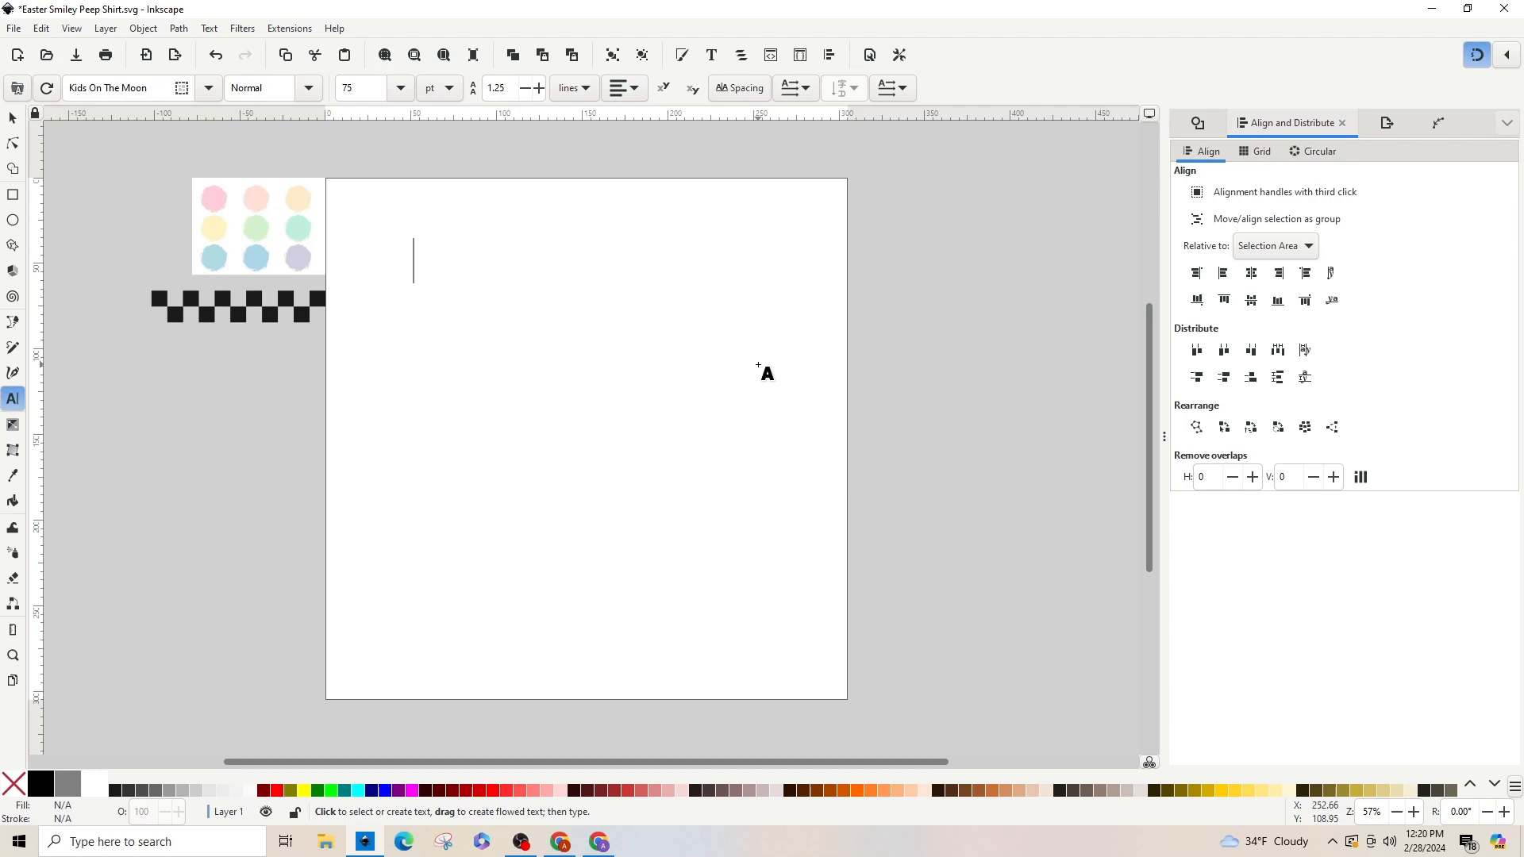
# Step: Enter the text "OH FOR", "PEEPS" and "SAKE" on three separate lines in the upper part of the page
pyautogui.write('O')
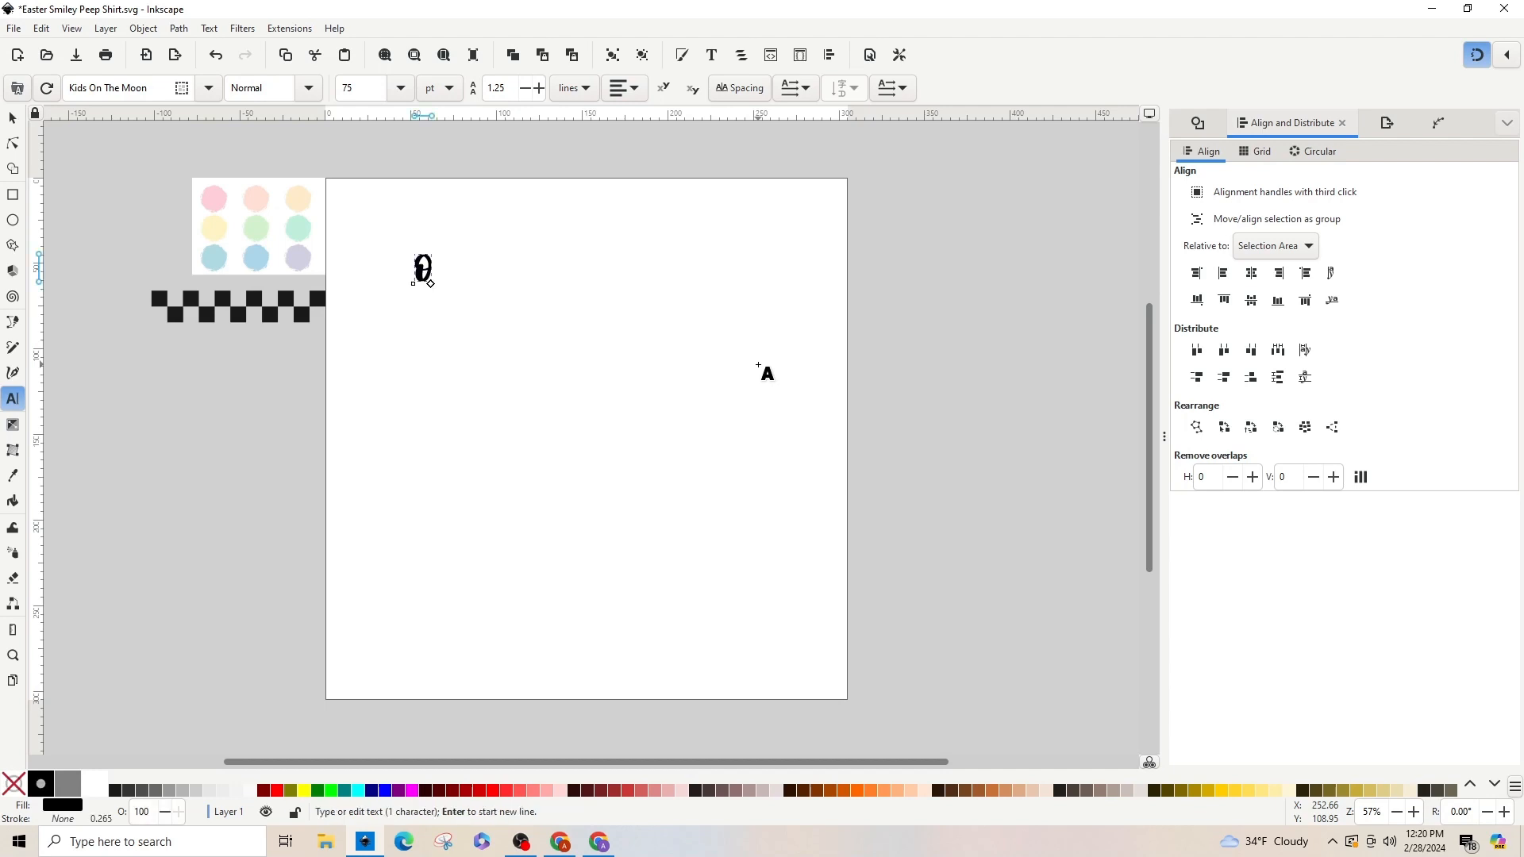
pyautogui.write('H ')
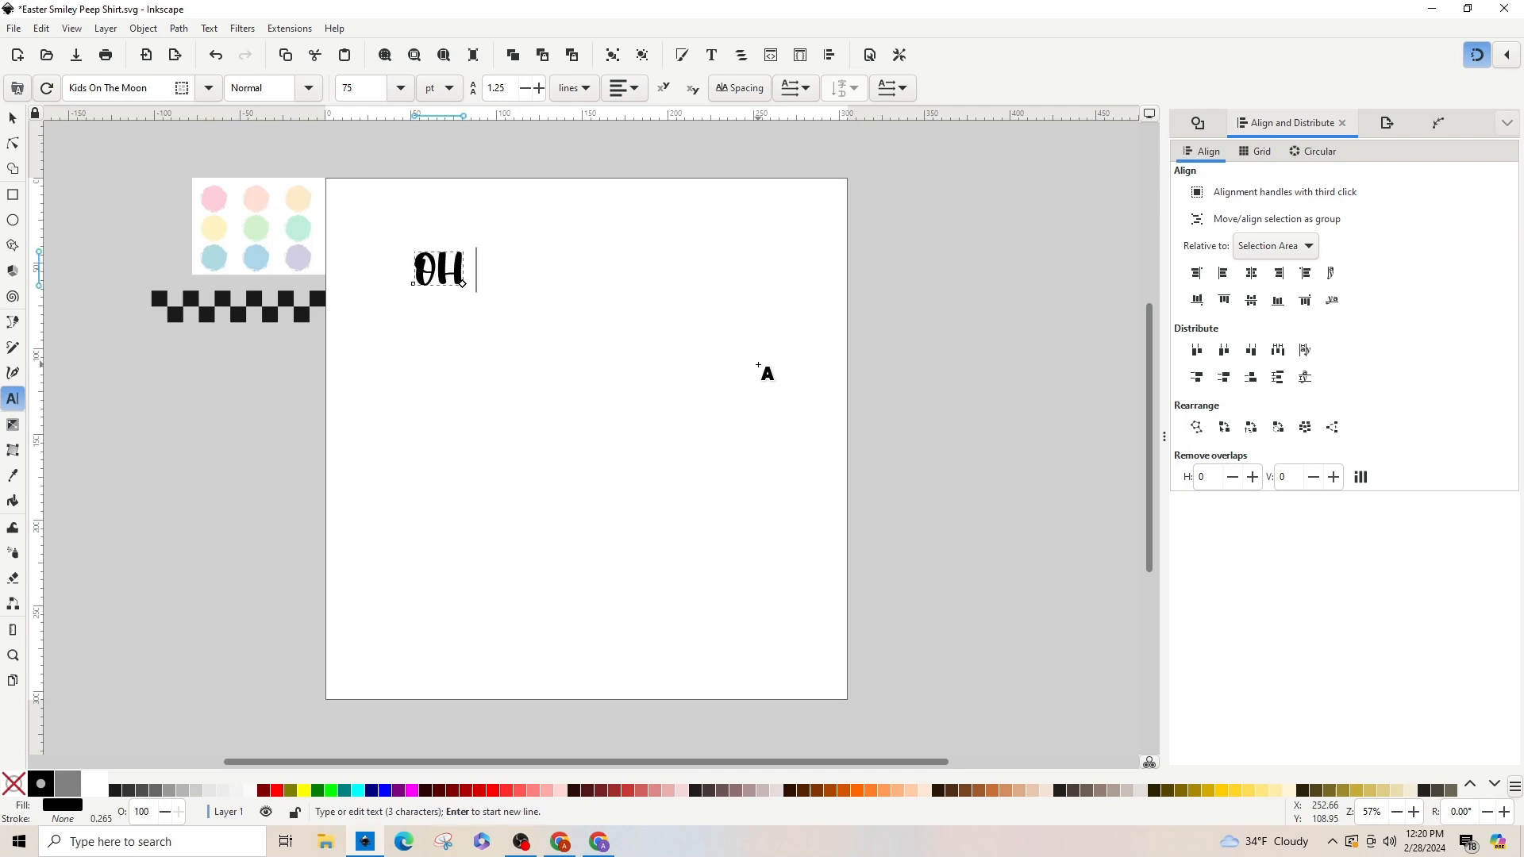
pyautogui.write('FOR ')
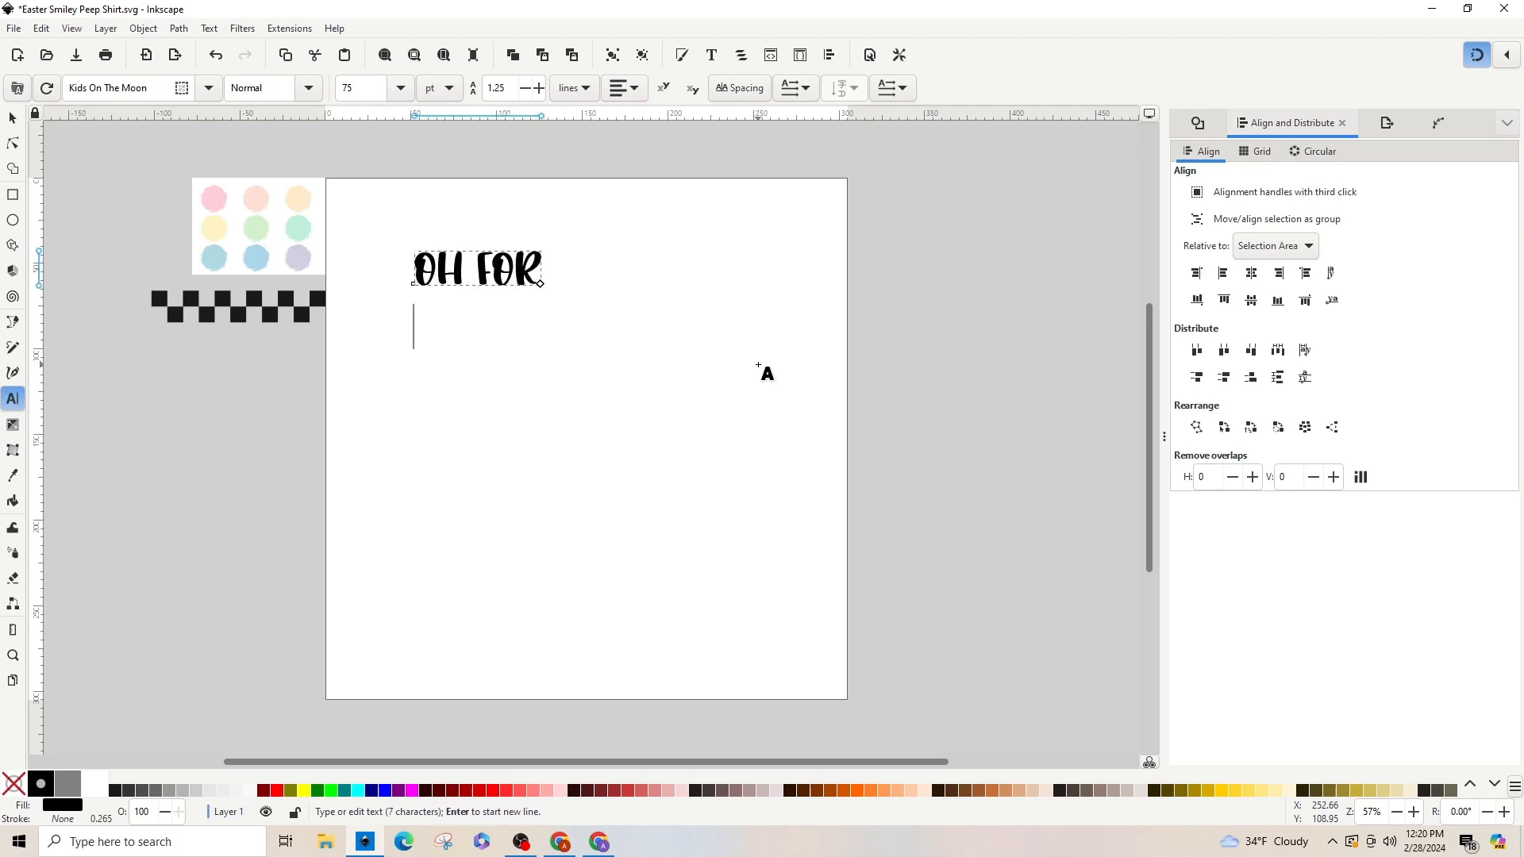
pyautogui.write('PEEPS')
pyautogui.press('Return')
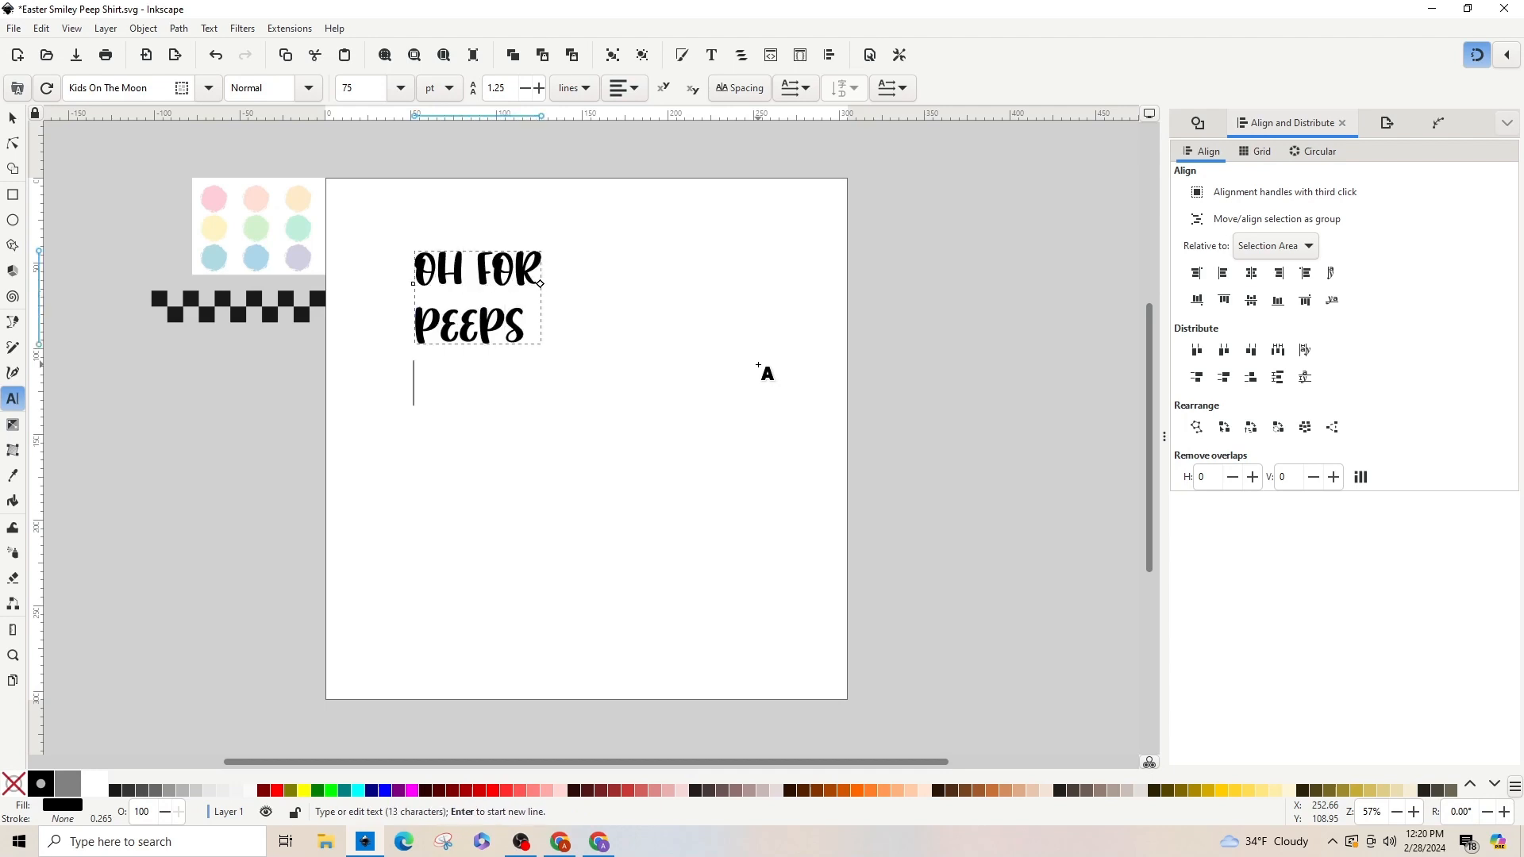
pyautogui.write('SAKE')
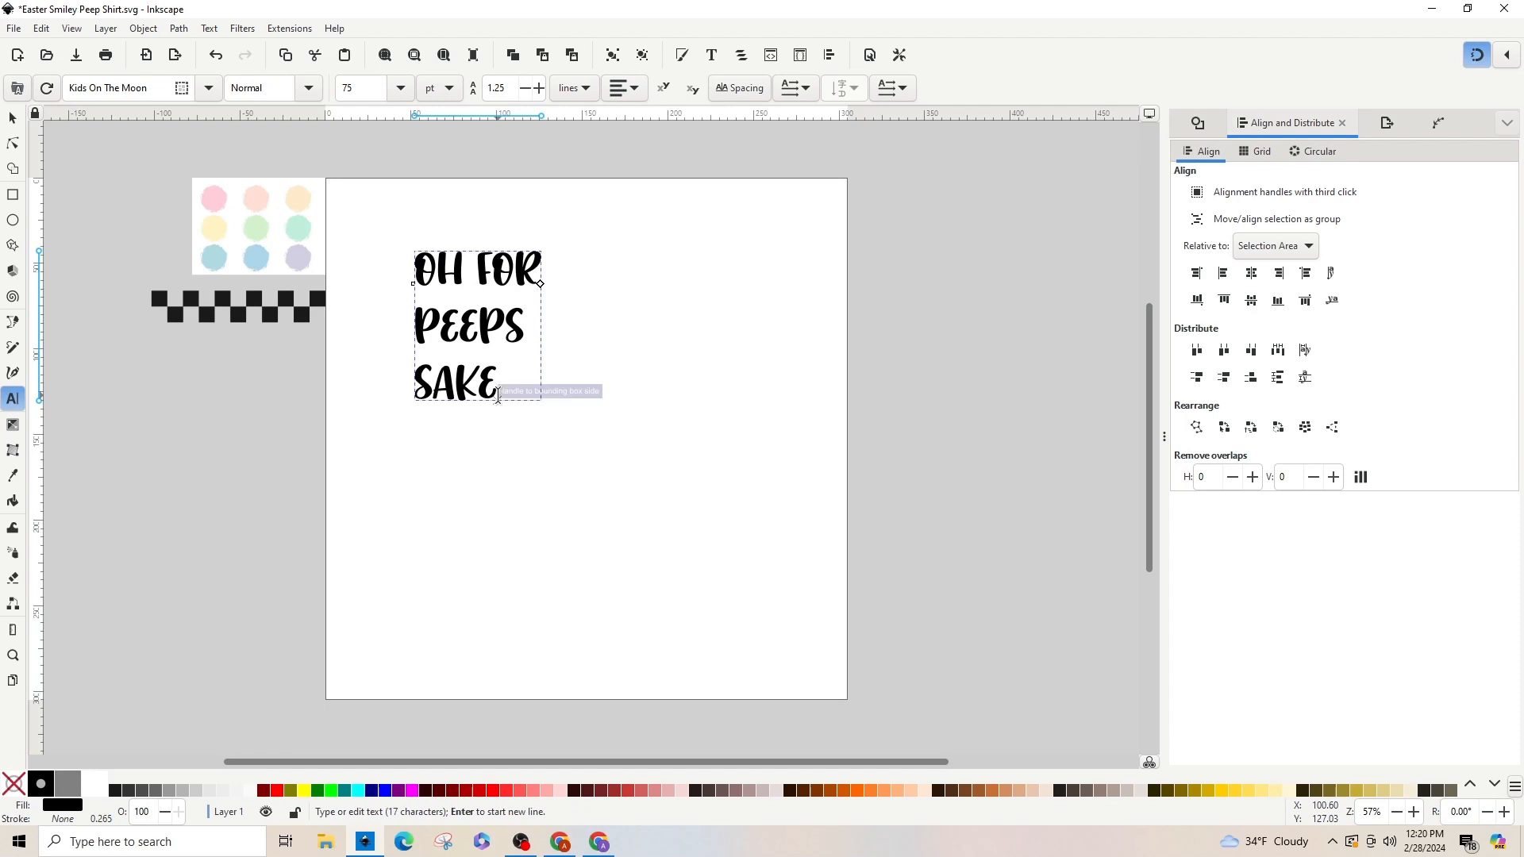
# Step: Set all three lines of text to the Retro Groovy font and move the text block nearer the page's centre
pyautogui.moveTo(499, 395); pyautogui.dragTo(400, 272)
pyautogui.tripleClick(108, 90)
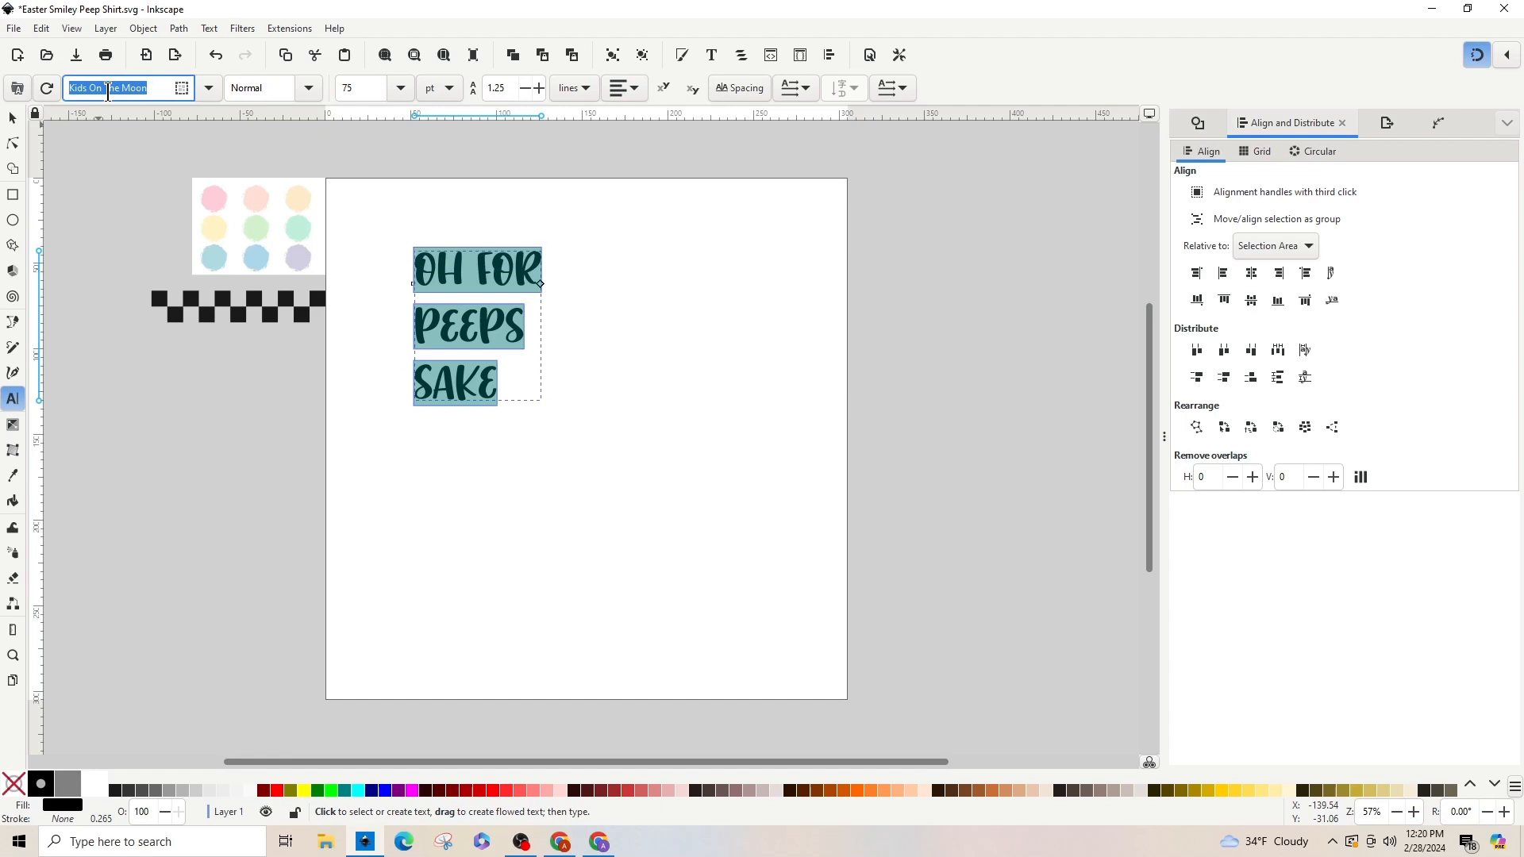
pyautogui.write('RET')
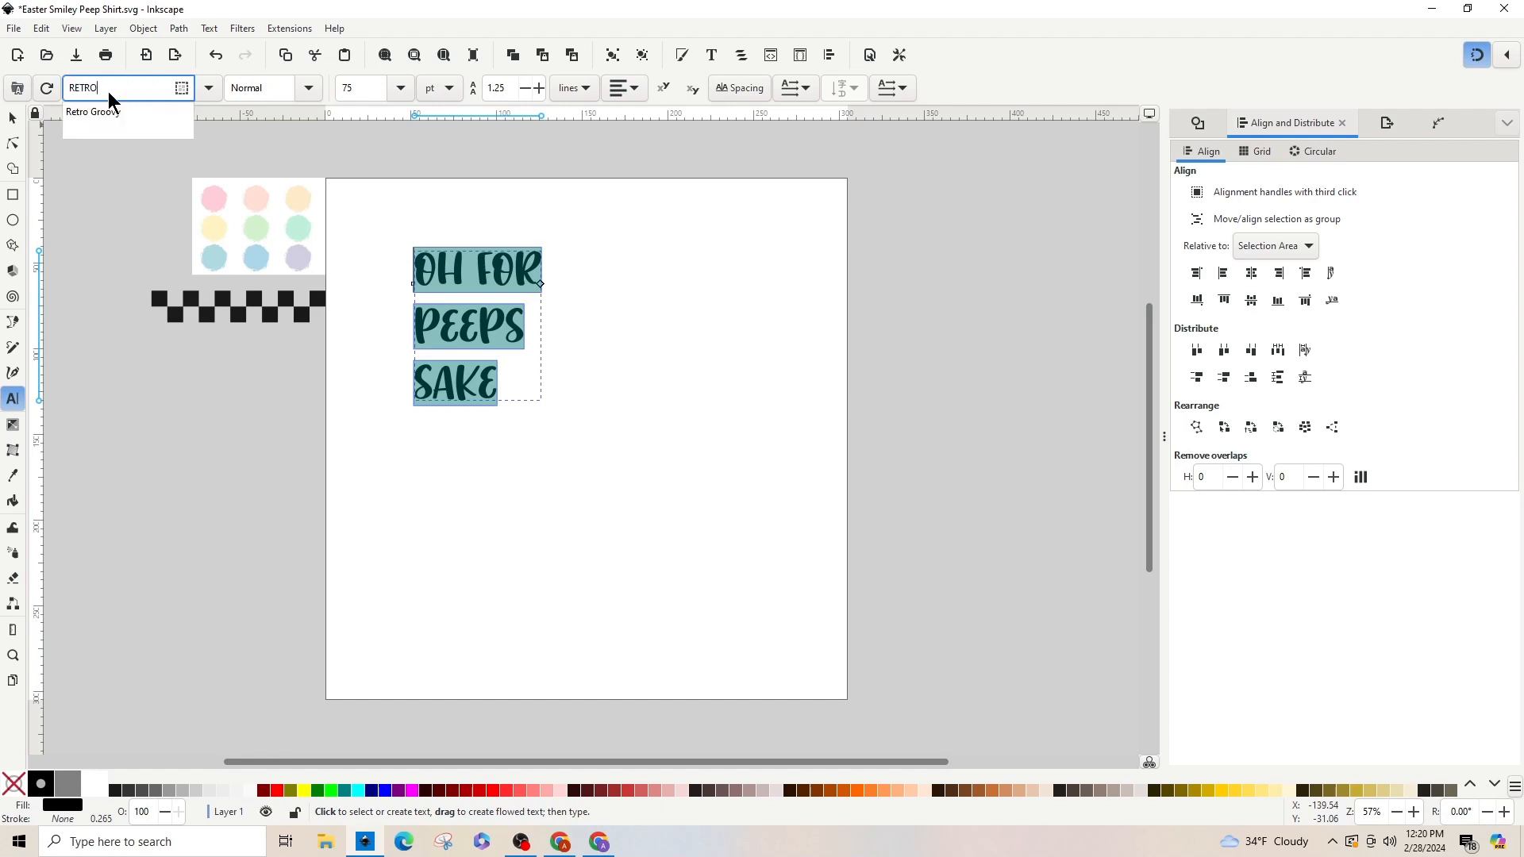
pyautogui.write('RO')
pyautogui.click(111, 111)
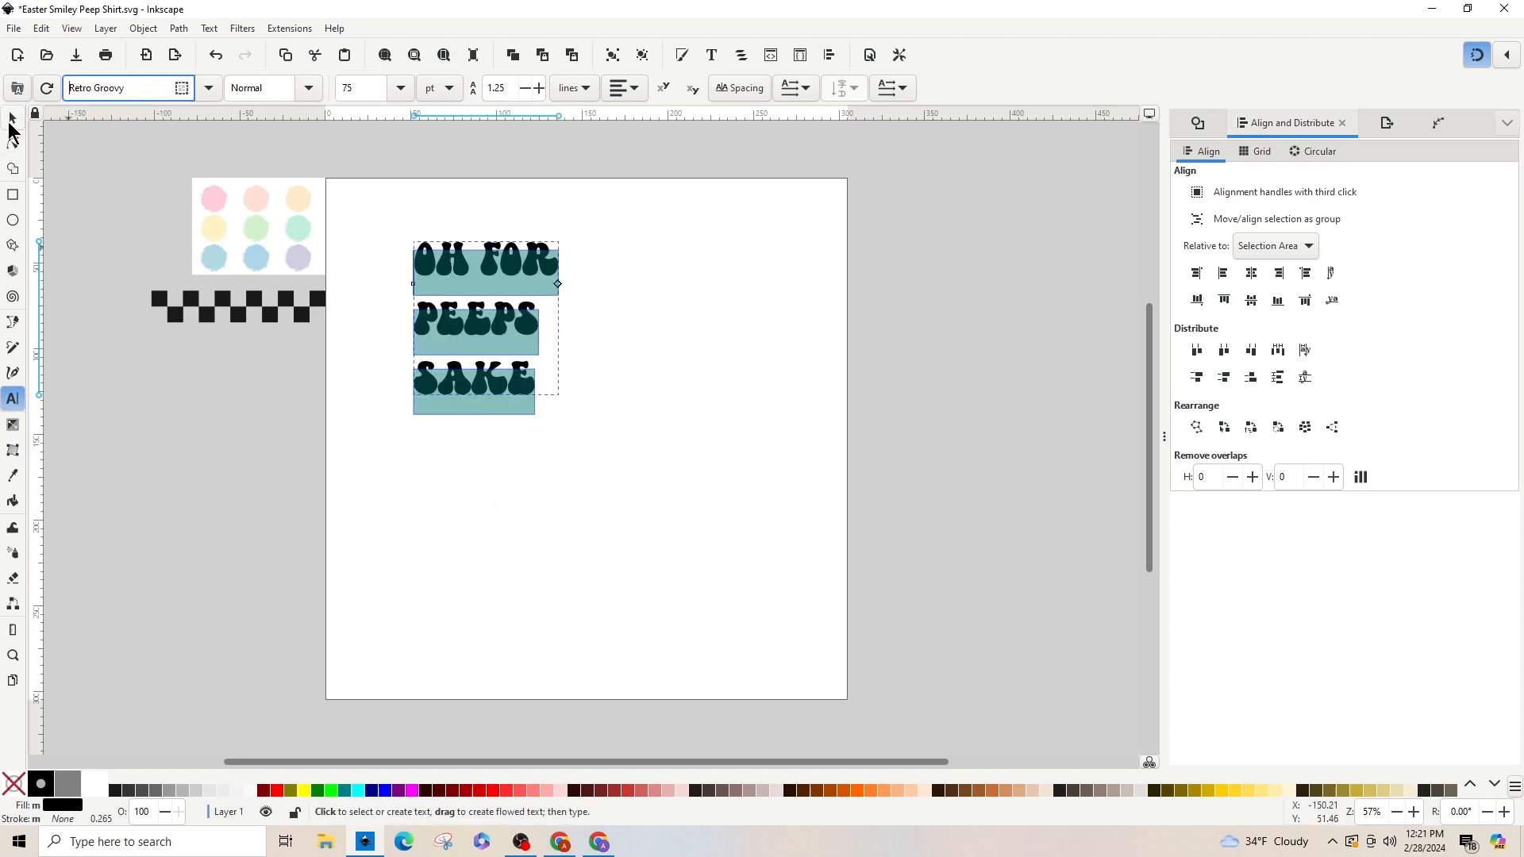
pyautogui.click(11, 125)
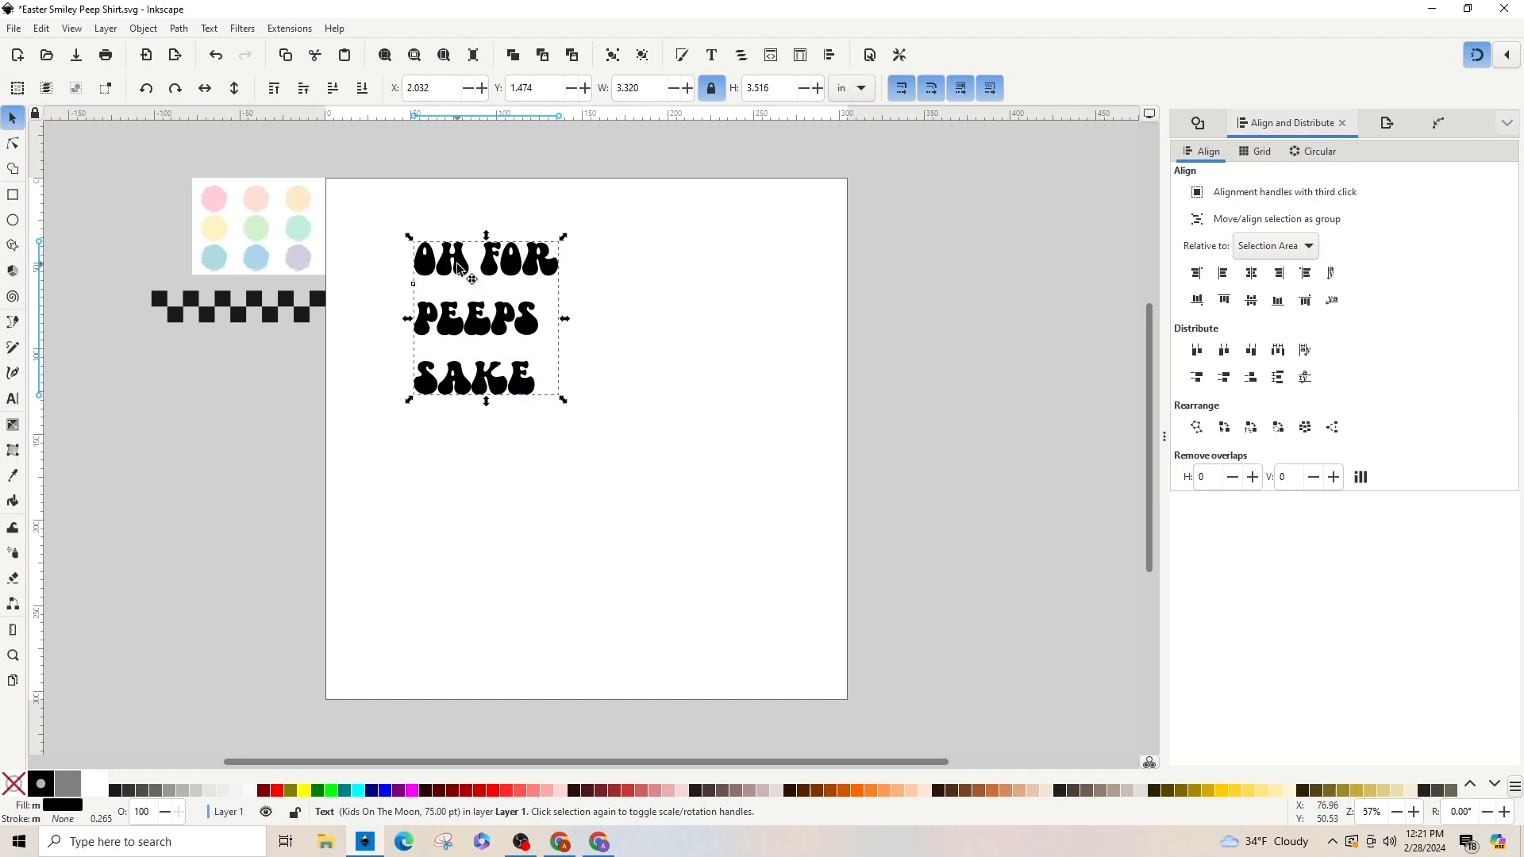
pyautogui.moveTo(457, 263); pyautogui.dragTo(513, 320)
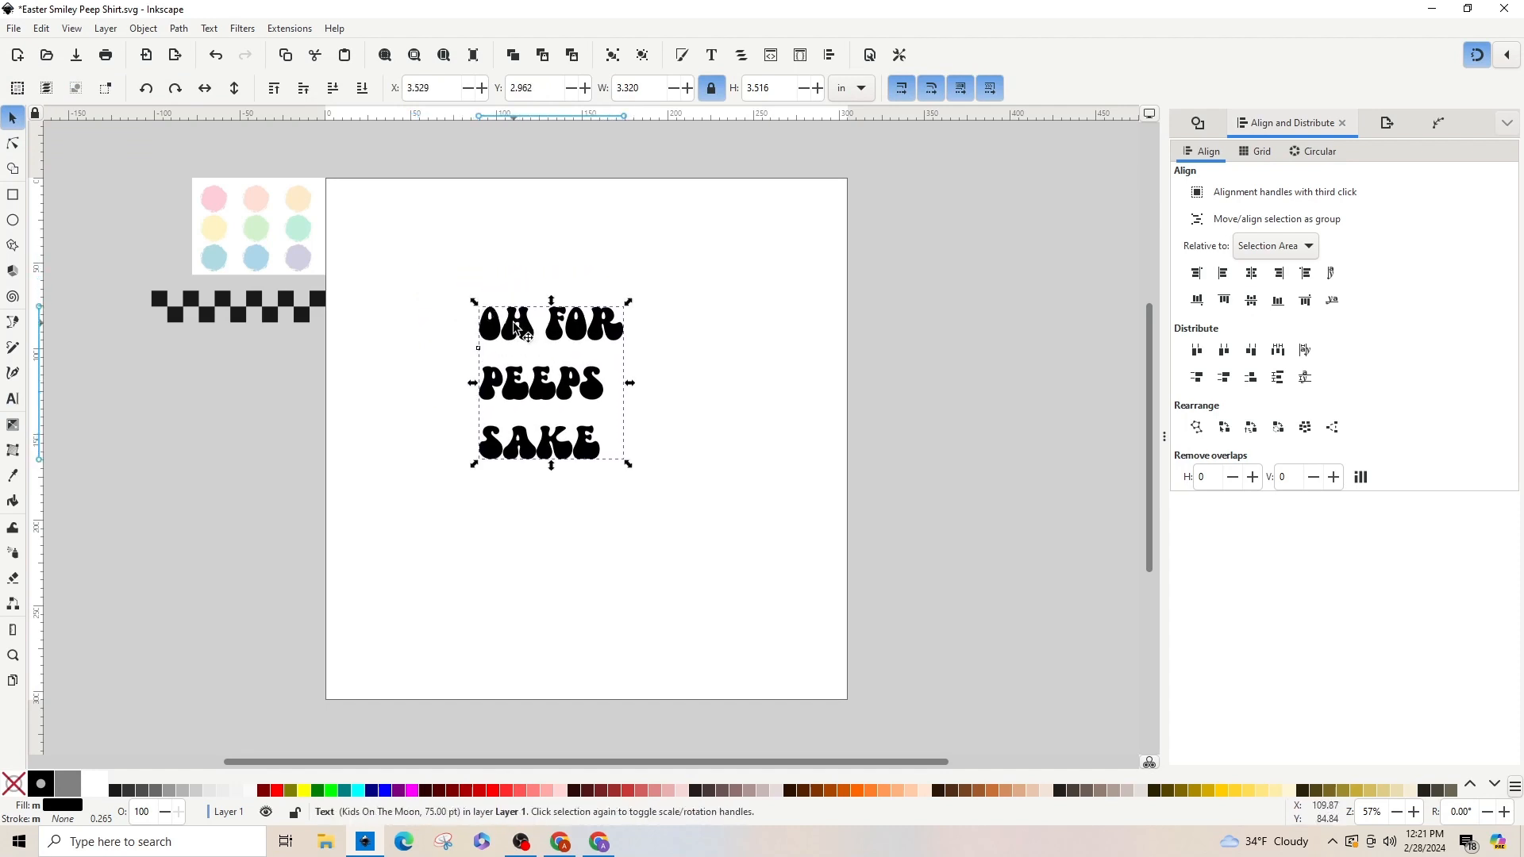
# Step: Convert the text to paths and ungroup it so each line is a separate object
pyautogui.click(180, 28)
pyautogui.click(179, 46)
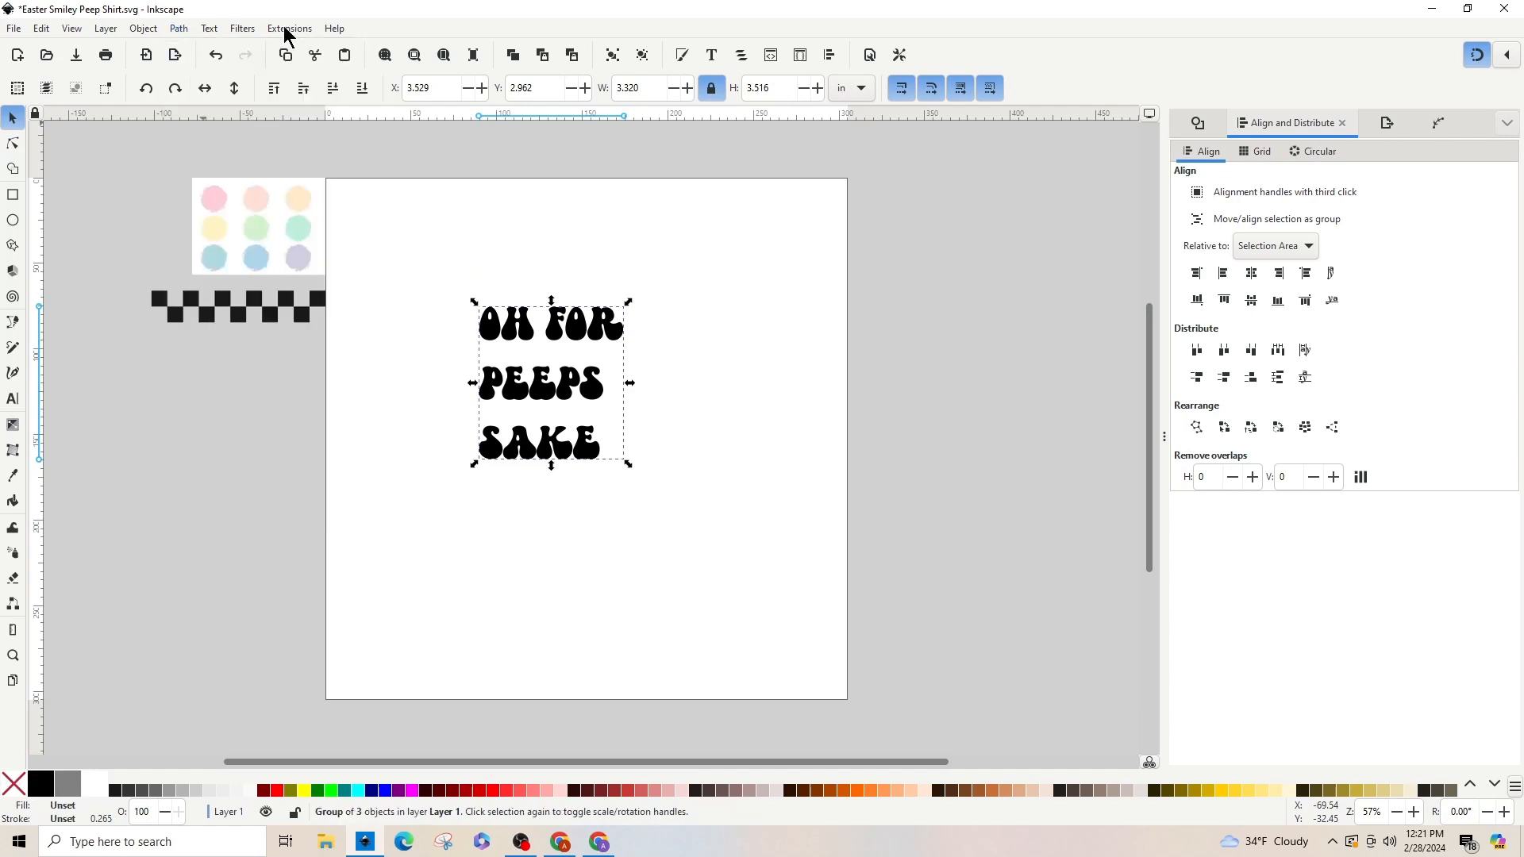
pyautogui.click(143, 29)
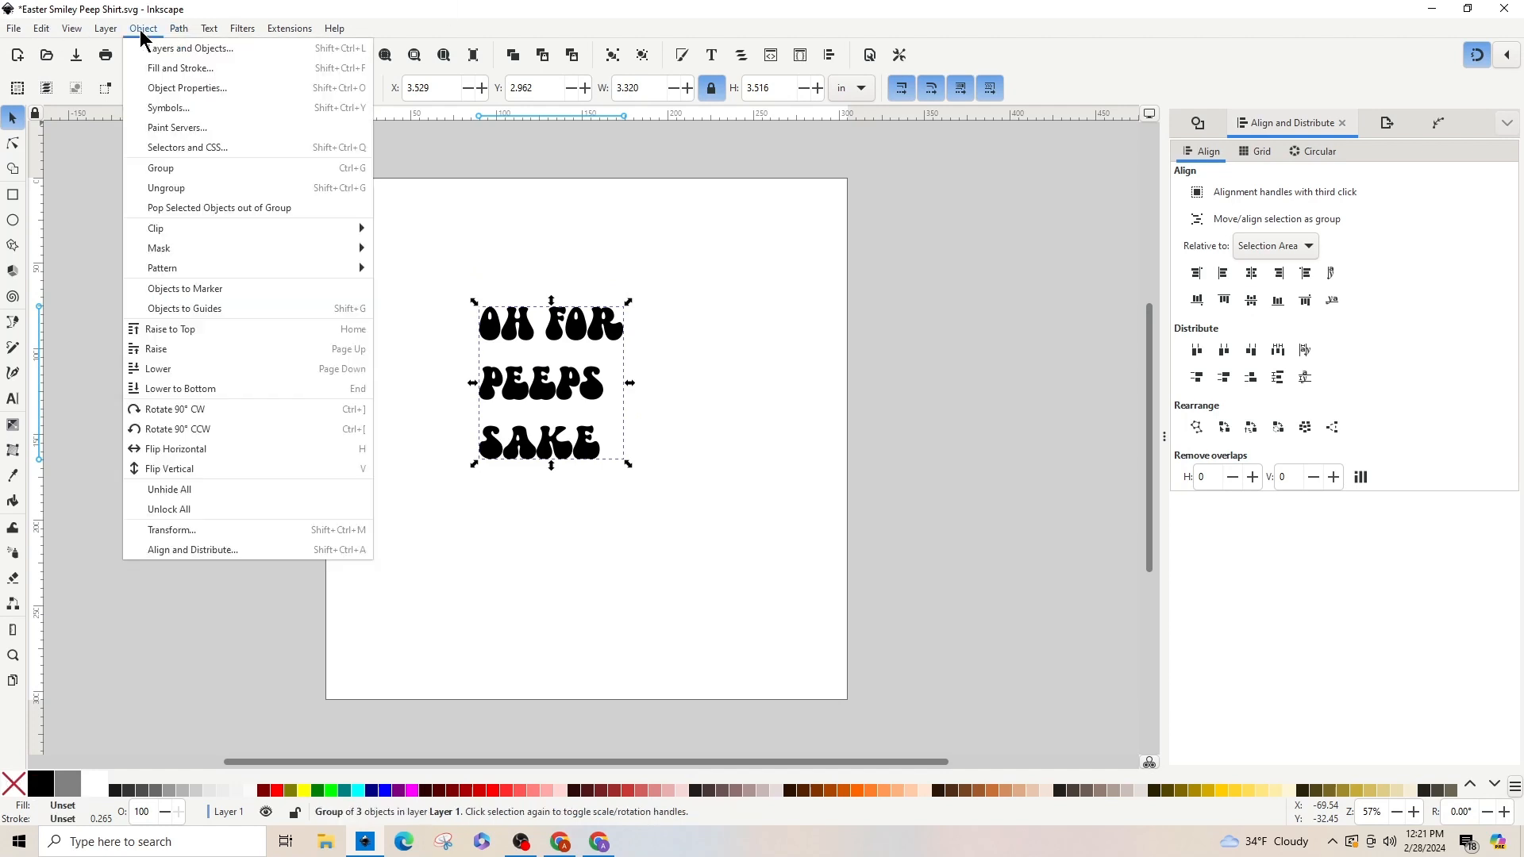
pyautogui.click(165, 189)
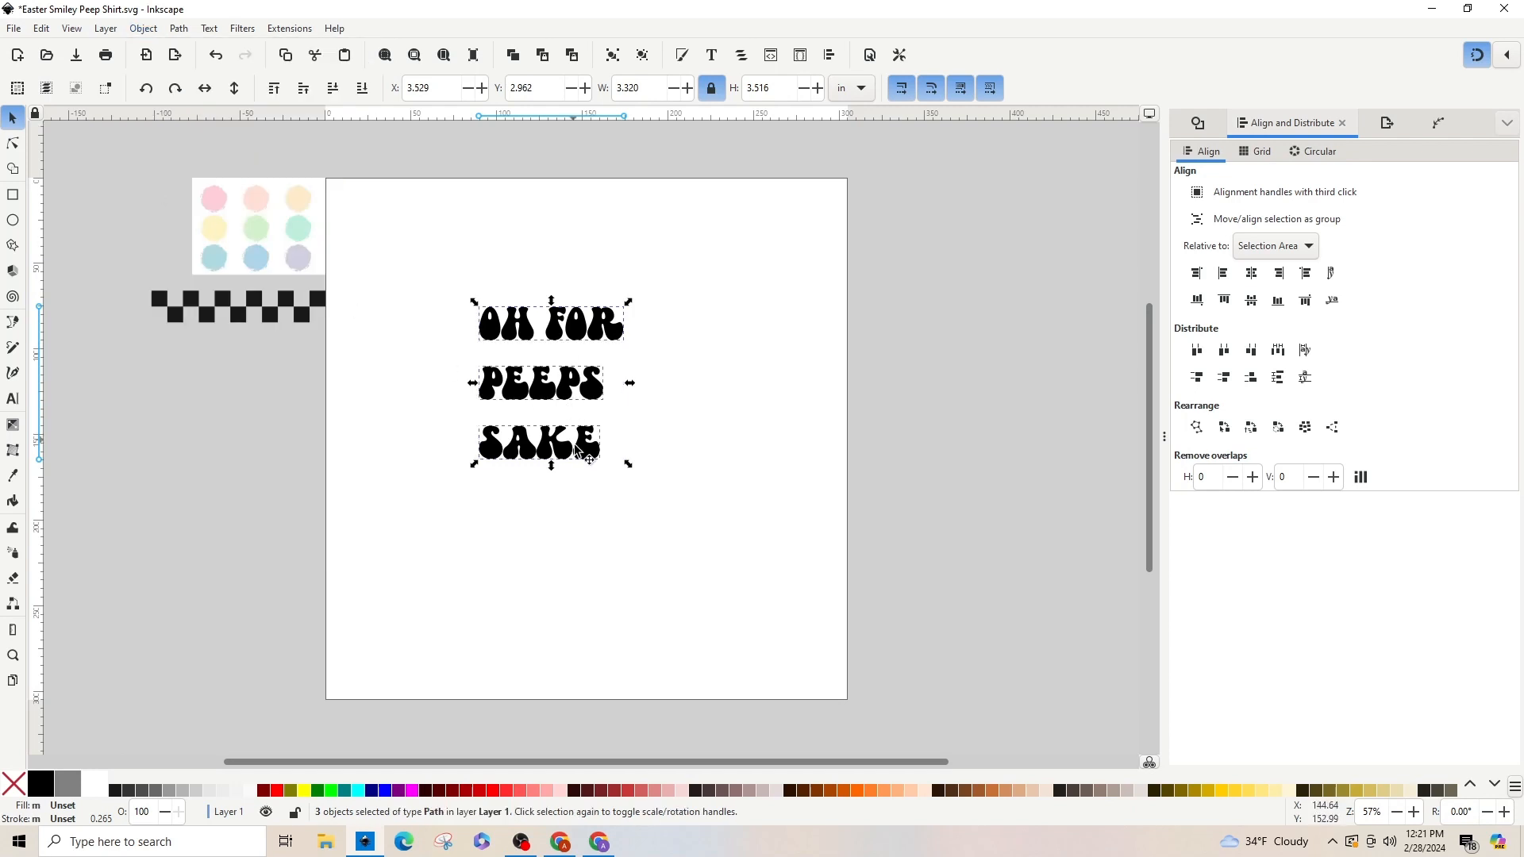
pyautogui.click(456, 387)
# Step: Move the "OH FOR" line slightly upward and set its width to 4 in
pyautogui.click(496, 346)
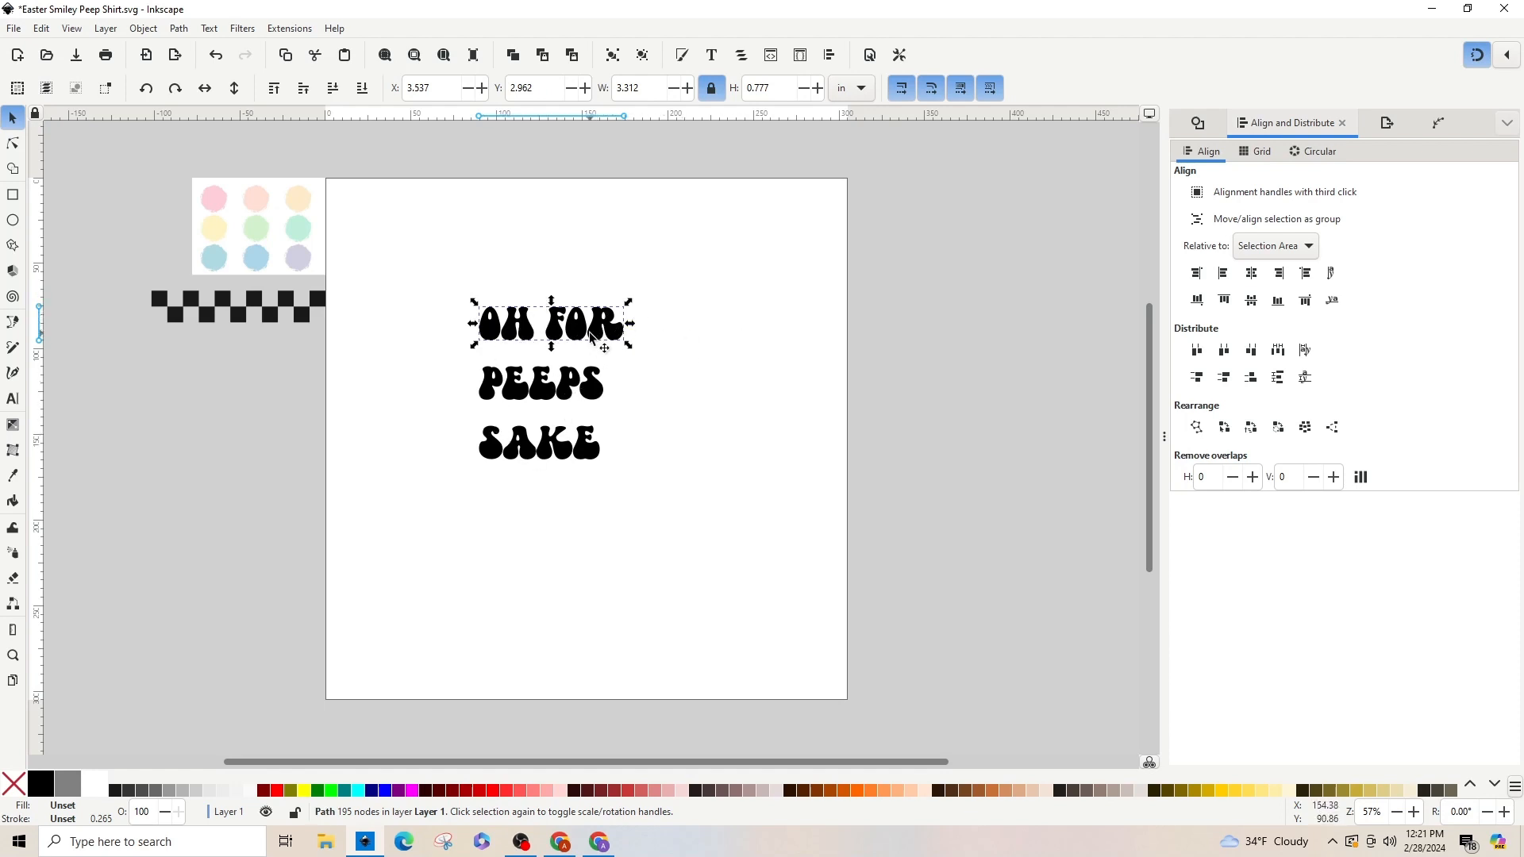
pyautogui.moveTo(591, 336)
pyautogui.mouseDown()
pyautogui.moveTo(598, 285)
pyautogui.moveTo(607, 312)
pyautogui.moveTo(591, 327)
pyautogui.mouseUp()
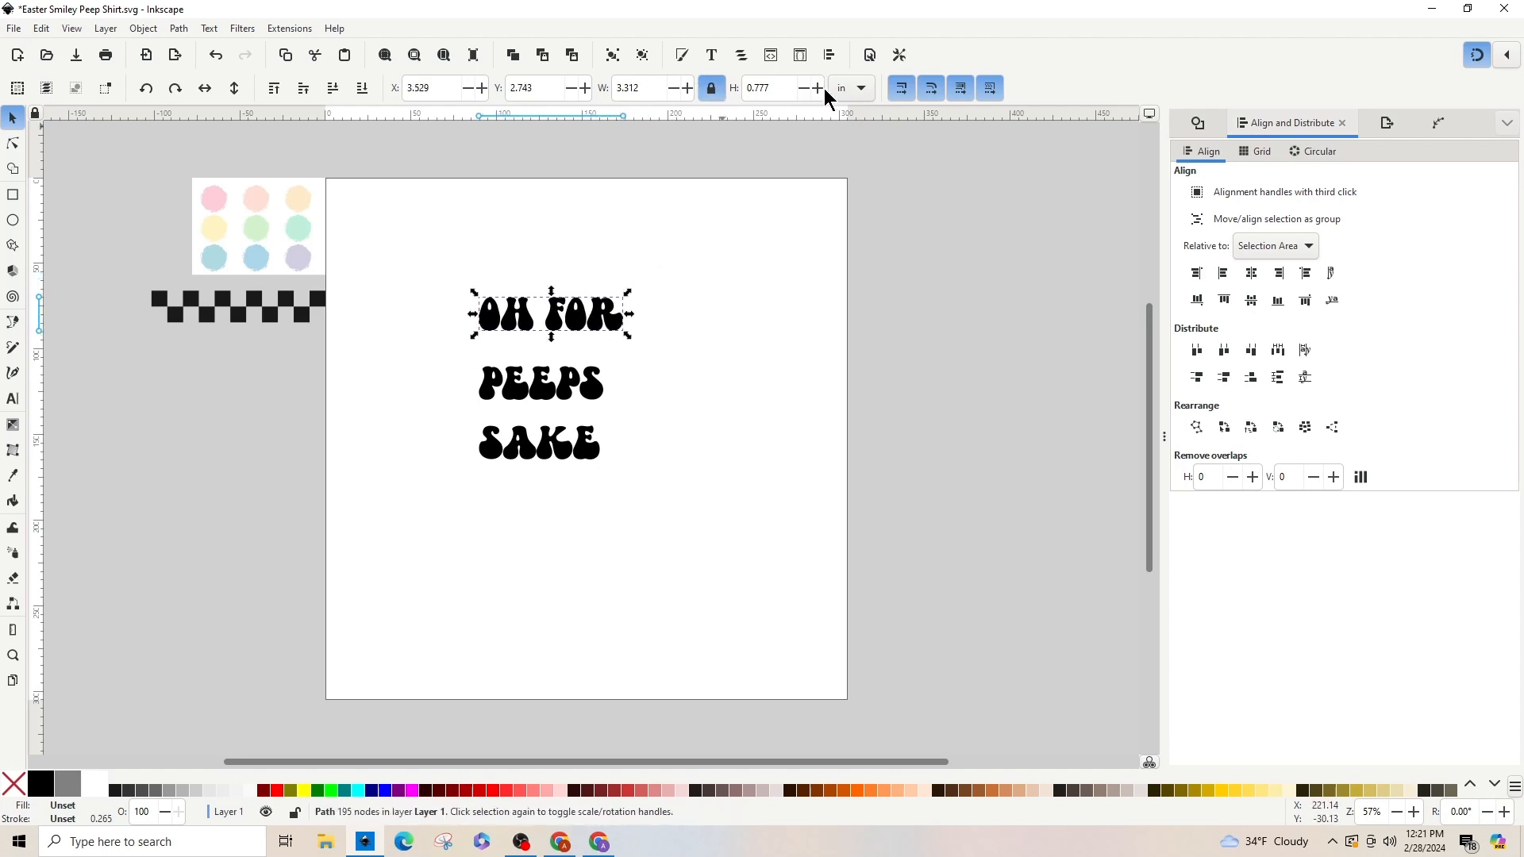
pyautogui.click(861, 89)
pyautogui.click(865, 98)
pyautogui.doubleClick(653, 90)
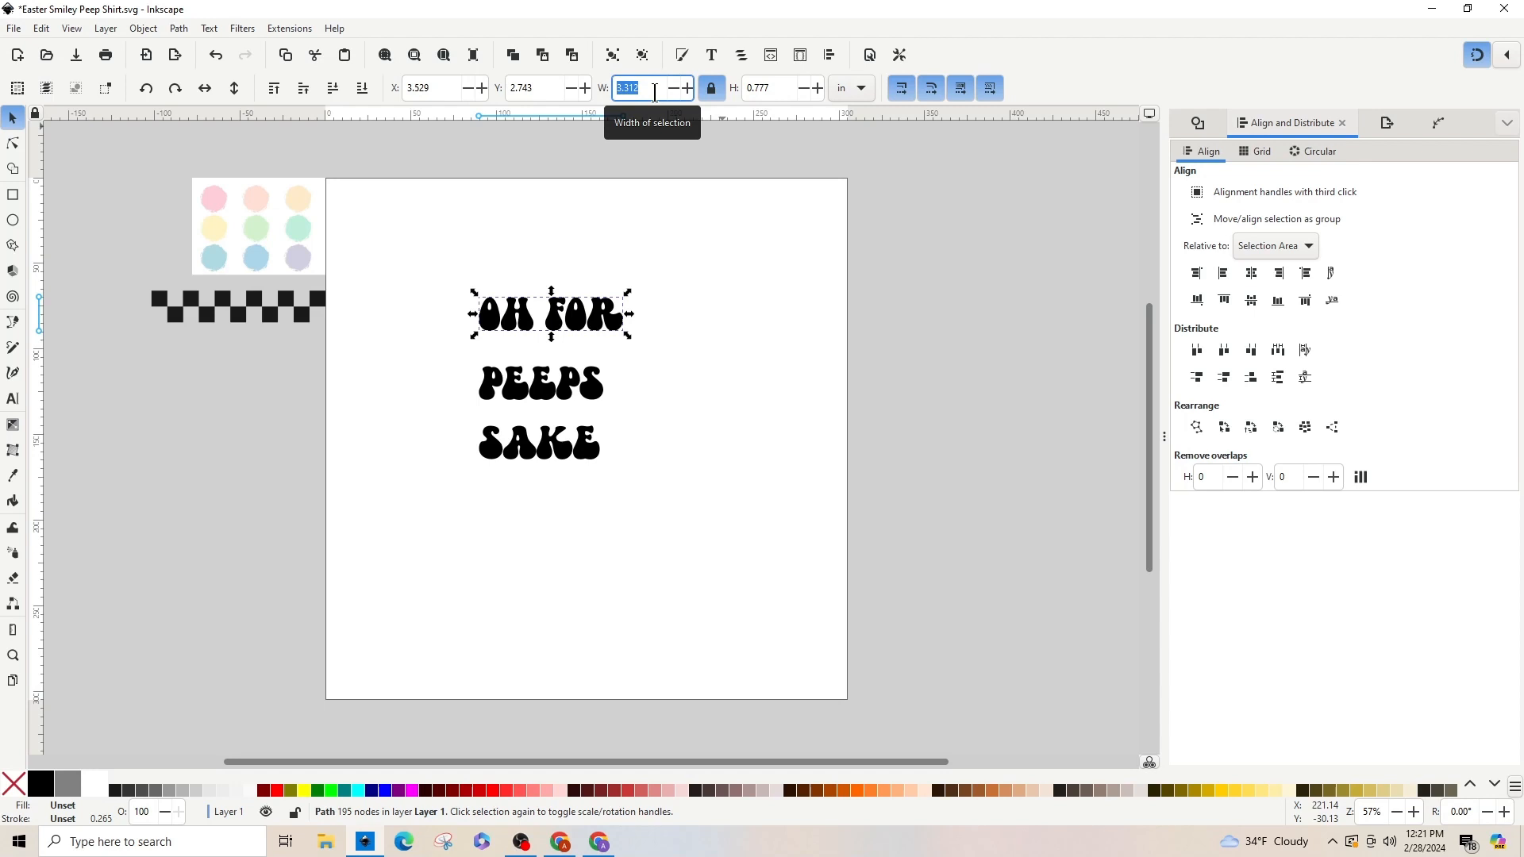
pyautogui.write('4')
pyautogui.press('Return')
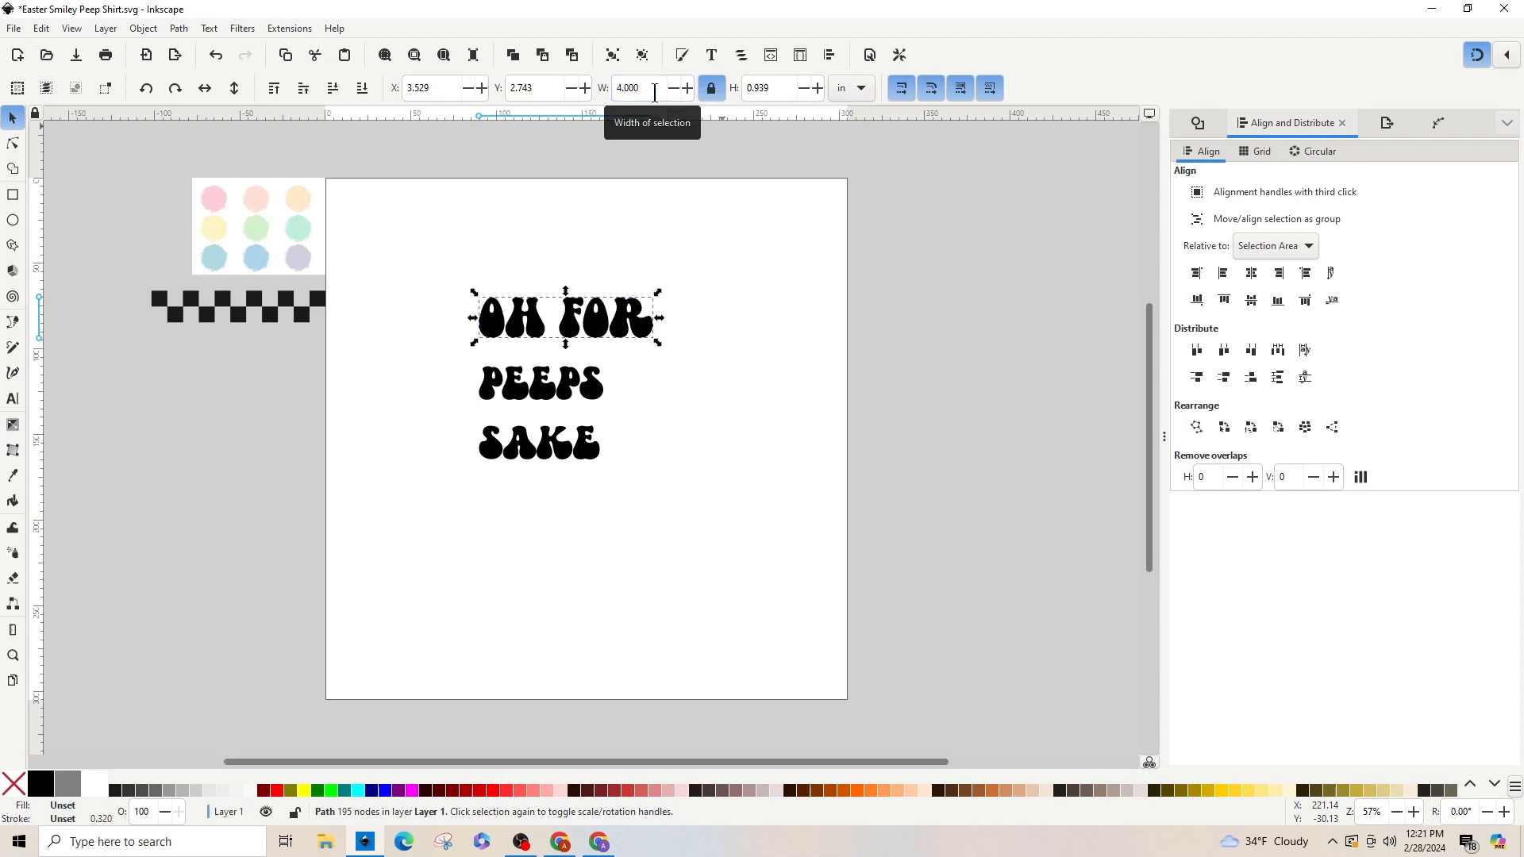
# Step: Set the width of the "PEEPS" line to 4 in
pyautogui.click(586, 389)
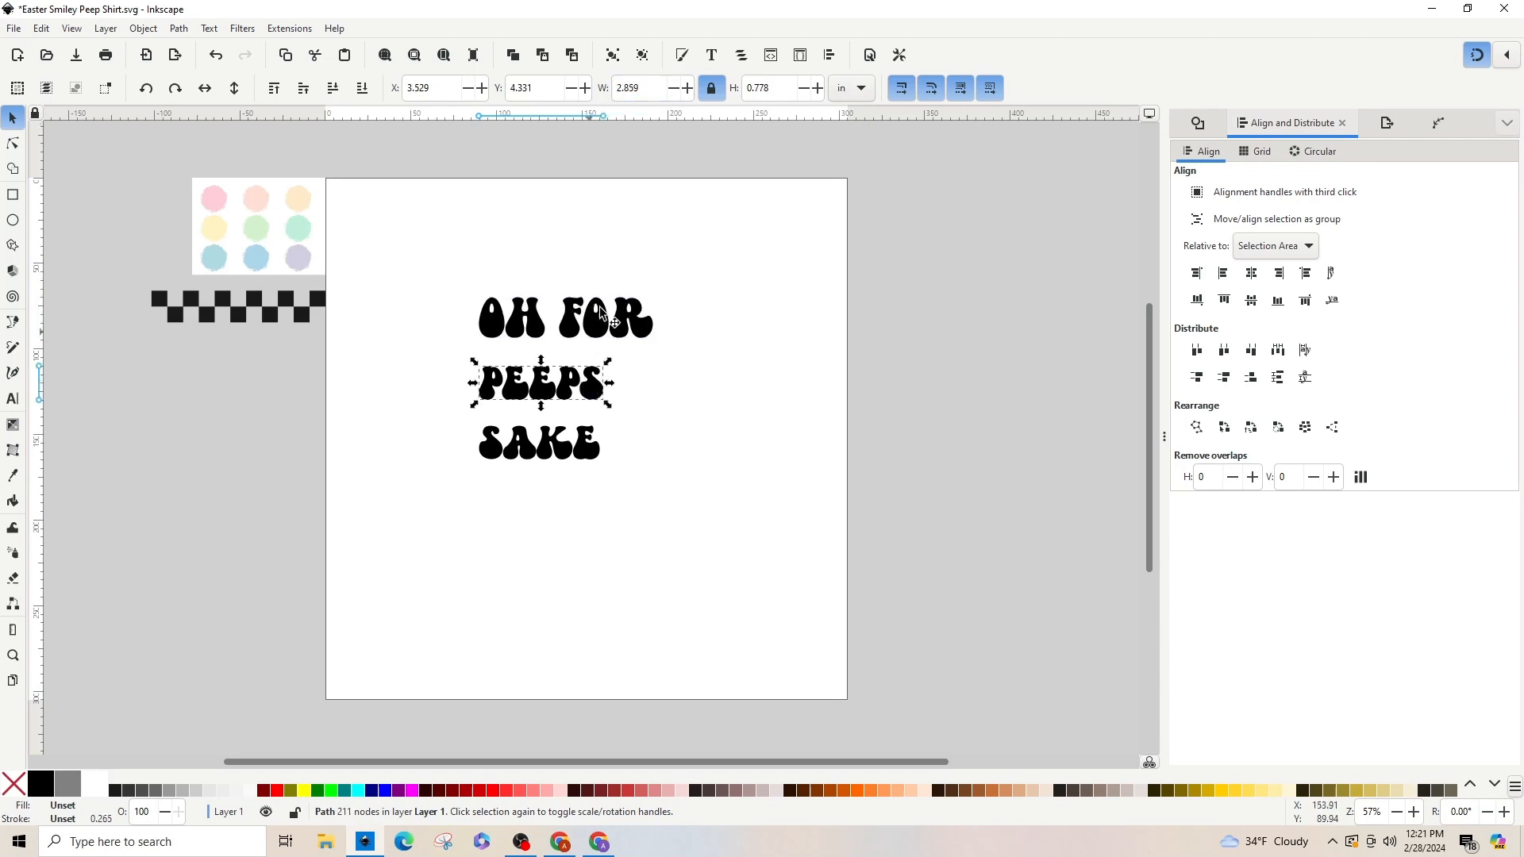
pyautogui.doubleClick(647, 87)
pyautogui.write('4')
pyautogui.press('Return')
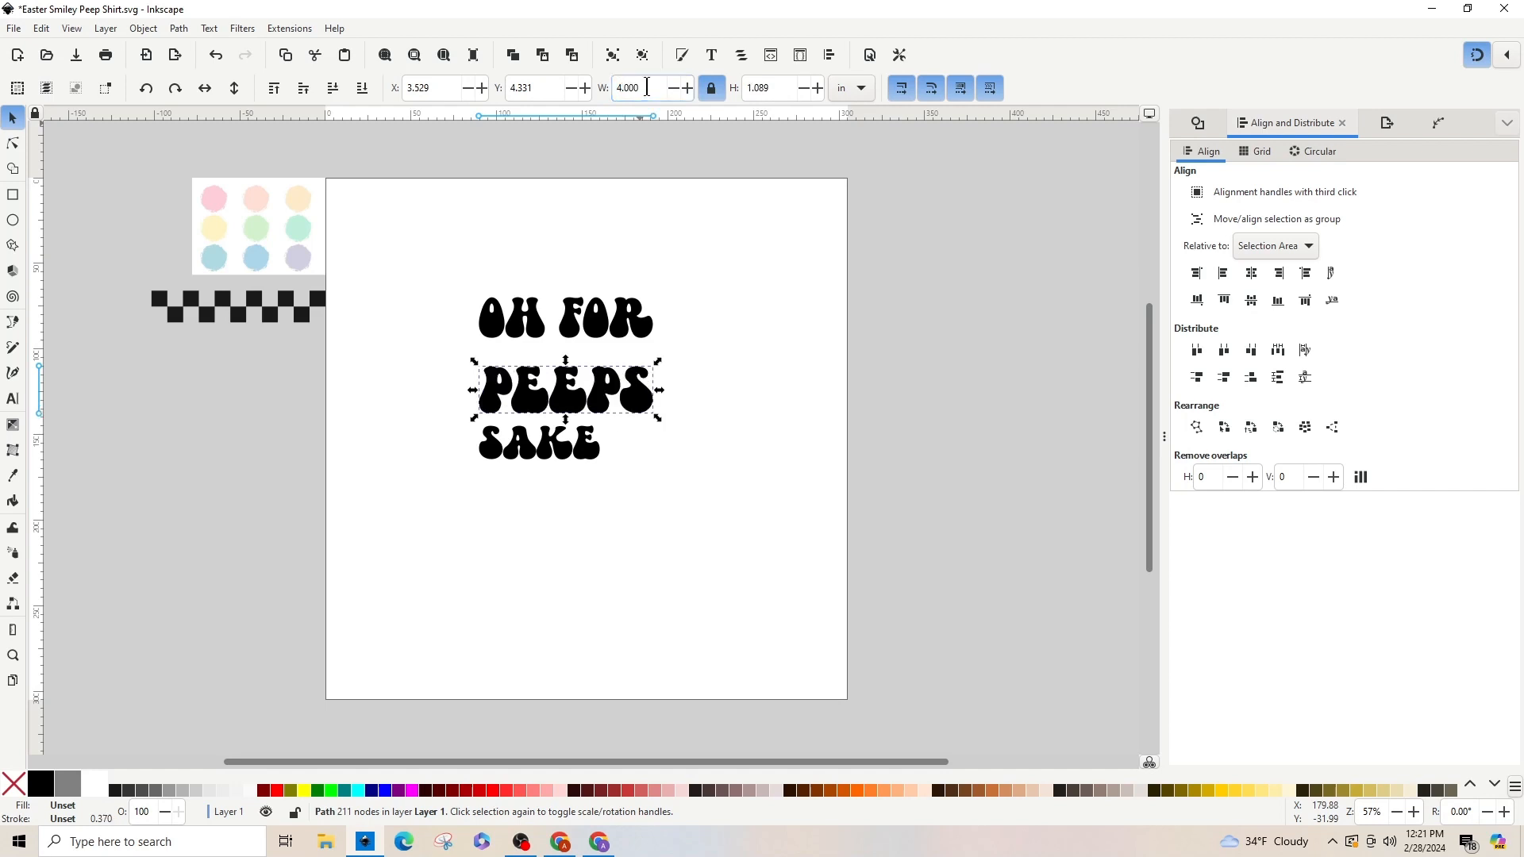
# Step: Set the width of the "SAKE" line to 4 in and move it slightly down from "PEEPS"
pyautogui.click(517, 458)
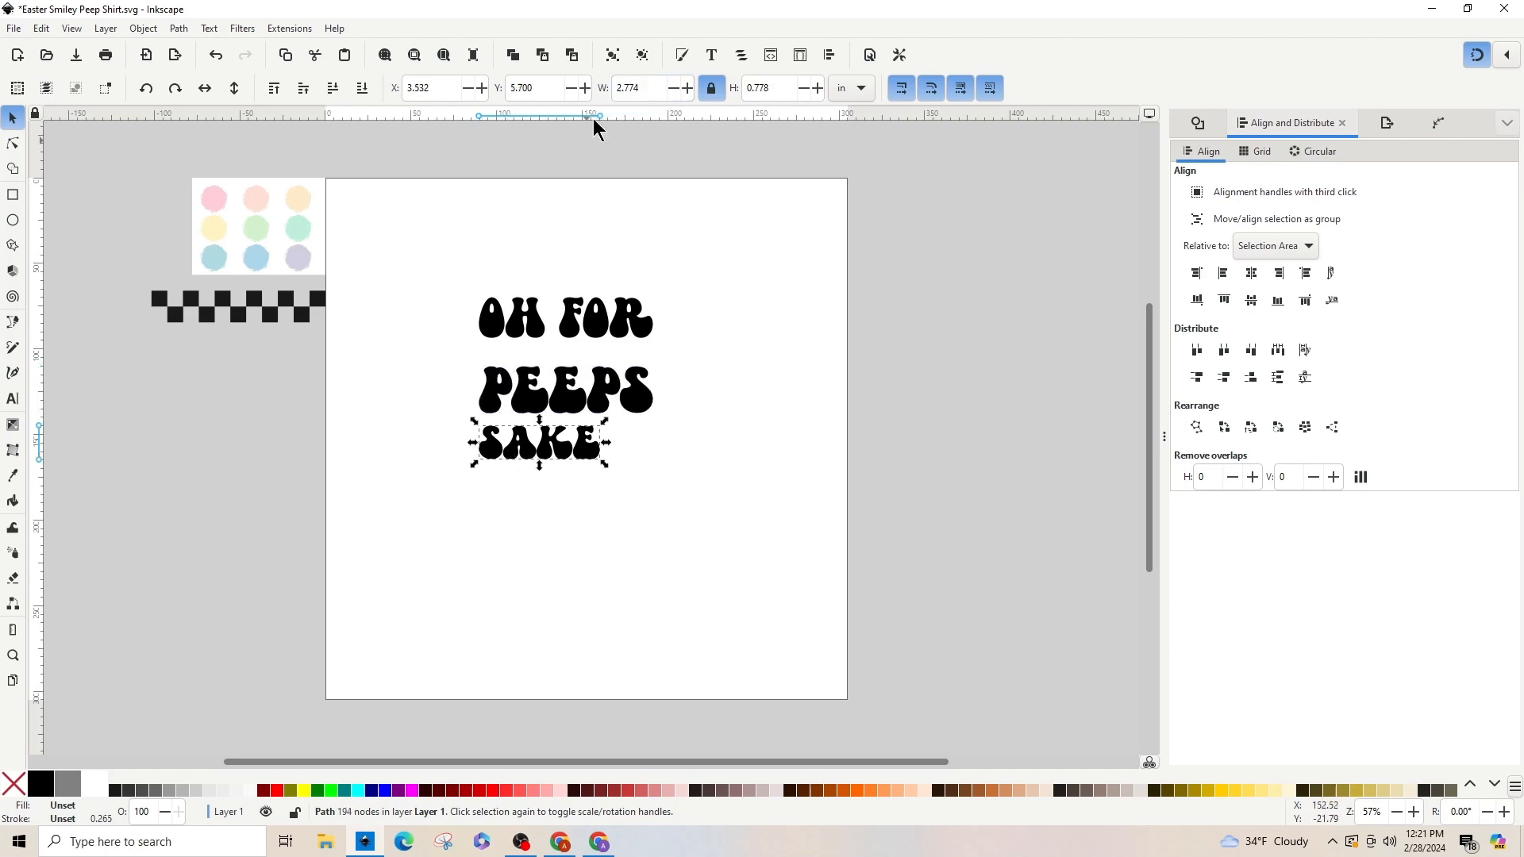
pyautogui.doubleClick(646, 89)
pyautogui.write('4')
pyautogui.press('Return')
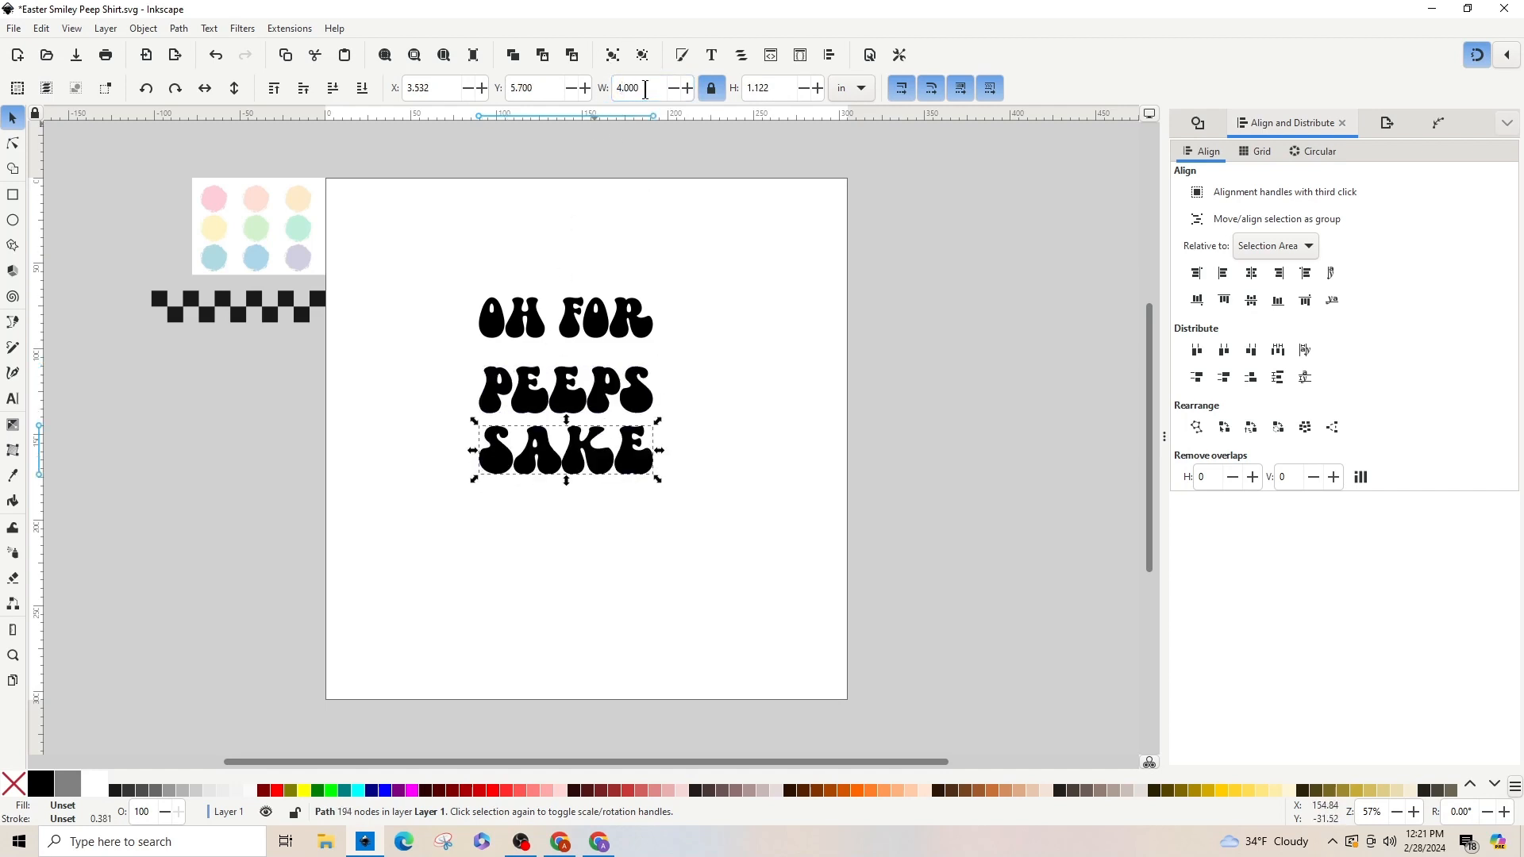
pyautogui.moveTo(639, 452); pyautogui.dragTo(639, 461)
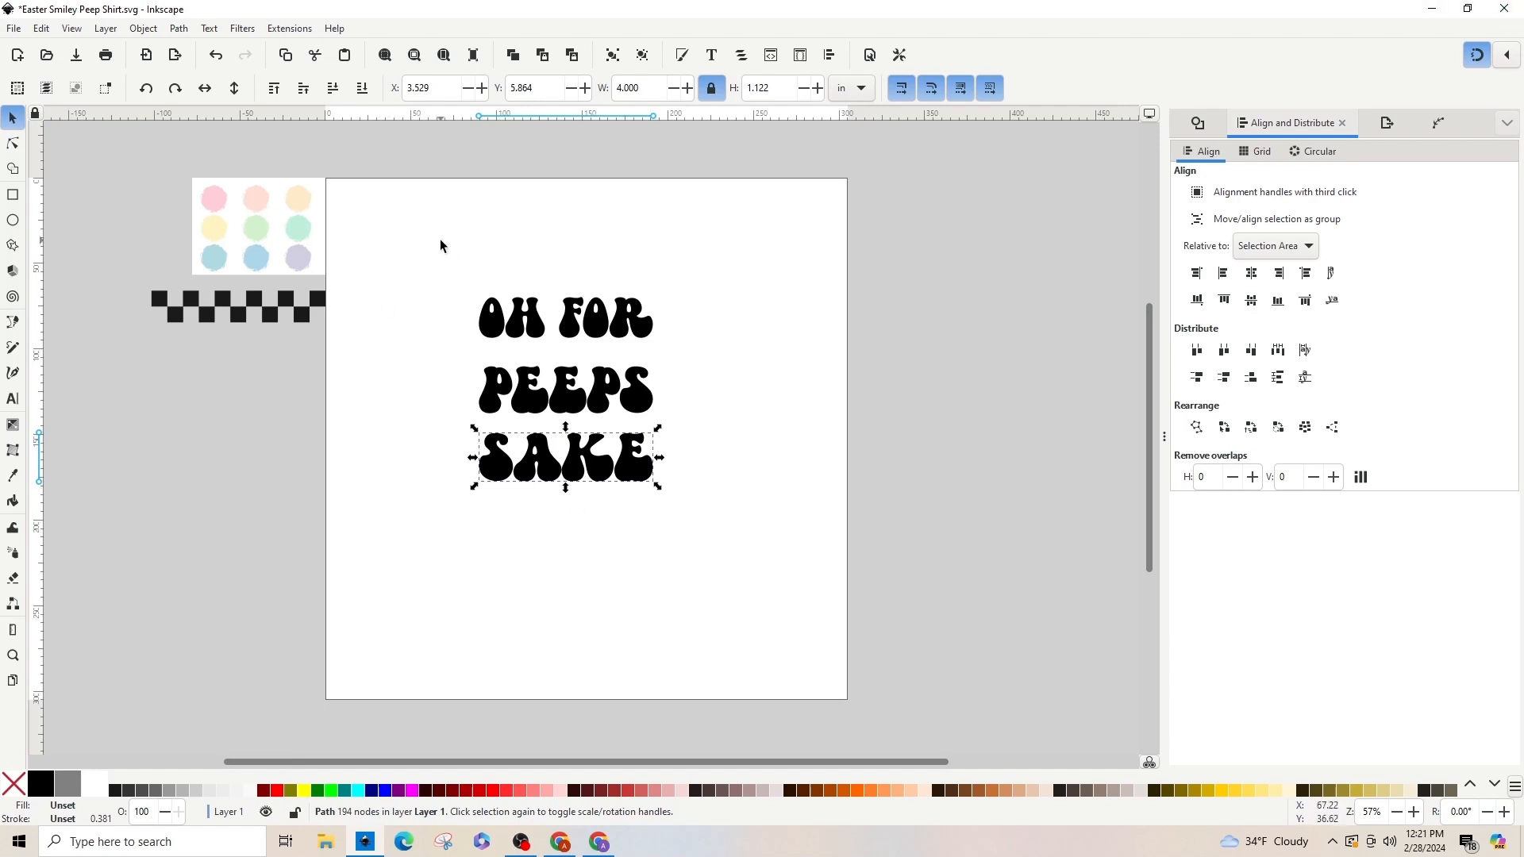
# Step: Centre the three word lines on a common vertical axis and distribute them with even vertical gaps
pyautogui.moveTo(440, 240); pyautogui.dragTo(700, 558)
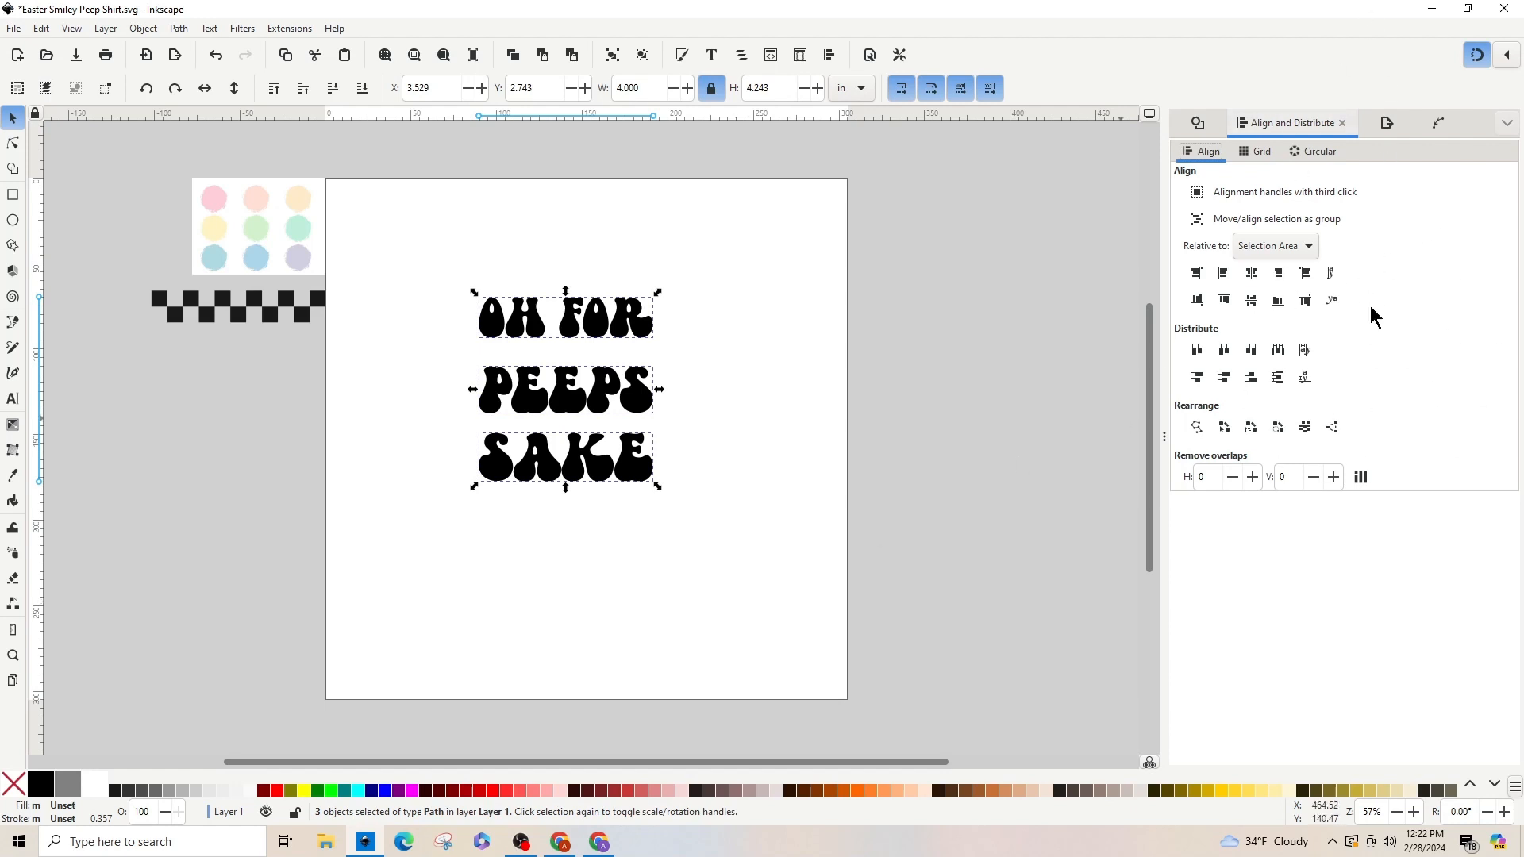
pyautogui.click(1252, 273)
pyautogui.click(1277, 379)
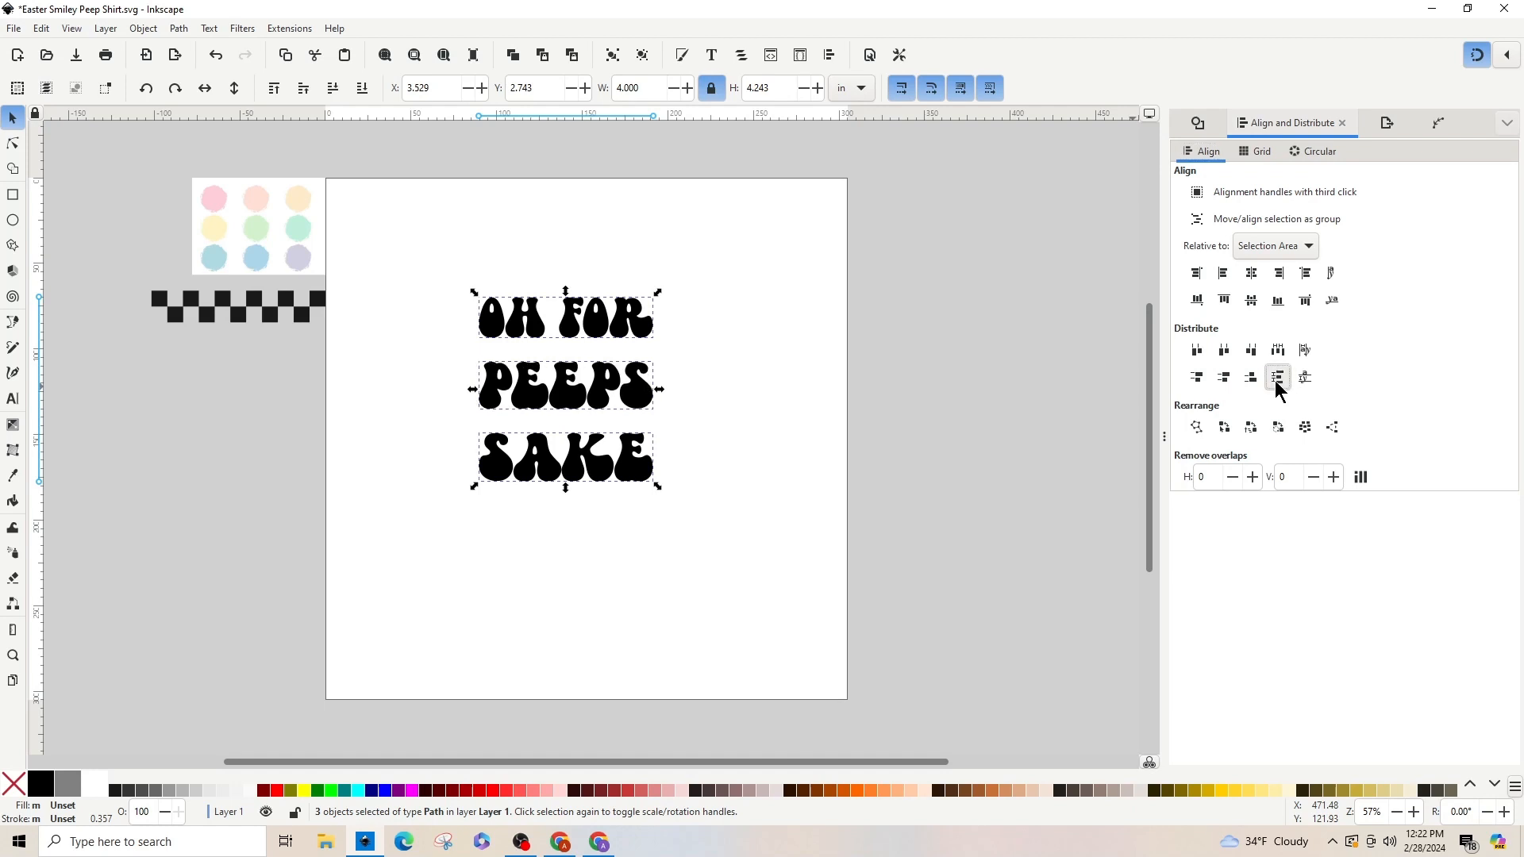
pyautogui.click(756, 476)
# Step: Move "PEEPS" up close under "OH FOR", and with snapping turned off, move "SAKE" up close under "PEEPS"
pyautogui.moveTo(596, 399); pyautogui.dragTo(586, 382)
pyautogui.click(589, 484)
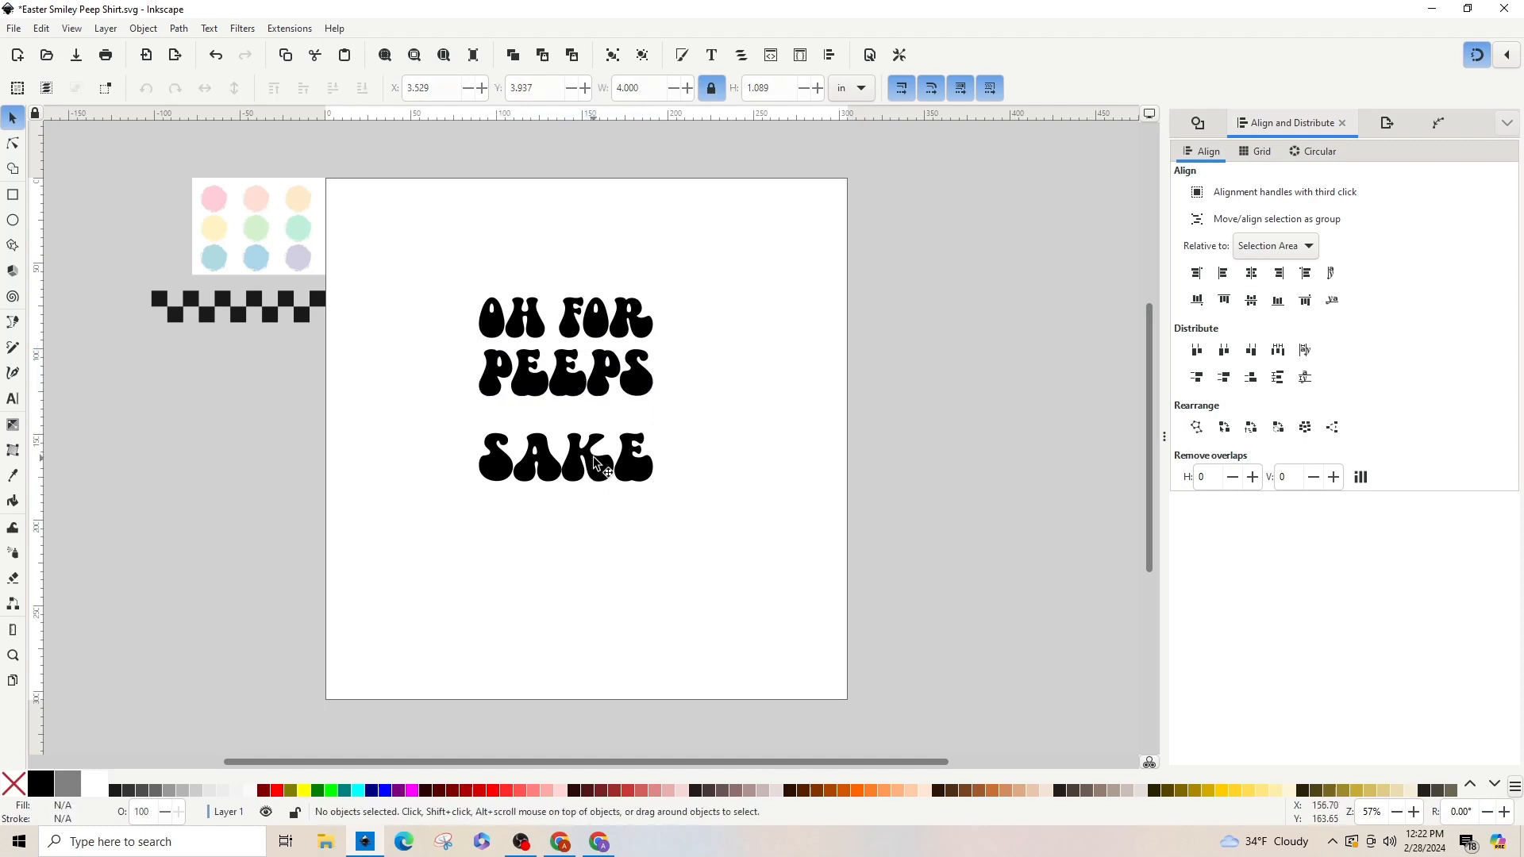
pyautogui.moveTo(601, 465)
pyautogui.mouseDown()
pyautogui.moveTo(604, 420)
pyautogui.moveTo(596, 447)
pyautogui.mouseUp()
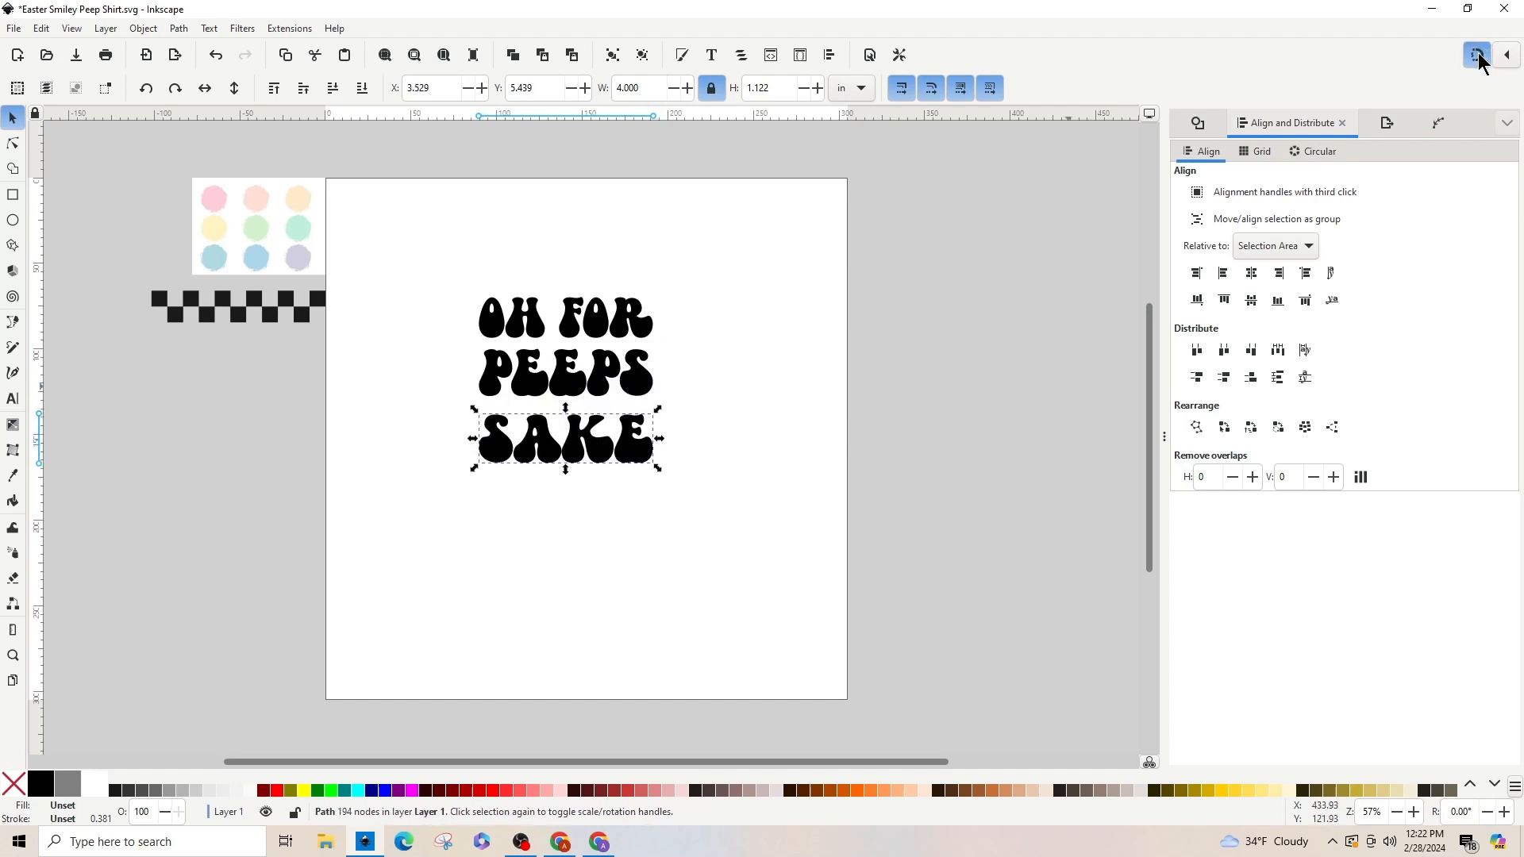
pyautogui.click(1477, 57)
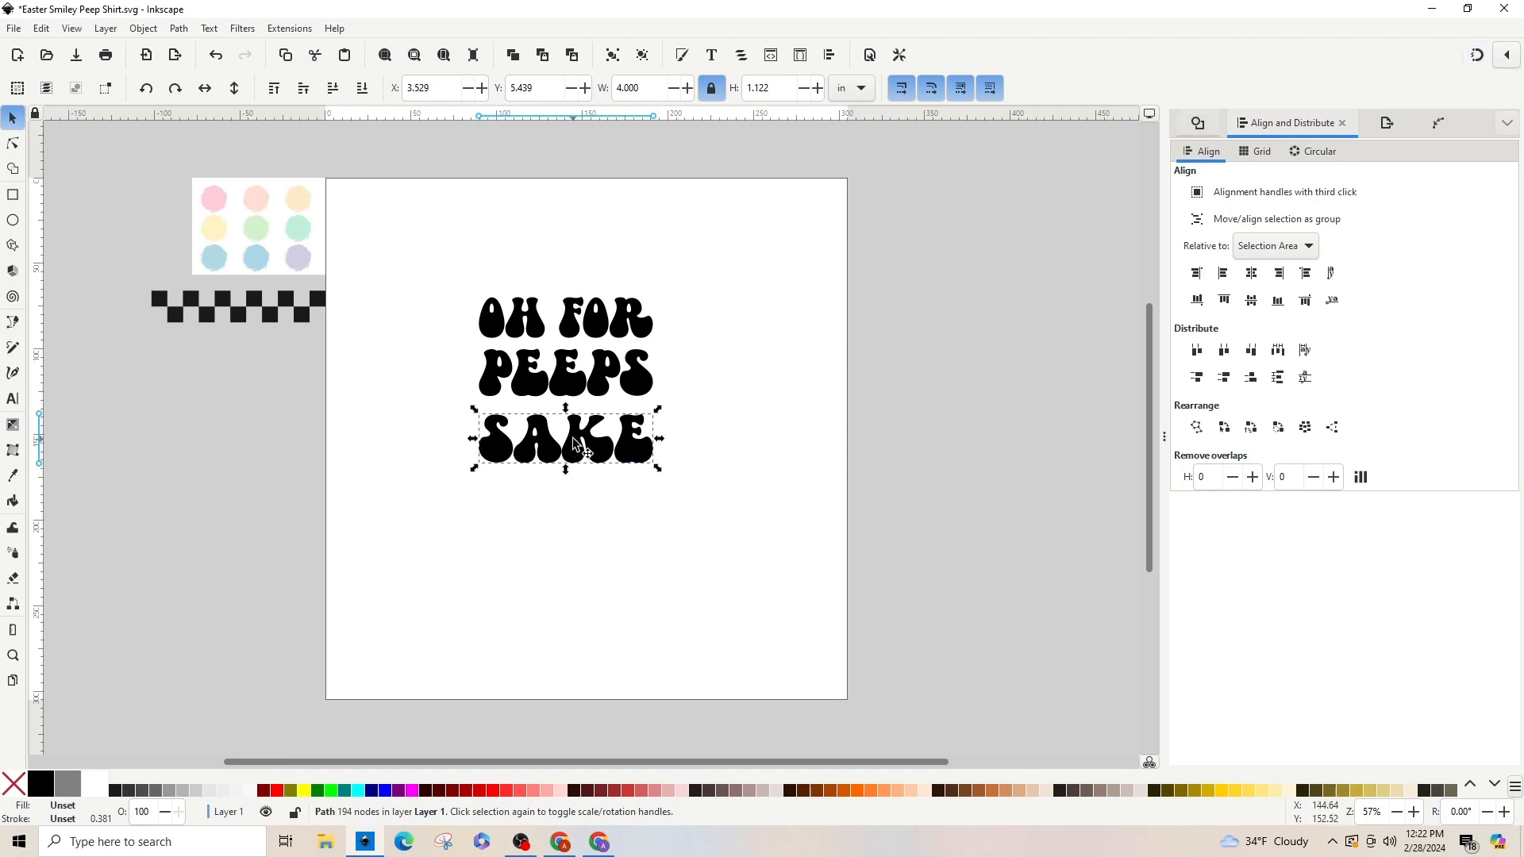
pyautogui.moveTo(577, 444); pyautogui.dragTo(578, 432)
# Step: Centre the tightened word lines horizontally on each other and even out the vertical gaps between them
pyautogui.moveTo(426, 252); pyautogui.dragTo(685, 516)
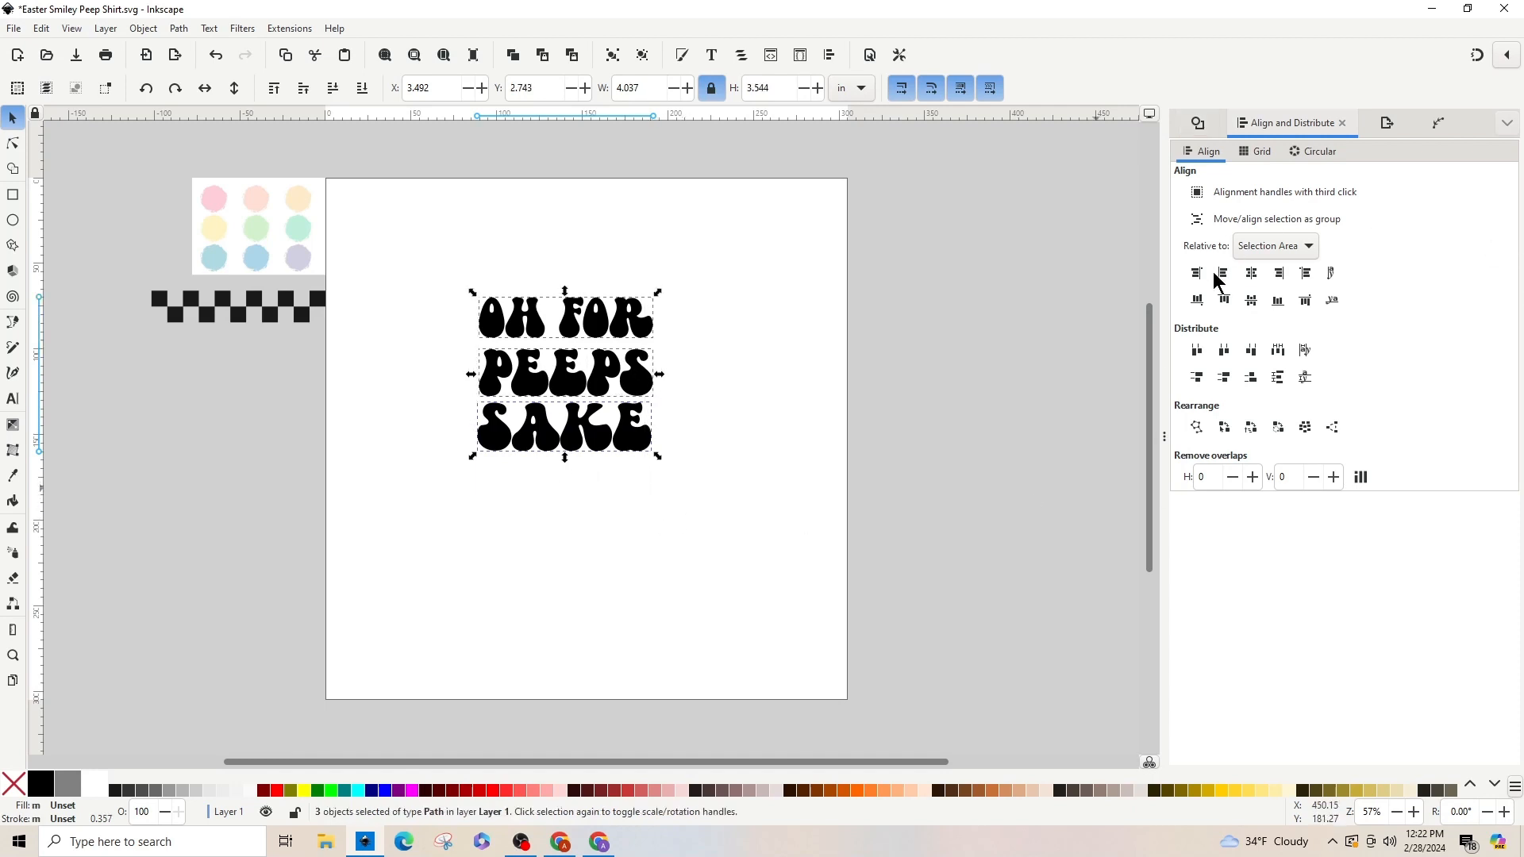
pyautogui.click(1253, 275)
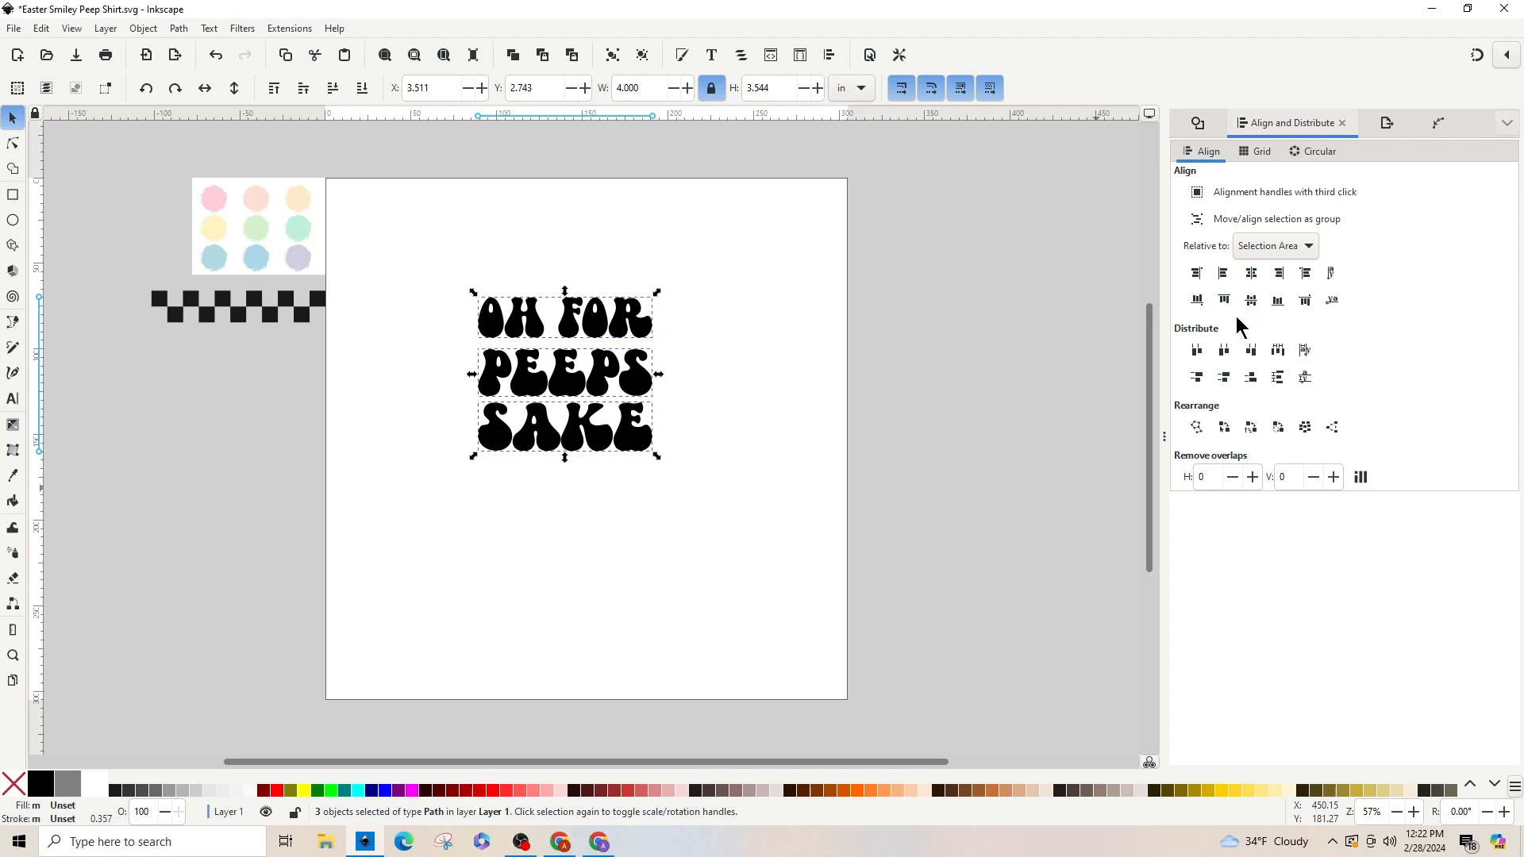
pyautogui.click(1284, 382)
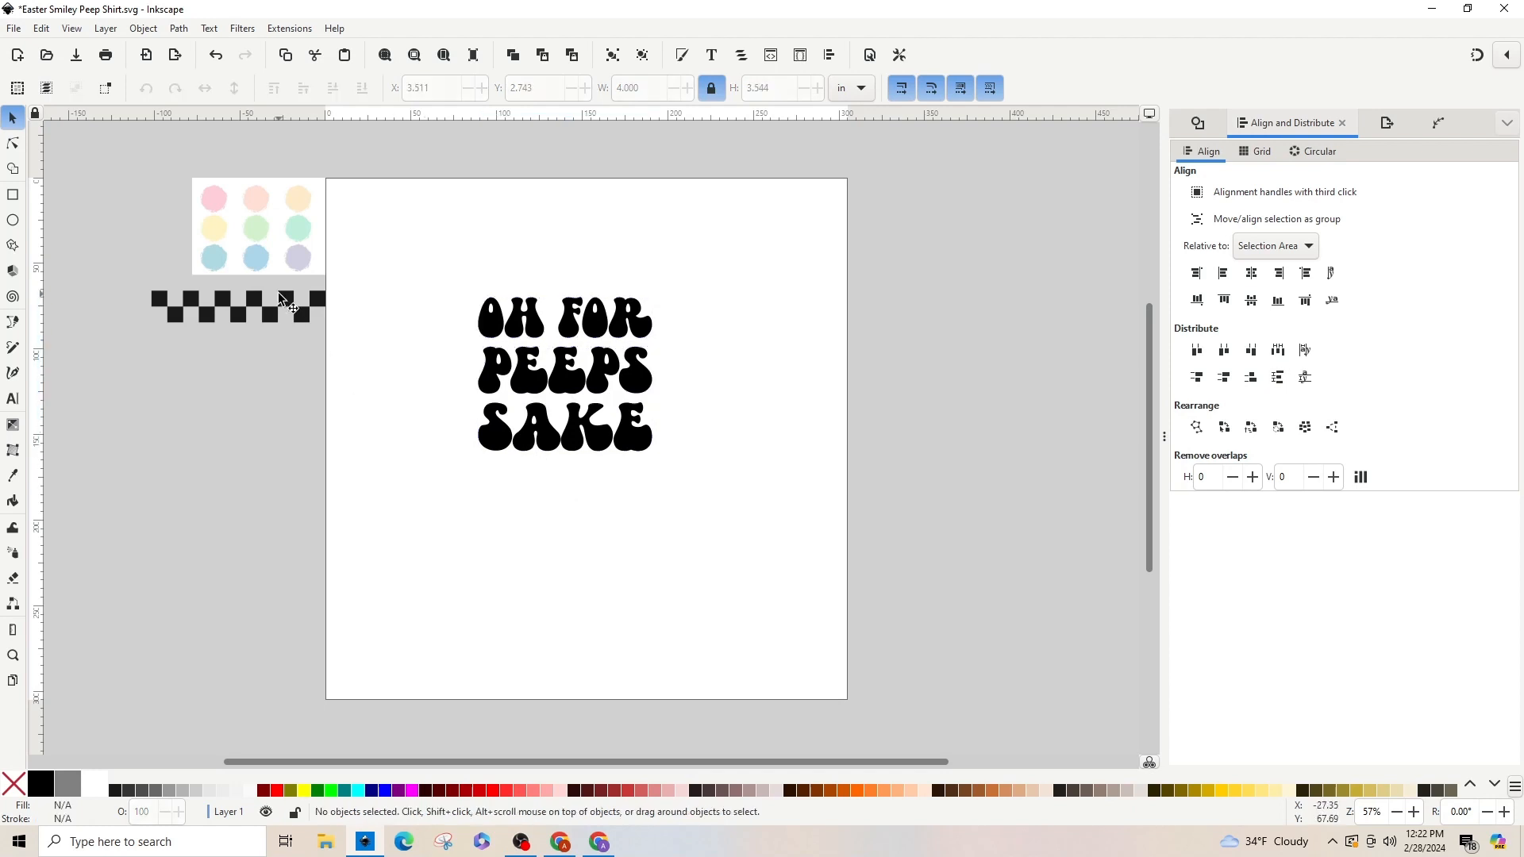
# Step: Move the checkerboard strip onto the page just above "OH FOR", lined up with the width of the text
pyautogui.moveTo(295, 296); pyautogui.dragTo(617, 264)
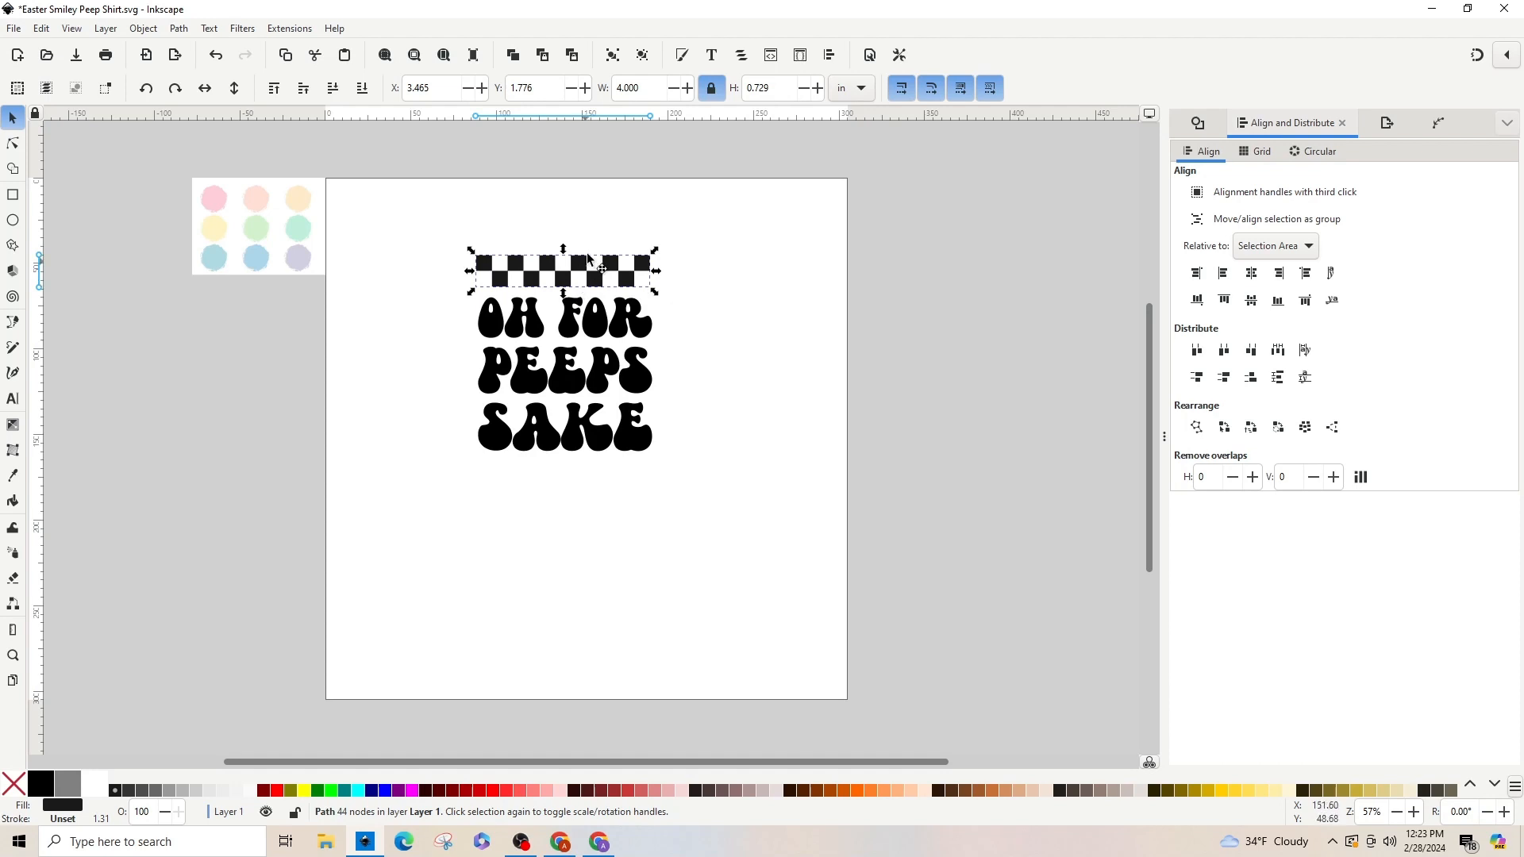
pyautogui.moveTo(588, 262); pyautogui.dragTo(590, 263)
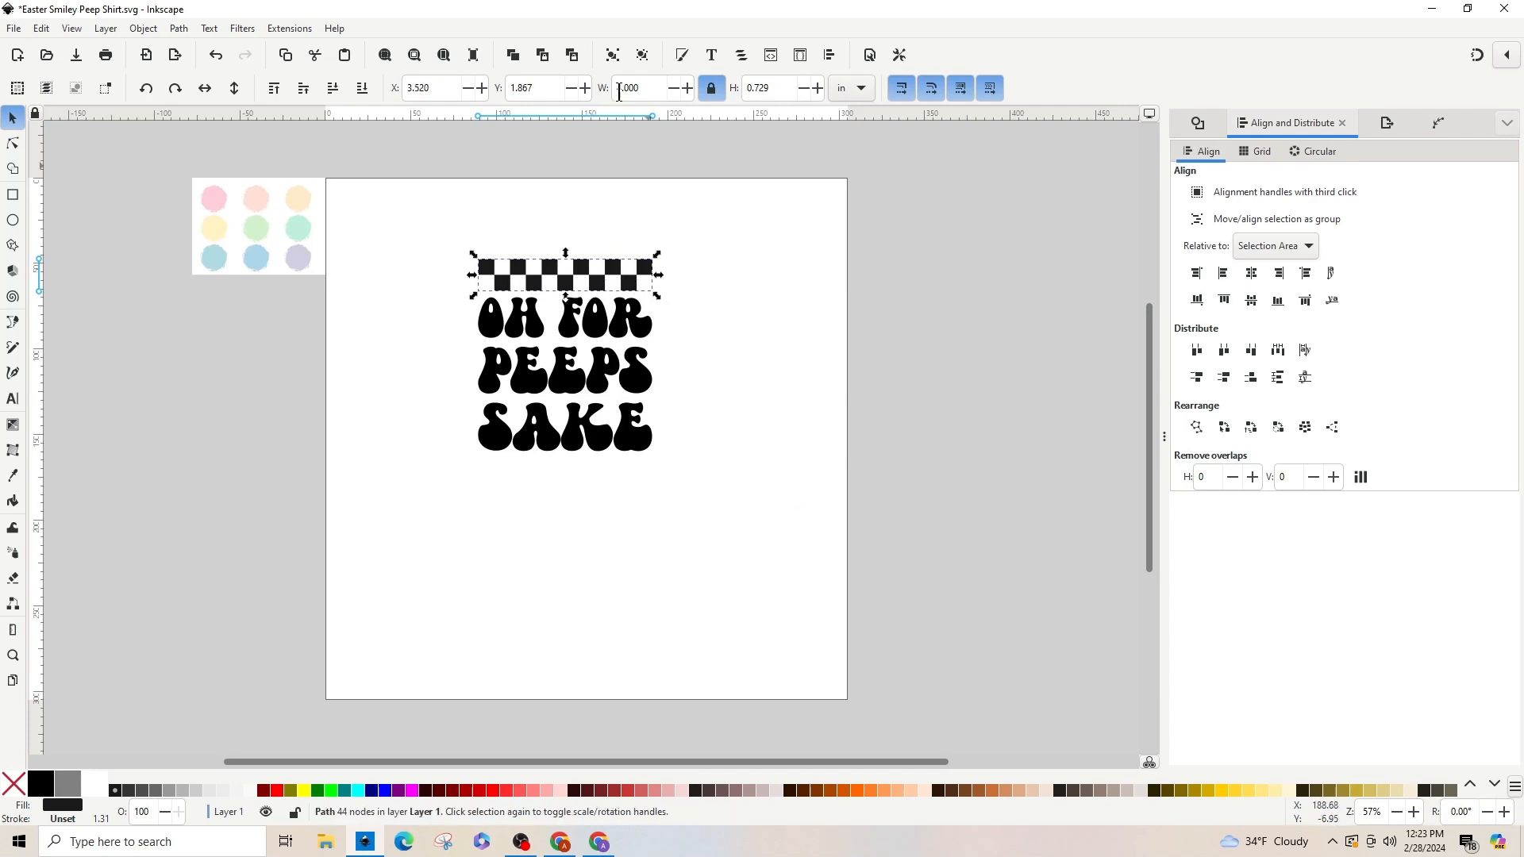
# Step: Draw a small near-square rectangle about 0.84 by 0.82 in and place it just below and left of "SAKE"
pyautogui.click(11, 202)
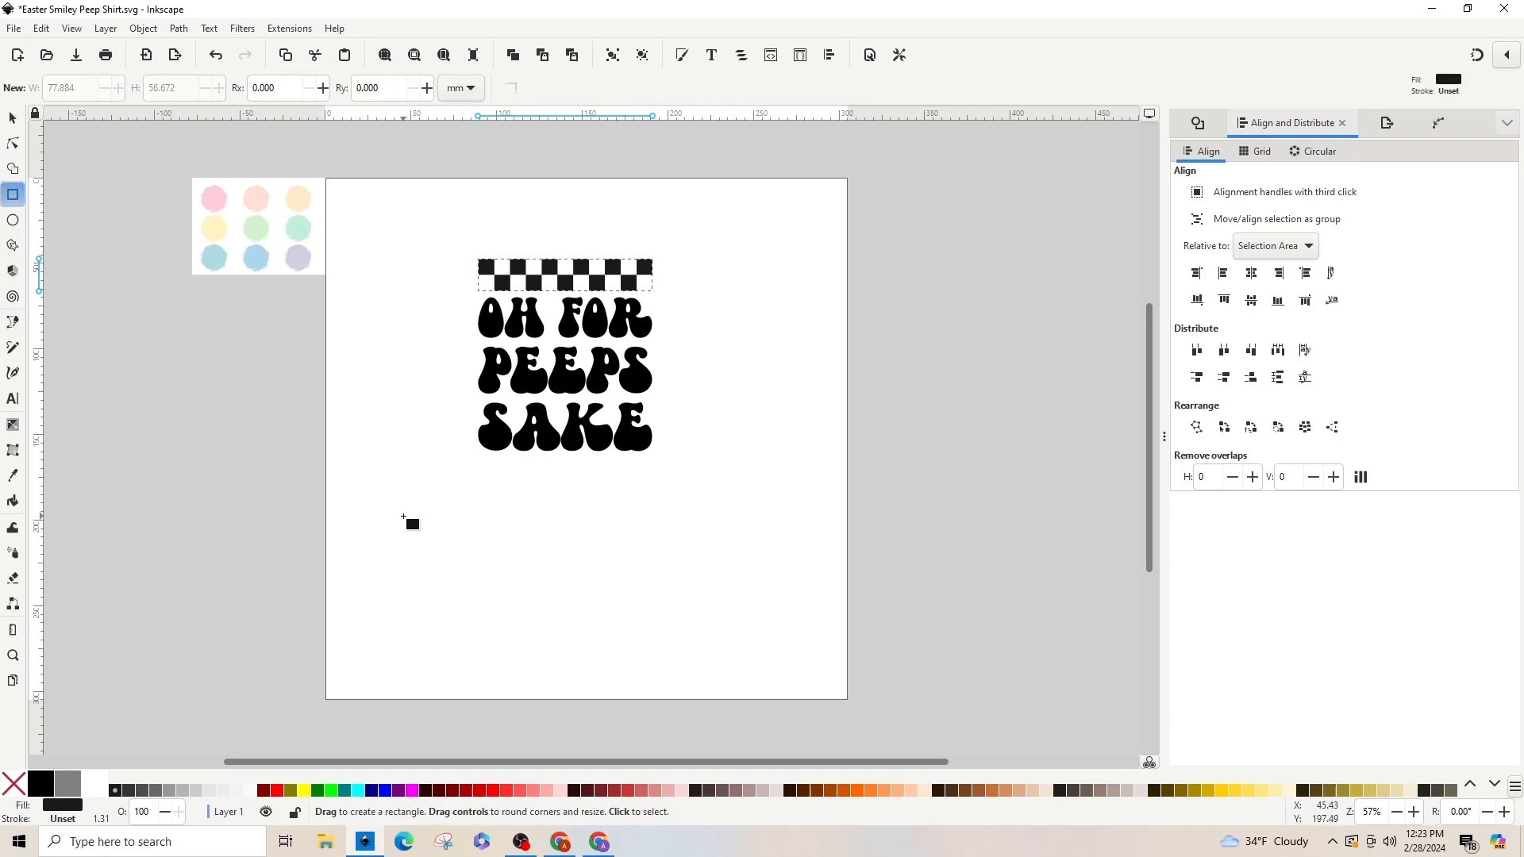
pyautogui.moveTo(377, 517); pyautogui.dragTo(413, 554)
pyautogui.click(12, 117)
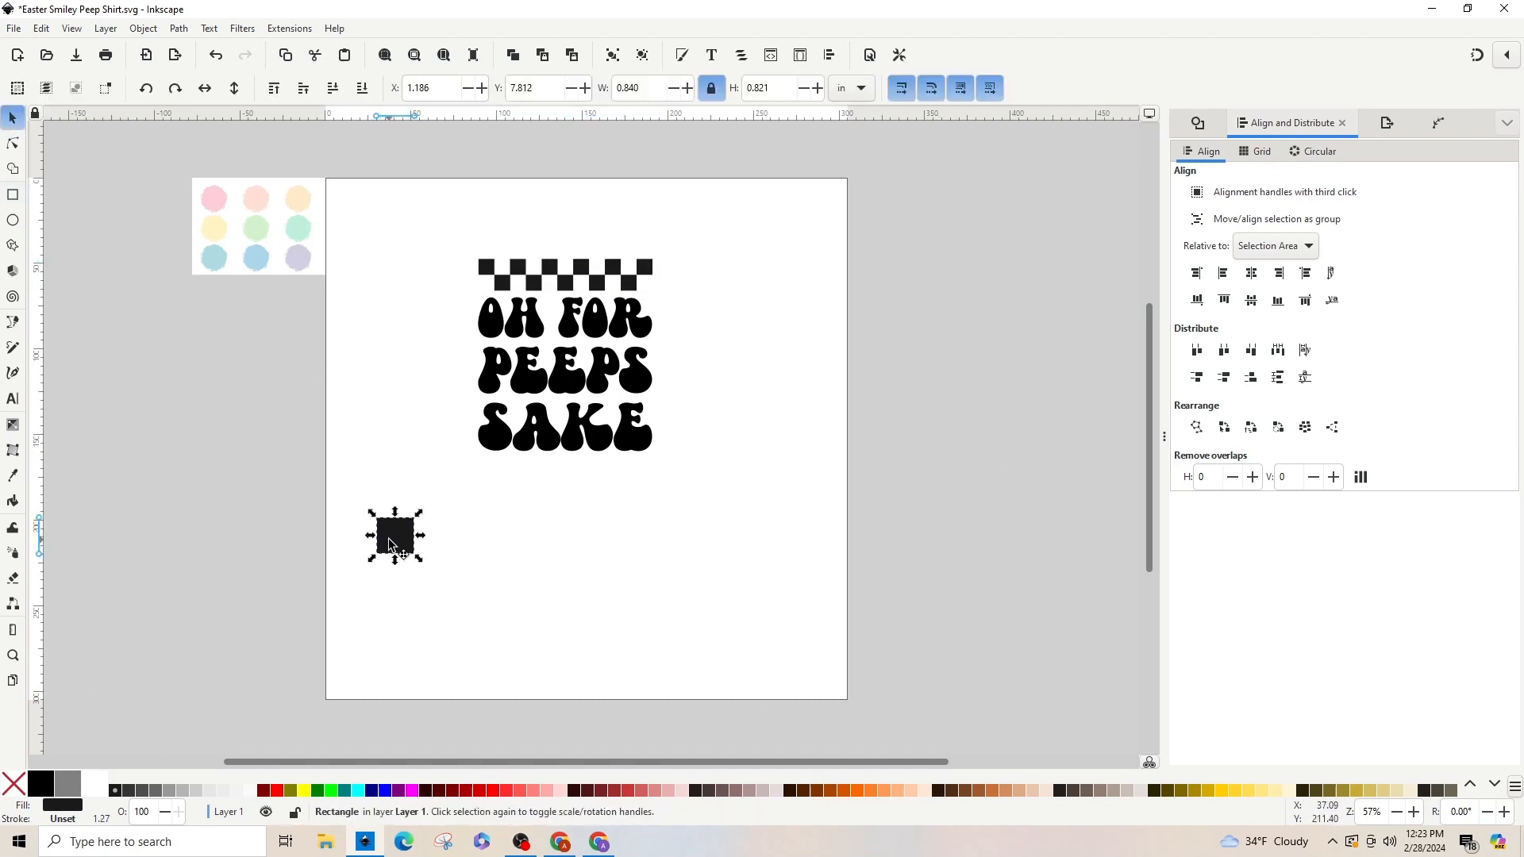
pyautogui.moveTo(390, 545); pyautogui.dragTo(441, 507)
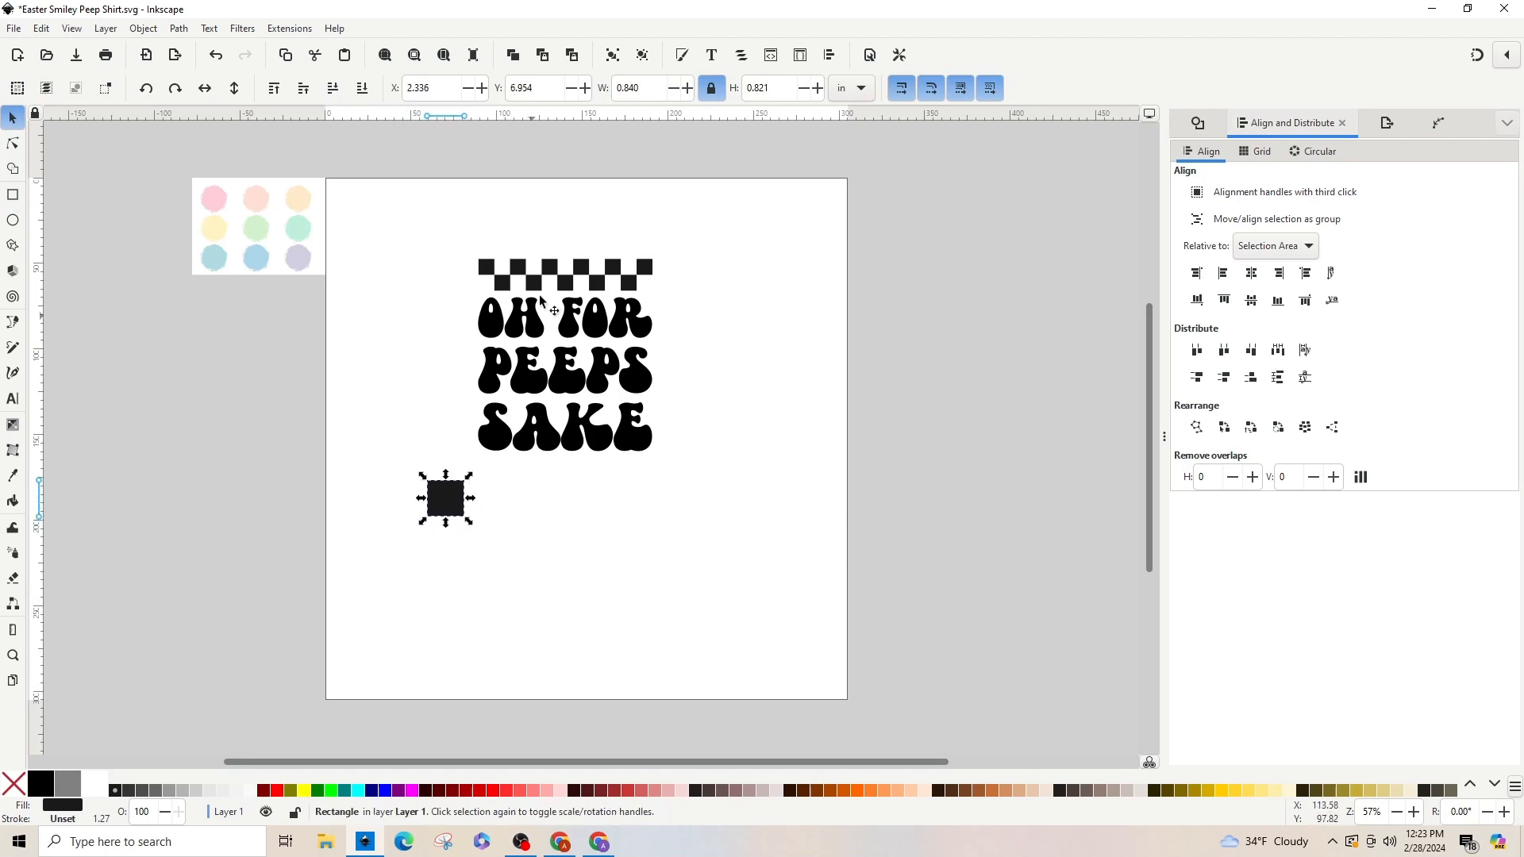
# Step: Resize the small square to exactly 0.4 by 0.4 in and place it just below the start of "SAKE"
pyautogui.doubleClick(647, 88)
pyautogui.write('0.4')
pyautogui.press('Return')
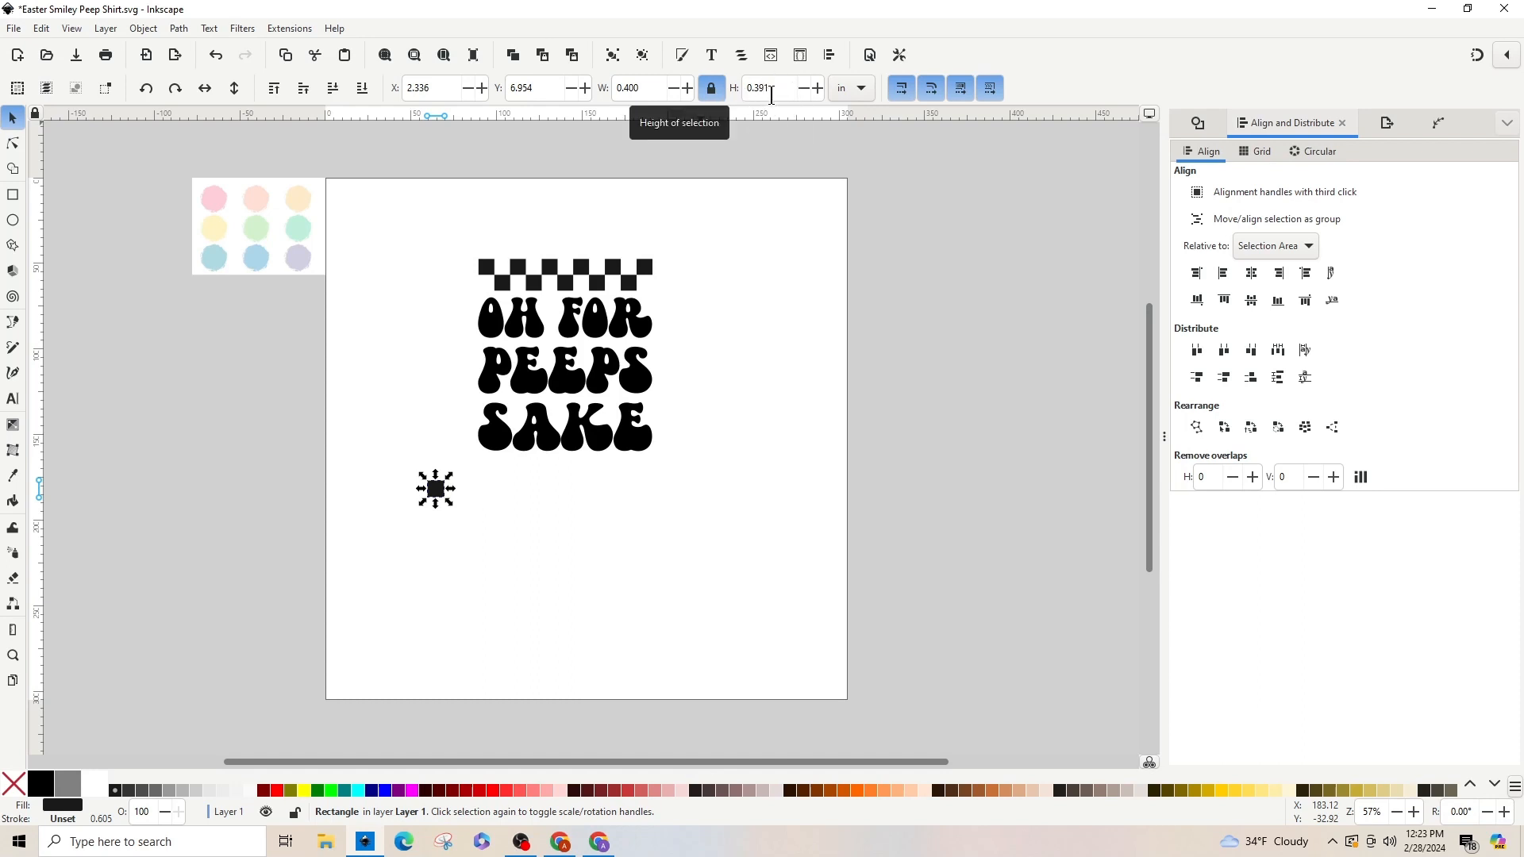
pyautogui.click(712, 89)
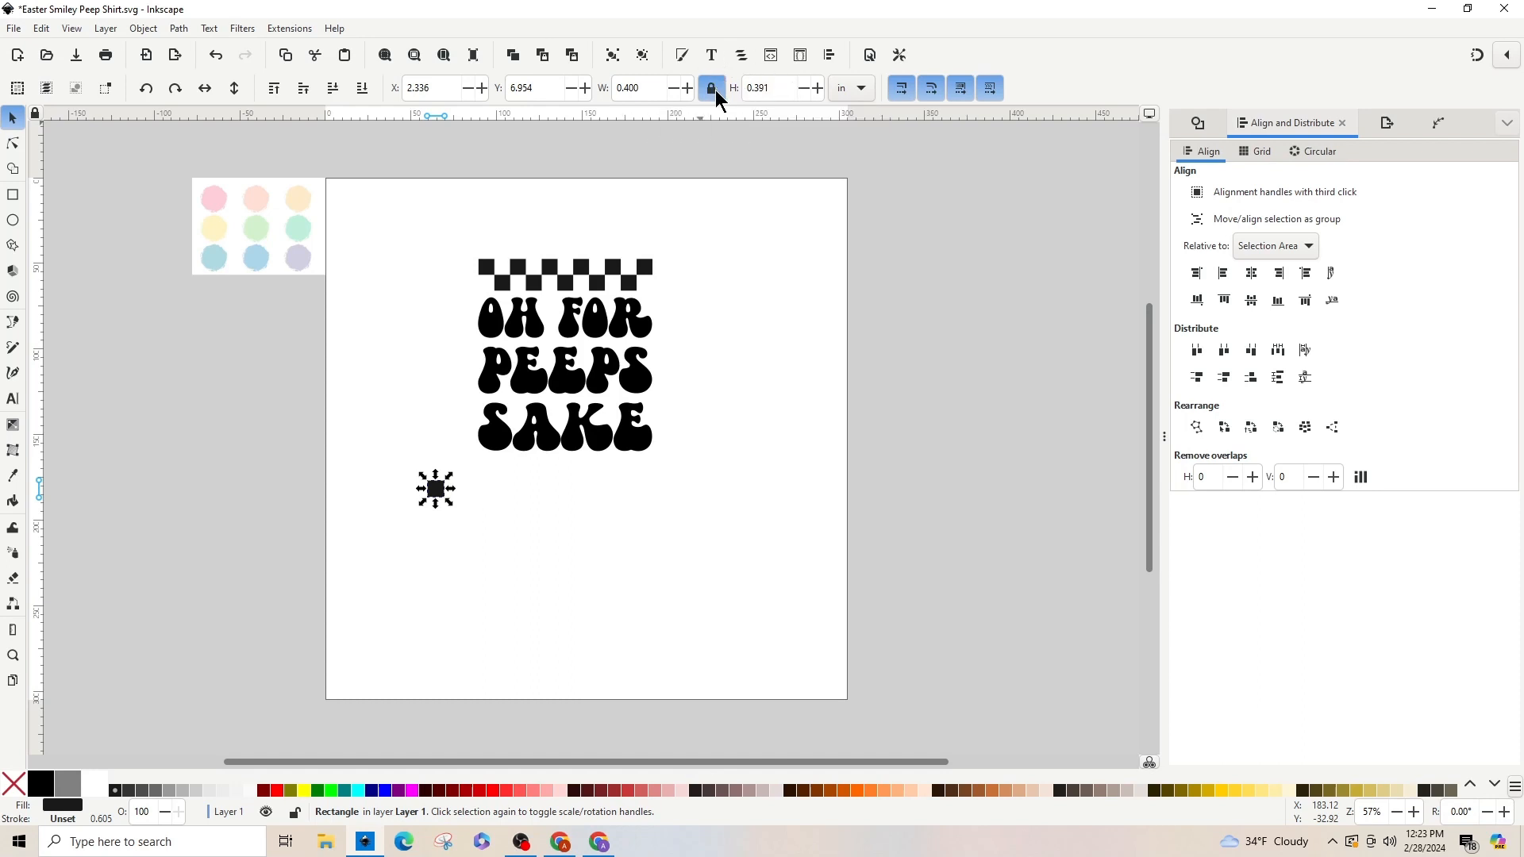
pyautogui.doubleClick(770, 94)
pyautogui.write('.4')
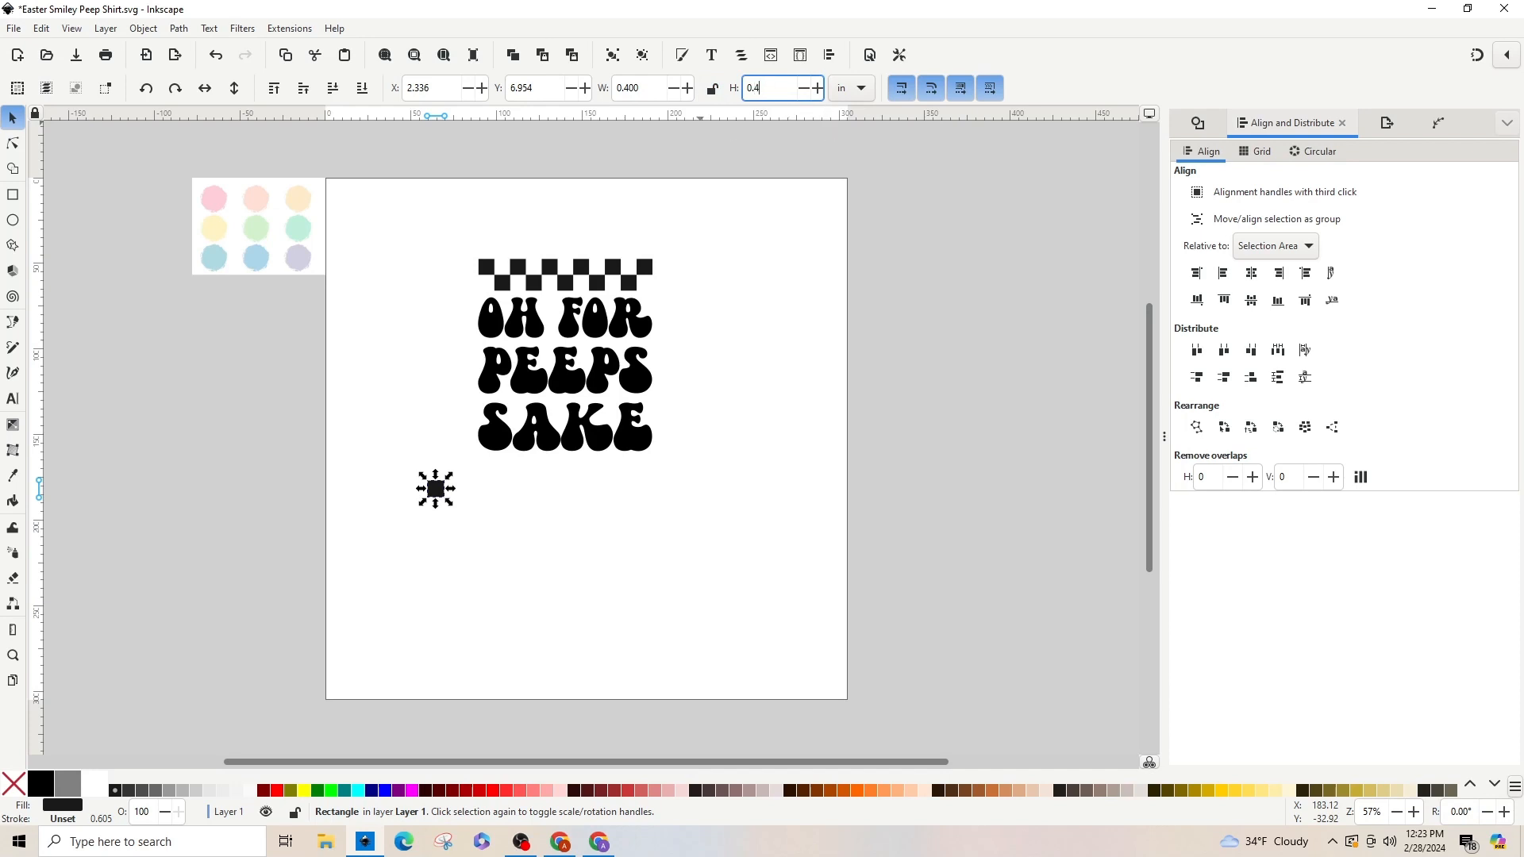
pyautogui.press('Return')
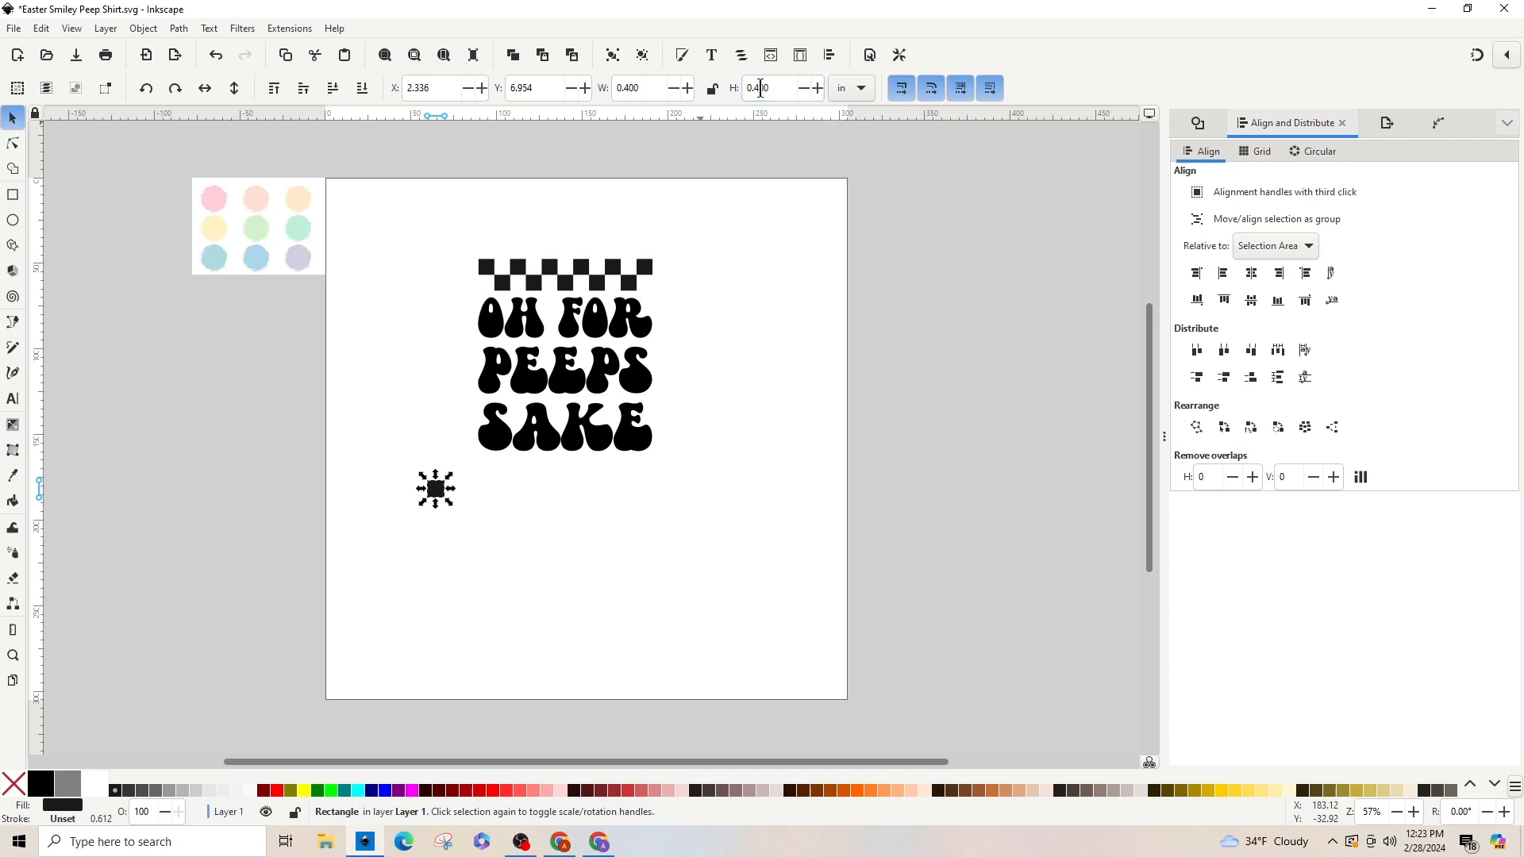
pyautogui.click(710, 88)
pyautogui.moveTo(439, 490); pyautogui.dragTo(475, 479)
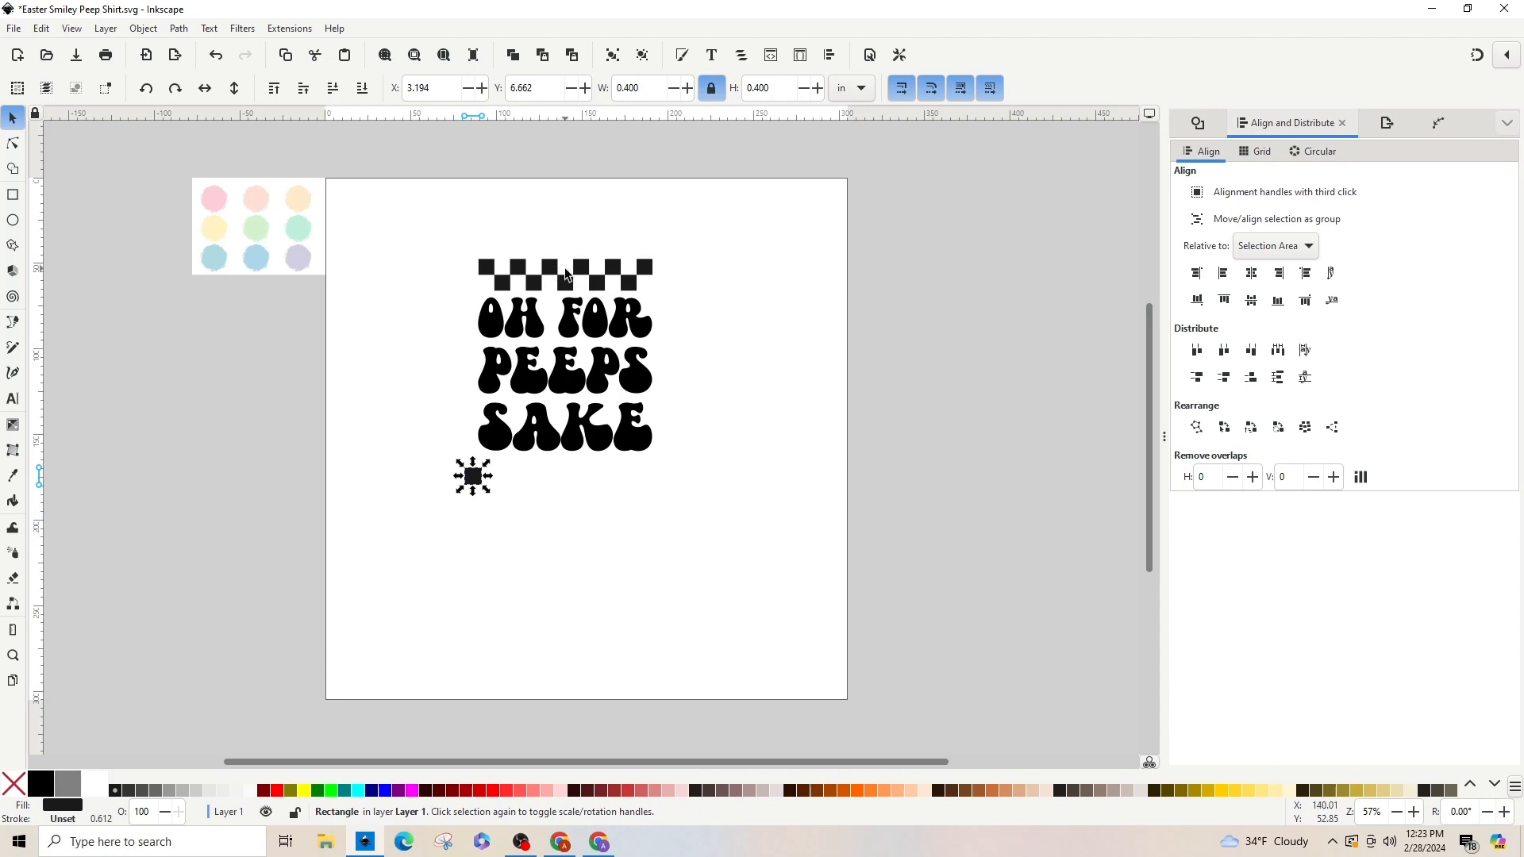
pyautogui.click(532, 477)
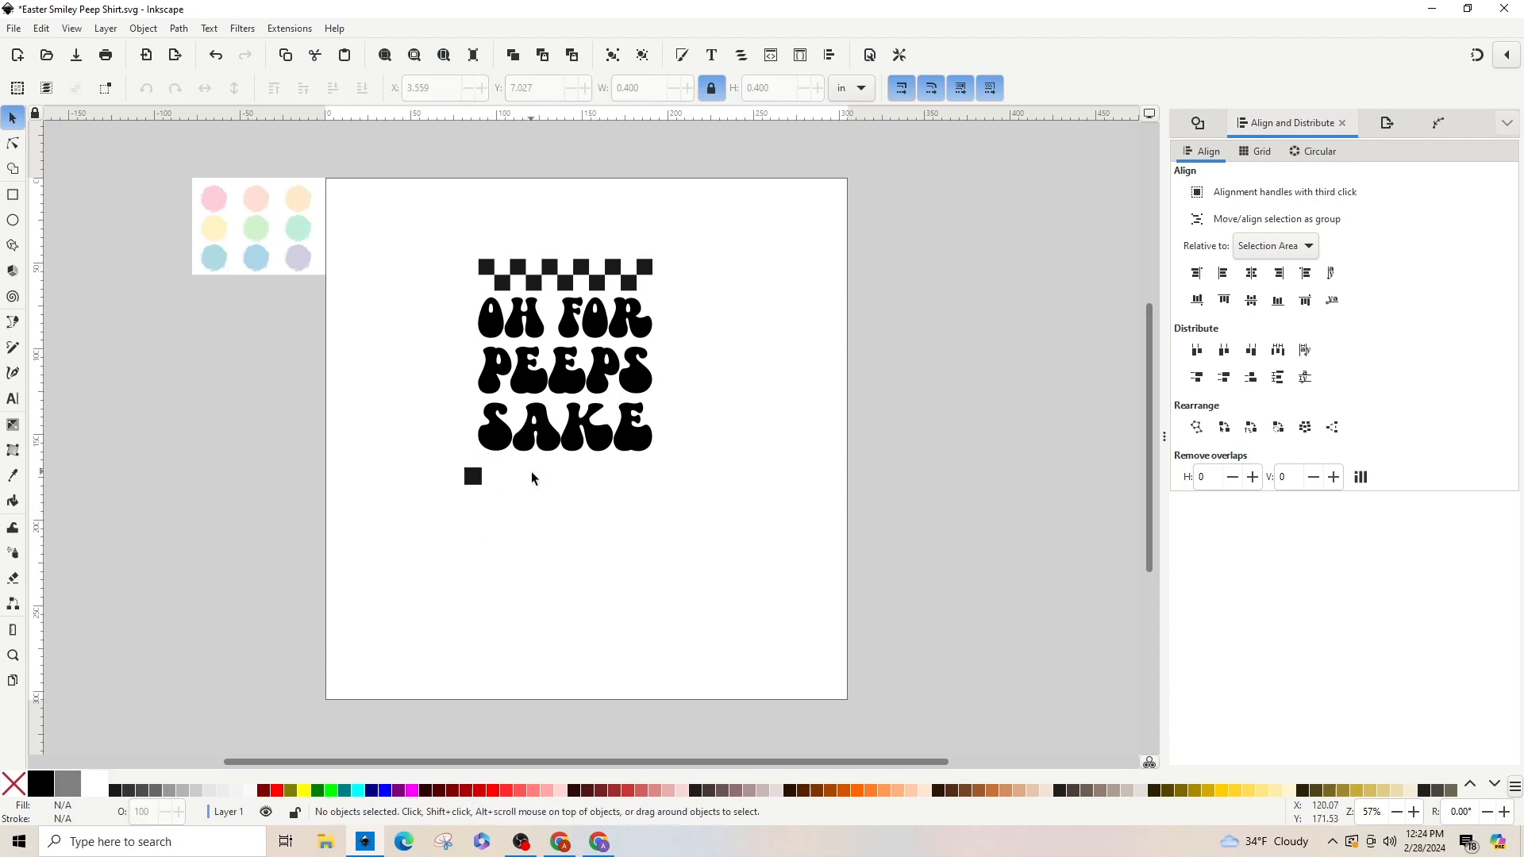
# Step: Turn on snapping, duplicate the square and snap the copy diagonally below right, corner to corner with the original
pyautogui.click(1477, 60)
pyautogui.click(473, 477)
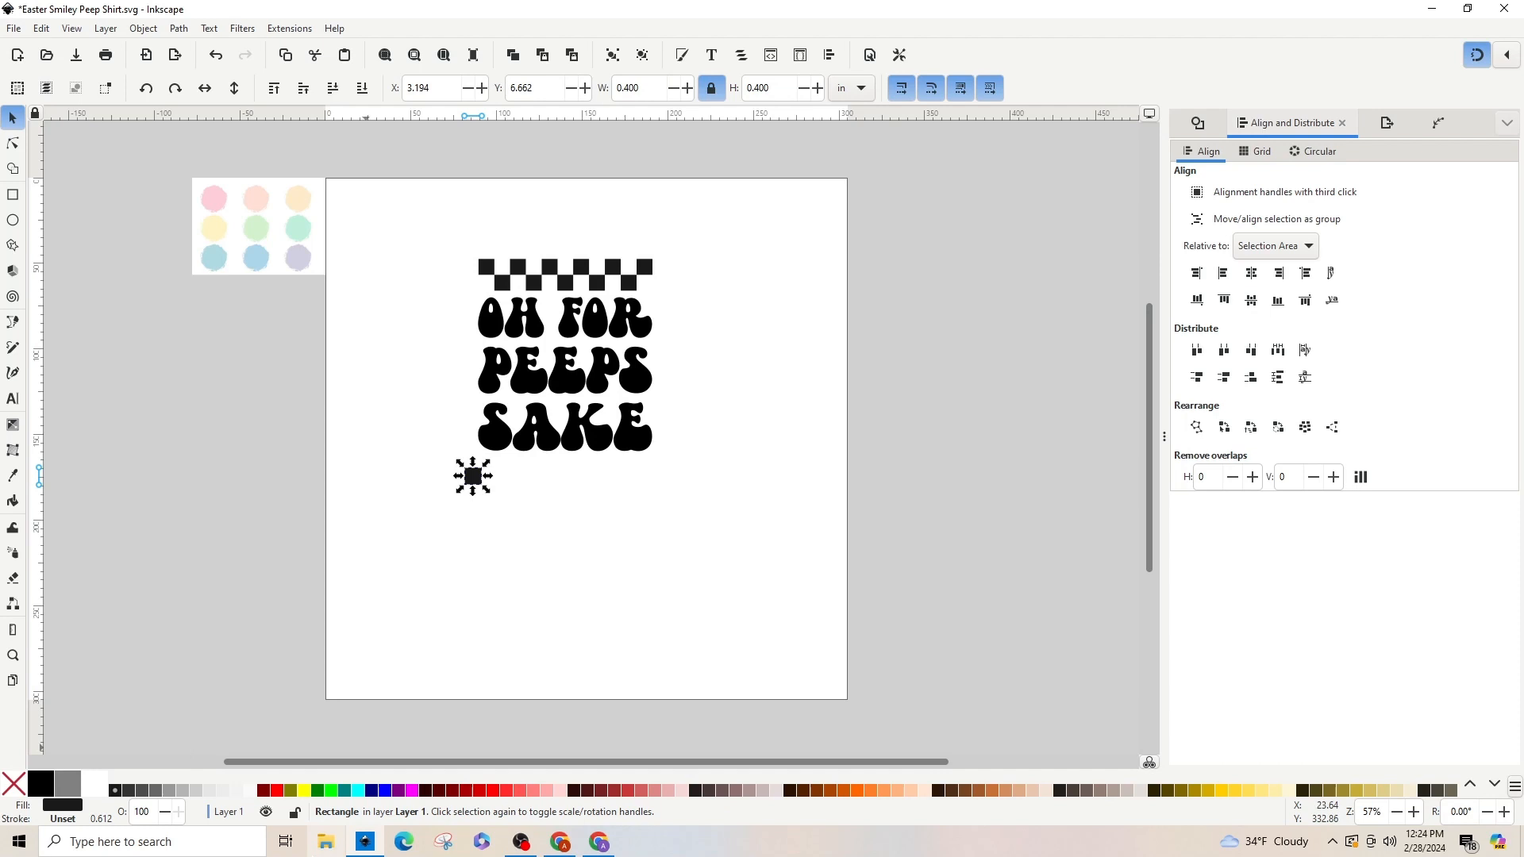
pyautogui.press('3')
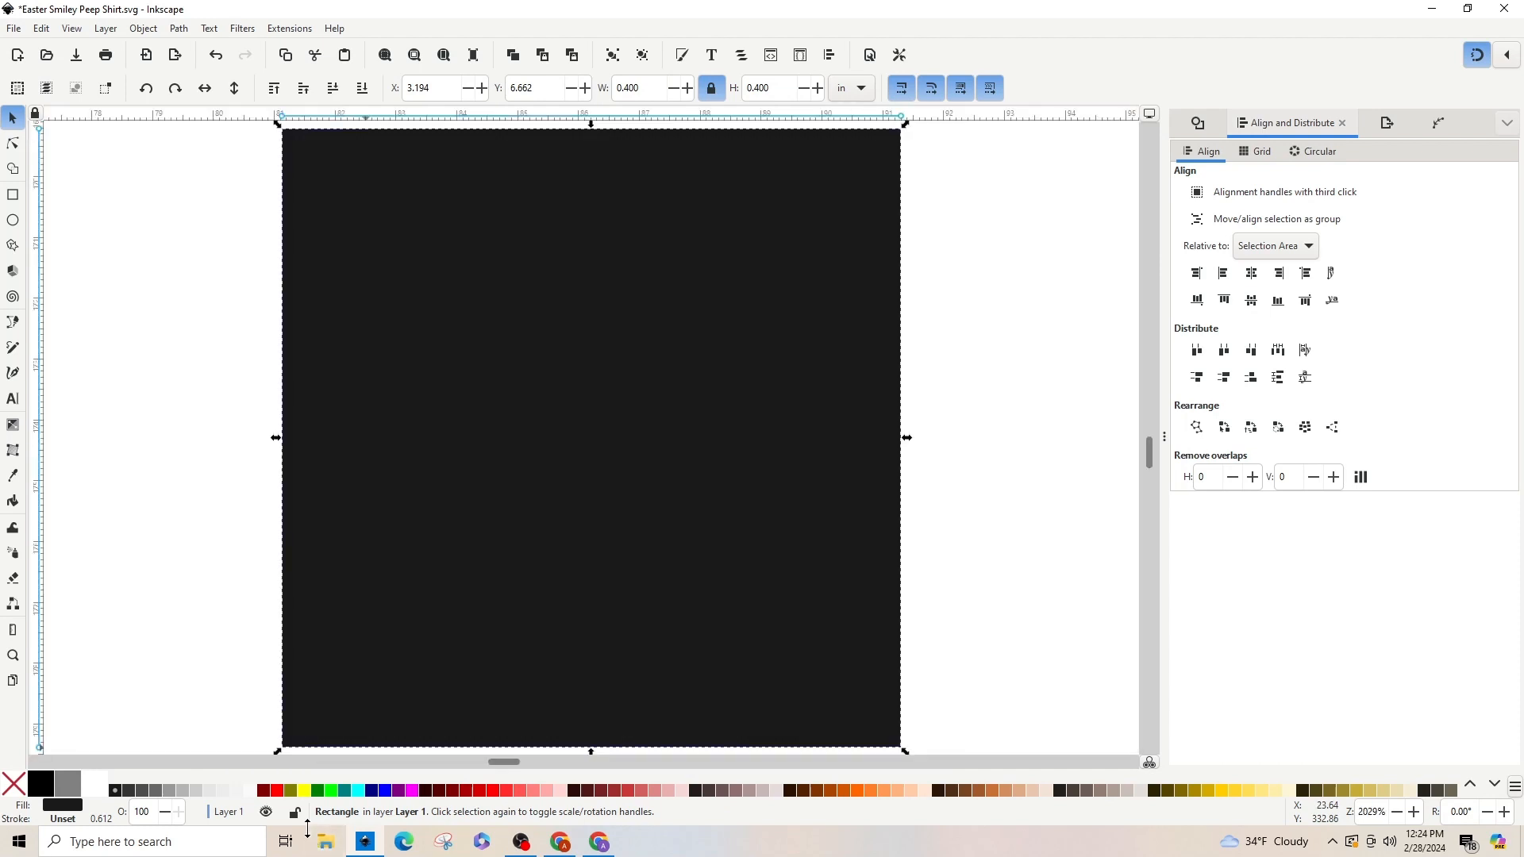
pyautogui.press('-')
pyautogui.press('-')
pyautogui.press('-')
pyautogui.press('-')
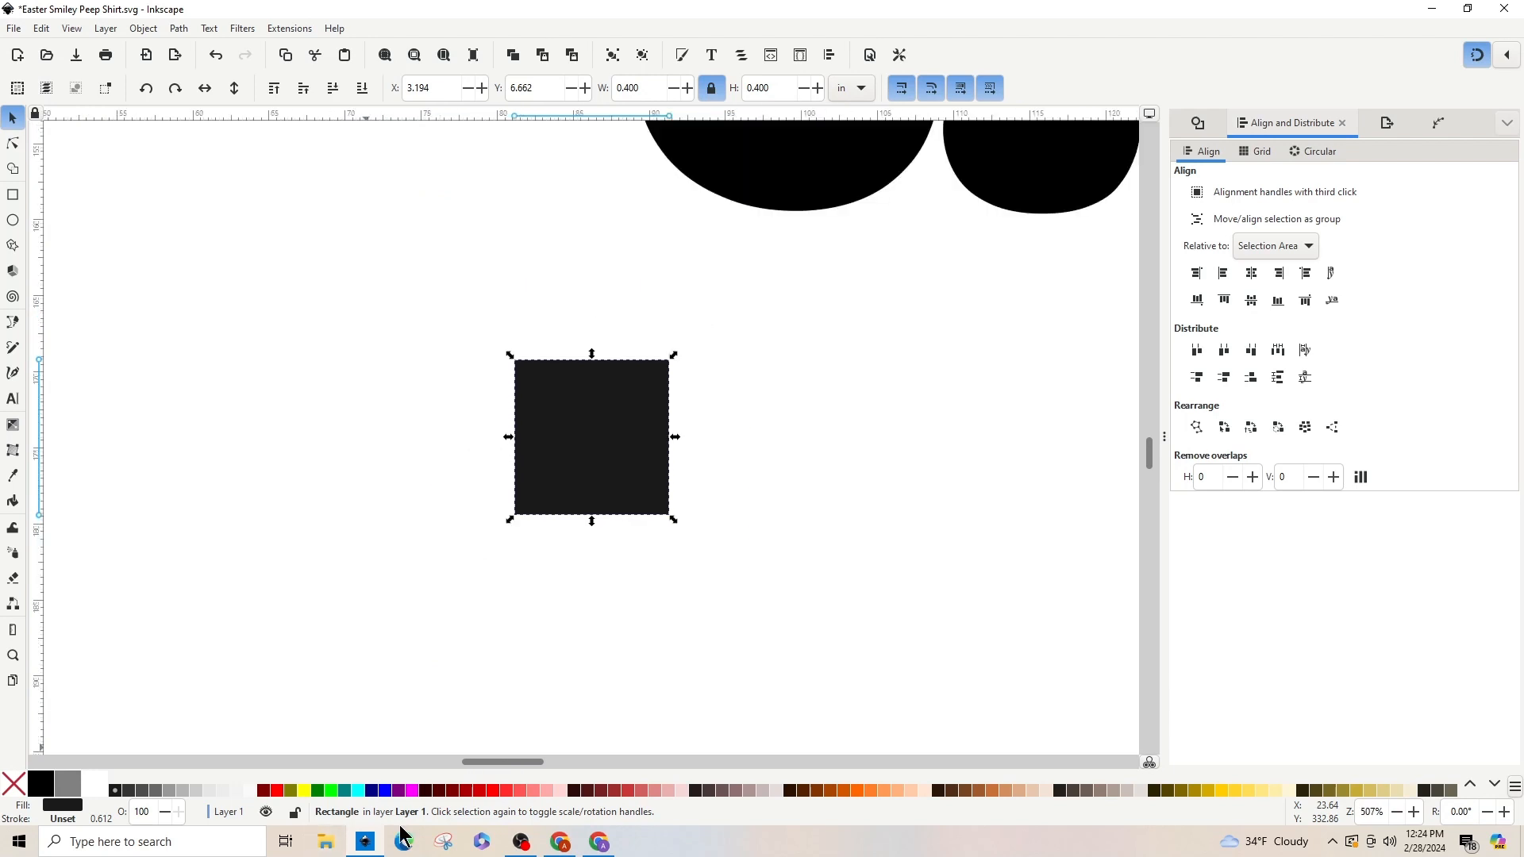
pyautogui.moveTo(493, 765); pyautogui.dragTo(513, 762)
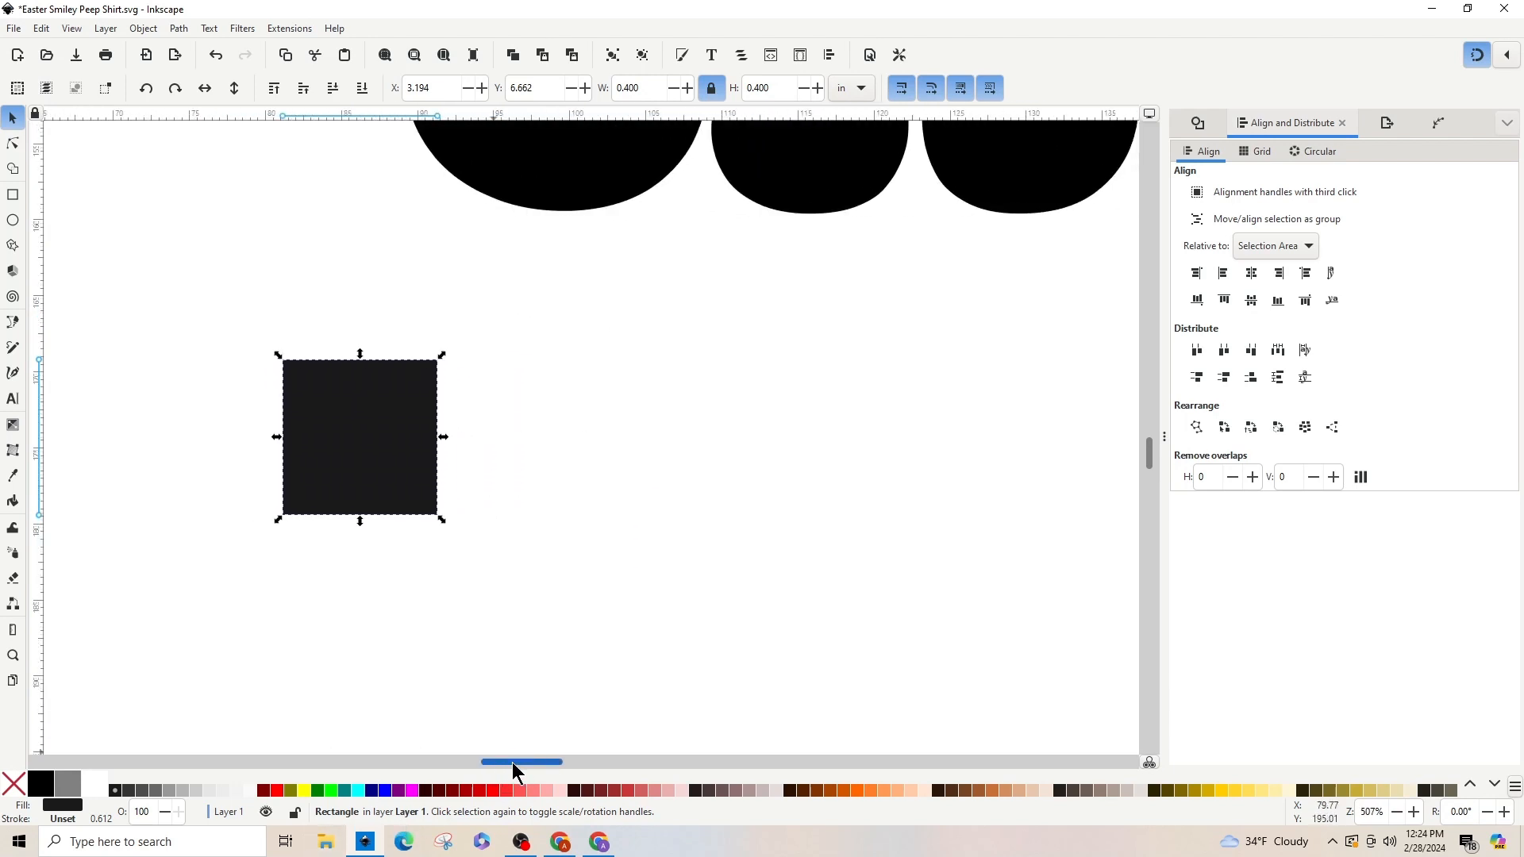
pyautogui.click(403, 451)
pyautogui.click(404, 452)
pyautogui.hotkey('ctrl', 'd')
pyautogui.moveTo(362, 433); pyautogui.dragTo(514, 592)
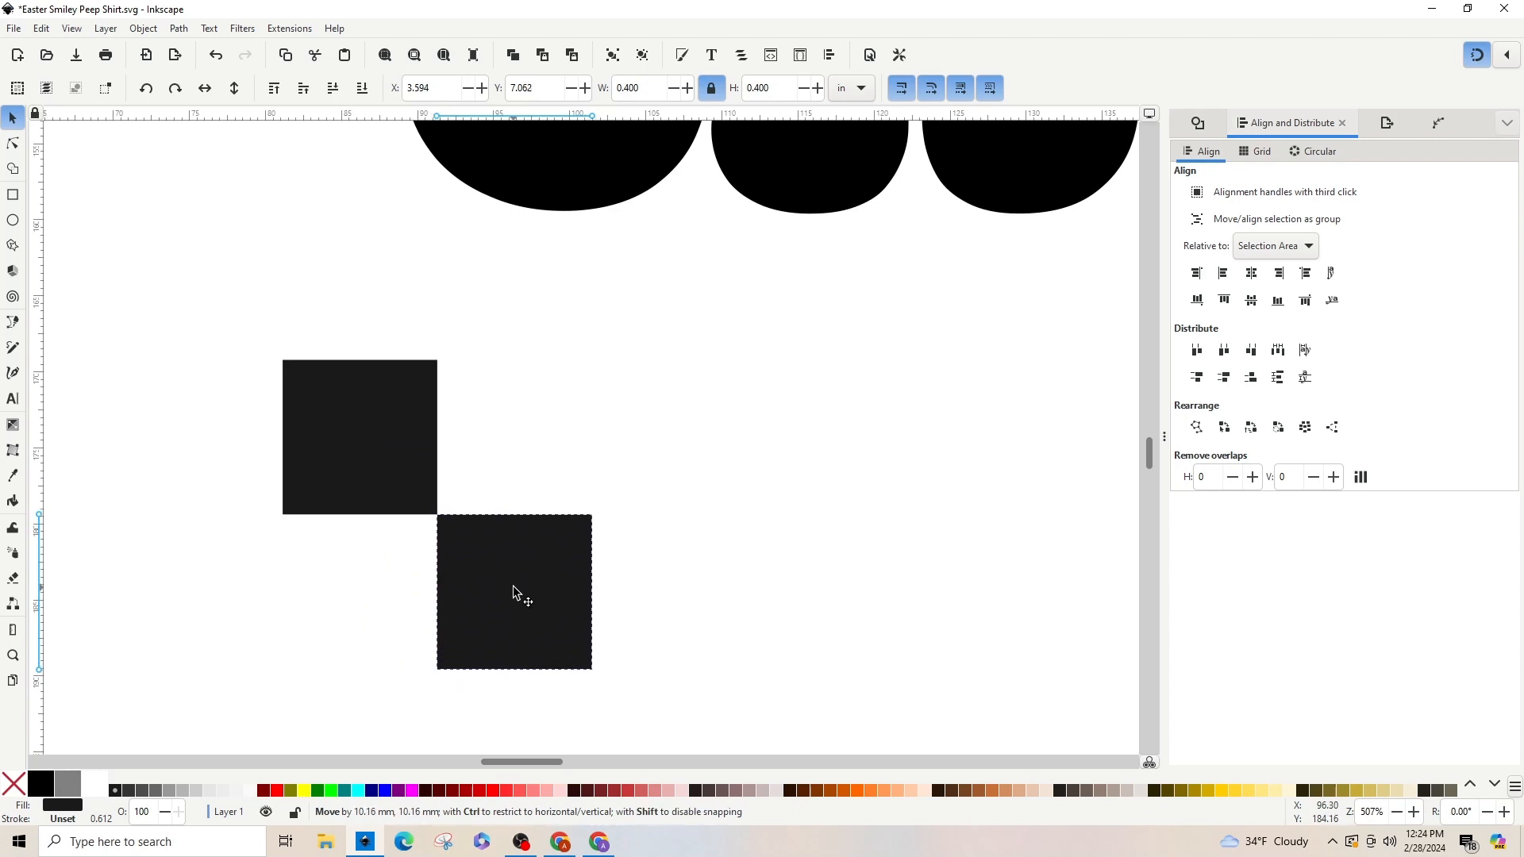
pyautogui.moveTo(512, 586); pyautogui.dragTo(512, 586)
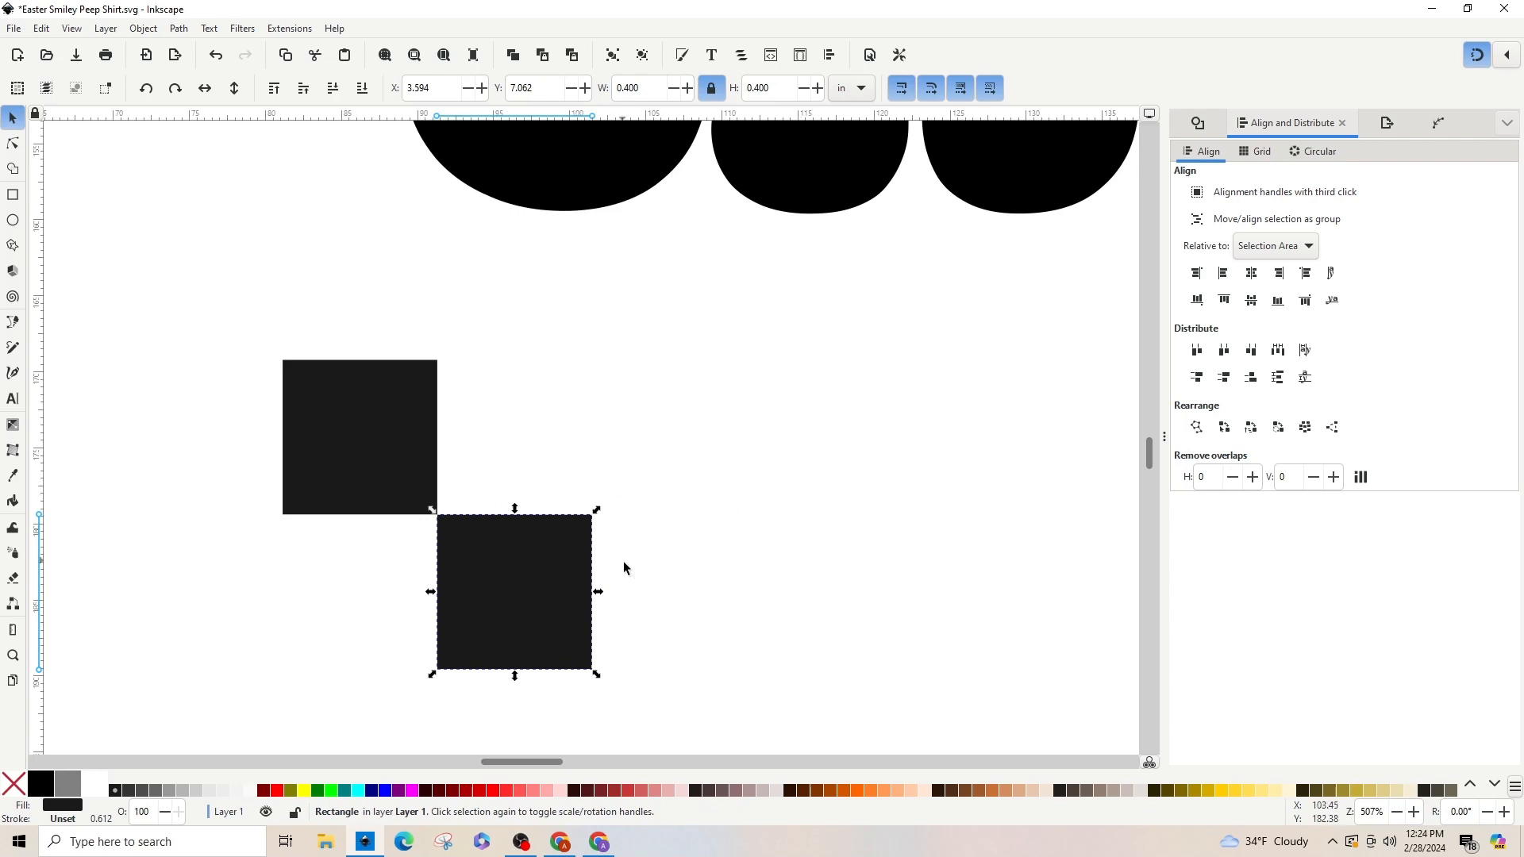
# Step: Extend the checkerboard to eight squares by snapping further copies corner to corner, alternating between the upper and lower rows
pyautogui.hotkey('ctrl', 'd')
pyautogui.moveTo(542, 603); pyautogui.dragTo(697, 446)
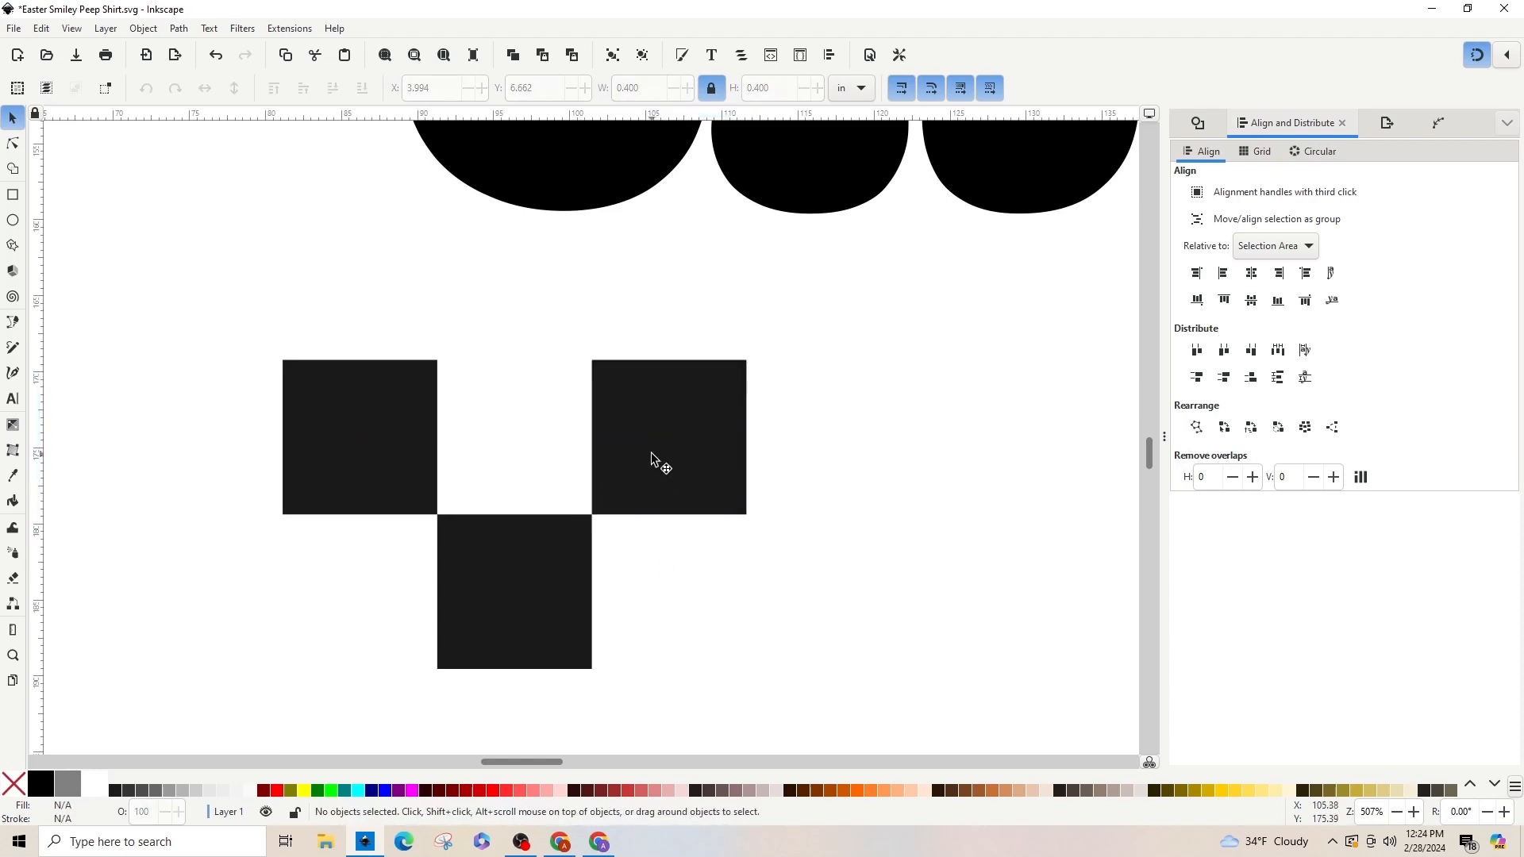
pyautogui.press('+')
pyautogui.press('+')
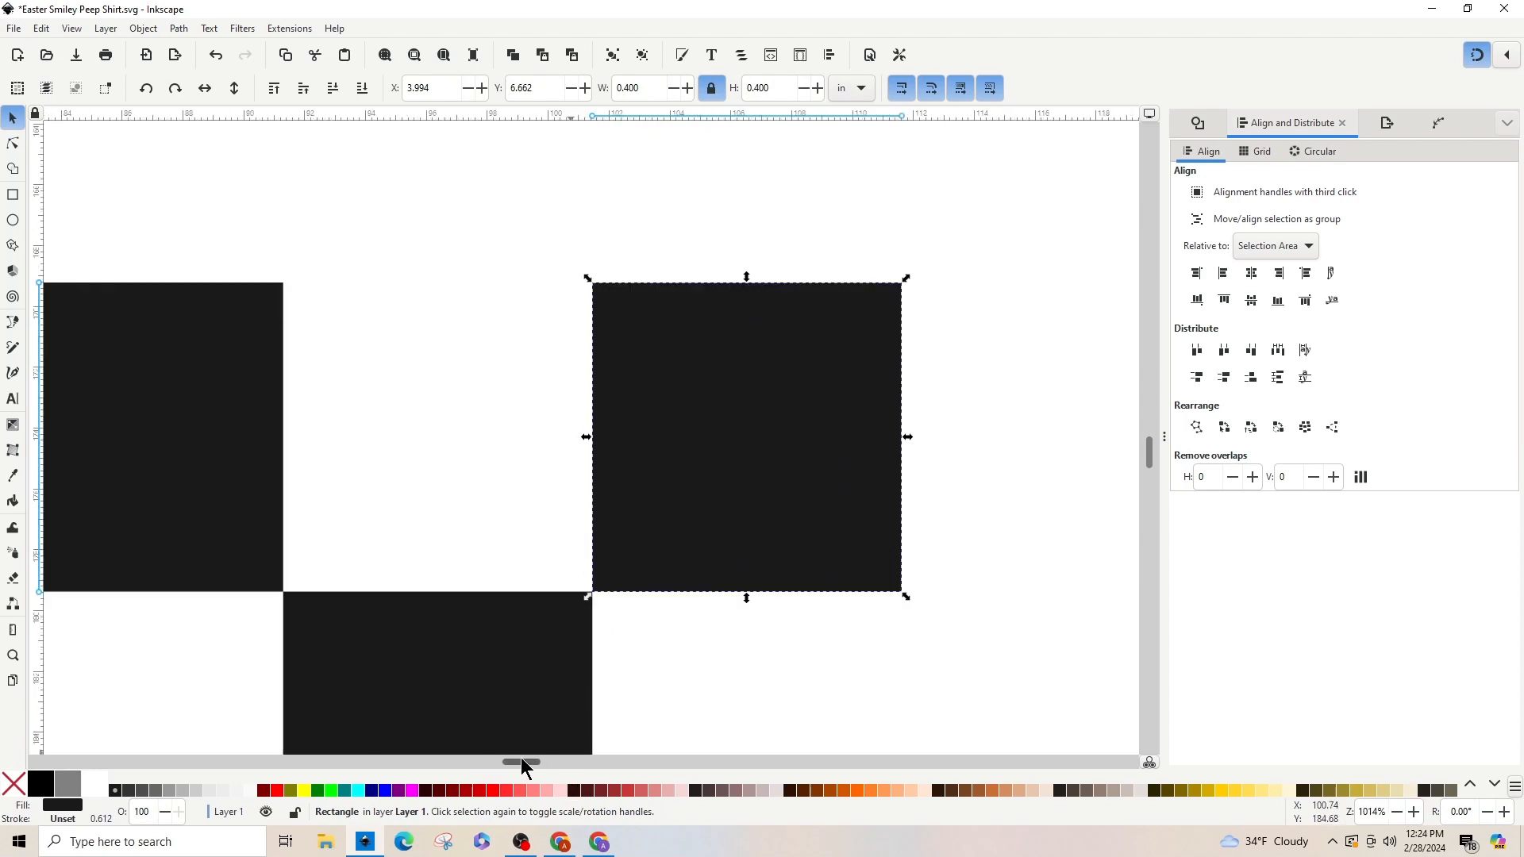
pyautogui.moveTo(520, 762); pyautogui.dragTo(531, 754)
pyautogui.moveTo(469, 459)
pyautogui.mouseDown()
pyautogui.moveTo(473, 500)
pyautogui.moveTo(461, 465)
pyautogui.mouseUp()
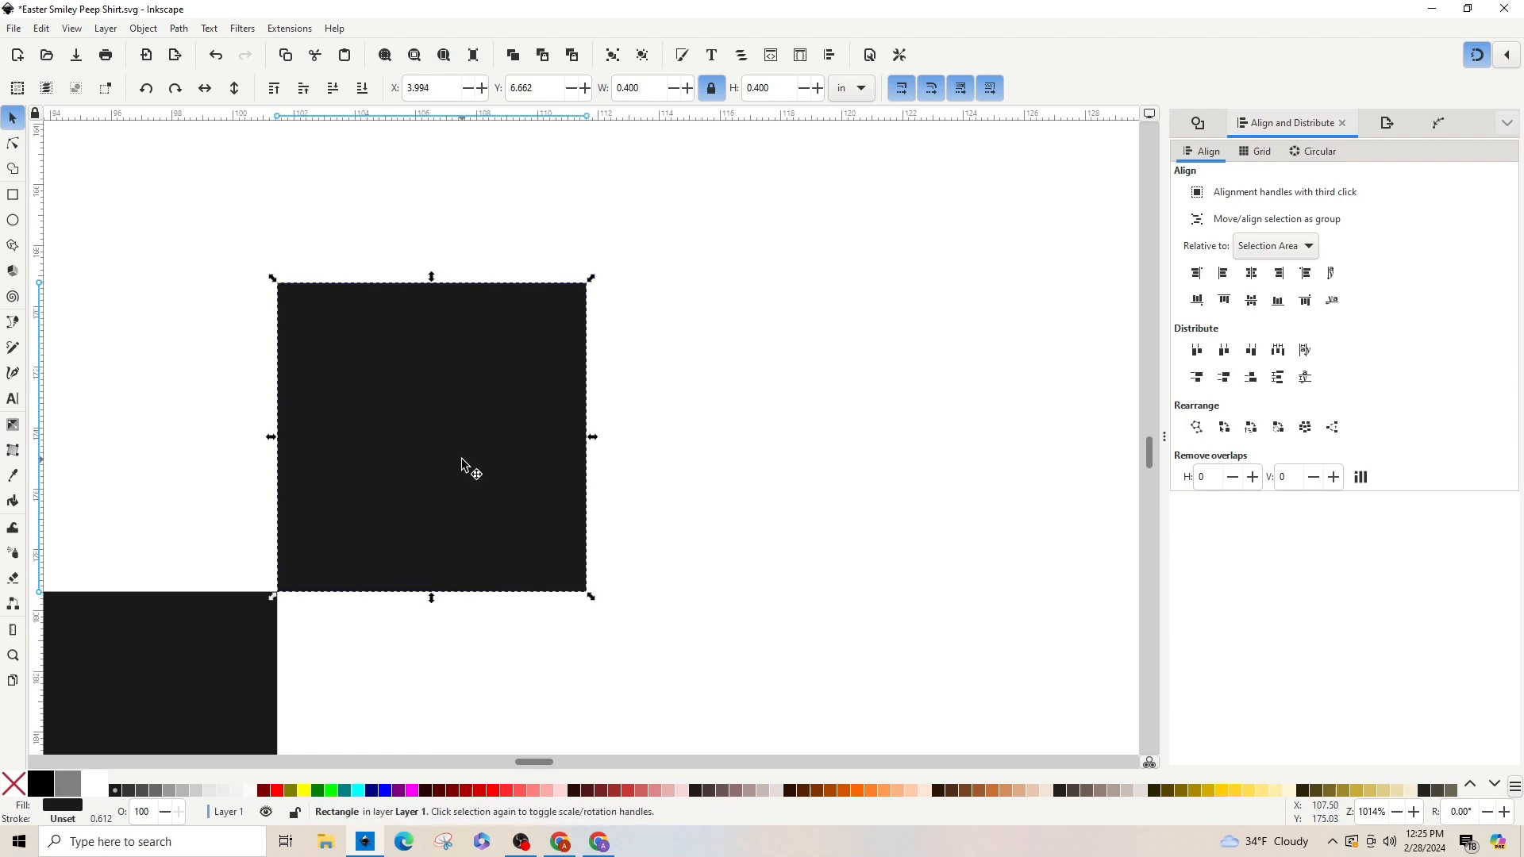
pyautogui.press('-')
pyautogui.moveTo(577, 500); pyautogui.dragTo(997, 612)
pyautogui.moveTo(548, 761); pyautogui.dragTo(584, 764)
pyautogui.moveTo(551, 629); pyautogui.dragTo(863, 636)
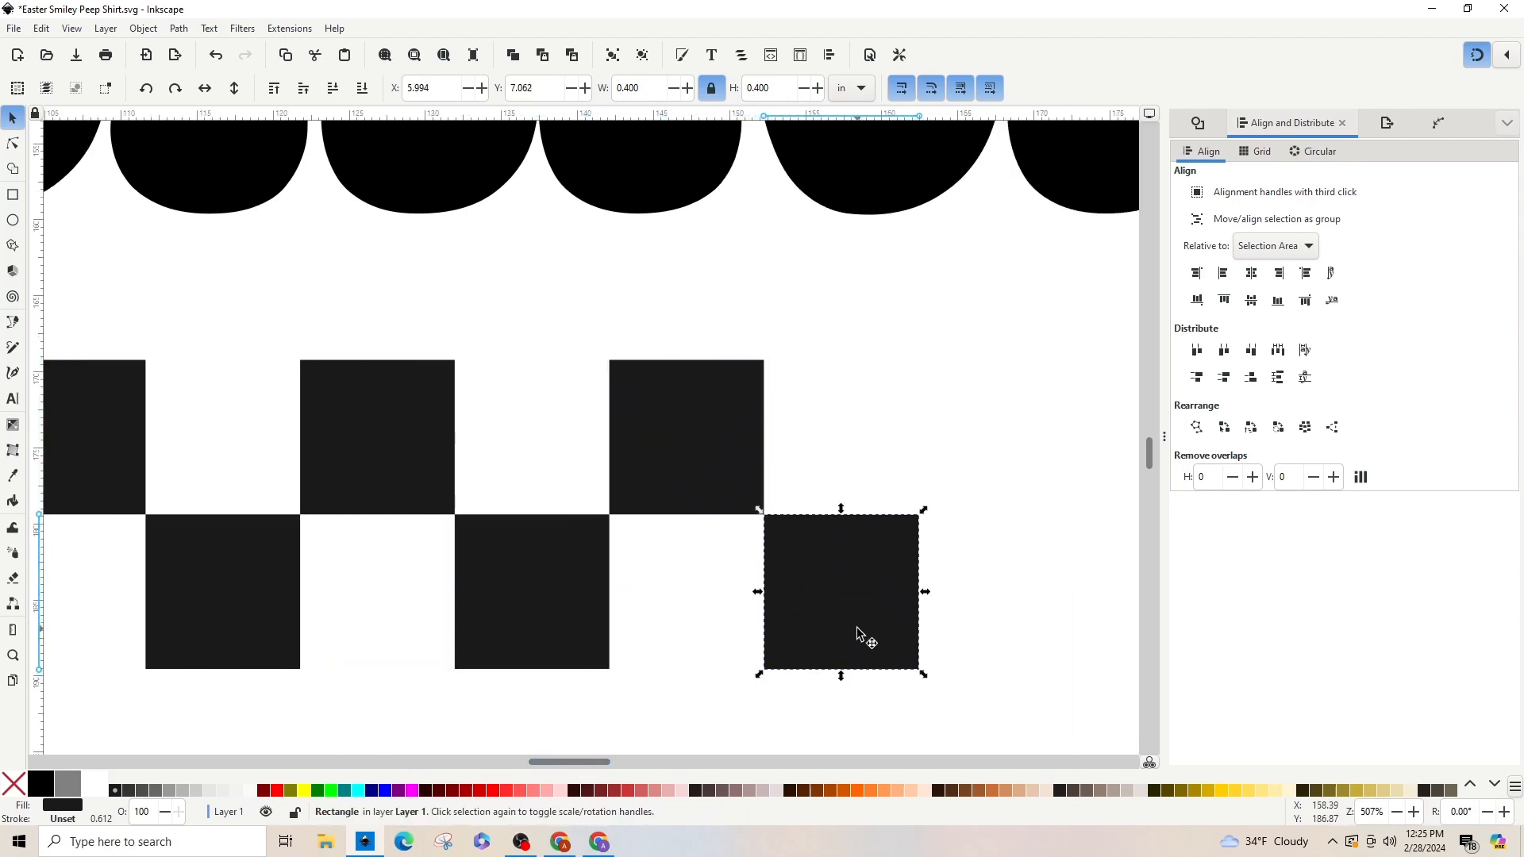
# Step: Add a ninth square in the upper row, snapped to the corner of the last lower square
pyautogui.press('+')
pyautogui.press('+')
pyautogui.moveTo(574, 760); pyautogui.dragTo(596, 760)
pyautogui.scroll(-8, 650, 640)
pyautogui.moveTo(516, 545); pyautogui.dragTo(517, 547)
pyautogui.scroll(6, 957, 544)
pyautogui.hotkey('ctrl', 'v')
pyautogui.moveTo(1003, 391); pyautogui.dragTo(881, 339)
pyautogui.press('-')
pyautogui.press('-')
pyautogui.press('-')
pyautogui.press('-')
pyautogui.press('-')
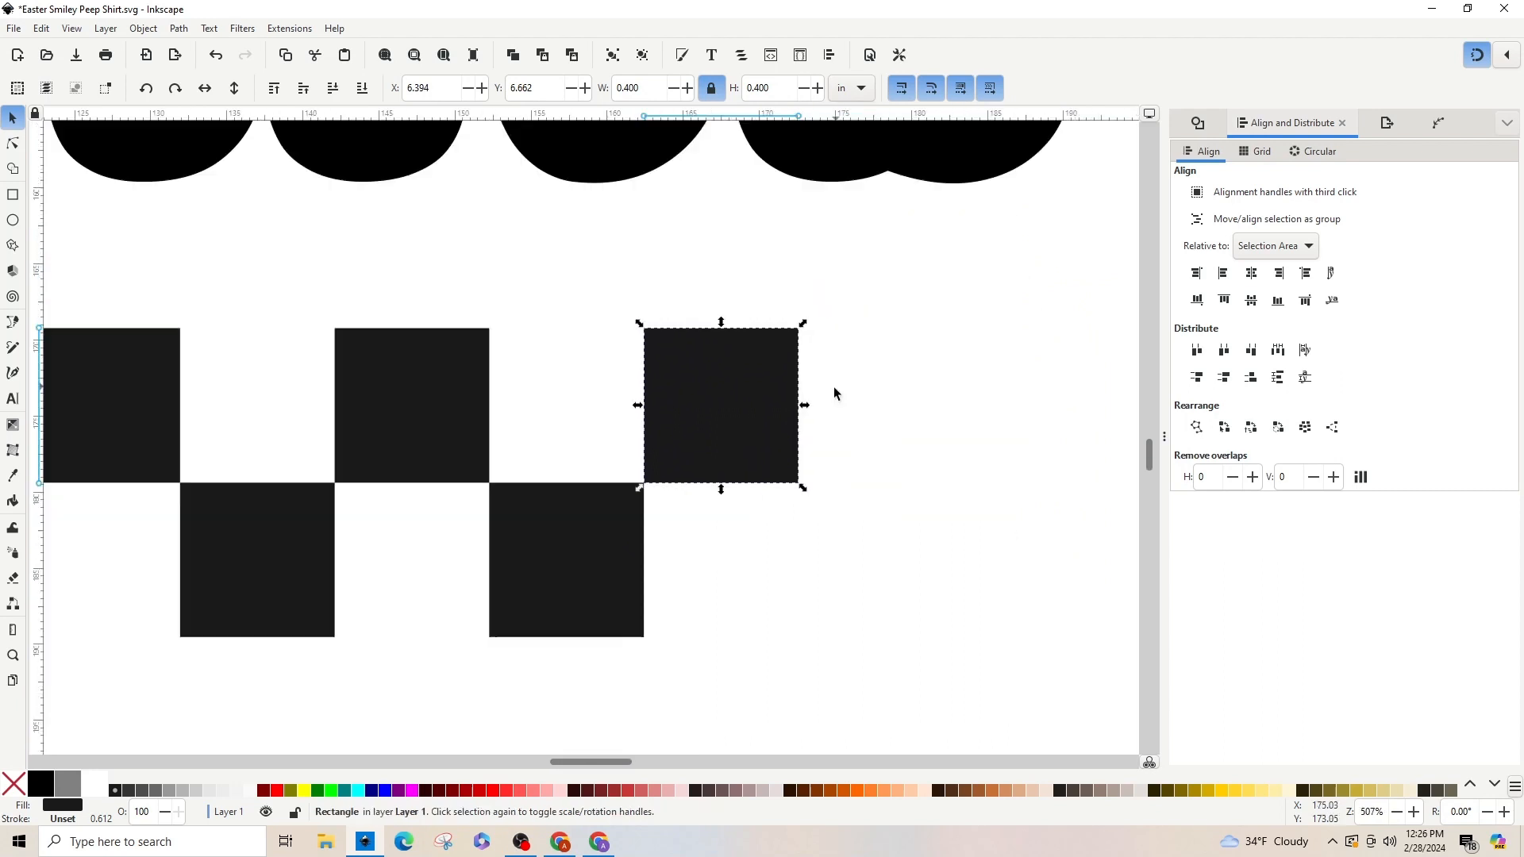
# Step: Add one more lower and one more upper square to complete the eleven-square checkerboard
pyautogui.hotkey('ctrl', 'v')
pyautogui.moveTo(690, 500); pyautogui.dragTo(700, 466)
pyautogui.press('+')
pyautogui.press('+')
pyautogui.press('+')
pyautogui.press('+')
pyautogui.press('+')
pyautogui.hscroll(18, 619, 645)
pyautogui.moveTo(618, 649); pyautogui.dragTo(908, 306)
pyautogui.hotkey('ctrl', 'd')
pyautogui.press('-')
pyautogui.press('-')
pyautogui.press('-')
pyautogui.press('-')
pyautogui.press('-')
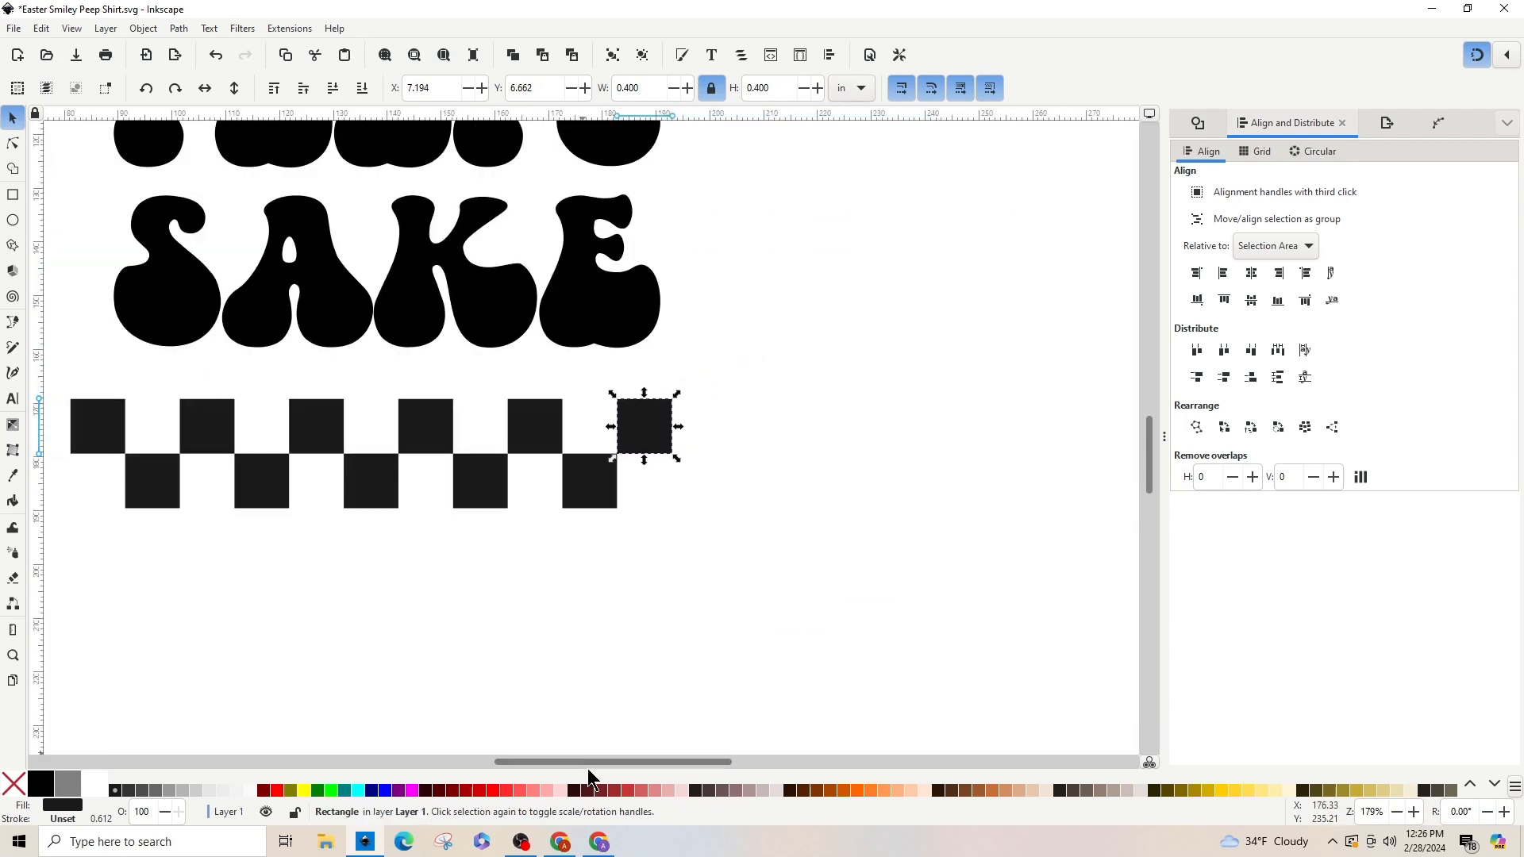
# Step: Unite all eleven squares into one path and move the strip closer under "SAKE"
pyautogui.moveTo(586, 763); pyautogui.dragTo(530, 711)
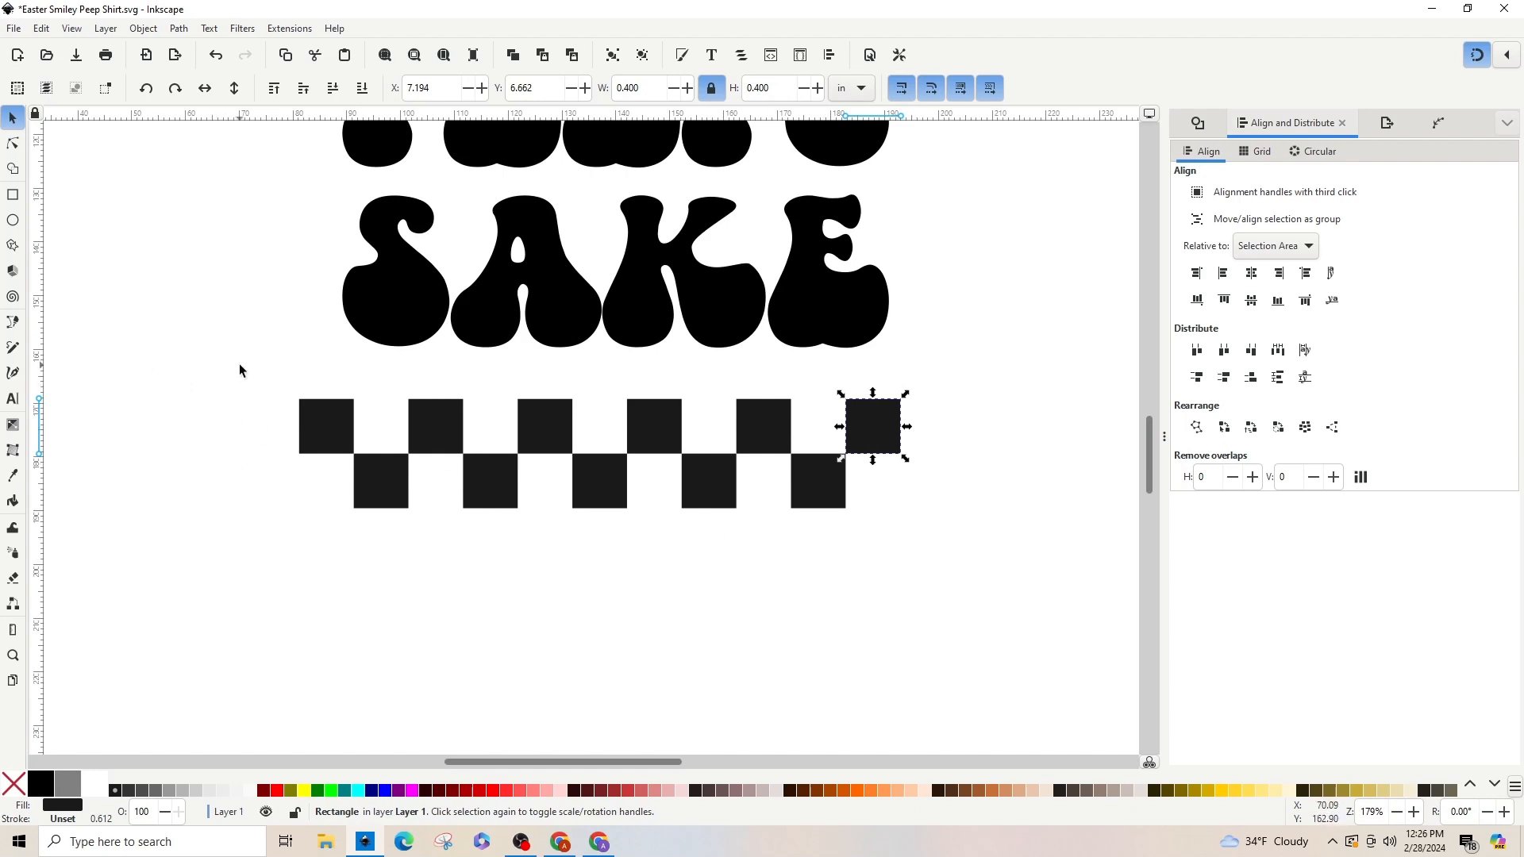
pyautogui.moveTo(240, 365); pyautogui.dragTo(929, 590)
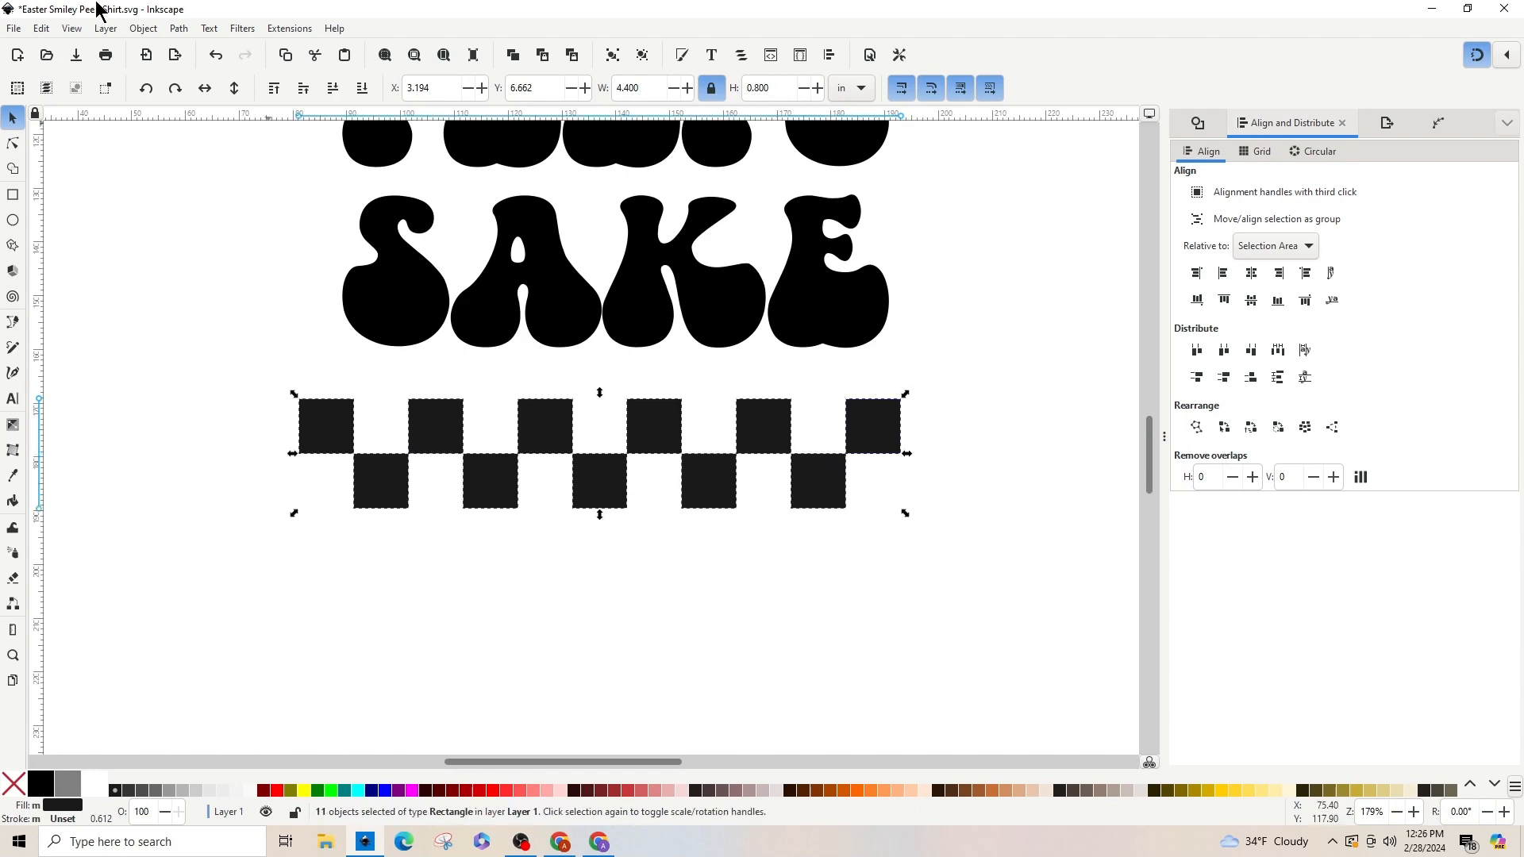
pyautogui.click(178, 29)
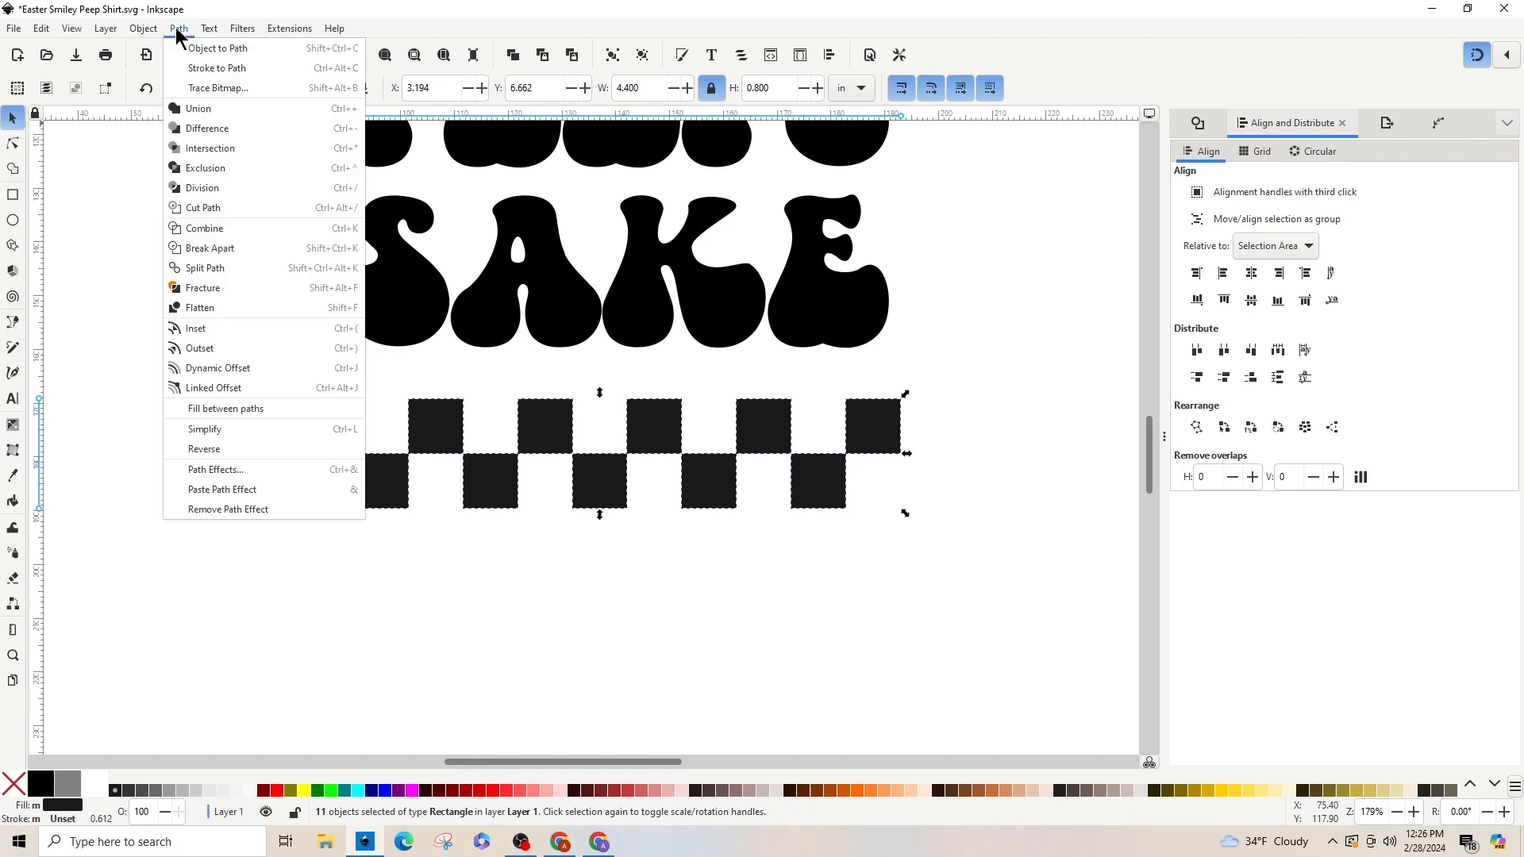
pyautogui.click(200, 114)
pyautogui.moveTo(393, 408); pyautogui.dragTo(442, 419)
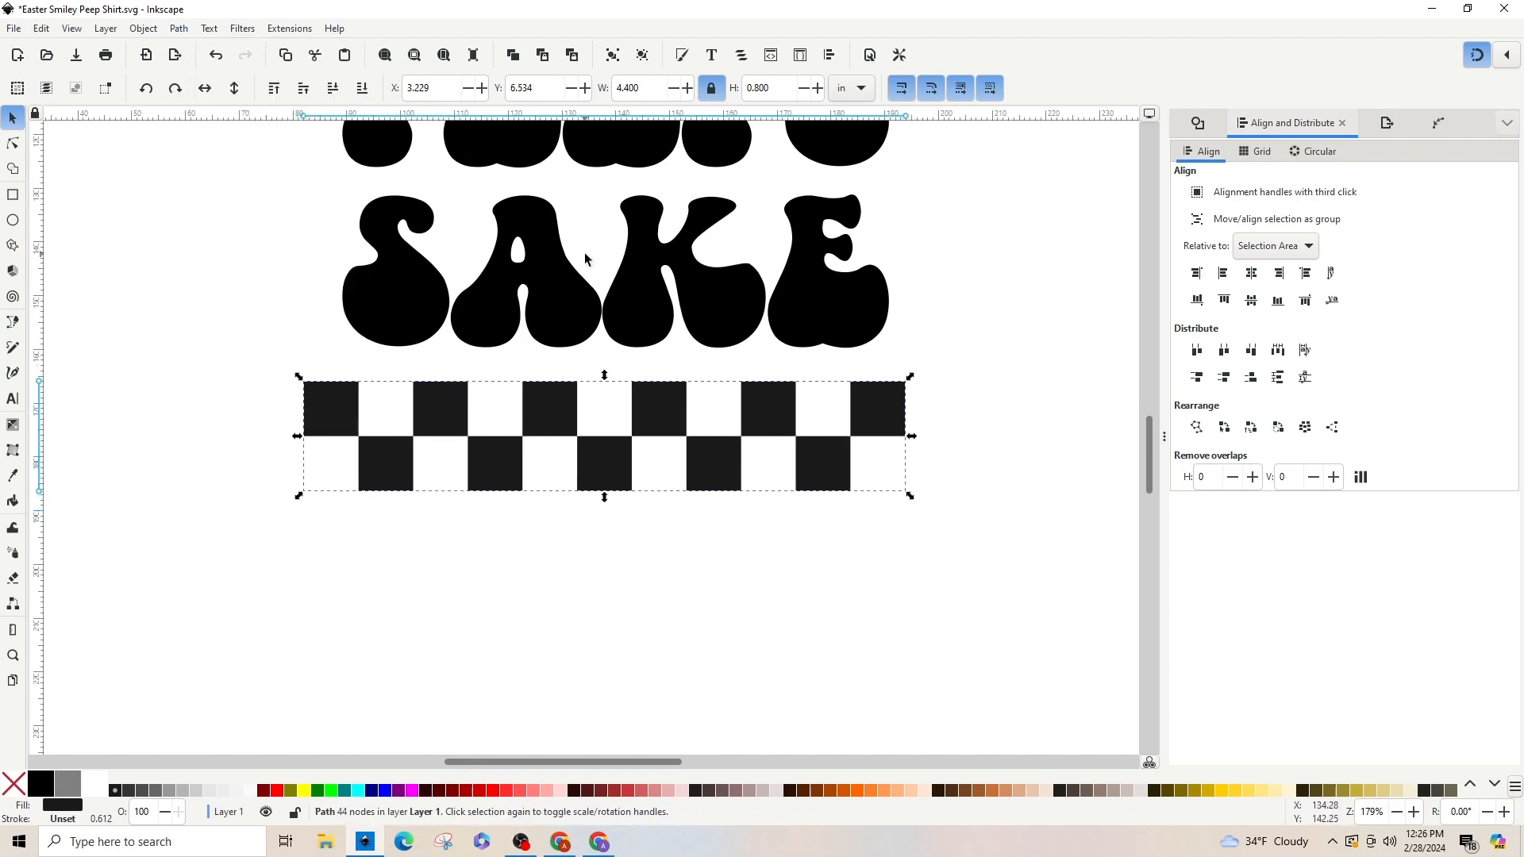
# Step: Match the lower strip to the upper one by setting its width to 4 in proportionally, and shift it under "SAKE"
pyautogui.scroll(8, 845, 468)
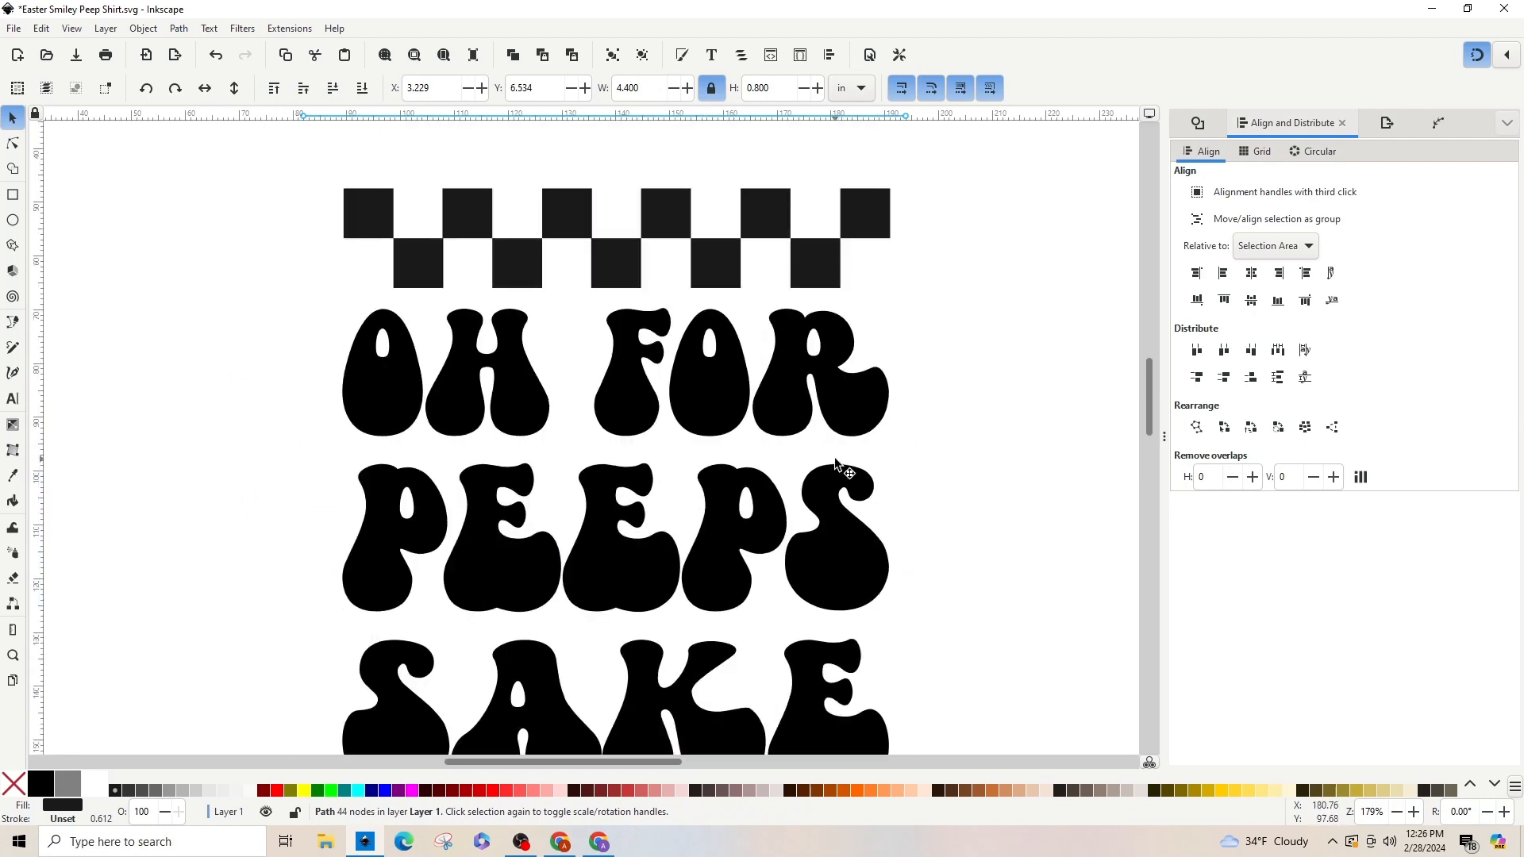
pyautogui.click(811, 328)
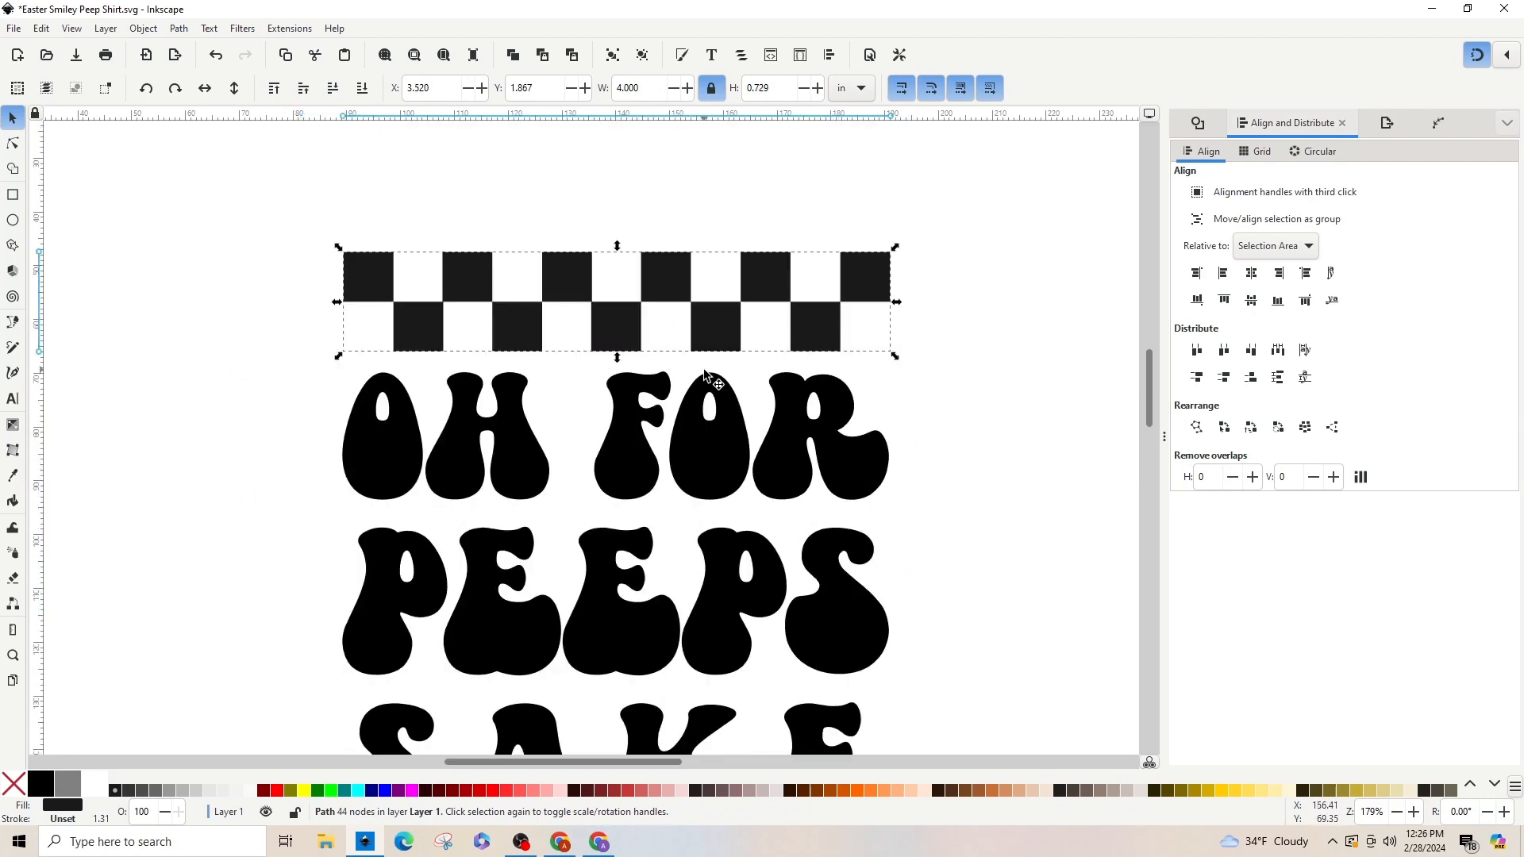
pyautogui.rightClick(736, 326)
pyautogui.click(768, 355)
pyautogui.scroll(-12, 987, 331)
pyautogui.click(657, 544)
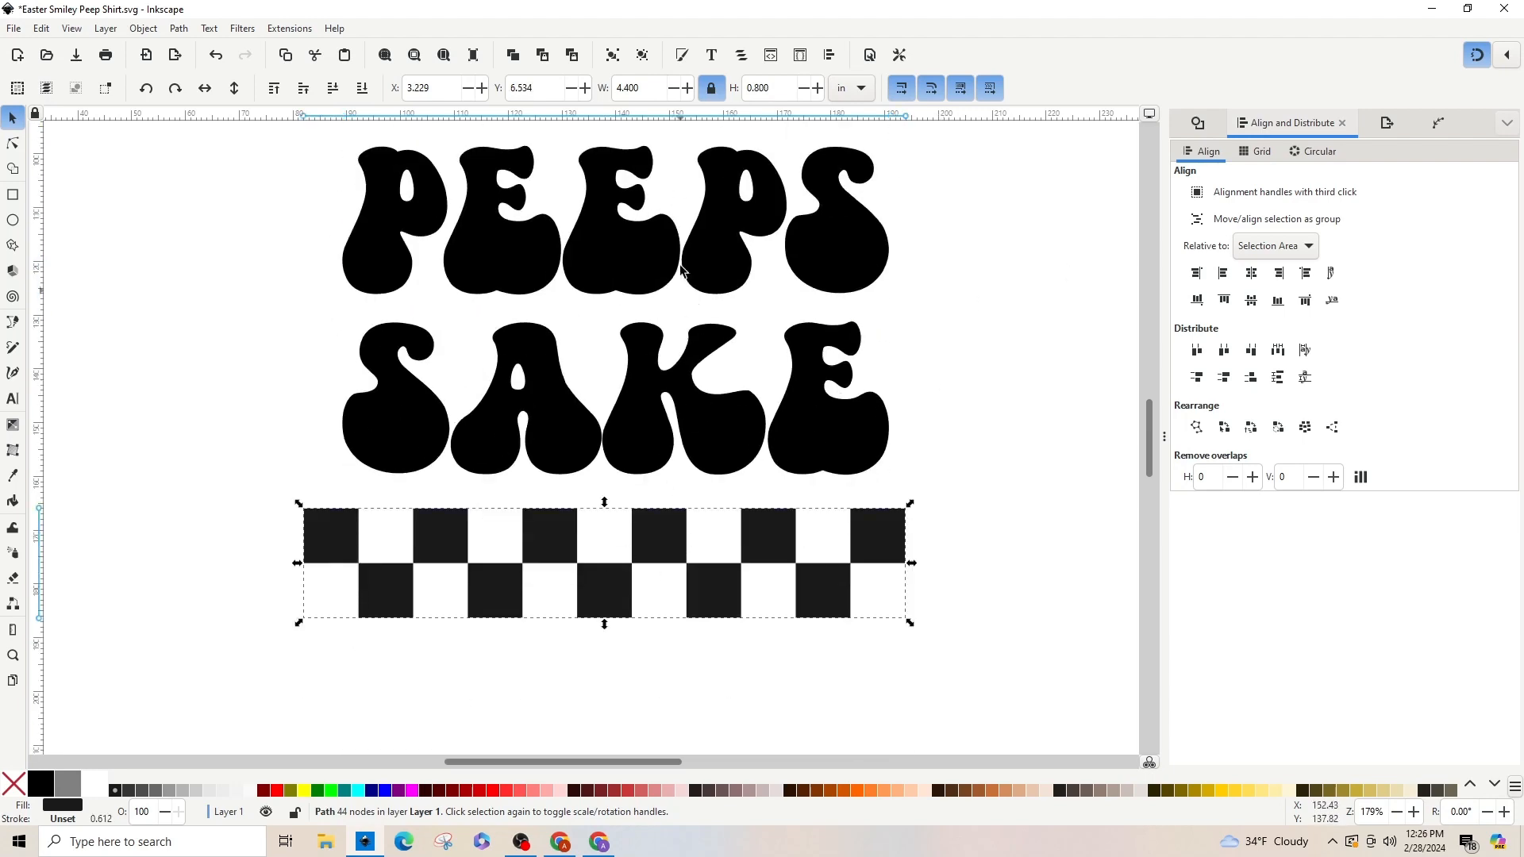
pyautogui.doubleClick(652, 94)
pyautogui.write('4')
pyautogui.press('Return')
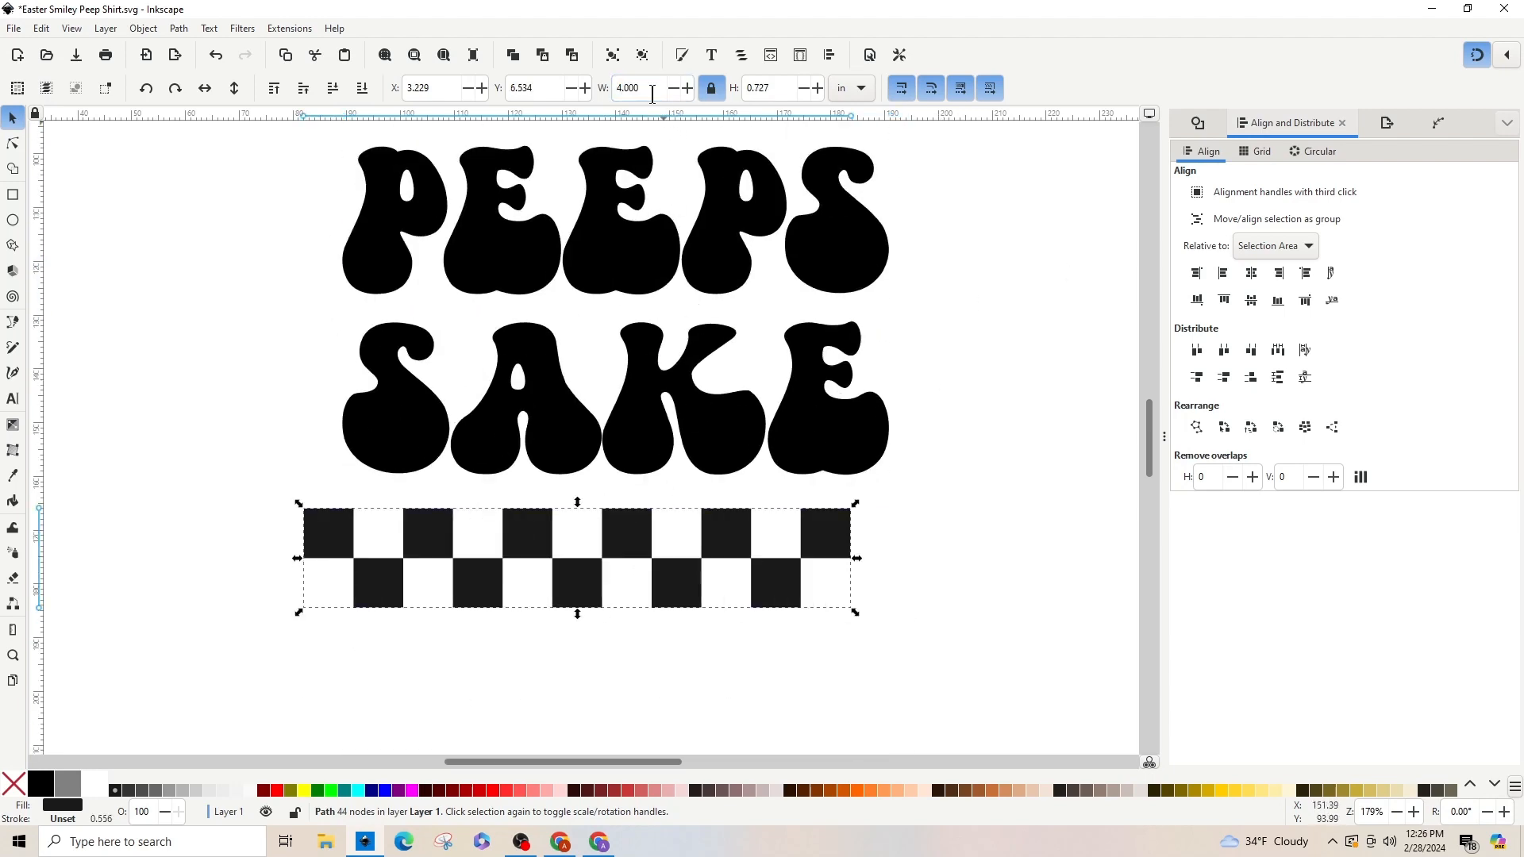
pyautogui.moveTo(647, 530); pyautogui.dragTo(676, 536)
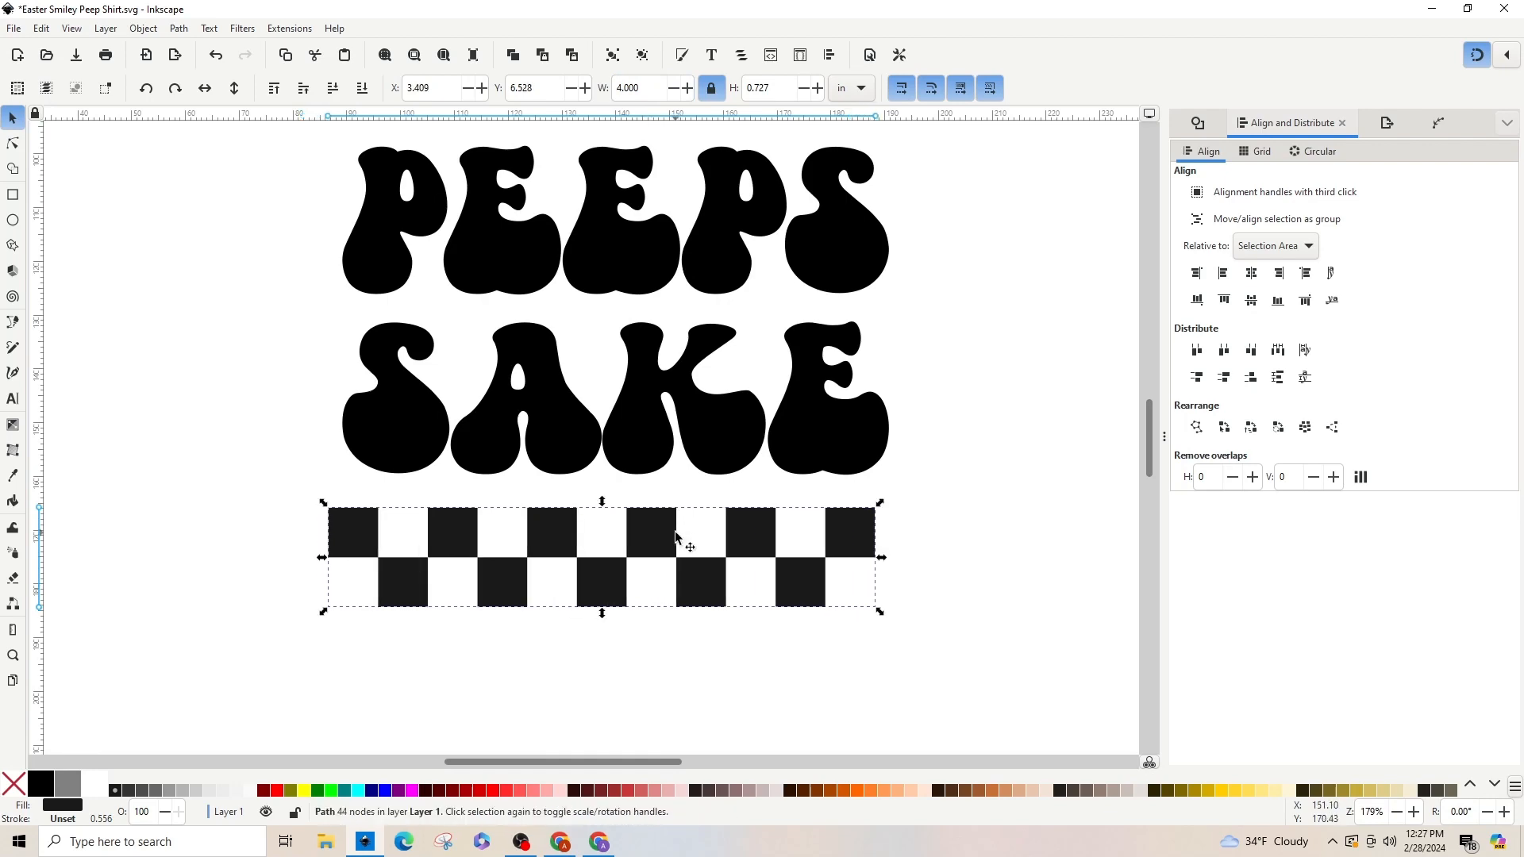
# Step: Turn off snapping and move both checkerboard strips closer to the text, above "OH FOR" and below "SAKE"
pyautogui.scroll(-3, 676, 537)
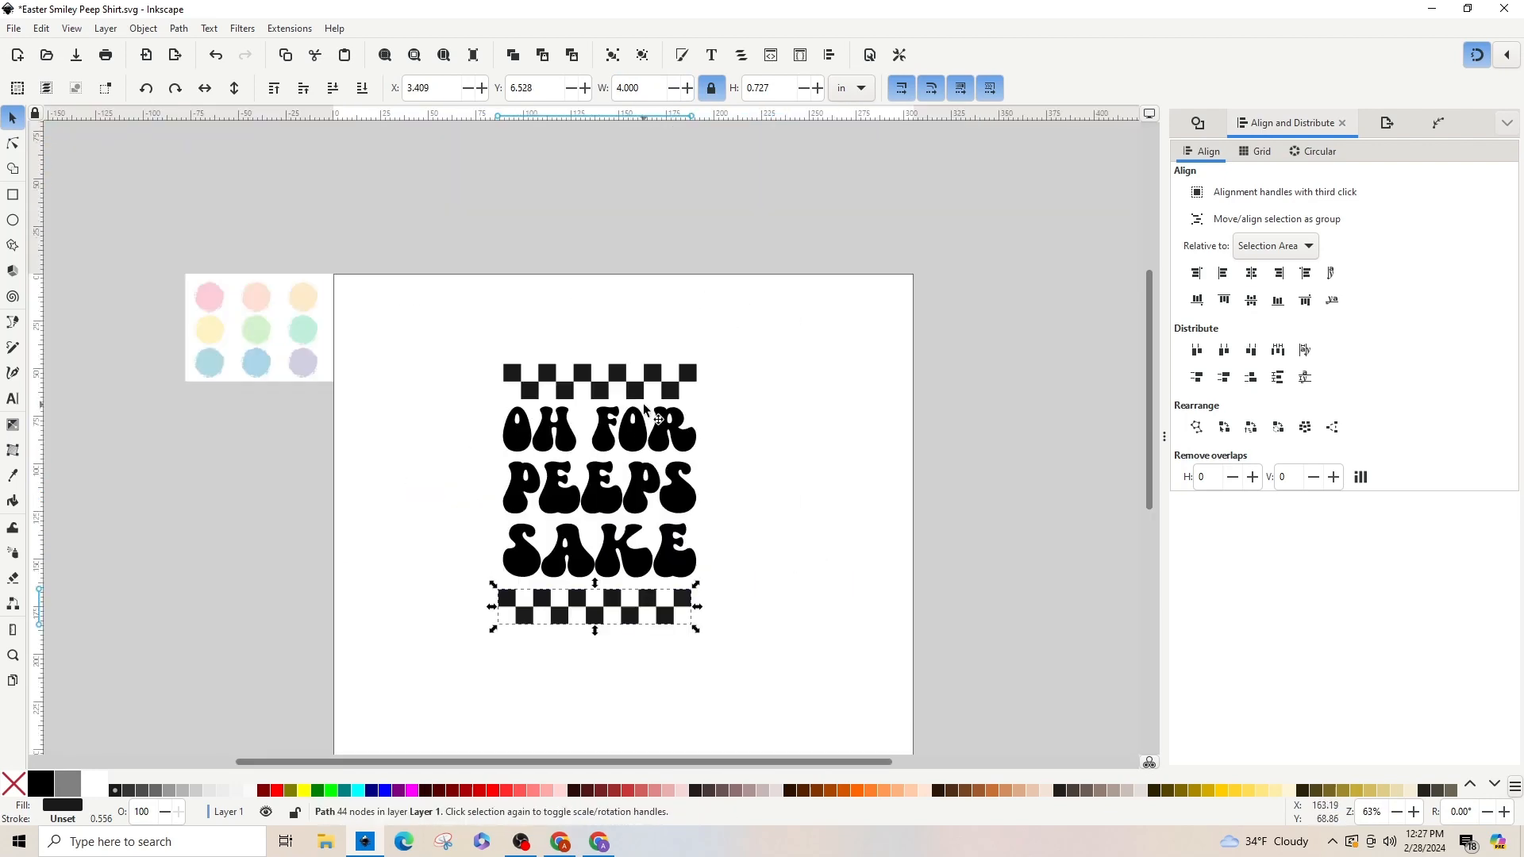
pyautogui.scroll(2, 643, 425)
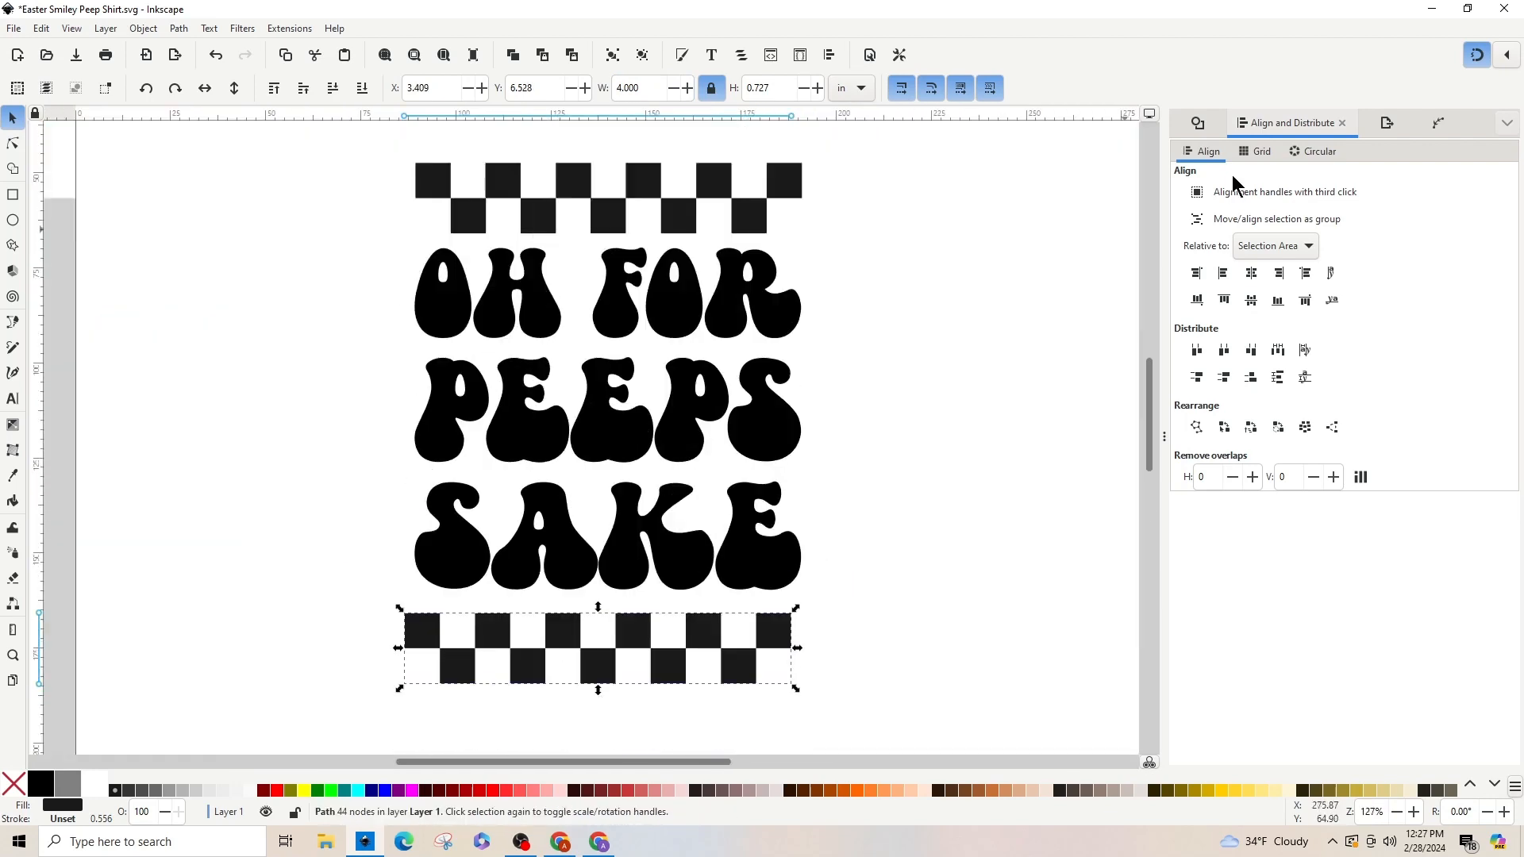
pyautogui.click(1474, 65)
pyautogui.moveTo(611, 226); pyautogui.dragTo(603, 235)
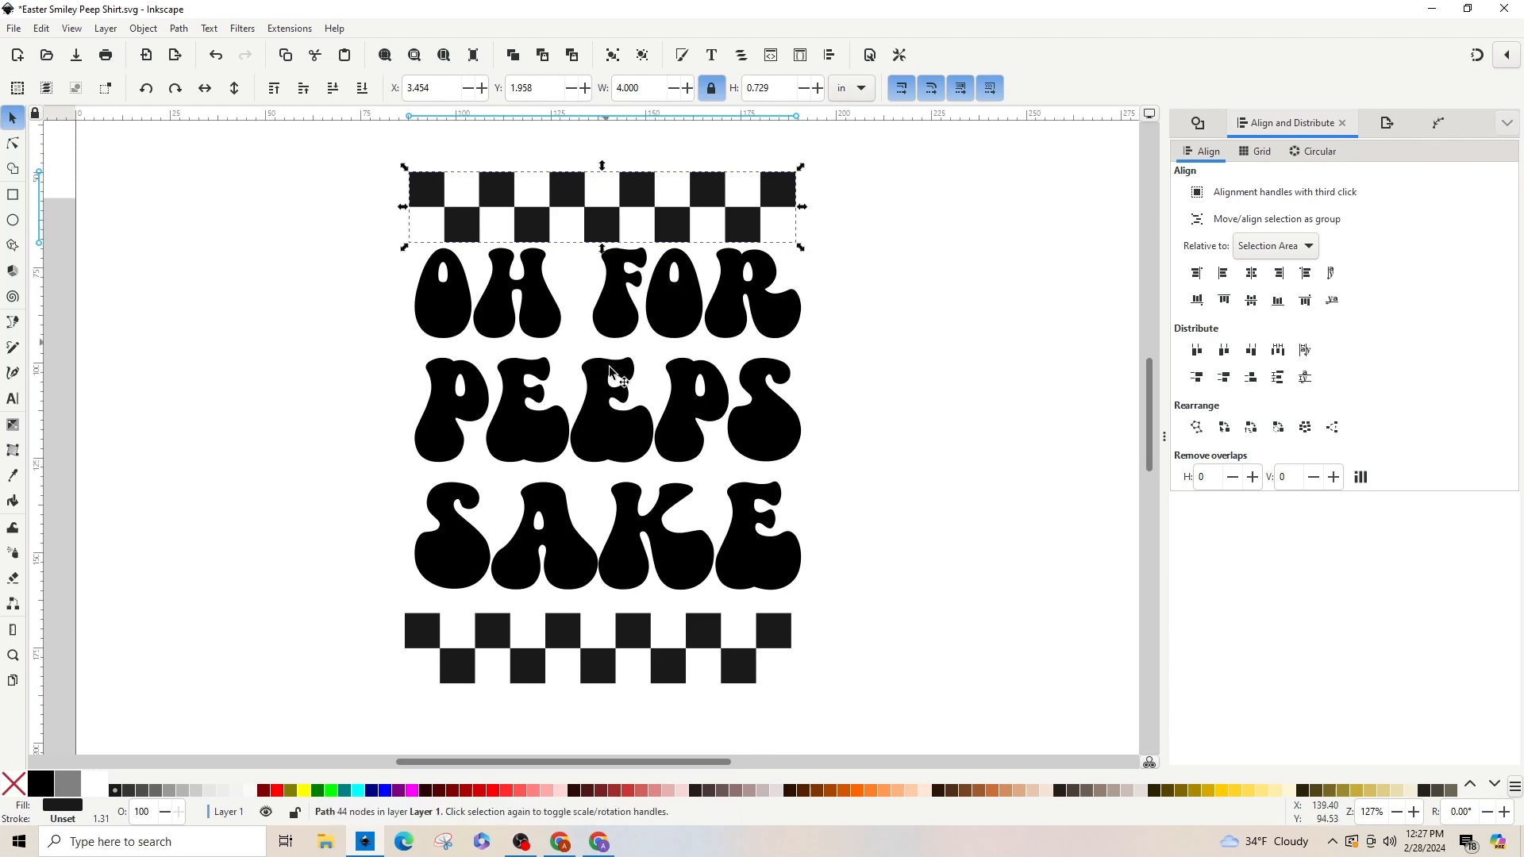
pyautogui.moveTo(634, 635); pyautogui.dragTo(637, 623)
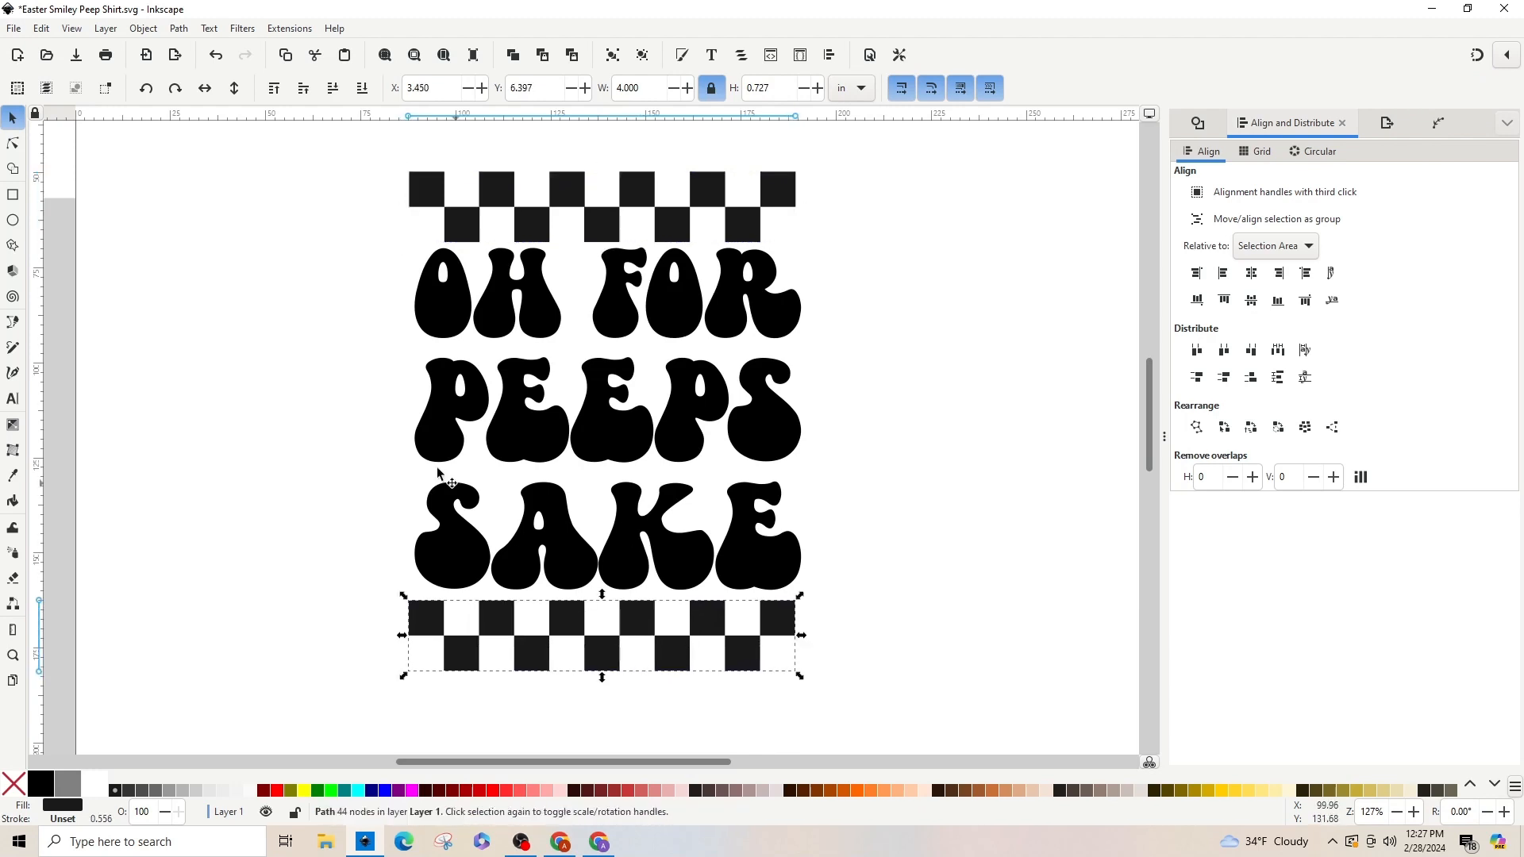
# Step: Centre both strips and the three word lines horizontally on each other and make the vertical gaps between them equal
pyautogui.moveTo(371, 166); pyautogui.dragTo(910, 702)
pyautogui.click(1252, 274)
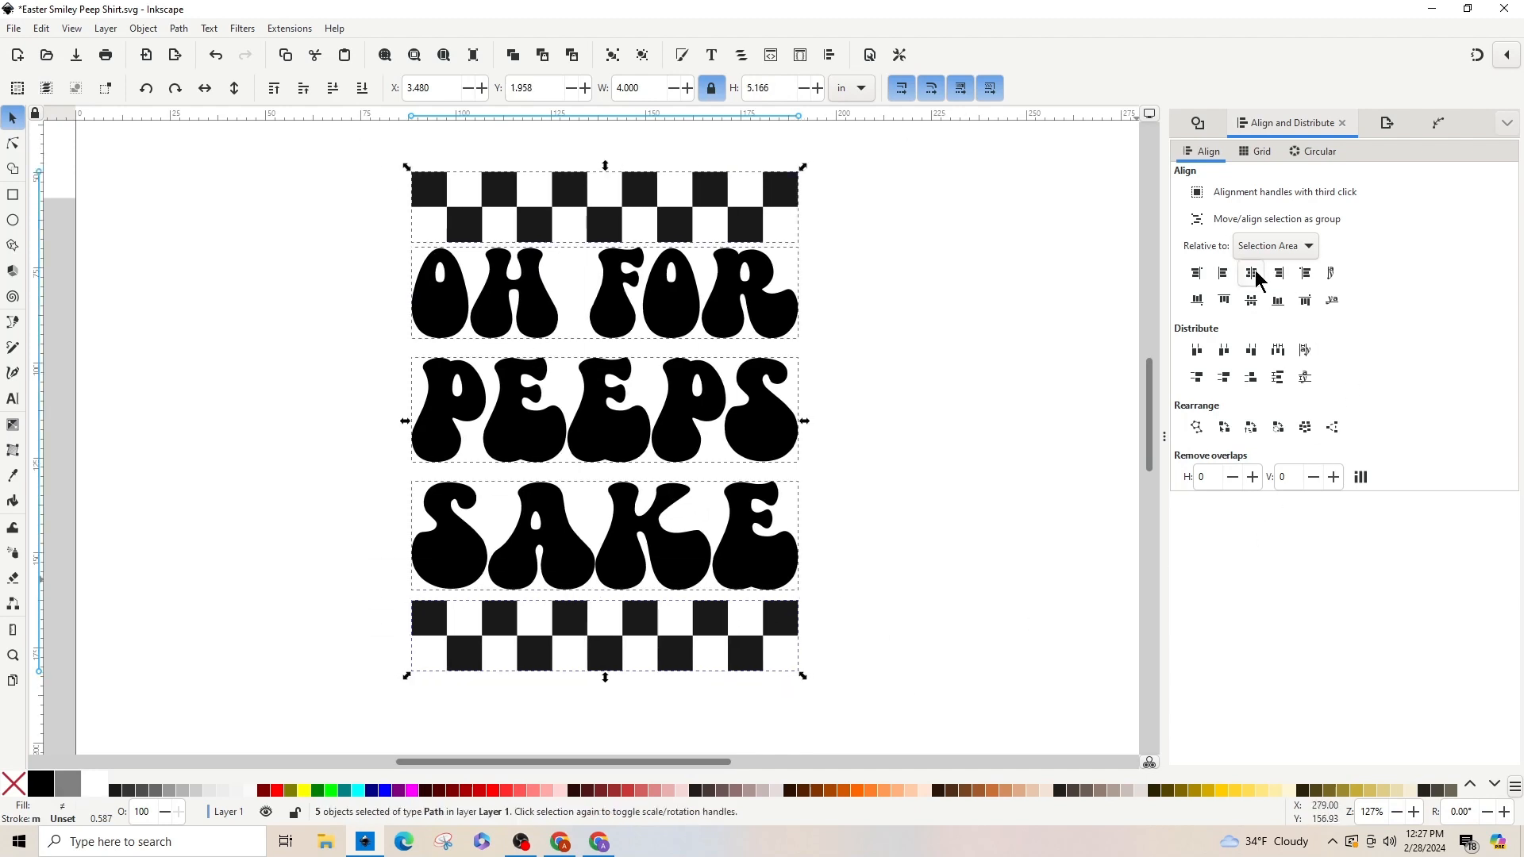
pyautogui.click(1278, 379)
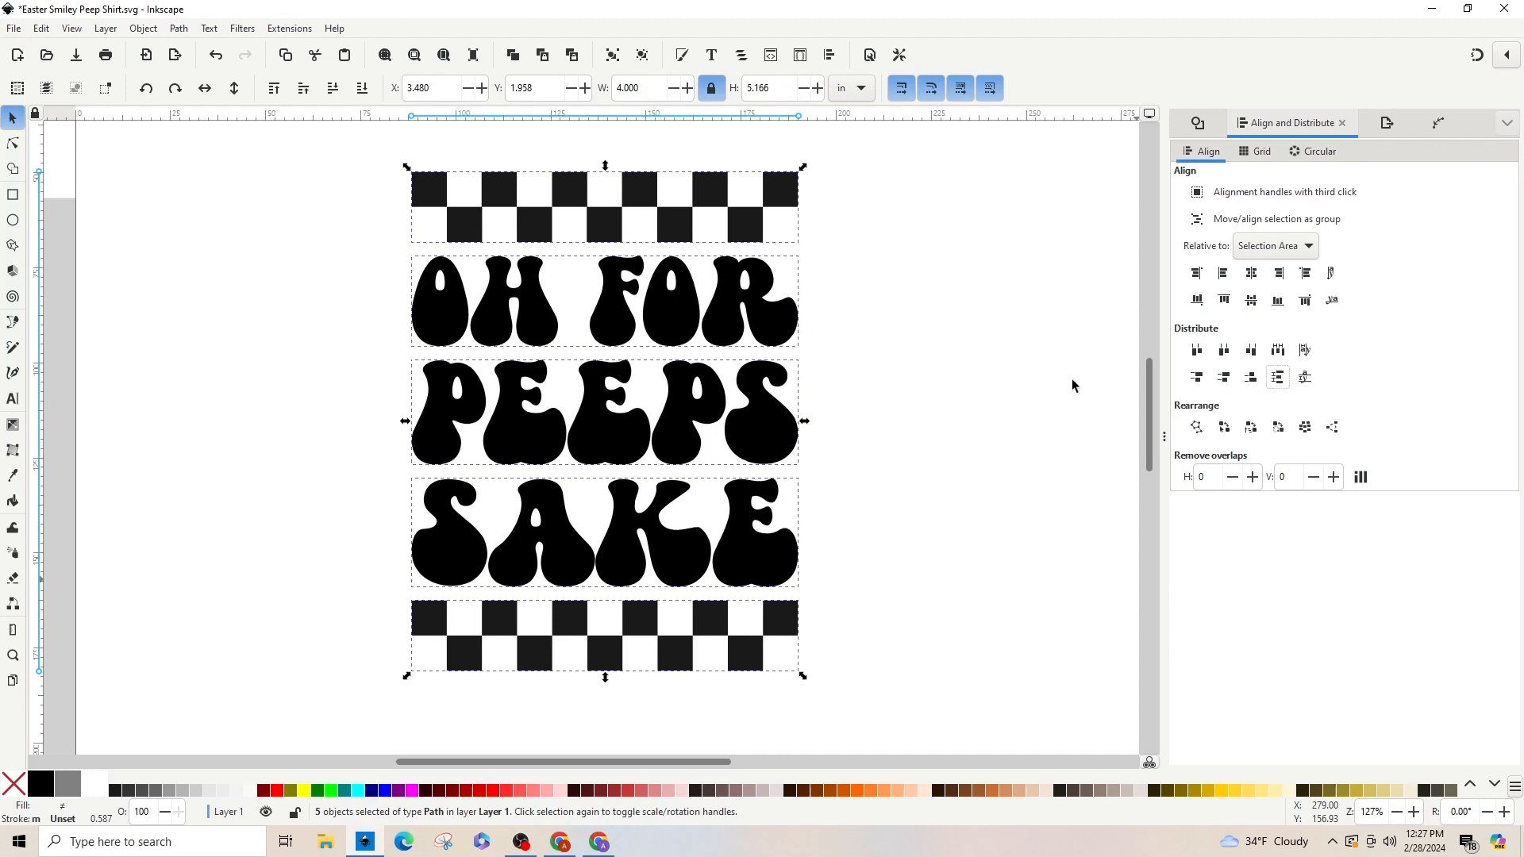
pyautogui.click(862, 353)
pyautogui.press('-')
pyautogui.press('-')
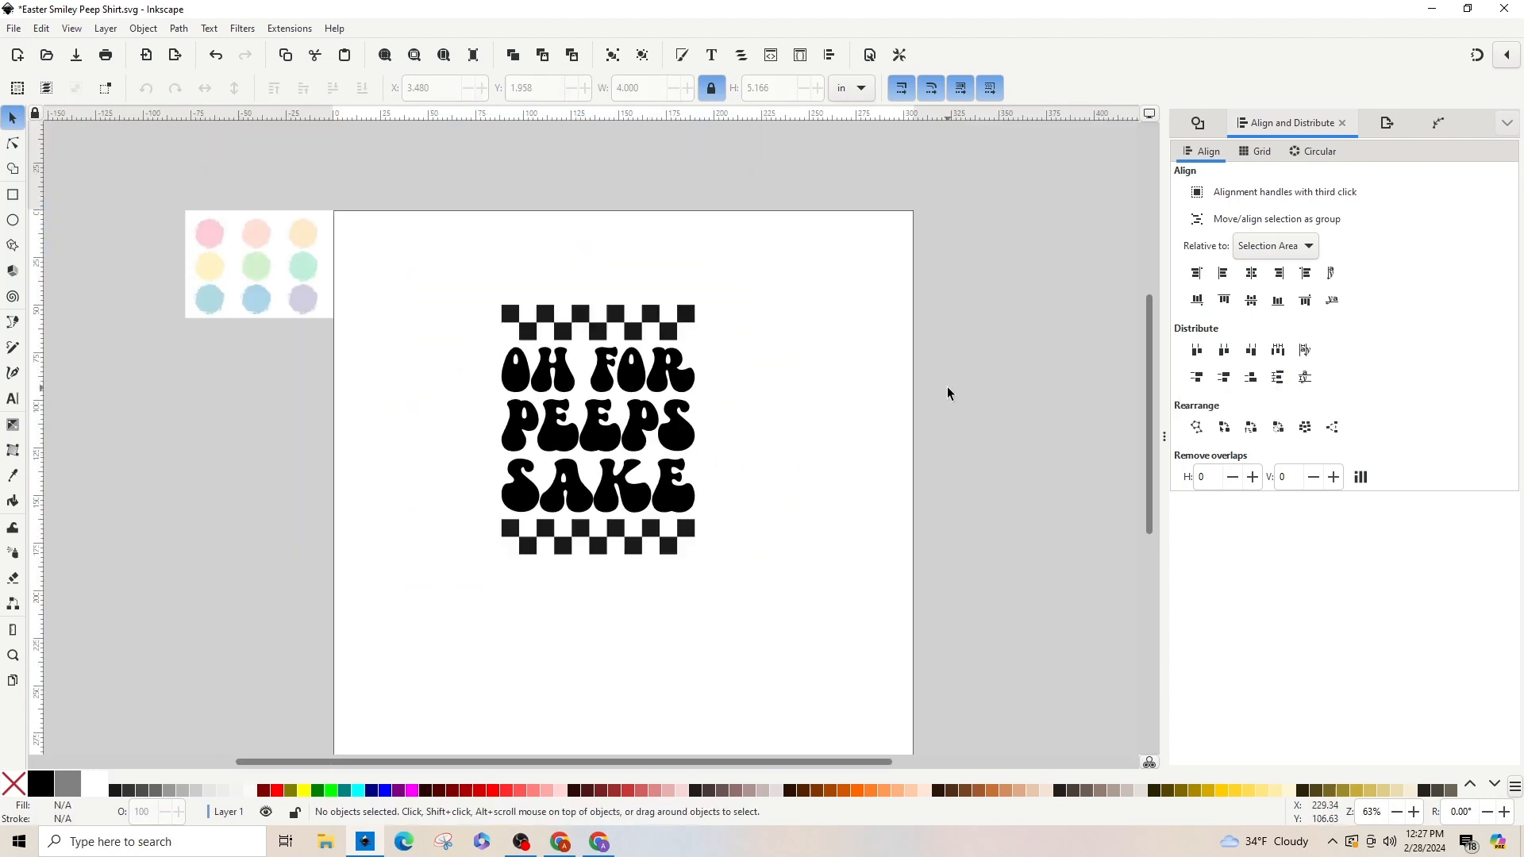
pyautogui.press('+')
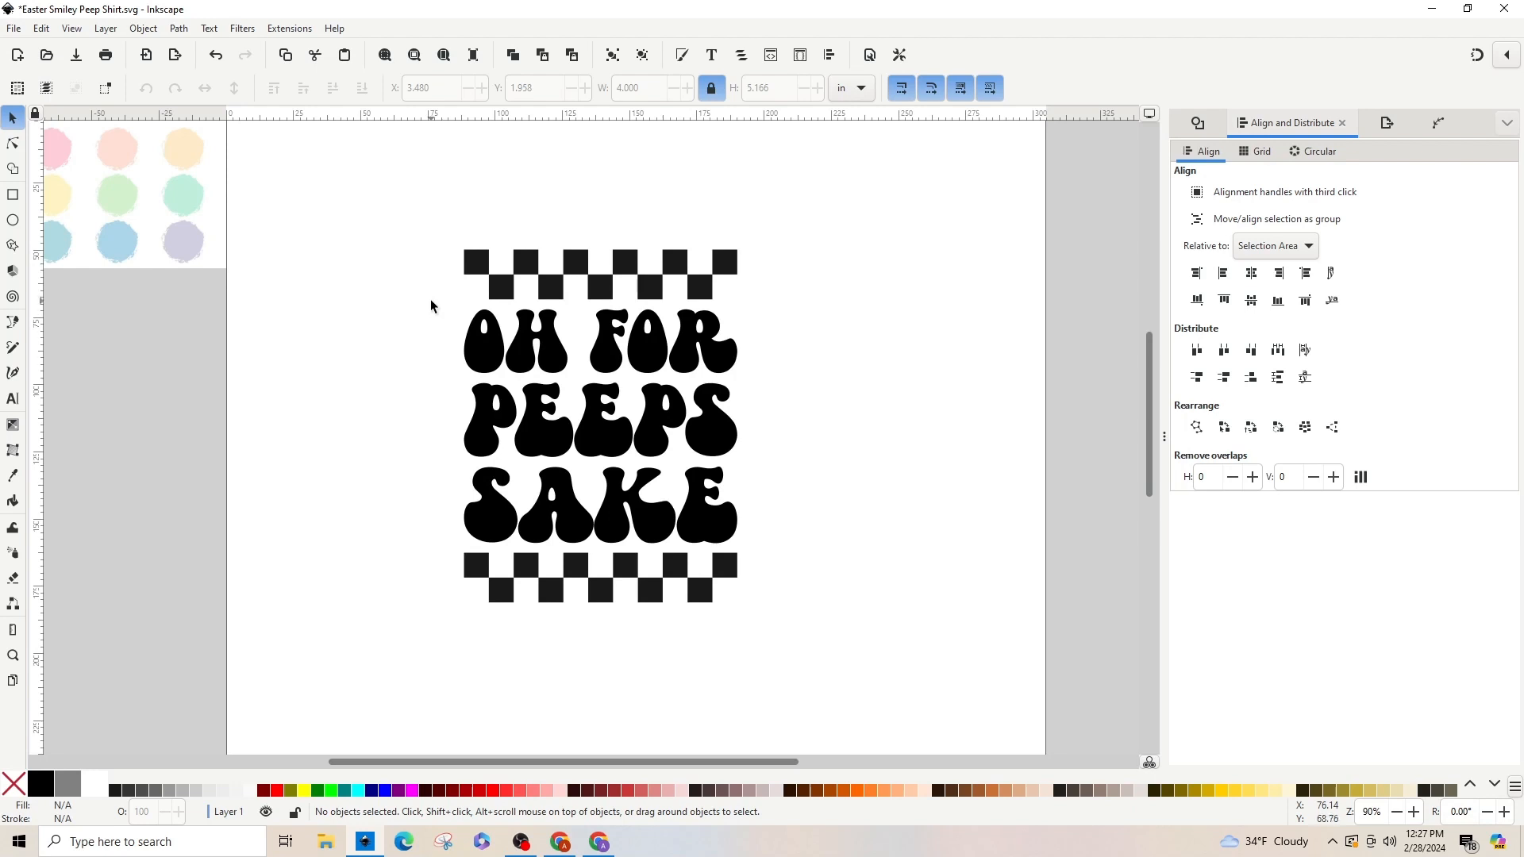
# Step: Unite the three word lines "OH FOR", "PEEPS" and "SAKE" into a single path
pyautogui.moveTo(428, 300); pyautogui.dragTo(759, 558)
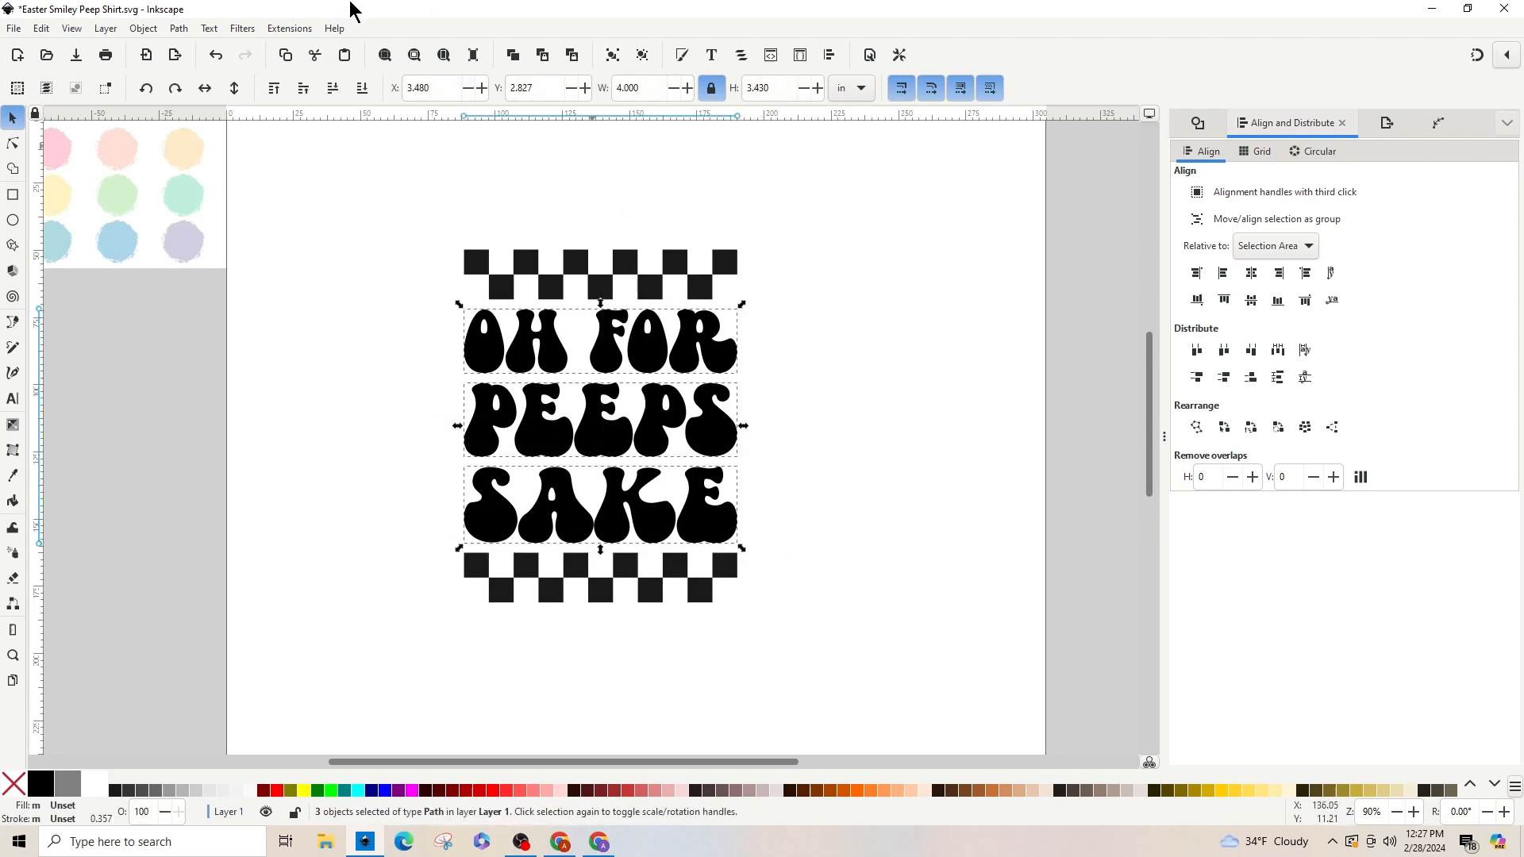
pyautogui.click(180, 29)
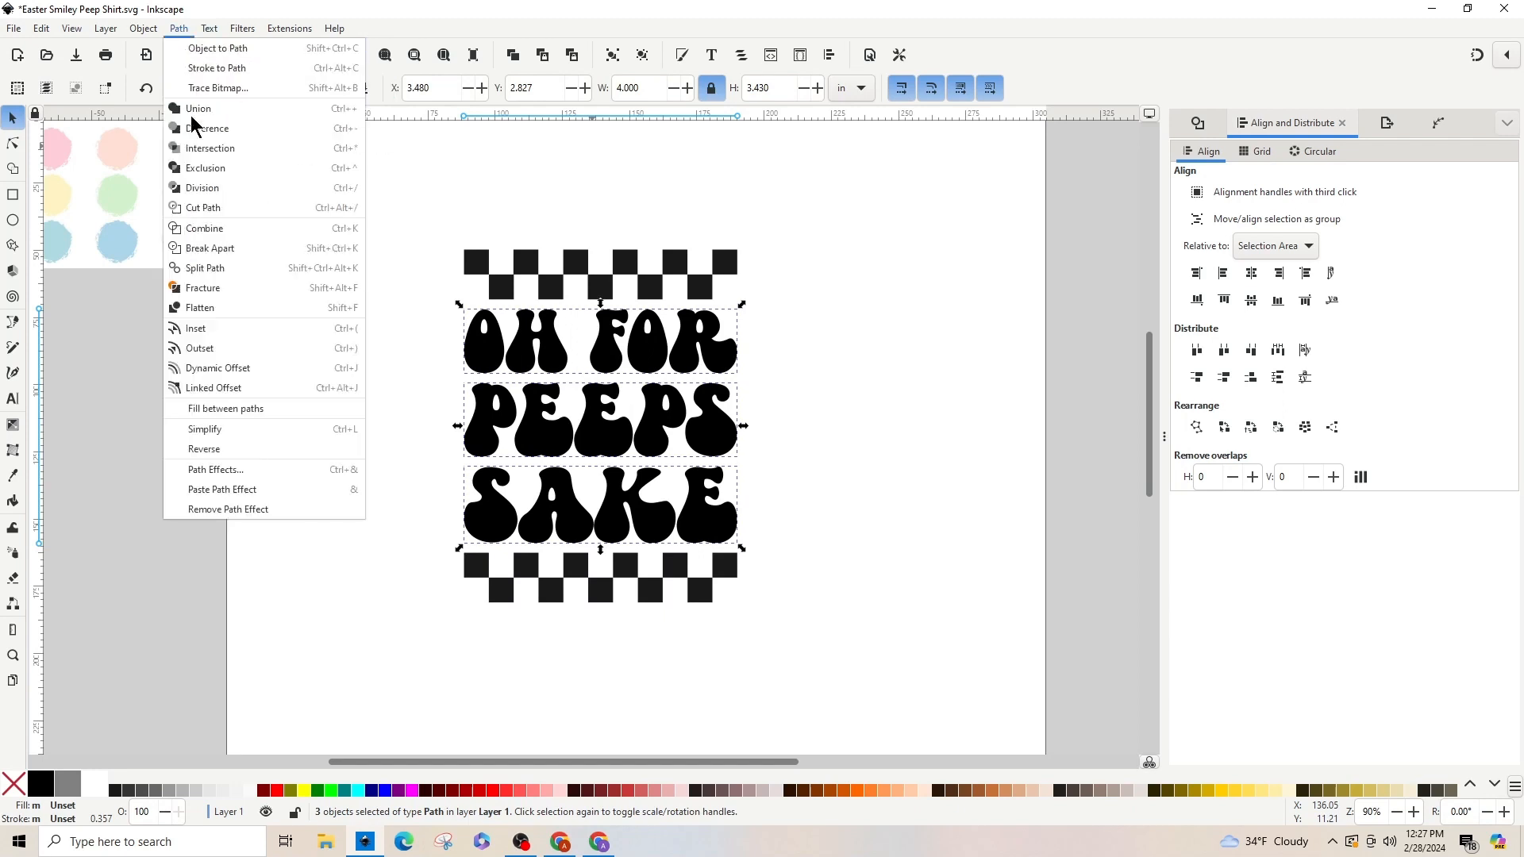
pyautogui.click(263, 117)
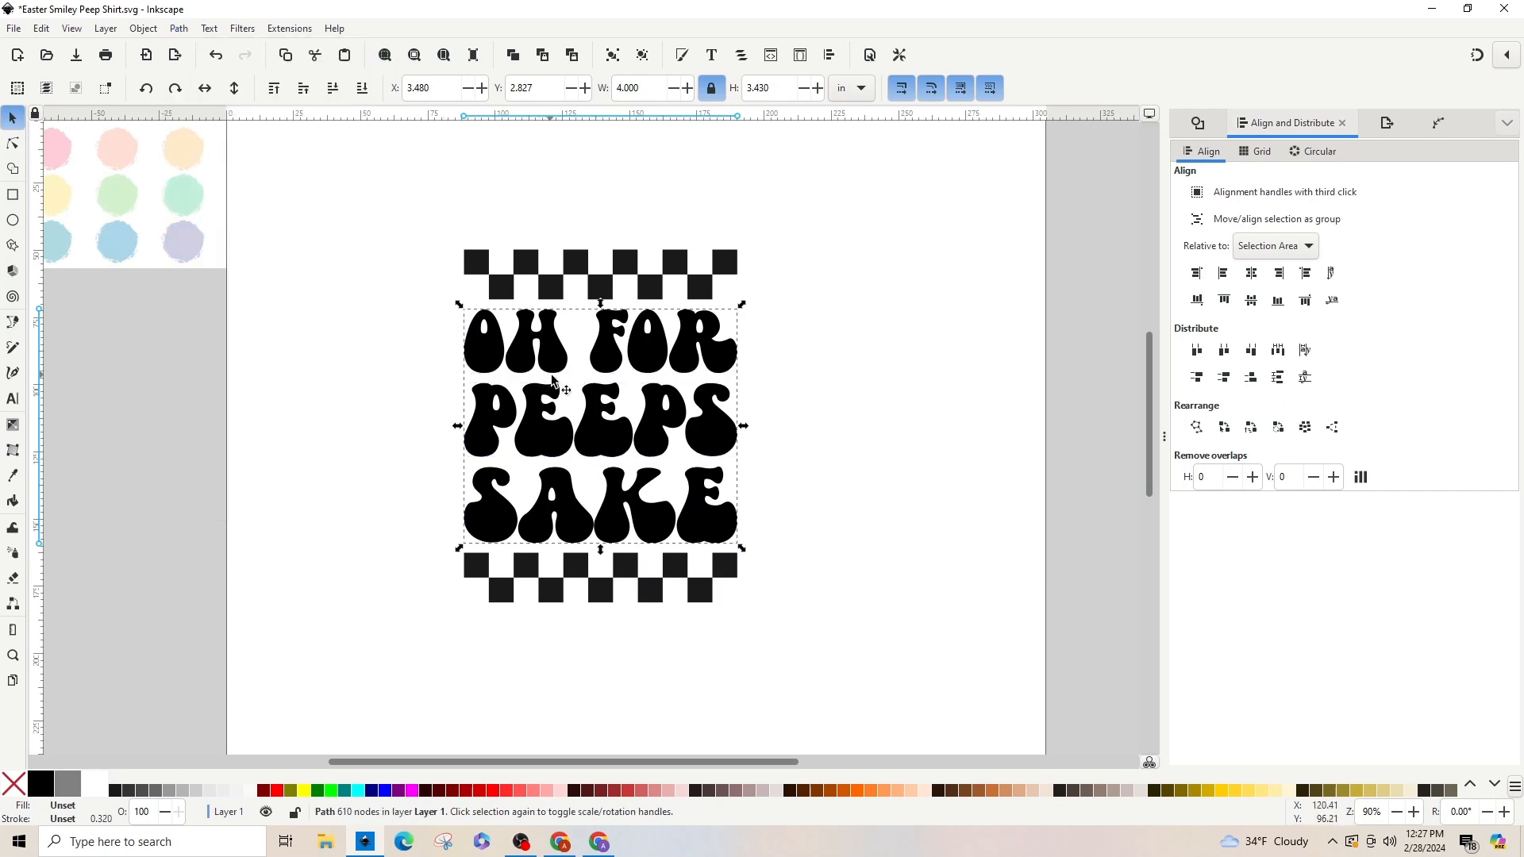
# Step: Place a duplicate of the united text to the right of the design and break it apart into separate letter pieces
pyautogui.hotkey('ctrl', 'd')
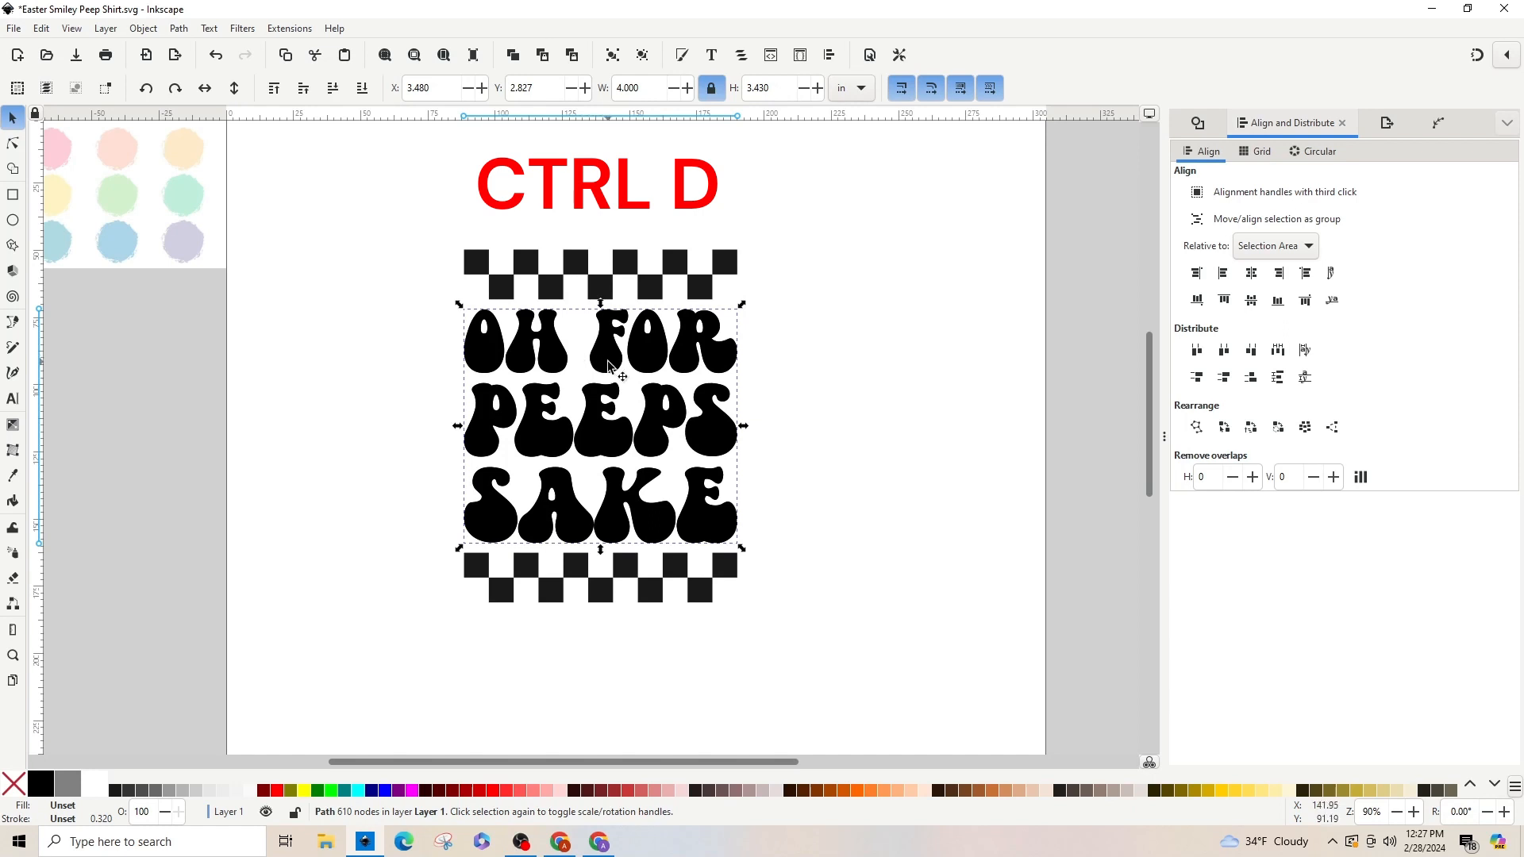
pyautogui.moveTo(619, 365); pyautogui.dragTo(958, 374)
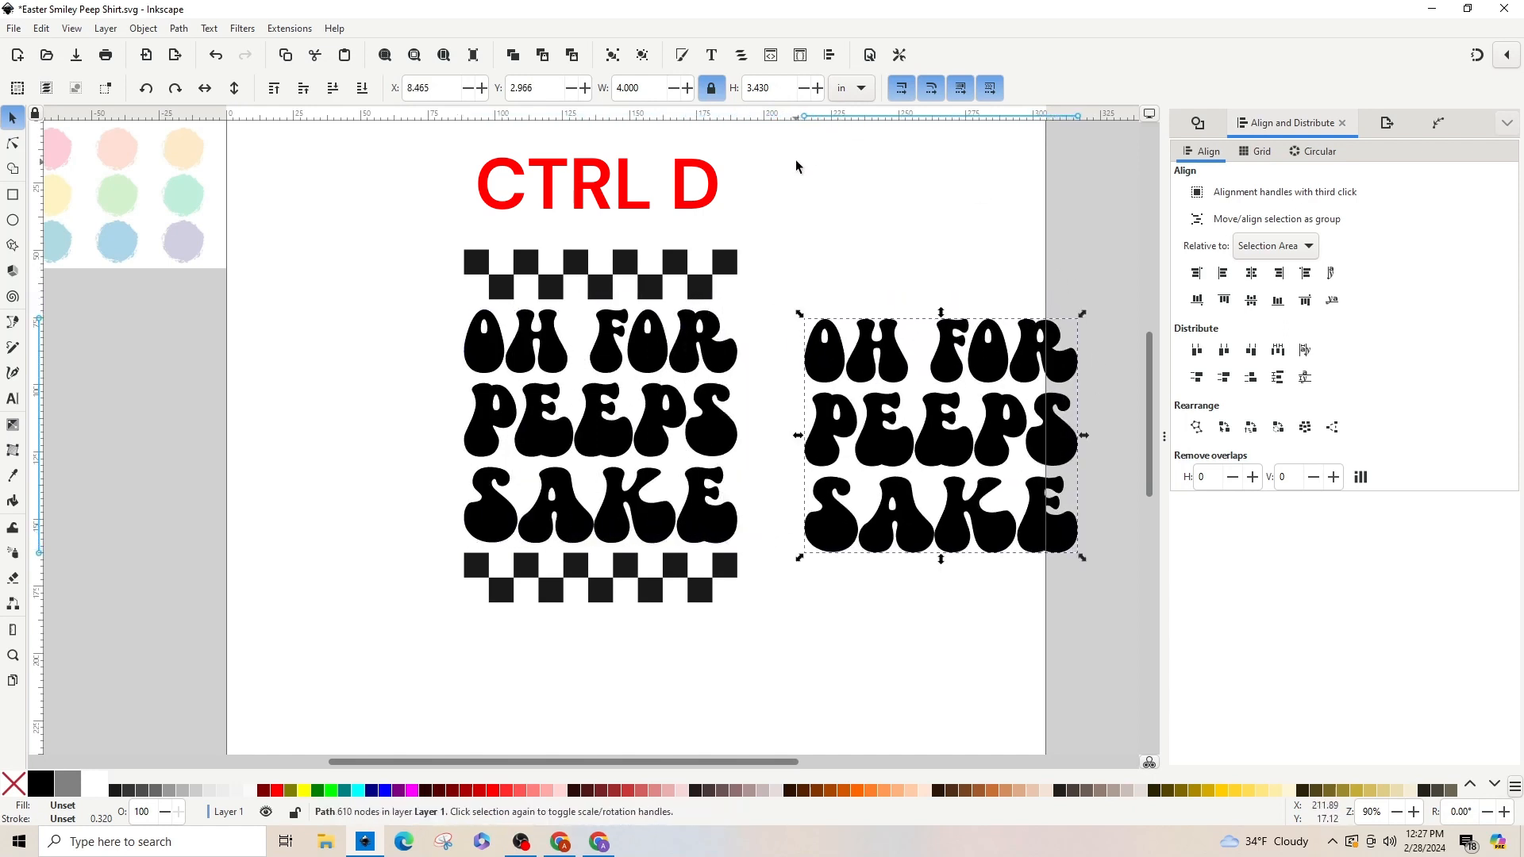
pyautogui.click(179, 28)
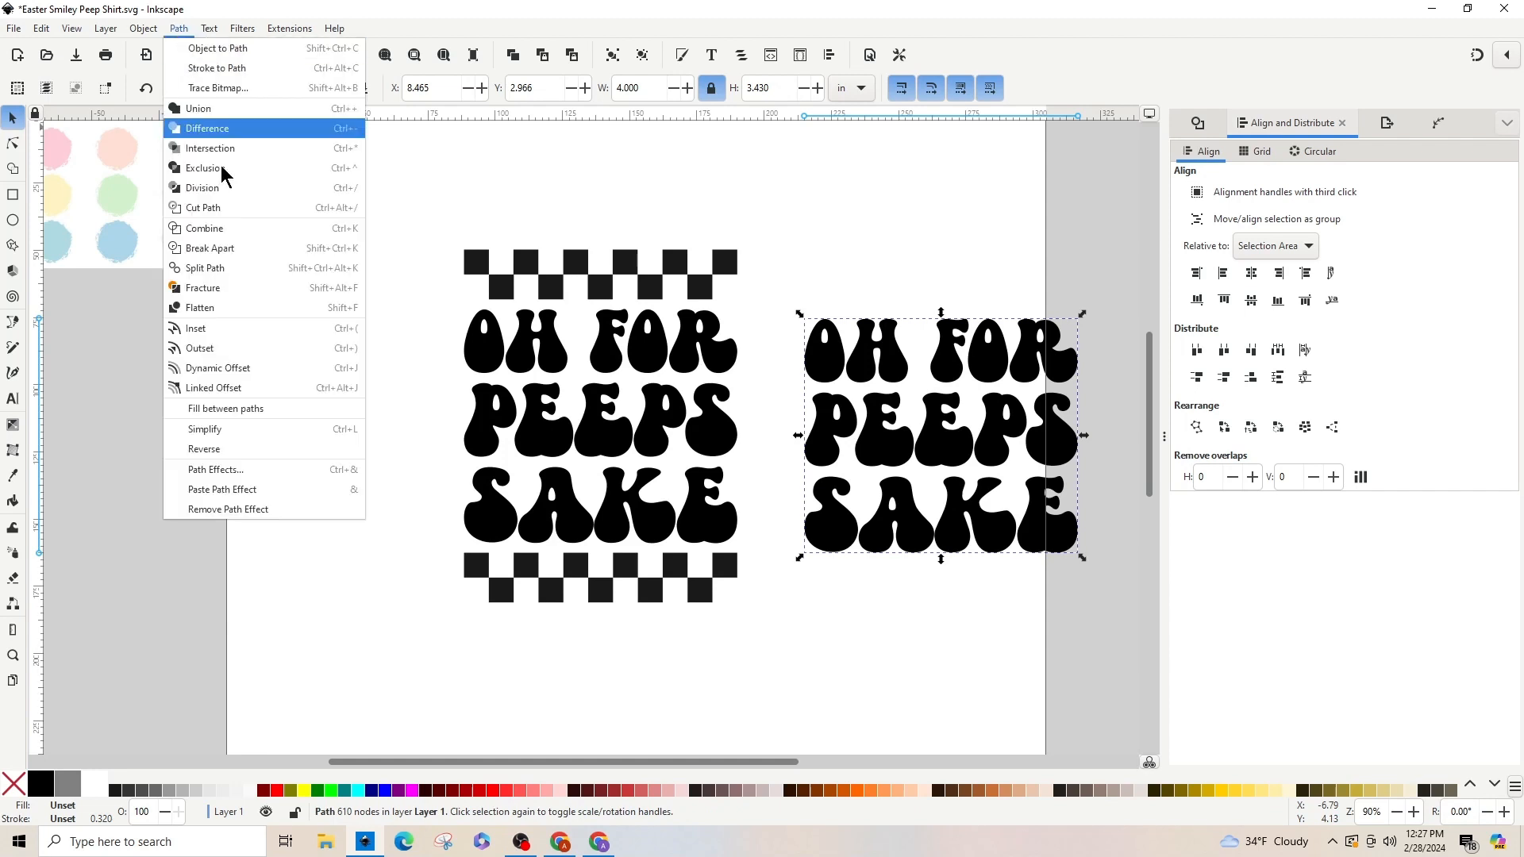
pyautogui.click(211, 248)
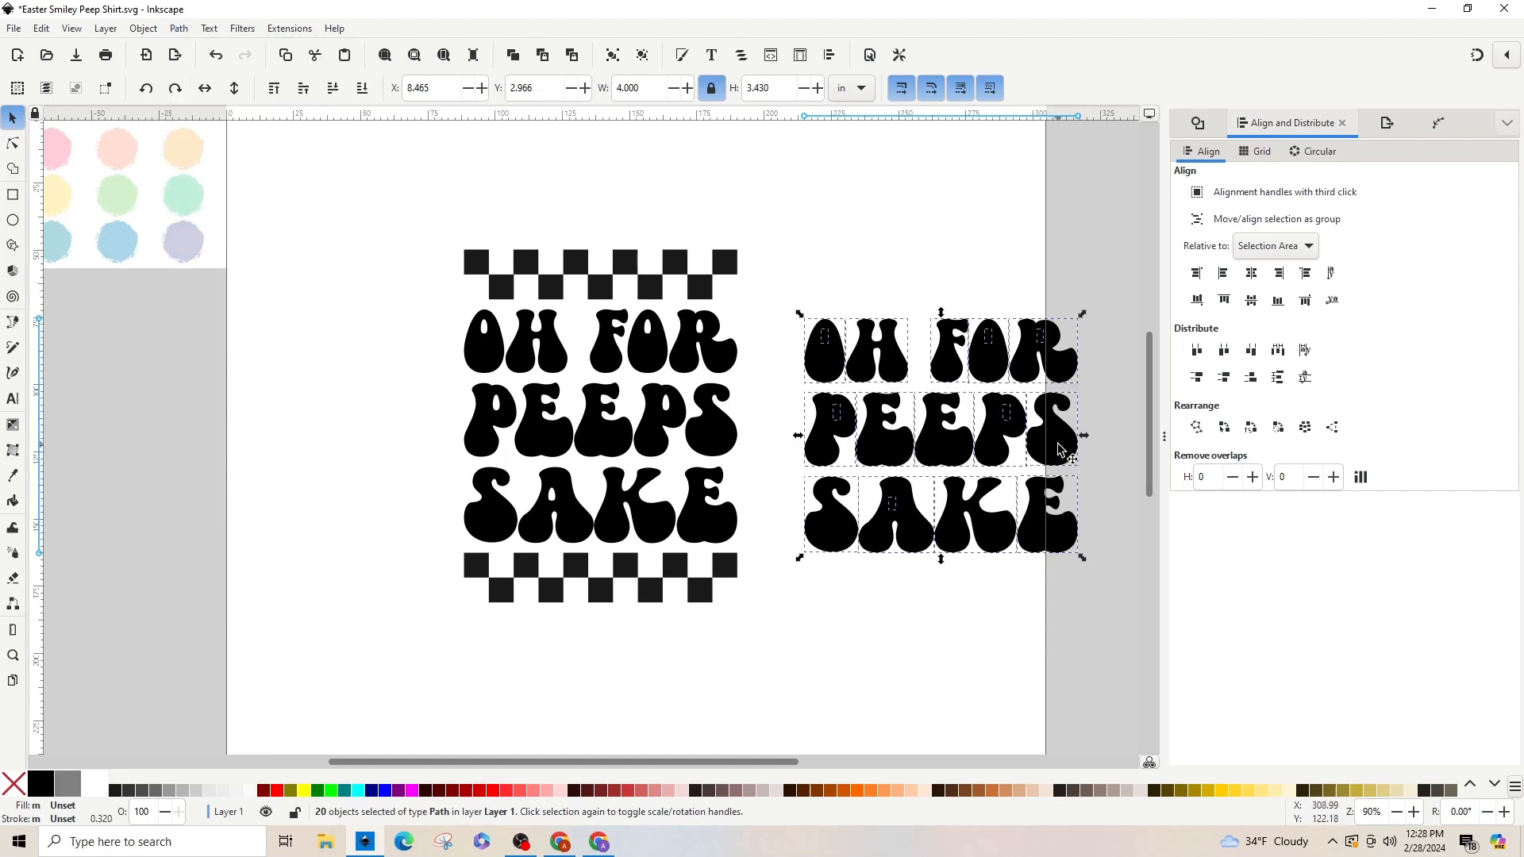
pyautogui.moveTo(760, 762); pyautogui.dragTo(857, 762)
pyautogui.click(702, 262)
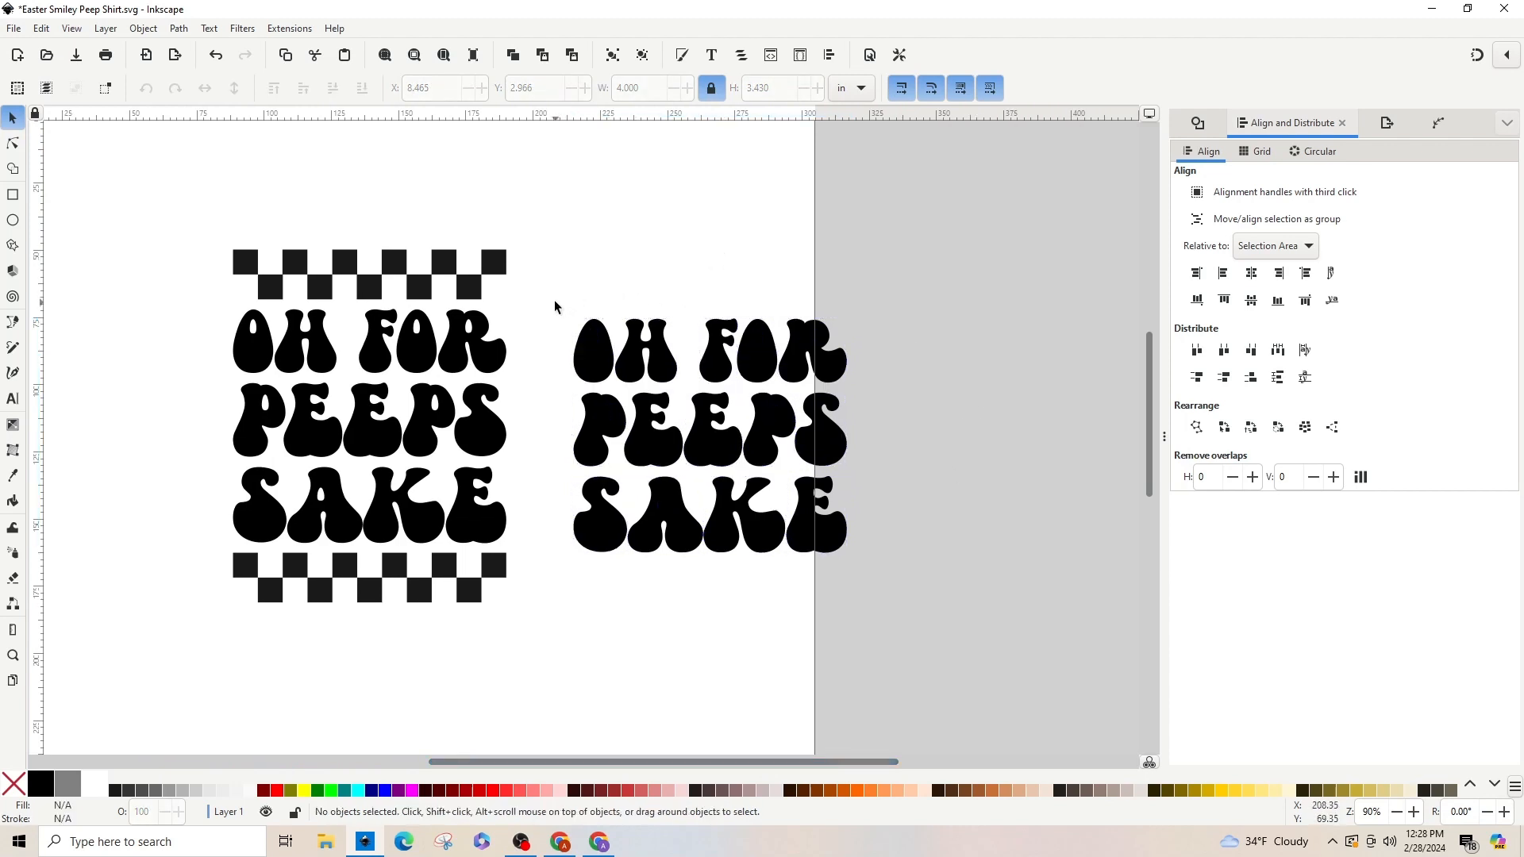
# Step: In the duplicate text, combine the letter pieces of "OH" into one path and those of "FOR" into another
pyautogui.moveTo(553, 272); pyautogui.dragTo(685, 395)
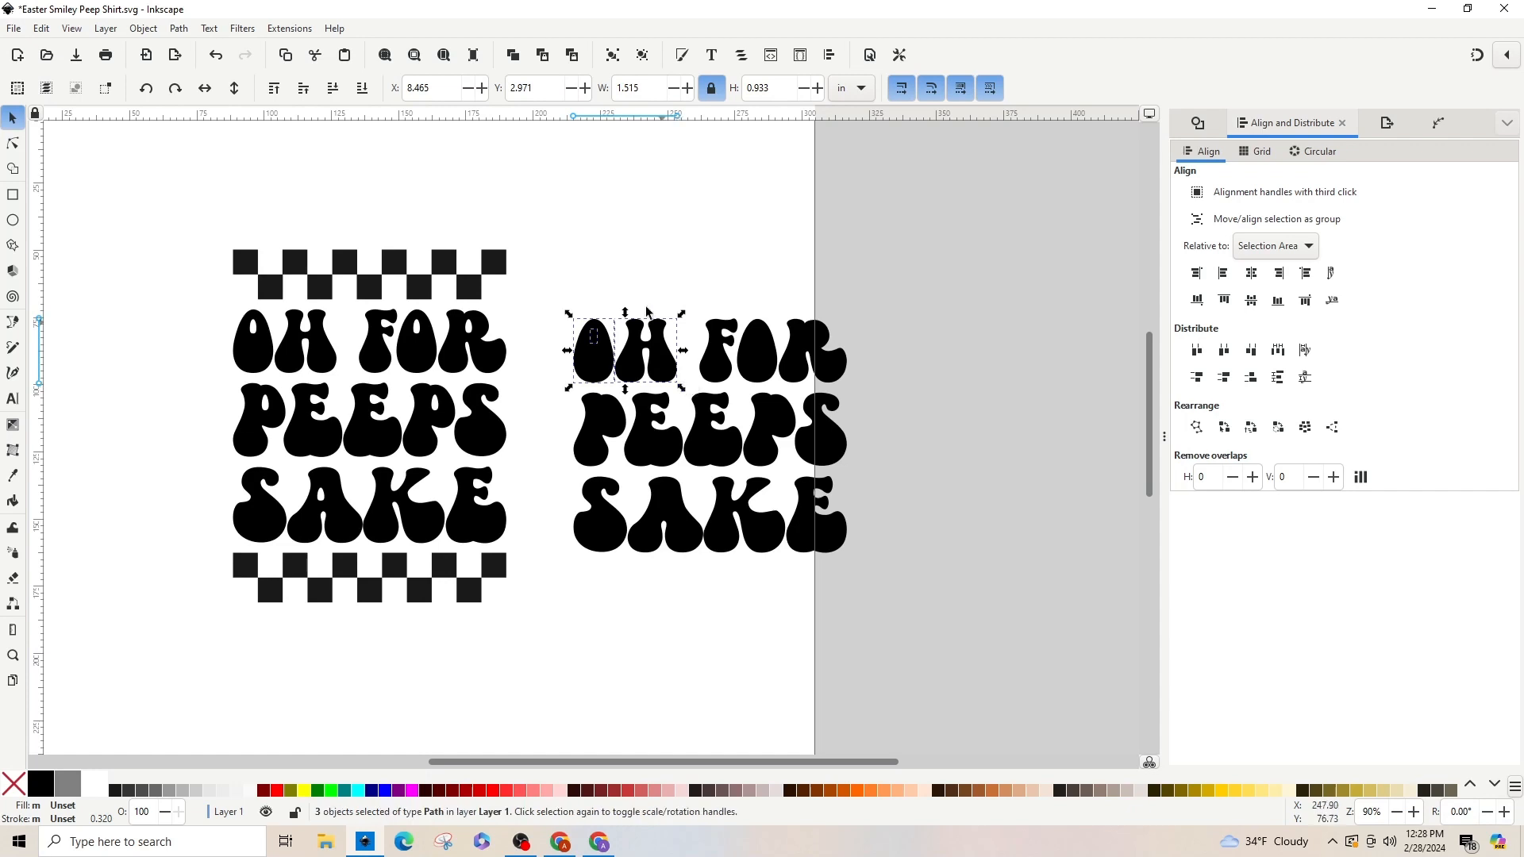
pyautogui.click(179, 28)
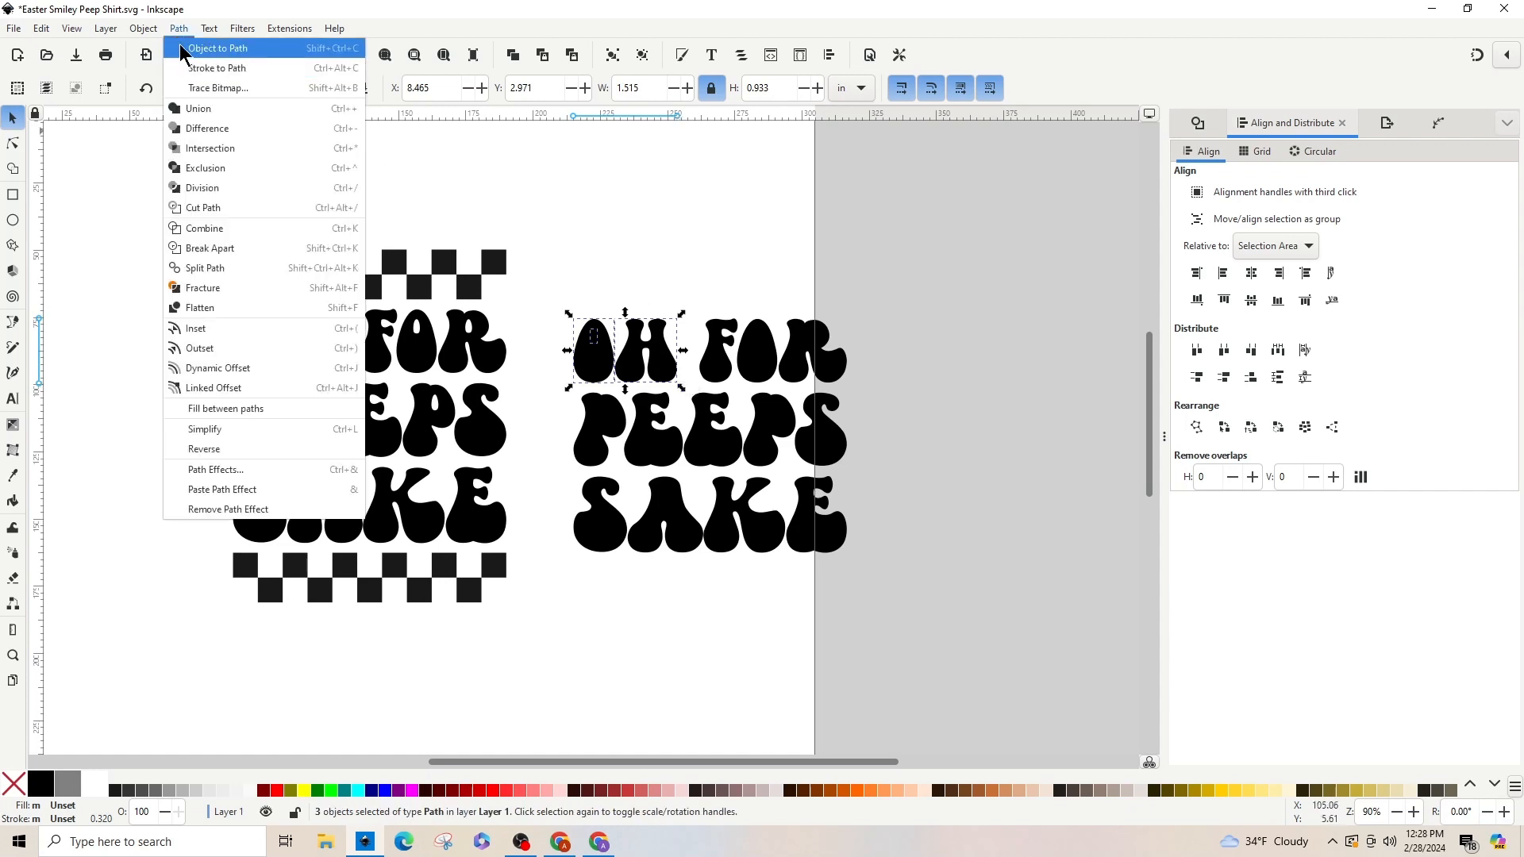
pyautogui.click(242, 230)
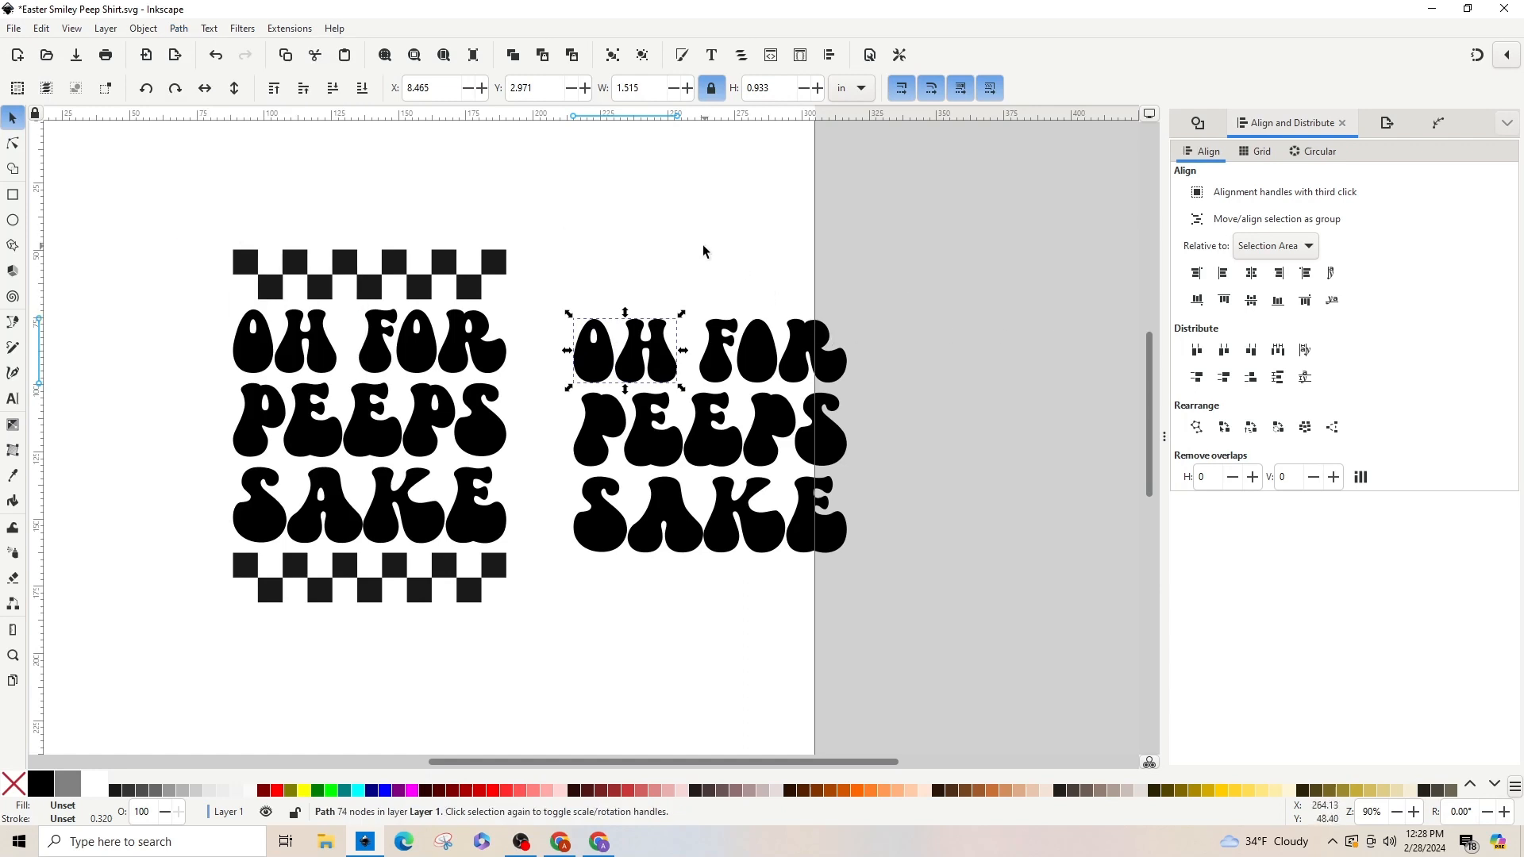
pyautogui.moveTo(689, 248); pyautogui.dragTo(855, 392)
pyautogui.click(178, 28)
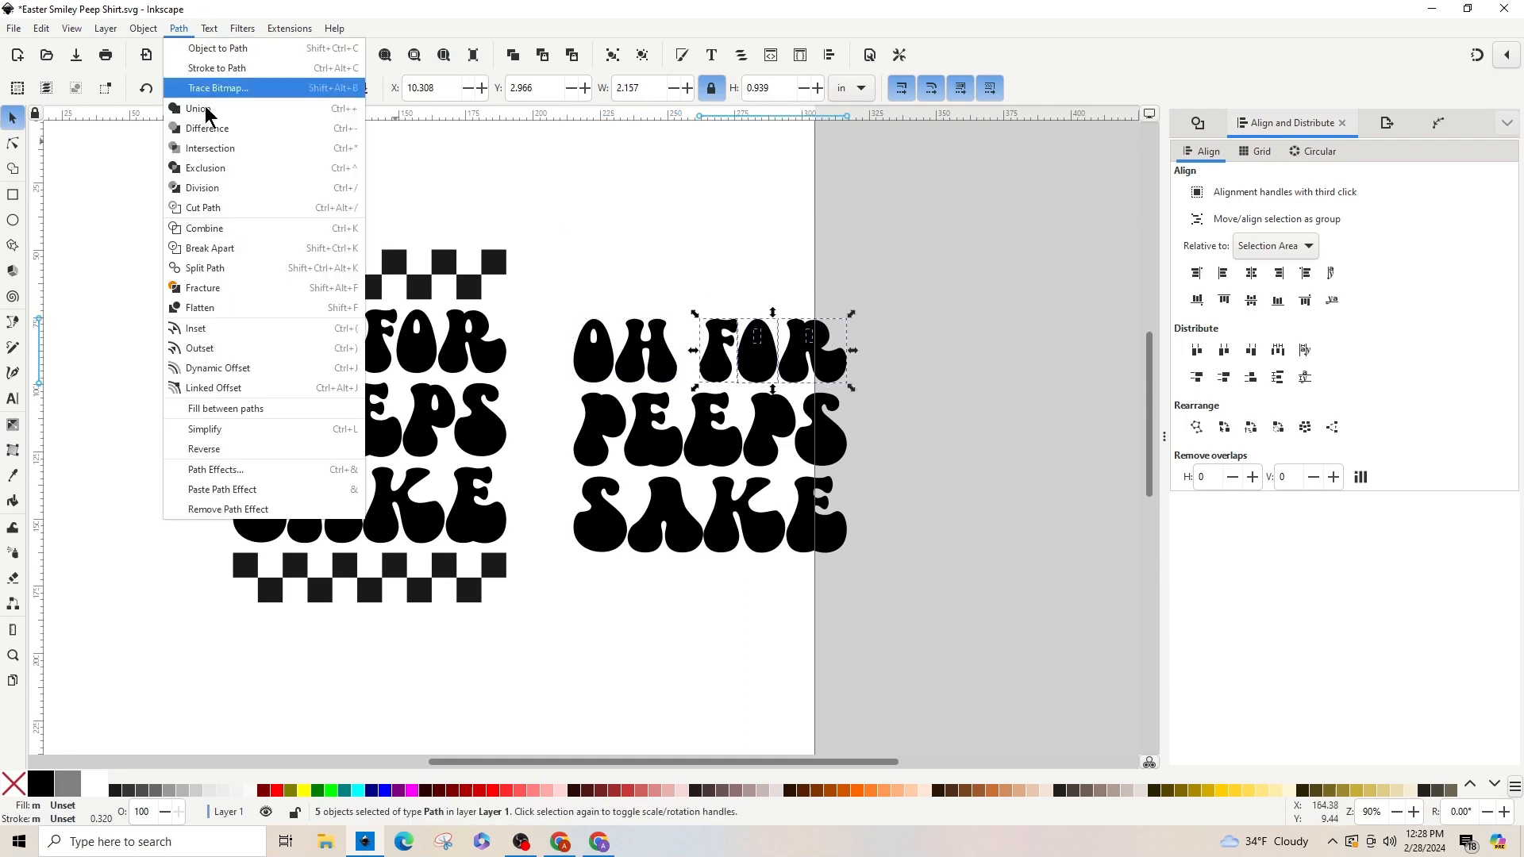
pyautogui.click(215, 232)
# Step: Combine the letter pieces of "PEEPS" into one path and those of "SAKE" into another in the duplicate text
pyautogui.moveTo(546, 374); pyautogui.dragTo(847, 481)
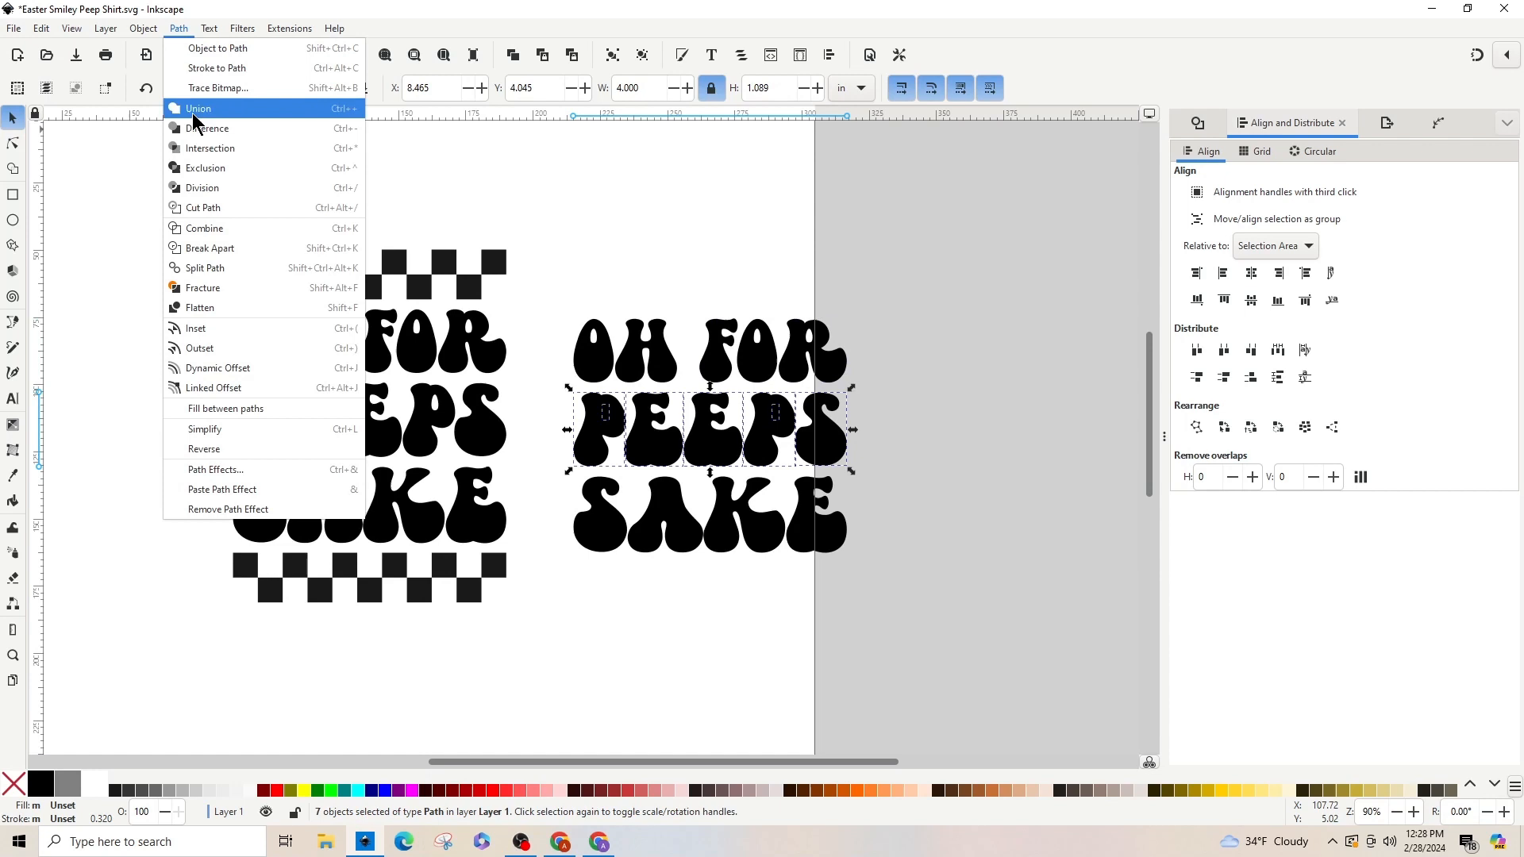
pyautogui.click(215, 228)
pyautogui.moveTo(973, 610); pyautogui.dragTo(548, 473)
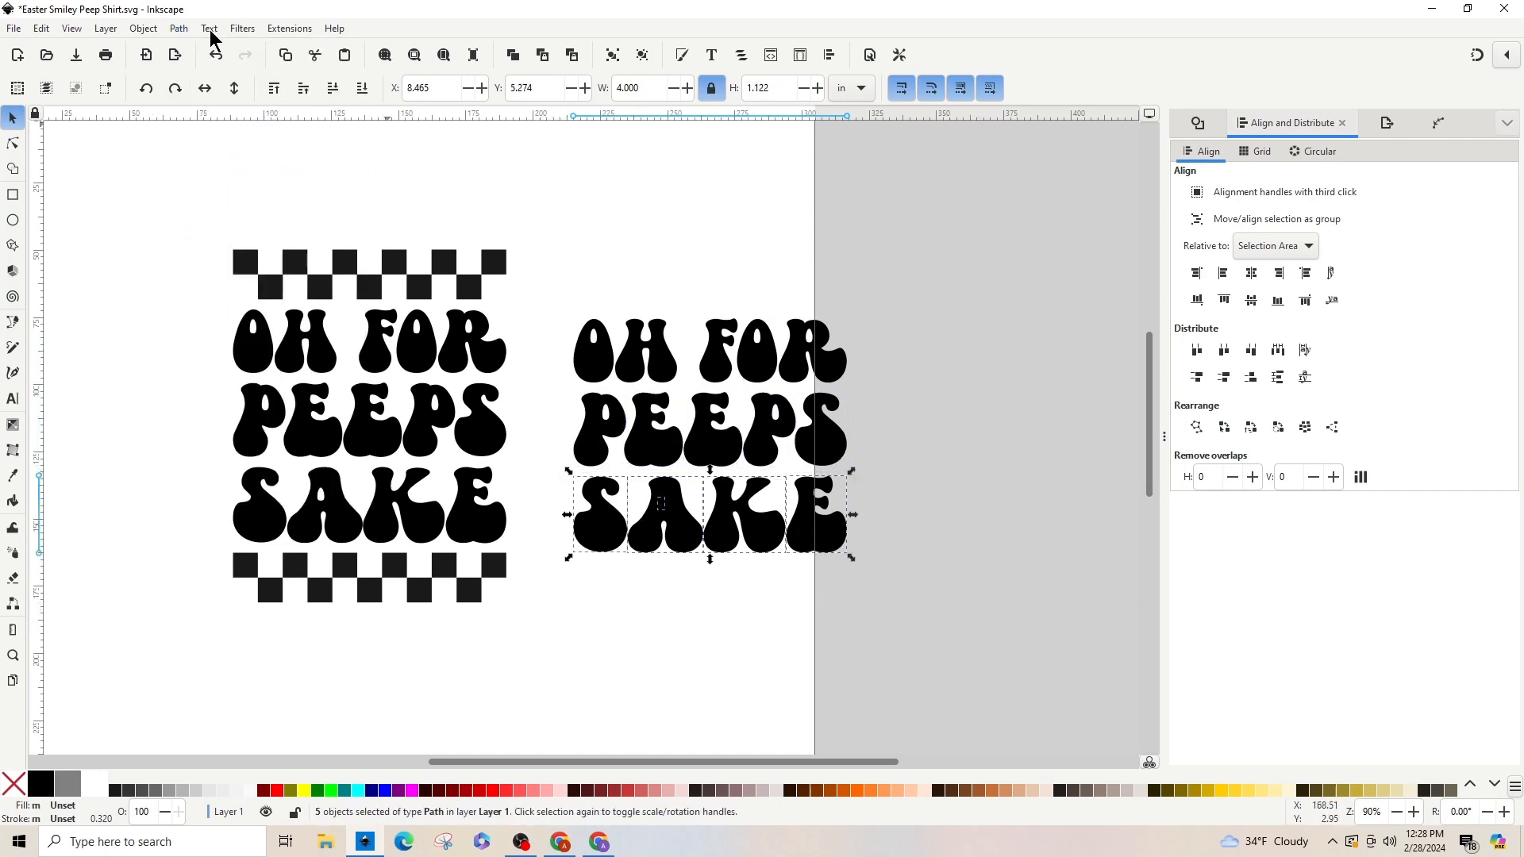
pyautogui.click(180, 32)
pyautogui.click(208, 230)
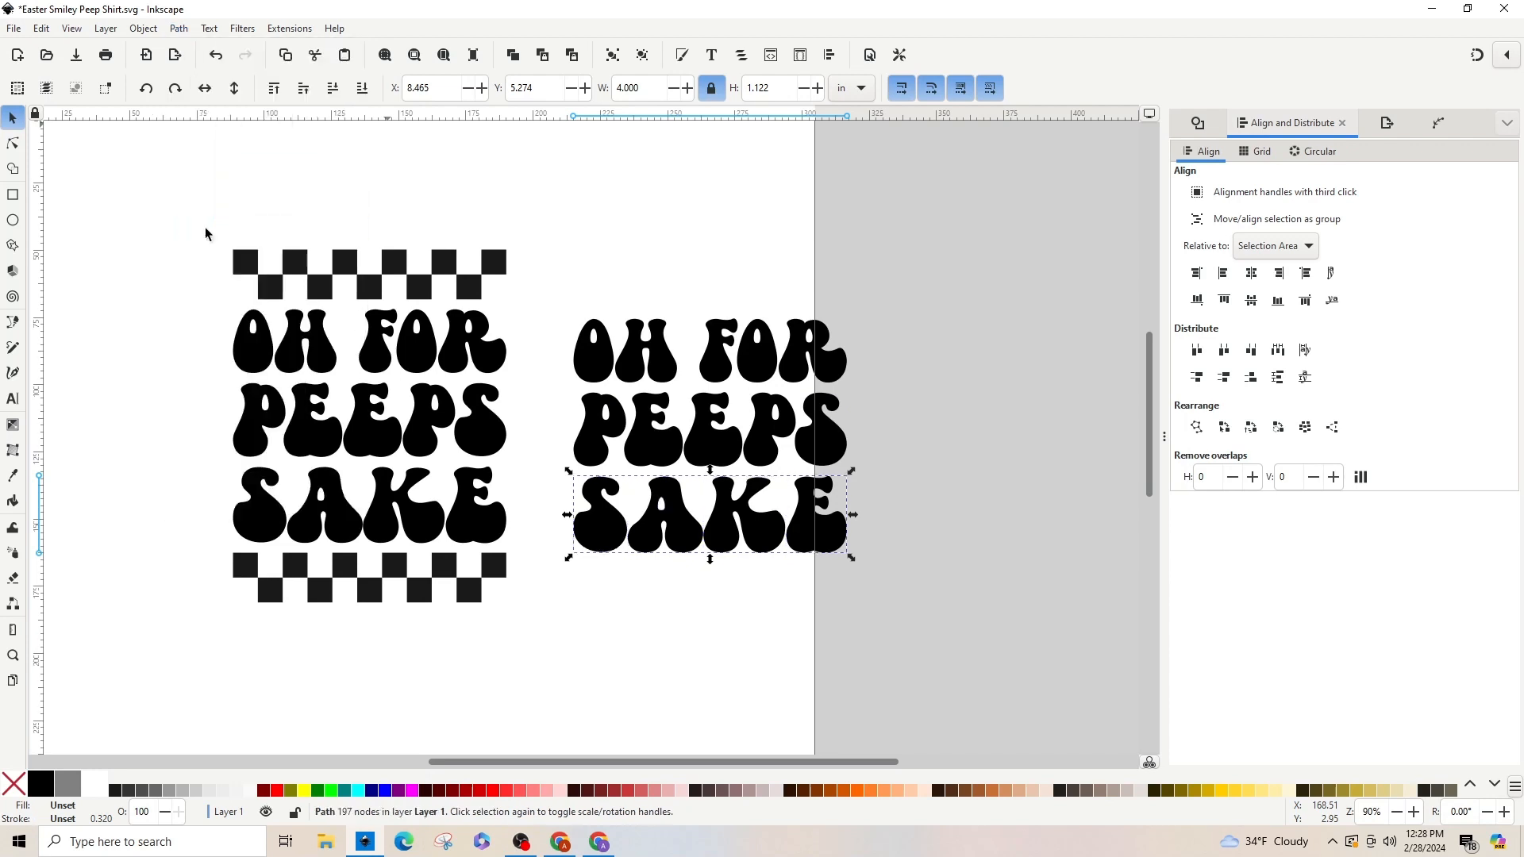
# Step: Move the pastel palette image onto the page, just left of the upper part of the black design
pyautogui.click(659, 377)
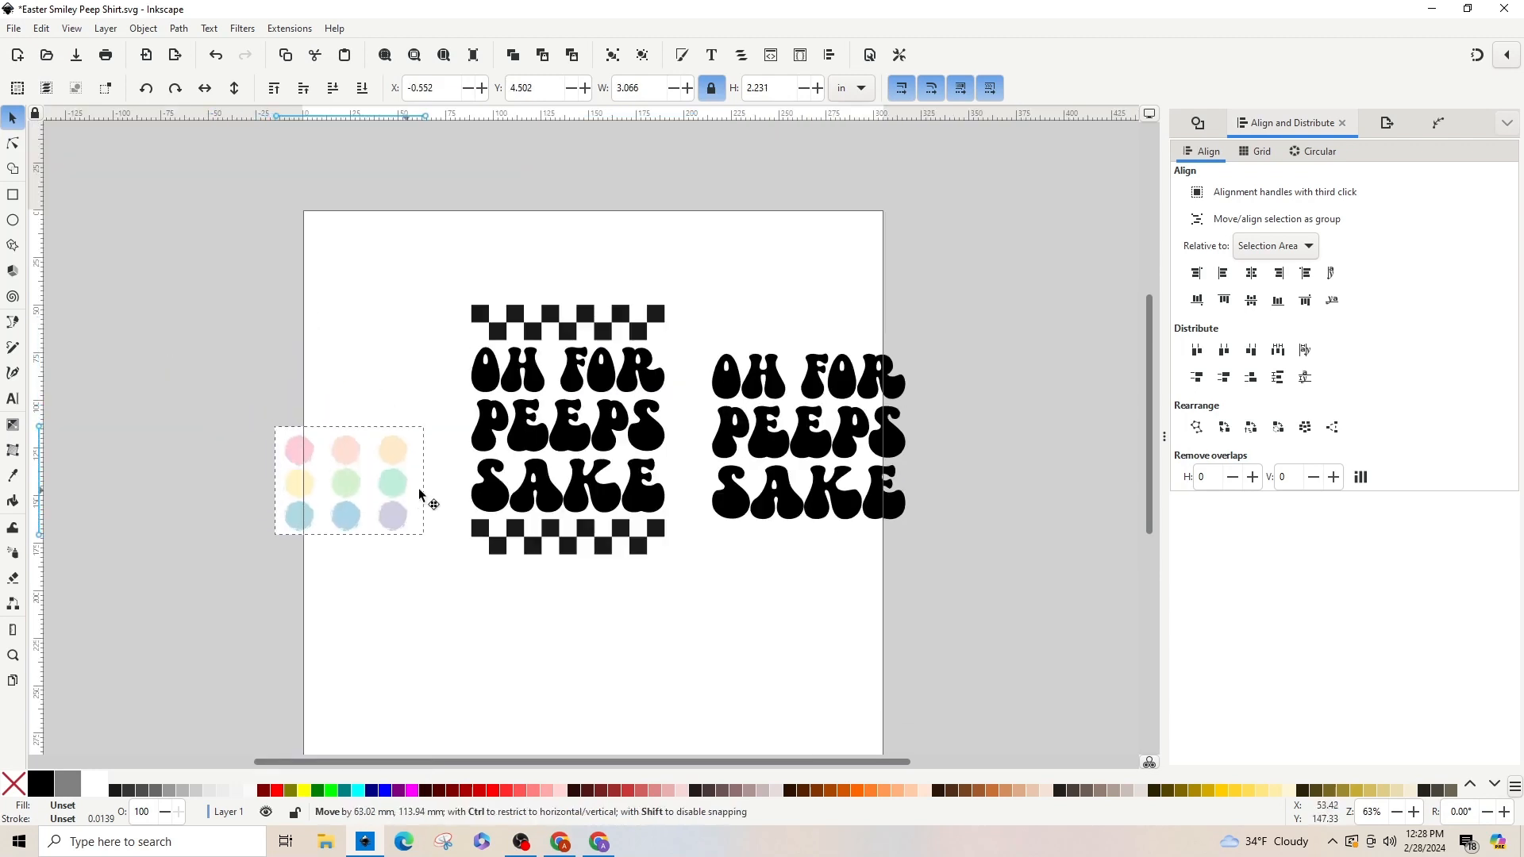
pyautogui.moveTo(418, 488); pyautogui.dragTo(401, 357)
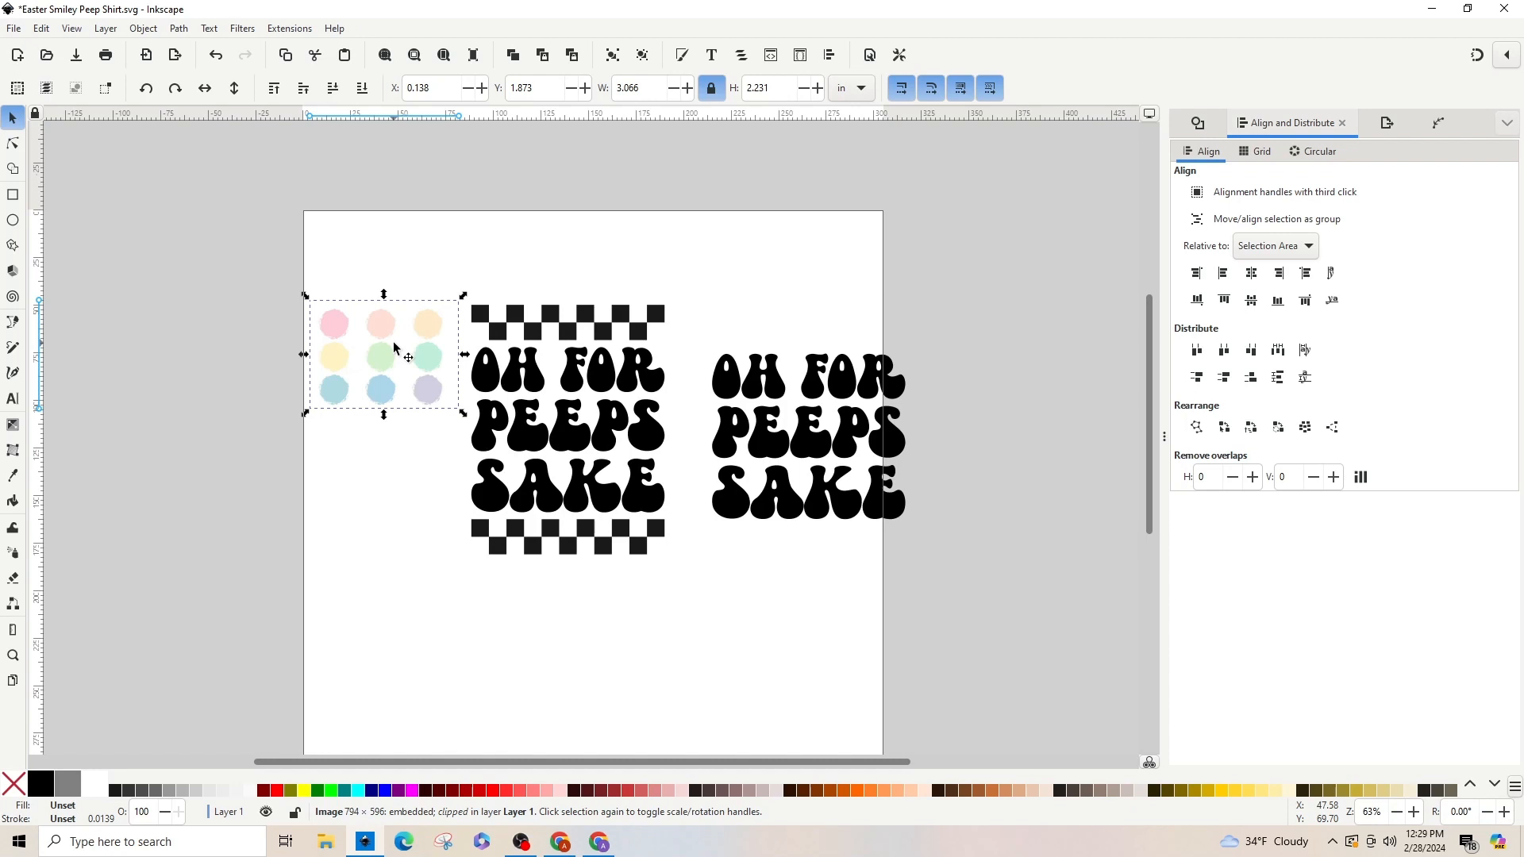
pyautogui.moveTo(374, 334); pyautogui.dragTo(369, 322)
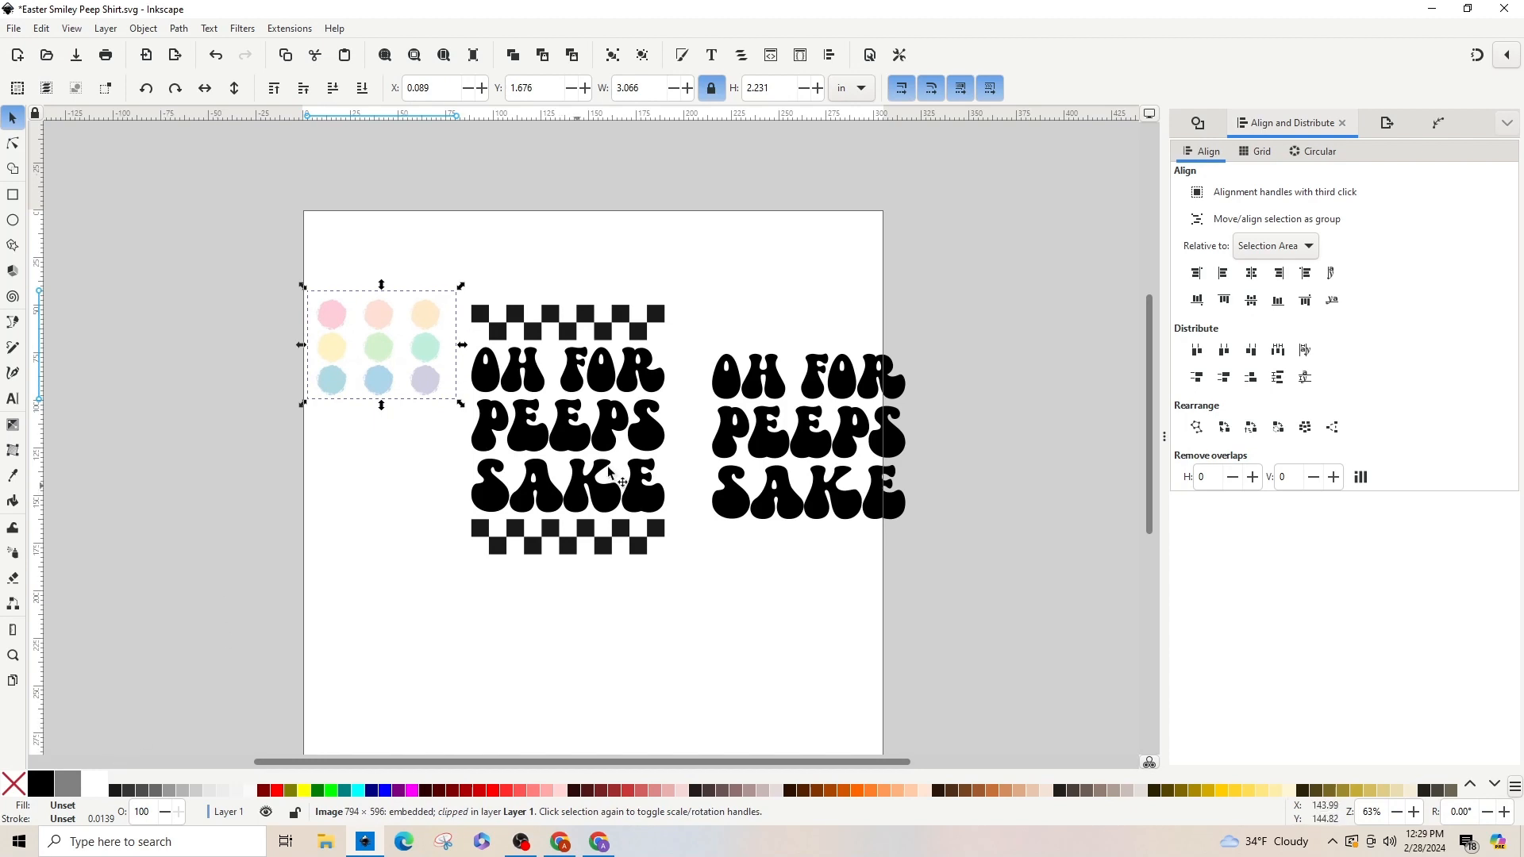
# Step: Colour the duplicate "OH" pale yellow and "FOR" pale green by sampling the pastel palette
pyautogui.click(719, 382)
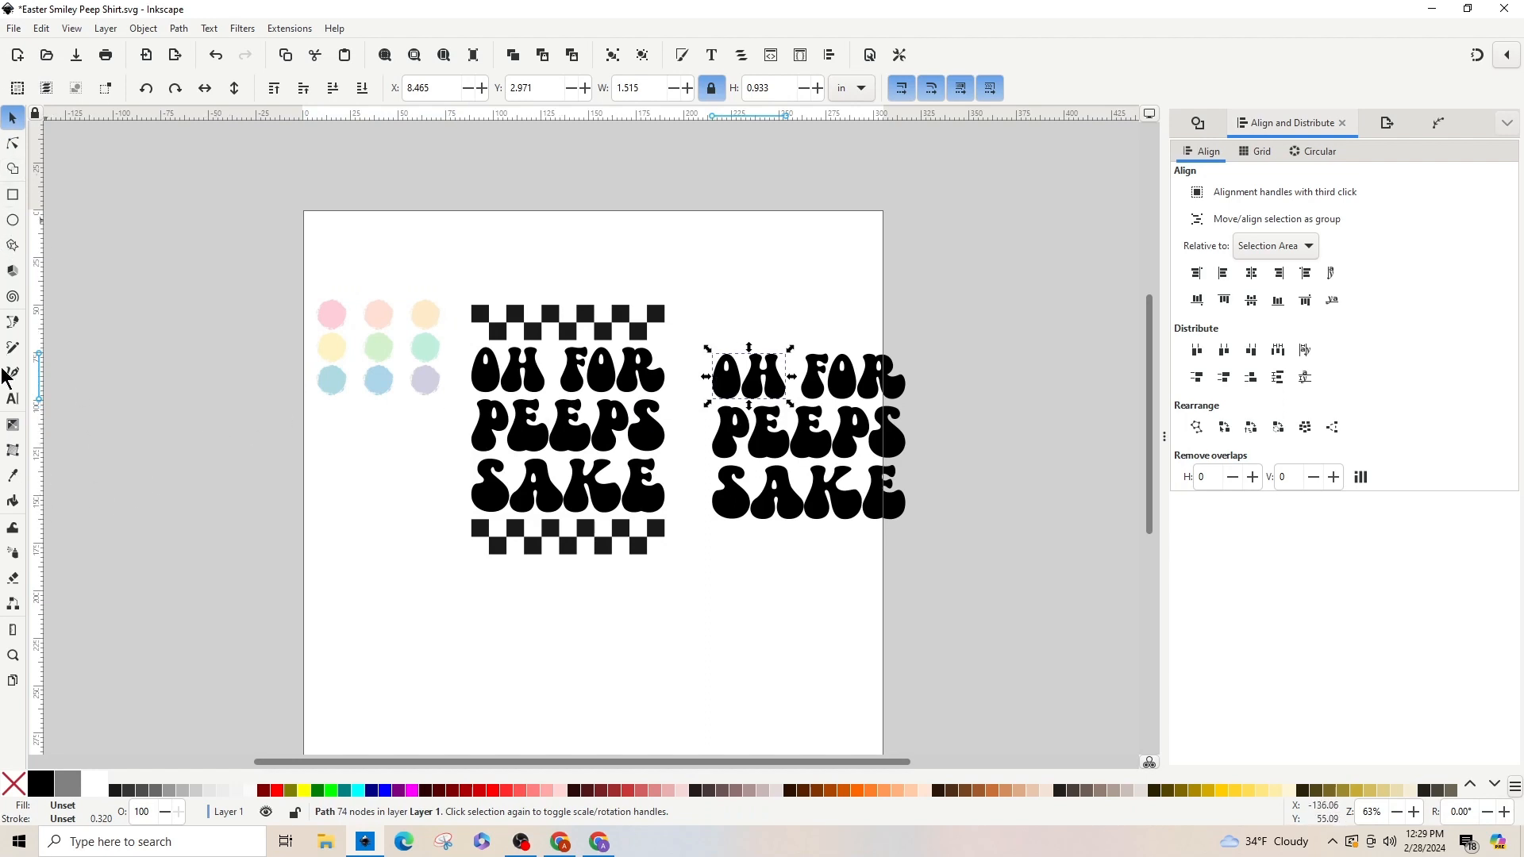
pyautogui.click(10, 476)
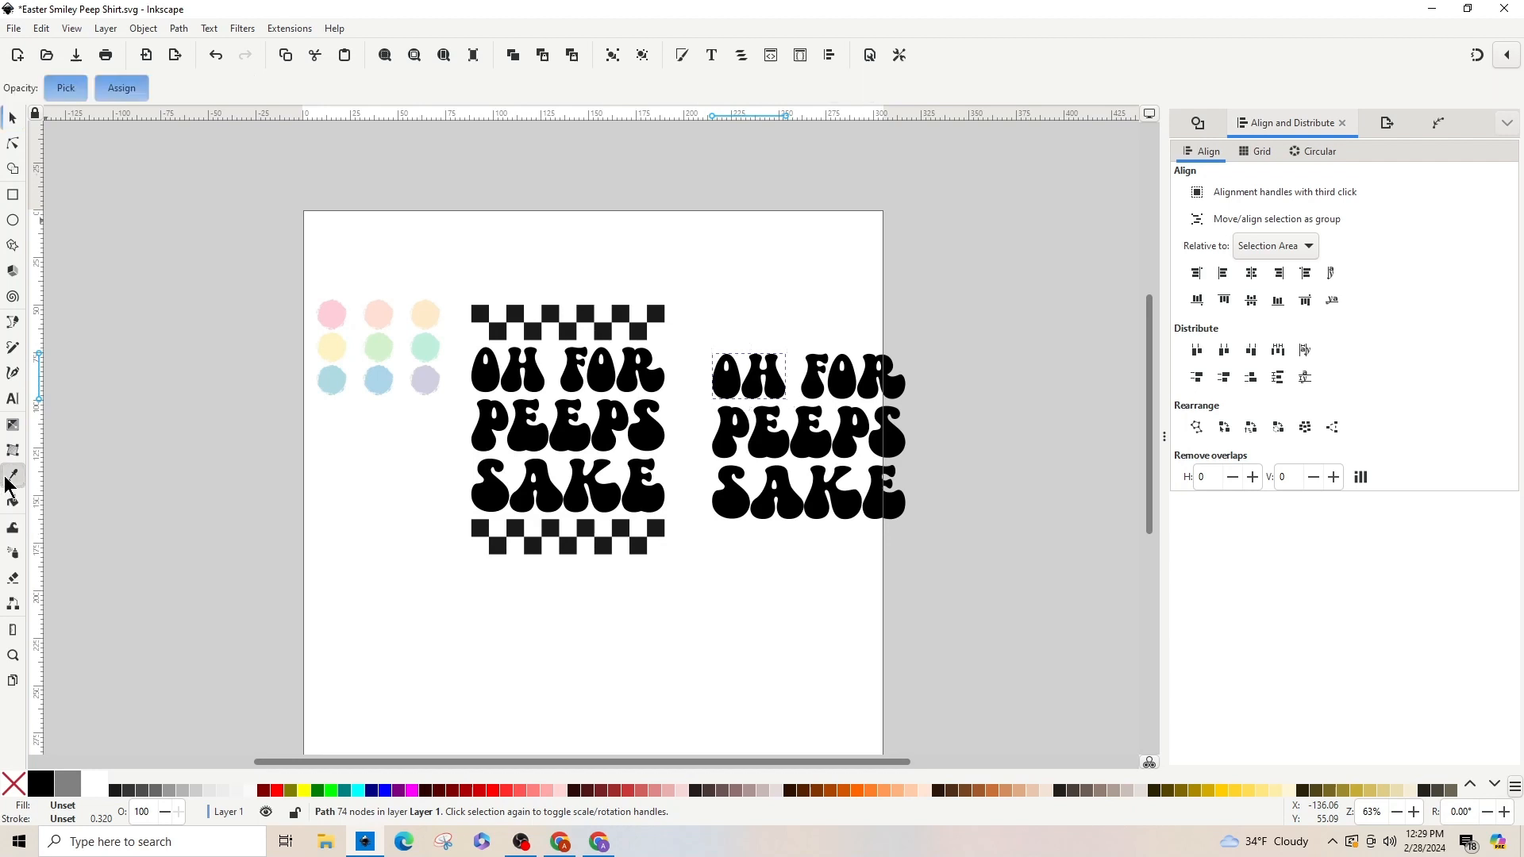
pyautogui.click(333, 348)
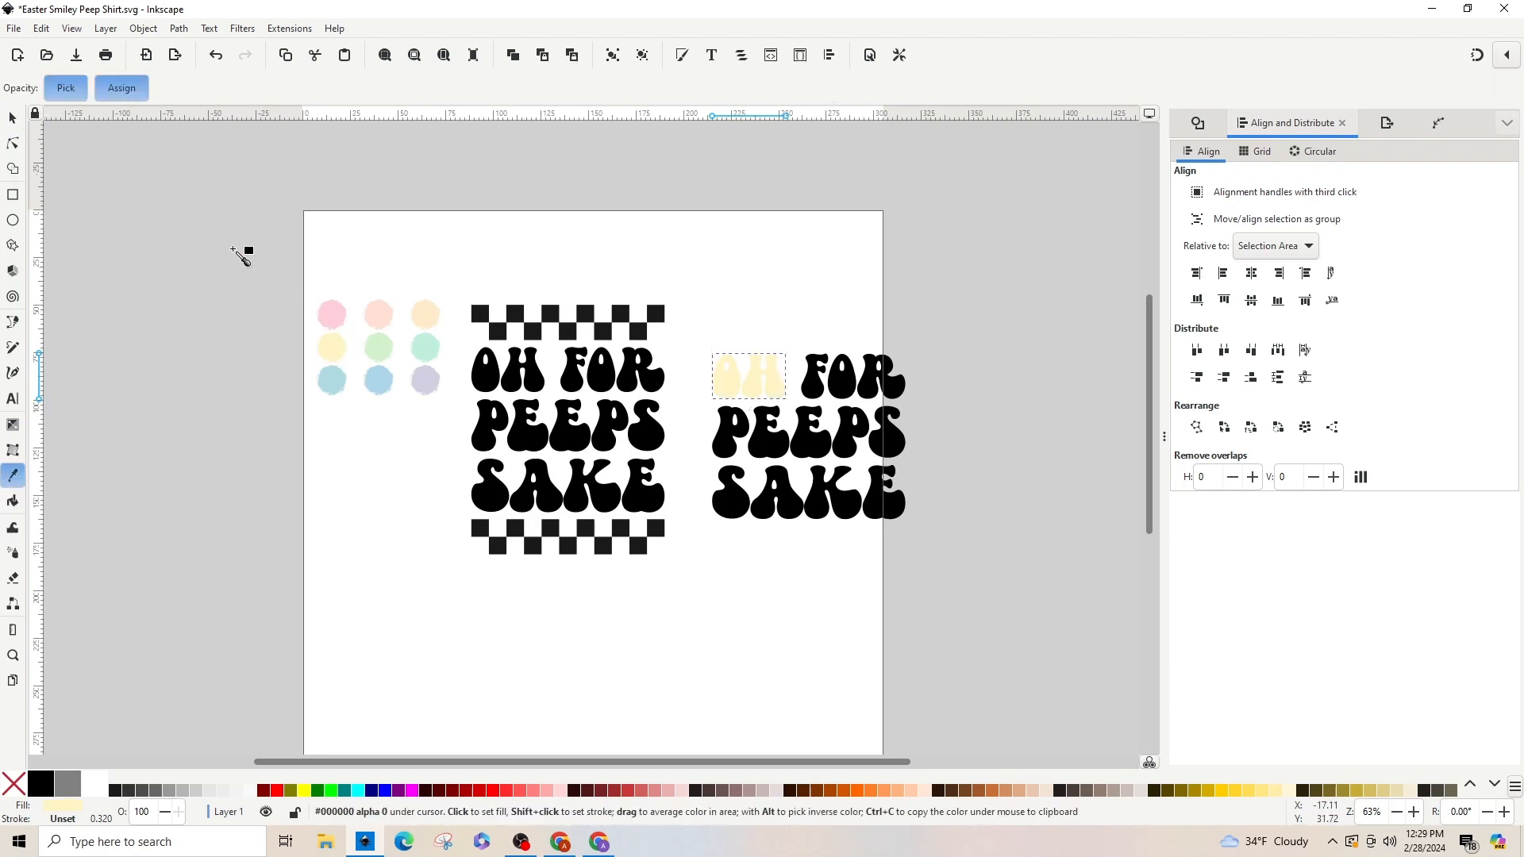
pyautogui.click(12, 118)
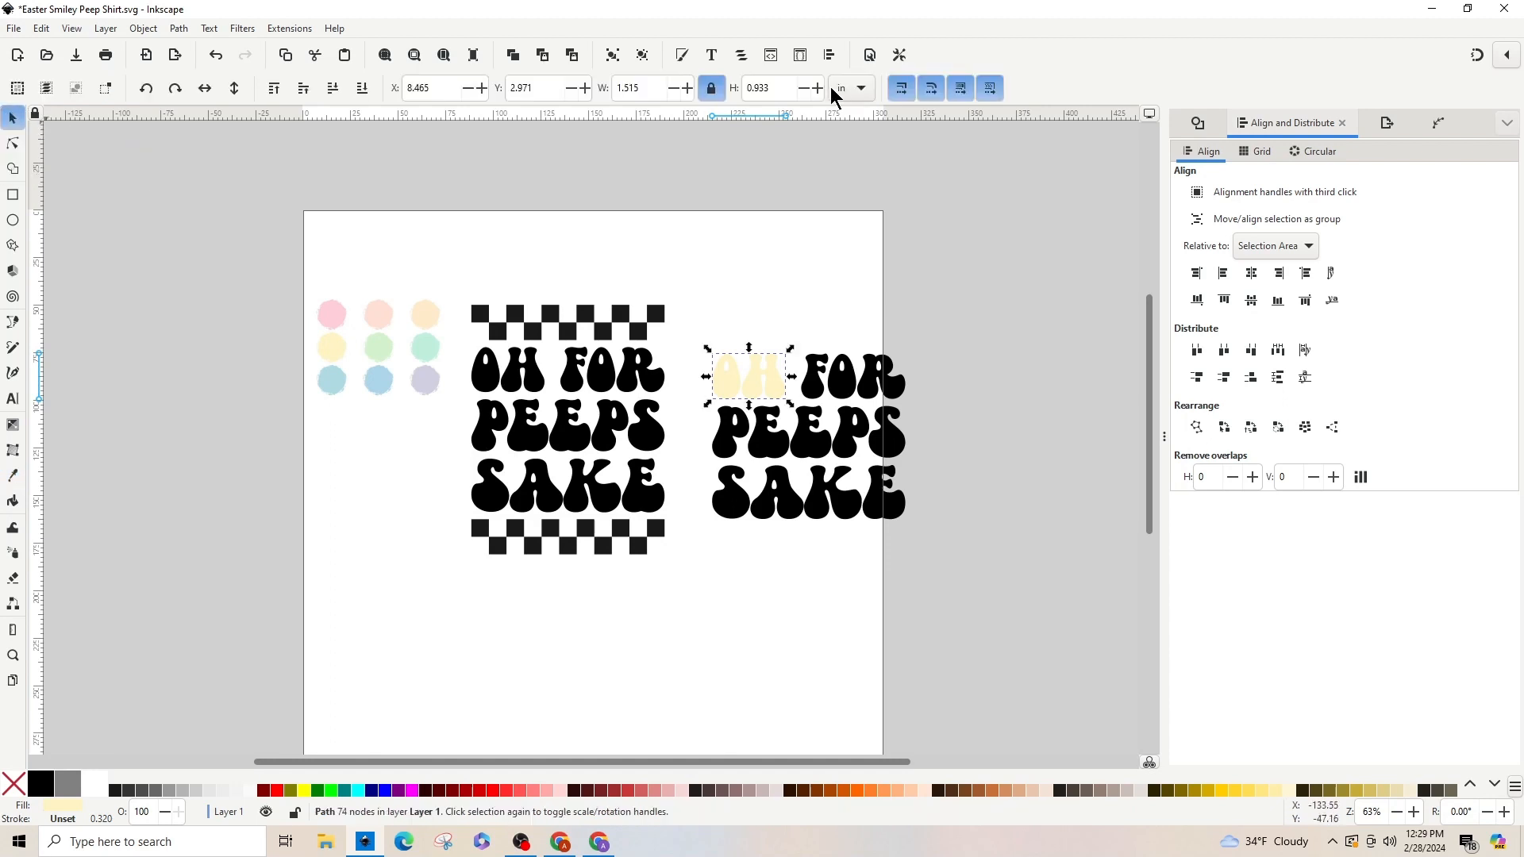
pyautogui.click(851, 391)
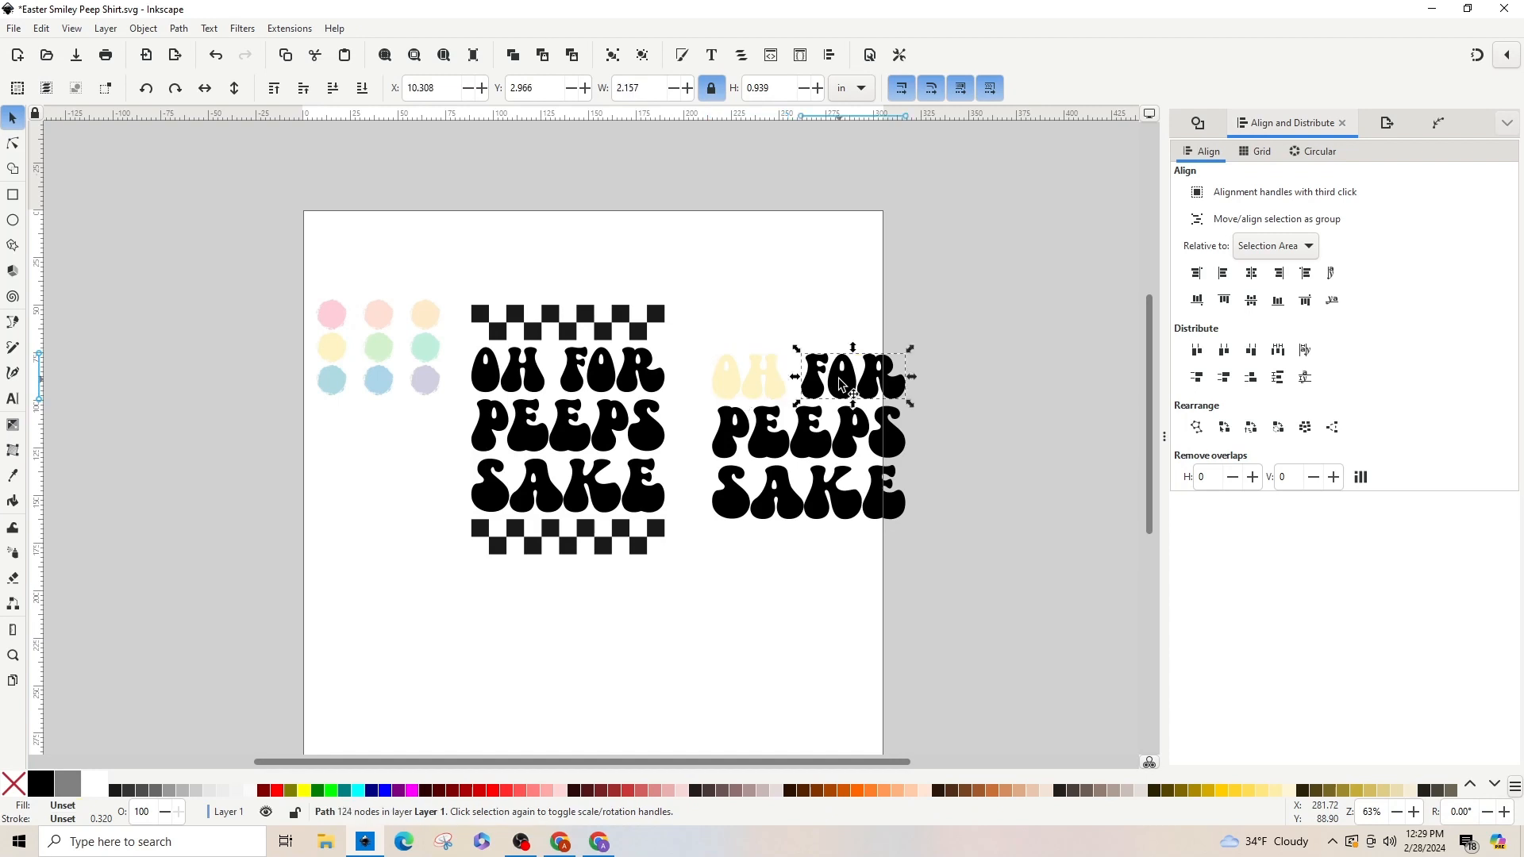
pyautogui.click(12, 477)
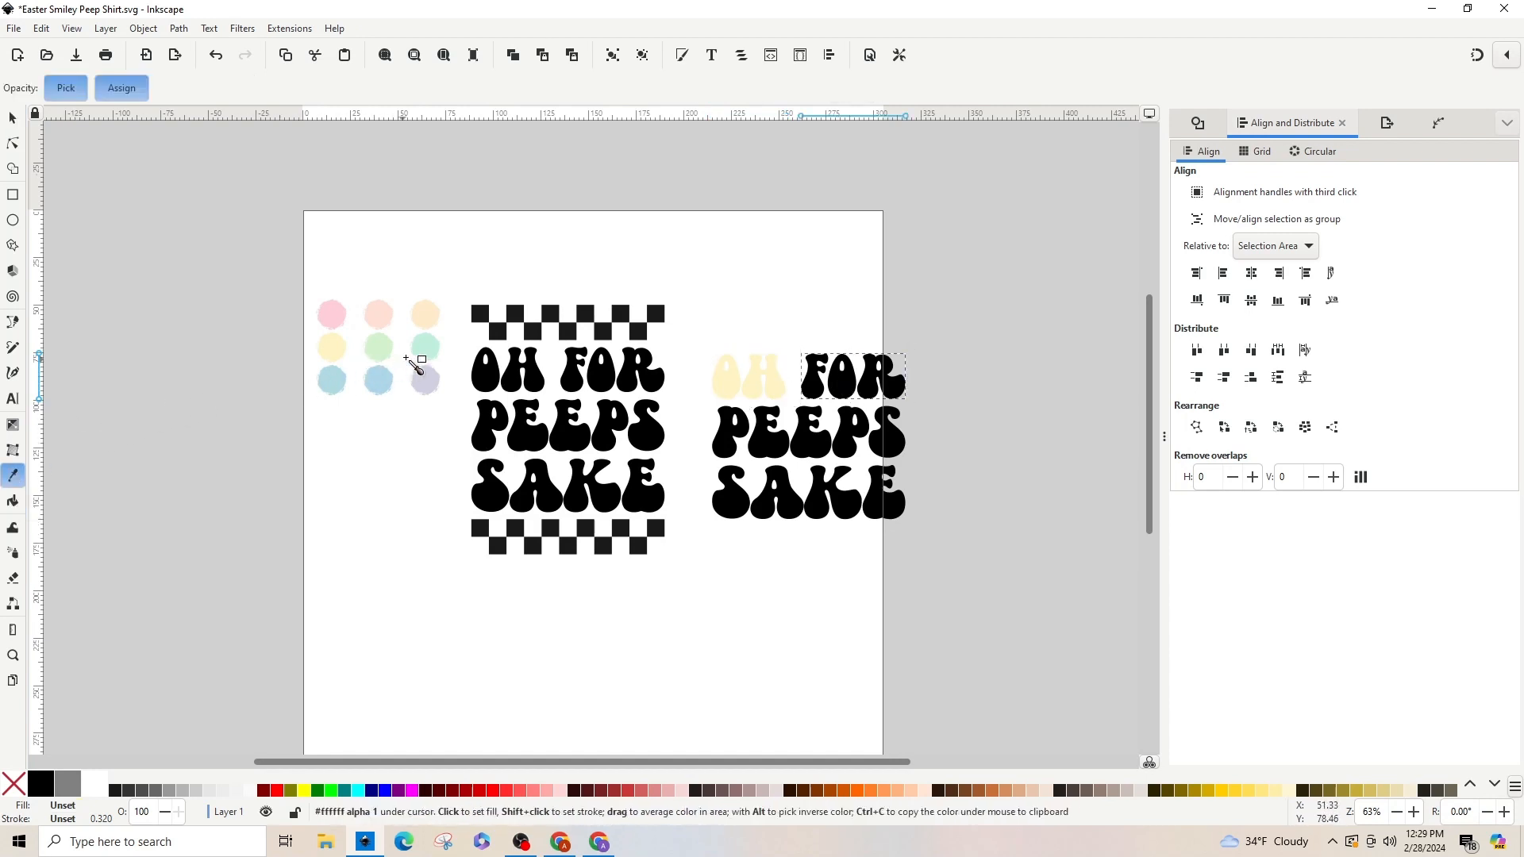
pyautogui.click(378, 350)
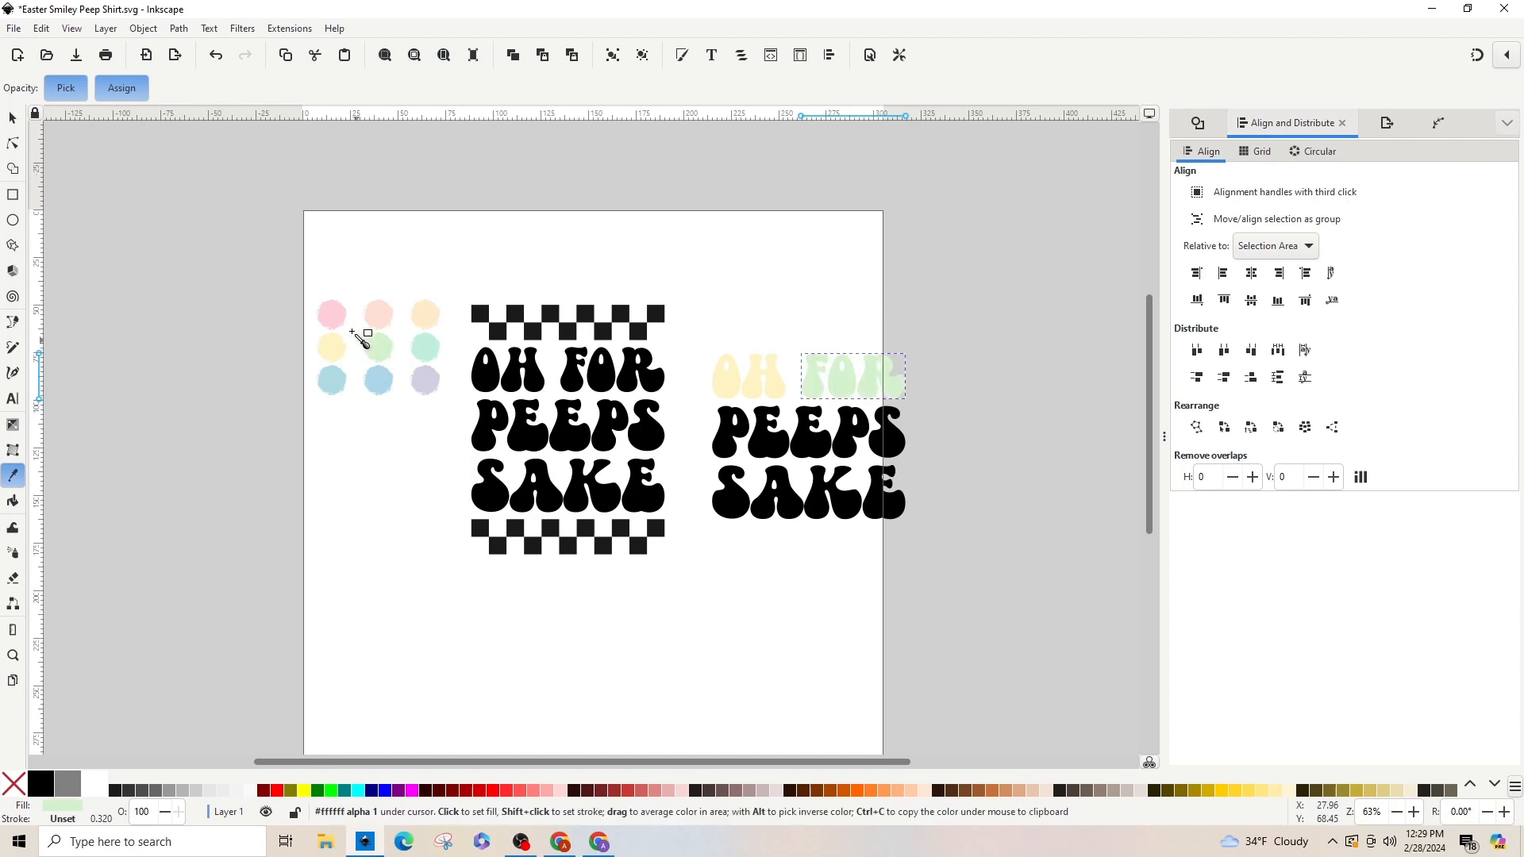
pyautogui.click(9, 120)
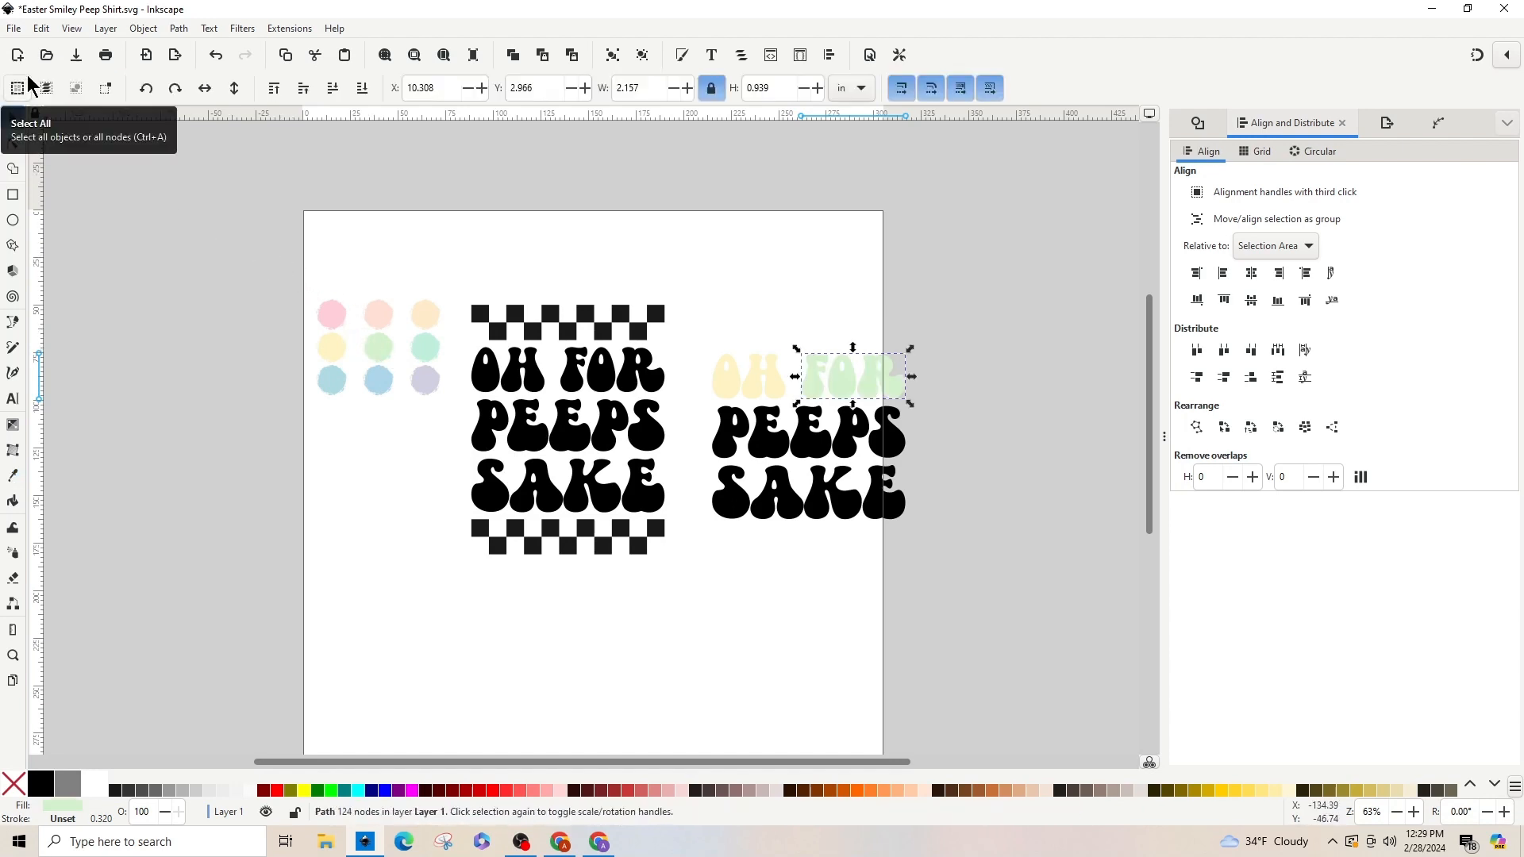
# Step: Fill the duplicate "PEEPS" with the palette's pink and "SAKE" with its lavender, using the colour picker
pyautogui.click(894, 447)
pyautogui.click(13, 474)
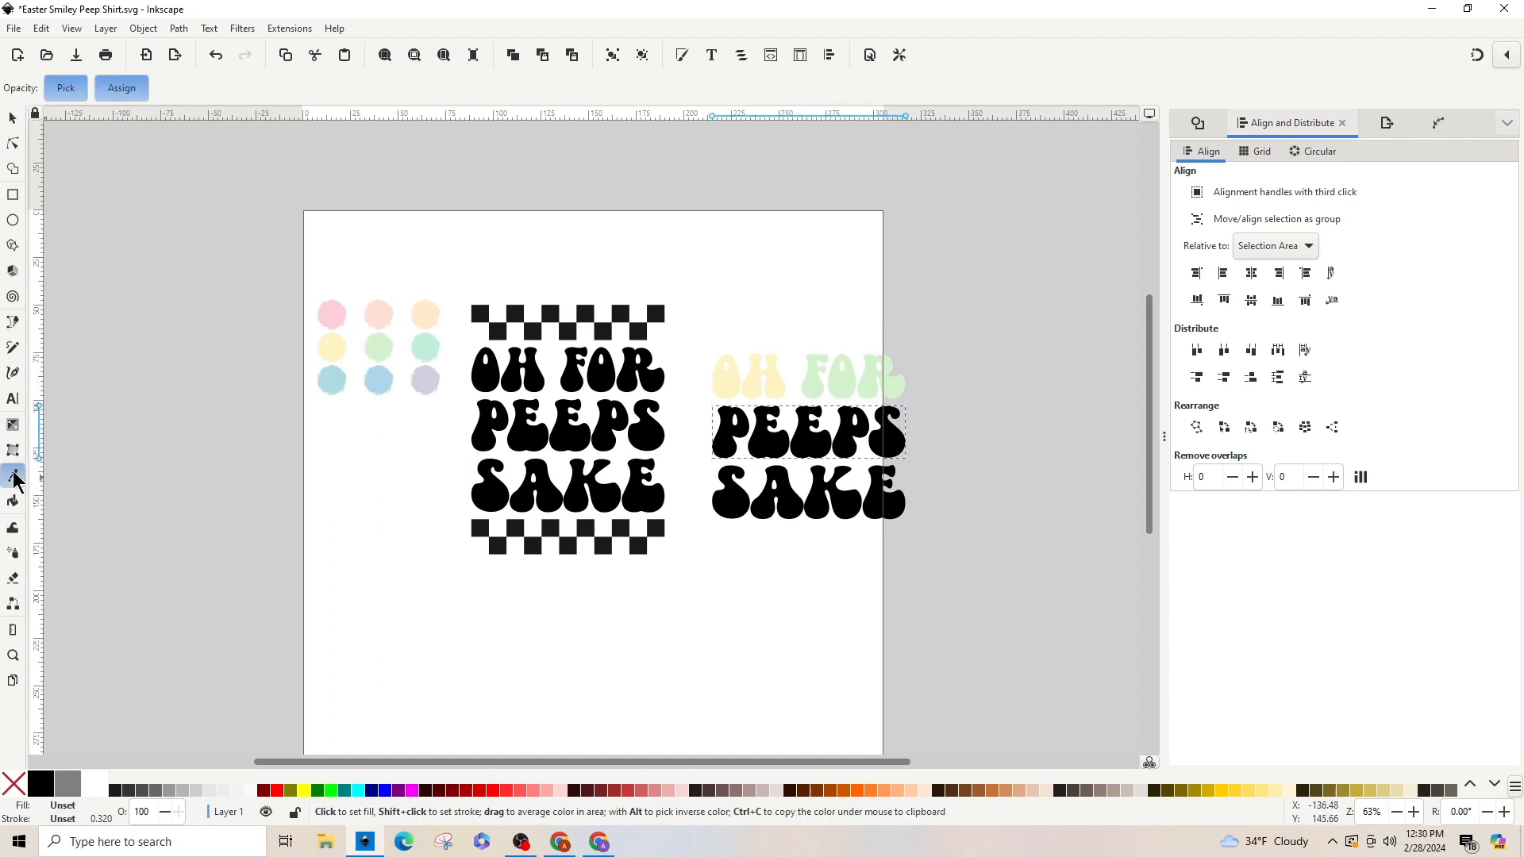
pyautogui.click(331, 314)
pyautogui.click(13, 117)
pyautogui.click(776, 516)
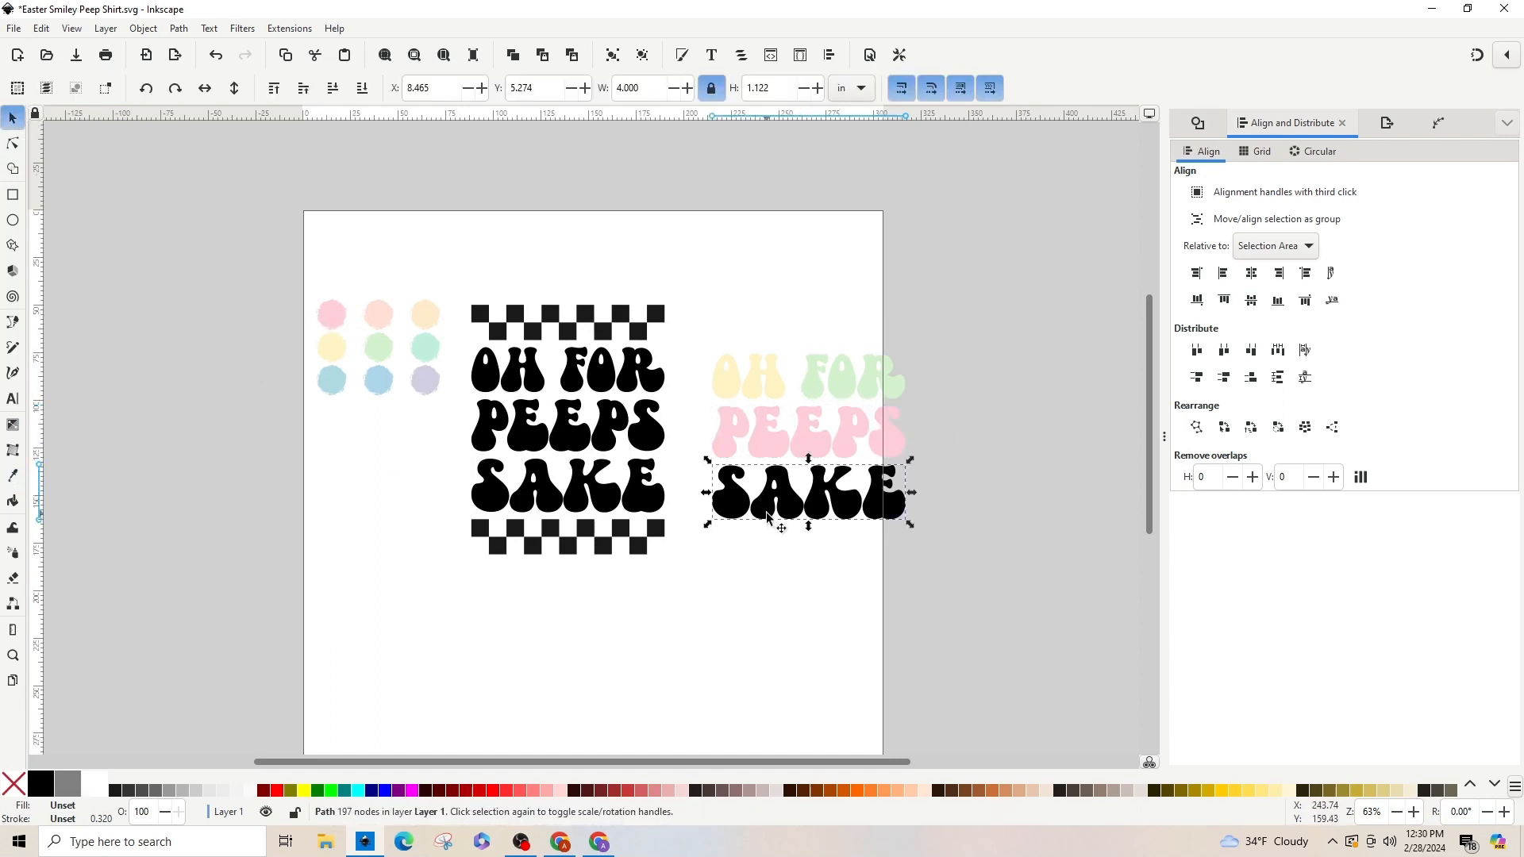
pyautogui.click(13, 475)
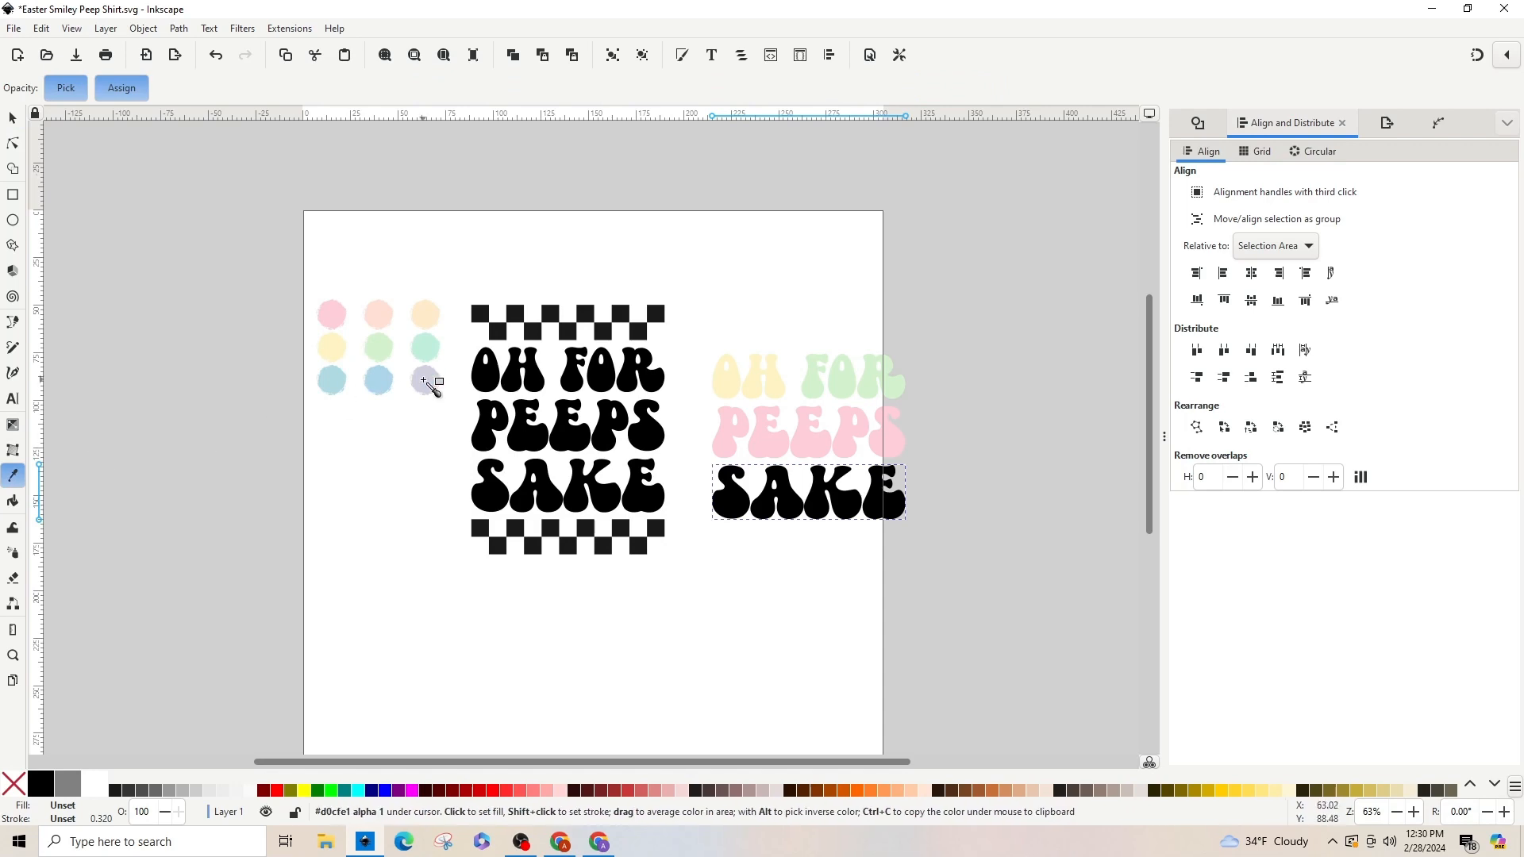
pyautogui.click(426, 379)
pyautogui.click(12, 117)
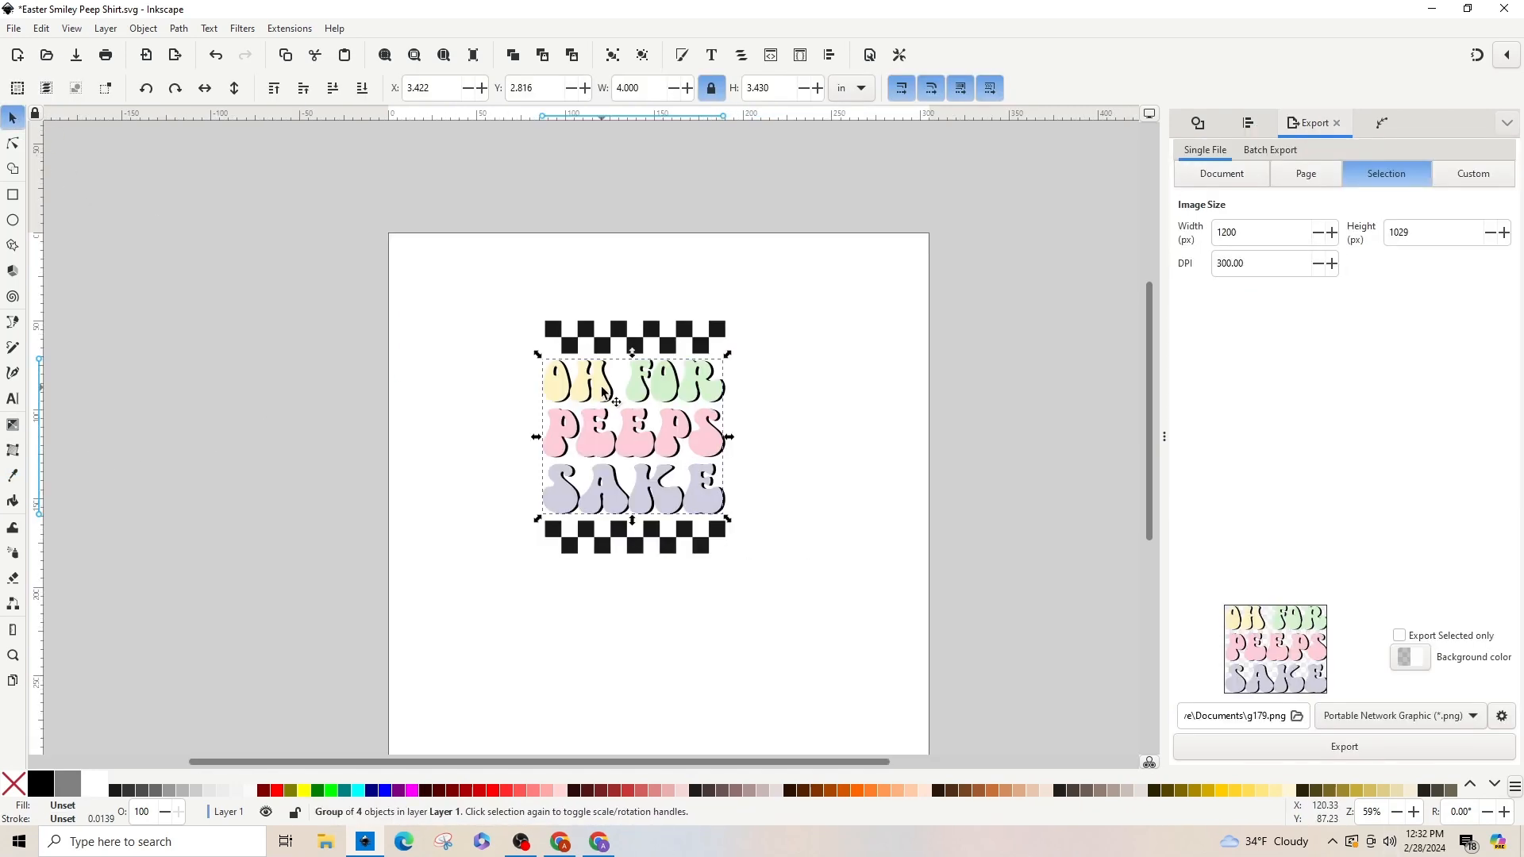
# Step: Shift the coloured text group slightly right and down so it nearly covers the black text beneath
pyautogui.press('3')
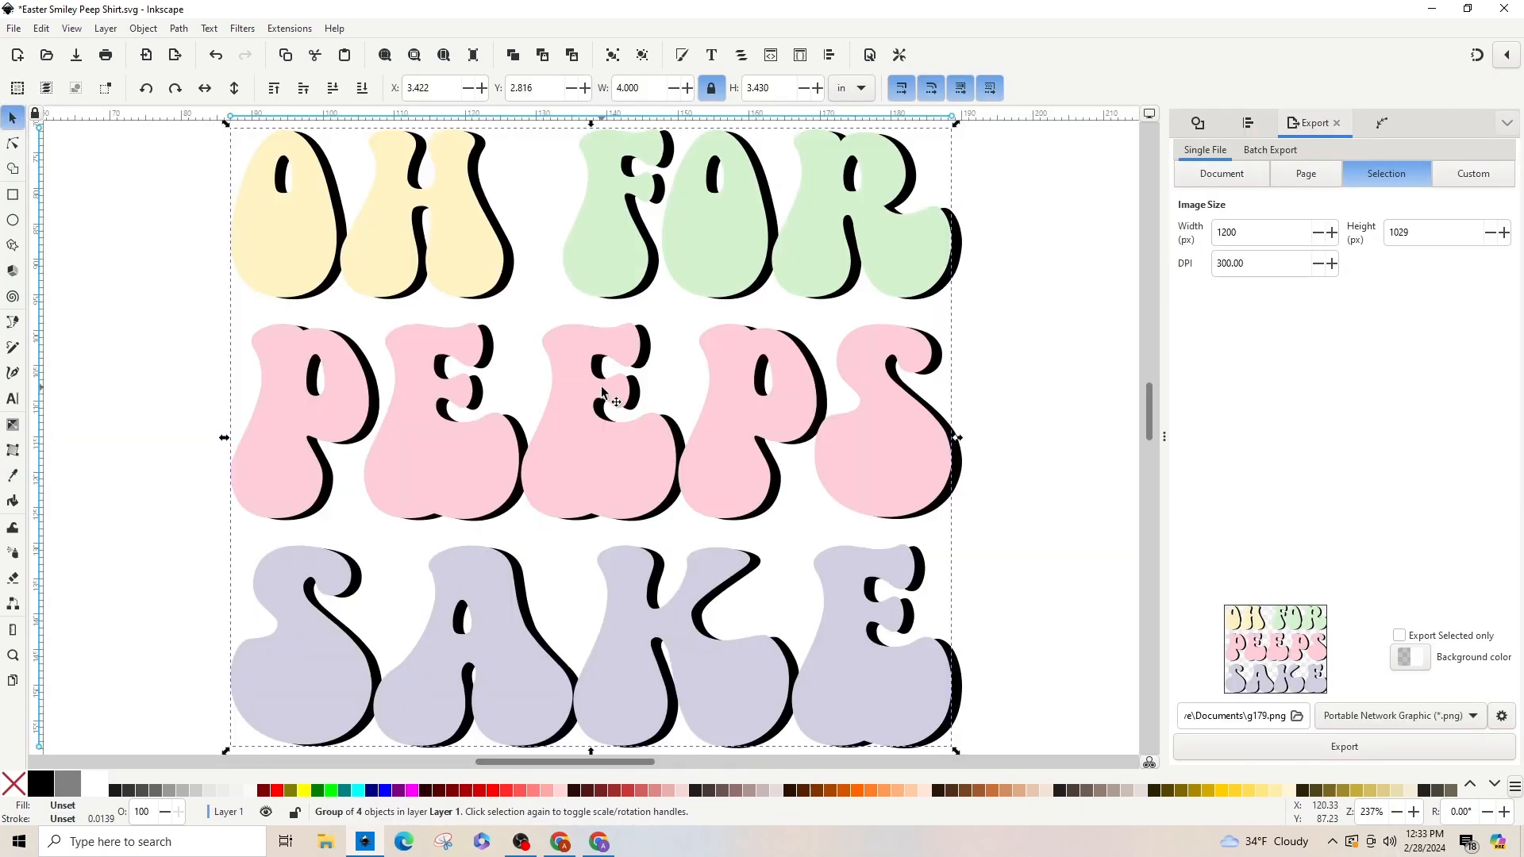
pyautogui.press('-')
pyautogui.moveTo(706, 427); pyautogui.dragTo(715, 424)
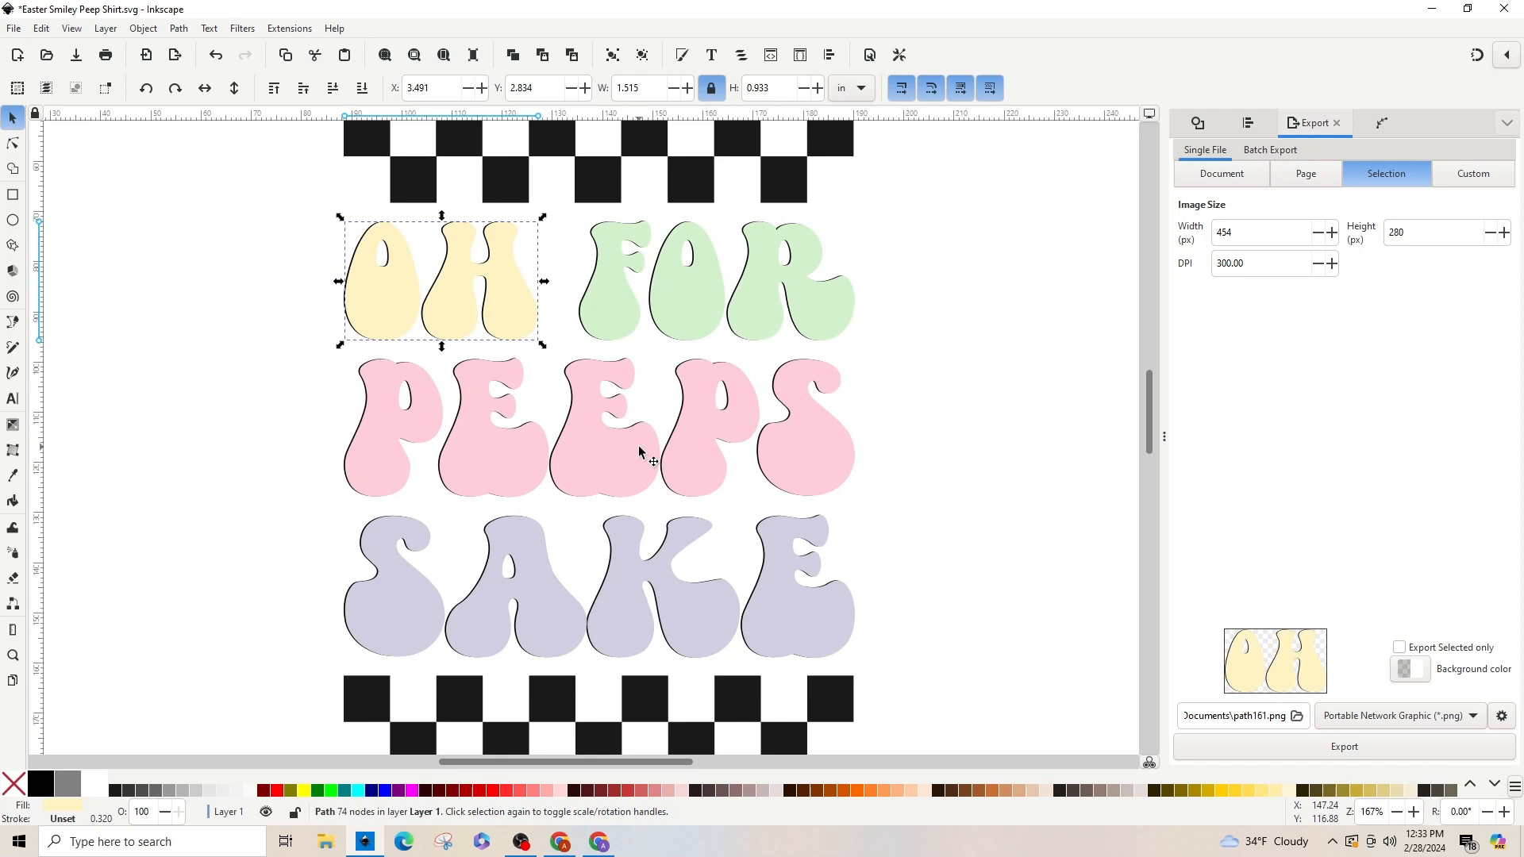
# Step: Inset the yellow "OH" and green "FOR" once each and nudge them so black outlines show evenly around the letters
pyautogui.hotkey('ctrl', '(')
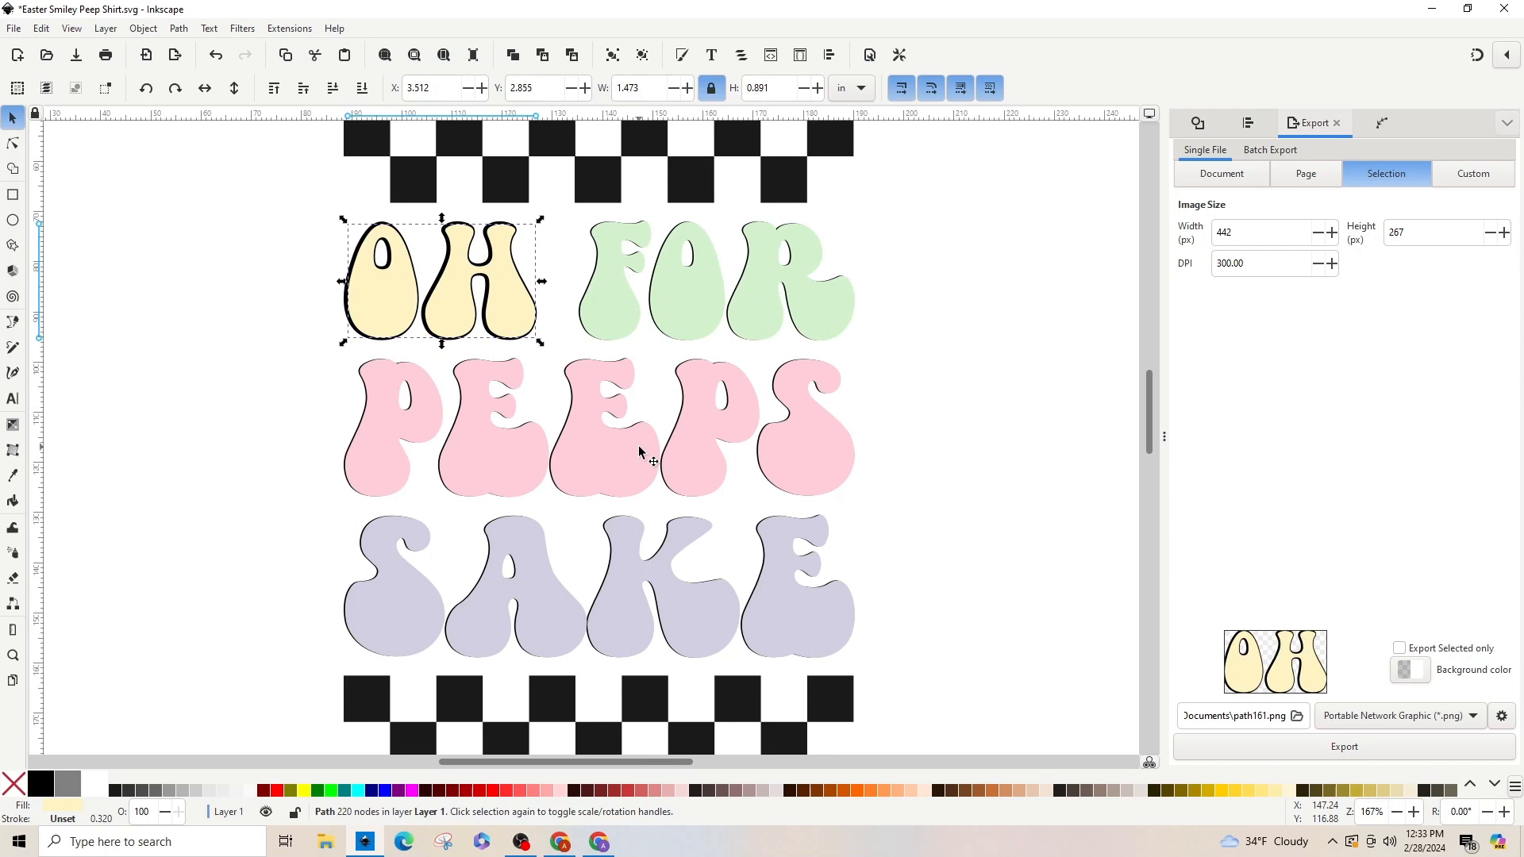
pyautogui.moveTo(501, 303); pyautogui.dragTo(499, 302)
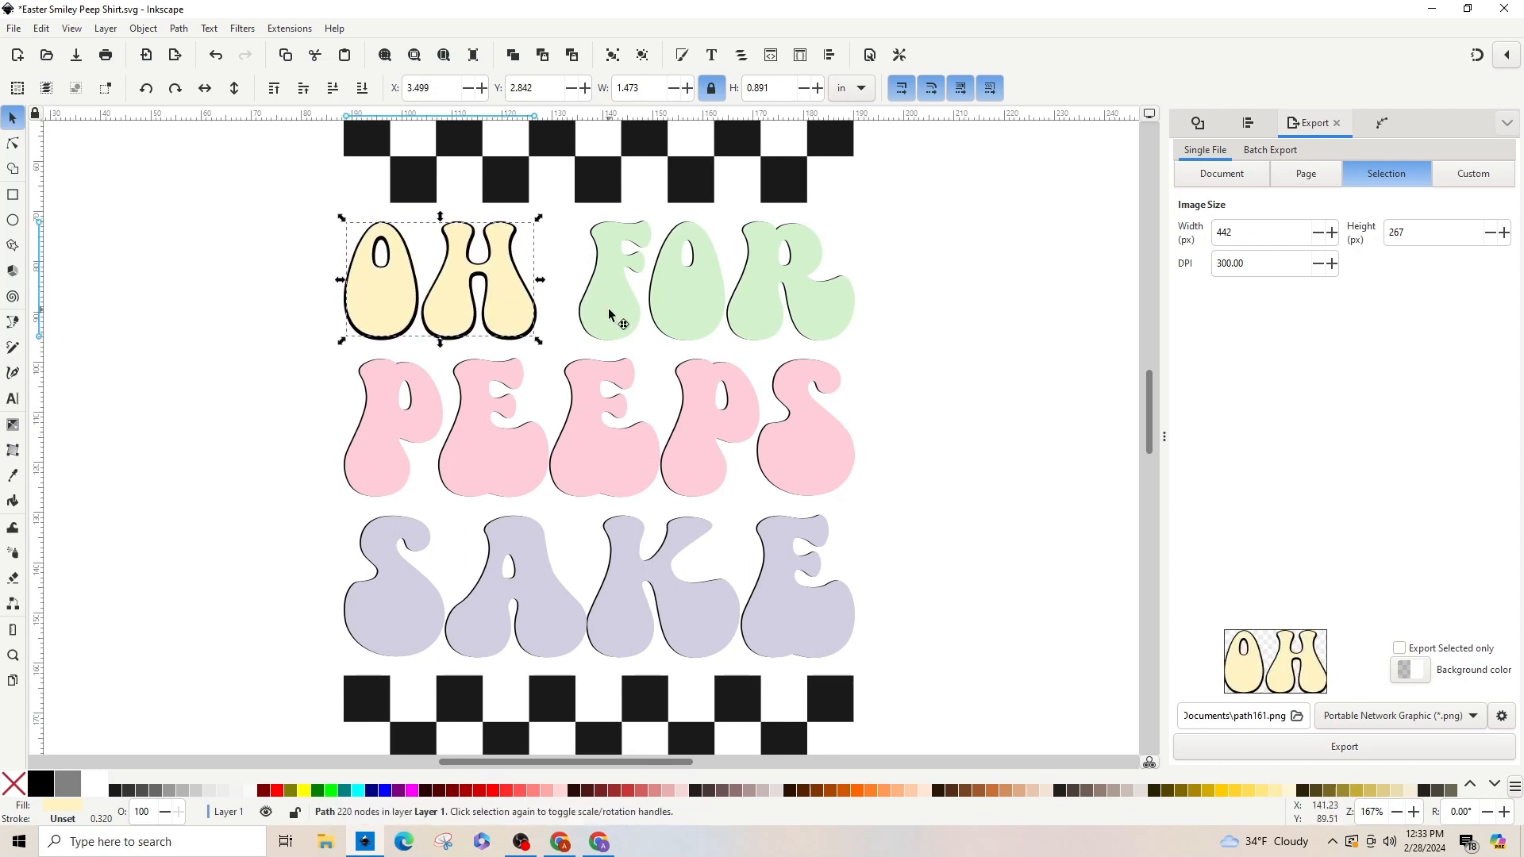
pyautogui.click(610, 315)
pyautogui.hotkey('ctrl', '(')
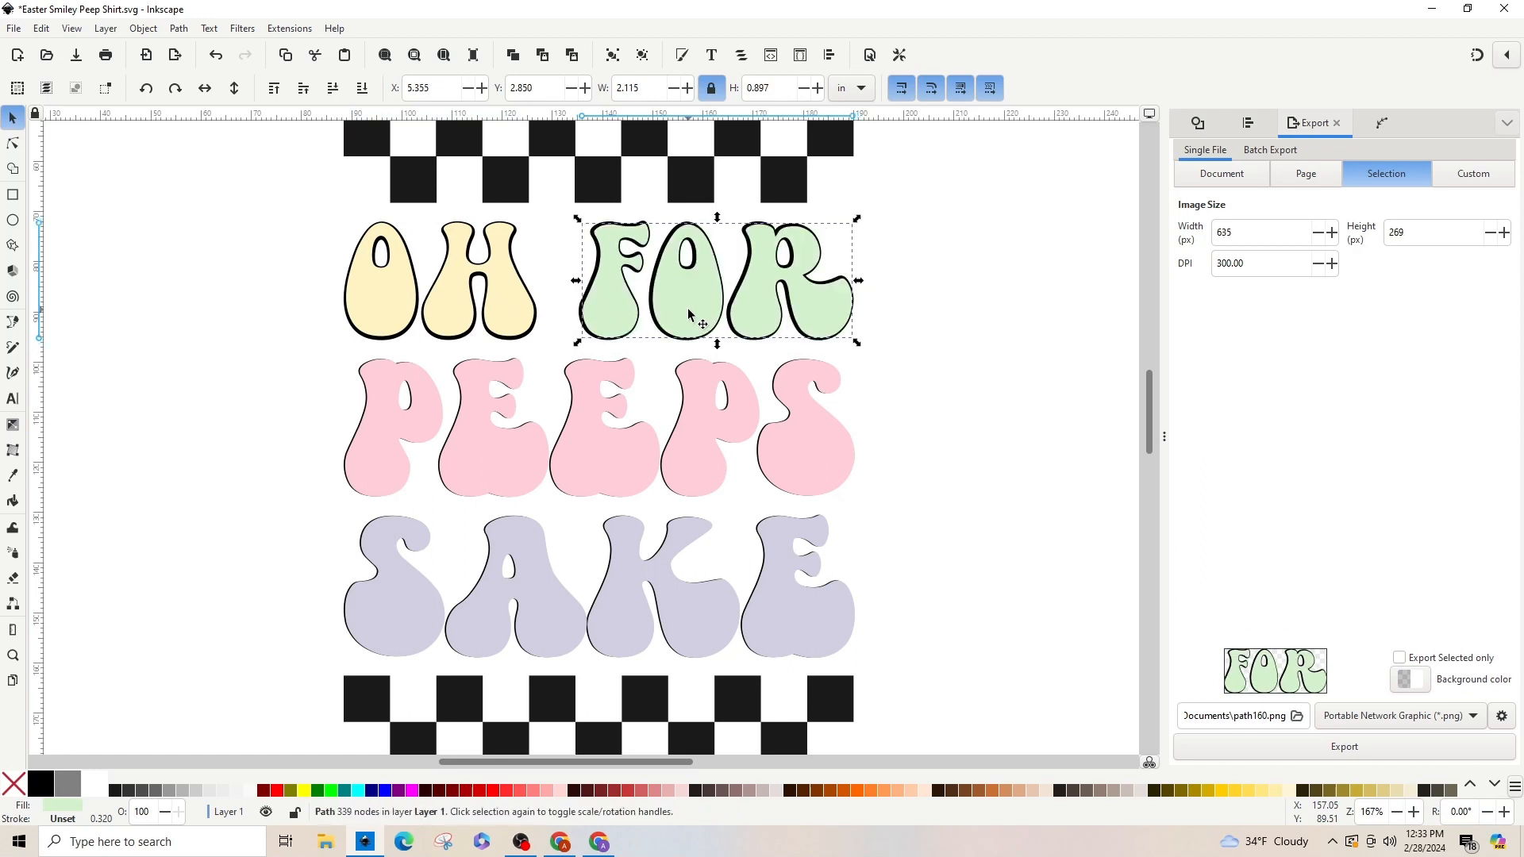
pyautogui.moveTo(688, 315); pyautogui.dragTo(686, 314)
# Step: Inset the pink "PEEPS" and lavender "SAKE" once each, nudging "PEEPS" to even out its black outline
pyautogui.click(471, 459)
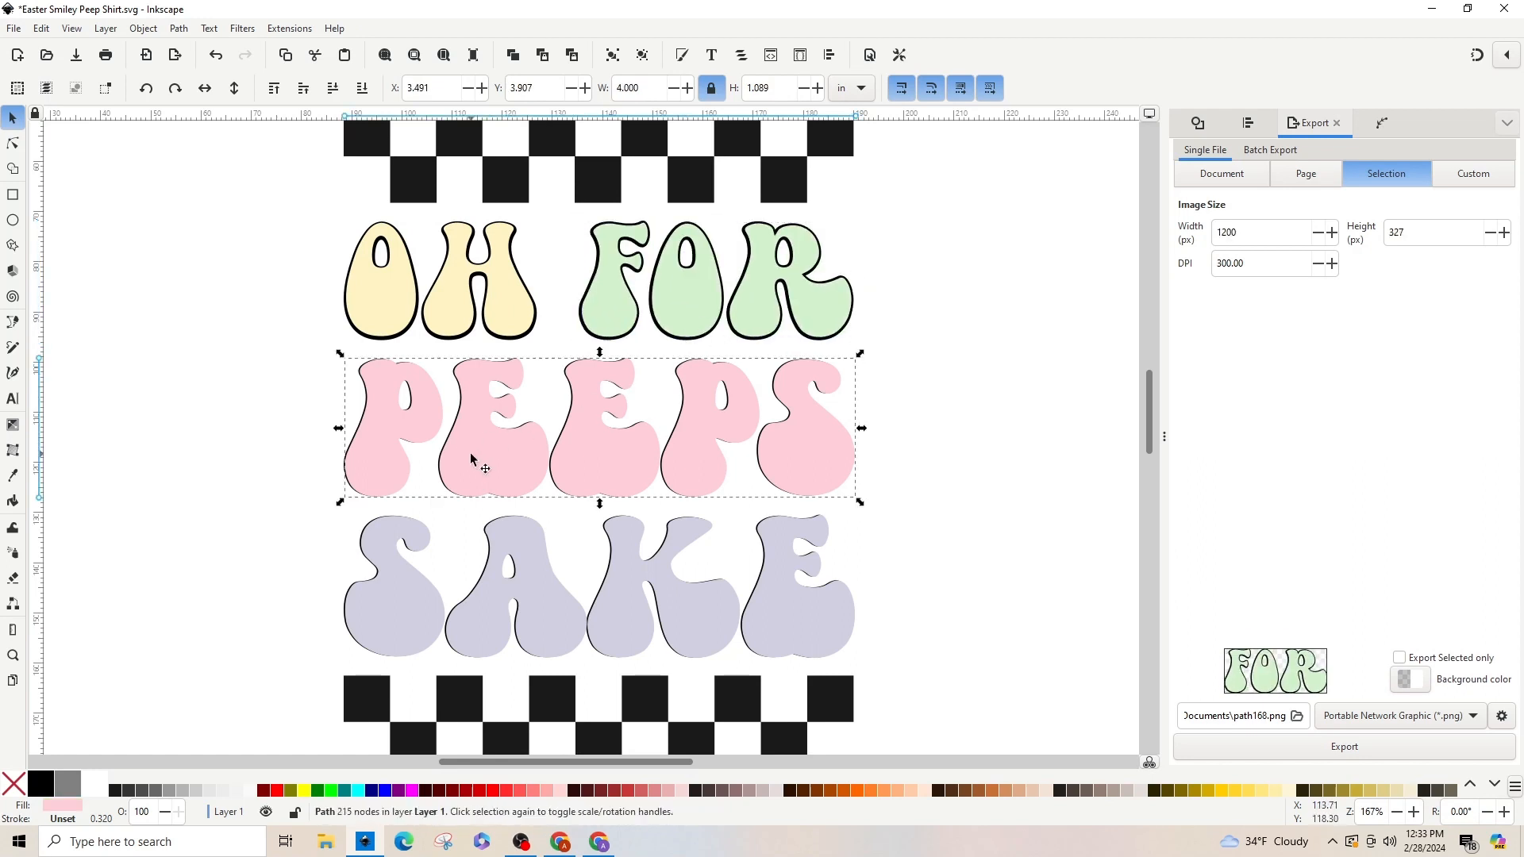
pyautogui.hotkey('ctrl', '(')
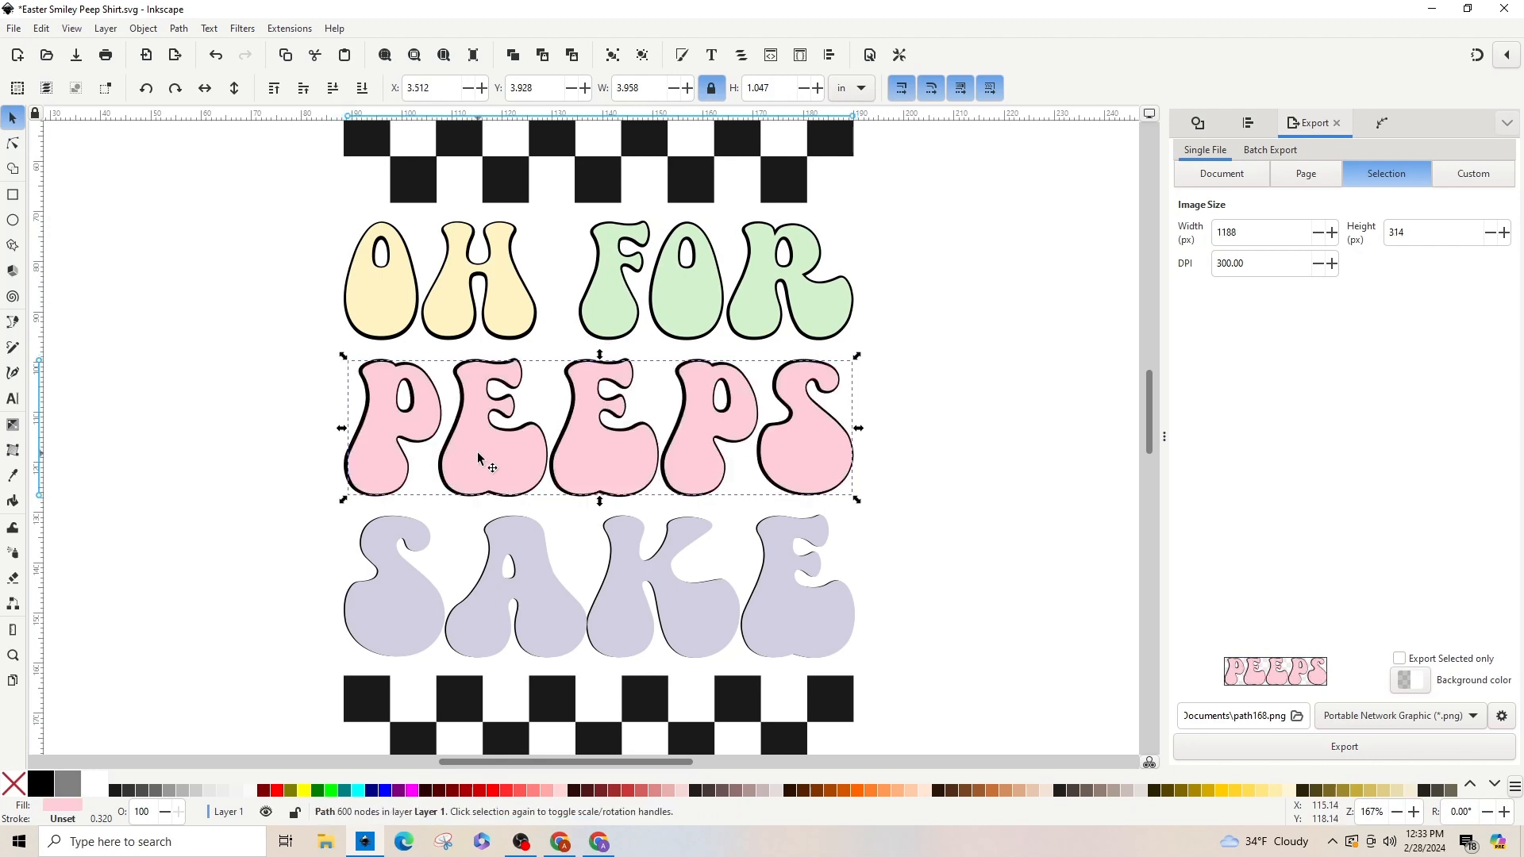
pyautogui.moveTo(478, 458); pyautogui.dragTo(478, 458)
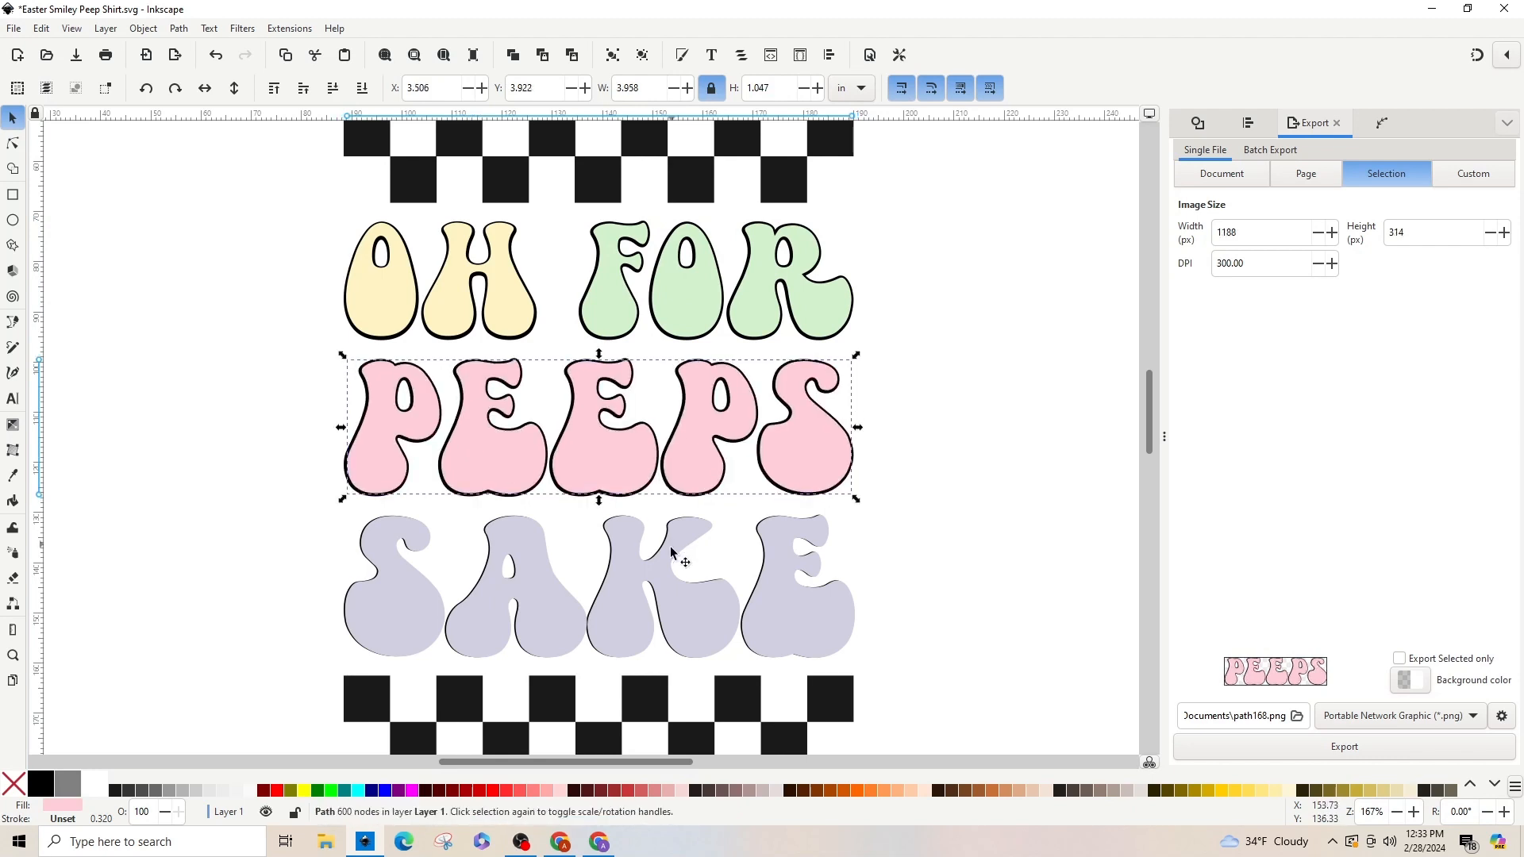
pyautogui.click(564, 641)
pyautogui.hotkey('ctrl', '(')
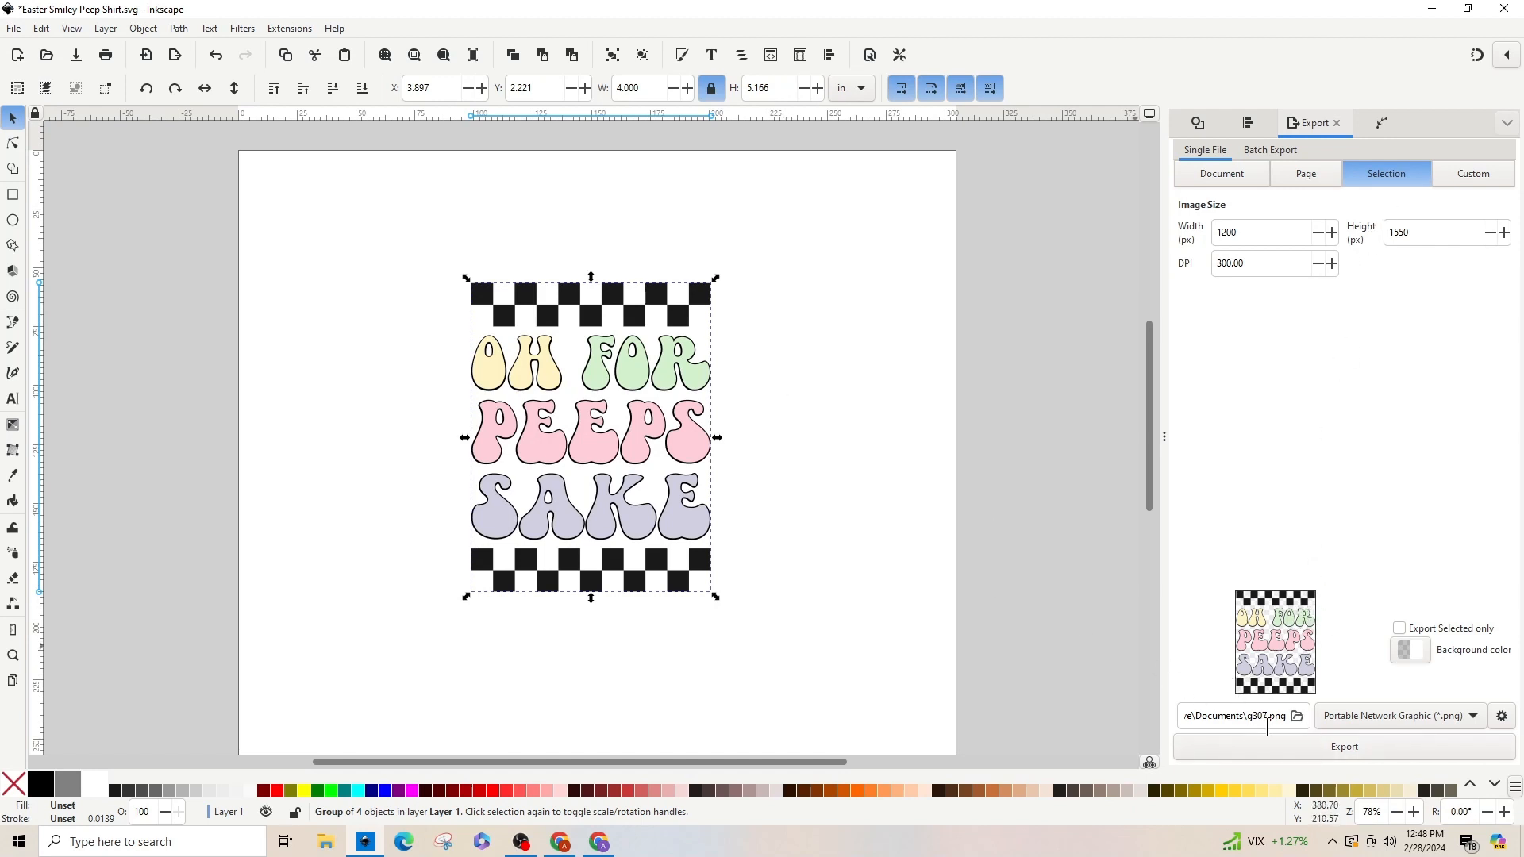
# Step: Export the selected coloured design to Documents as a PNG named OH FOR PEEPS SAKE COLOR
pyautogui.click(1298, 716)
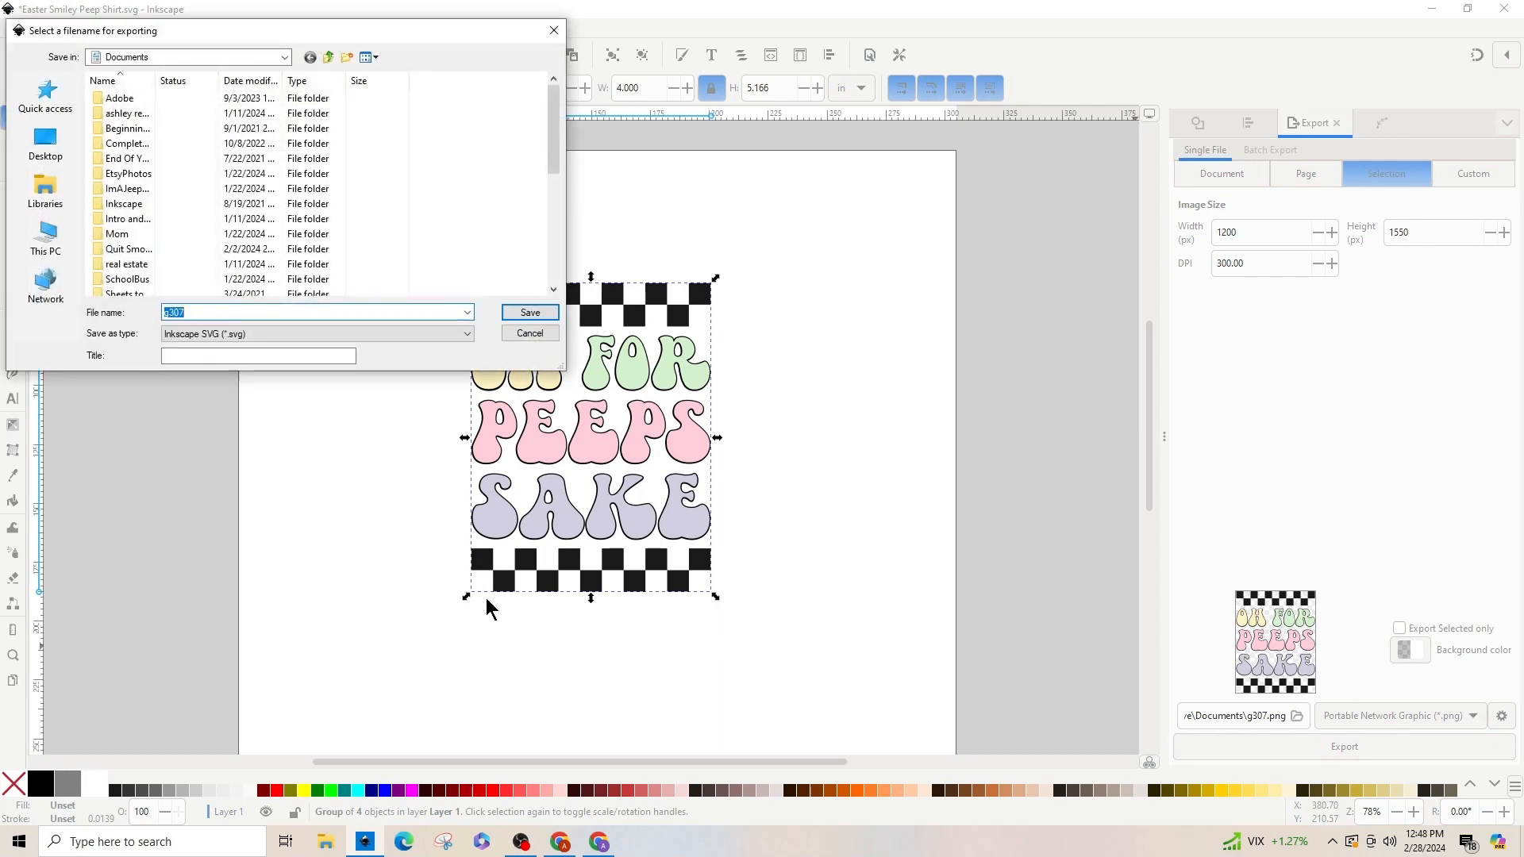
pyautogui.write('OH FOR PEEP')
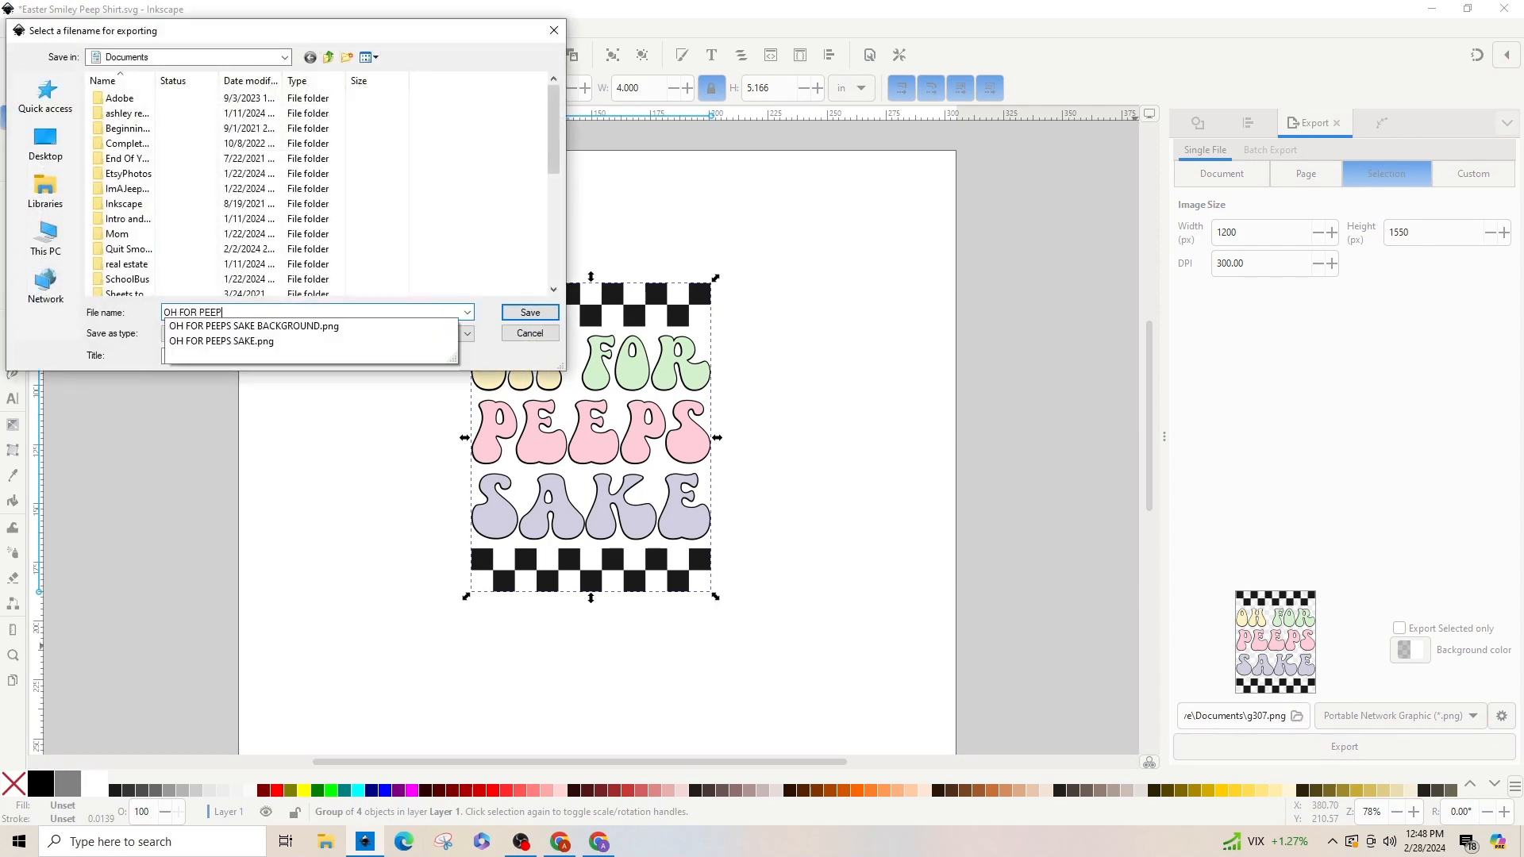
pyautogui.write('S SAKE COLOR')
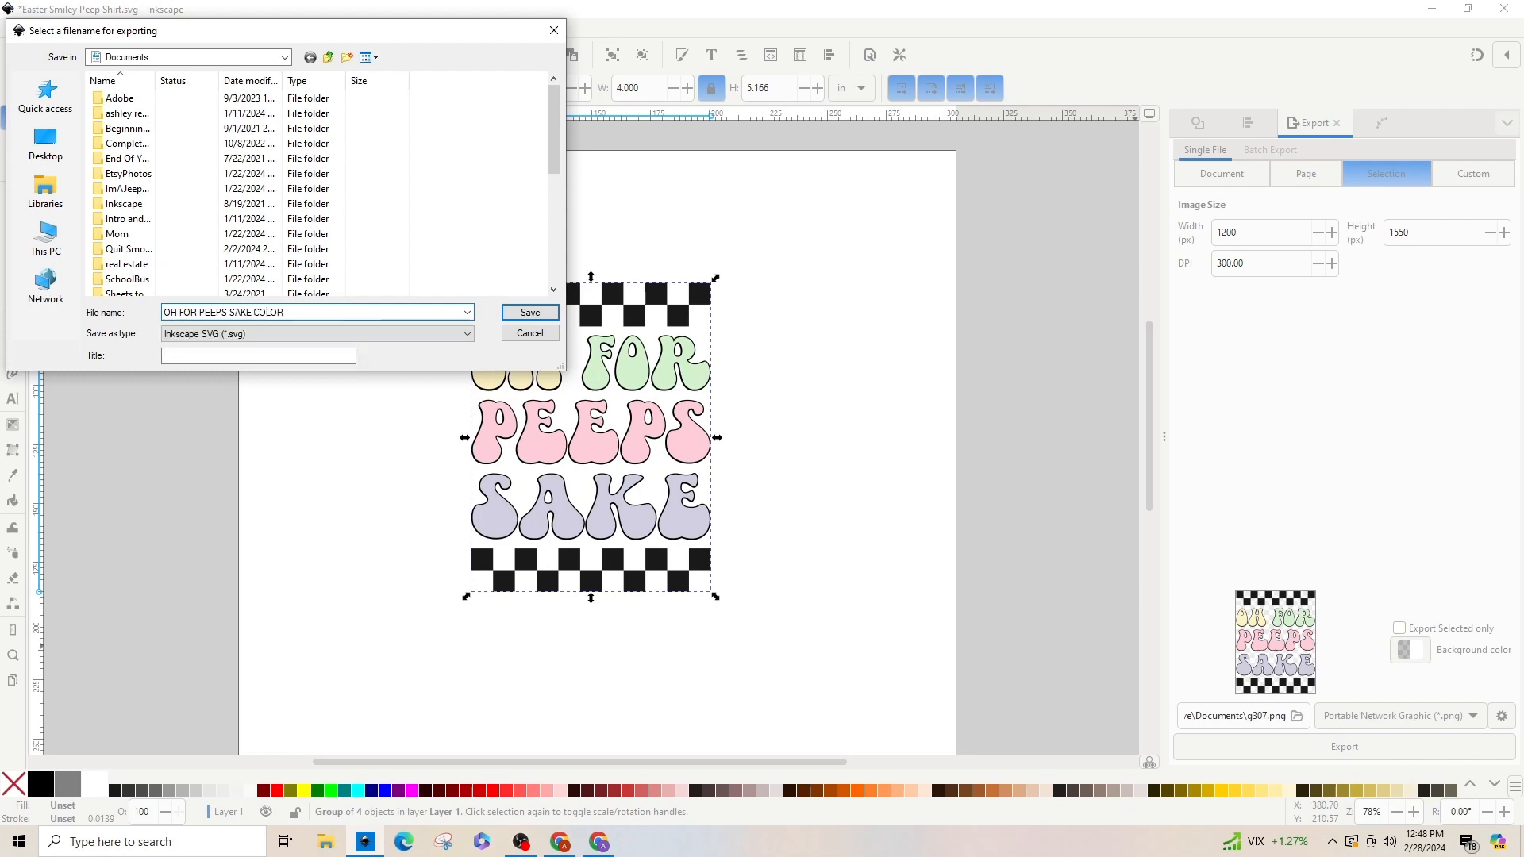
pyautogui.press('Tab')
pyautogui.hotkey('alt', 'Down')
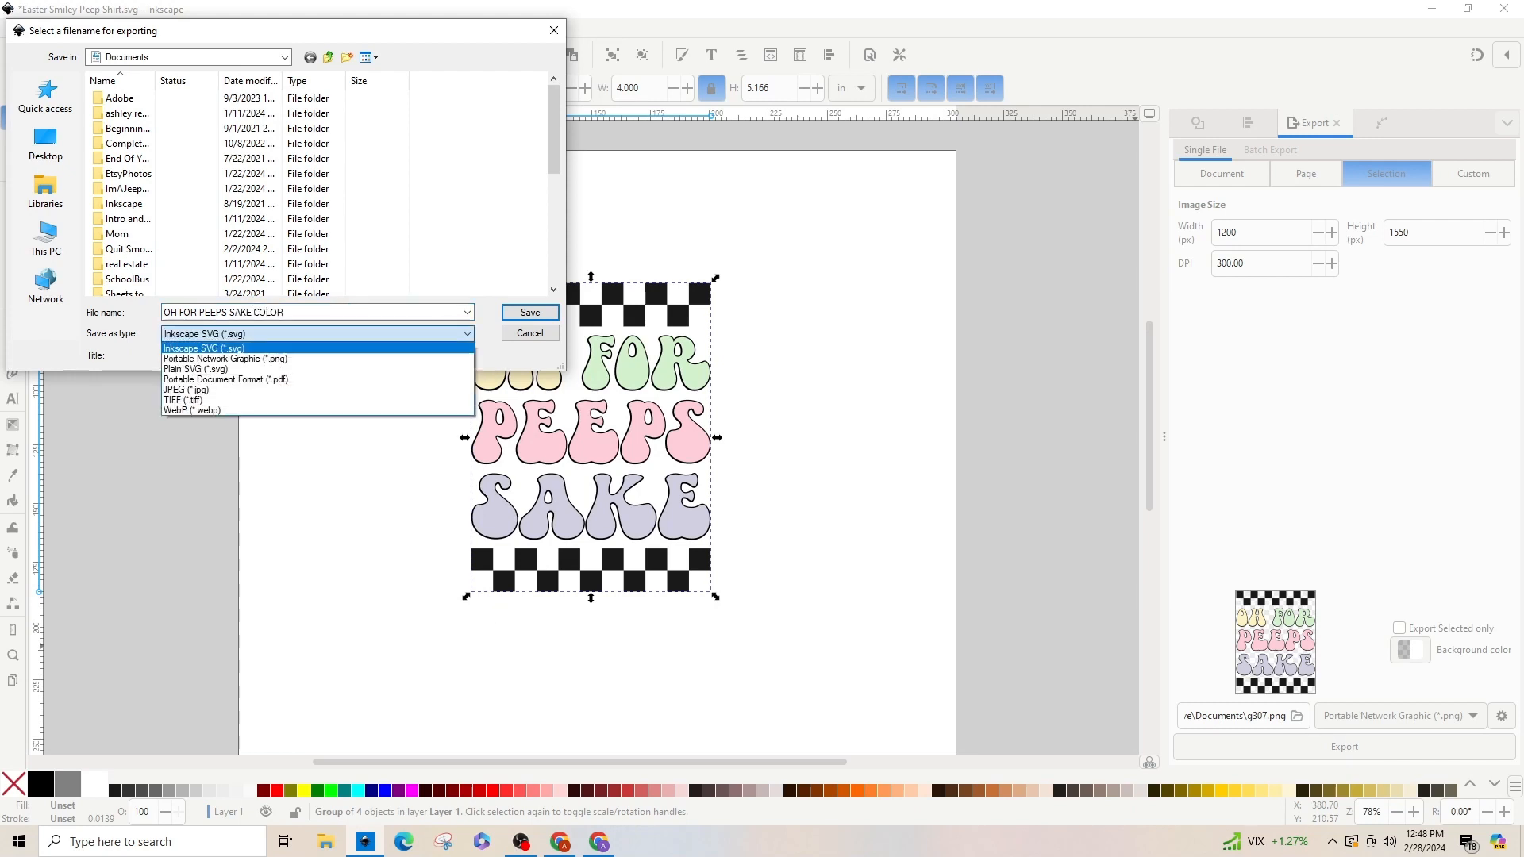
pyautogui.press('Down')
pyautogui.press('Return')
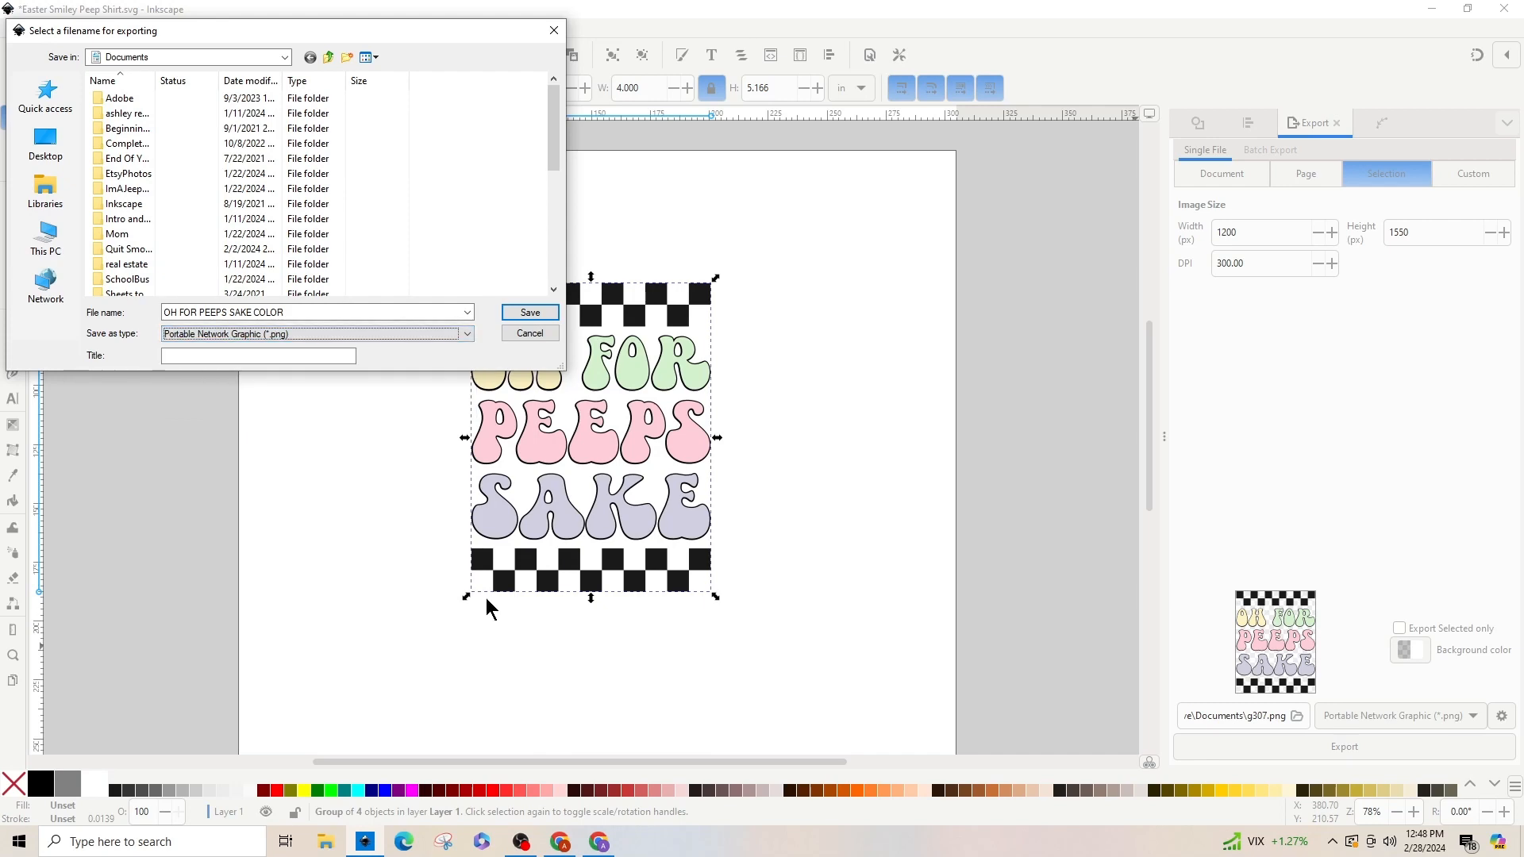
pyautogui.press('Return')
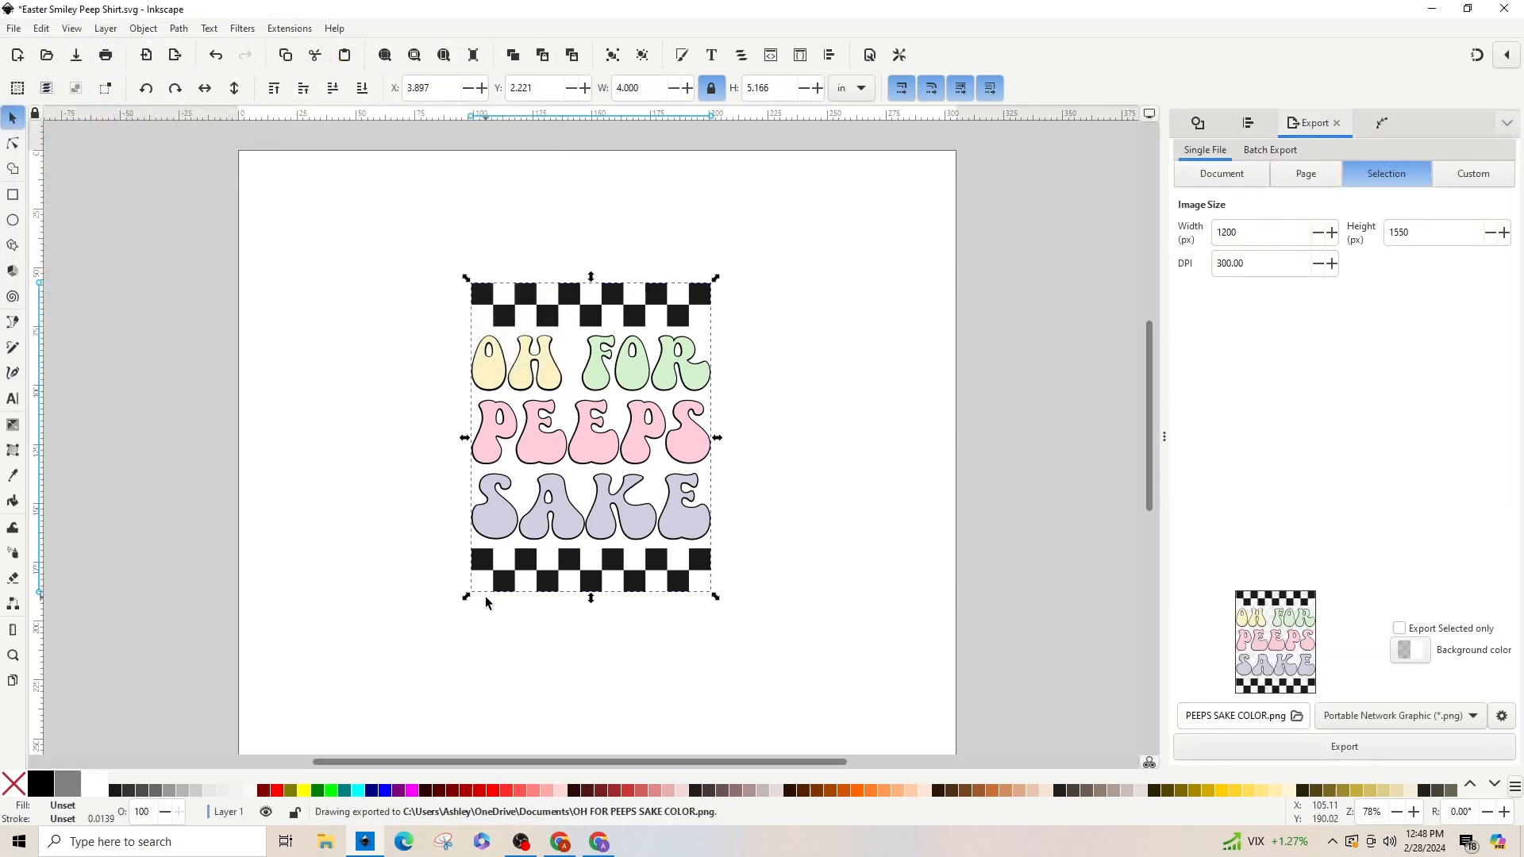
# Step: Delete the coloured text group, keeping the black text and checkerboard strips
pyautogui.click(885, 488)
pyautogui.click(652, 380)
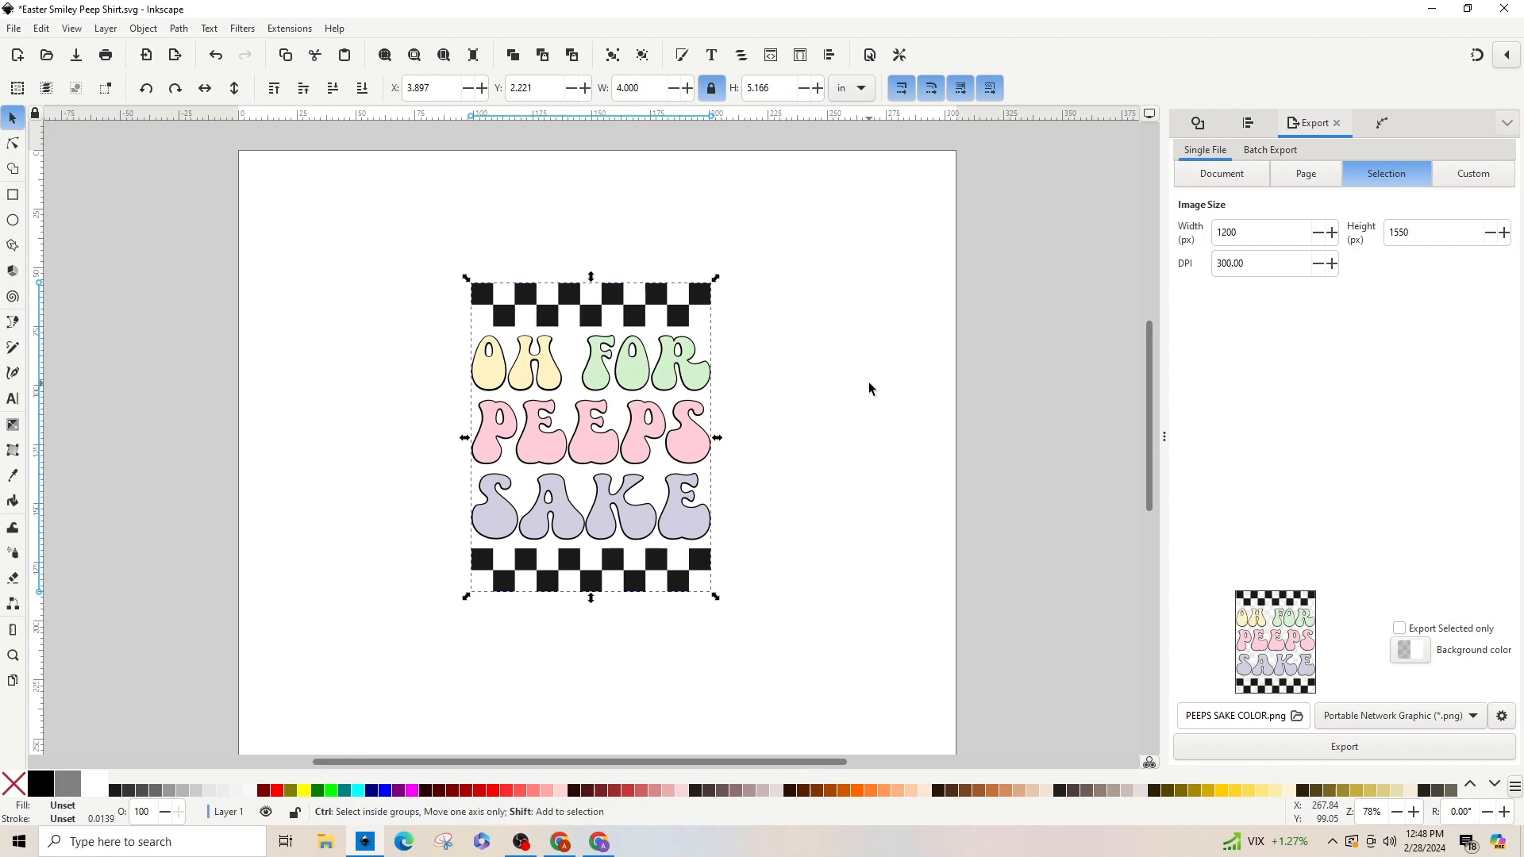
pyautogui.click(868, 387)
pyautogui.click(699, 366)
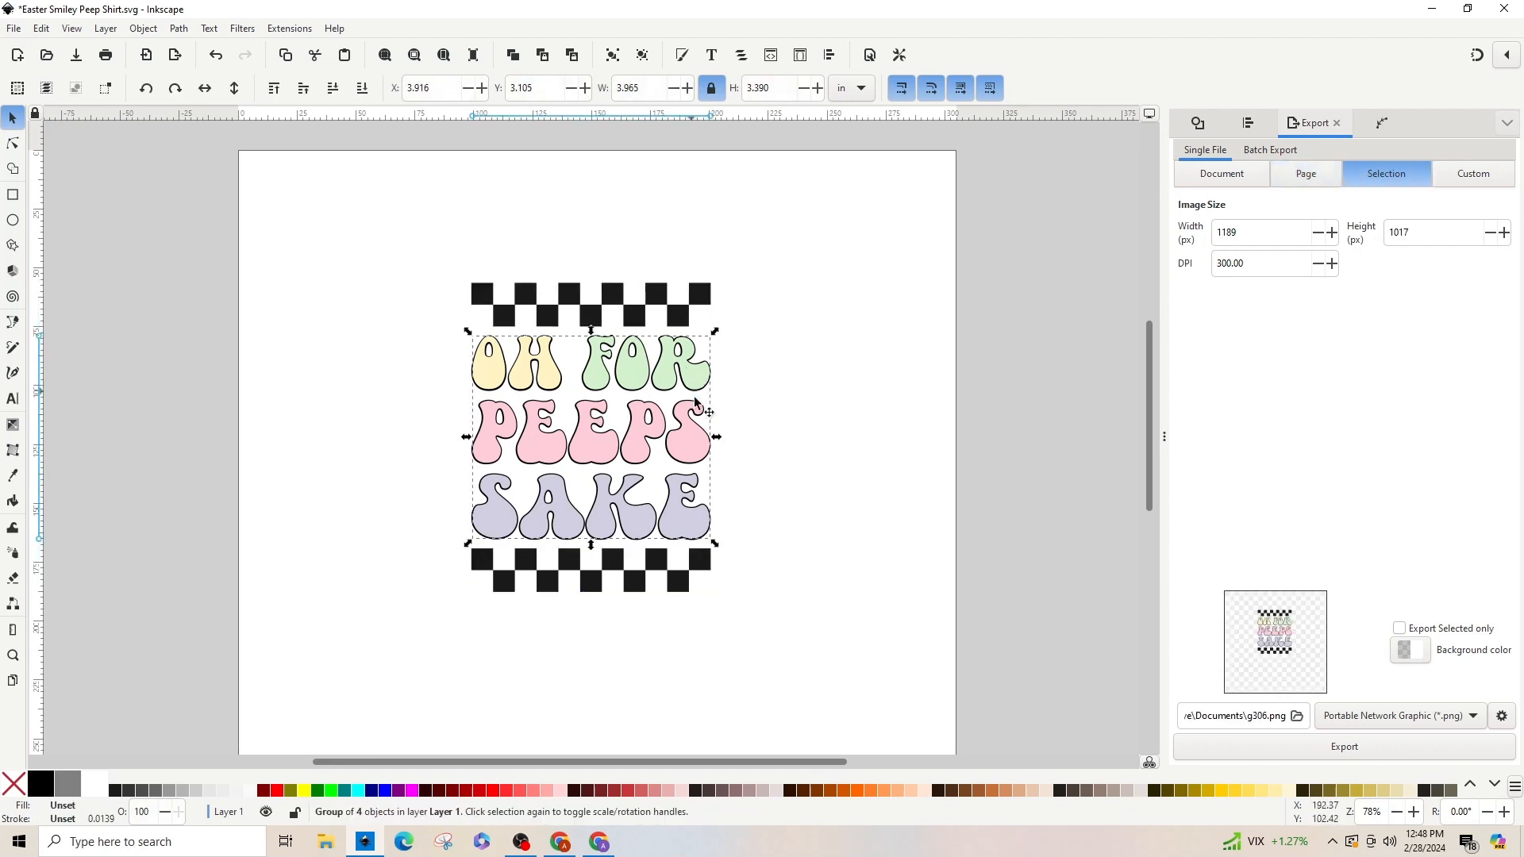
pyautogui.press('Delete')
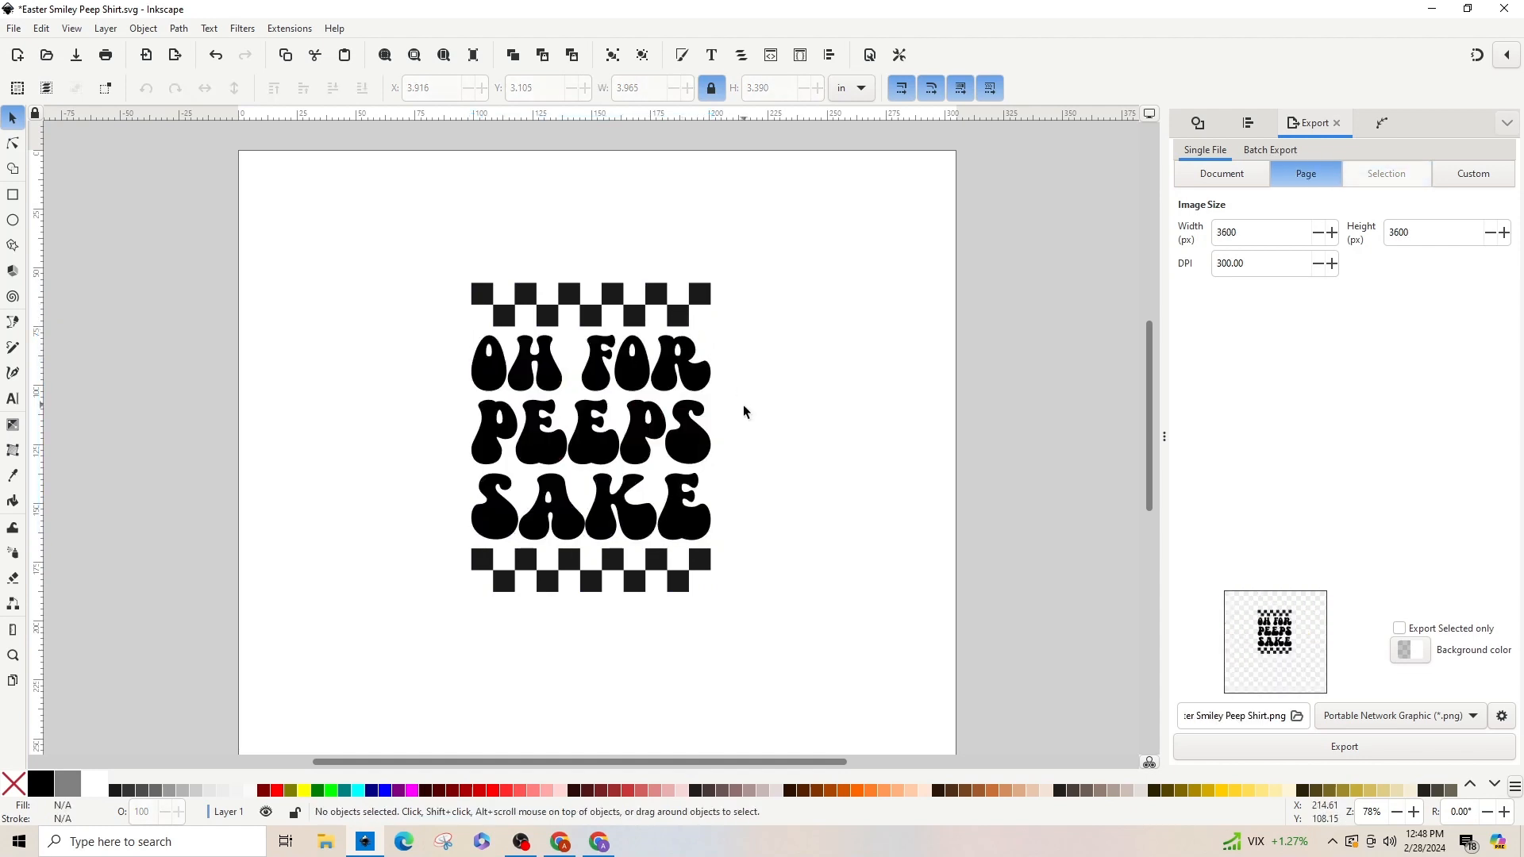
# Step: Export the whole black design as a PNG named OH FOR PEEPS SAKE BACKGROUND, replacing the existing file, and delete it from the page
pyautogui.click(697, 405)
pyautogui.moveTo(426, 241); pyautogui.dragTo(773, 622)
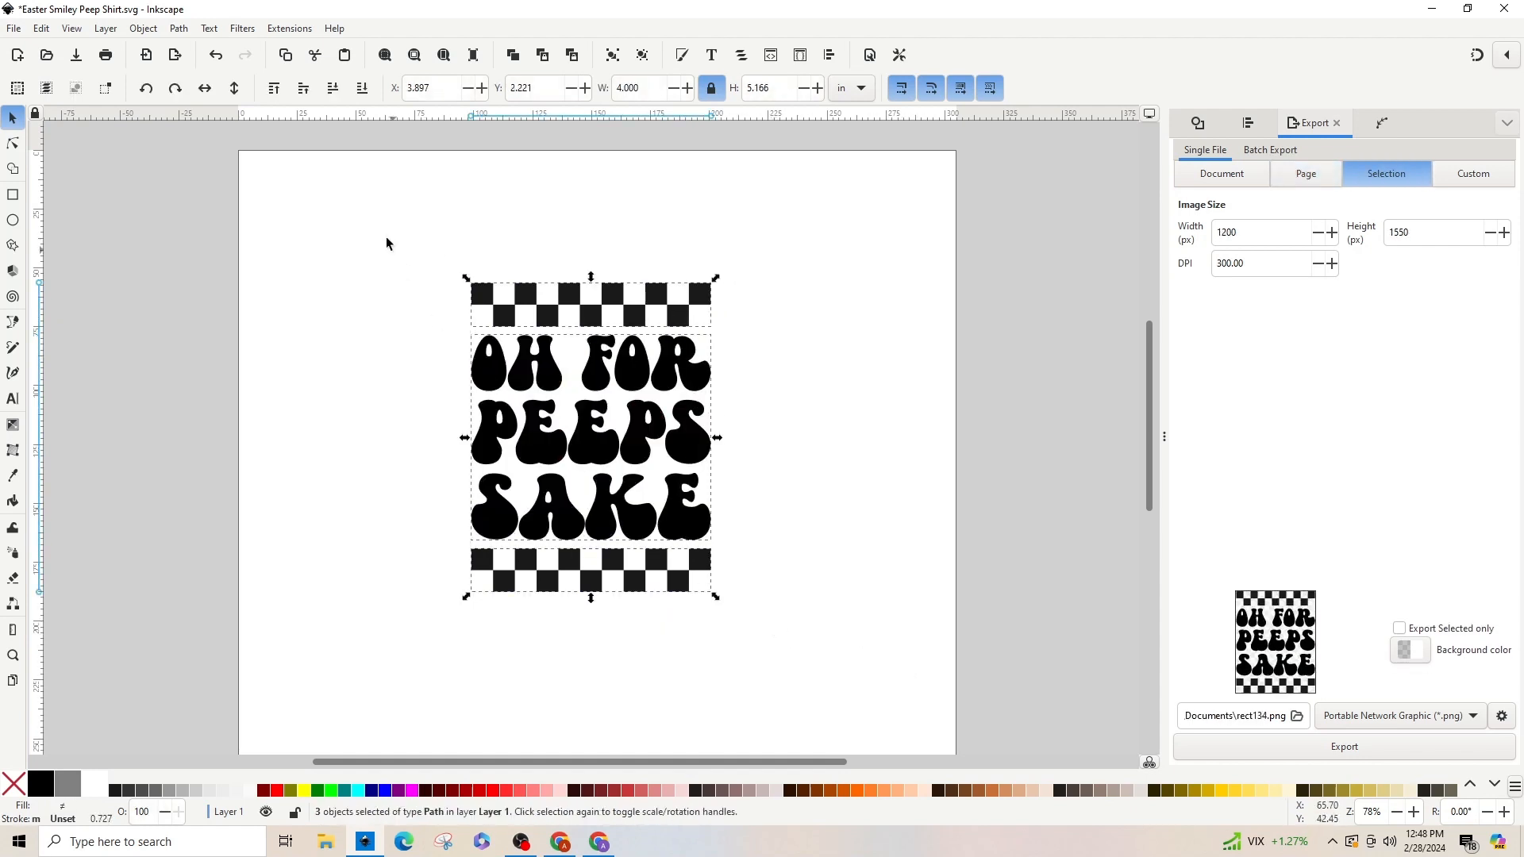
pyautogui.moveTo(415, 231); pyautogui.dragTo(799, 666)
pyautogui.click(1298, 716)
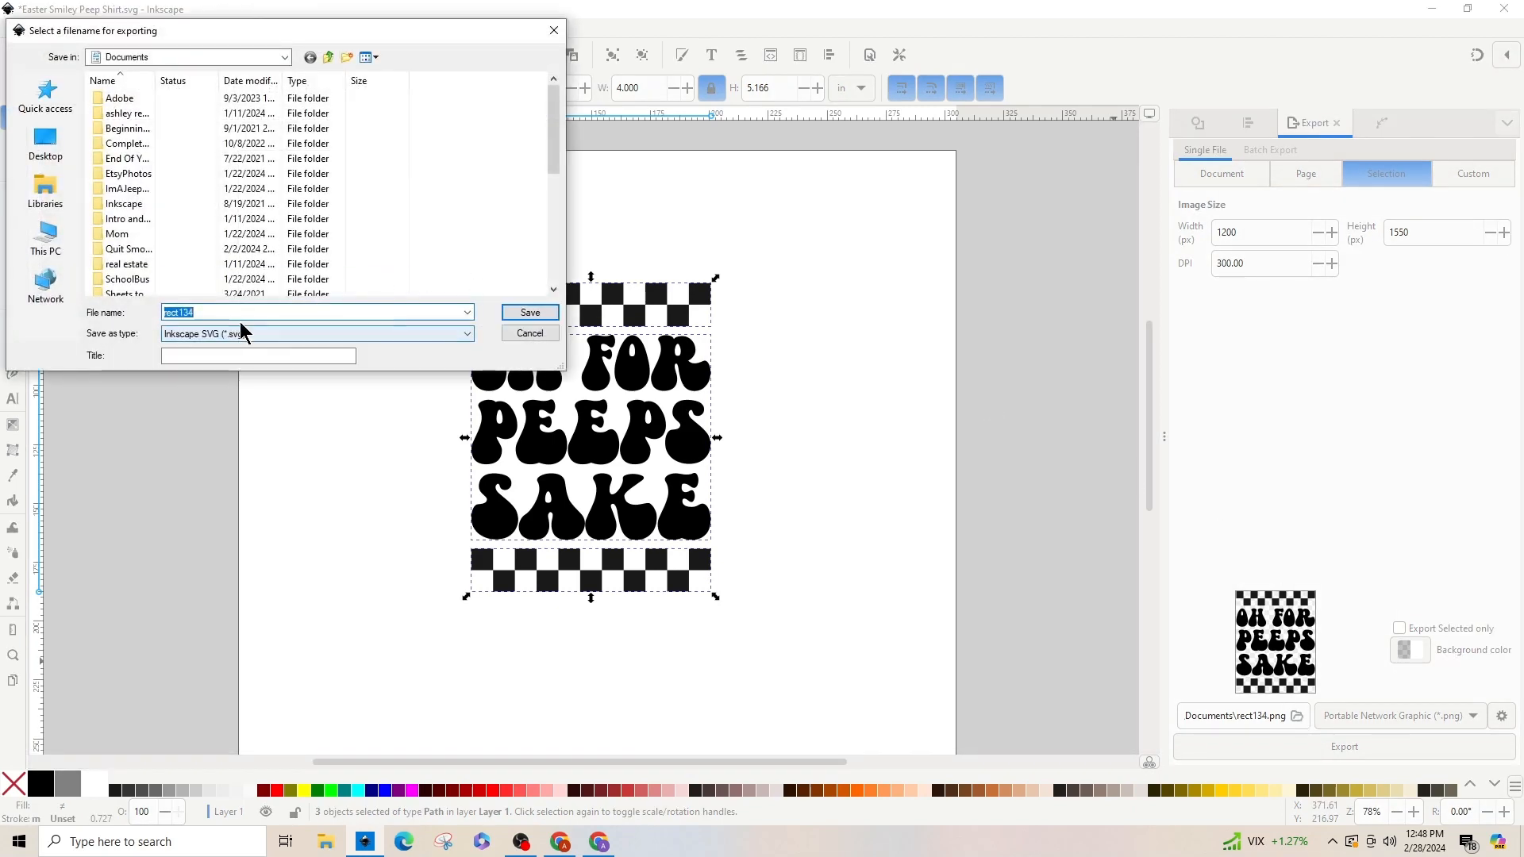
pyautogui.write('OH FOR PEEP')
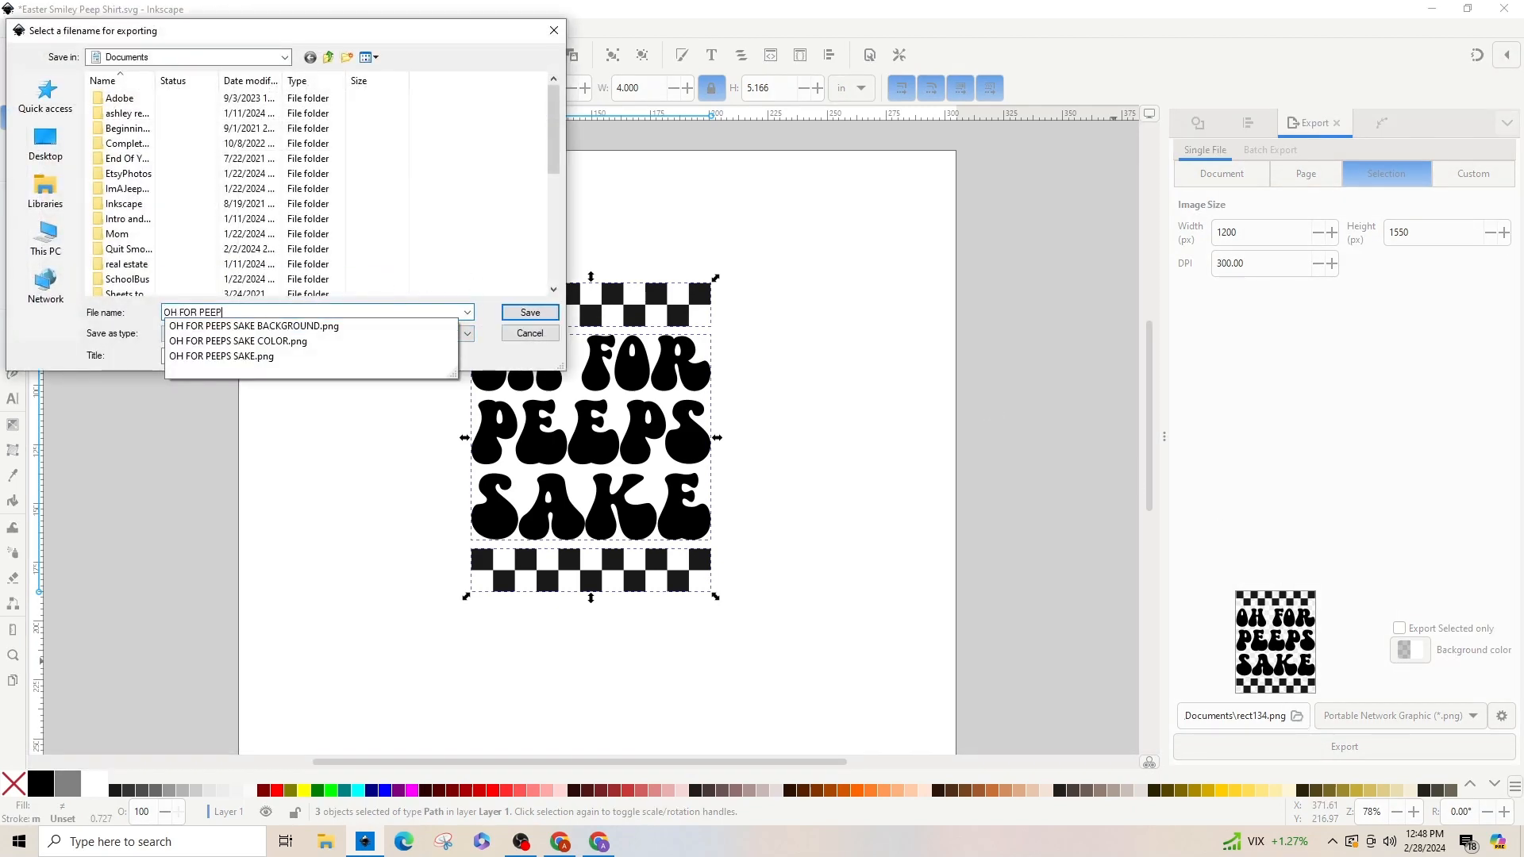
pyautogui.write('S SAKE')
pyautogui.press('Down')
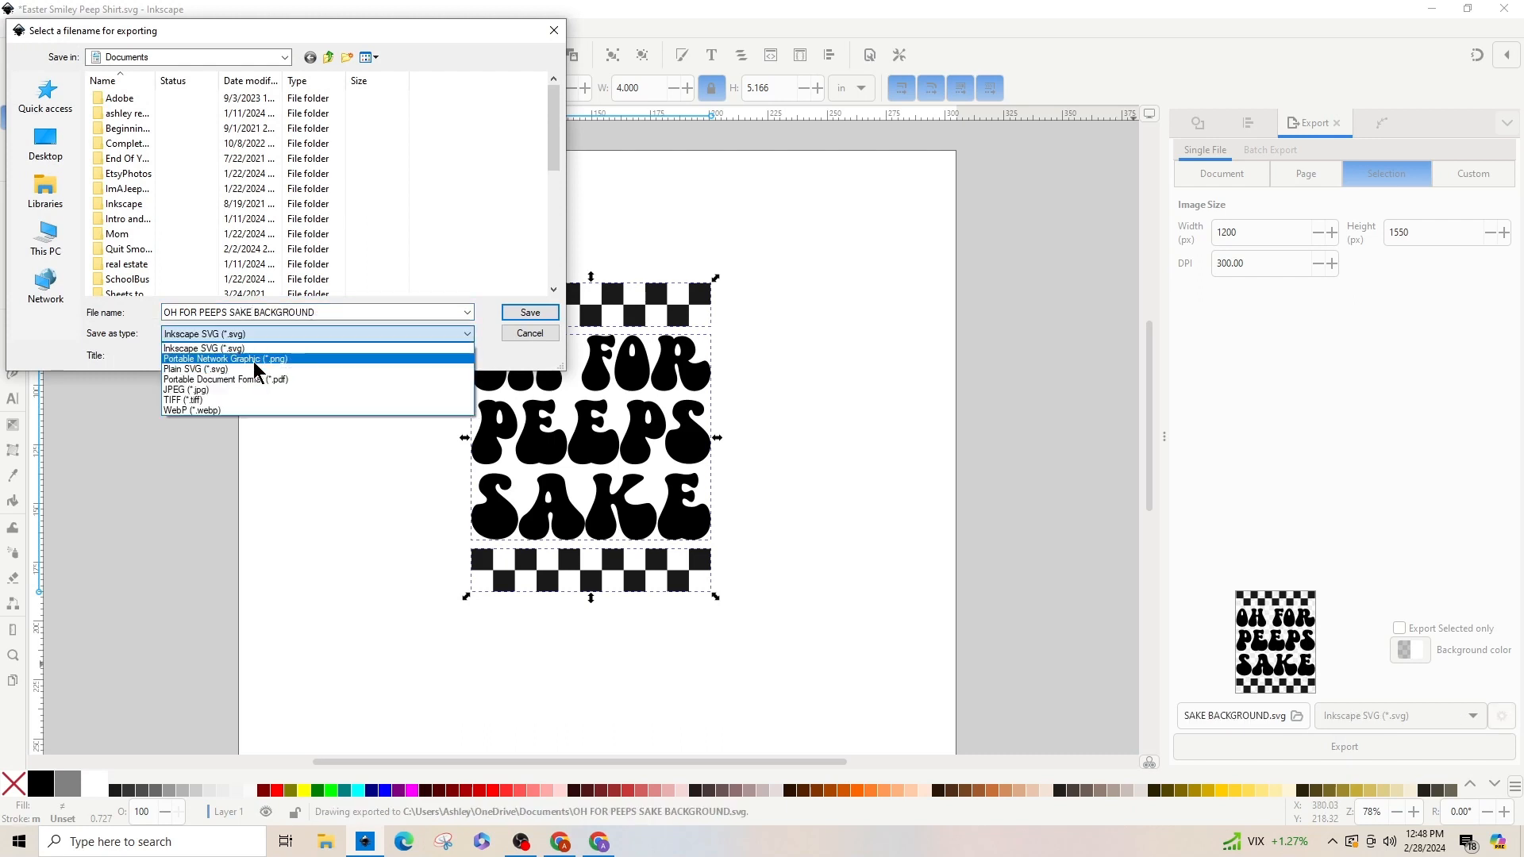
pyautogui.click(252, 359)
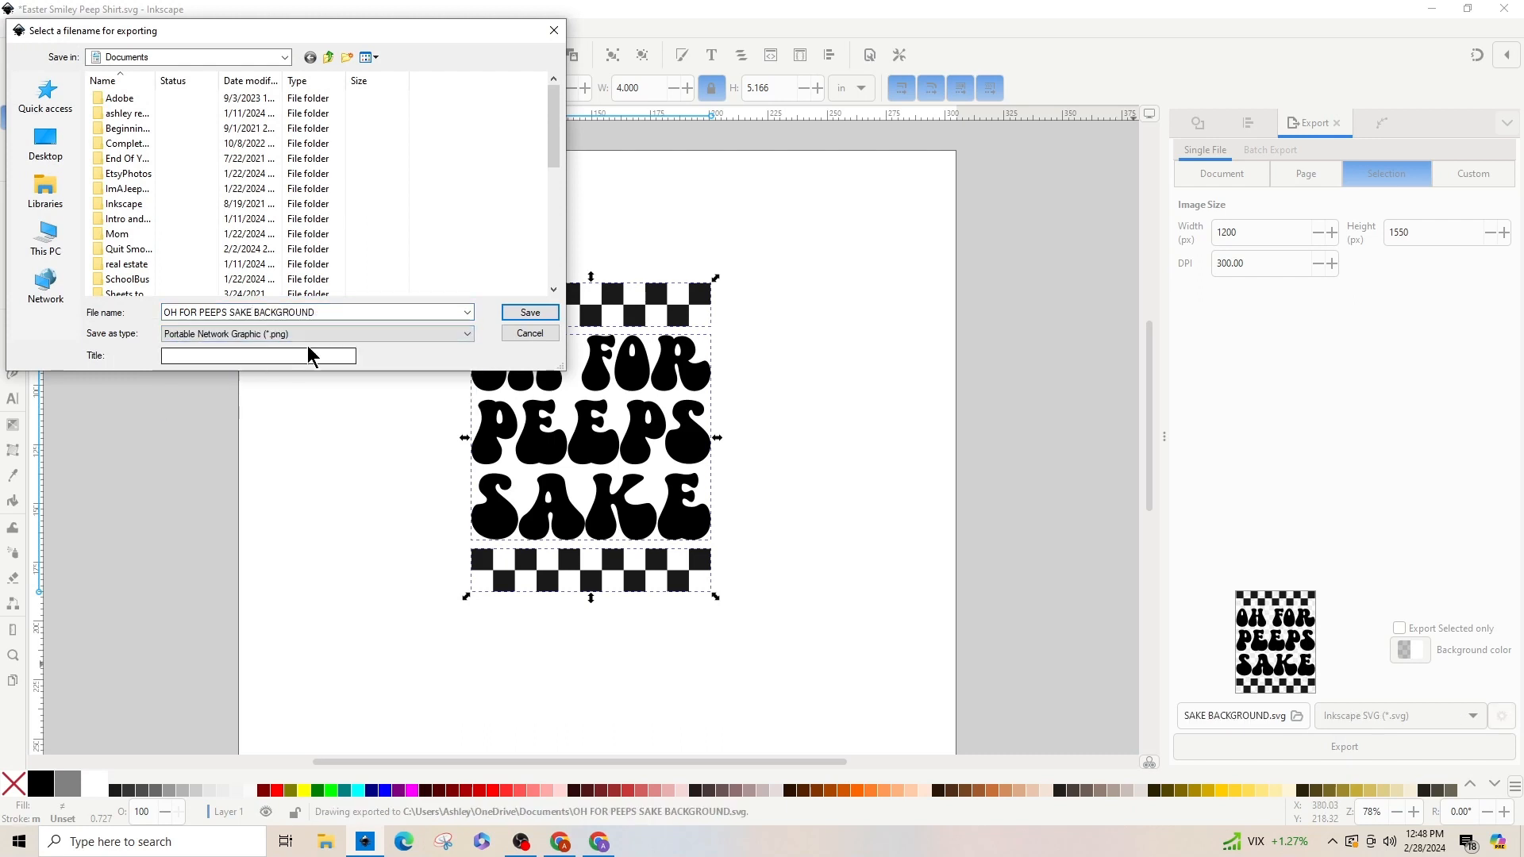
pyautogui.click(517, 322)
pyautogui.click(896, 495)
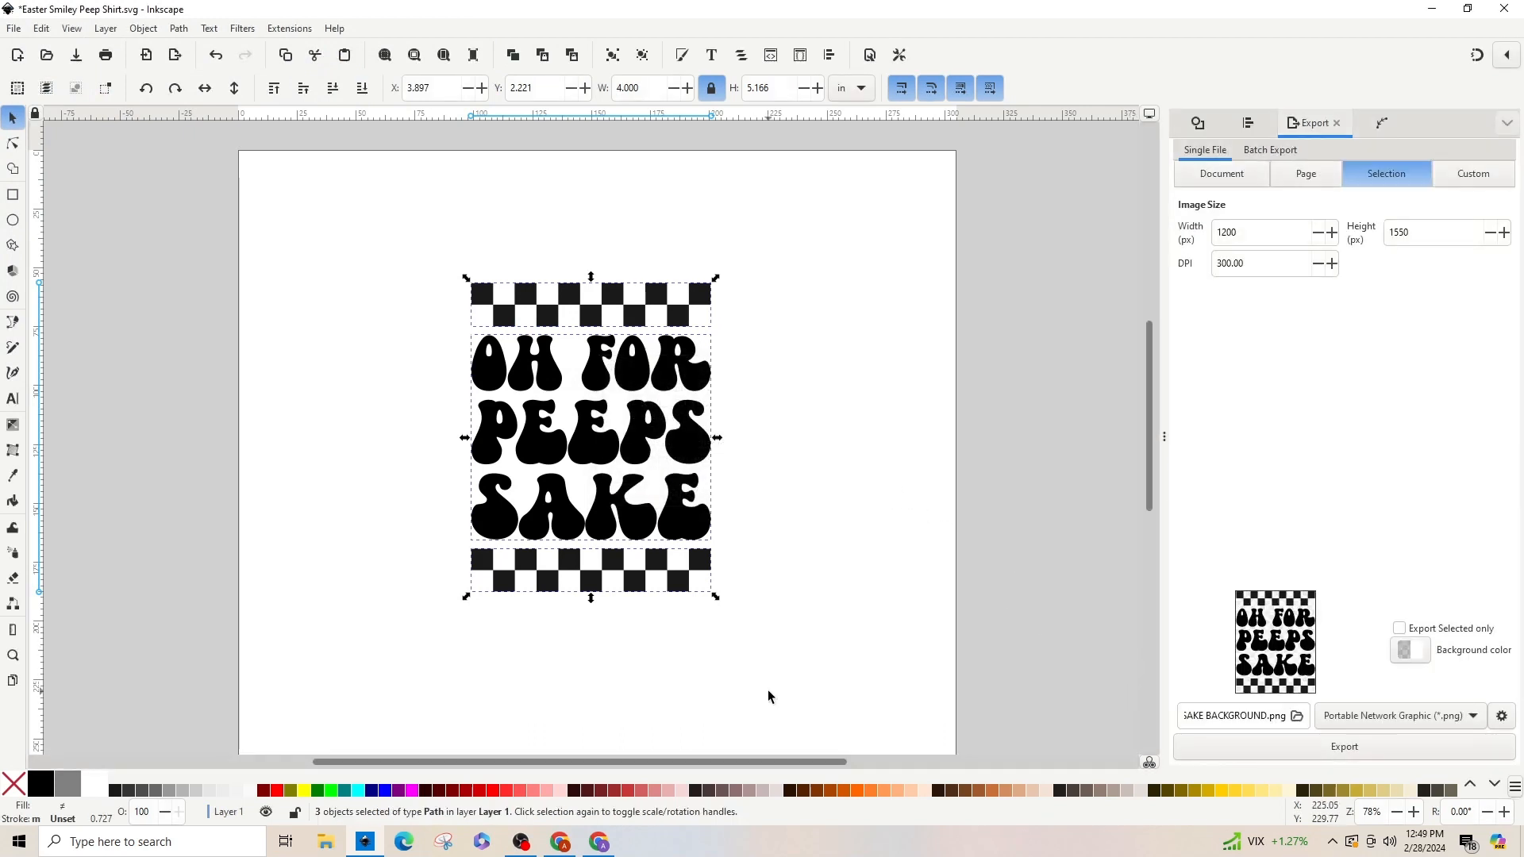
pyautogui.press('Delete')
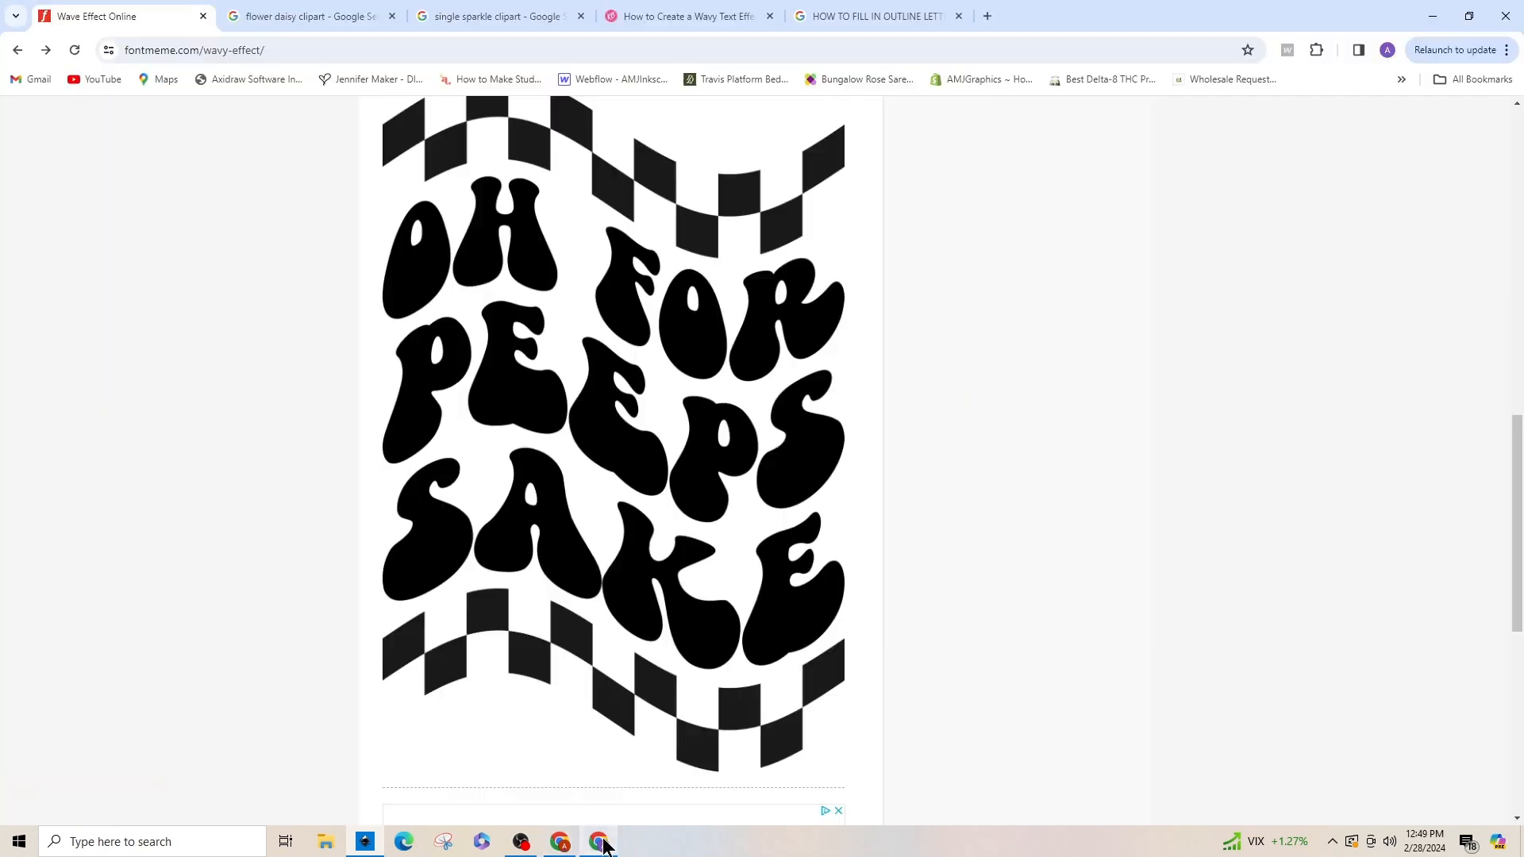
# Step: Switch to the Font Meme Wavy Effect page in Chrome and upload OH FOR PEEPS SAKE BACKGROUND.png
pyautogui.click(603, 849)
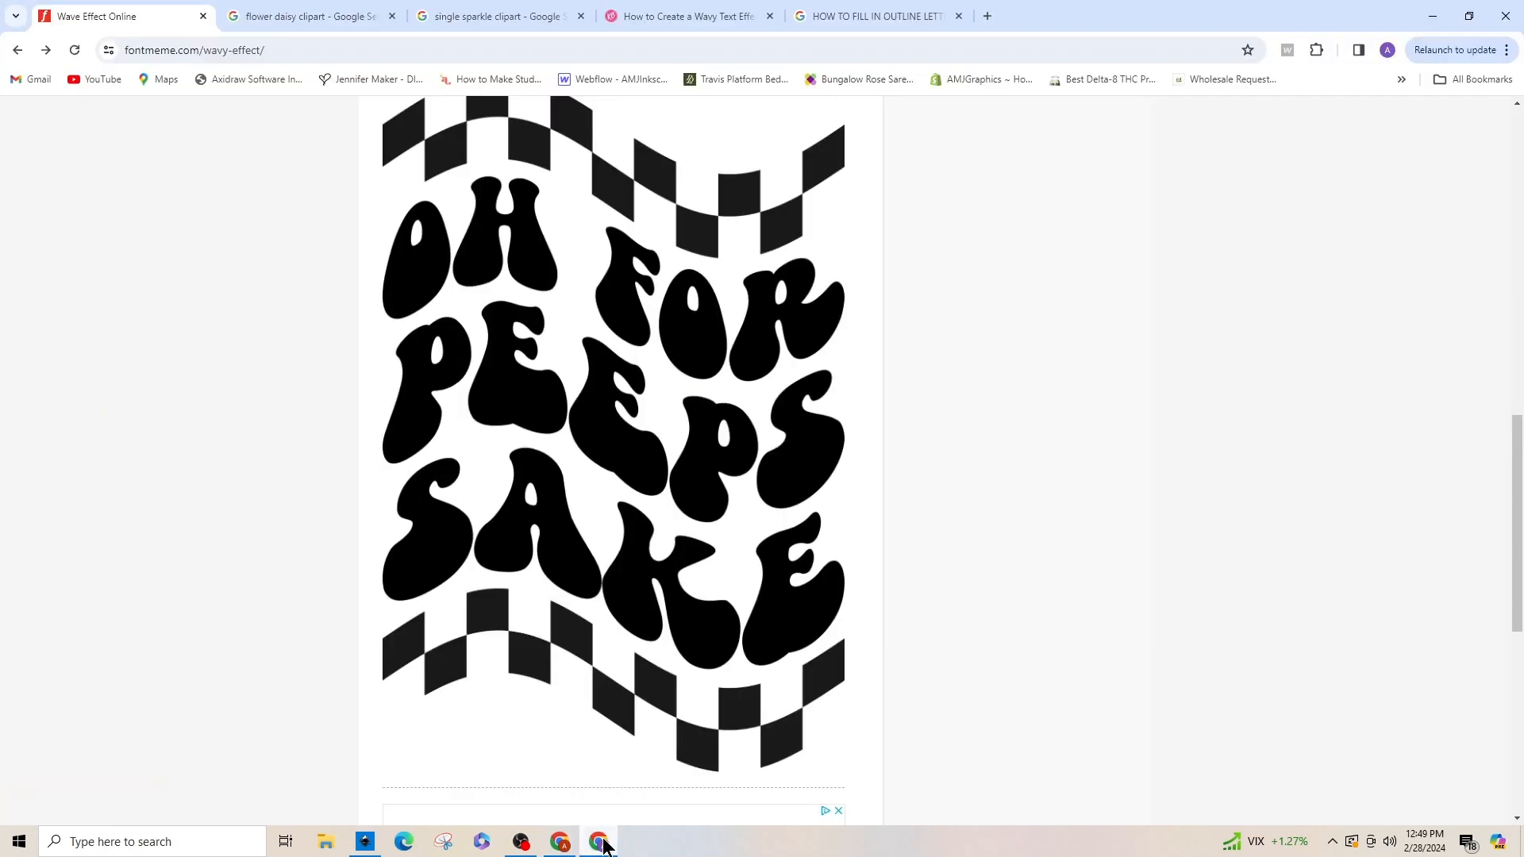
pyautogui.scroll(10, 355, 258)
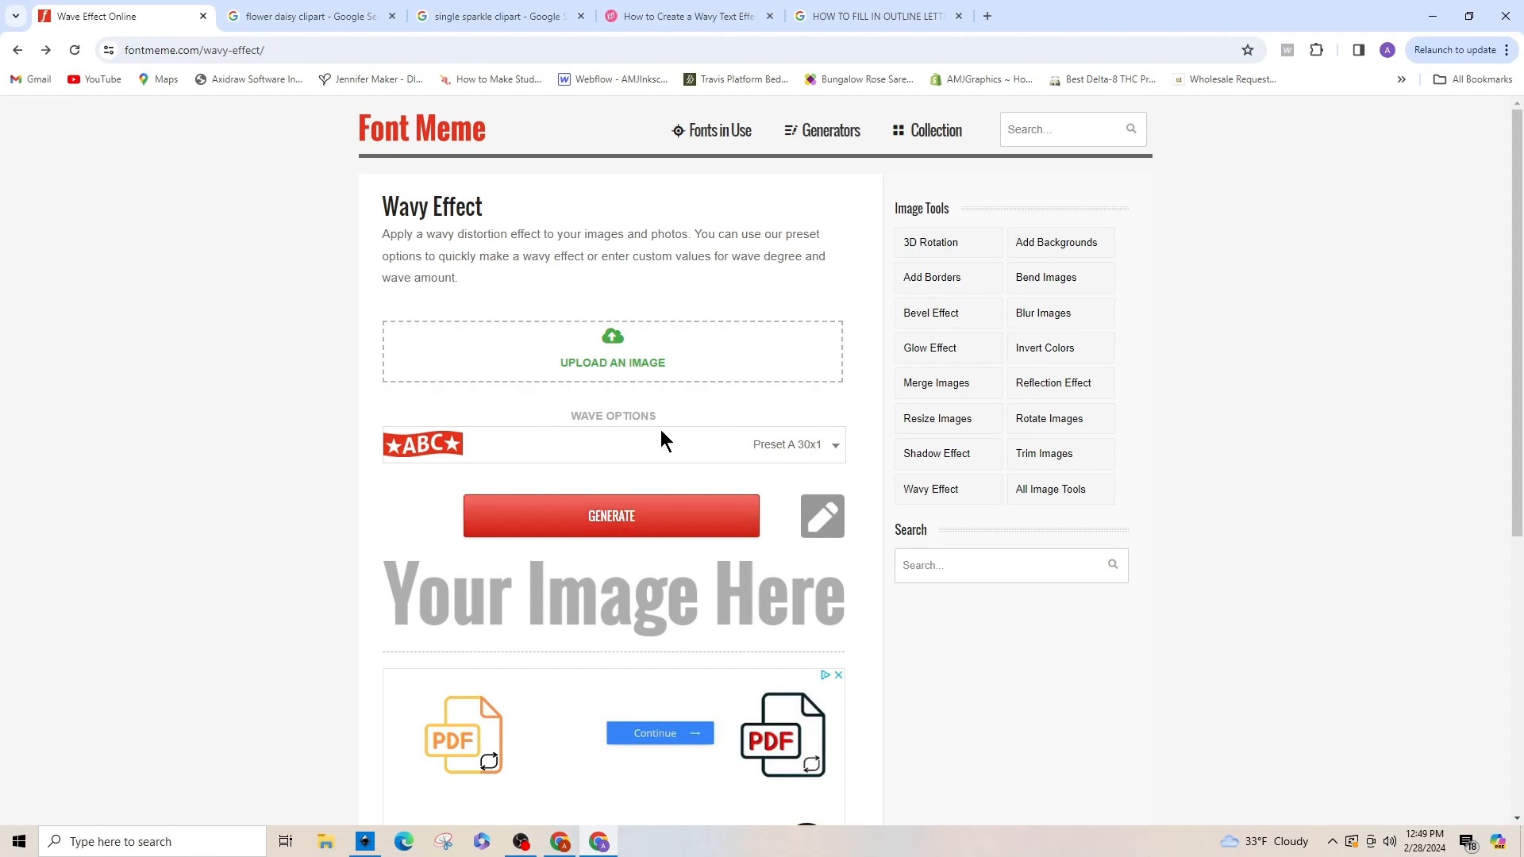
pyautogui.click(620, 339)
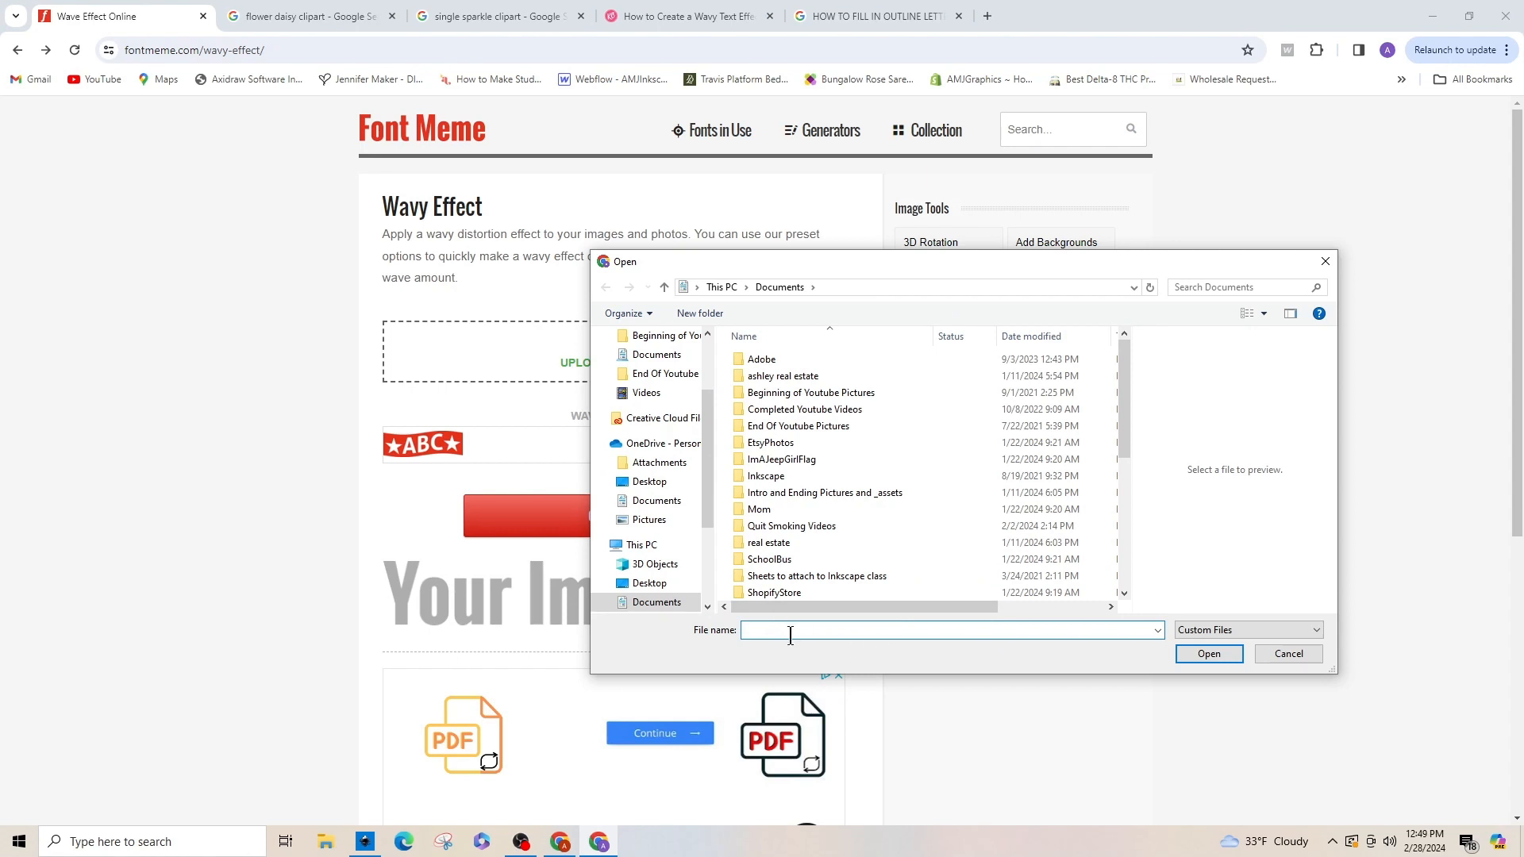
pyautogui.write('OH FOR')
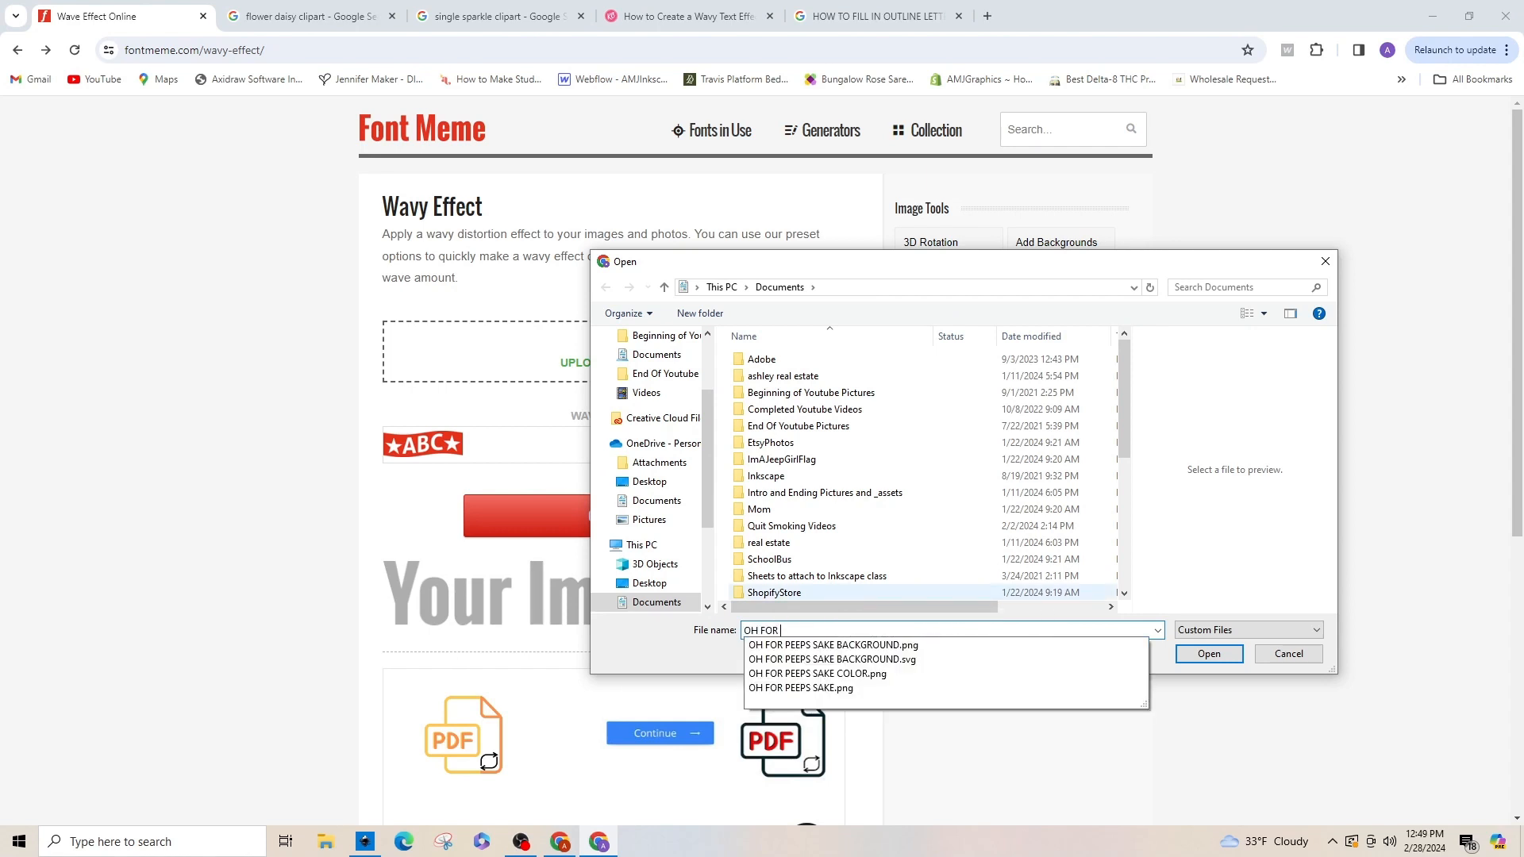
pyautogui.press('Down')
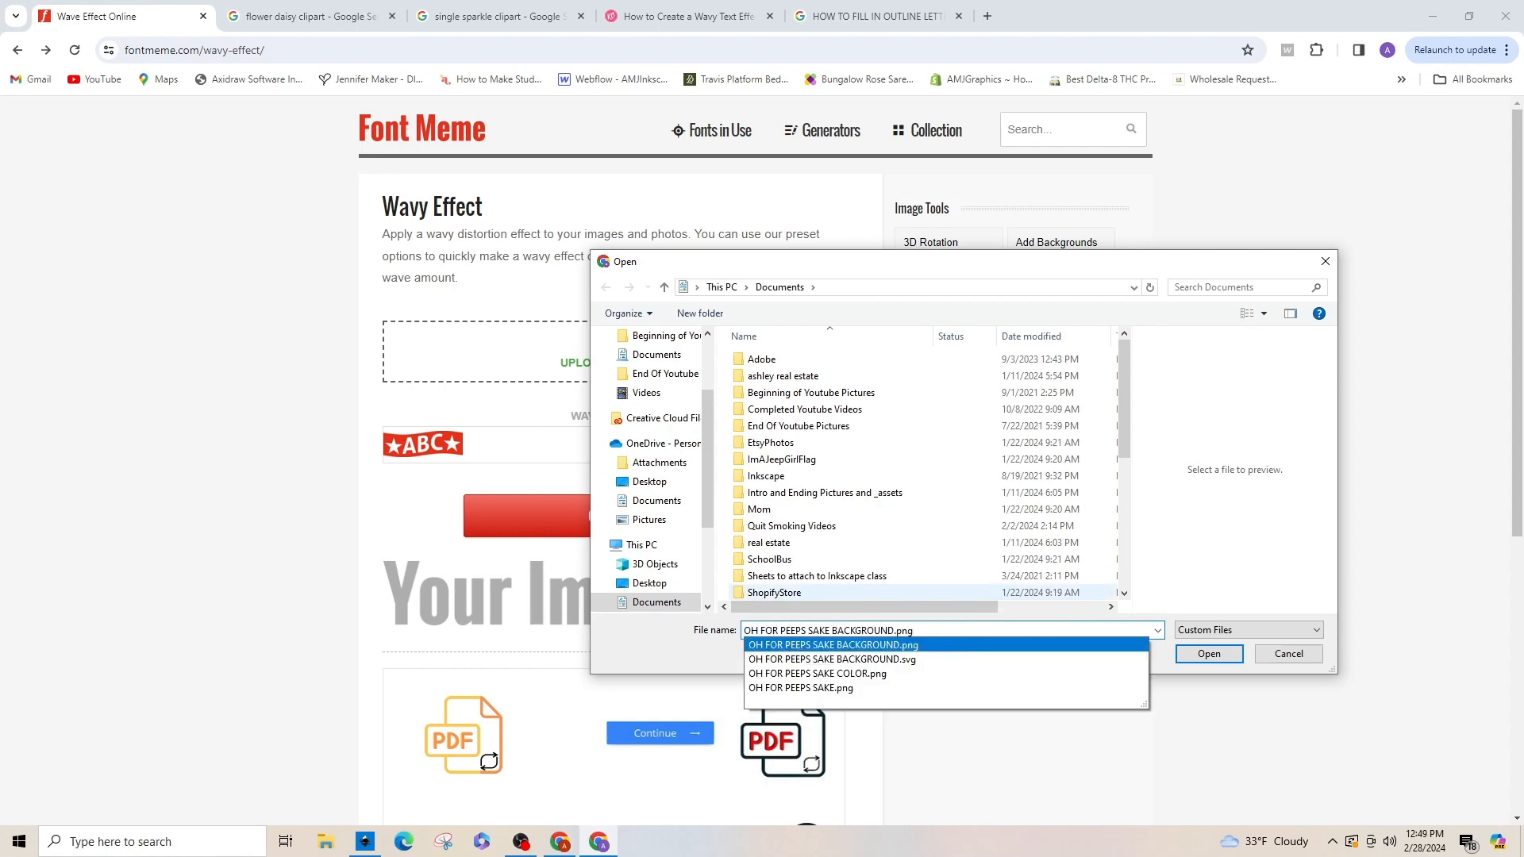
pyautogui.press('Return')
# Step: Generate a wavy version of the uploaded black design using wave option Preset A 30x1
pyautogui.scroll(-1, 678, 495)
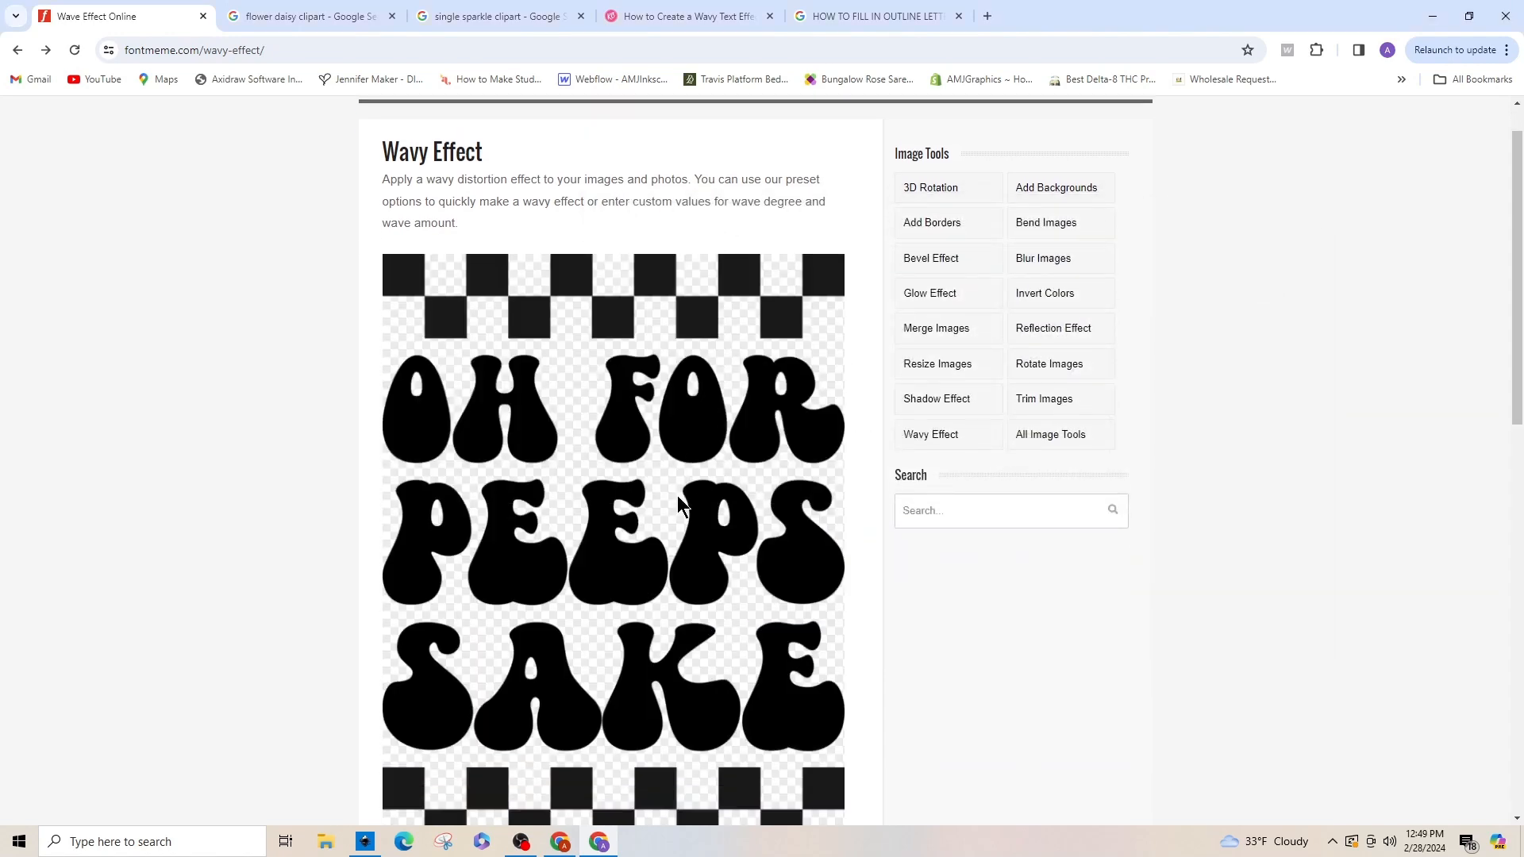
pyautogui.scroll(-3, 678, 495)
pyautogui.scroll(-2, 678, 429)
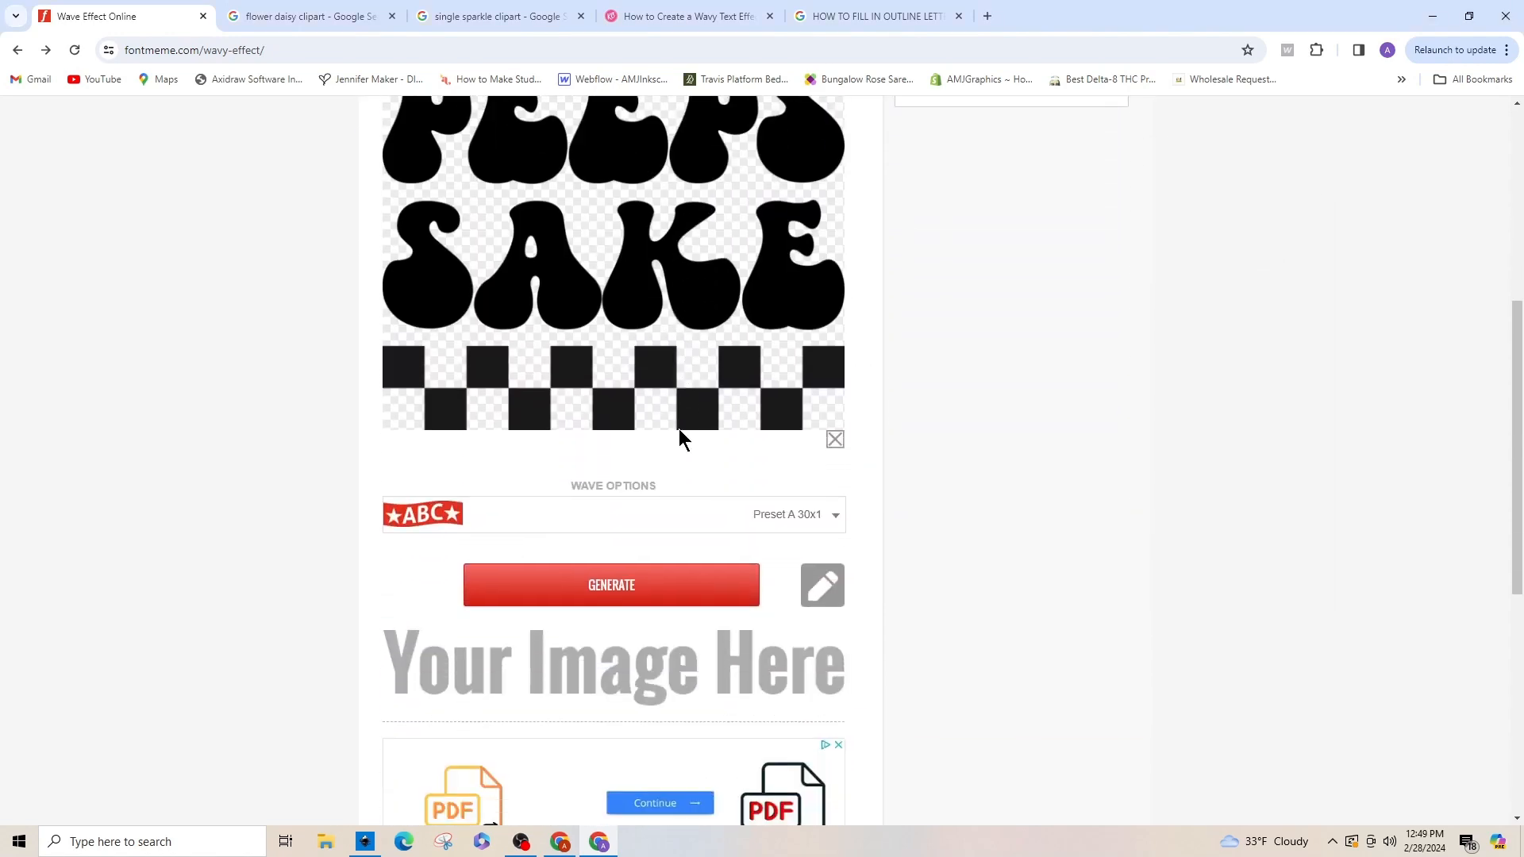
pyautogui.scroll(-1, 678, 436)
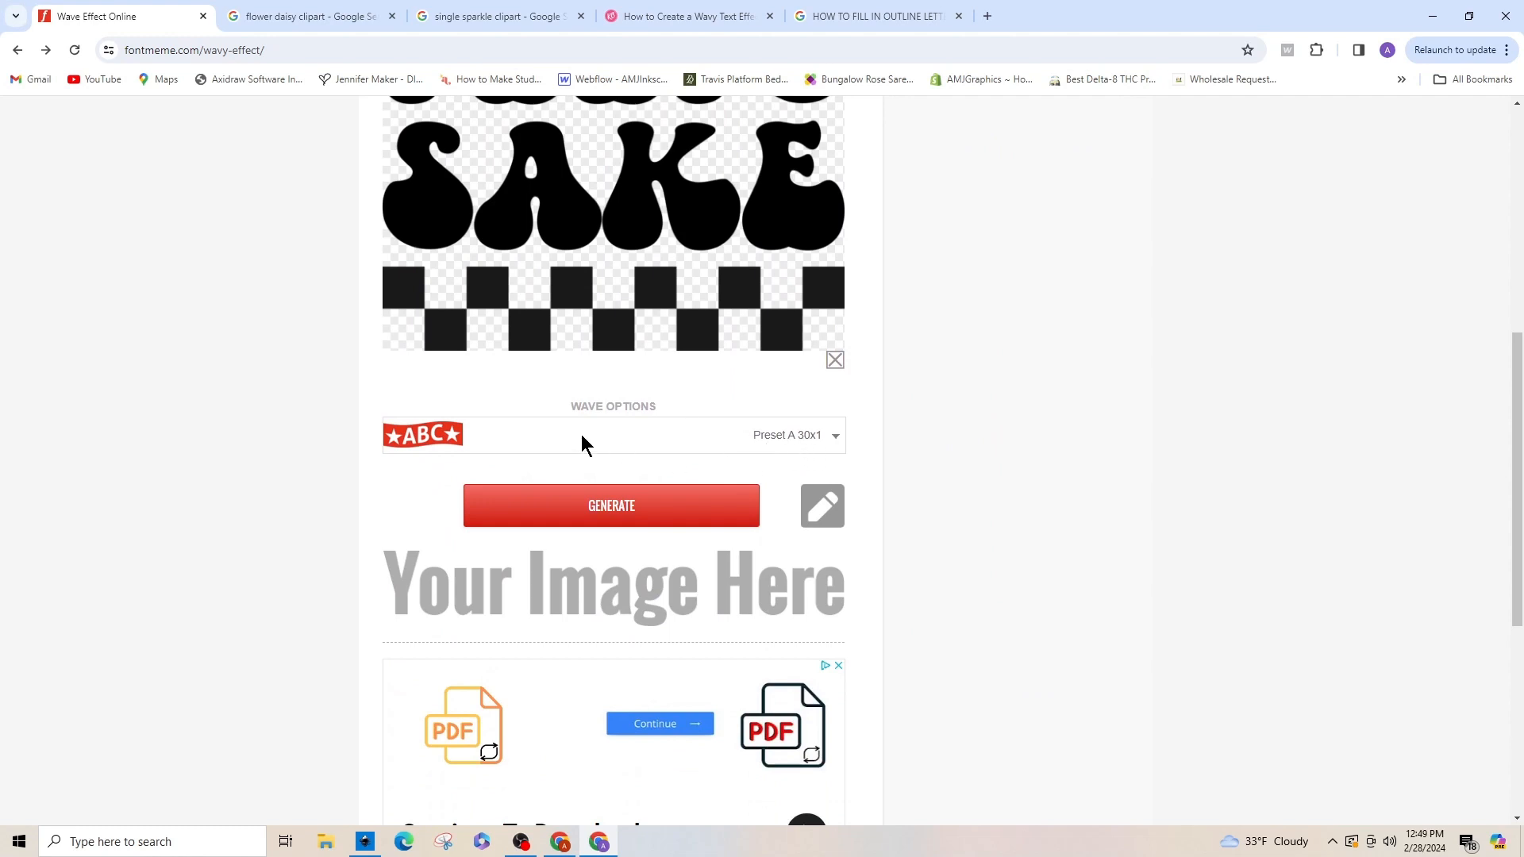
pyautogui.click(617, 510)
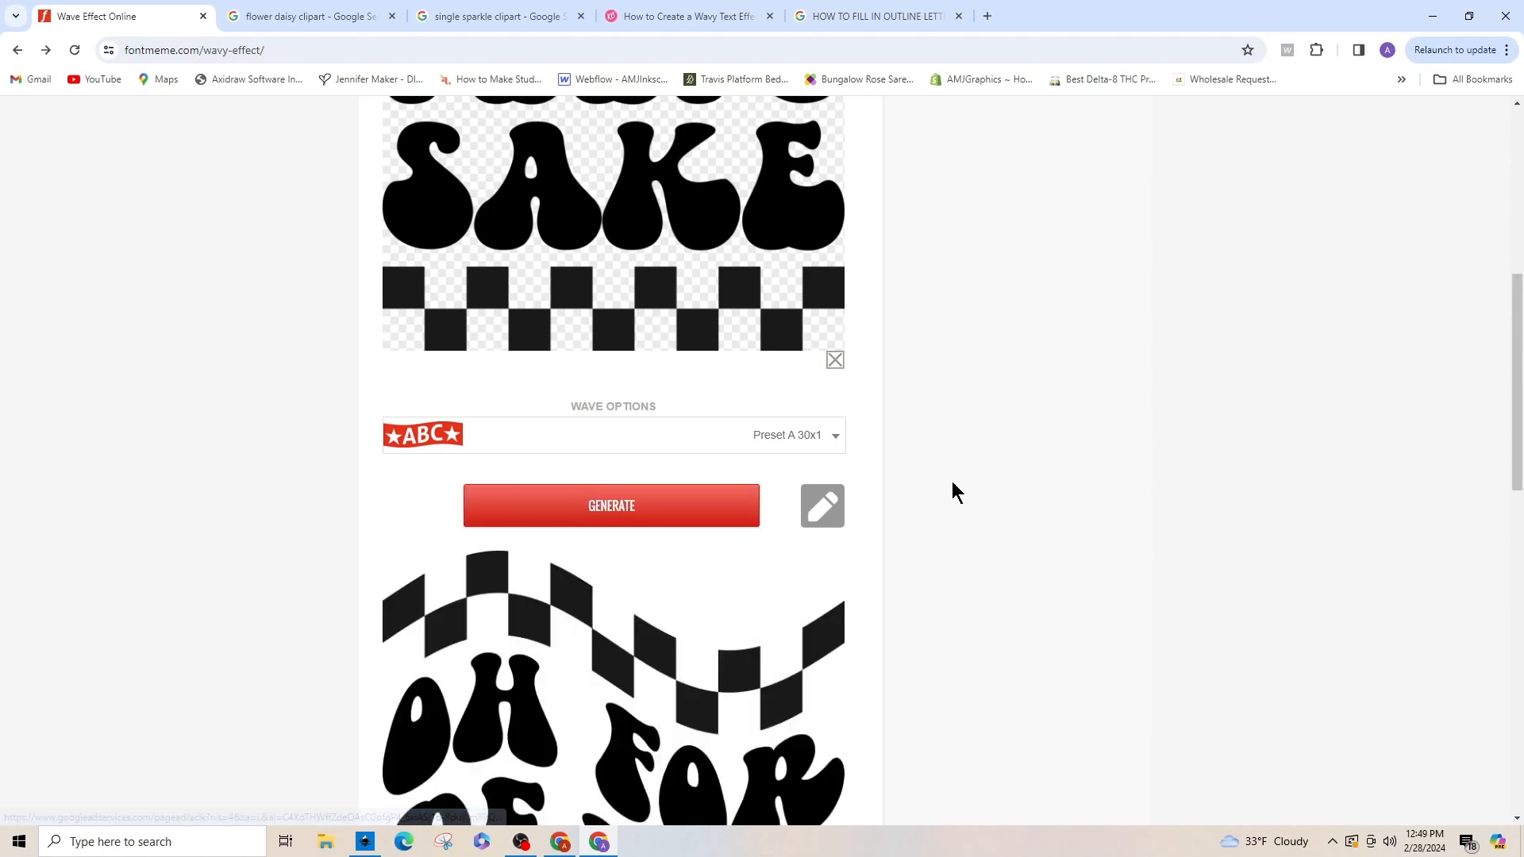
# Step: Copy the generated wavy image and switch back to the Easter Smiley Peep Shirt document in Inkscape
pyautogui.scroll(-5, 952, 493)
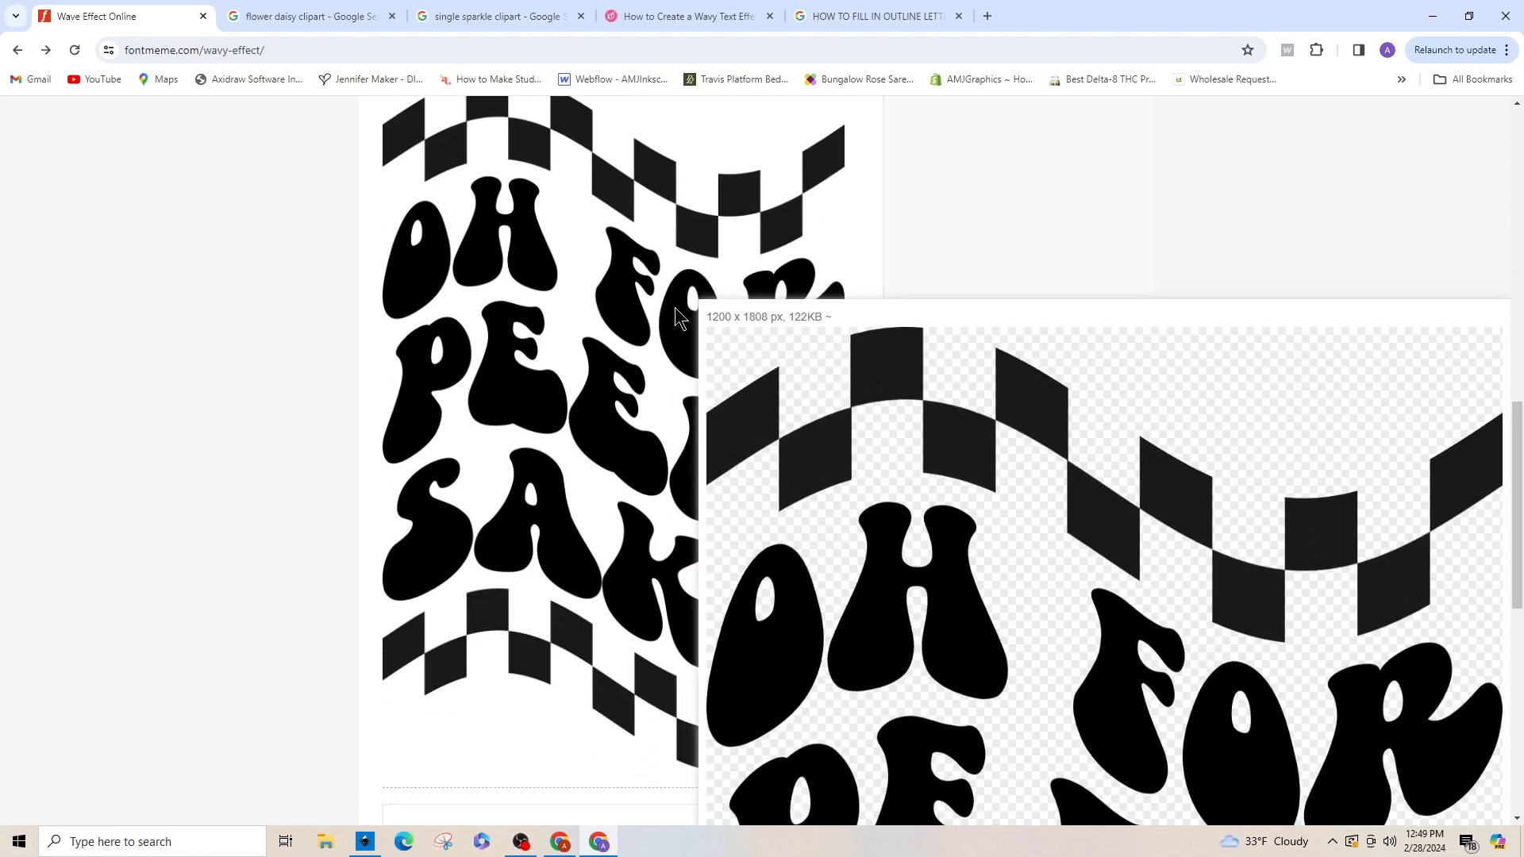
pyautogui.rightClick(675, 309)
pyautogui.click(711, 381)
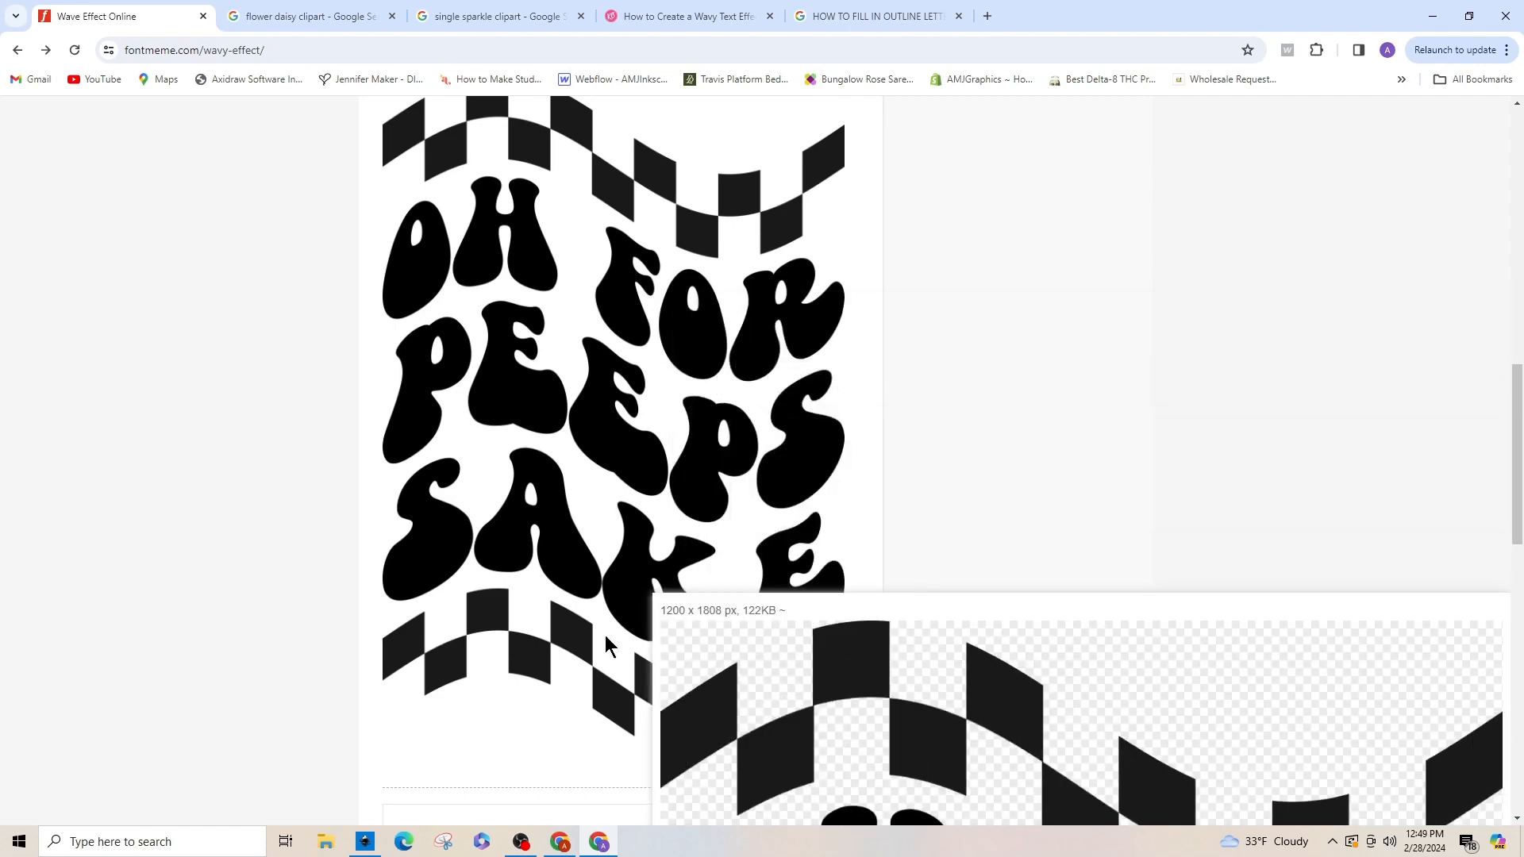
pyautogui.click(367, 848)
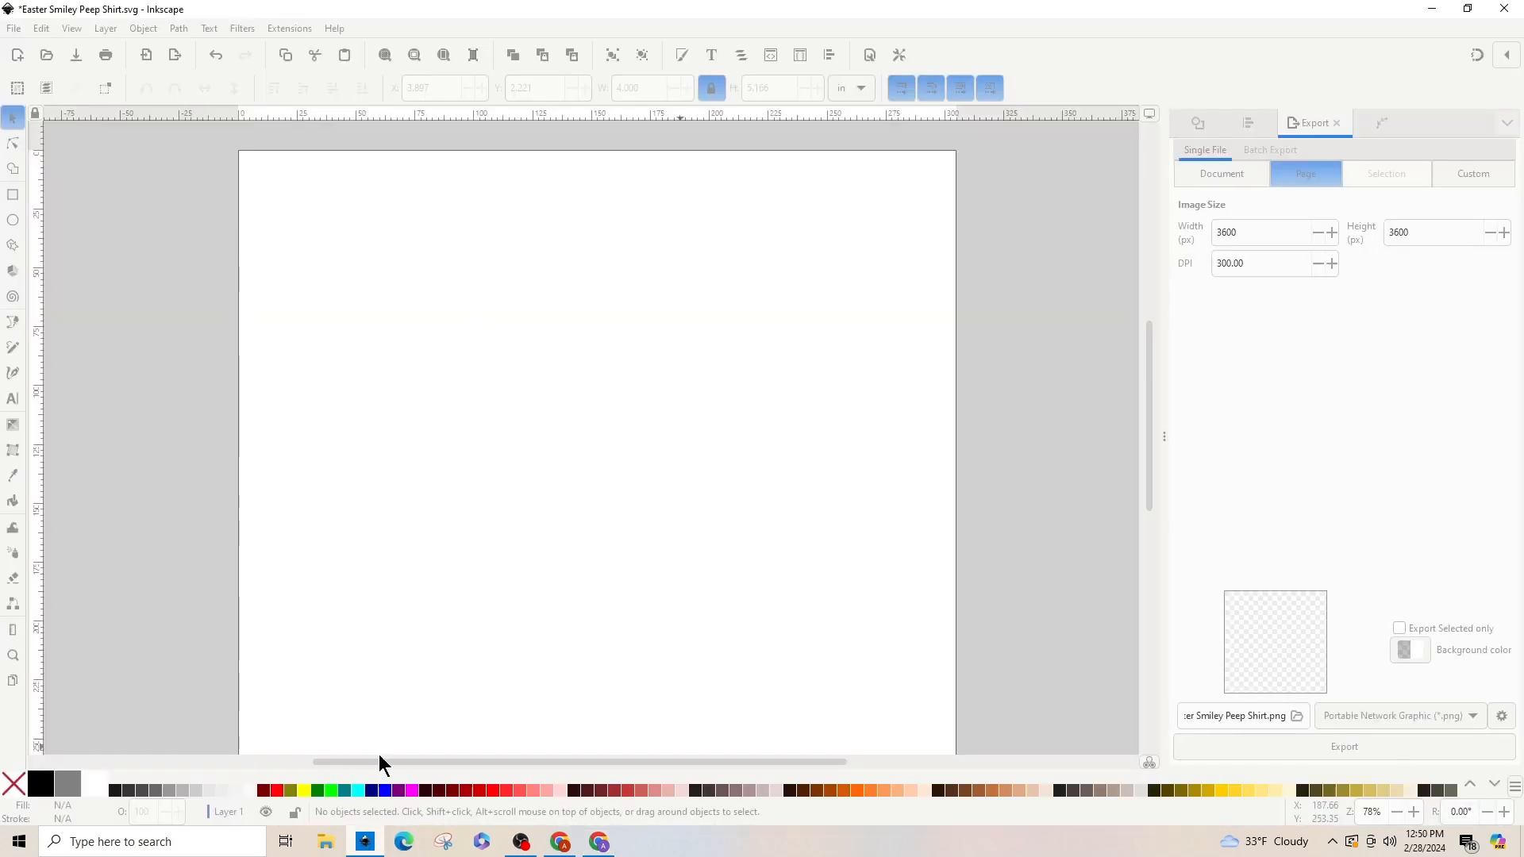
# Step: Paste the copied wavy black design onto the page
pyautogui.rightClick(352, 273)
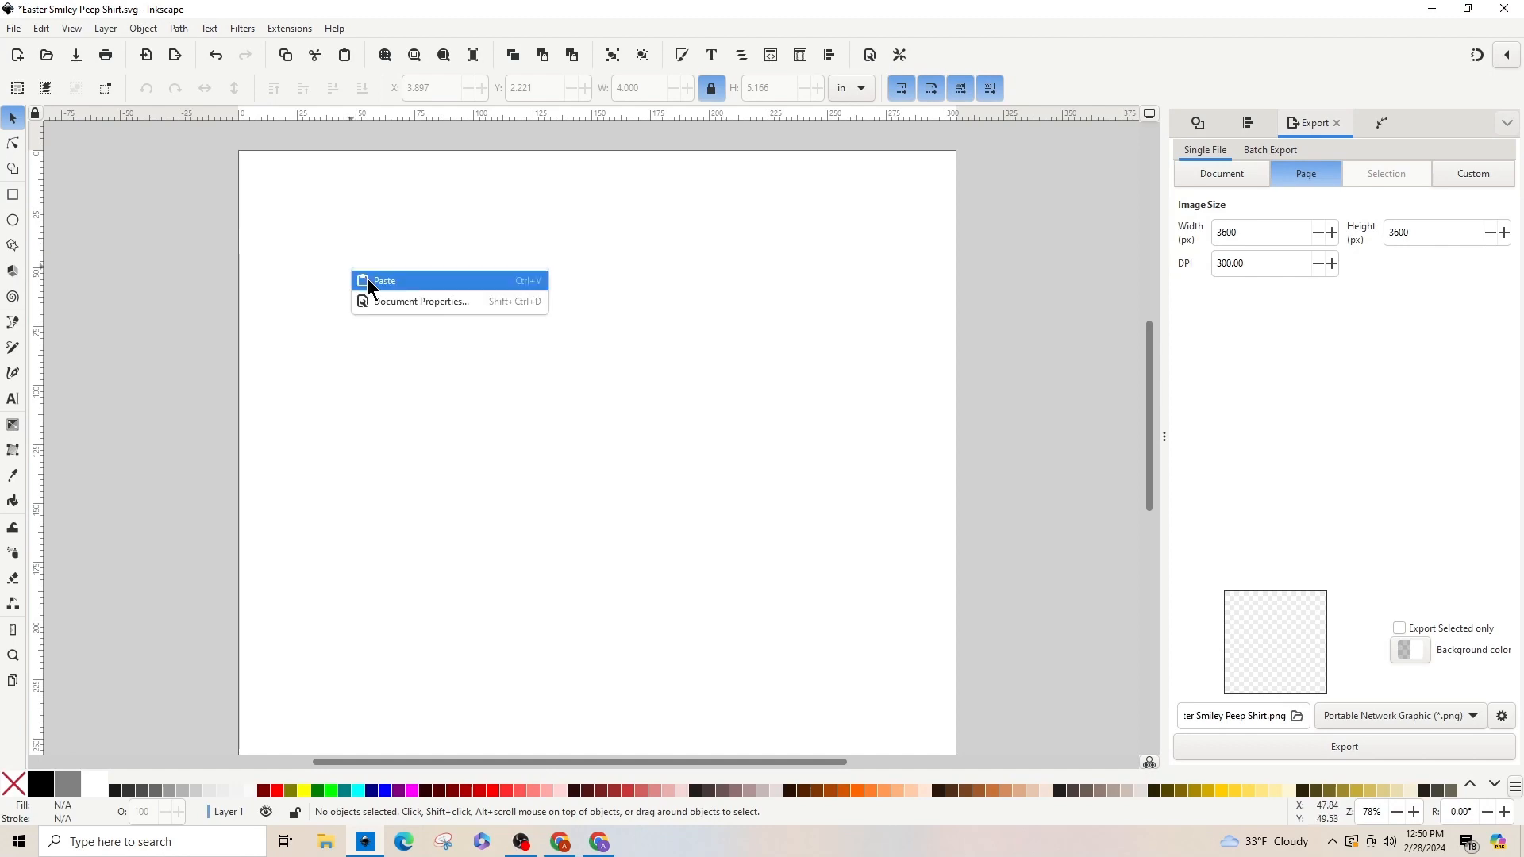
pyautogui.click(367, 280)
pyautogui.scroll(-3, 350, 281)
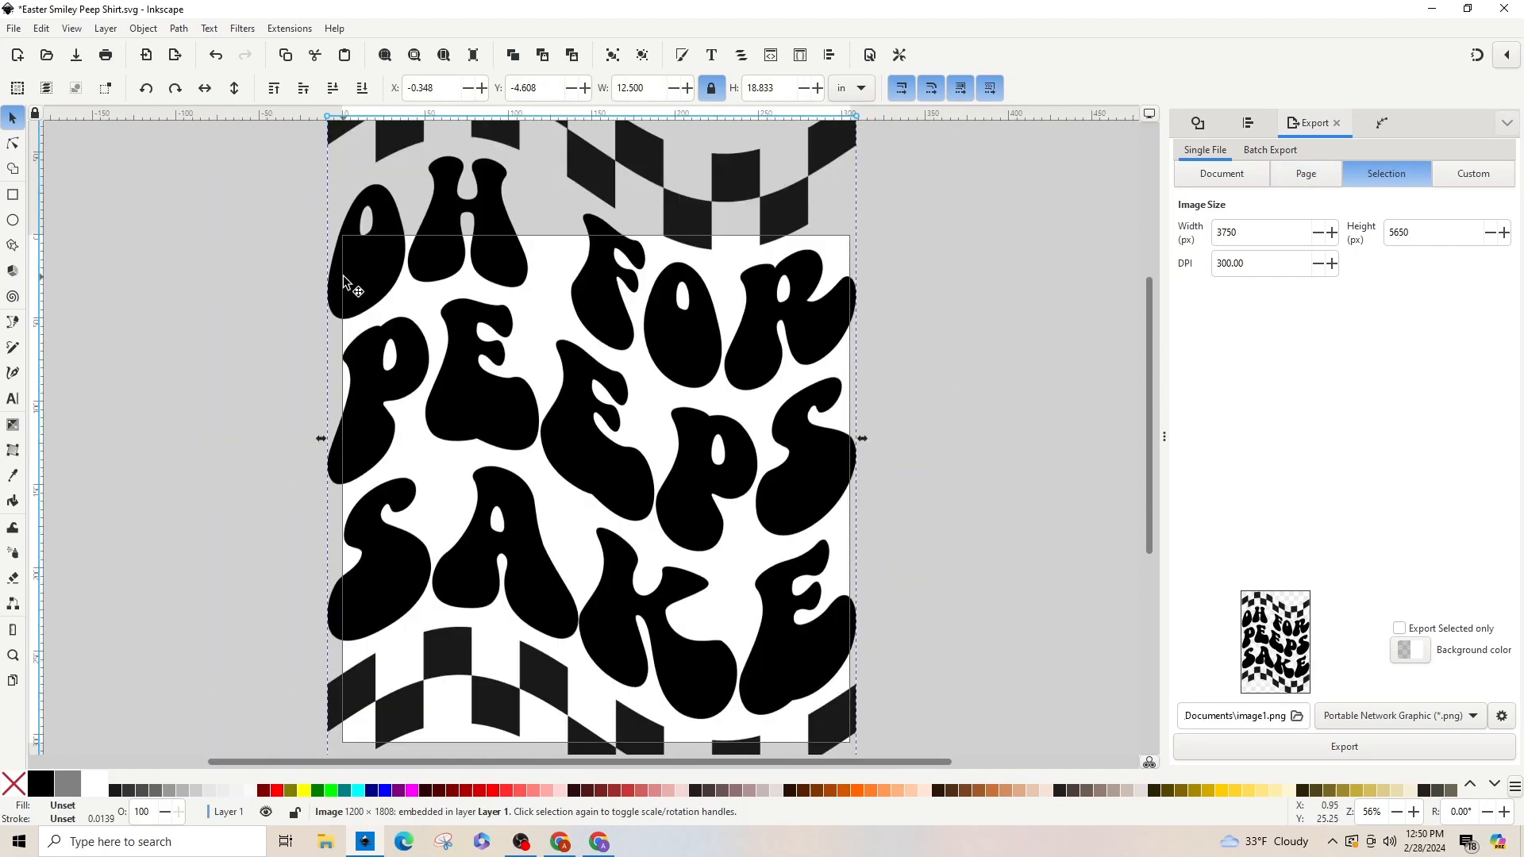
# Step: Switch back to the Font Meme Wavy Effect page in Chrome and remove the uploaded black design
pyautogui.click(601, 848)
pyautogui.moveTo(504, 346)
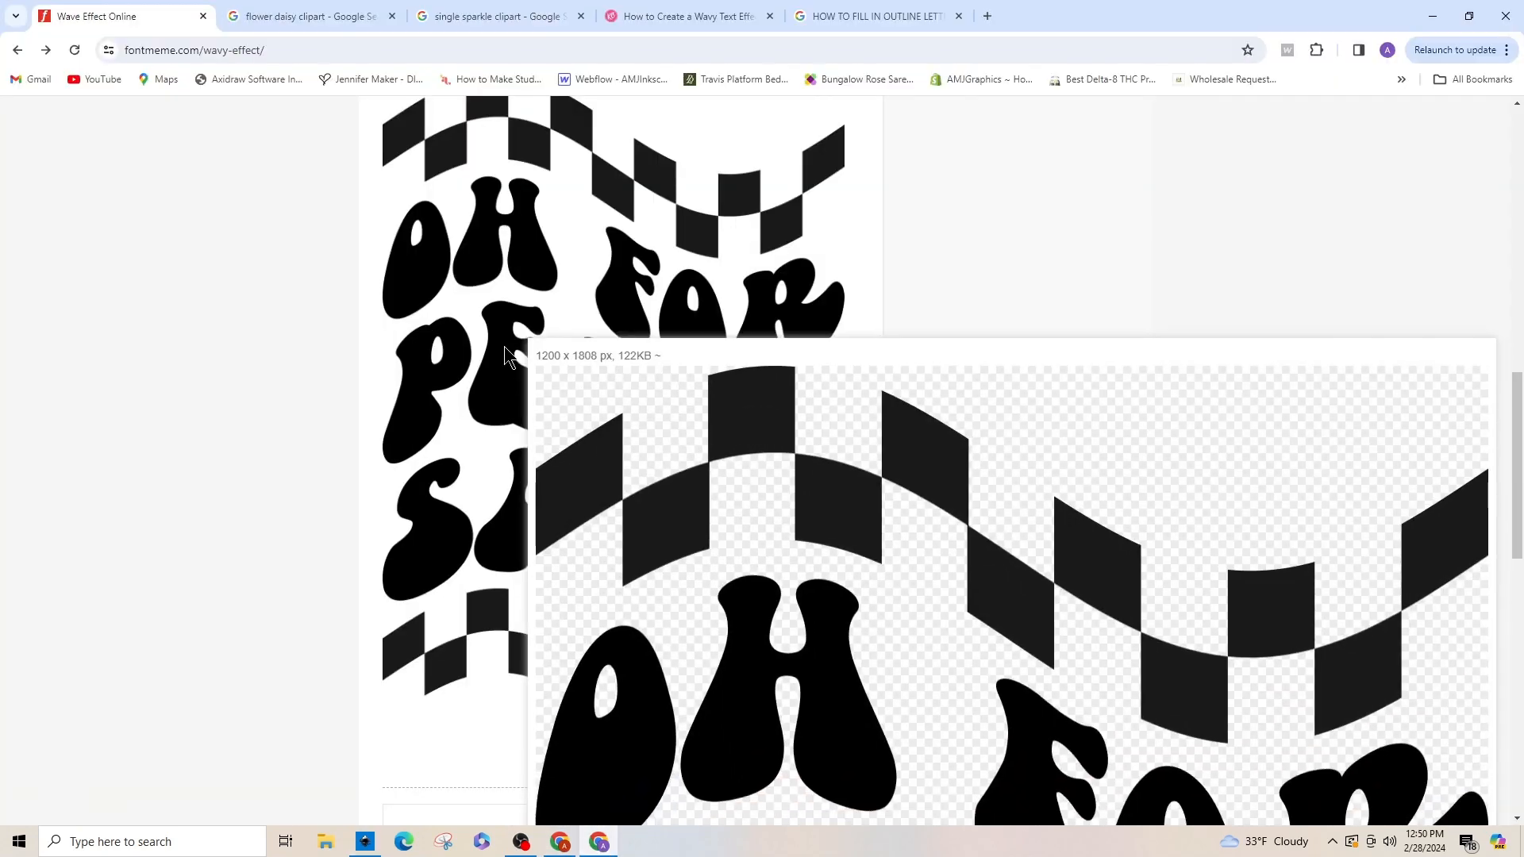
pyautogui.scroll(10, 524, 347)
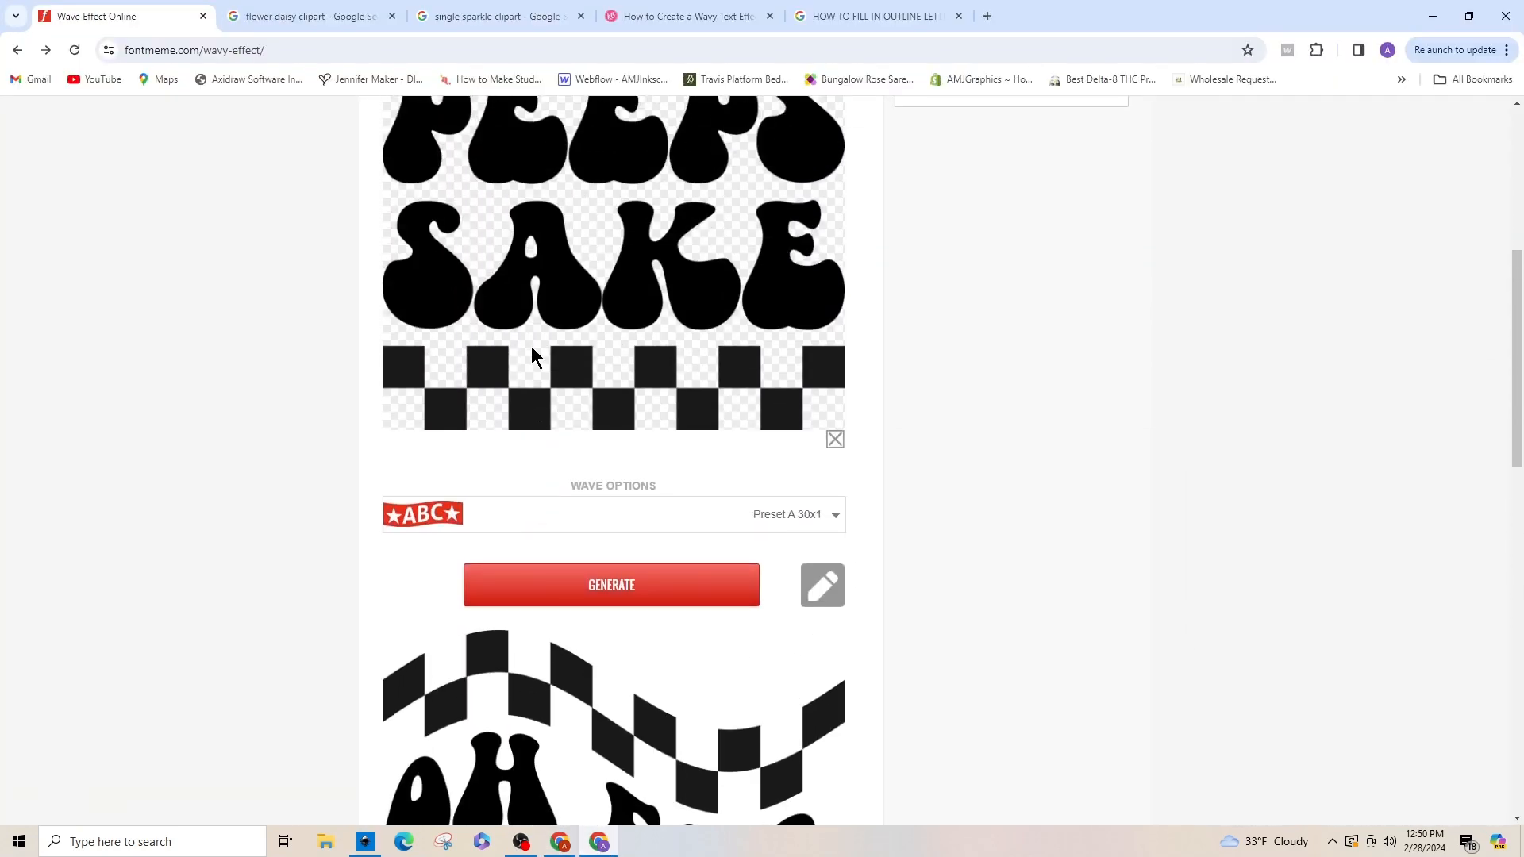
pyautogui.scroll(1, 565, 395)
pyautogui.scroll(-3, 564, 395)
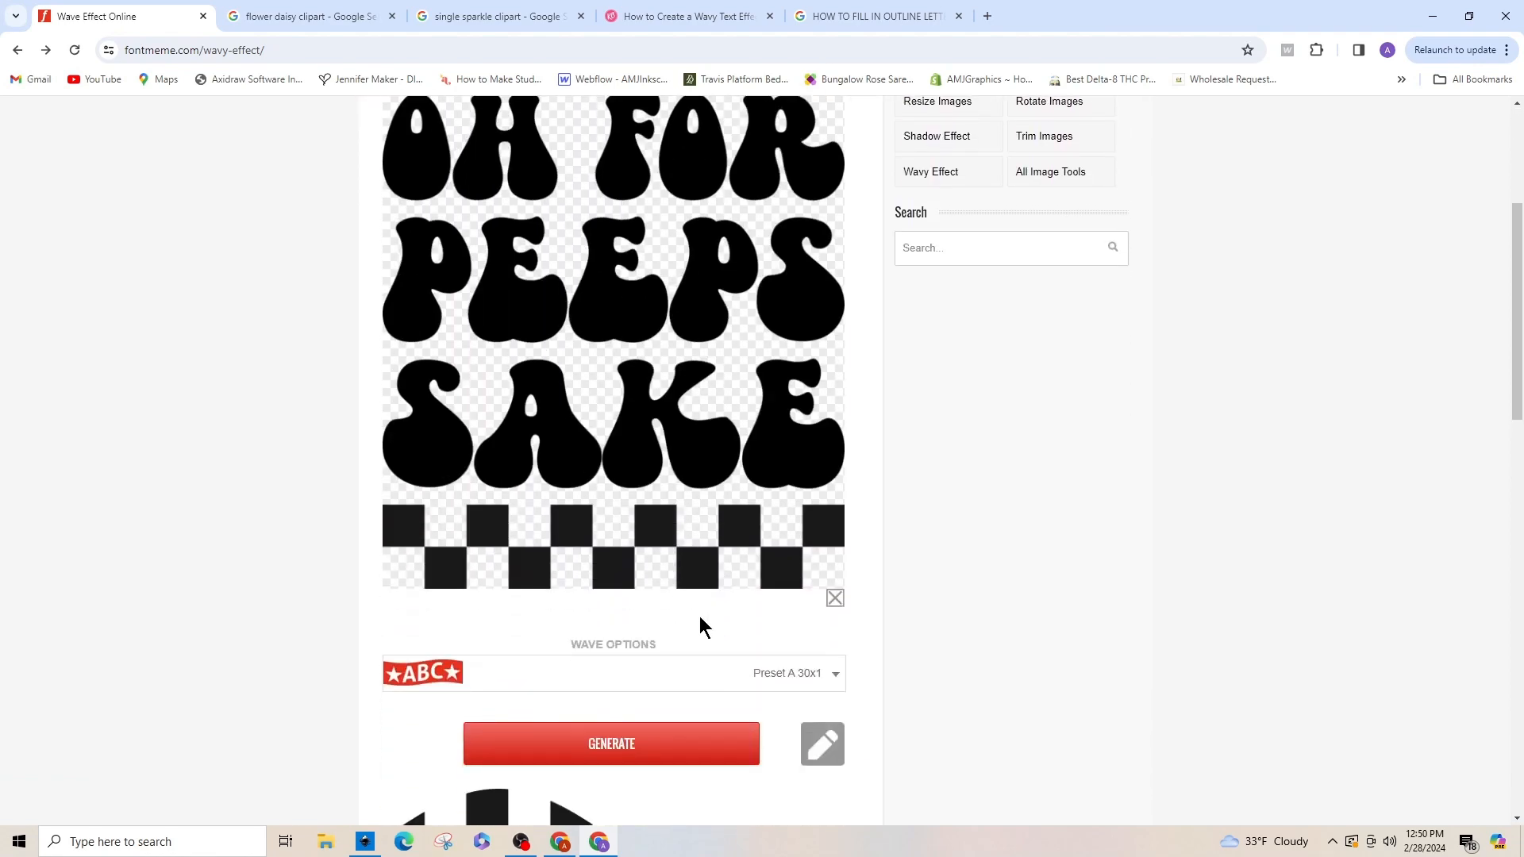
pyautogui.click(835, 602)
pyautogui.scroll(4, 554, 430)
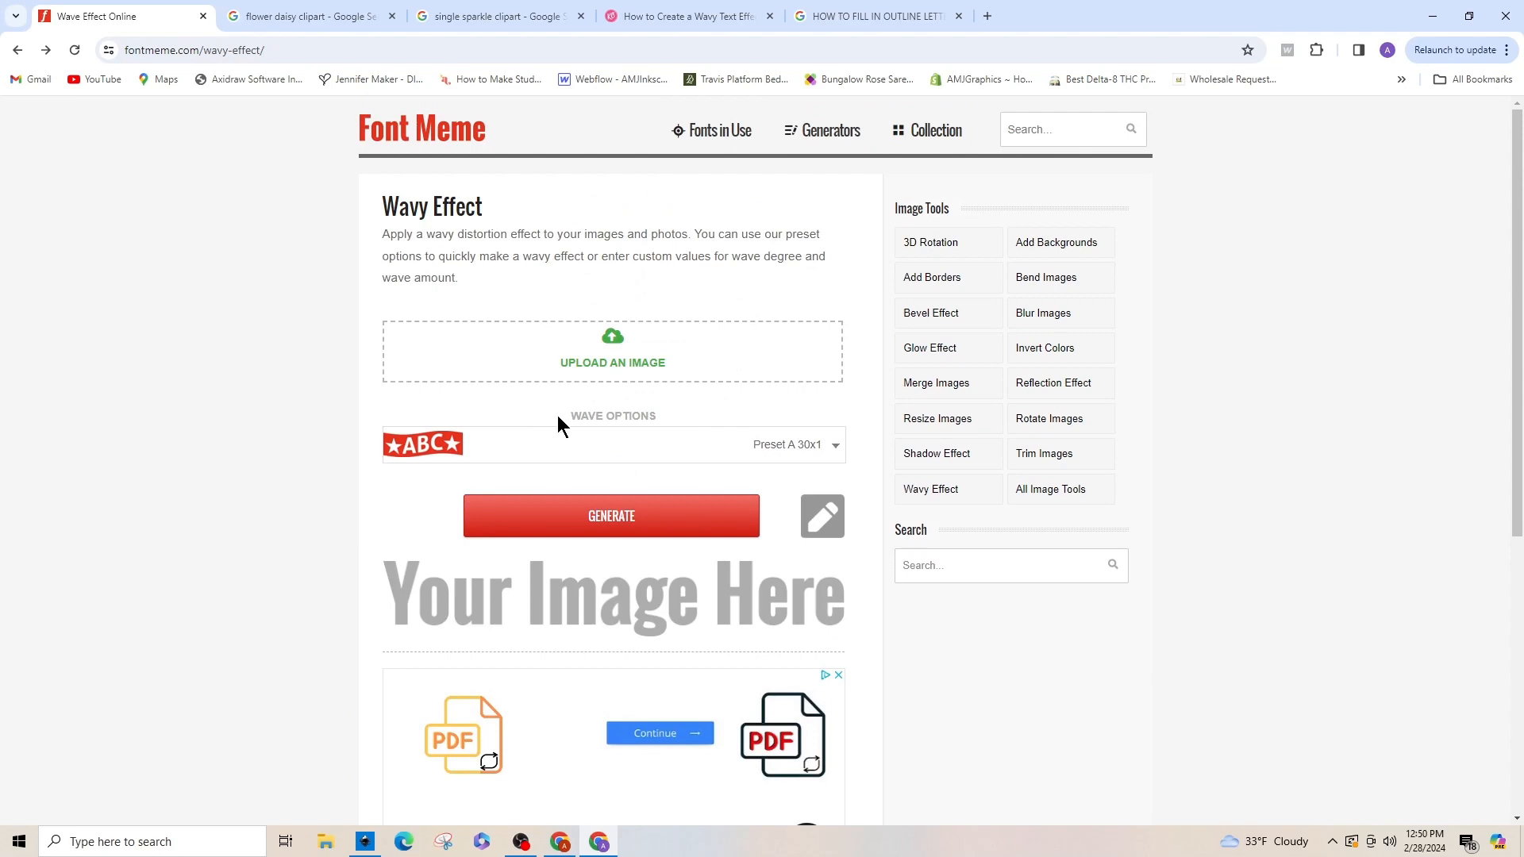
# Step: Upload OH FOR PEEPS SAKE COLOR.png from the Documents folder as the image for the wavy effect
pyautogui.click(615, 343)
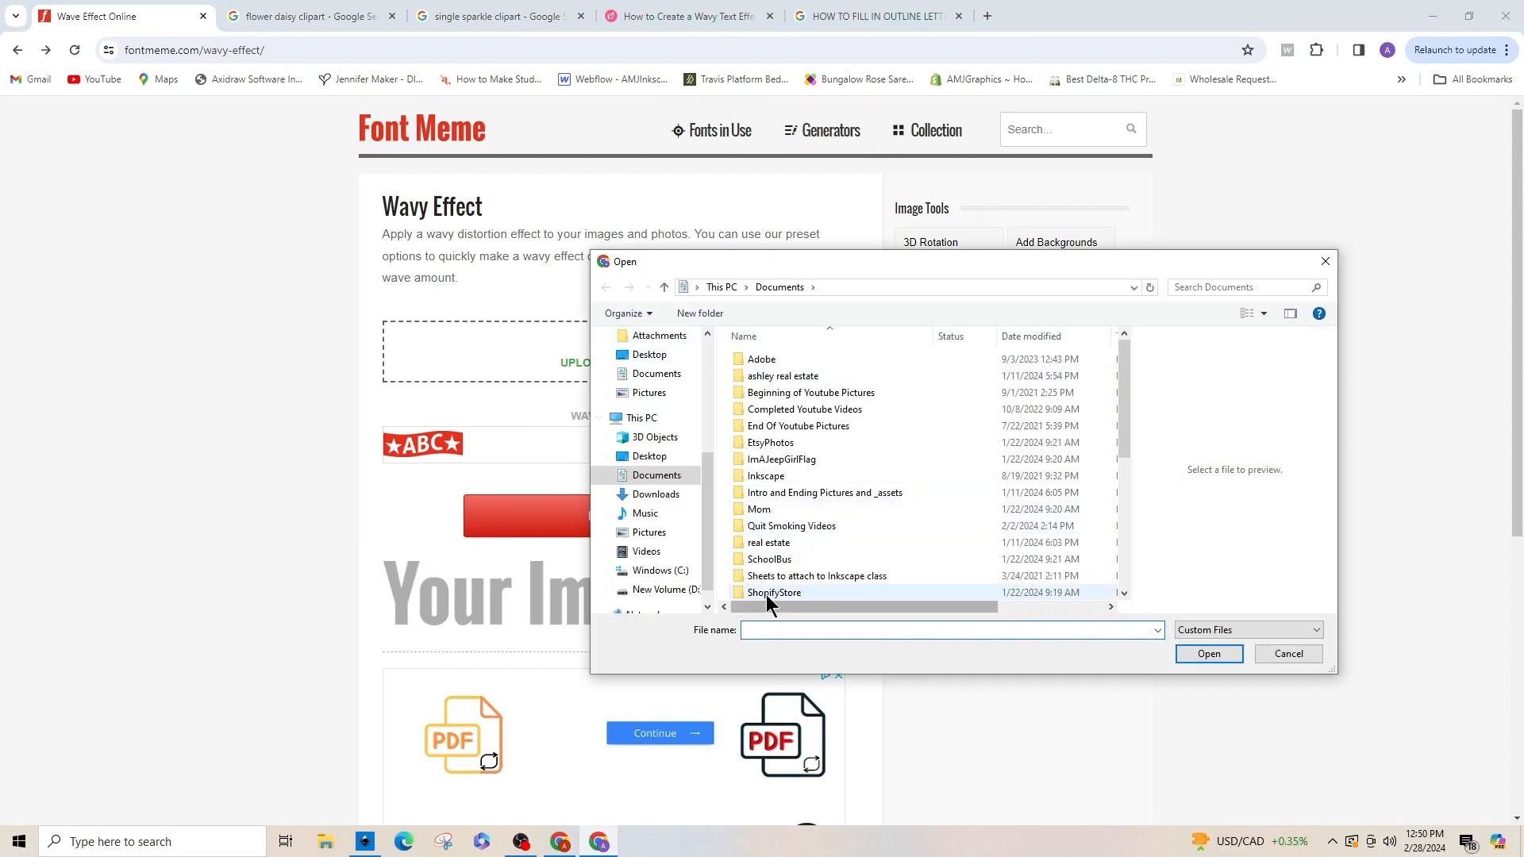
pyautogui.write('OH FOR')
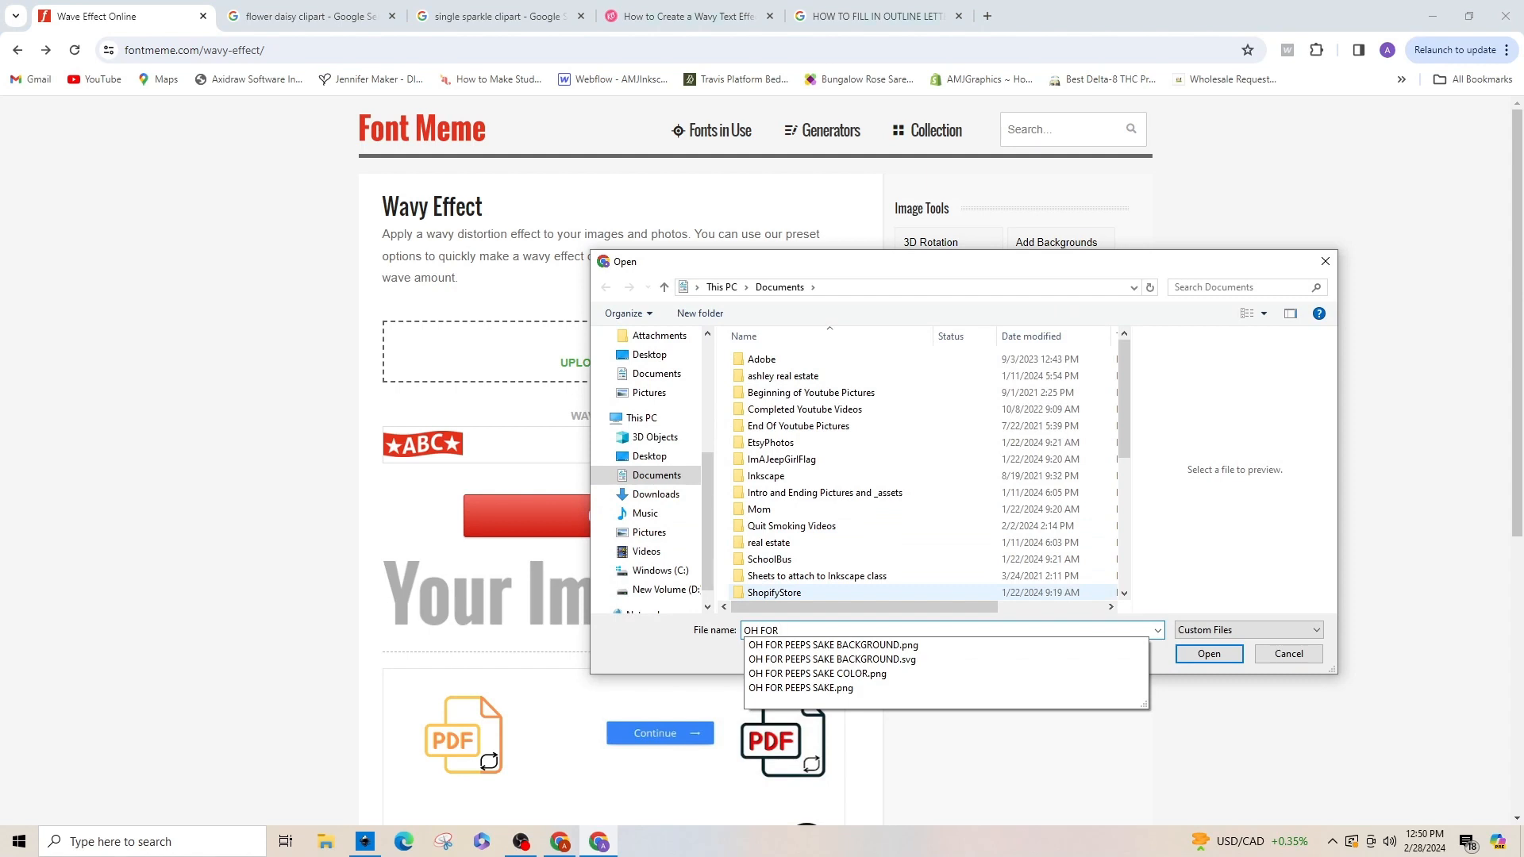
pyautogui.click(896, 674)
pyautogui.click(1204, 659)
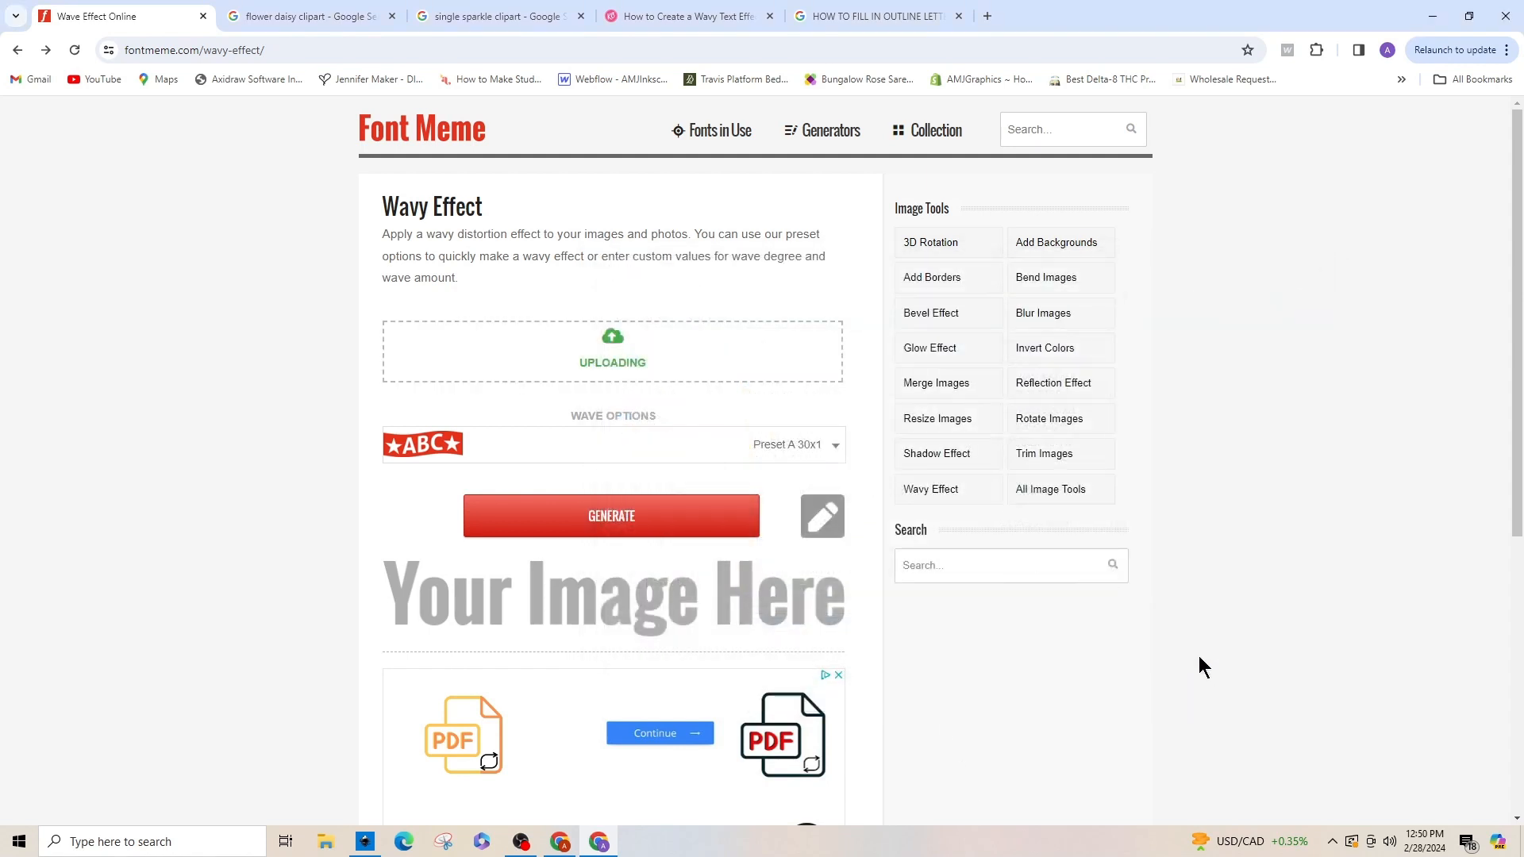
# Step: Generate a wavy version of the colored design using wave option Preset A 30x1
pyautogui.scroll(-7, 649, 570)
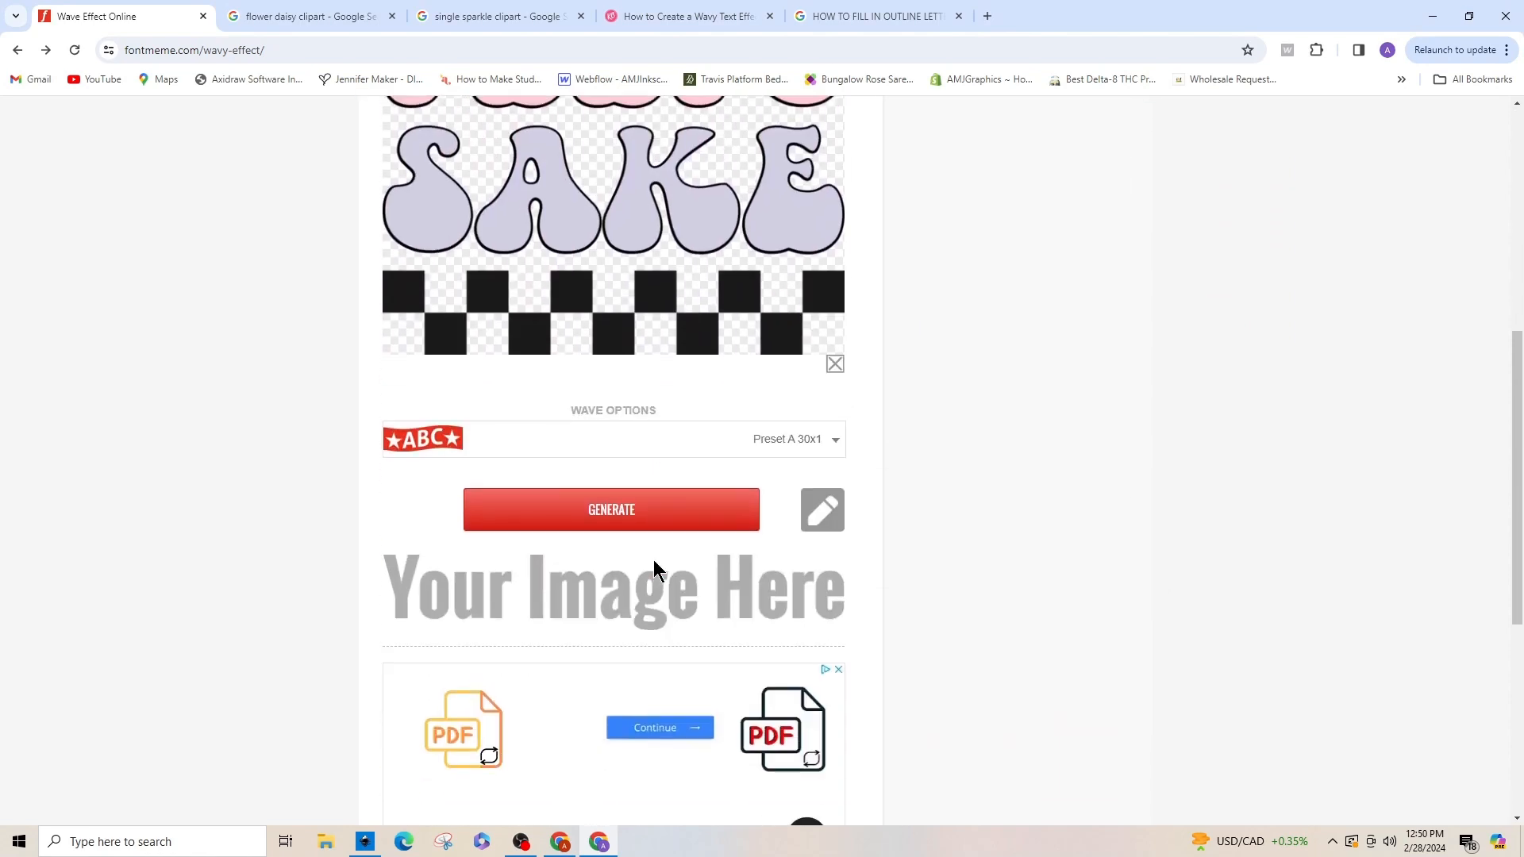
pyautogui.scroll(2, 654, 560)
pyautogui.scroll(-1, 653, 560)
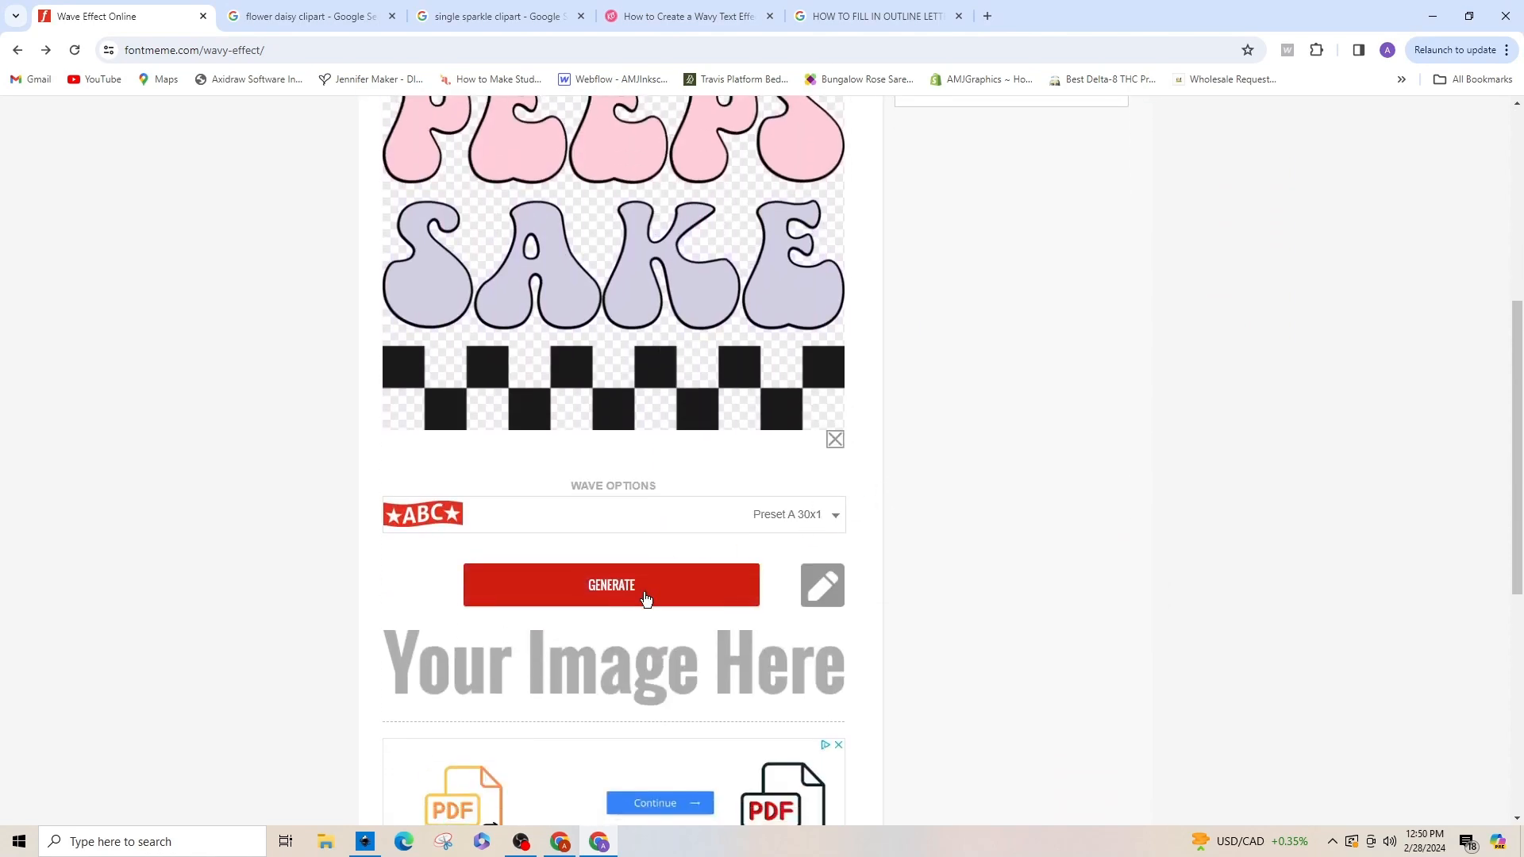
pyautogui.click(612, 592)
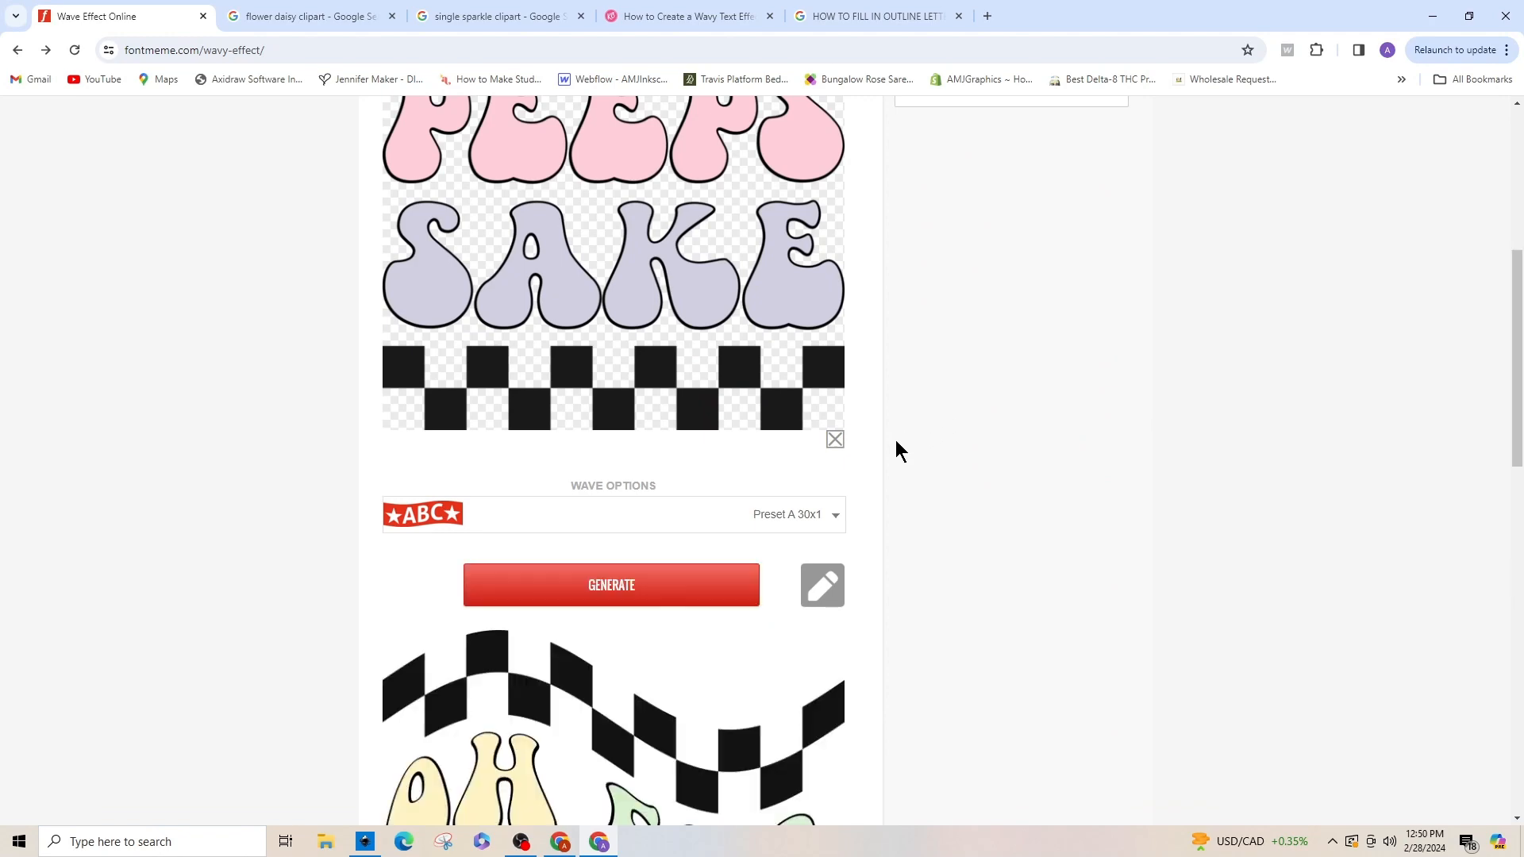
# Step: Copy the generated wavy colored image and switch to the Easter Smiley Peep Shirt document in Inkscape
pyautogui.scroll(-6, 895, 439)
pyautogui.moveTo(764, 341)
pyautogui.rightClick(671, 323)
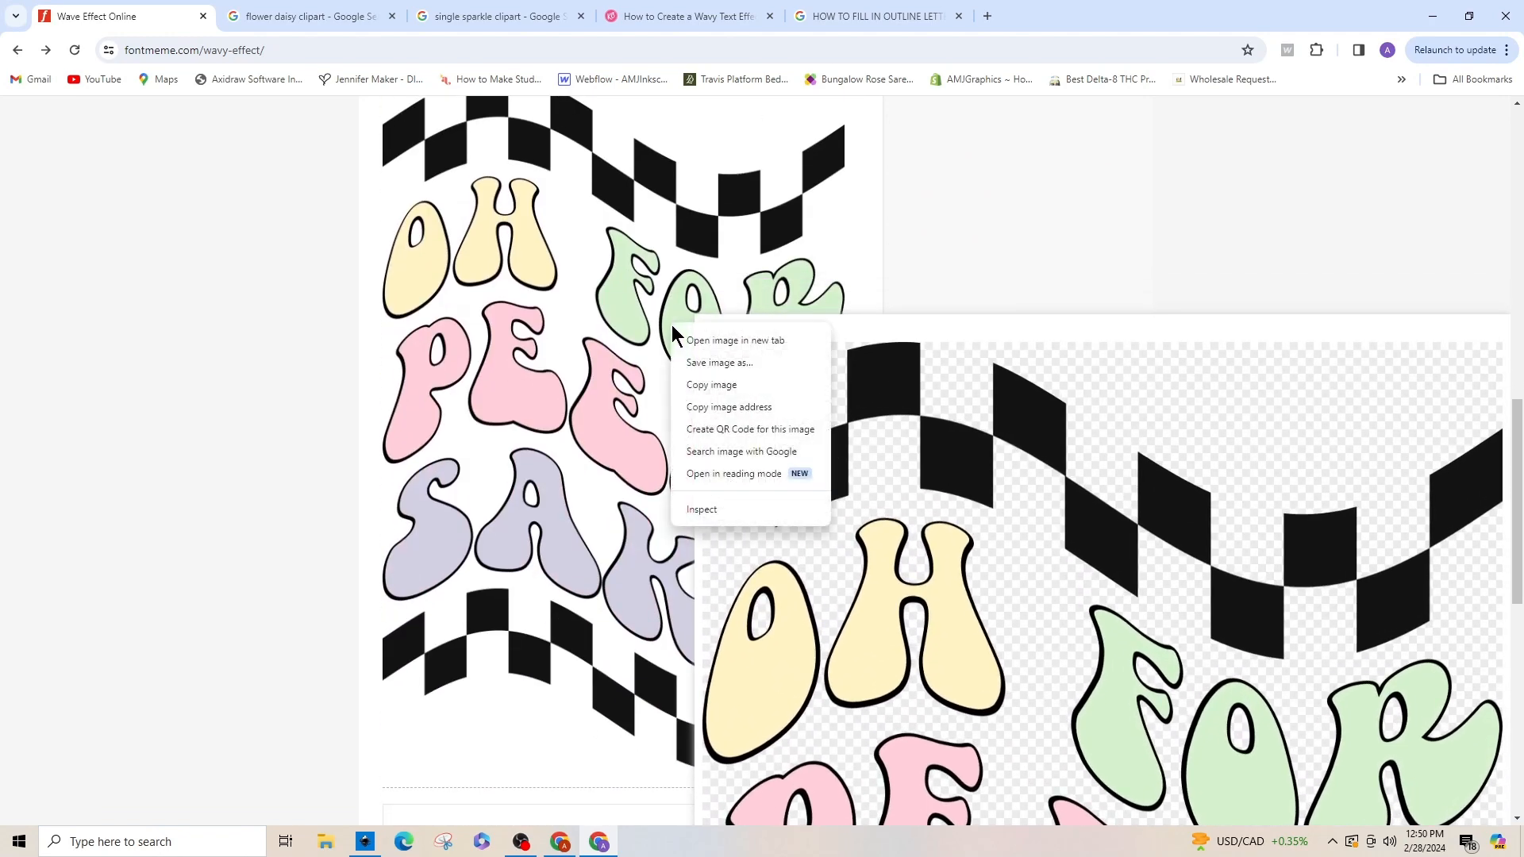
pyautogui.click(708, 388)
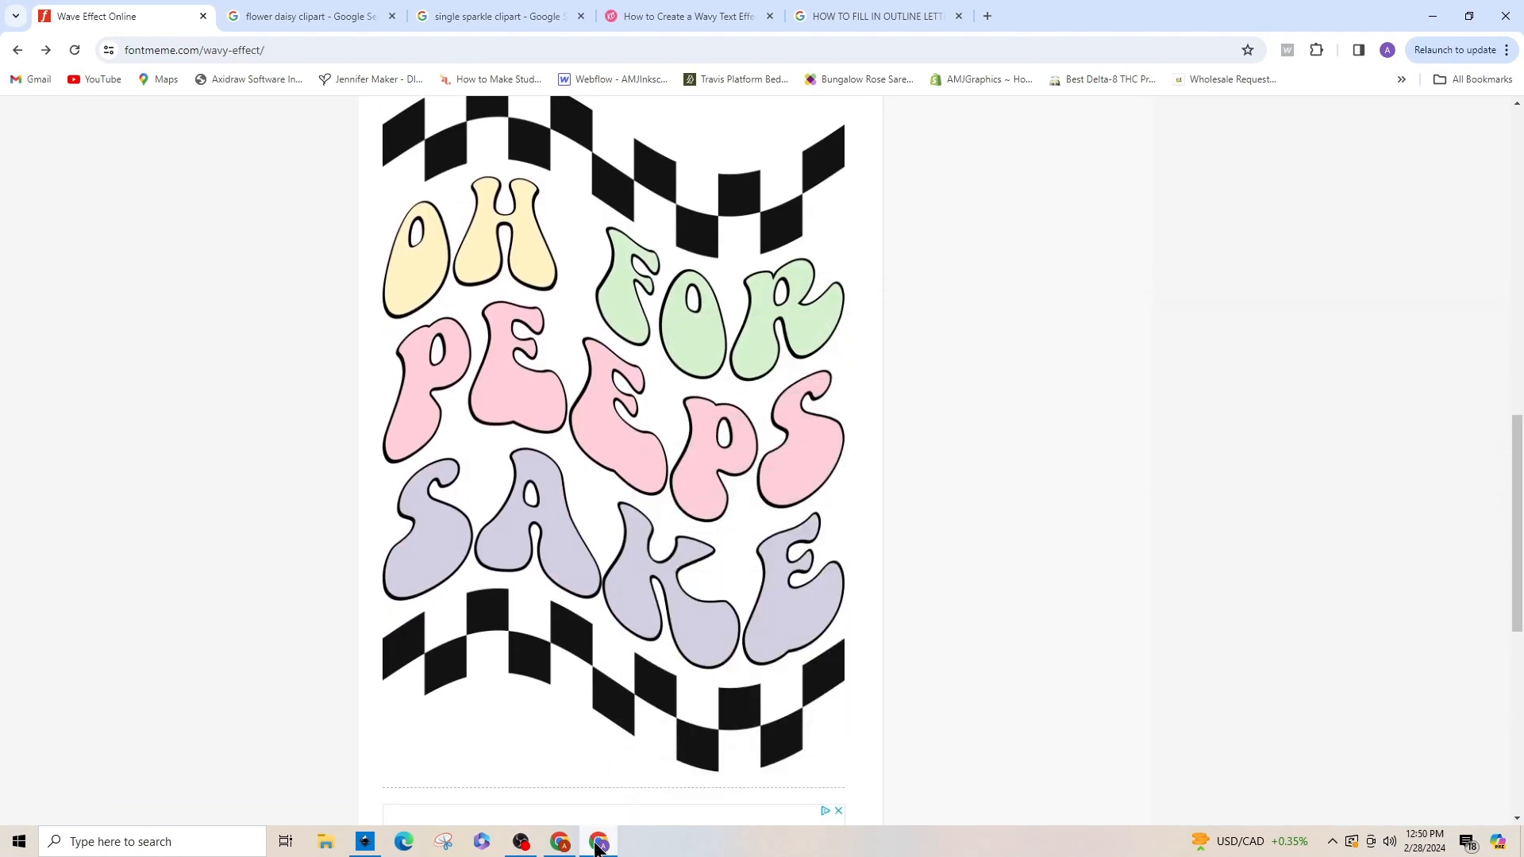
pyautogui.click(371, 849)
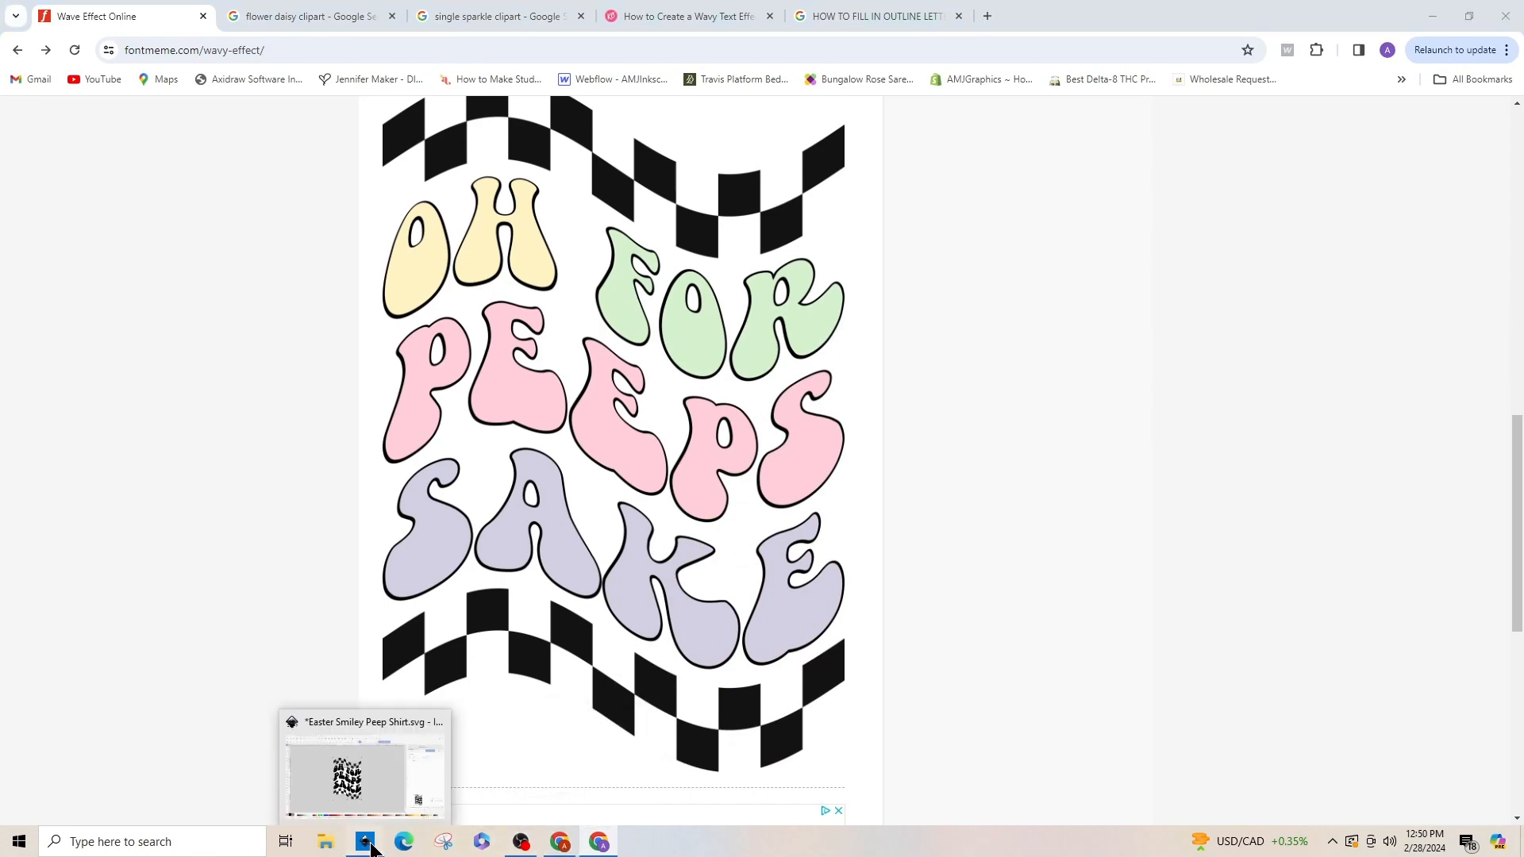
# Step: Paste the wavy colored design beside the page, to the right of the black one, and shift the black image slightly down and left
pyautogui.rightClick(881, 339)
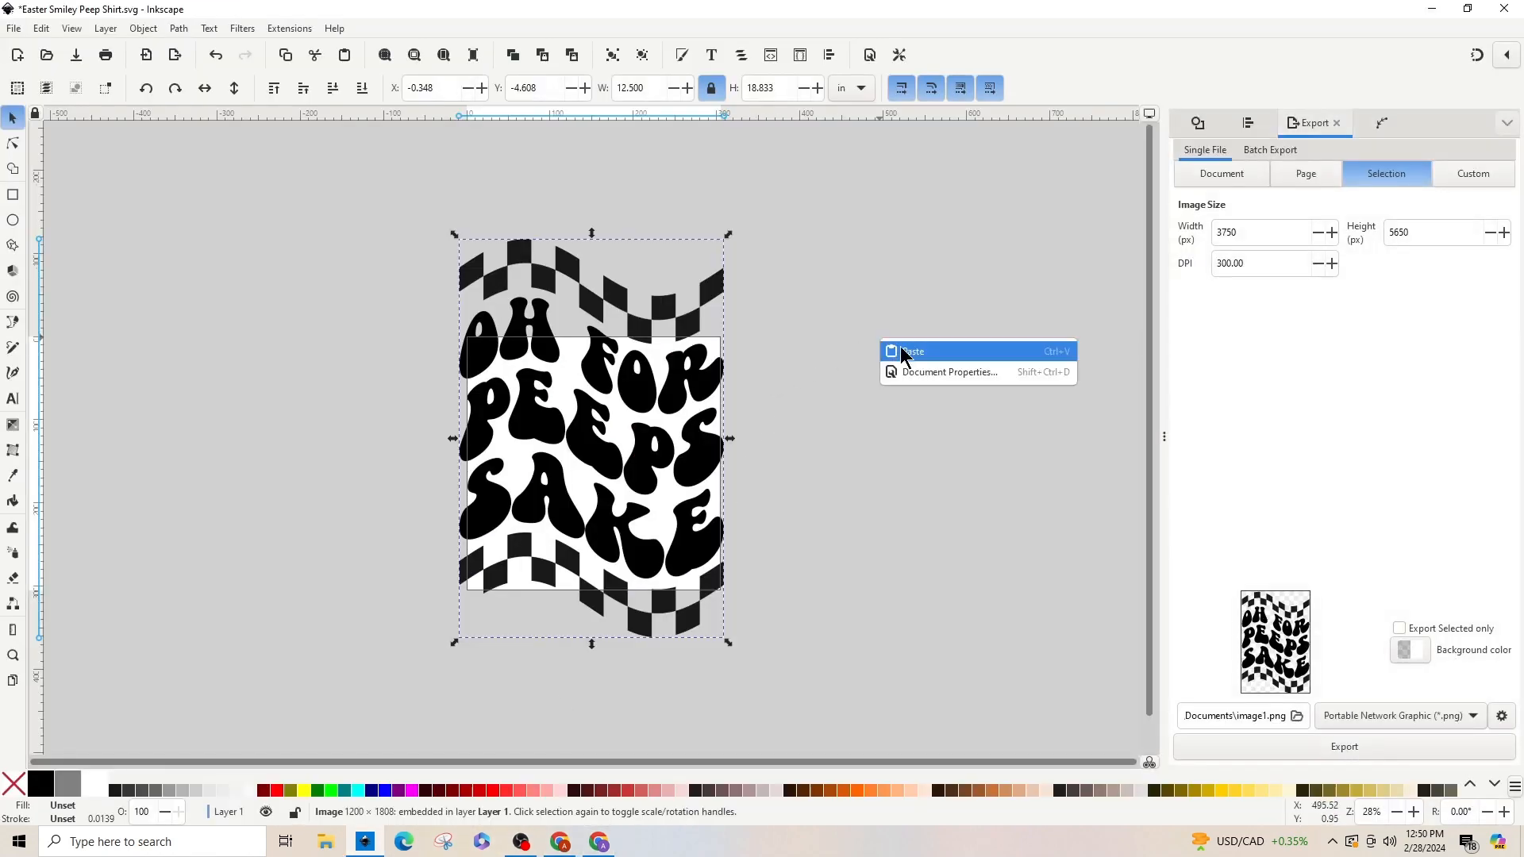
pyautogui.click(899, 347)
pyautogui.moveTo(622, 393); pyautogui.dragTo(947, 404)
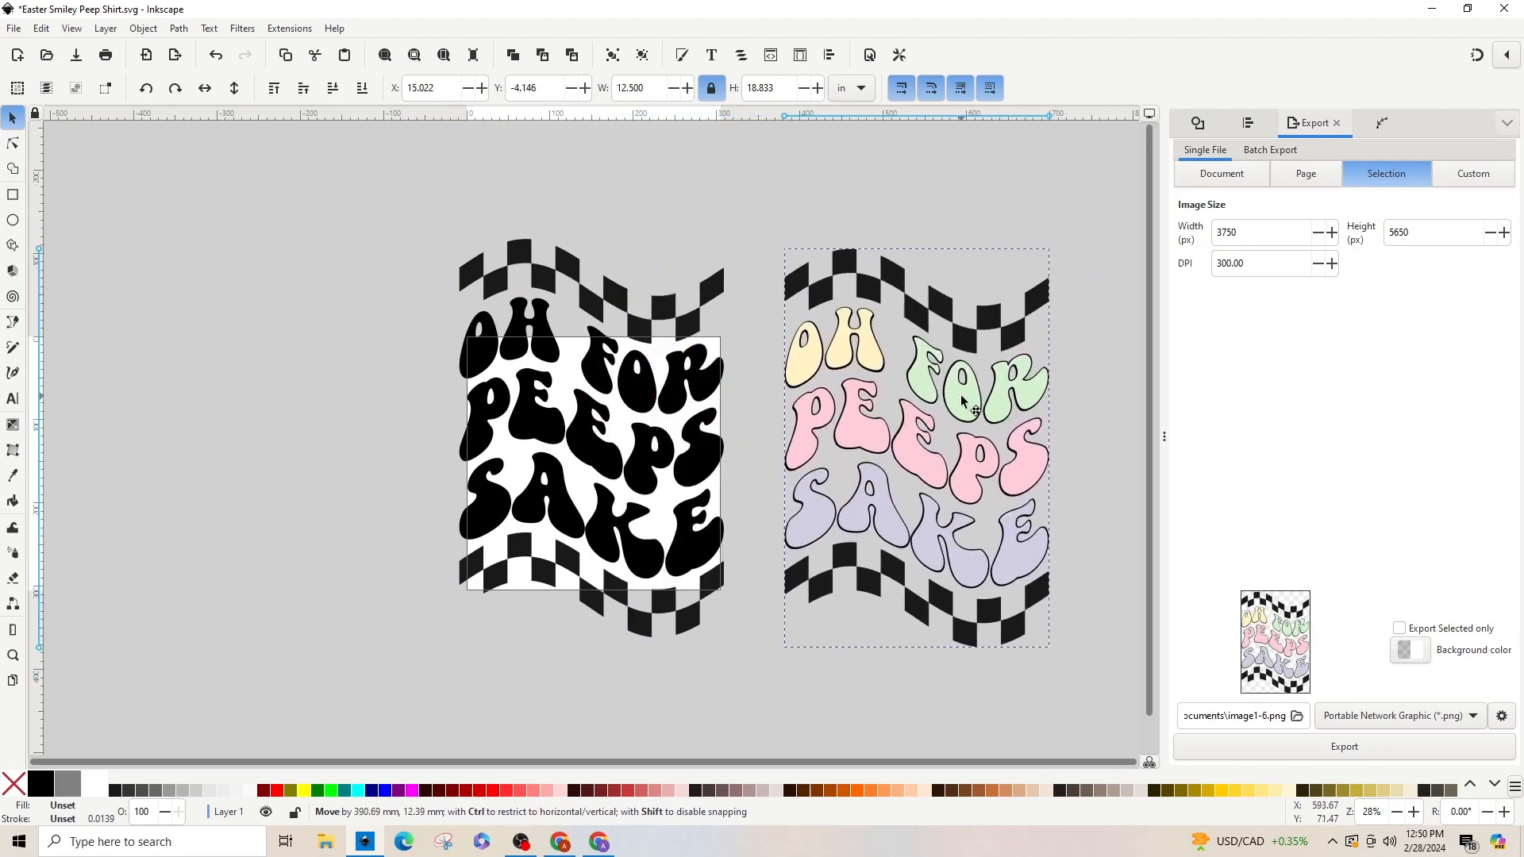
pyautogui.click(684, 327)
pyautogui.moveTo(682, 327); pyautogui.dragTo(657, 347)
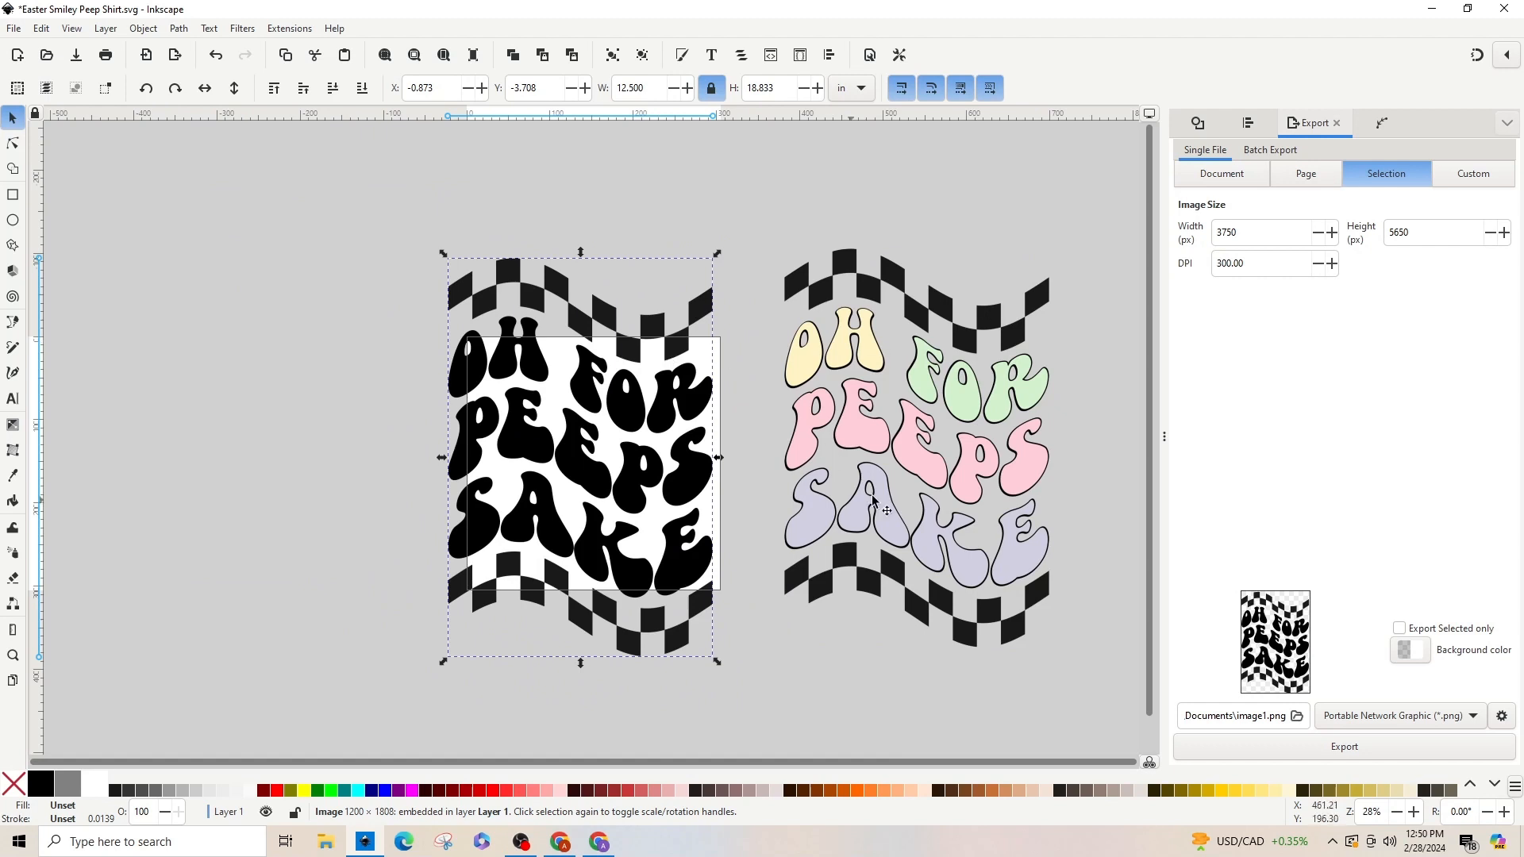
# Step: Trace the wavy black image with a multicolor Trace Bitmap in Colors mode, using 3 scans with the background removed
pyautogui.click(179, 31)
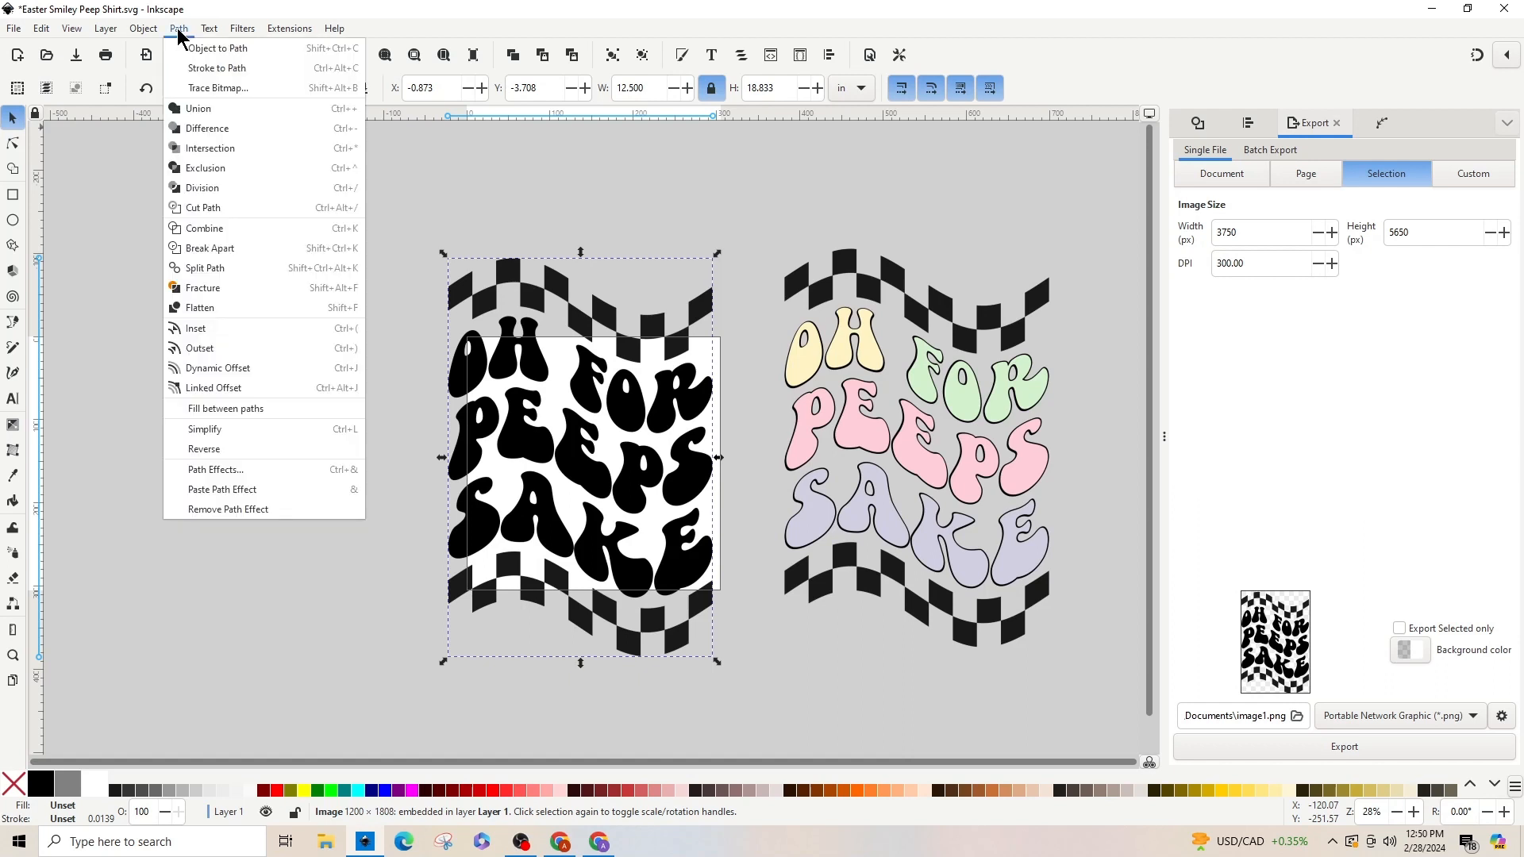
pyautogui.click(210, 86)
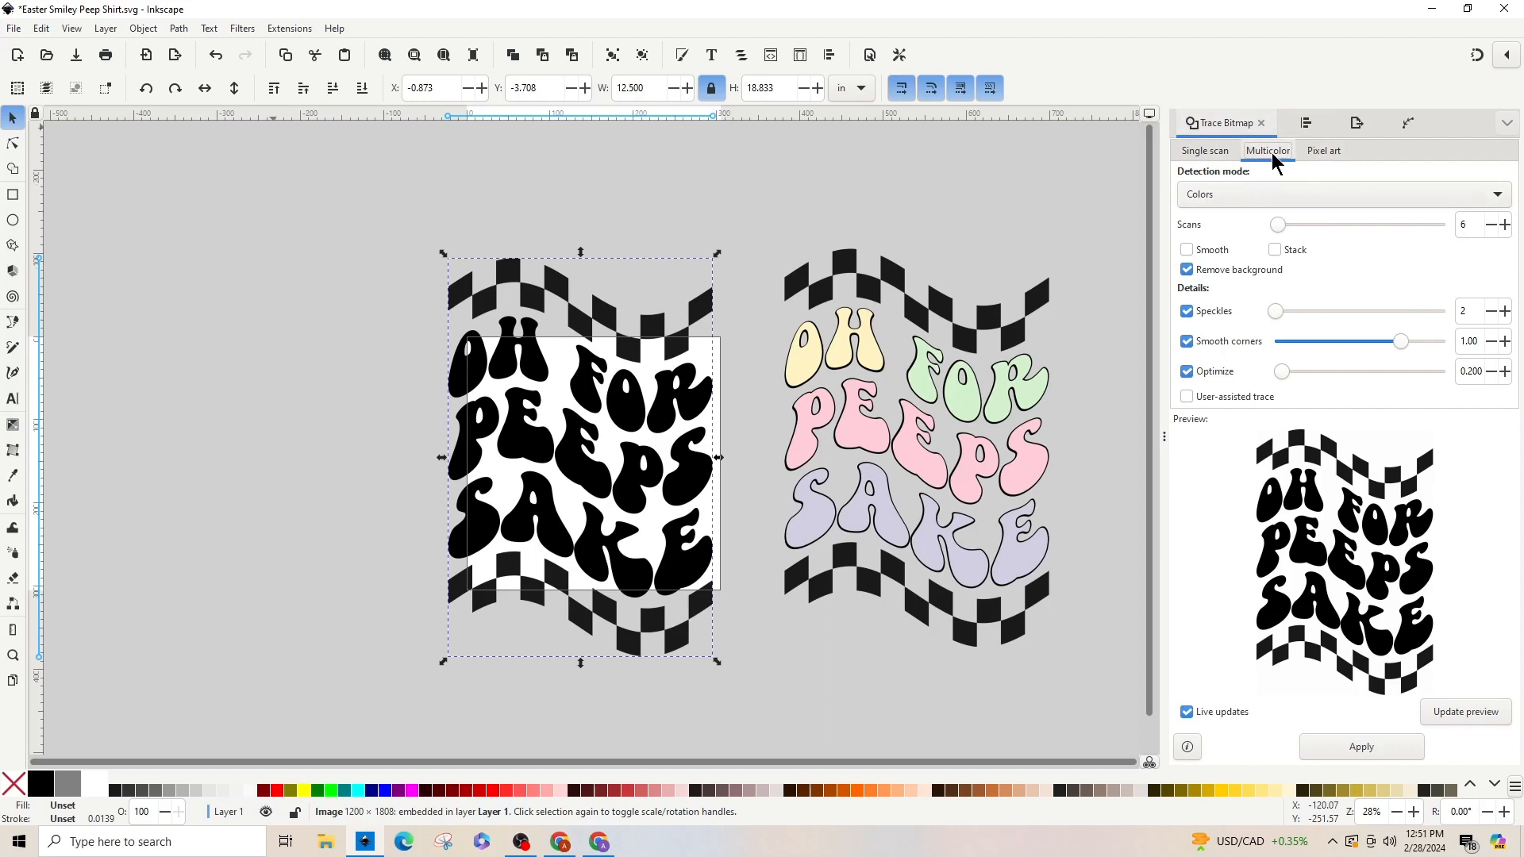
pyautogui.click(1245, 196)
pyautogui.click(1244, 197)
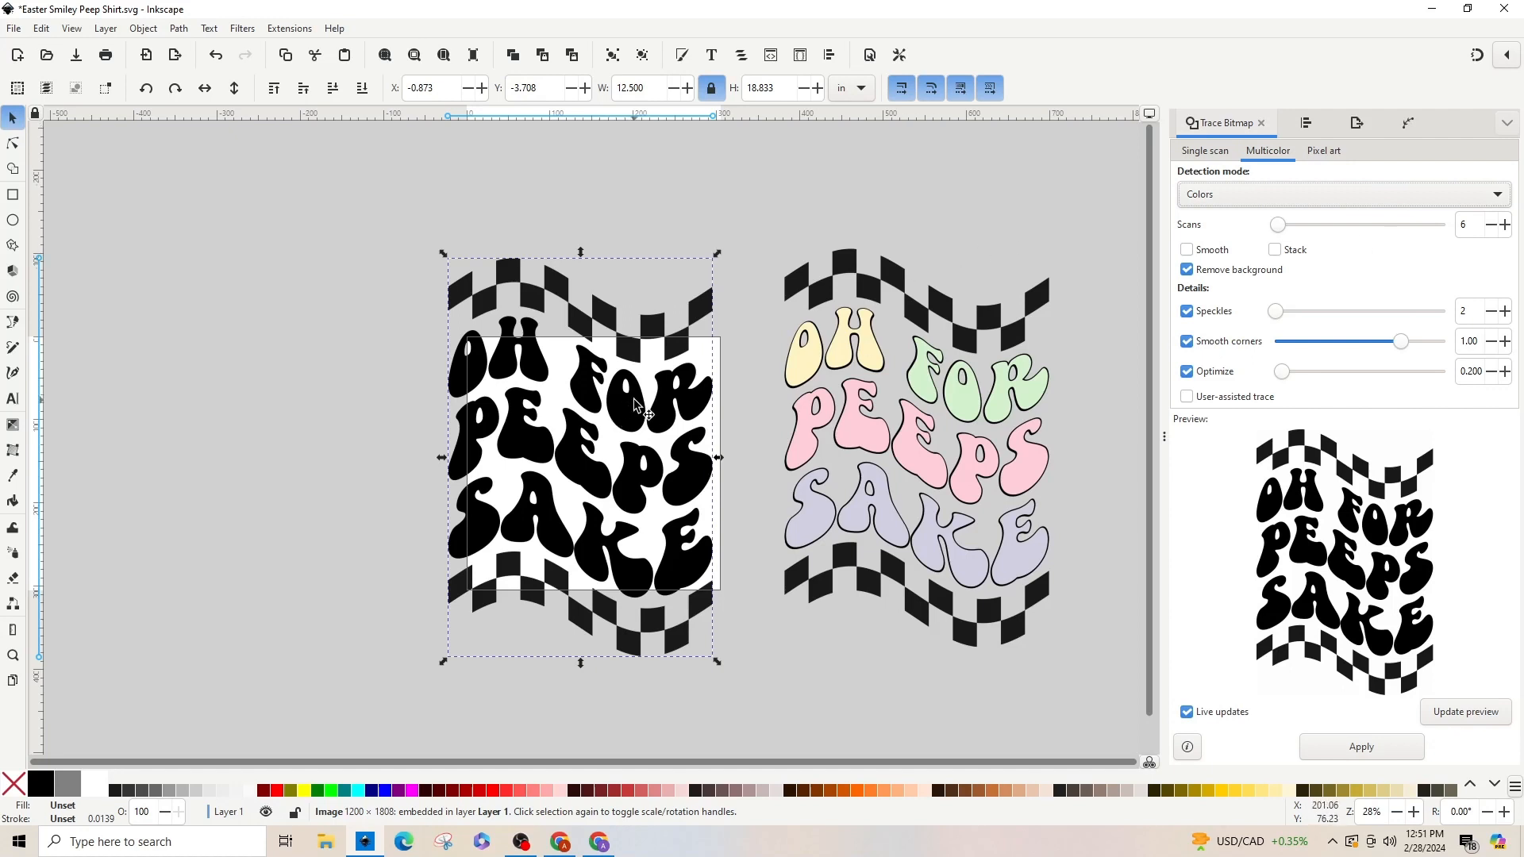
pyautogui.moveTo(635, 405); pyautogui.dragTo(616, 340)
pyautogui.click(1476, 220)
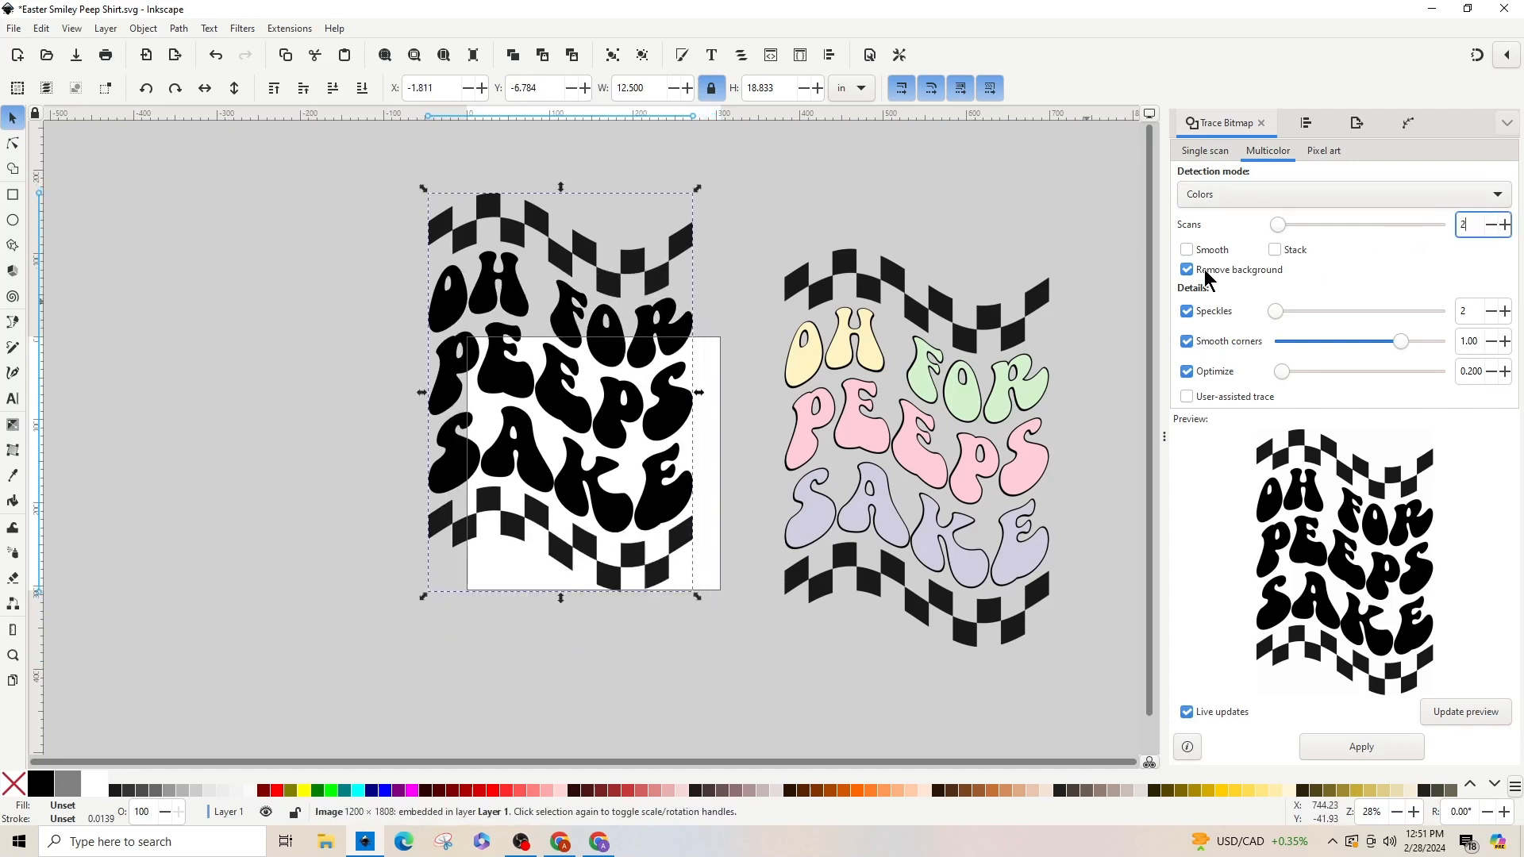
pyautogui.hotkey('ctrl', 'z')
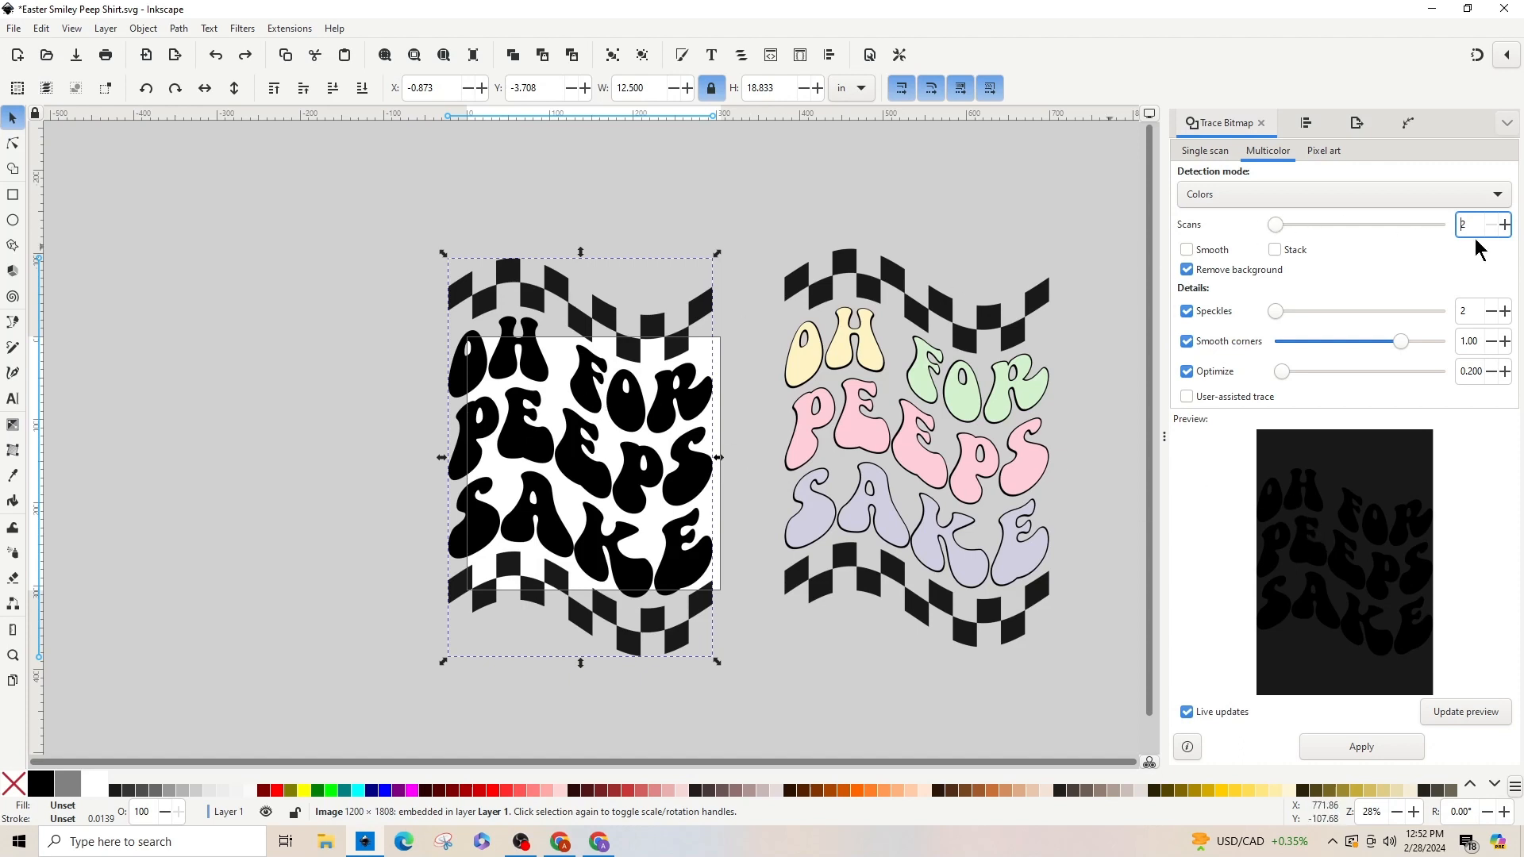
pyautogui.click(1505, 226)
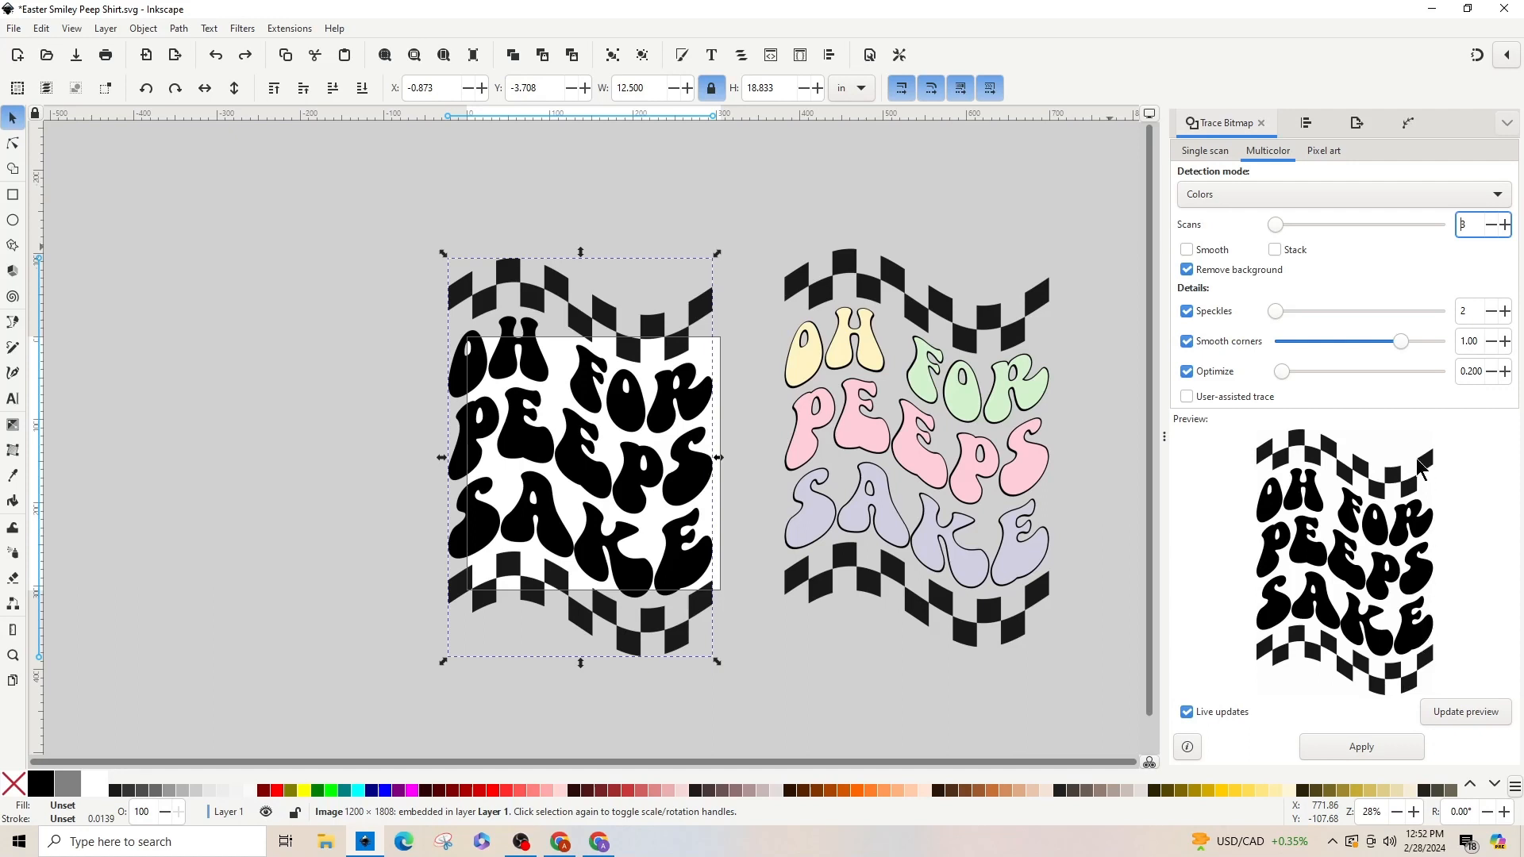
pyautogui.click(1359, 747)
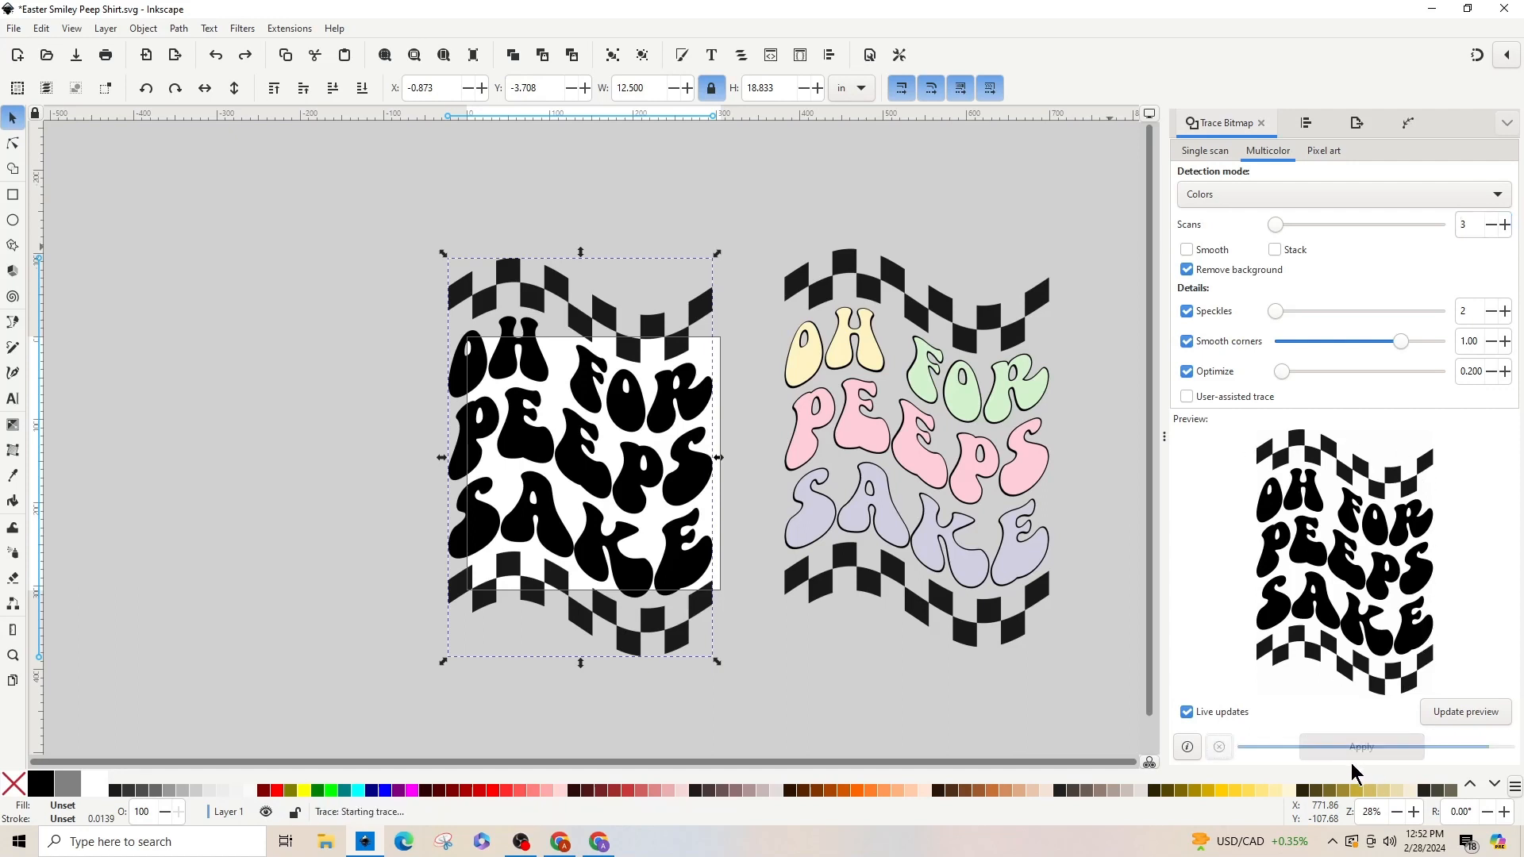
# Step: Move the traced black design off the page to its left and delete the original black bitmap
pyautogui.moveTo(654, 410)
pyautogui.mouseDown()
pyautogui.moveTo(416, 428)
pyautogui.moveTo(324, 384)
pyautogui.mouseUp()
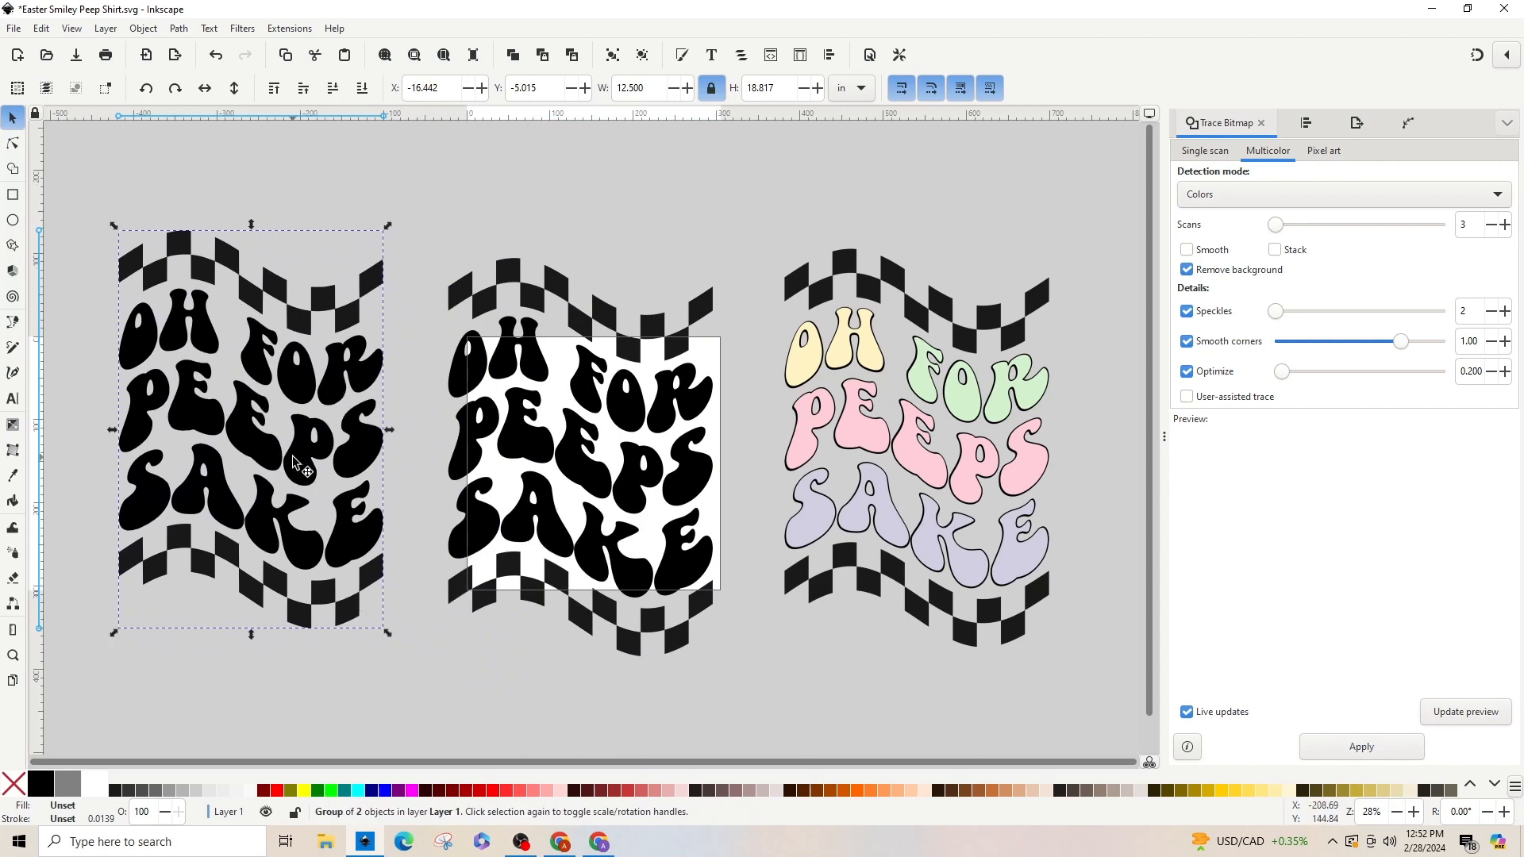
pyautogui.click(525, 443)
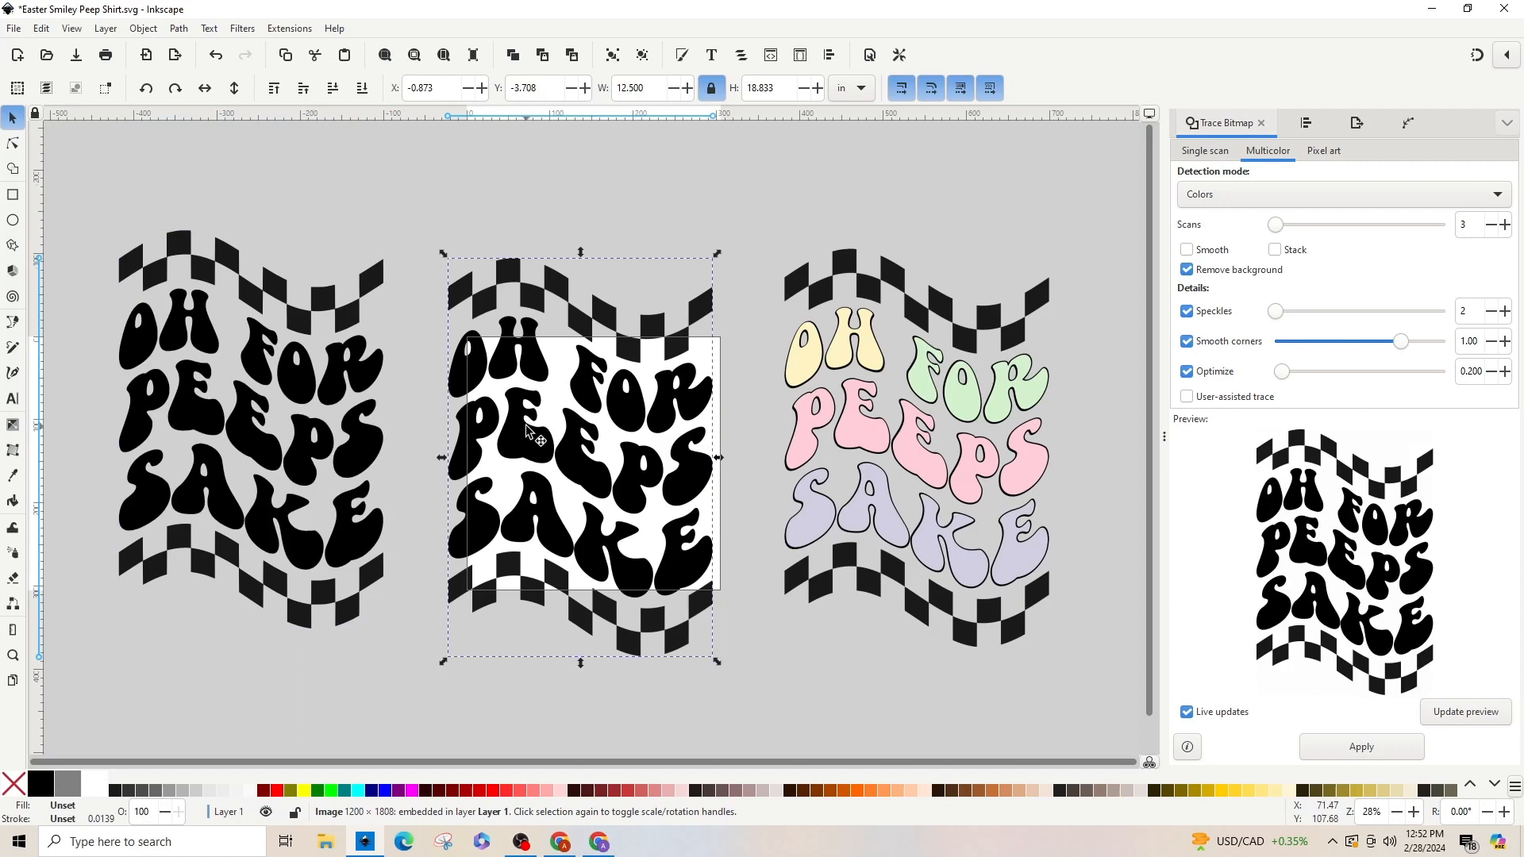
pyautogui.press('Delete')
# Step: Ungroup the traced design, move the black lettering onto the page and shift the checkerboard path slightly right
pyautogui.click(274, 443)
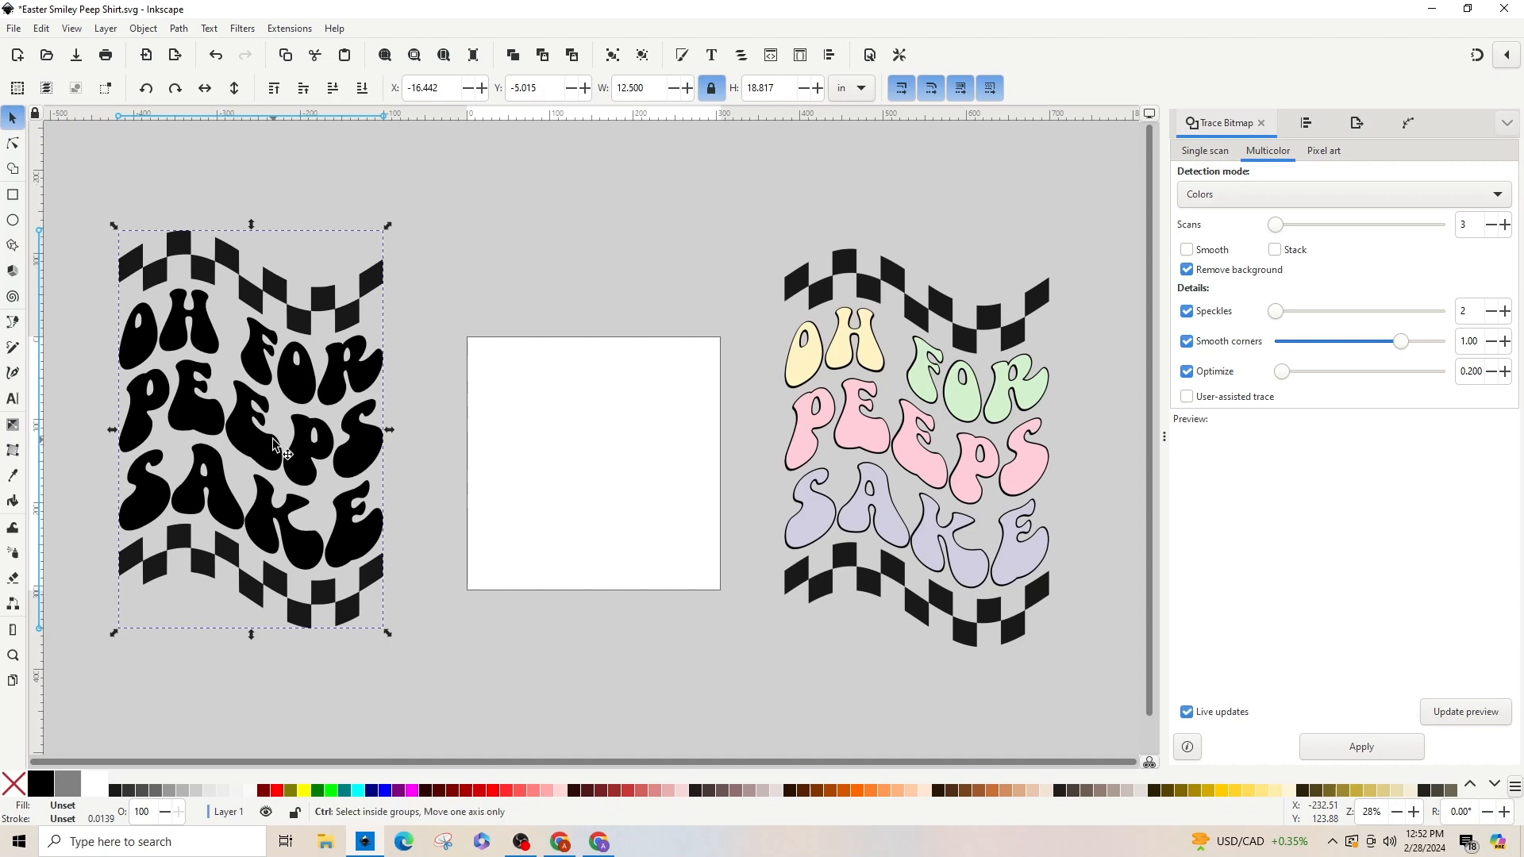
pyautogui.hotkey('ctrl', 'shift', 'g')
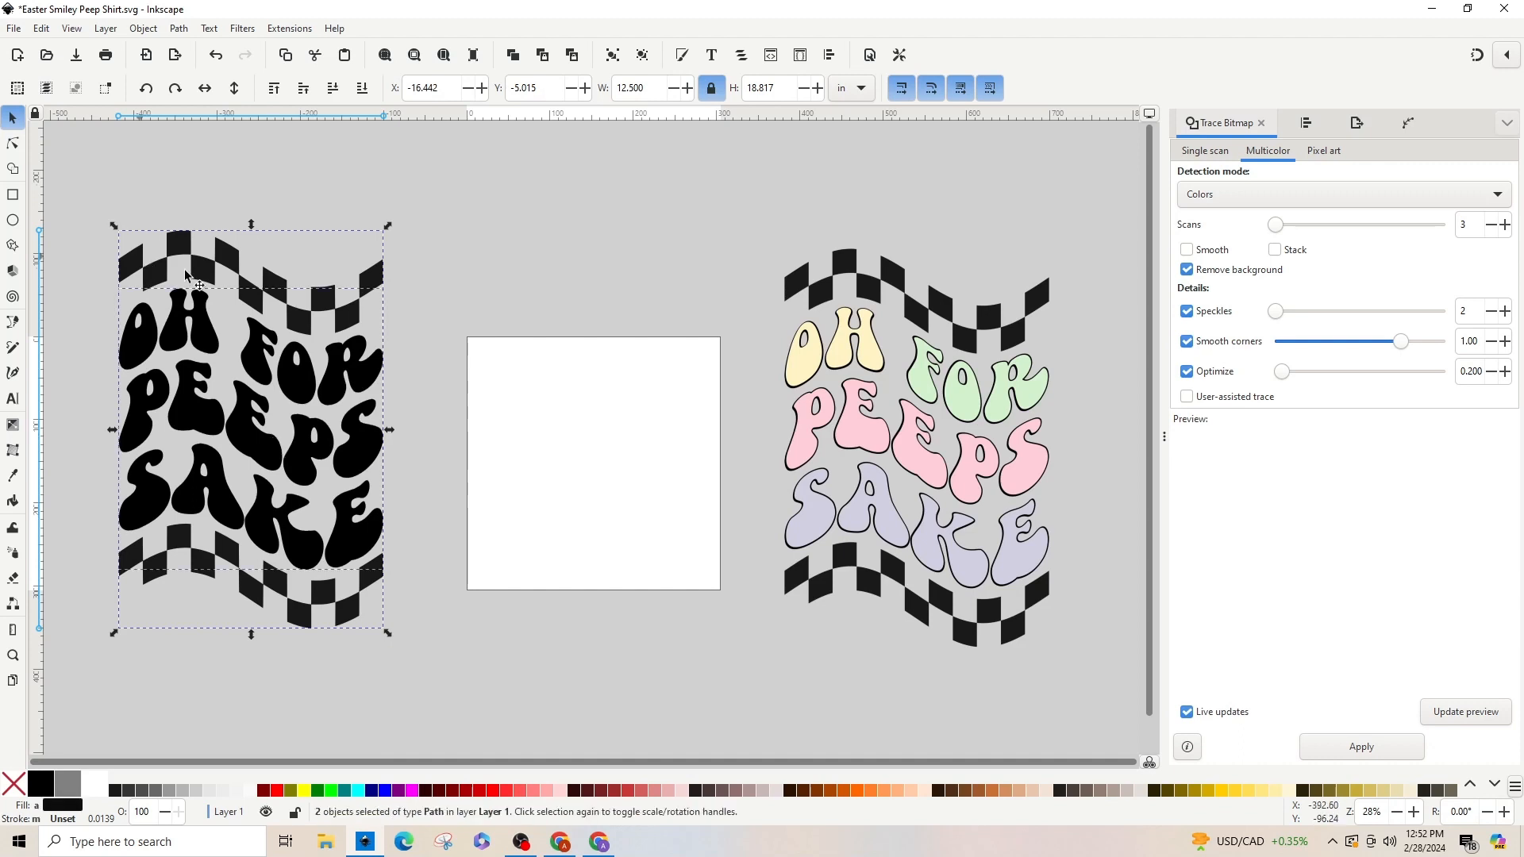
pyautogui.moveTo(349, 370); pyautogui.dragTo(693, 432)
pyautogui.moveTo(253, 304); pyautogui.dragTo(302, 314)
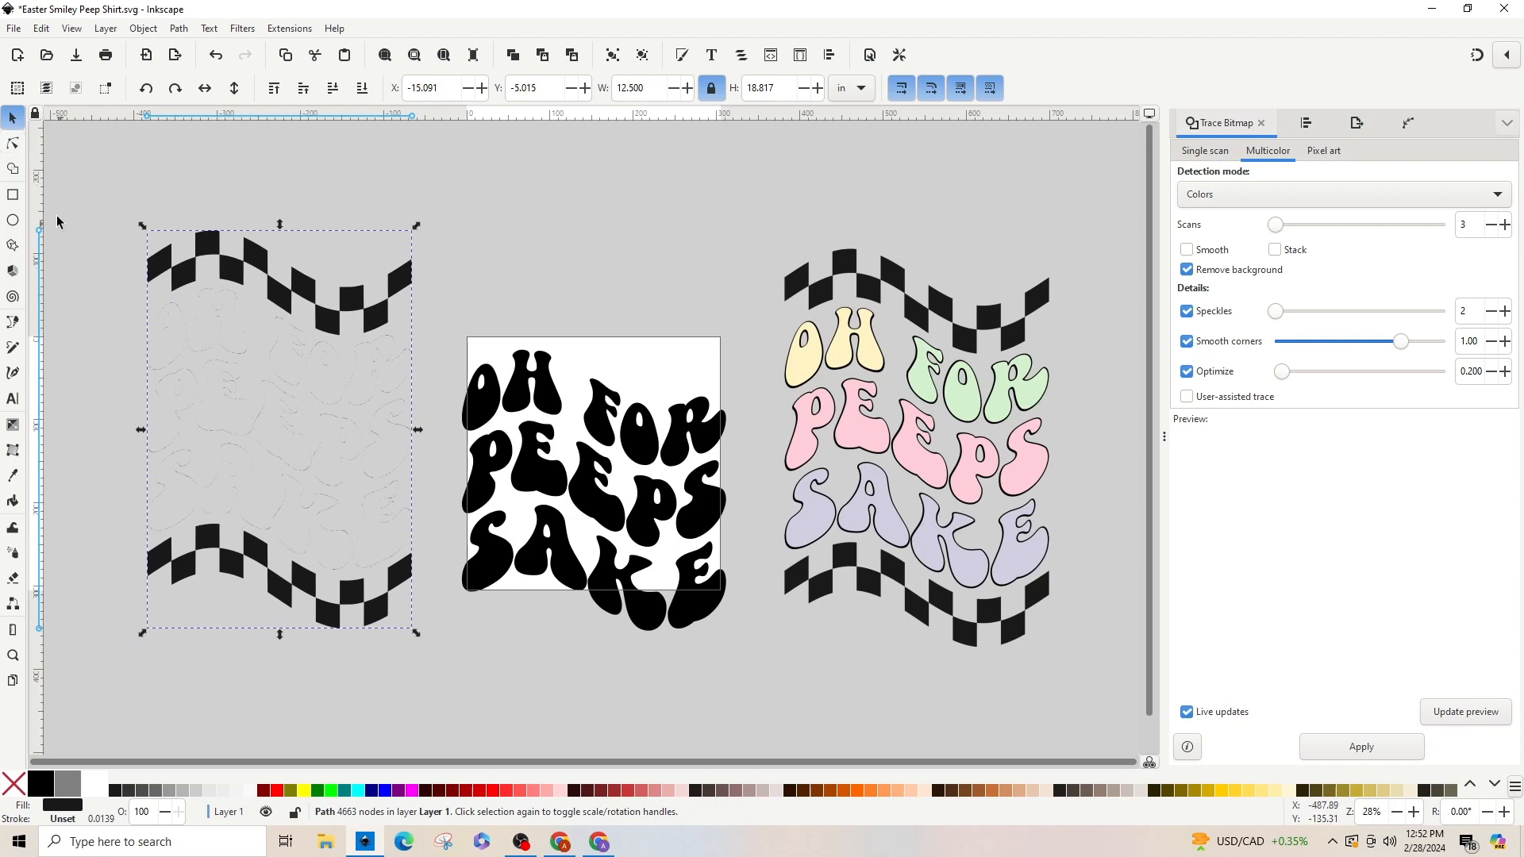
# Step: Delete the stray letter-outline nodes in the middle band between the two checkerboard strips of the traced path
pyautogui.click(13, 146)
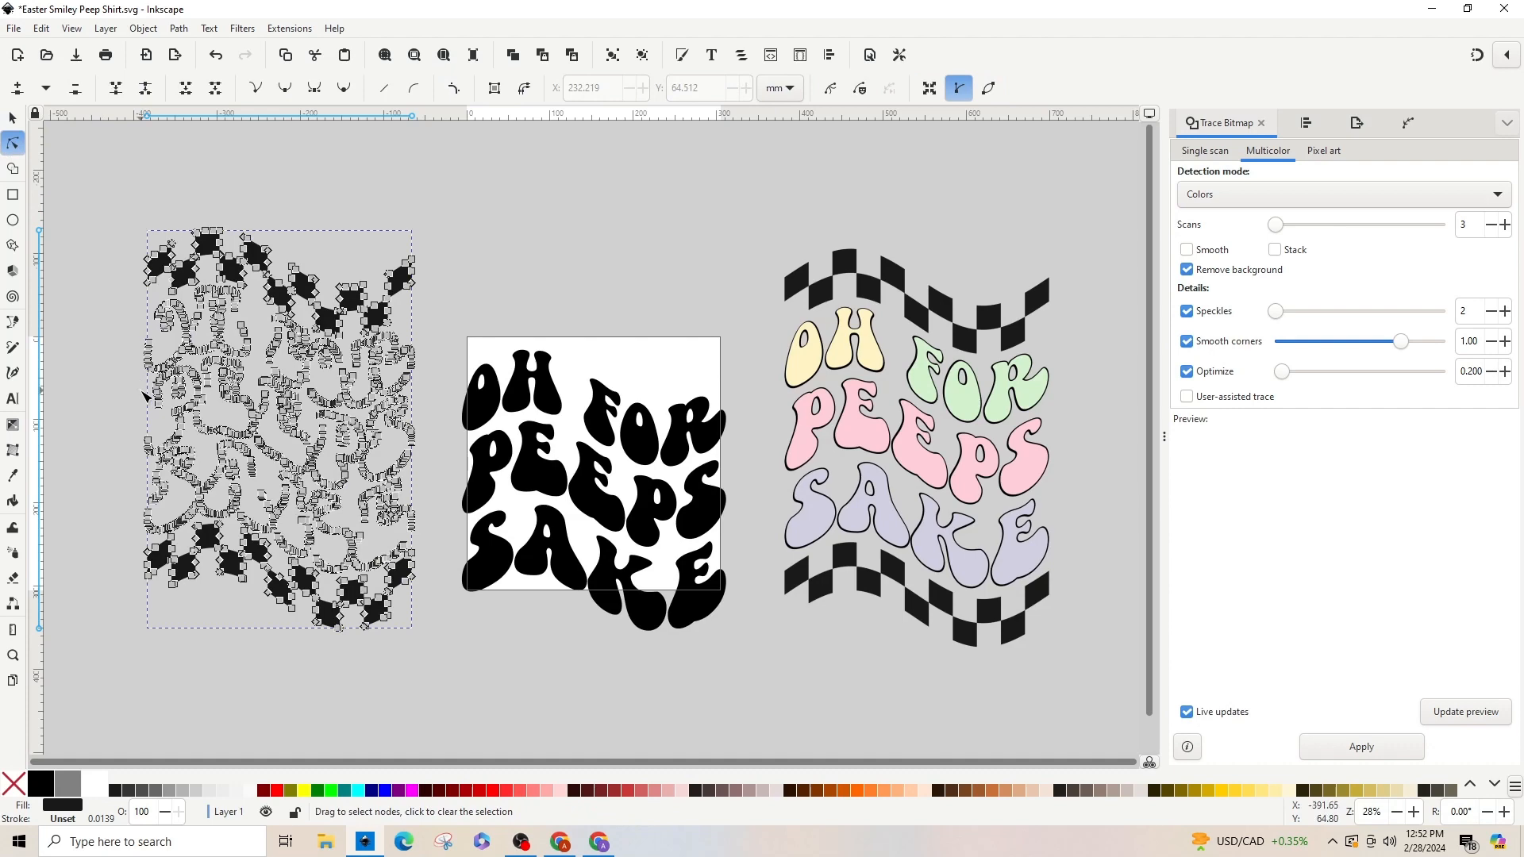
pyautogui.press('3')
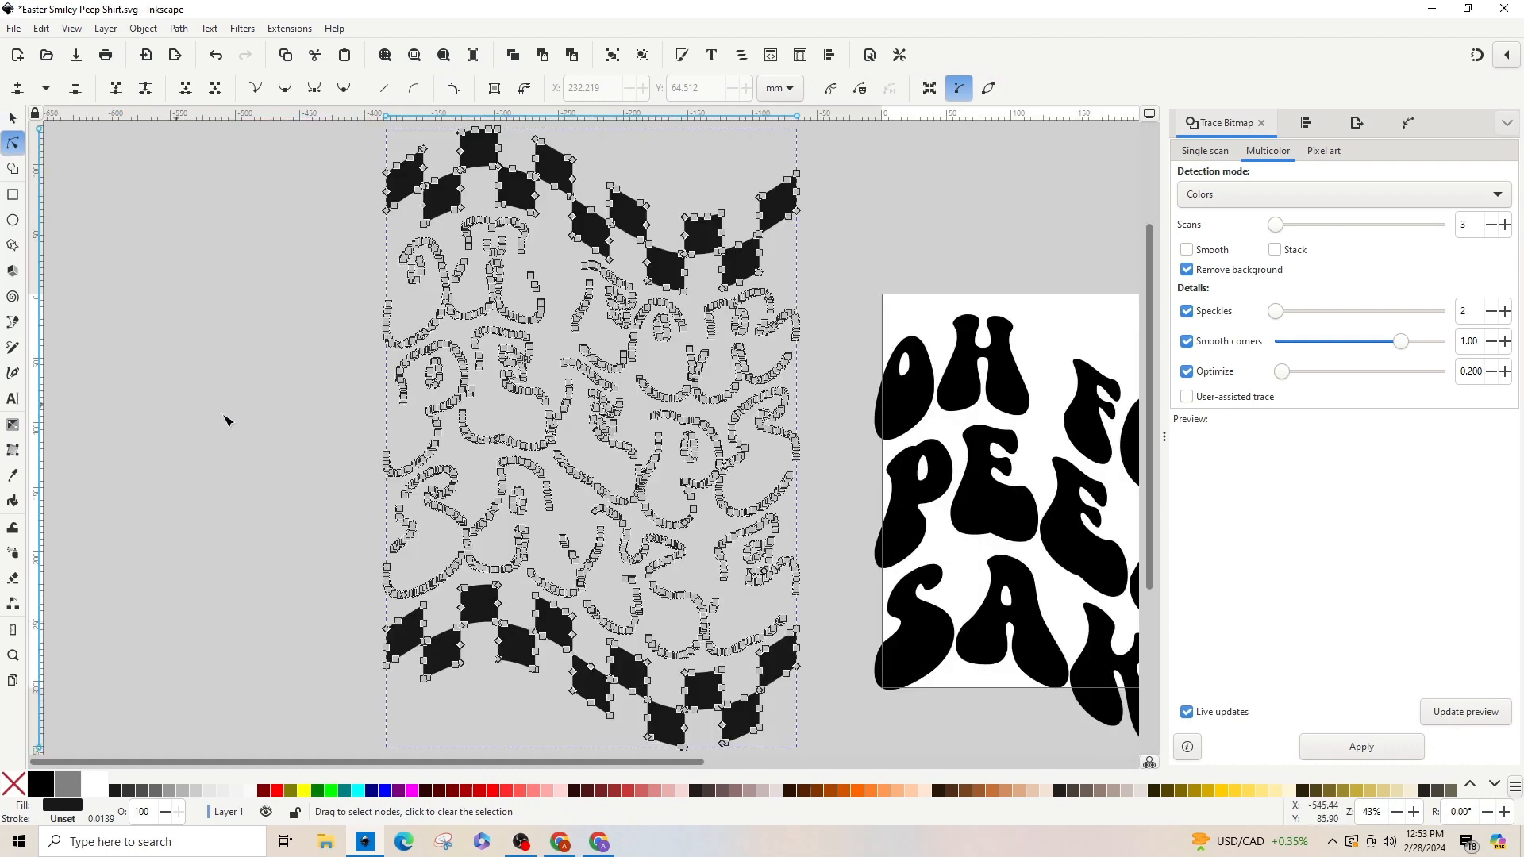
pyautogui.moveTo(341, 331); pyautogui.dragTo(823, 555)
pyautogui.press('Delete')
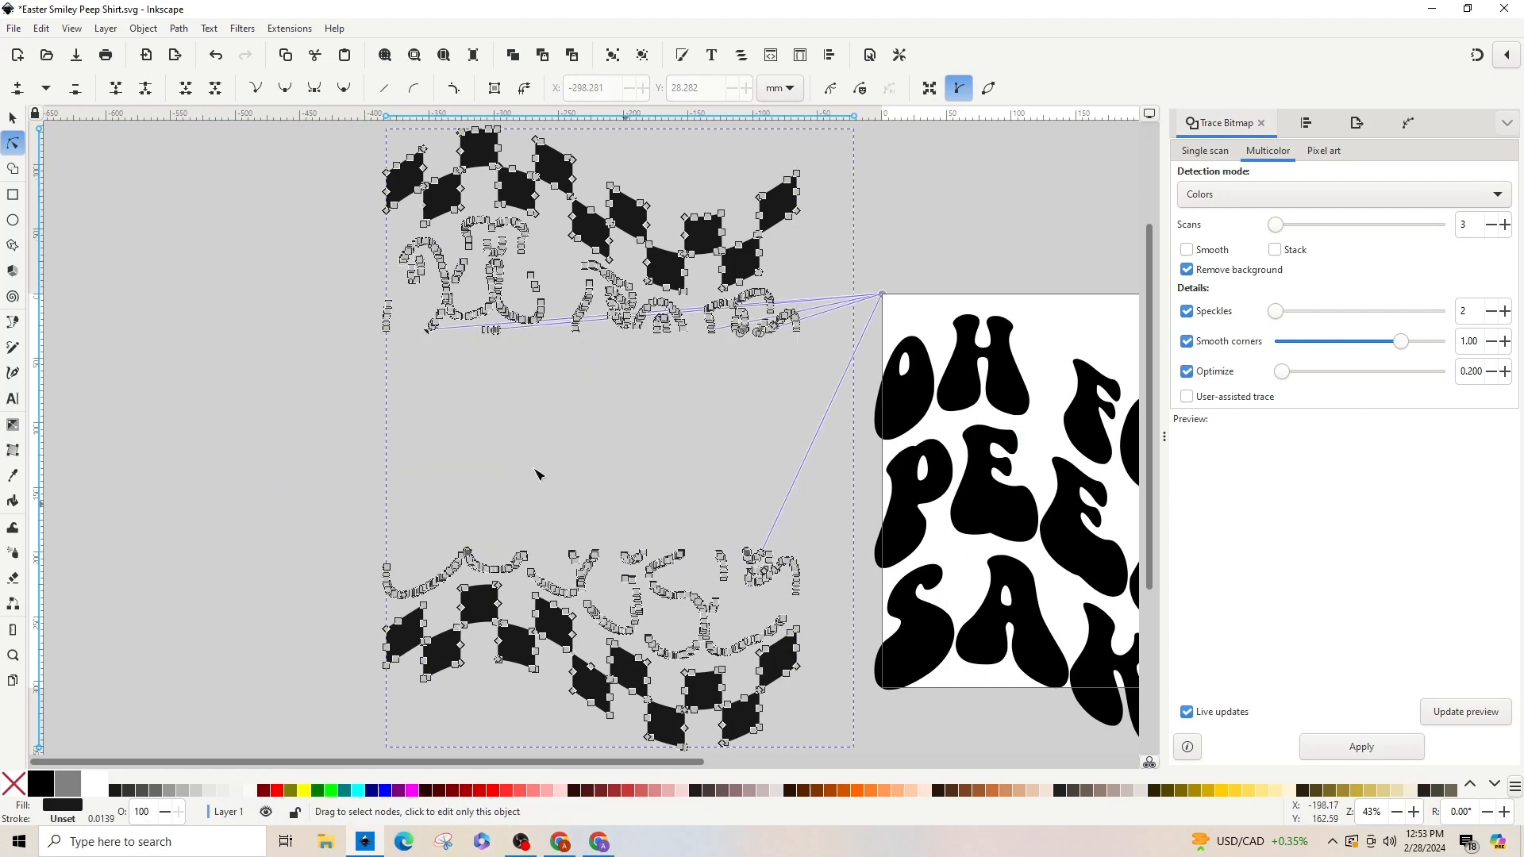
# Step: Delete the remaining stray letter-outline nodes directly above the lower checkerboard strip, keeping the strip's own nodes
pyautogui.moveTo(359, 502); pyautogui.dragTo(448, 610)
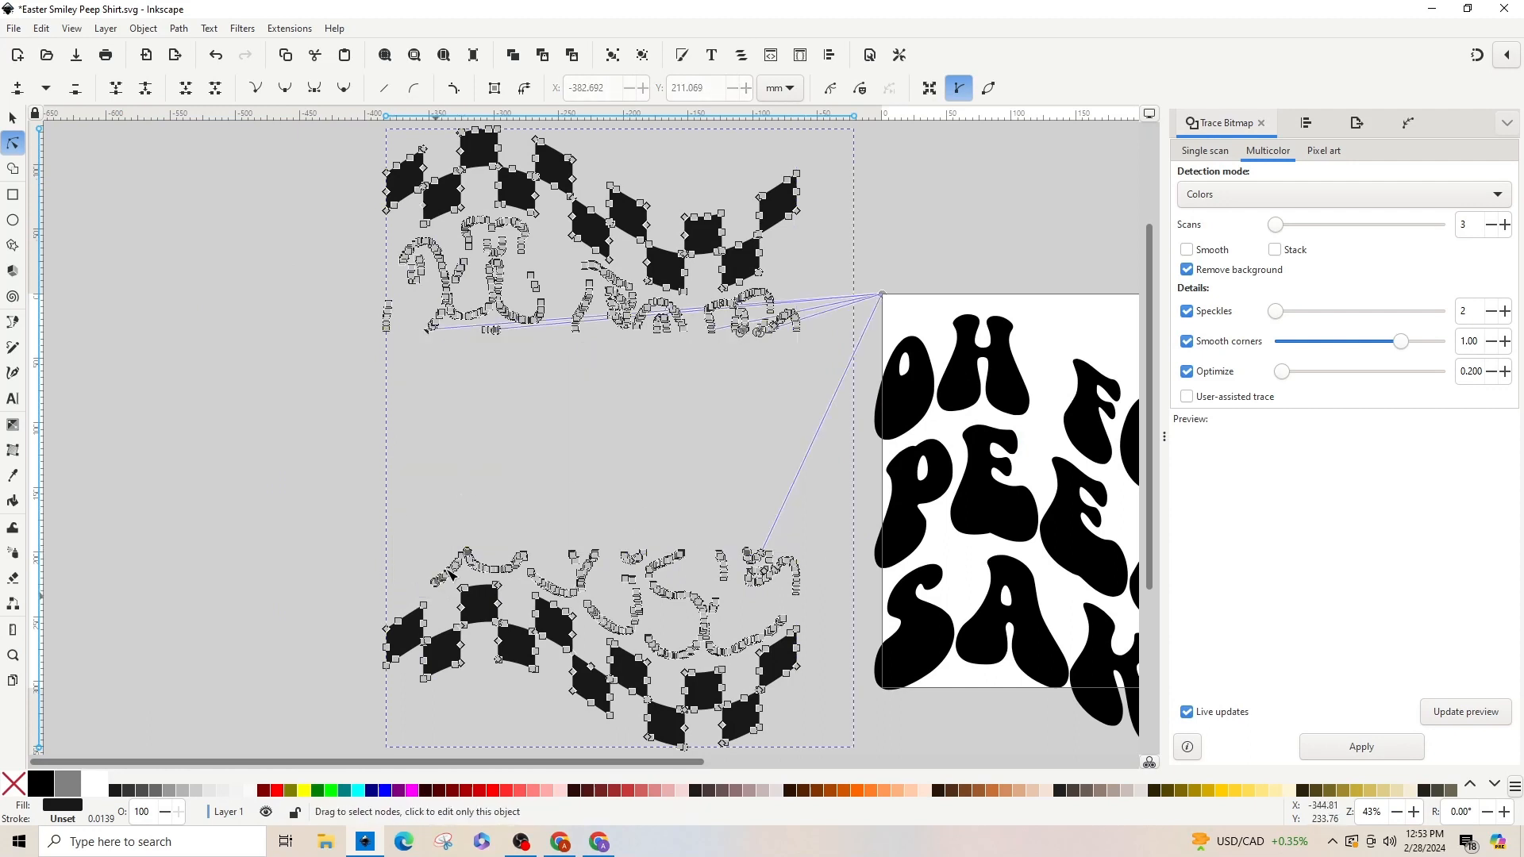
pyautogui.press('Delete')
pyautogui.moveTo(426, 498); pyautogui.dragTo(462, 597)
pyautogui.press('Delete')
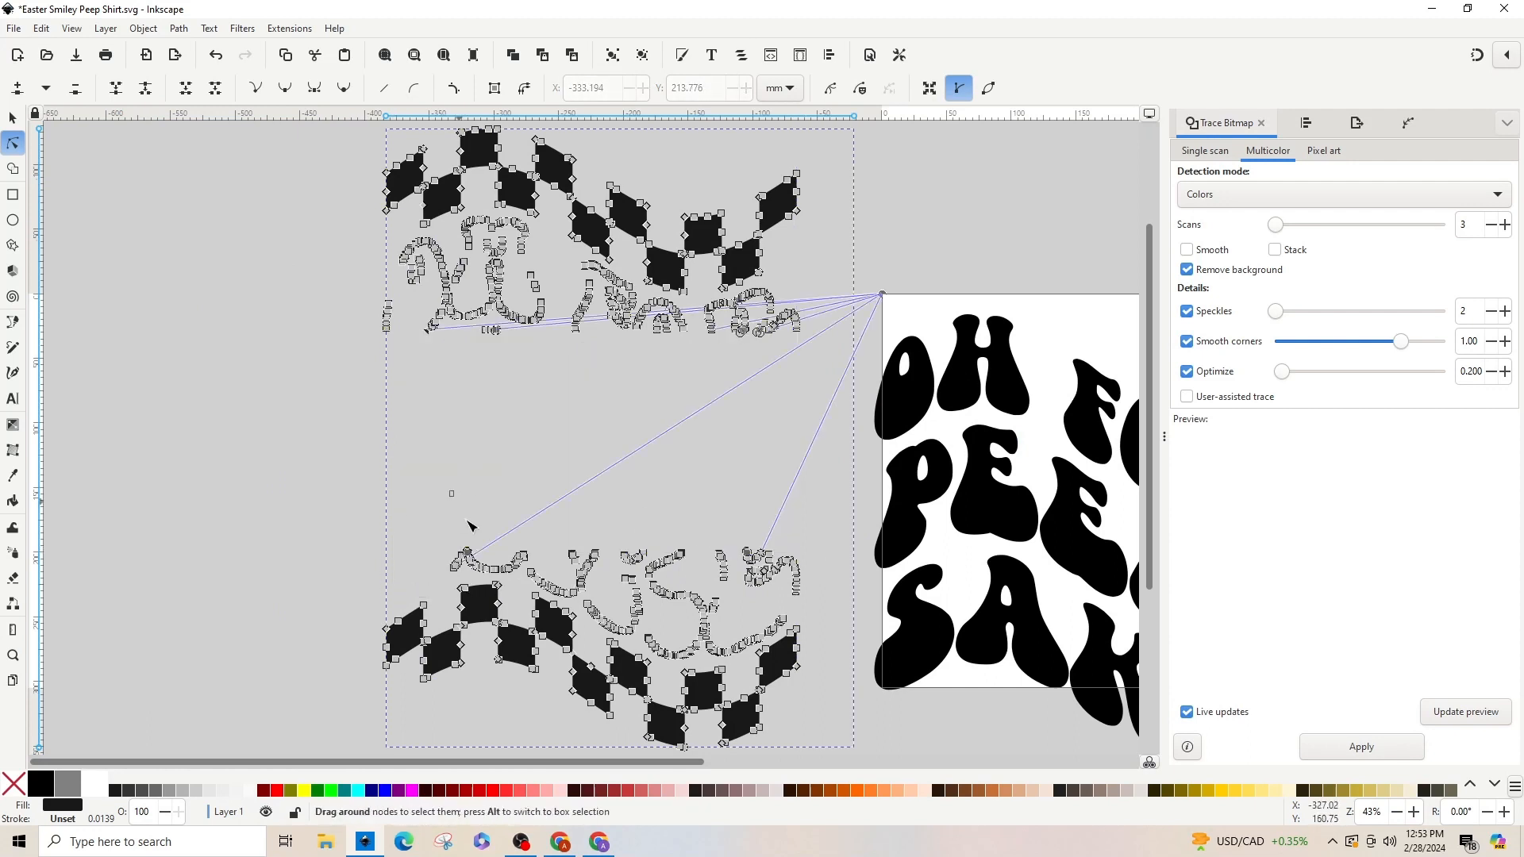
pyautogui.moveTo(449, 491); pyautogui.dragTo(520, 572)
pyautogui.press('Delete')
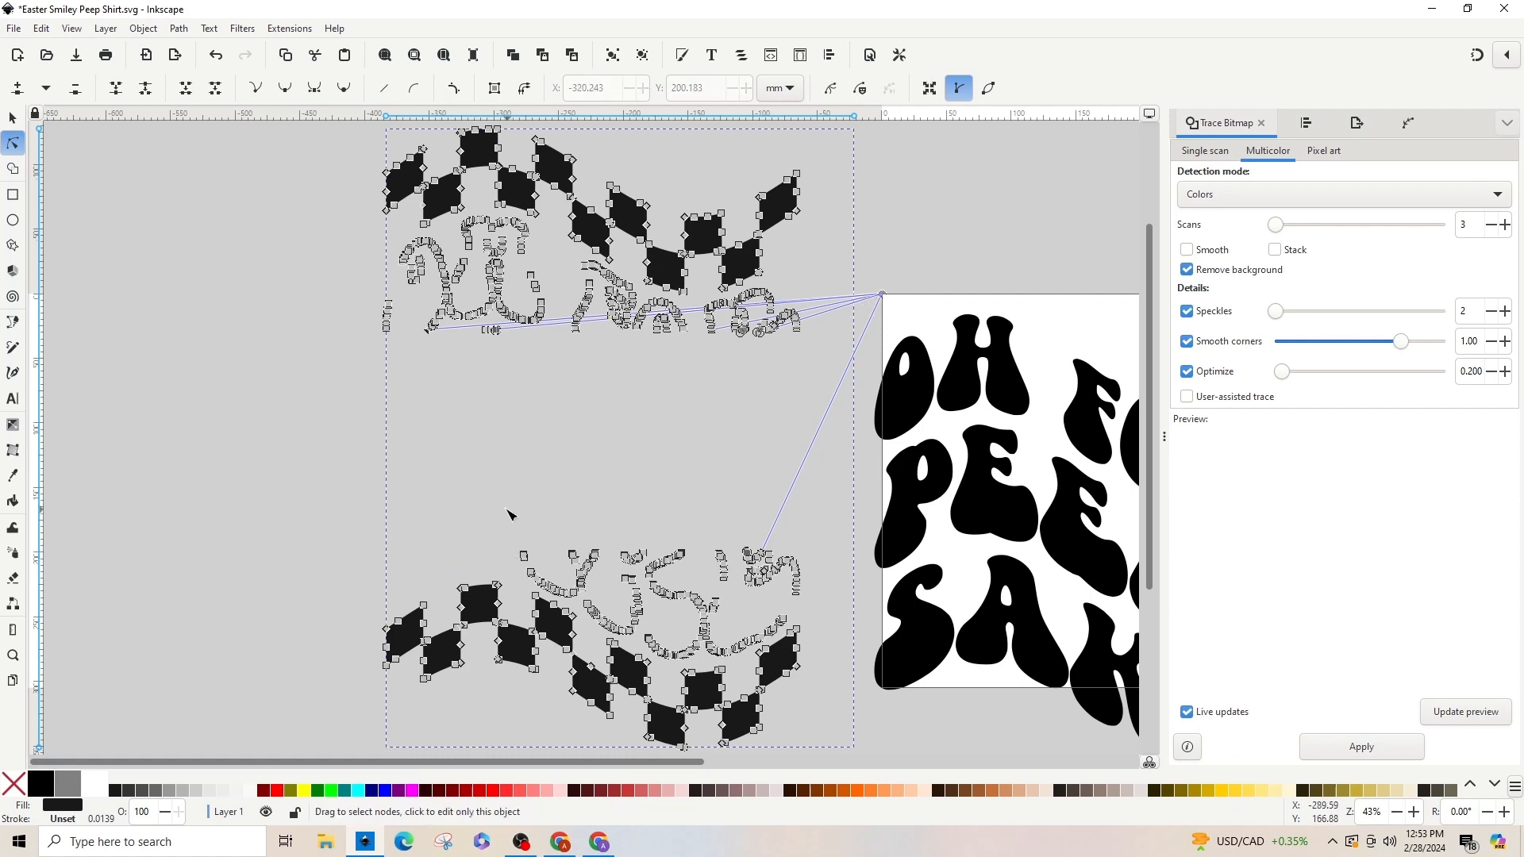
pyautogui.moveTo(506, 508); pyautogui.dragTo(703, 602)
pyautogui.press('Delete')
pyautogui.press('Delete')
pyautogui.moveTo(667, 503); pyautogui.dragTo(823, 609)
pyautogui.press('Delete')
pyautogui.moveTo(669, 558); pyautogui.dragTo(738, 659)
pyautogui.press('Delete')
pyautogui.moveTo(715, 586); pyautogui.dragTo(753, 654)
pyautogui.press('Delete')
pyautogui.press('Delete')
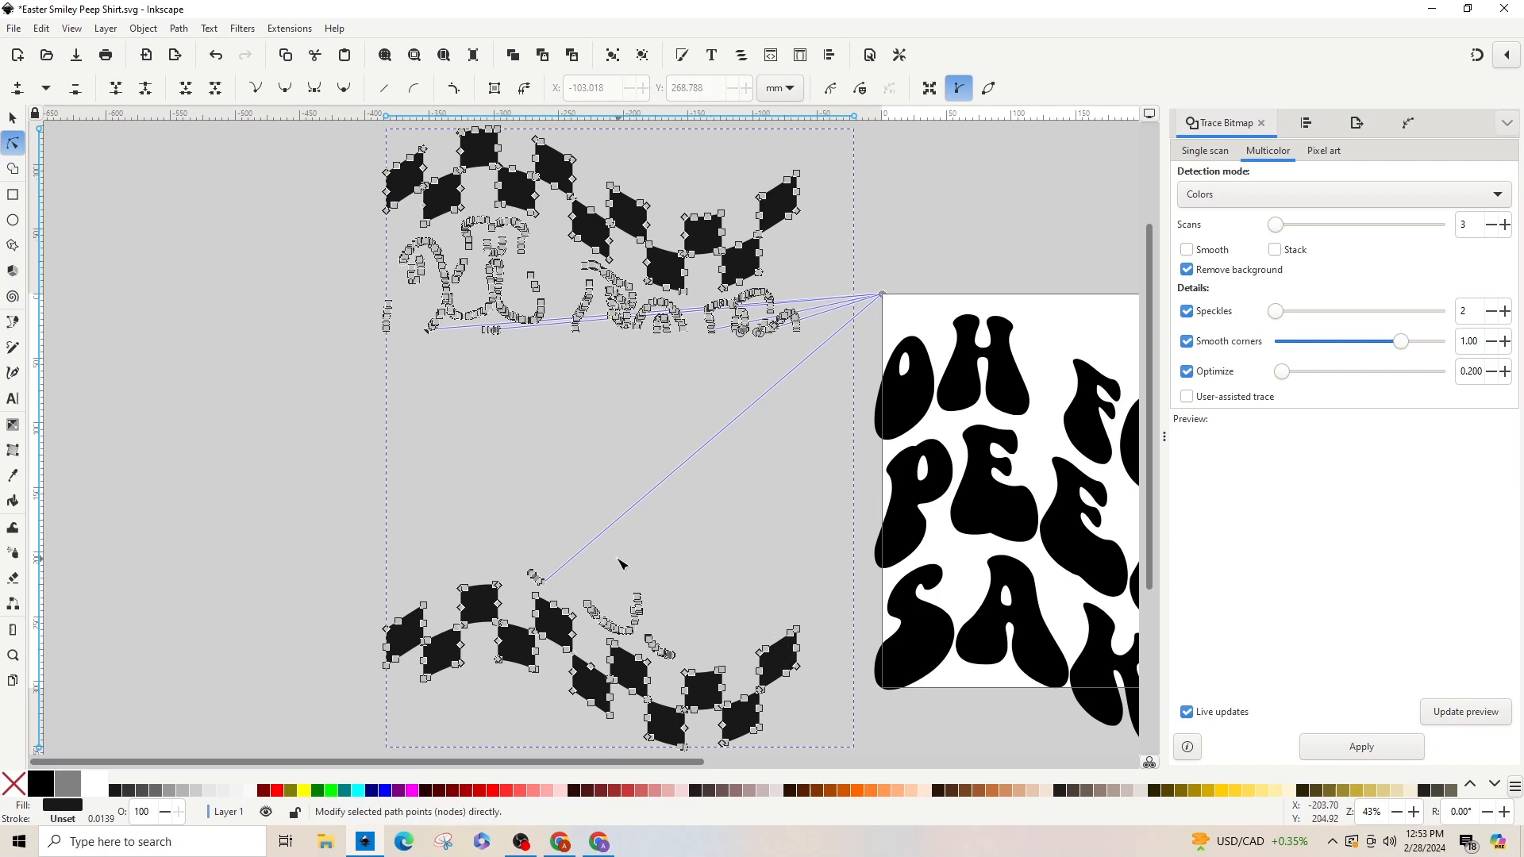
pyautogui.moveTo(617, 558); pyautogui.dragTo(639, 637)
pyautogui.press('Delete')
pyautogui.press('Delete')
pyautogui.press('Delete')
pyautogui.moveTo(570, 573); pyautogui.dragTo(617, 618)
pyautogui.press('Delete')
pyautogui.moveTo(522, 539); pyautogui.dragTo(569, 586)
pyautogui.press('Delete')
# Step: Delete the leftover letter-outline nodes beneath the upper checkerboard strip and return to object selection
pyautogui.moveTo(363, 242); pyautogui.dragTo(499, 401)
pyautogui.press('Delete')
pyautogui.moveTo(459, 231); pyautogui.dragTo(551, 347)
pyautogui.press('Delete')
pyautogui.moveTo(549, 269); pyautogui.dragTo(639, 374)
pyautogui.press('Delete')
pyautogui.moveTo(556, 262); pyautogui.dragTo(699, 387)
pyautogui.press('Delete')
pyautogui.press('Delete')
pyautogui.moveTo(806, 404); pyautogui.dragTo(807, 404)
pyautogui.press('Delete')
pyautogui.moveTo(799, 402); pyautogui.dragTo(692, 296)
pyautogui.press('Delete')
pyautogui.moveTo(797, 344); pyautogui.dragTo(732, 292)
pyautogui.press('Delete')
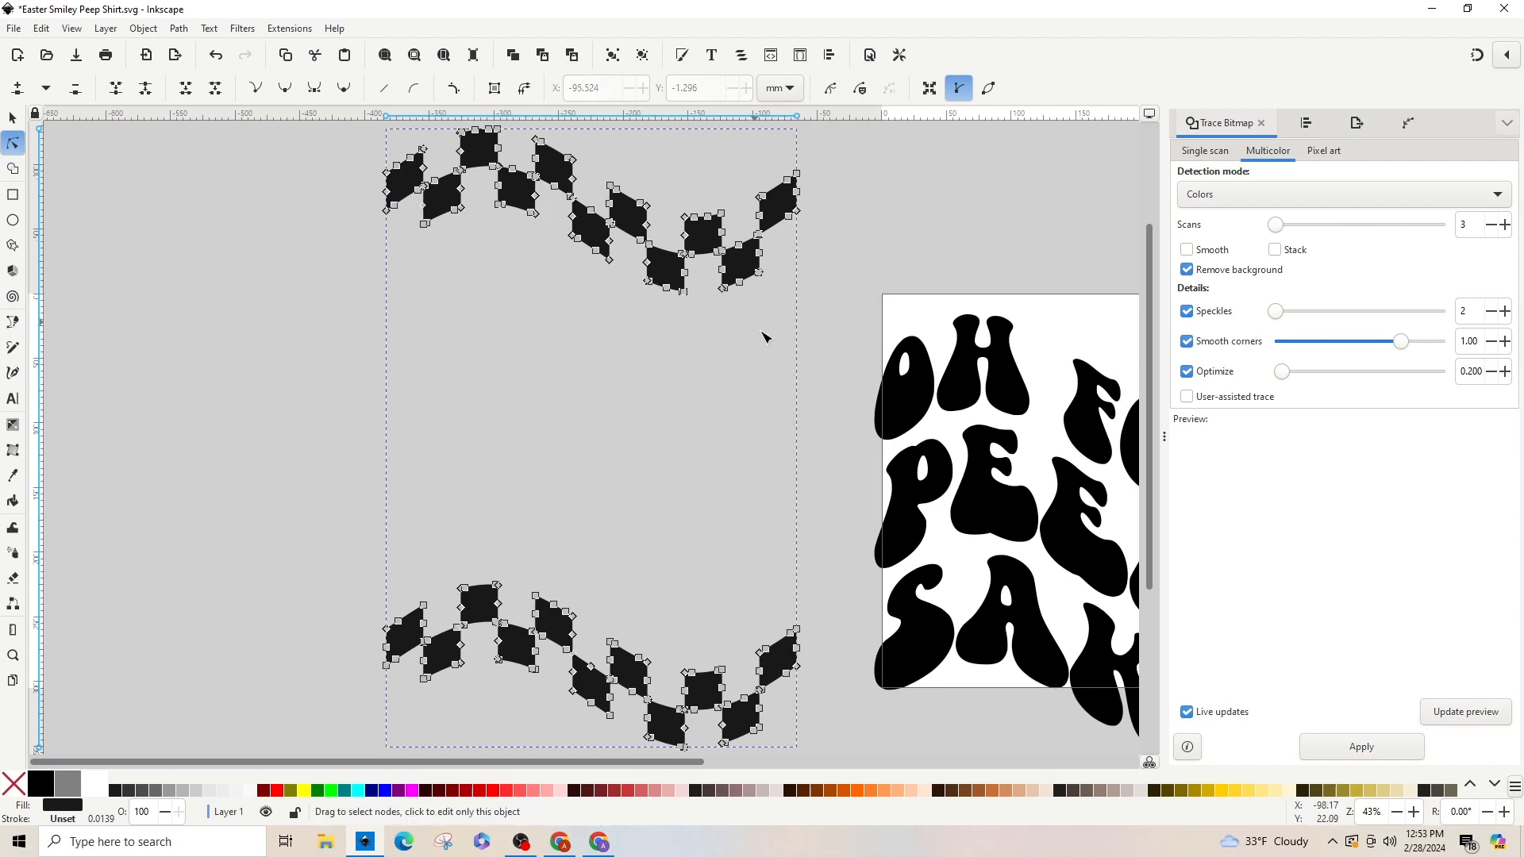
pyautogui.click(12, 117)
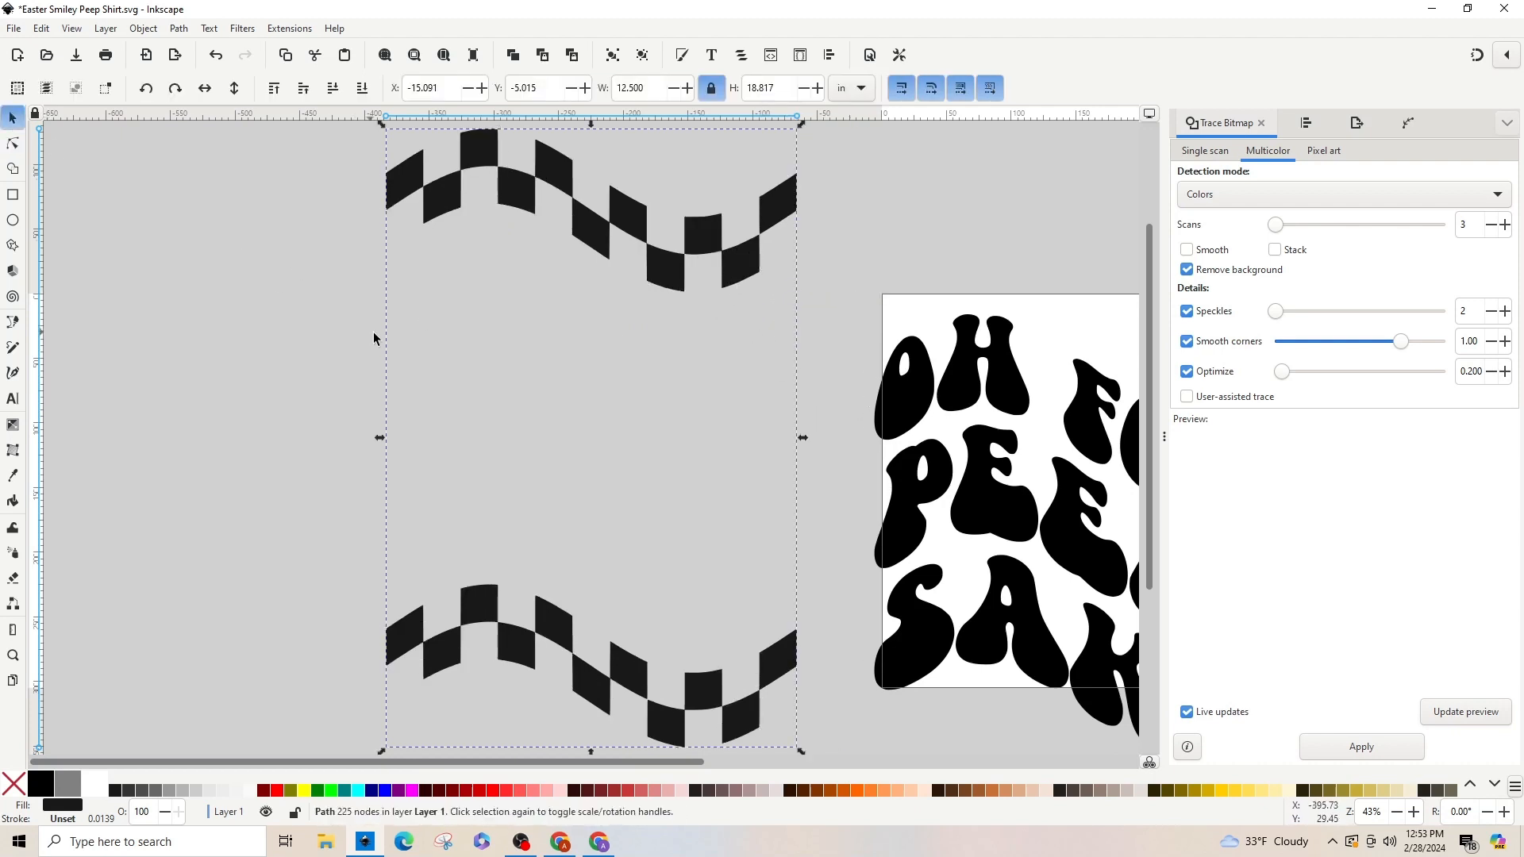
# Step: Move the black OH FOR PEEPS SAKE lettering off the page to sit between the two checkerboard strips
pyautogui.press('-')
pyautogui.click(905, 494)
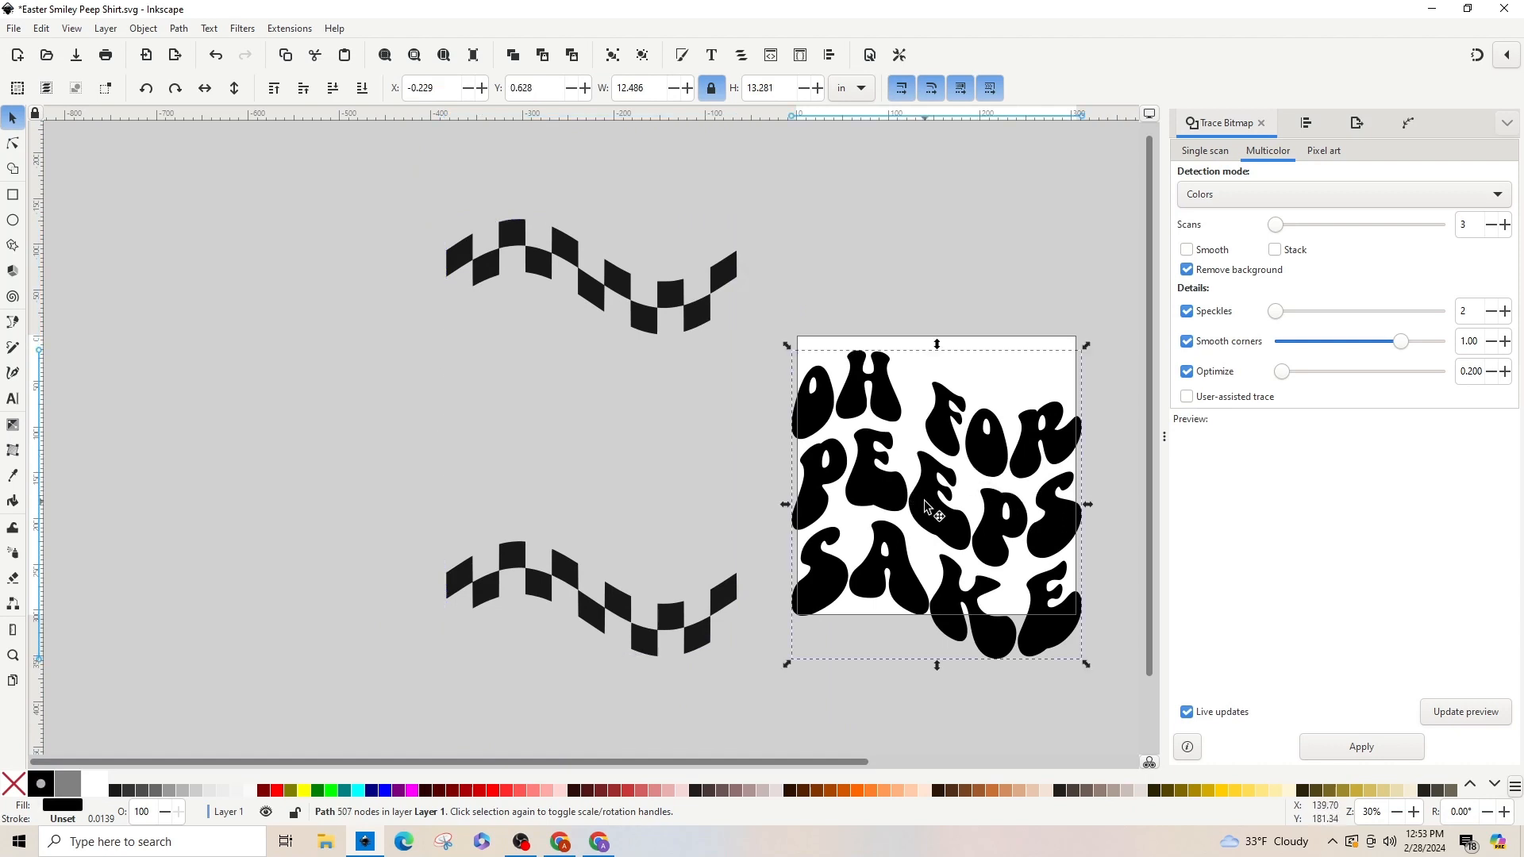
pyautogui.moveTo(919, 505)
pyautogui.mouseDown()
pyautogui.moveTo(527, 429)
pyautogui.moveTo(578, 437)
pyautogui.mouseUp()
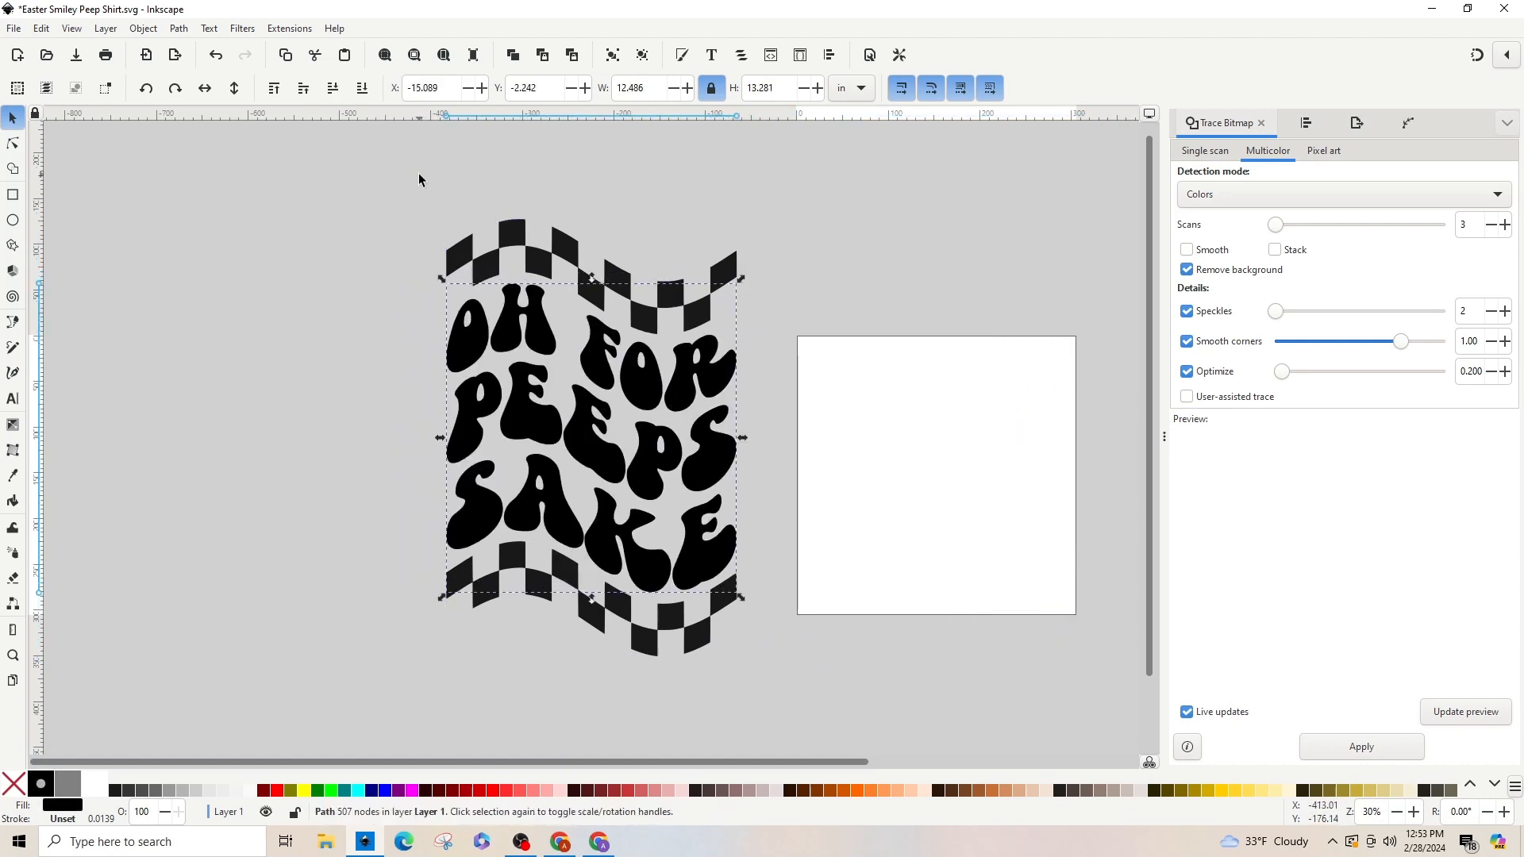
# Step: Distribute the black lettering and checkerboard strips with even vertical gaps and union them into one path
pyautogui.moveTo(421, 177); pyautogui.dragTo(852, 671)
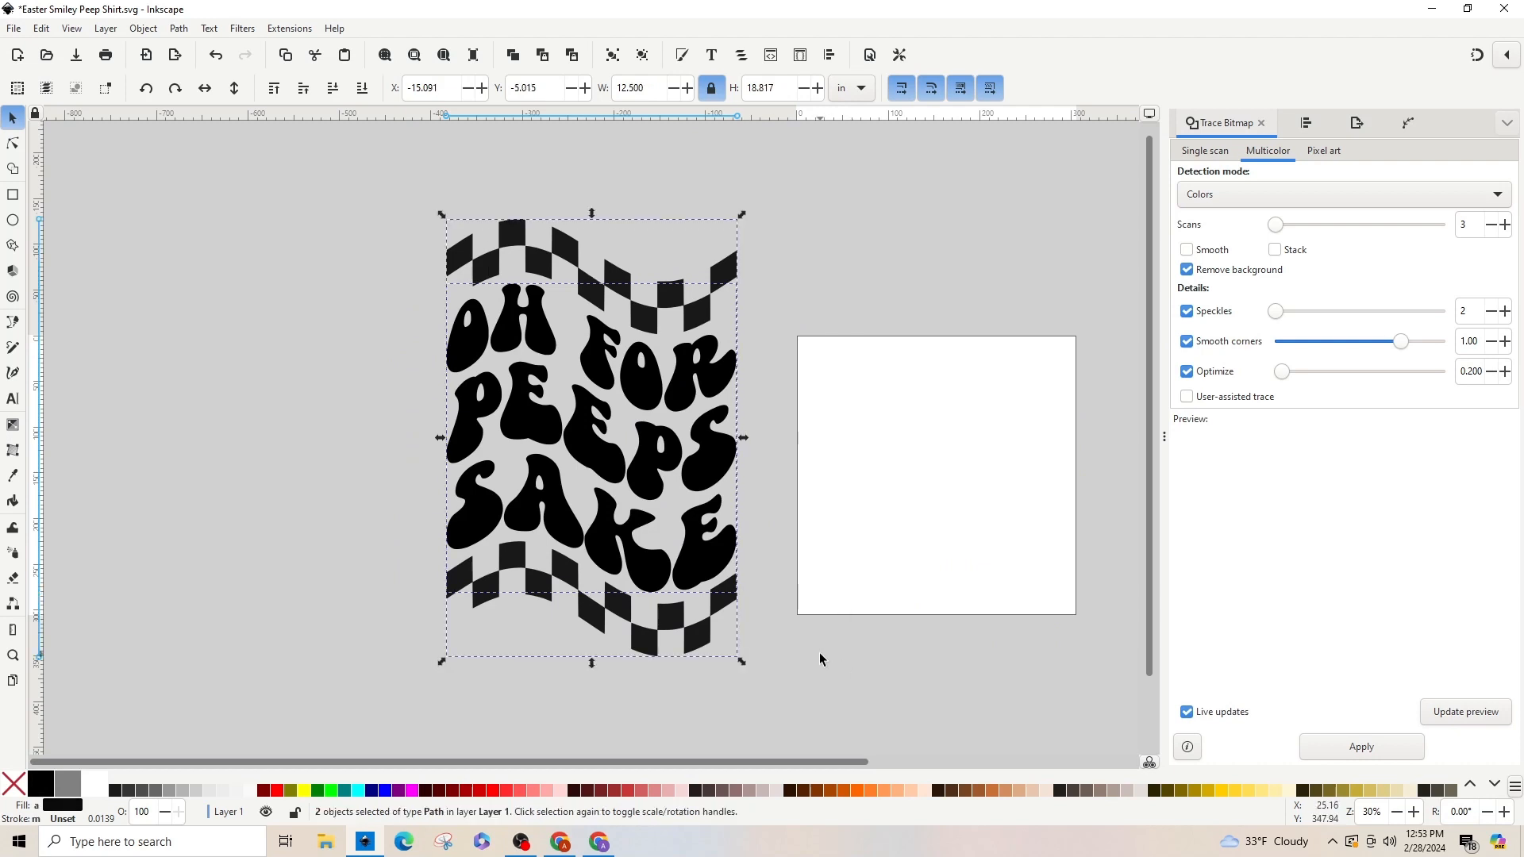
pyautogui.hotkey('ctrl', 'shift', 'a')
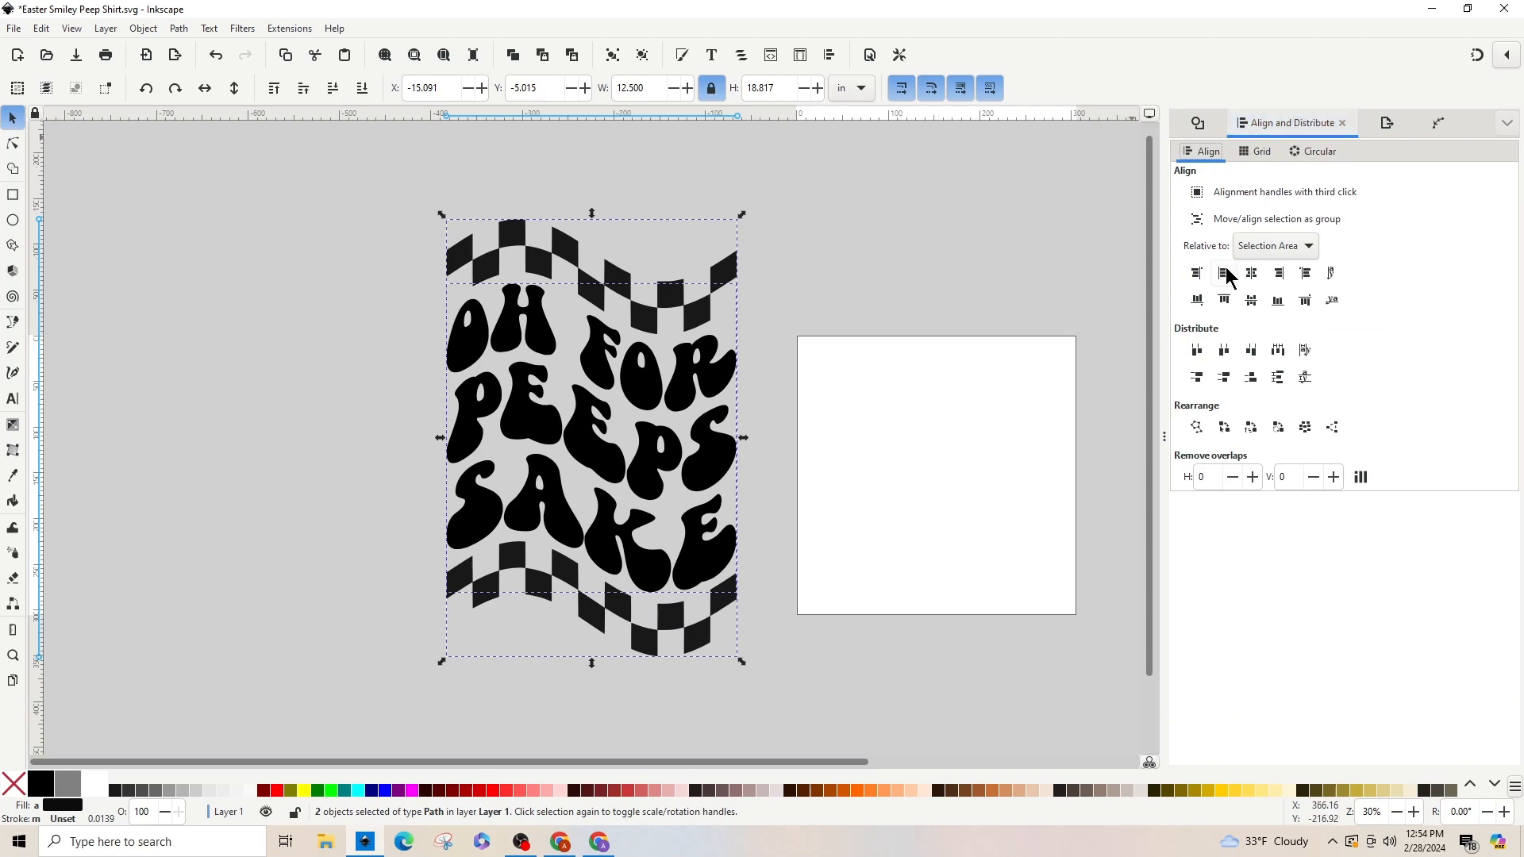
pyautogui.click(1279, 381)
pyautogui.click(179, 28)
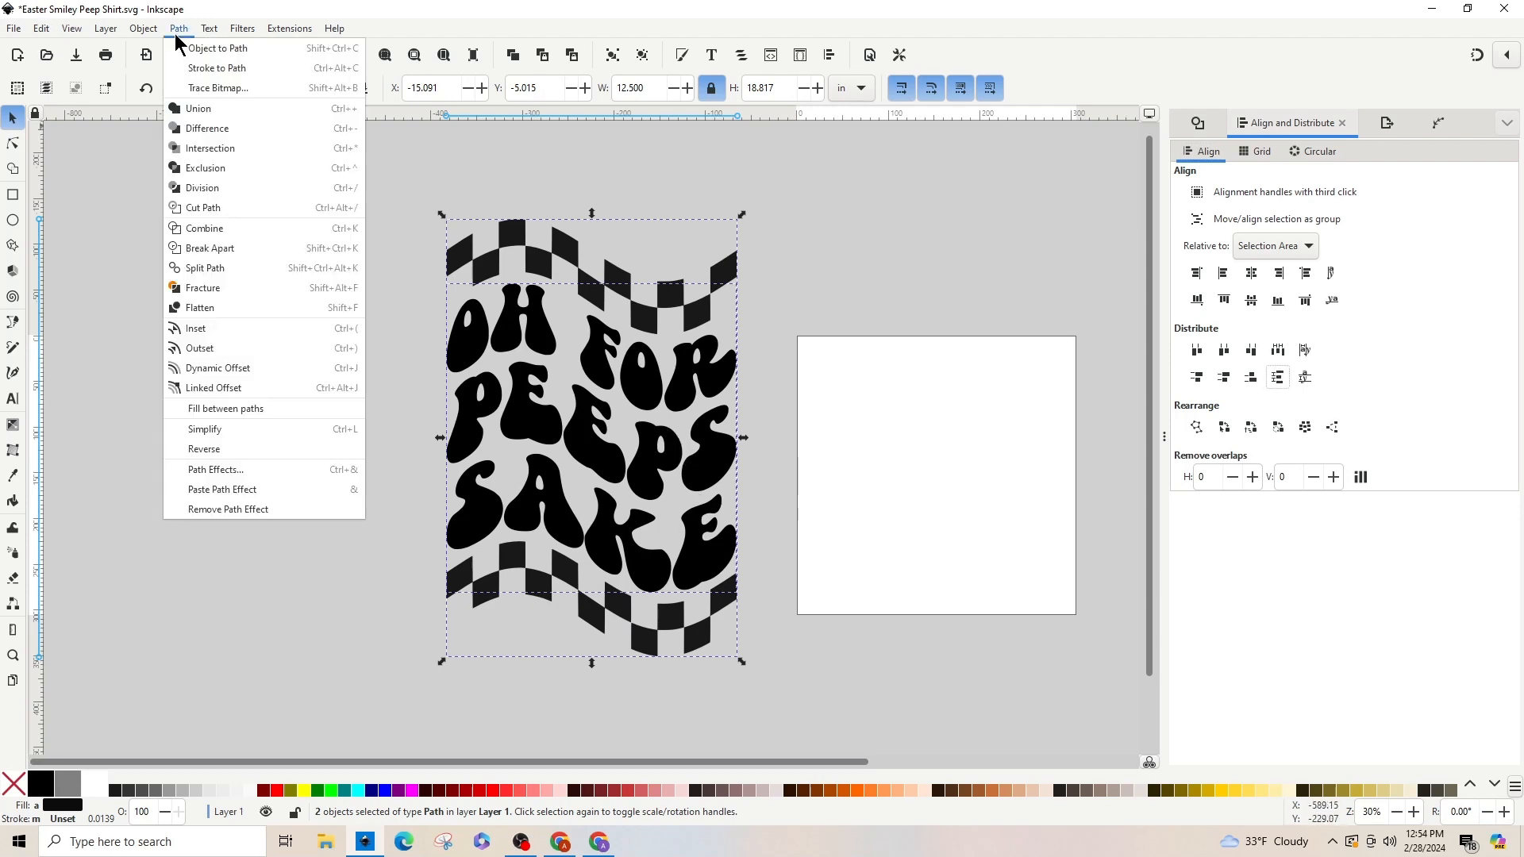
pyautogui.click(204, 108)
pyautogui.press('-')
pyautogui.press('-')
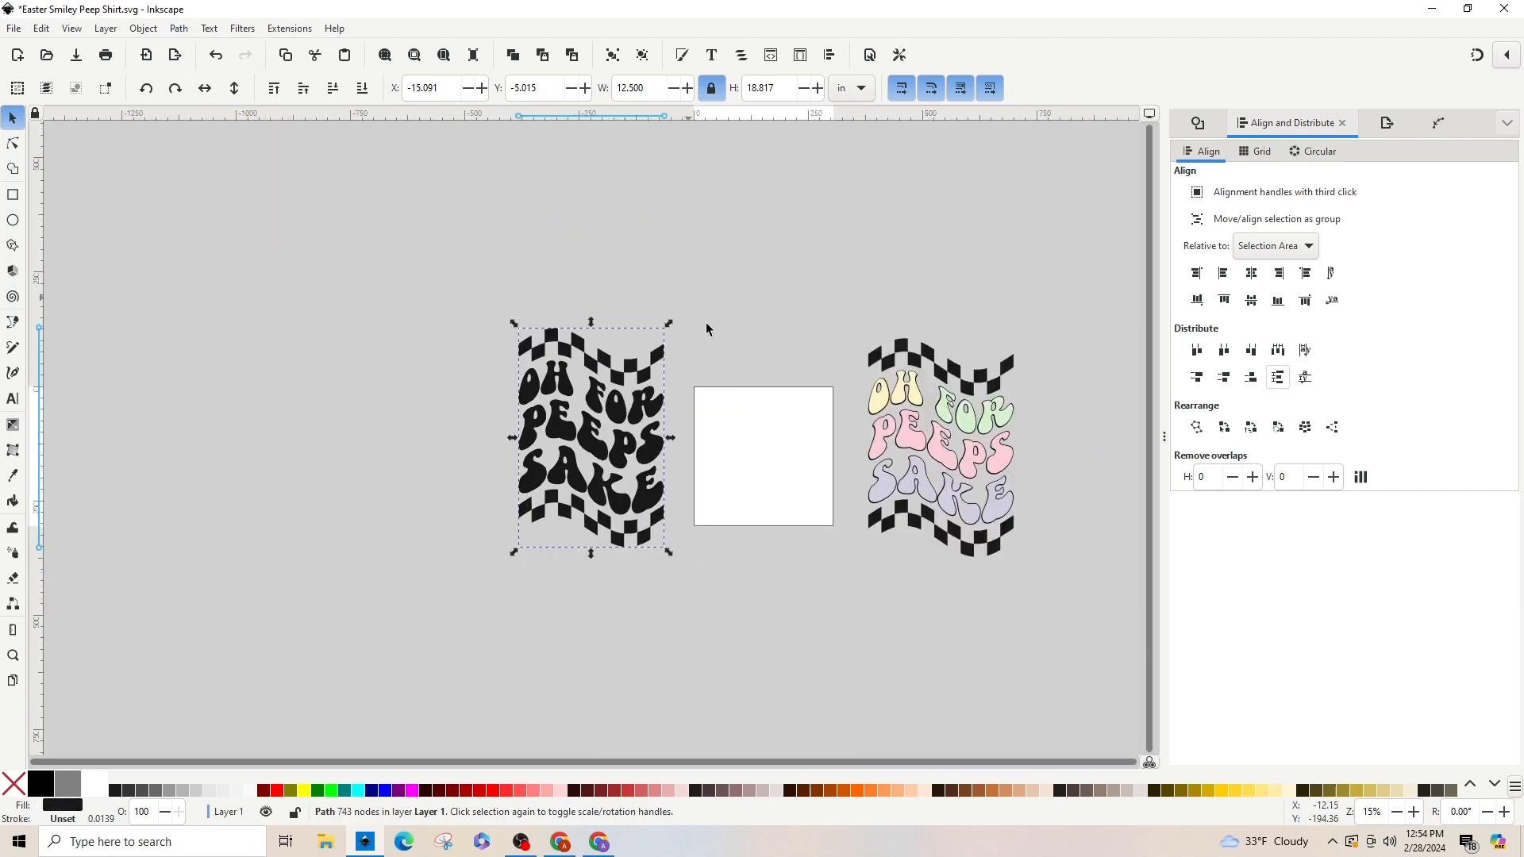
# Step: Move the wavy colored bitmap design left onto the page
pyautogui.press('Escape')
pyautogui.click(940, 458)
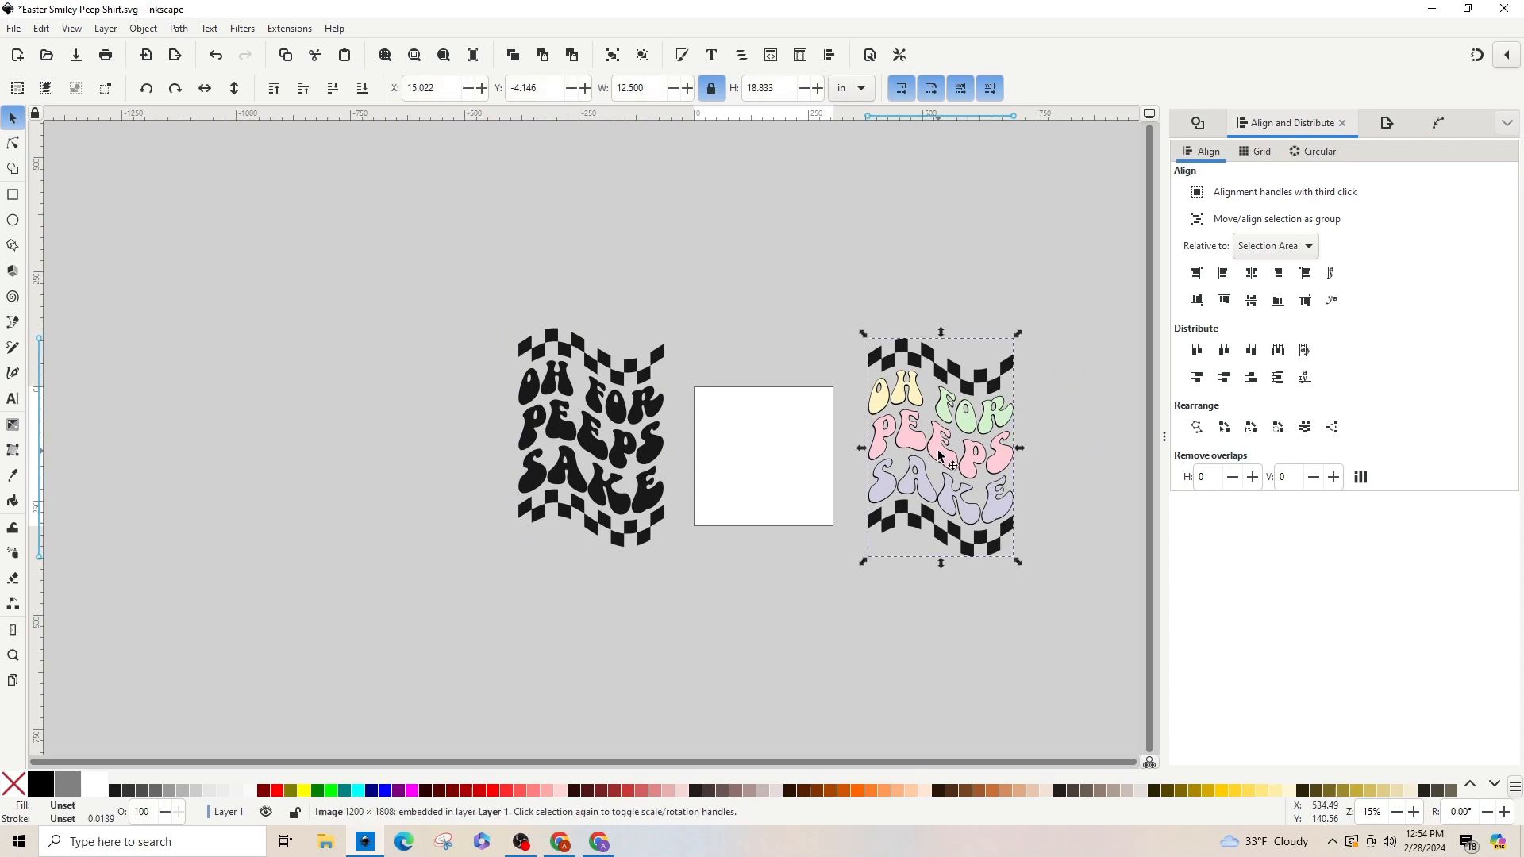
pyautogui.moveTo(941, 458); pyautogui.dragTo(757, 439)
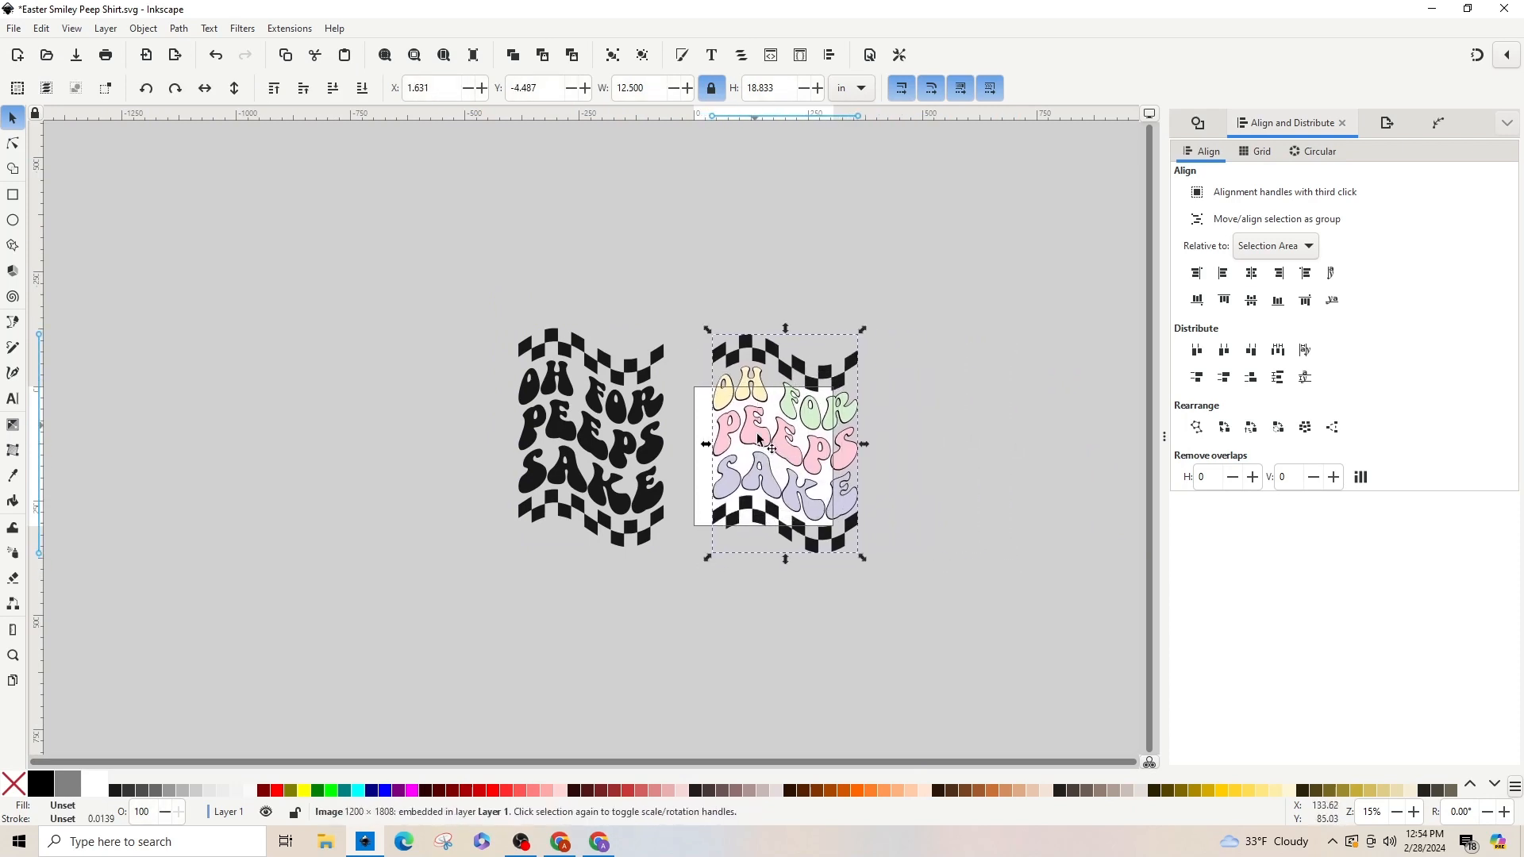
# Step: Trace the colored design with a multicolor Trace Bitmap in Colors mode, using 6 scans with the background removed
pyautogui.click(180, 30)
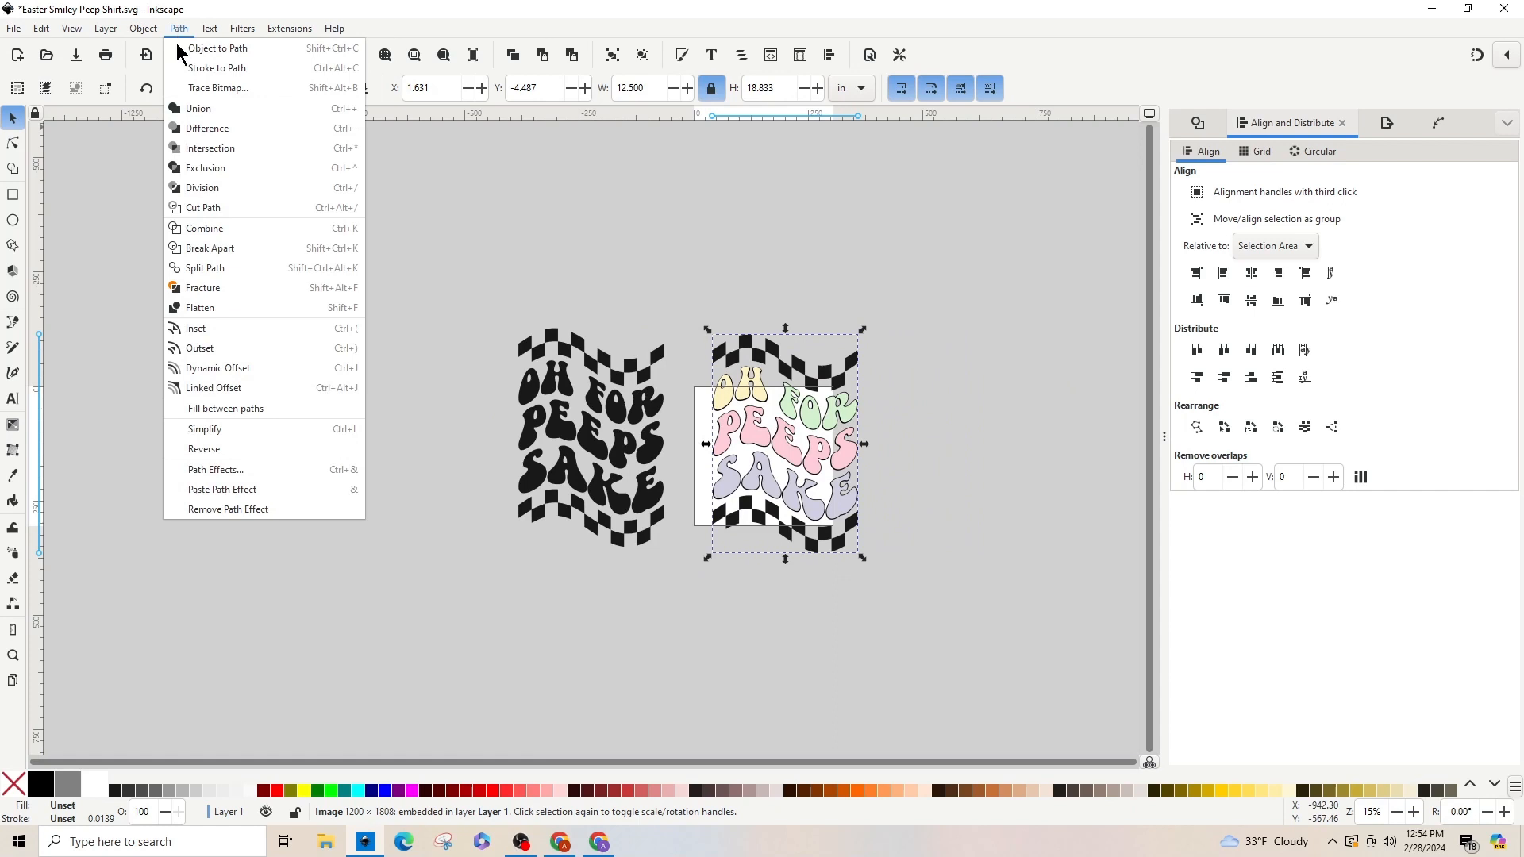
pyautogui.click(191, 88)
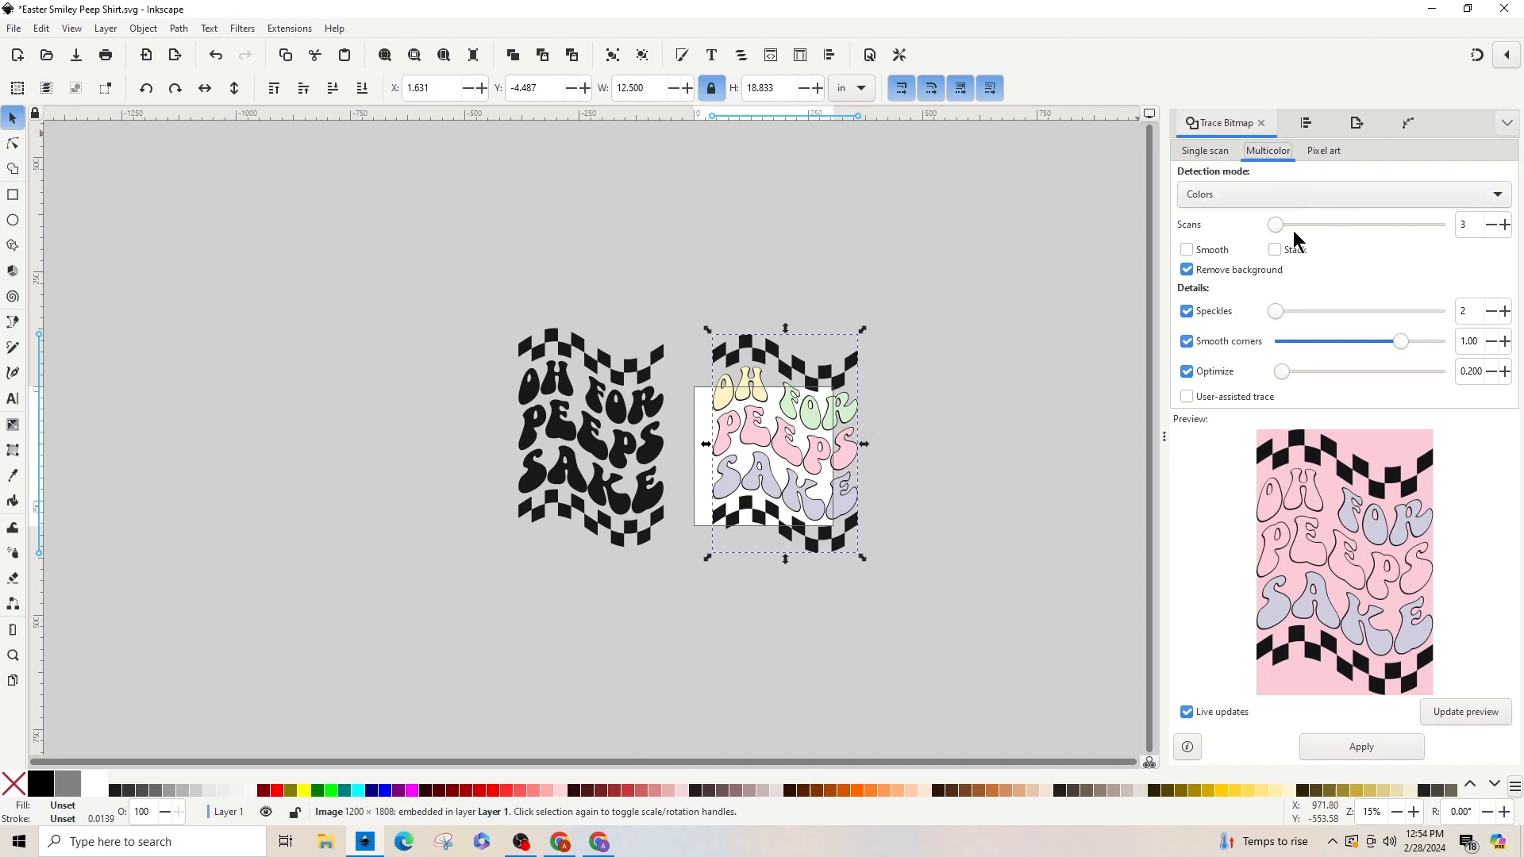
pyautogui.click(1241, 196)
pyautogui.click(1241, 197)
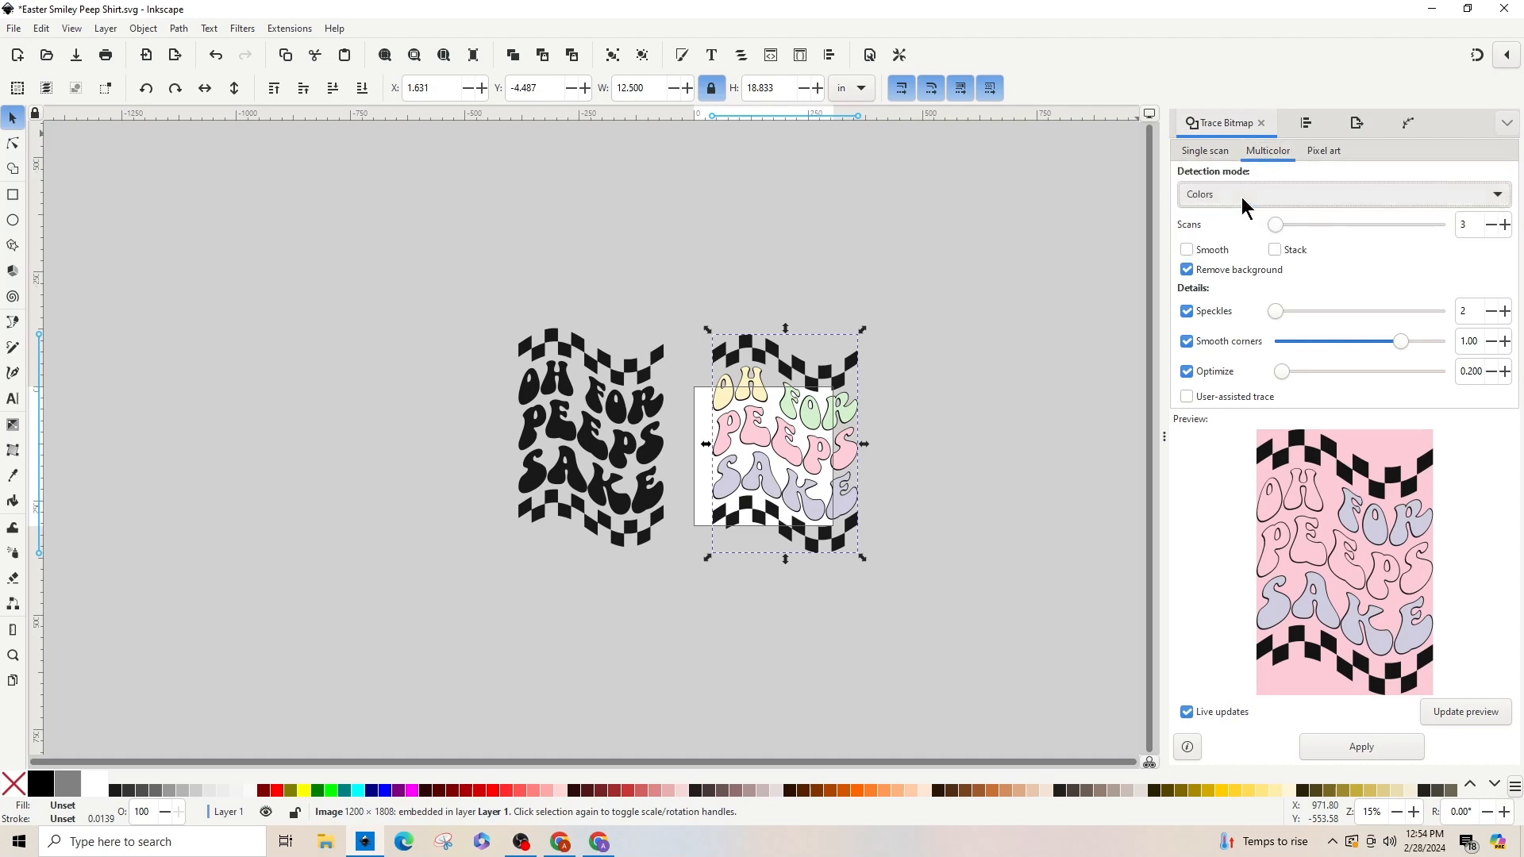
pyautogui.click(1505, 228)
pyautogui.click(1505, 228)
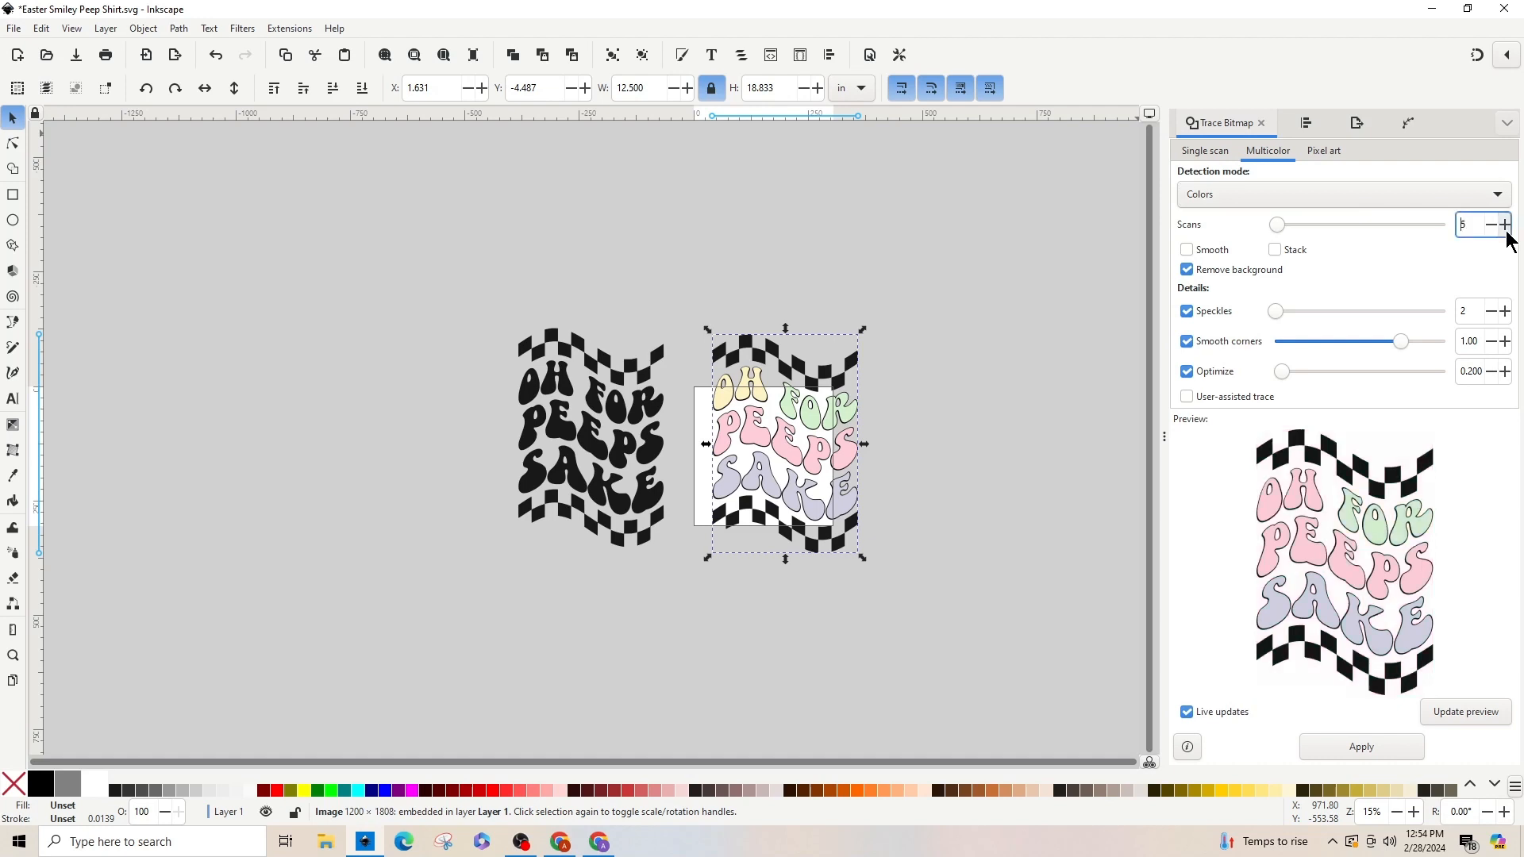
pyautogui.click(1506, 228)
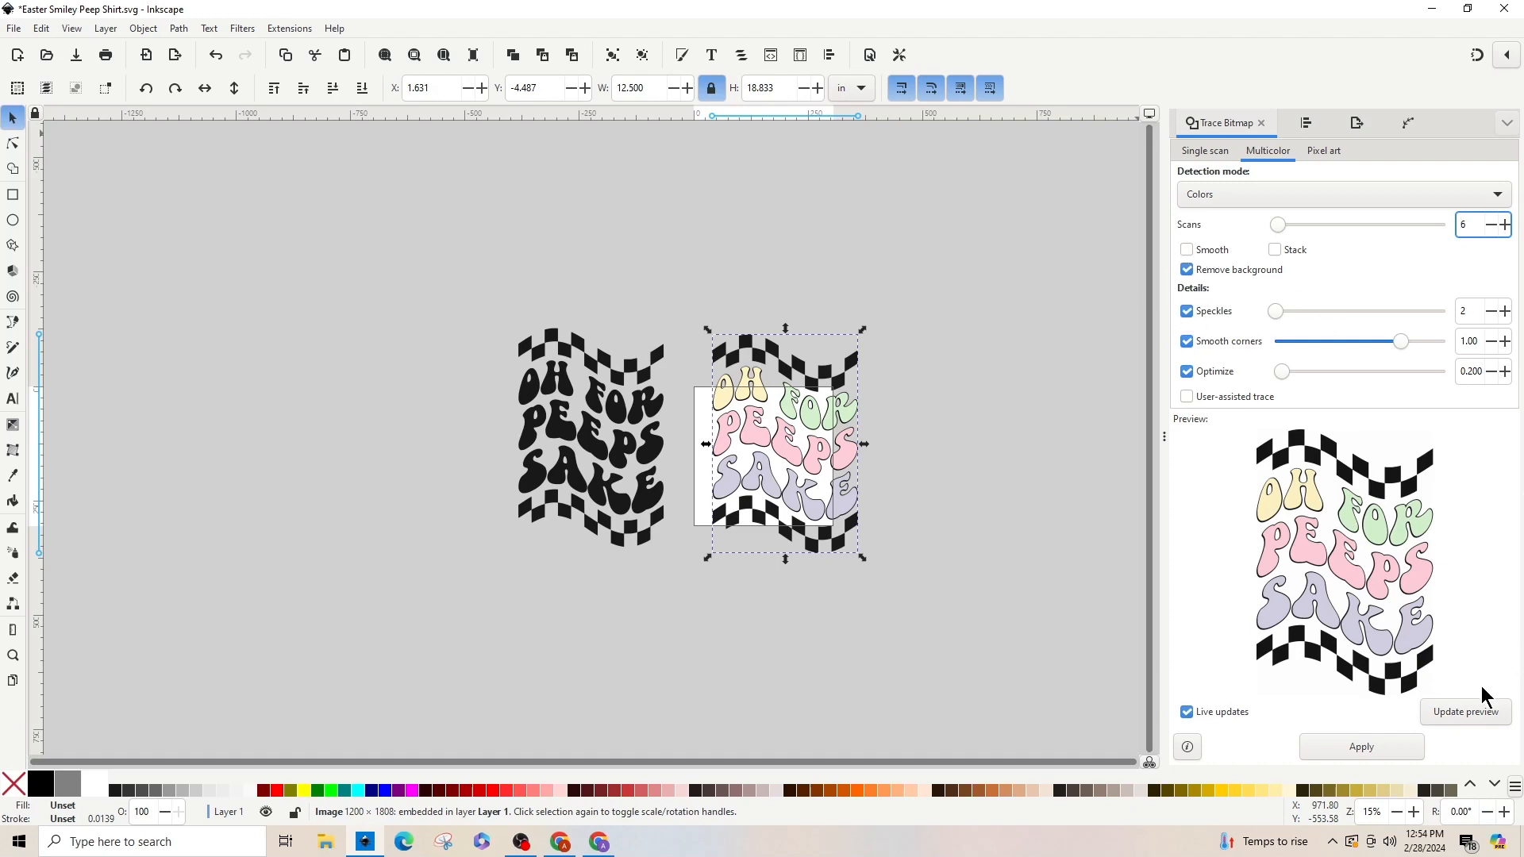
pyautogui.click(1385, 746)
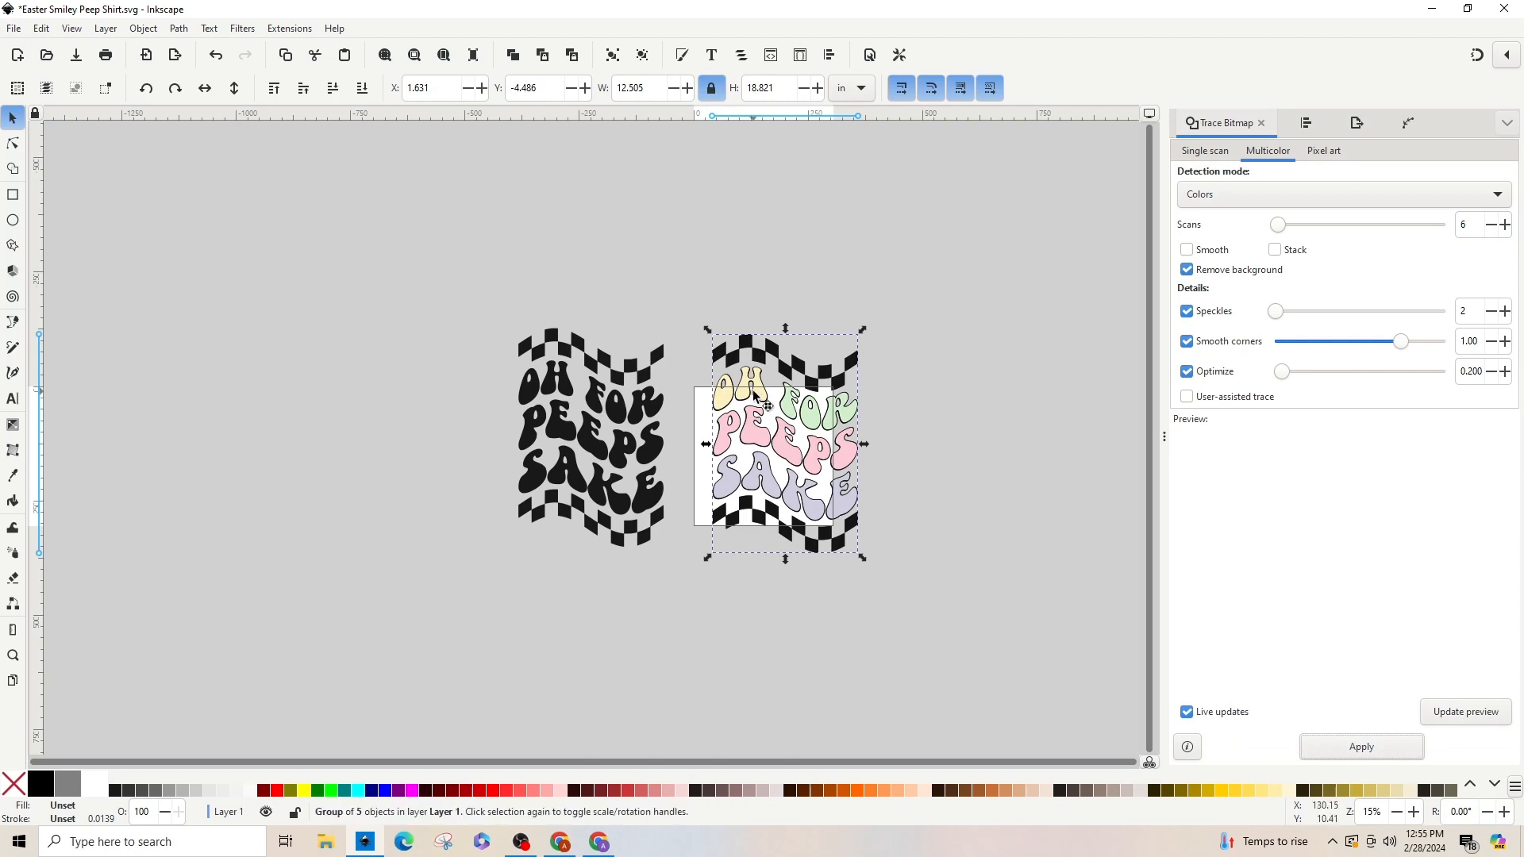
# Step: Move the colored trace aside, delete the original colored bitmap and place the trace back over the page
pyautogui.moveTo(765, 396); pyautogui.dragTo(964, 405)
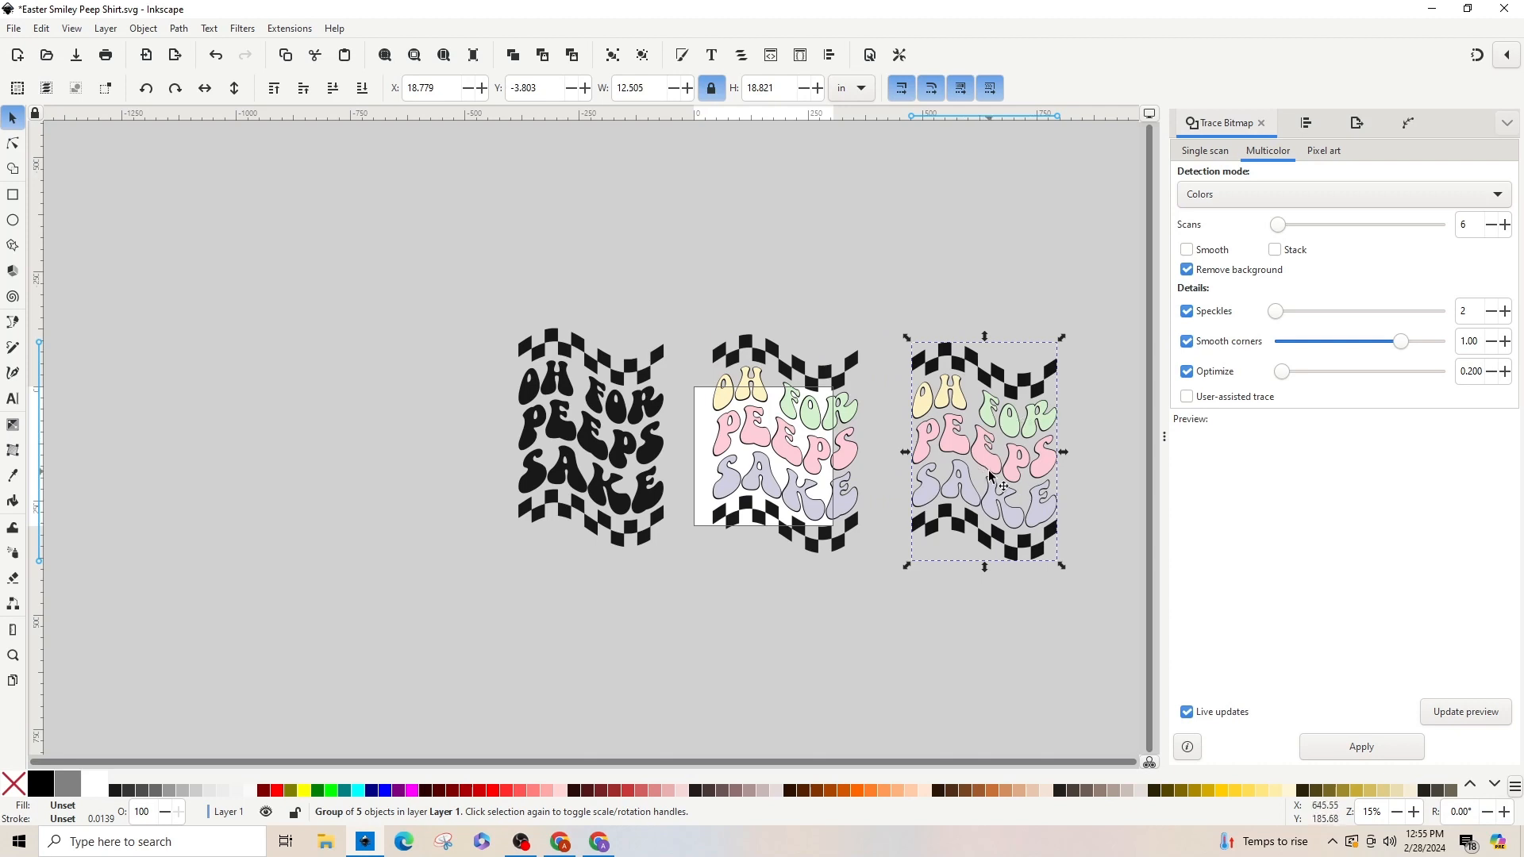
pyautogui.click(803, 414)
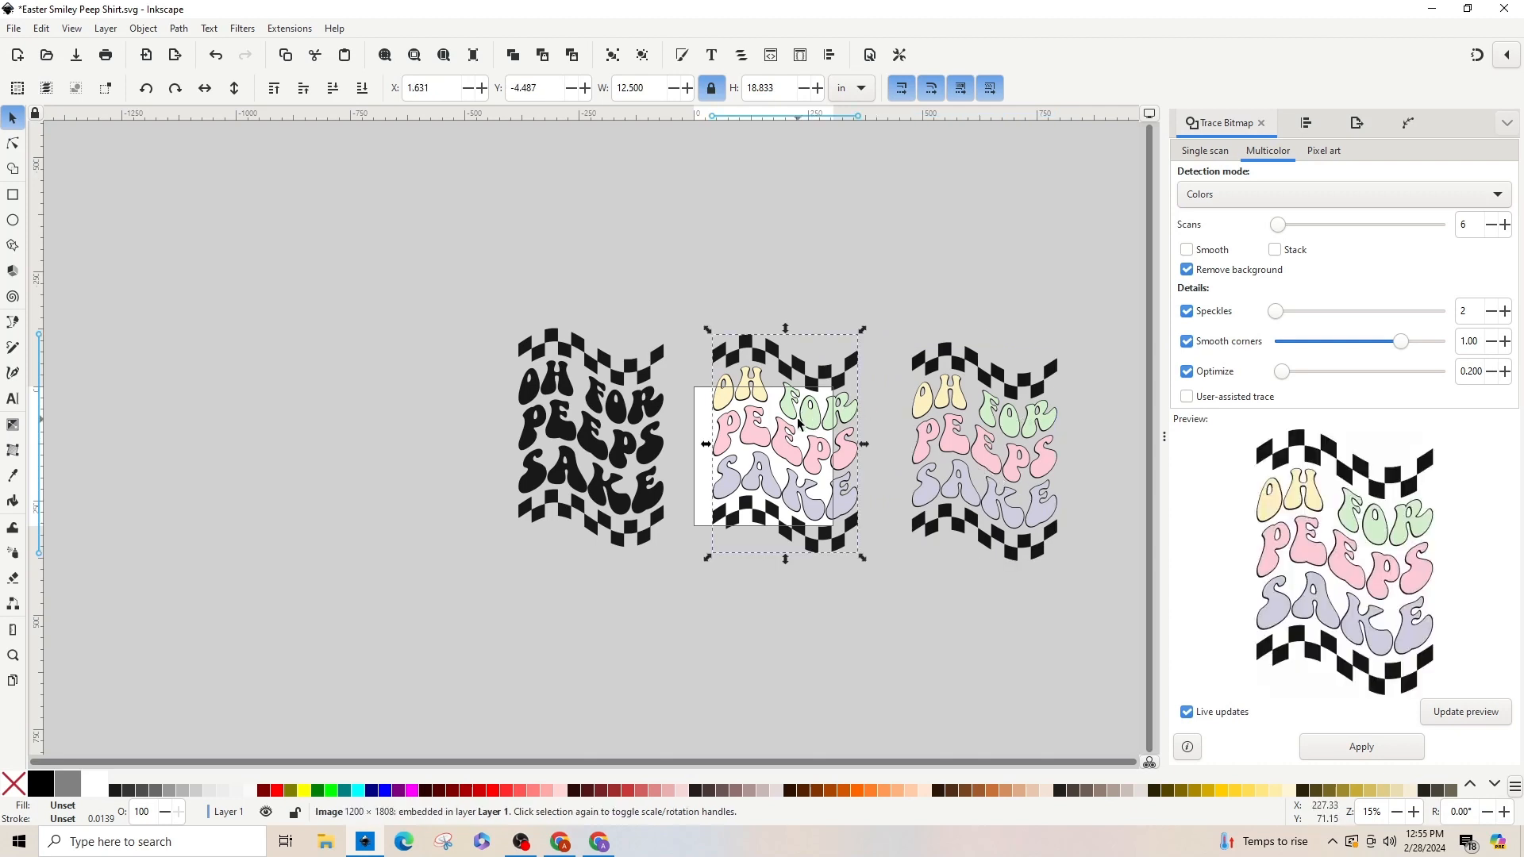
pyautogui.press('Delete')
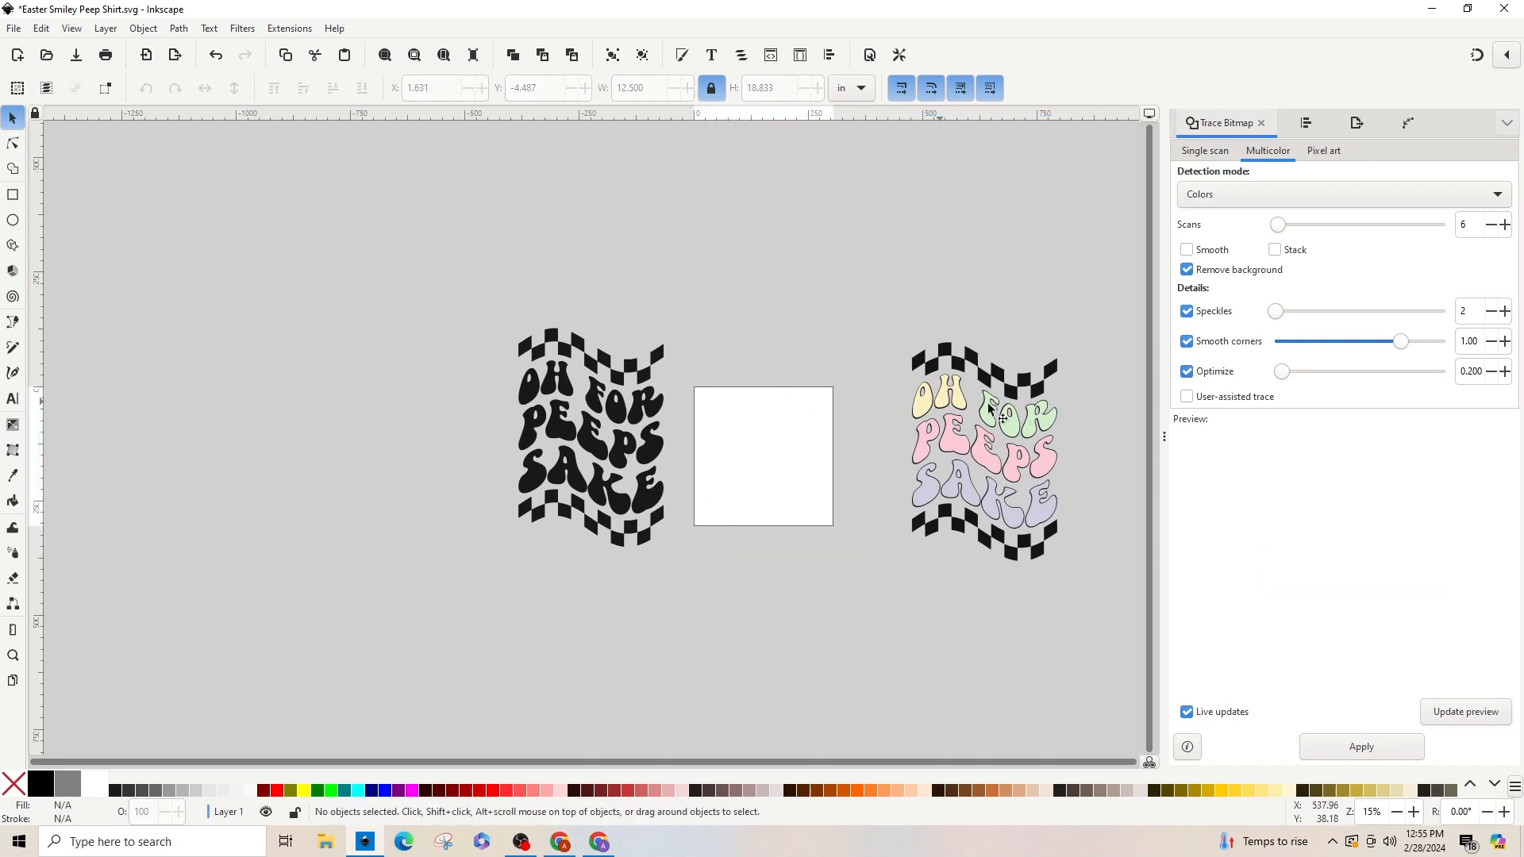
pyautogui.click(1004, 417)
pyautogui.moveTo(1004, 417); pyautogui.dragTo(789, 437)
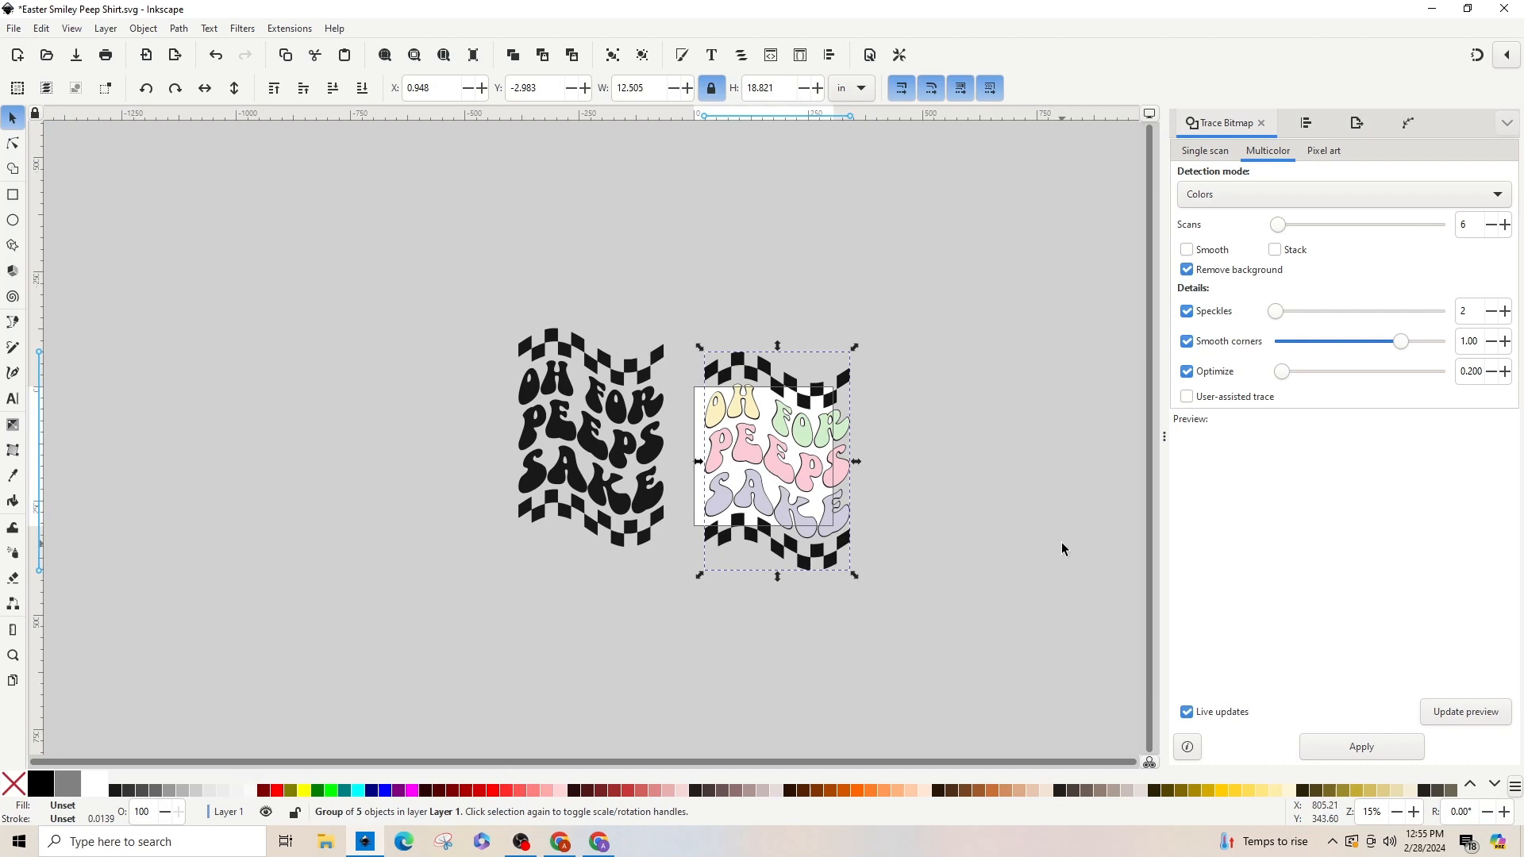
# Step: Ungroup the colored trace and spread its black outline, lavender SAKE, yellow OH and pink PEEPS paths apart
pyautogui.hotkey('ctrl', 'shift', 'g')
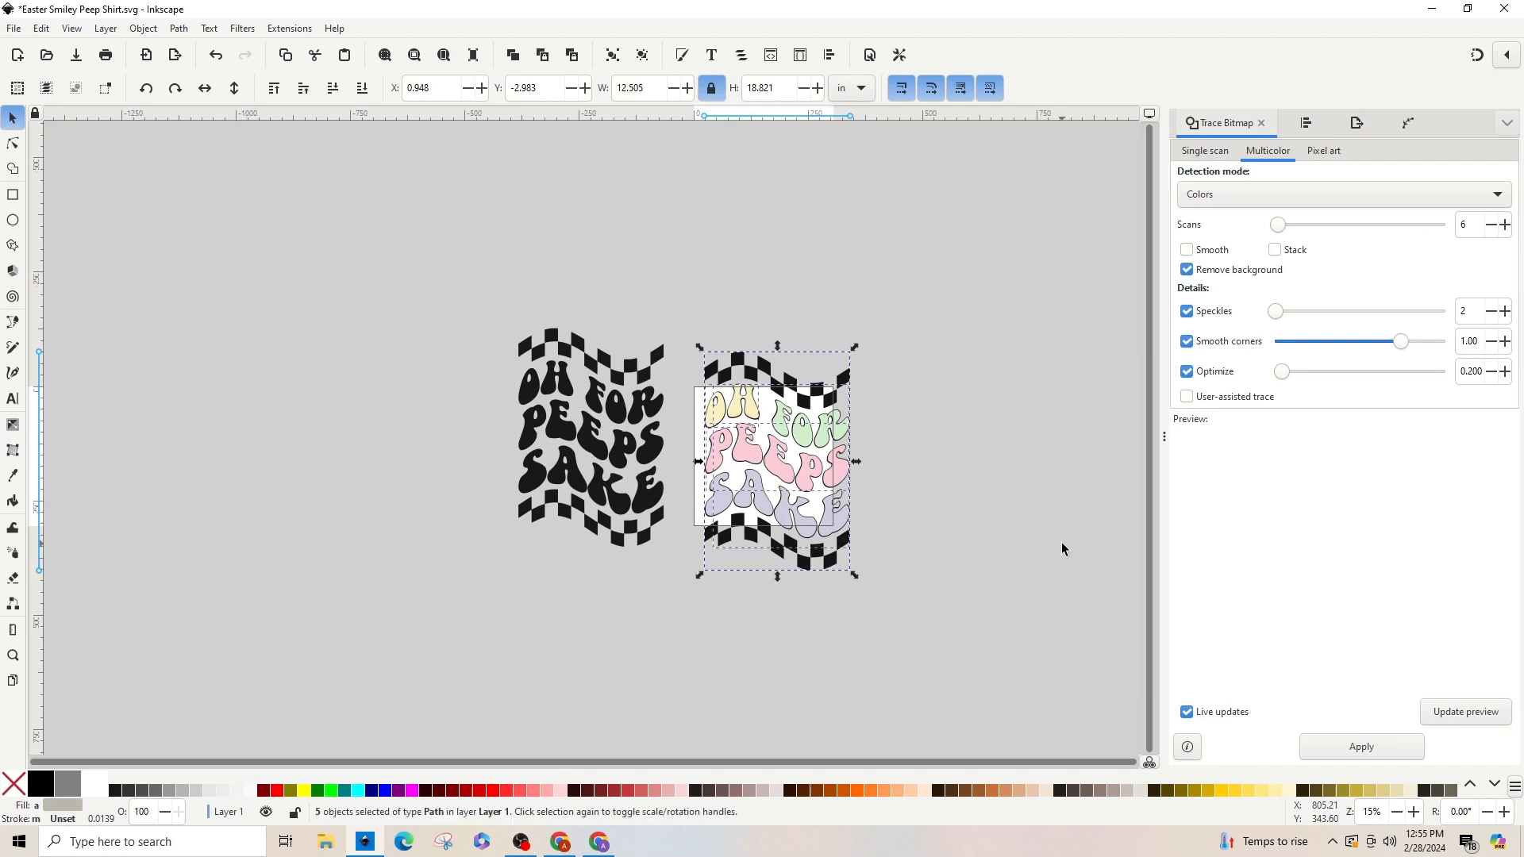
pyautogui.press('Escape')
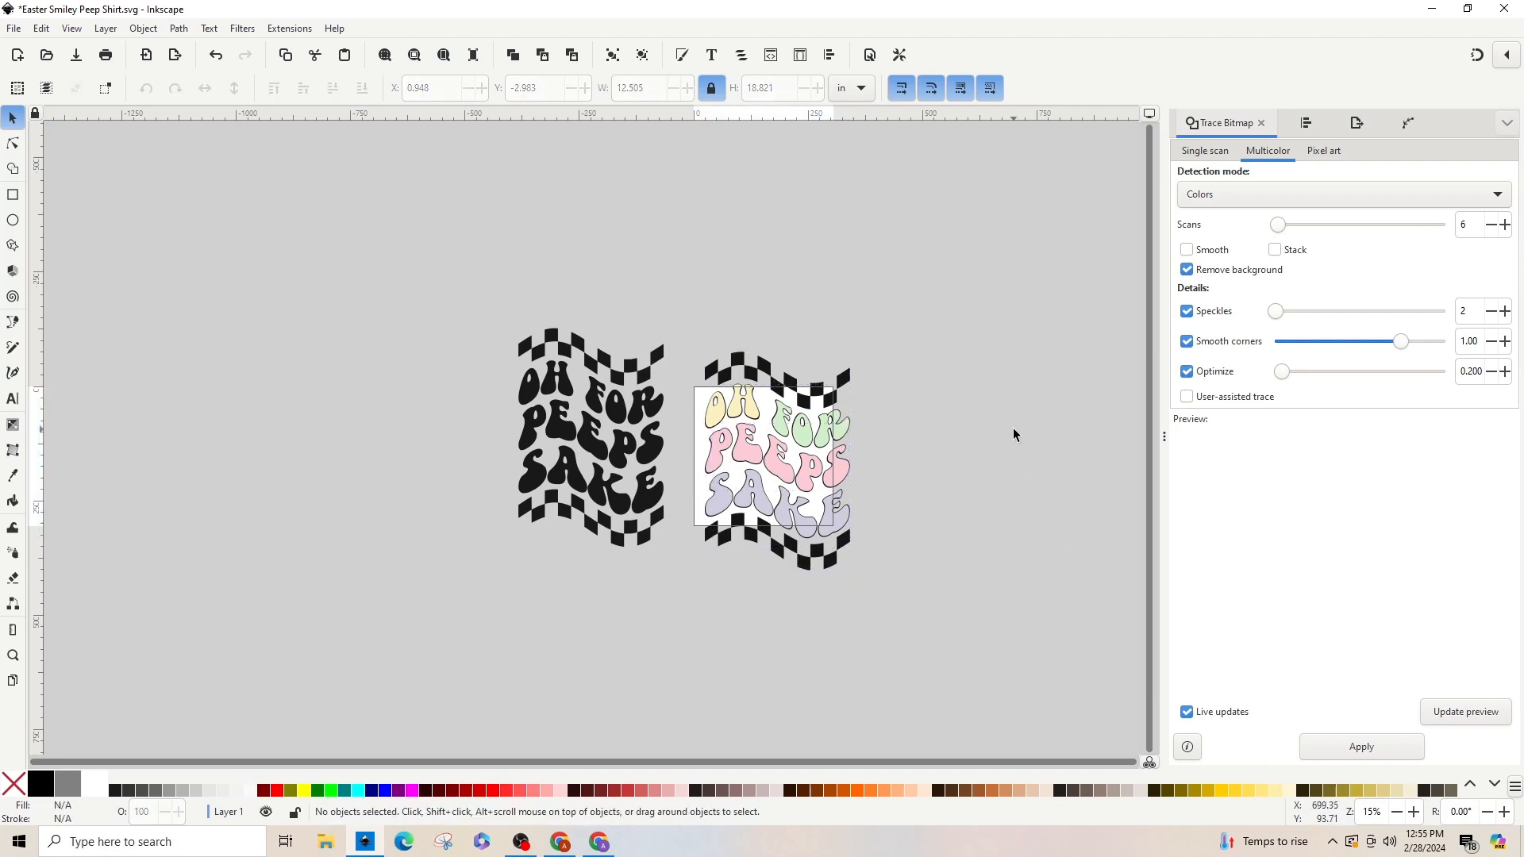
pyautogui.moveTo(745, 375); pyautogui.dragTo(996, 366)
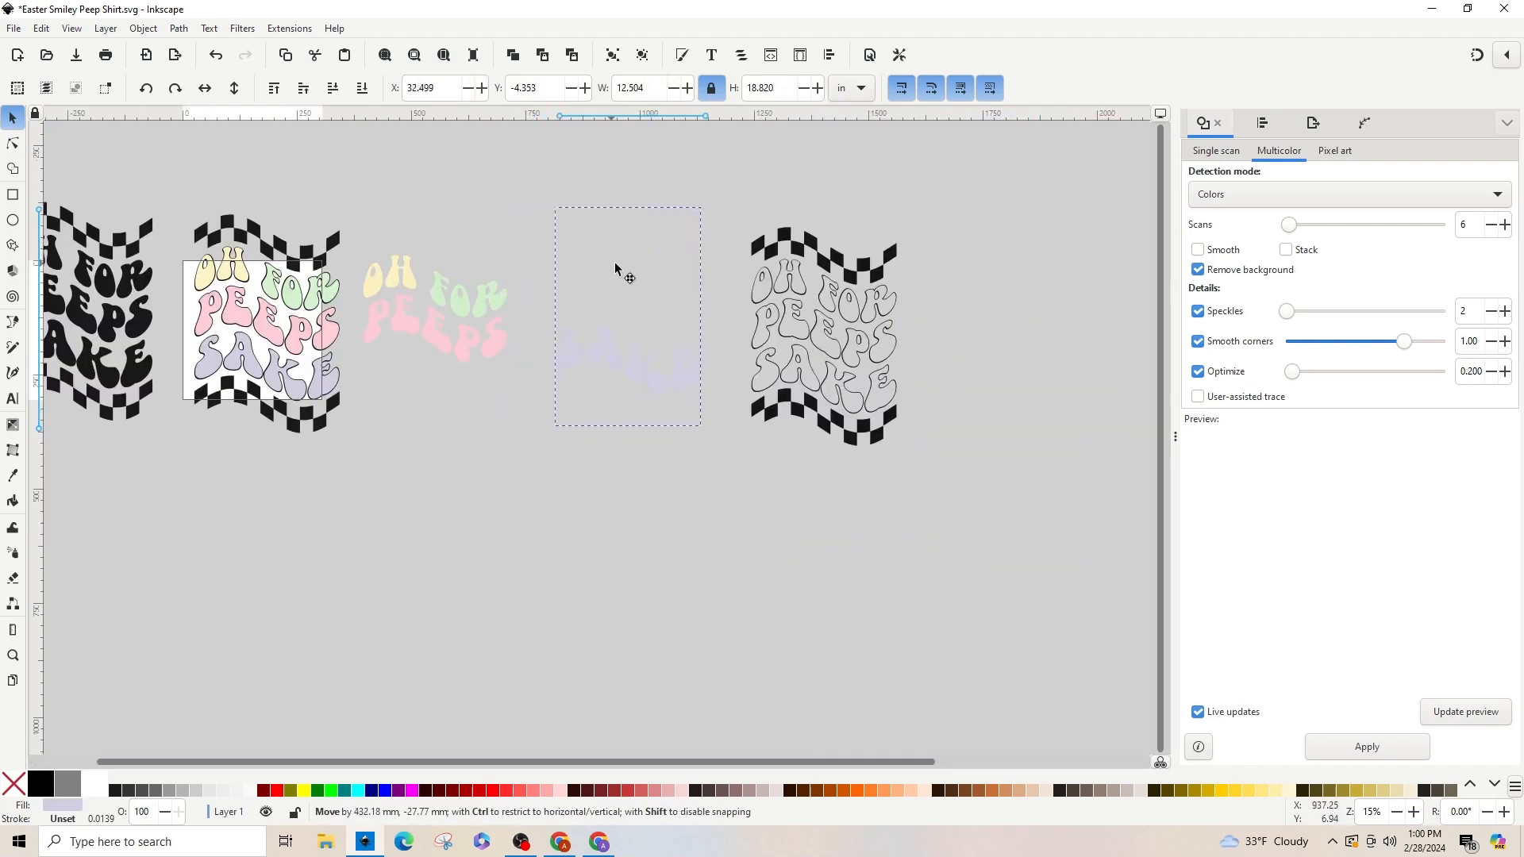
pyautogui.moveTo(615, 273); pyautogui.dragTo(422, 441)
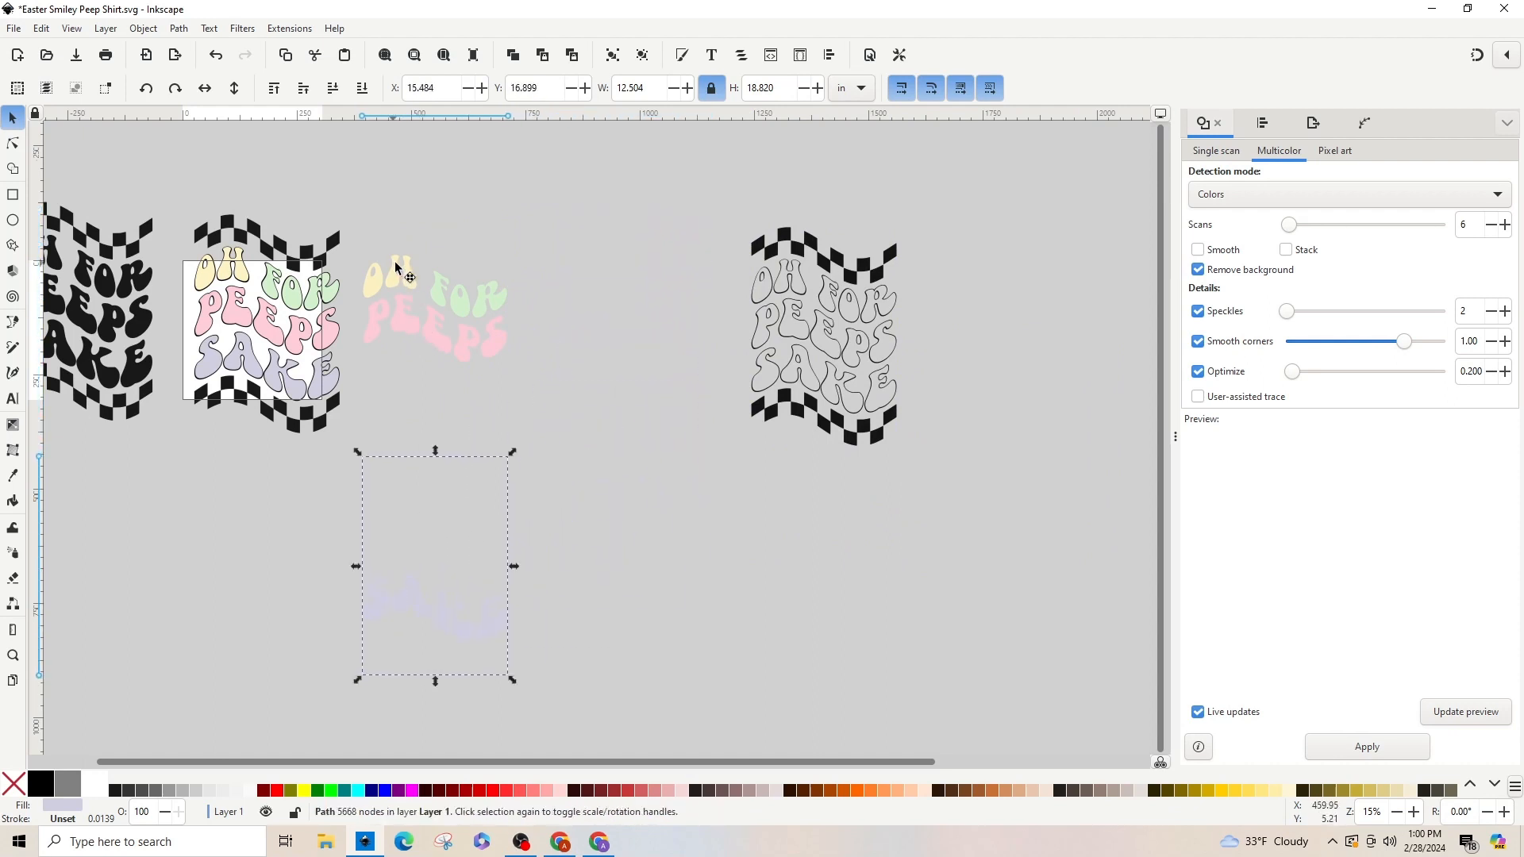
pyautogui.moveTo(404, 274); pyautogui.dragTo(452, 237)
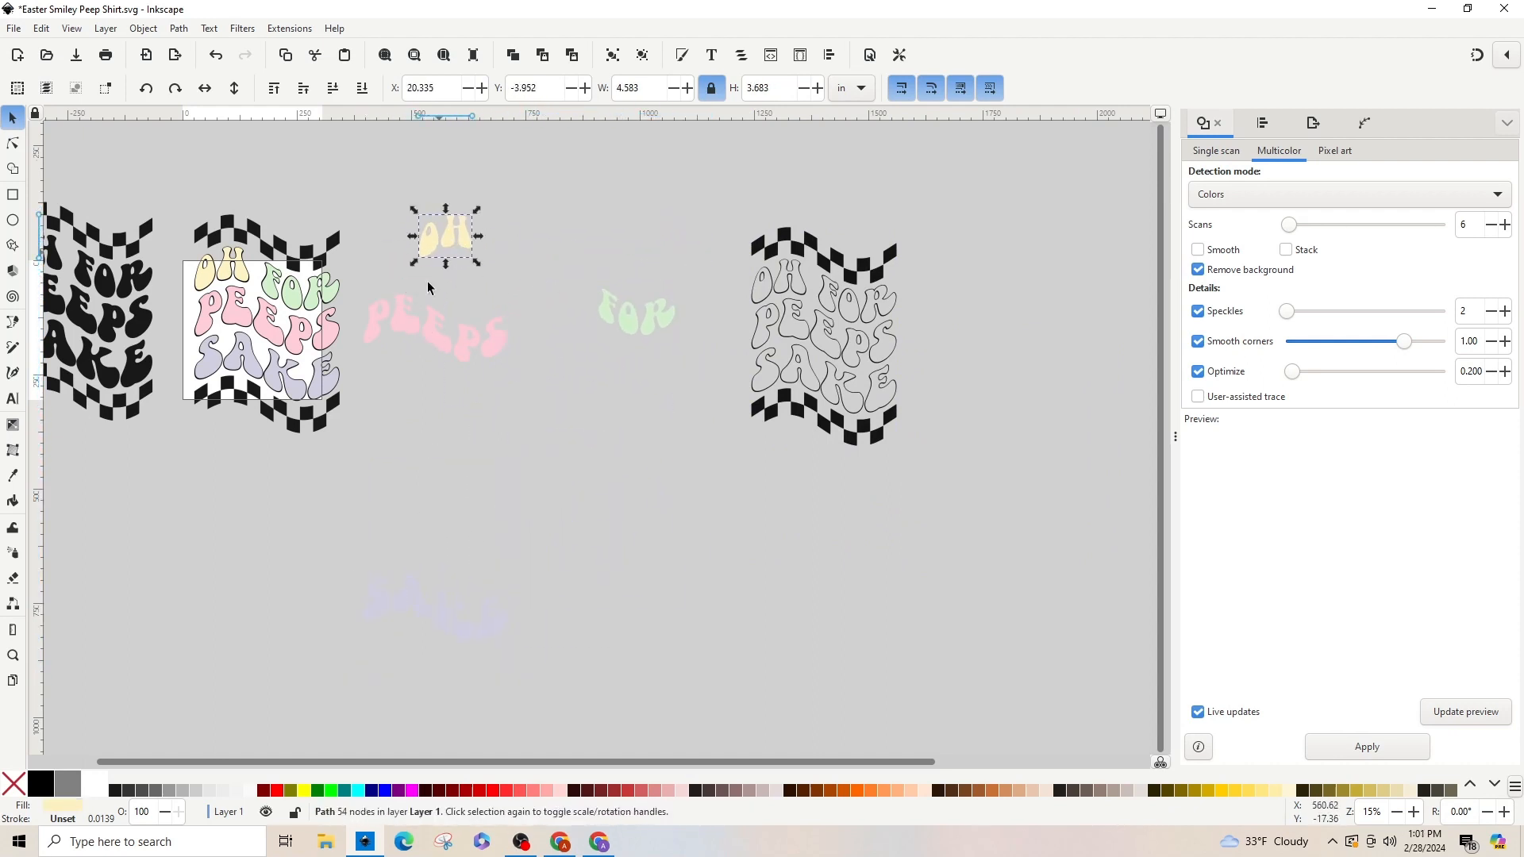
pyautogui.moveTo(422, 331); pyautogui.dragTo(493, 369)
# Step: Move the pink PEEPS aside, display the yellow OH's nodes and place OH over the black design's OH
pyautogui.click(575, 312)
pyautogui.click(631, 319)
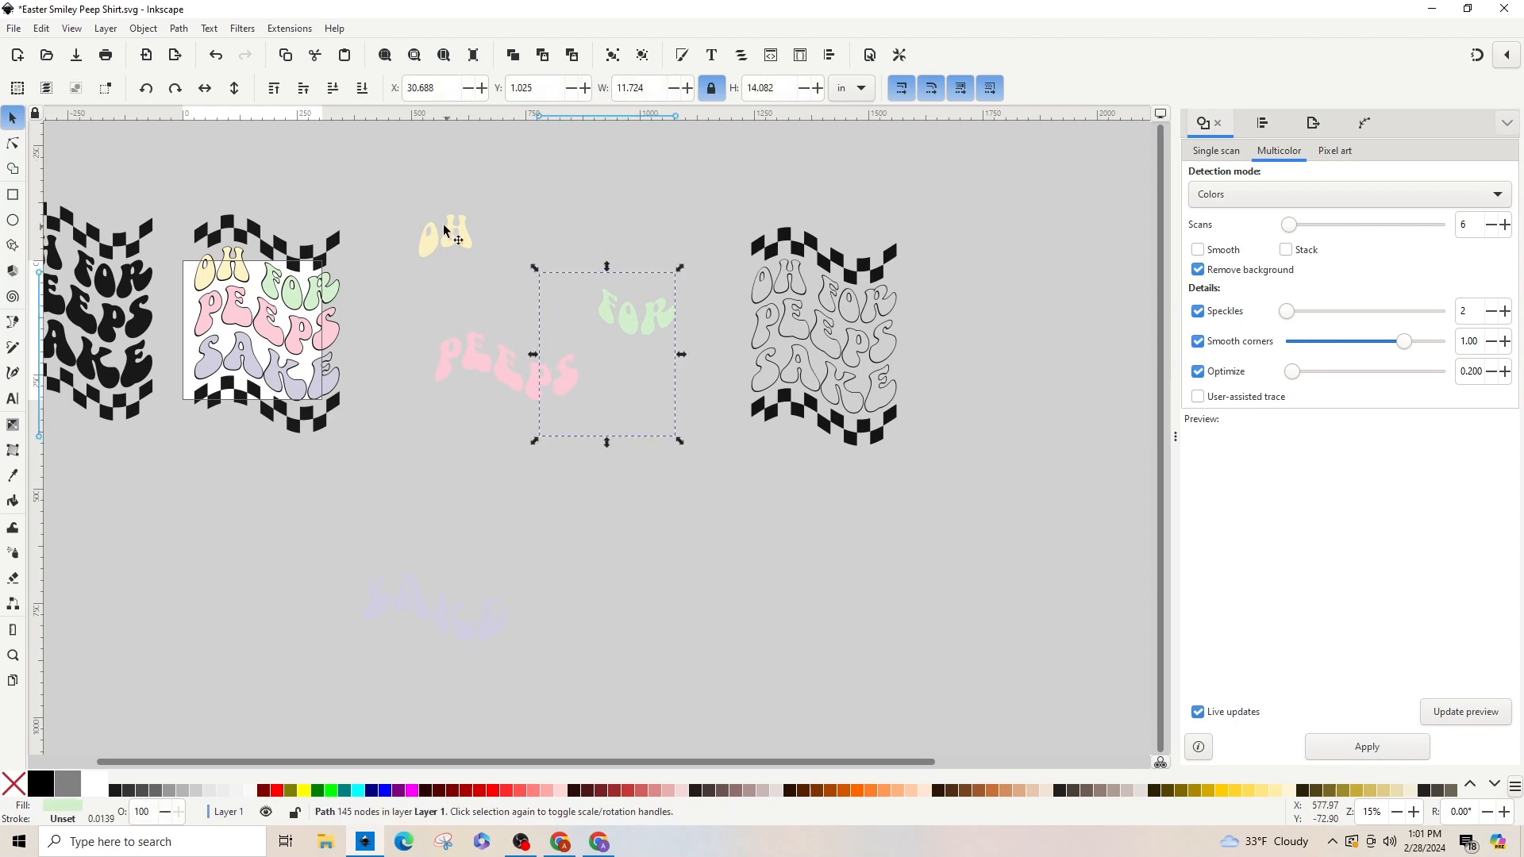
pyautogui.click(445, 227)
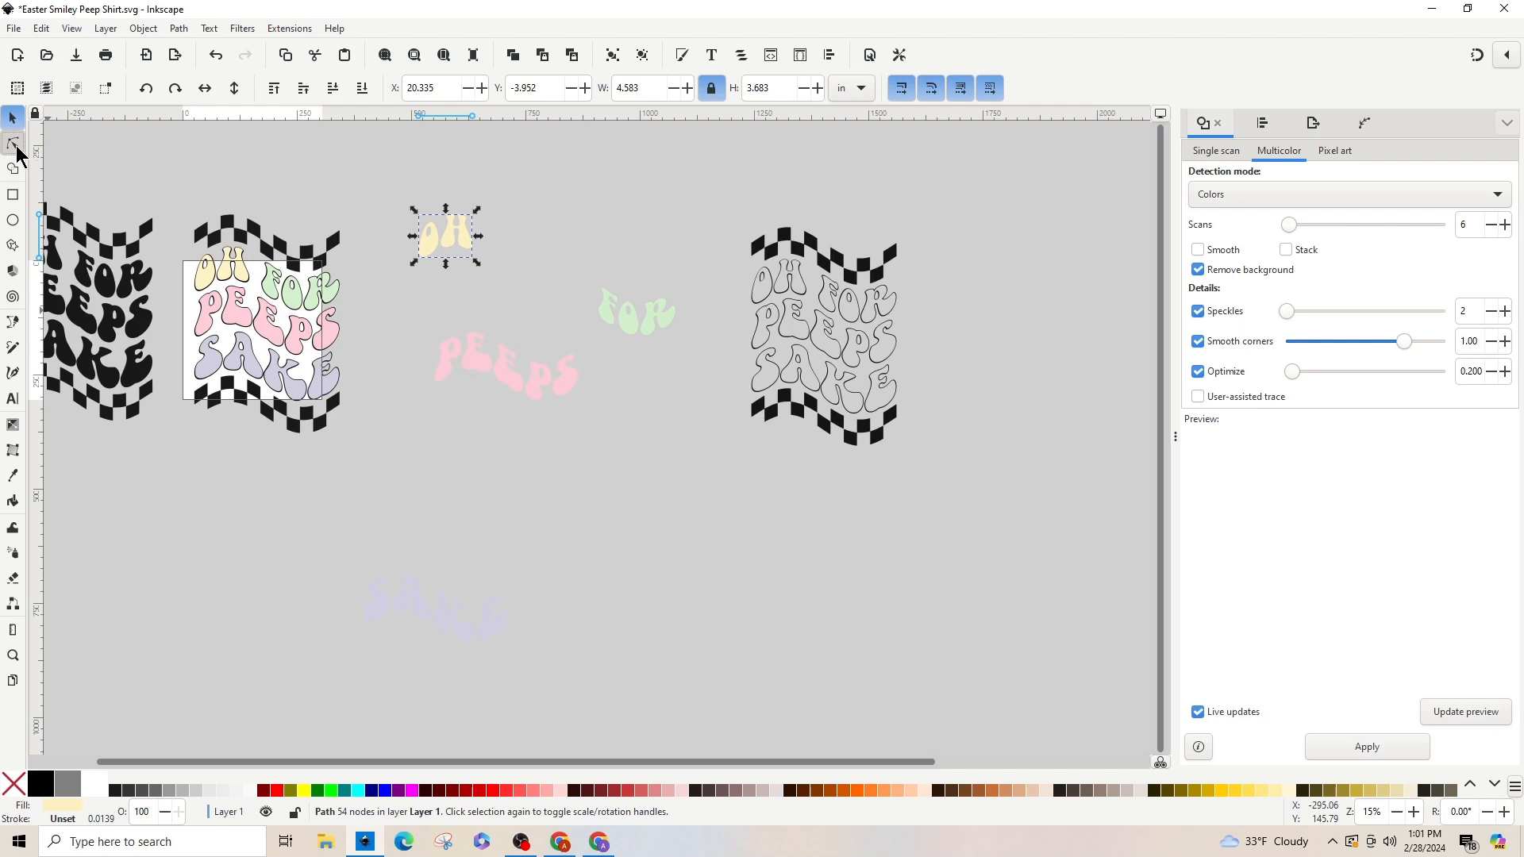
pyautogui.click(15, 146)
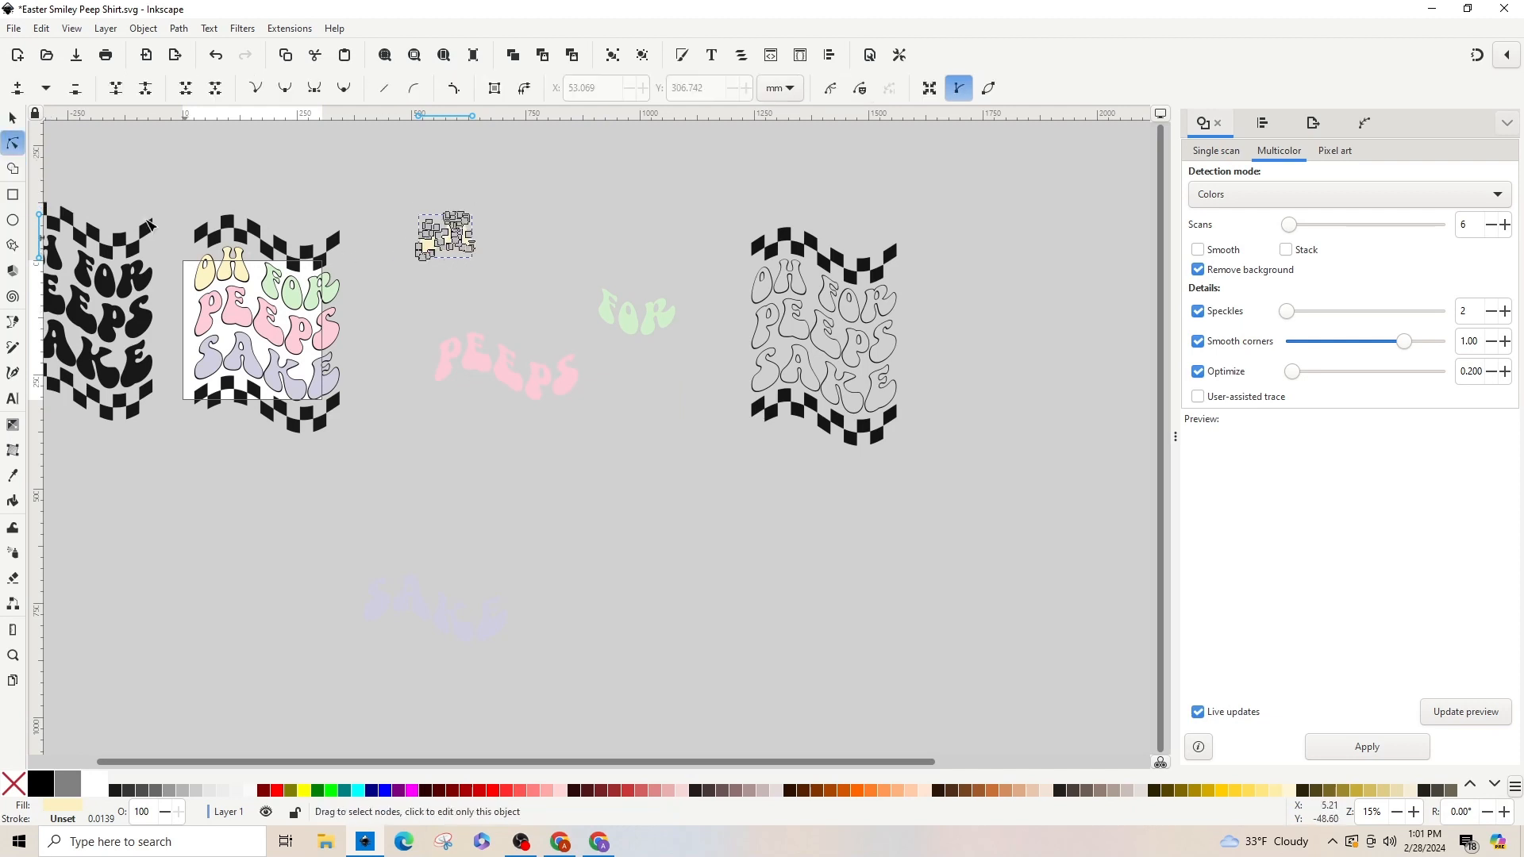
pyautogui.click(12, 118)
pyautogui.moveTo(449, 246); pyautogui.dragTo(345, 265)
# Step: Delete the stray nodes around the green FOR path so only its letters remain
pyautogui.moveTo(967, 346); pyautogui.dragTo(911, 243)
pyautogui.click(13, 143)
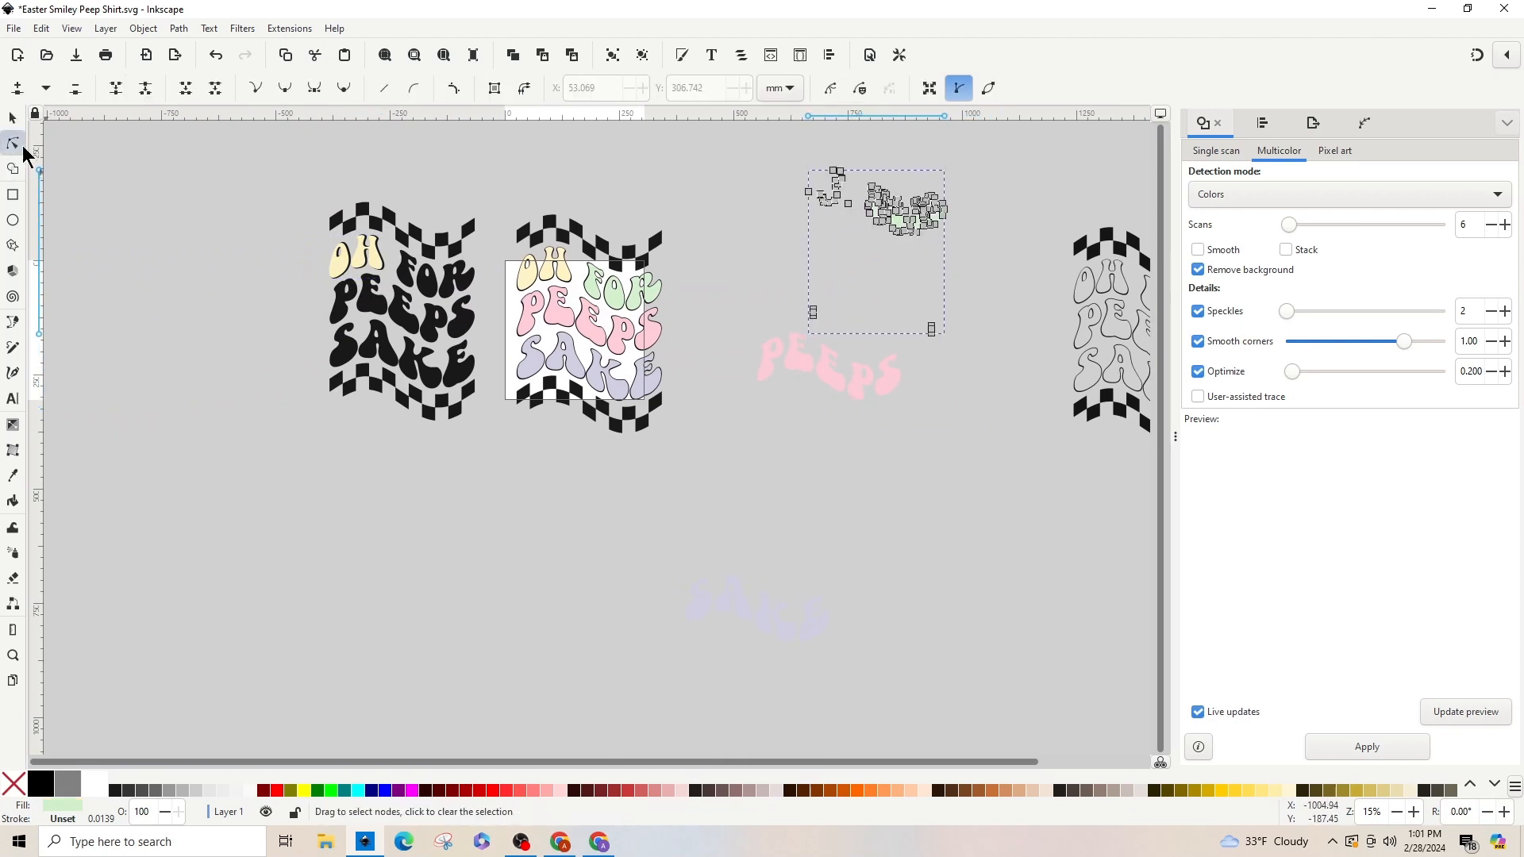
pyautogui.press('3')
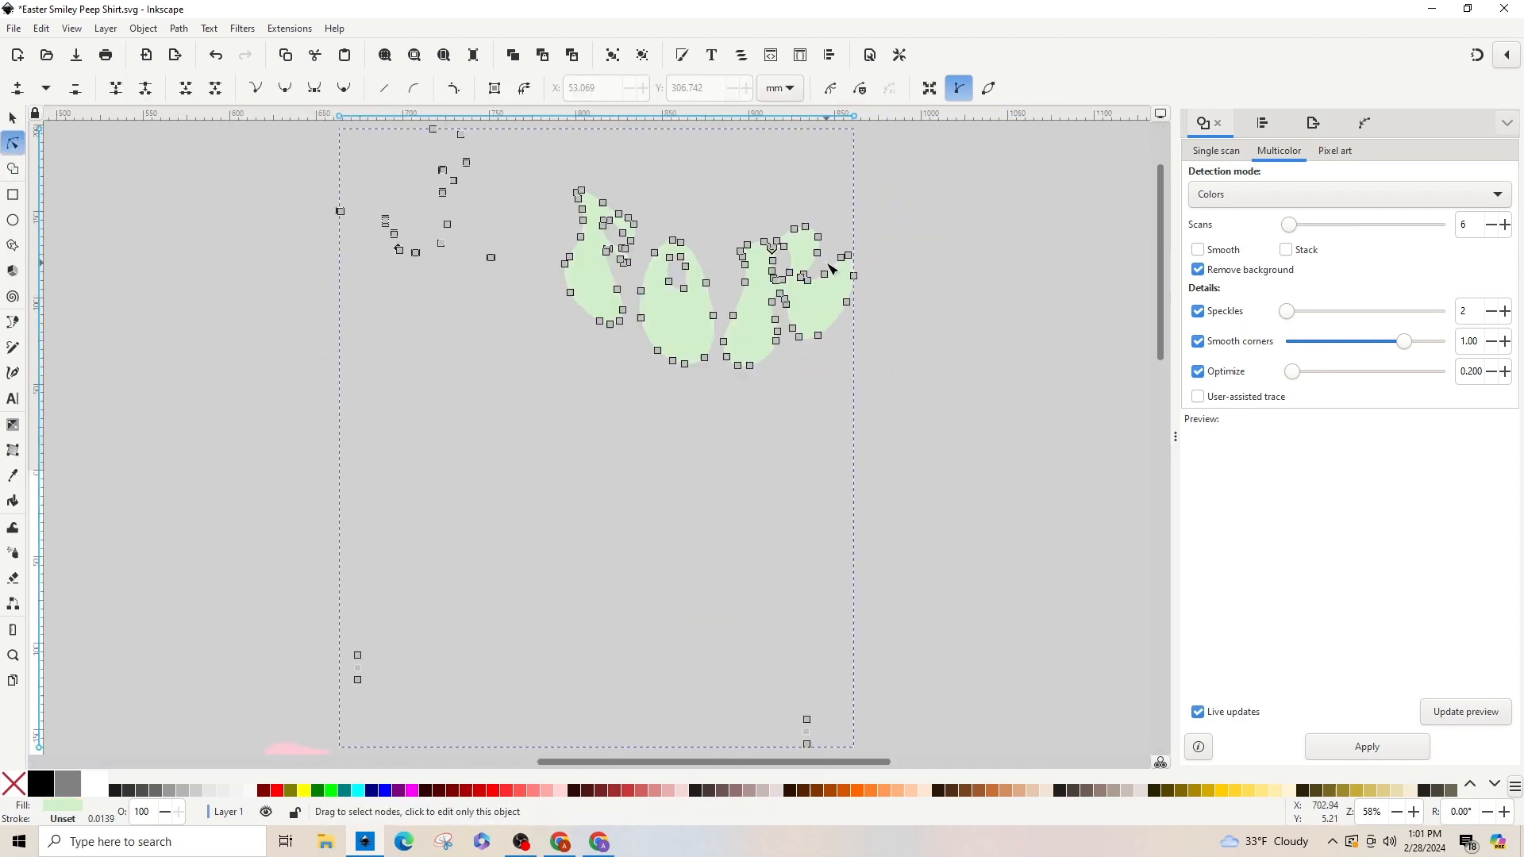
pyautogui.moveTo(295, 156); pyautogui.dragTo(518, 390)
pyautogui.press('Delete')
pyautogui.scroll(-8, 473, 330)
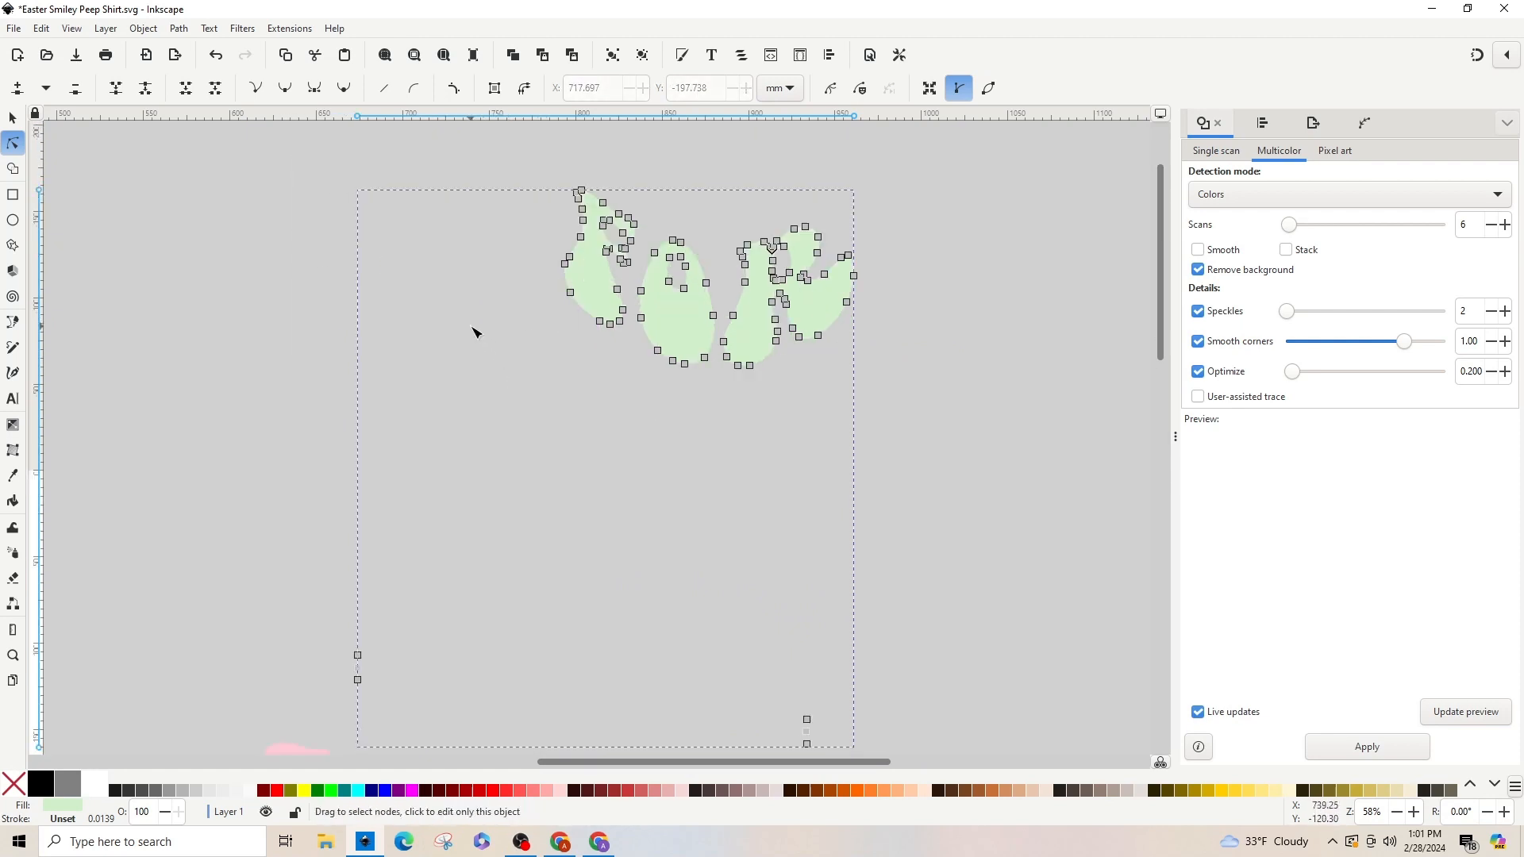
pyautogui.moveTo(320, 381); pyautogui.dragTo(468, 570)
pyautogui.press('Delete')
pyautogui.moveTo(656, 422); pyautogui.dragTo(948, 670)
pyautogui.press('Delete')
pyautogui.scroll(6, 117, 307)
pyautogui.click(14, 117)
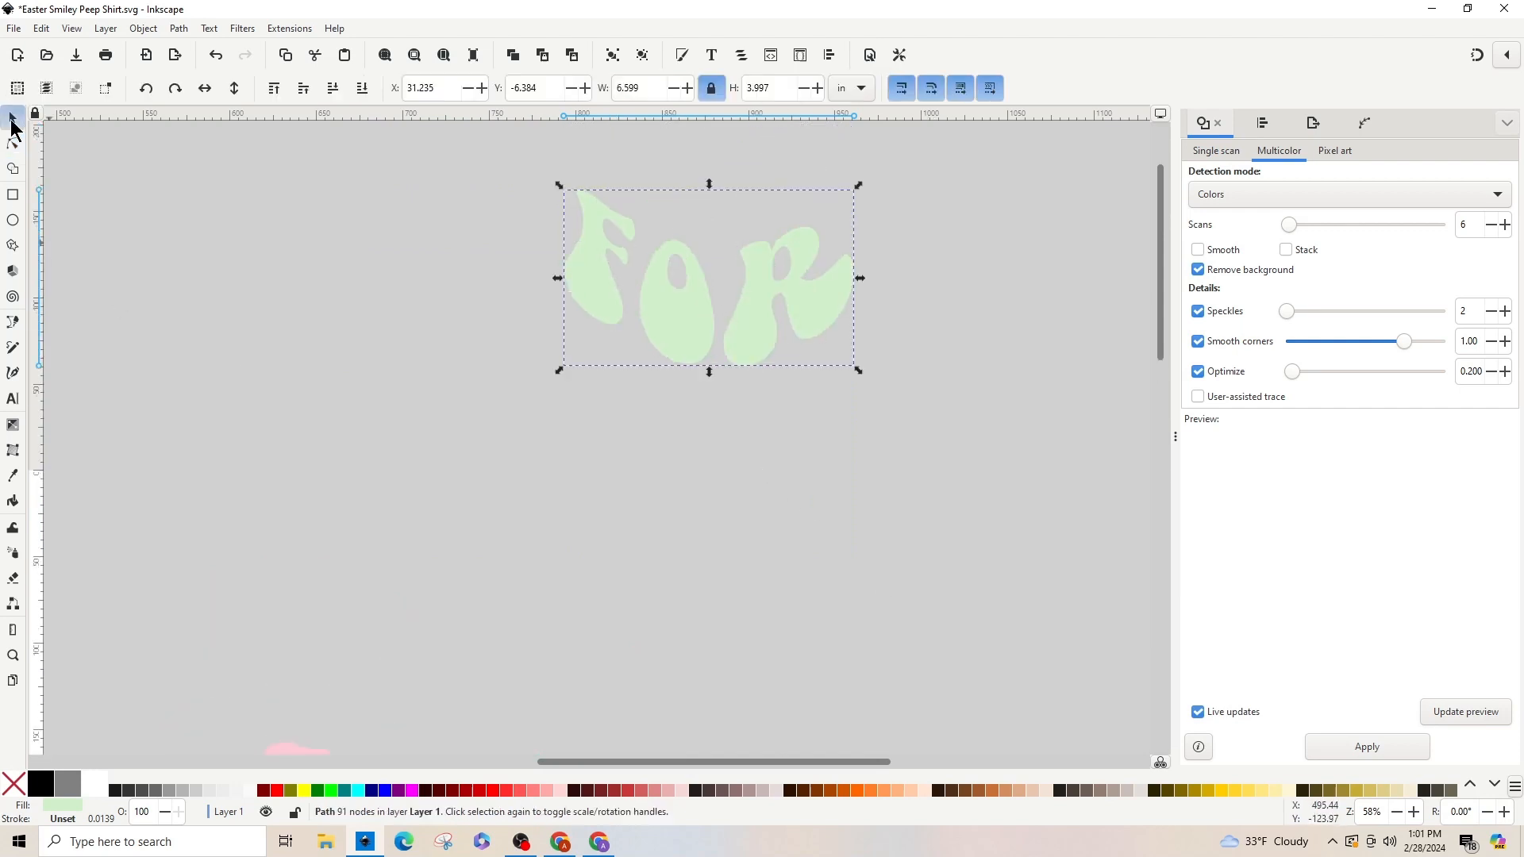
# Step: Move the cleaned green FOR over the word FOR in the black design
pyautogui.press('-')
pyautogui.press('-')
pyautogui.press('-')
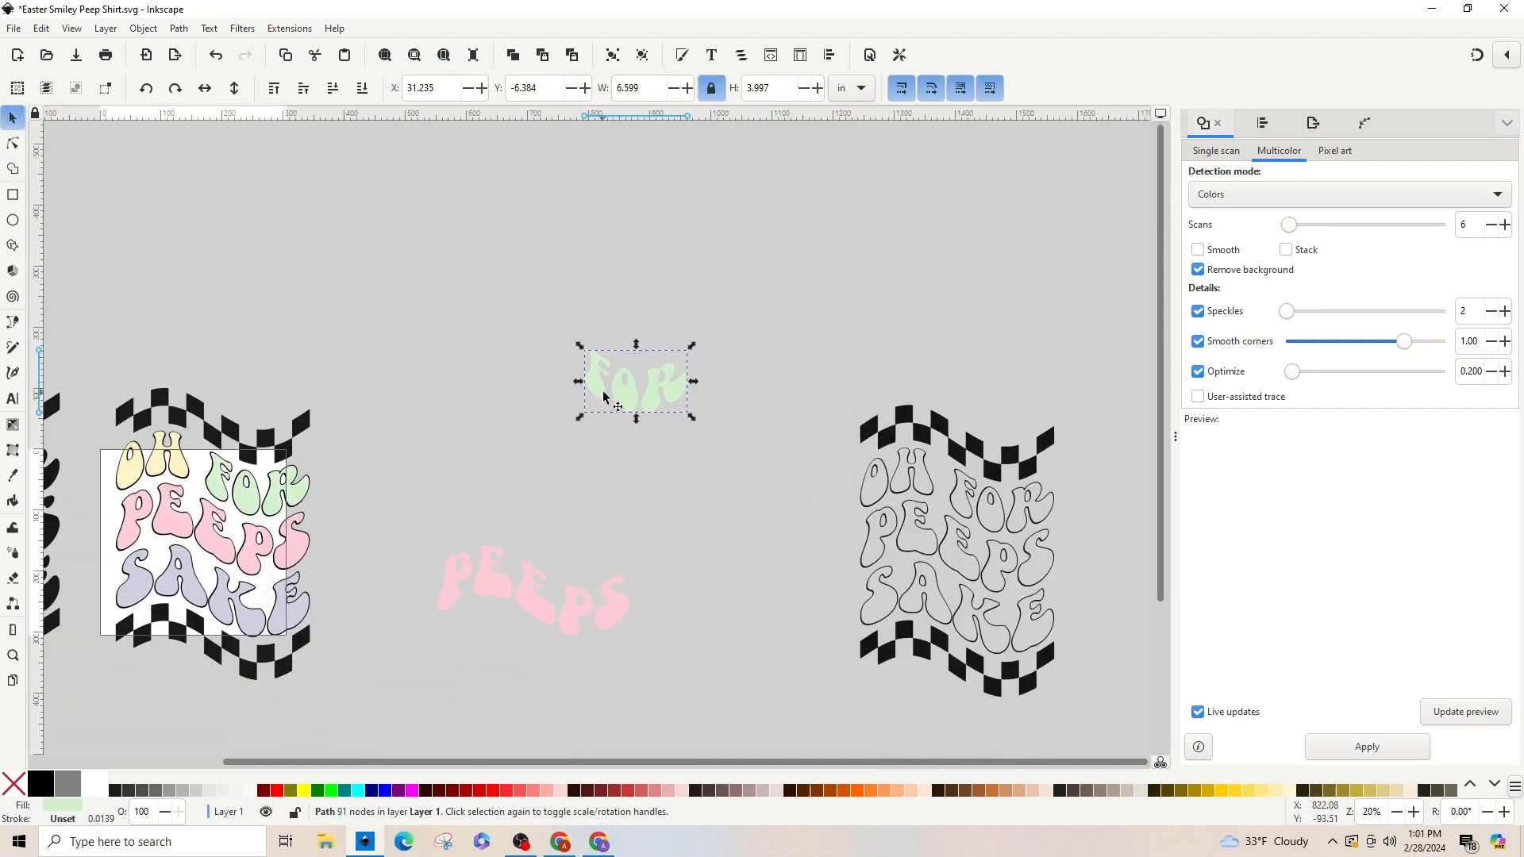
pyautogui.moveTo(603, 397); pyautogui.dragTo(510, 492)
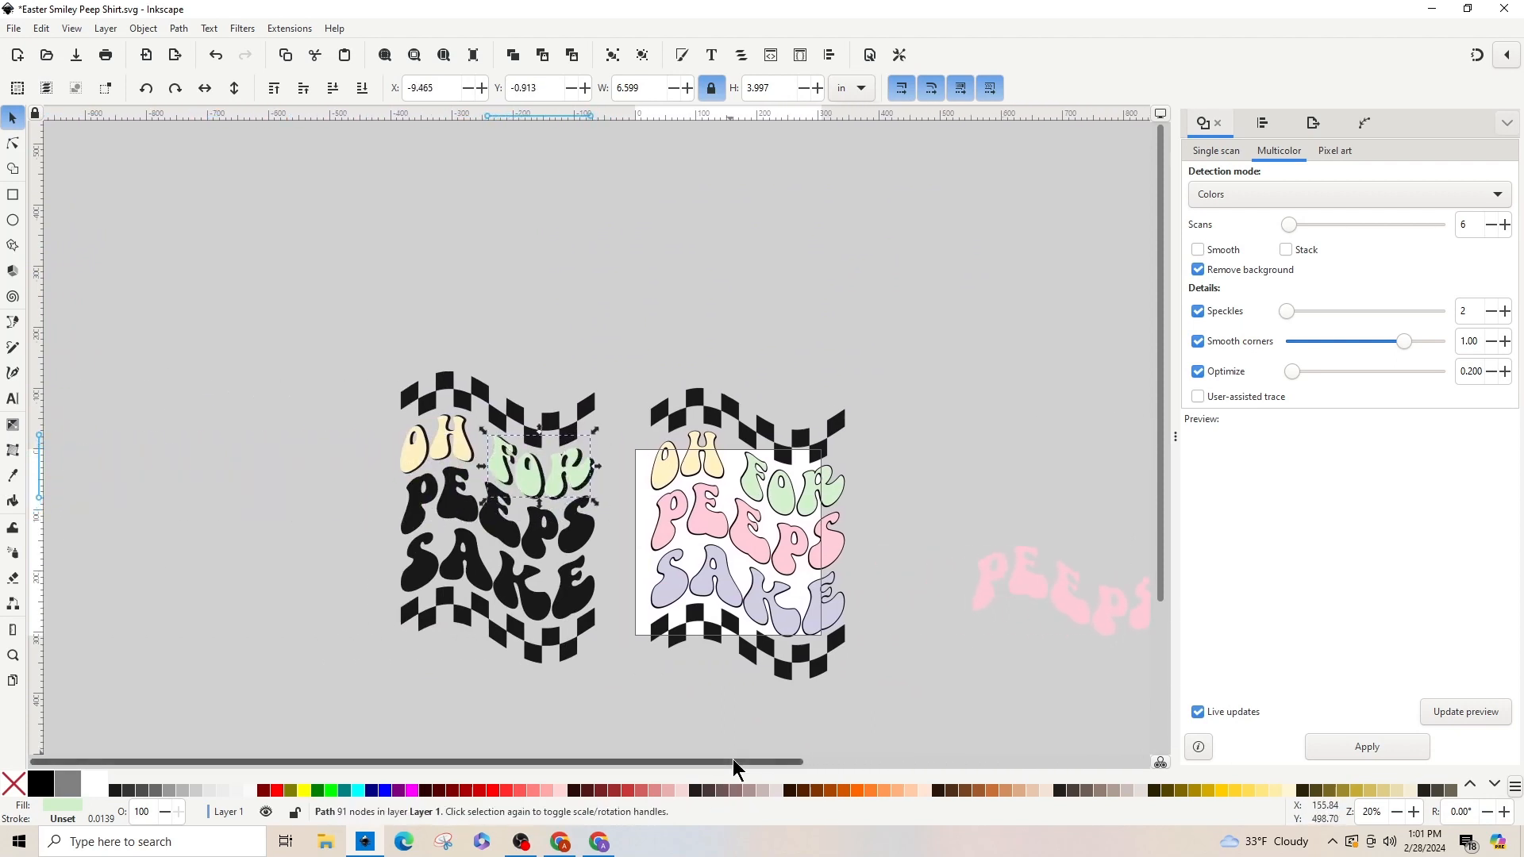
# Step: Display the pink PEEPS path's nodes, then place it over PEEPS in the black design
pyautogui.moveTo(732, 759); pyautogui.dragTo(883, 774)
pyautogui.click(751, 573)
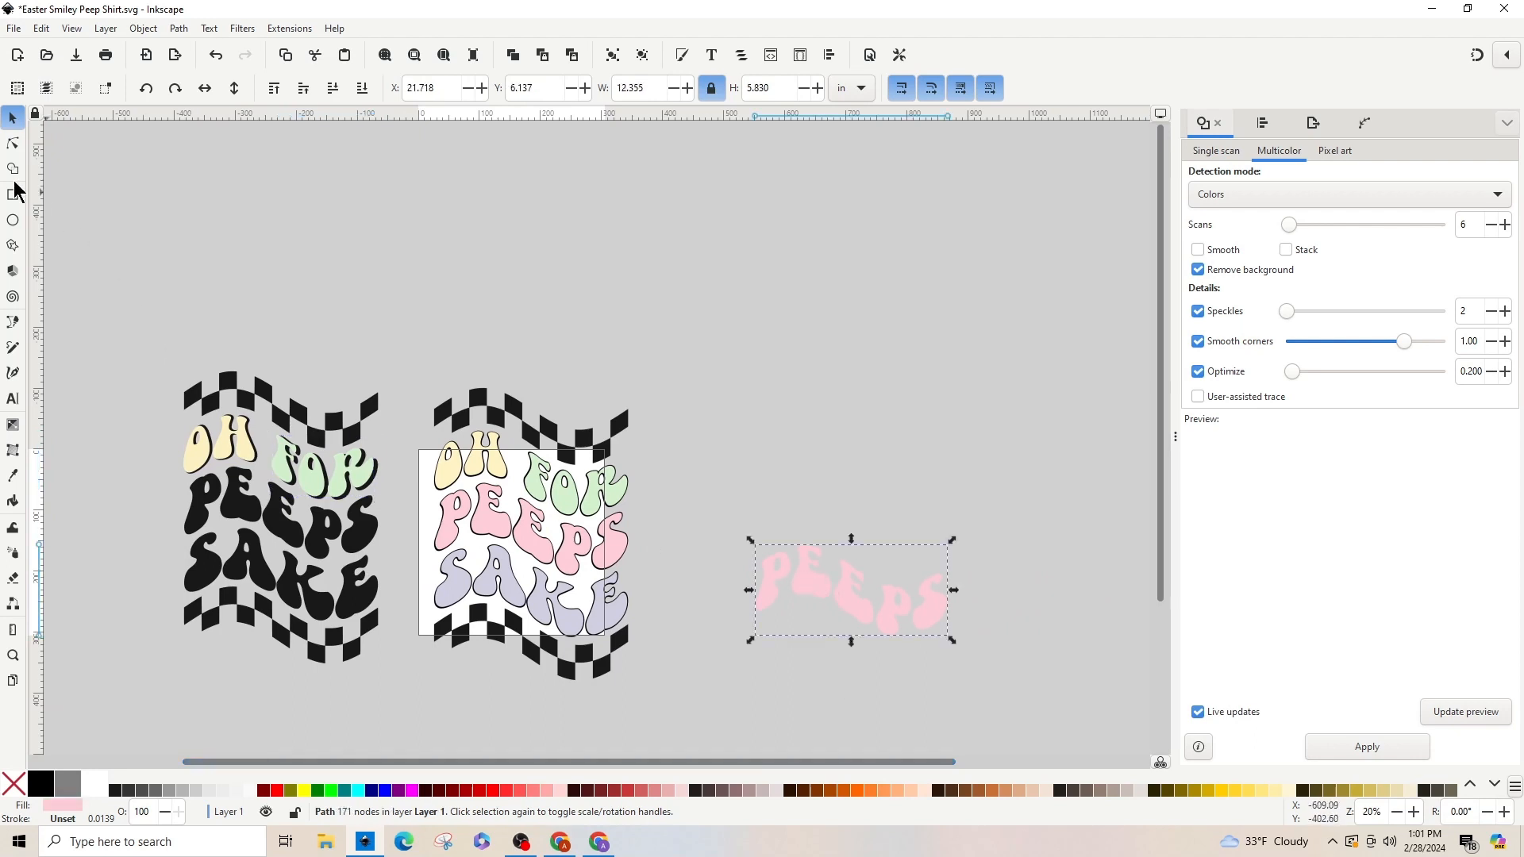
pyautogui.click(13, 143)
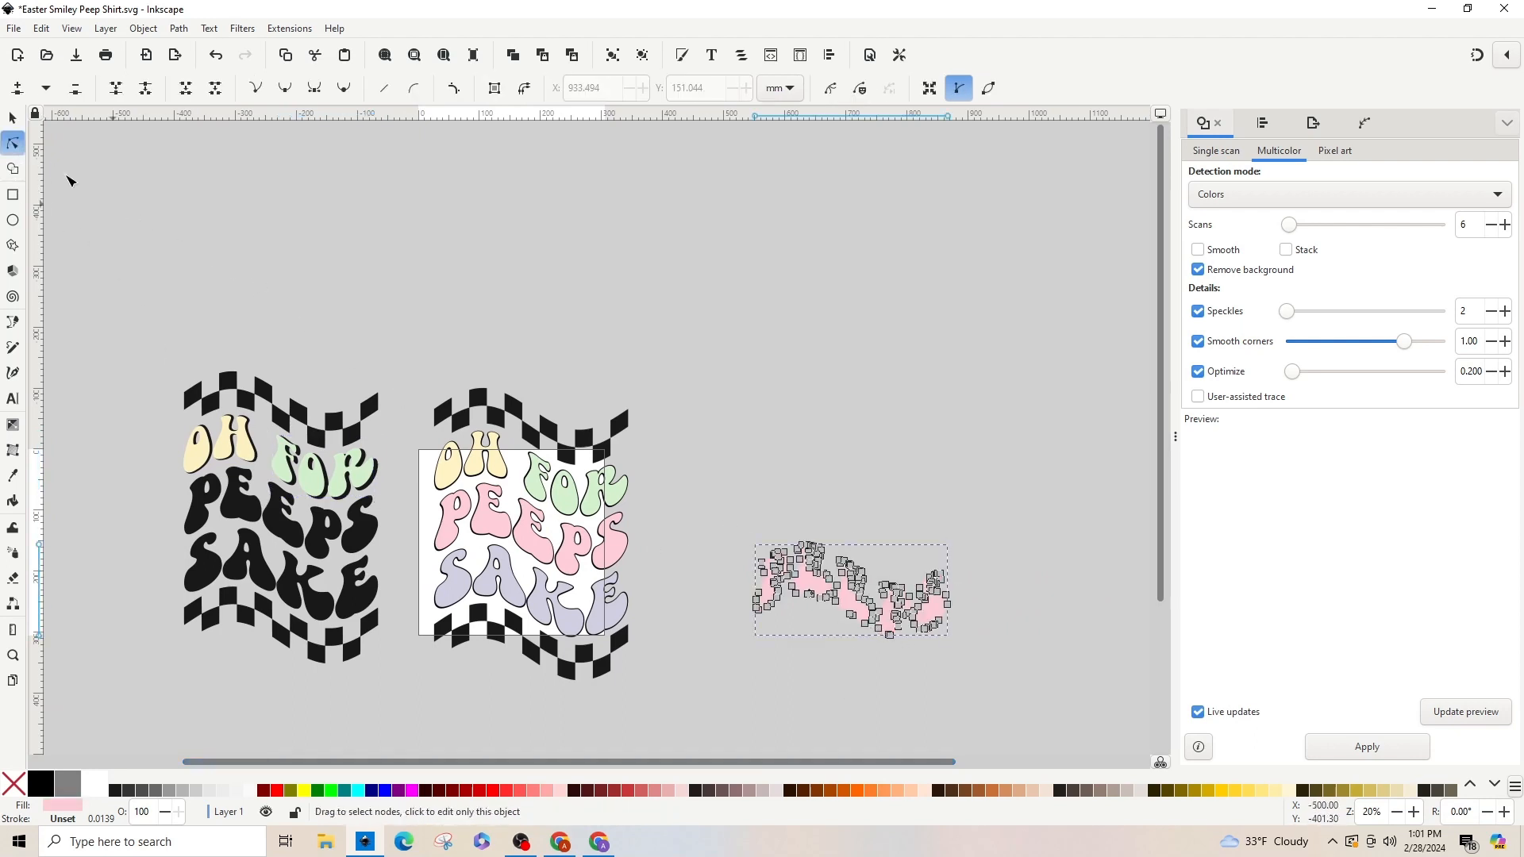
pyautogui.click(12, 117)
pyautogui.moveTo(823, 592); pyautogui.dragTo(261, 516)
# Step: Find the lavender SAKE trace below the designs and move it up between the colored design and the black outline
pyautogui.scroll(-6, 798, 559)
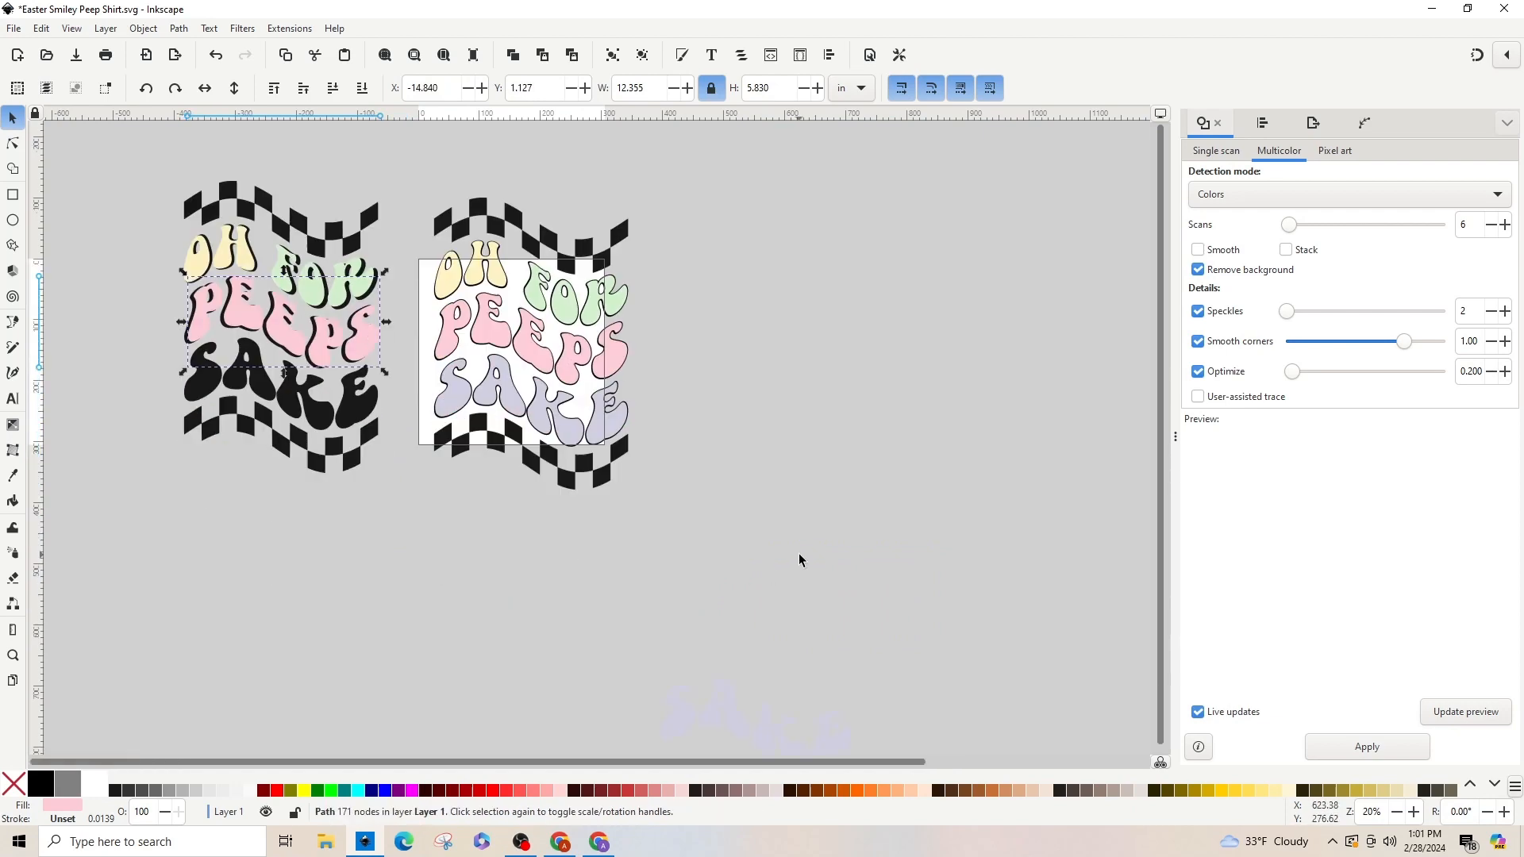
pyautogui.press('-')
pyautogui.press('-')
pyautogui.press('-')
pyautogui.press('-')
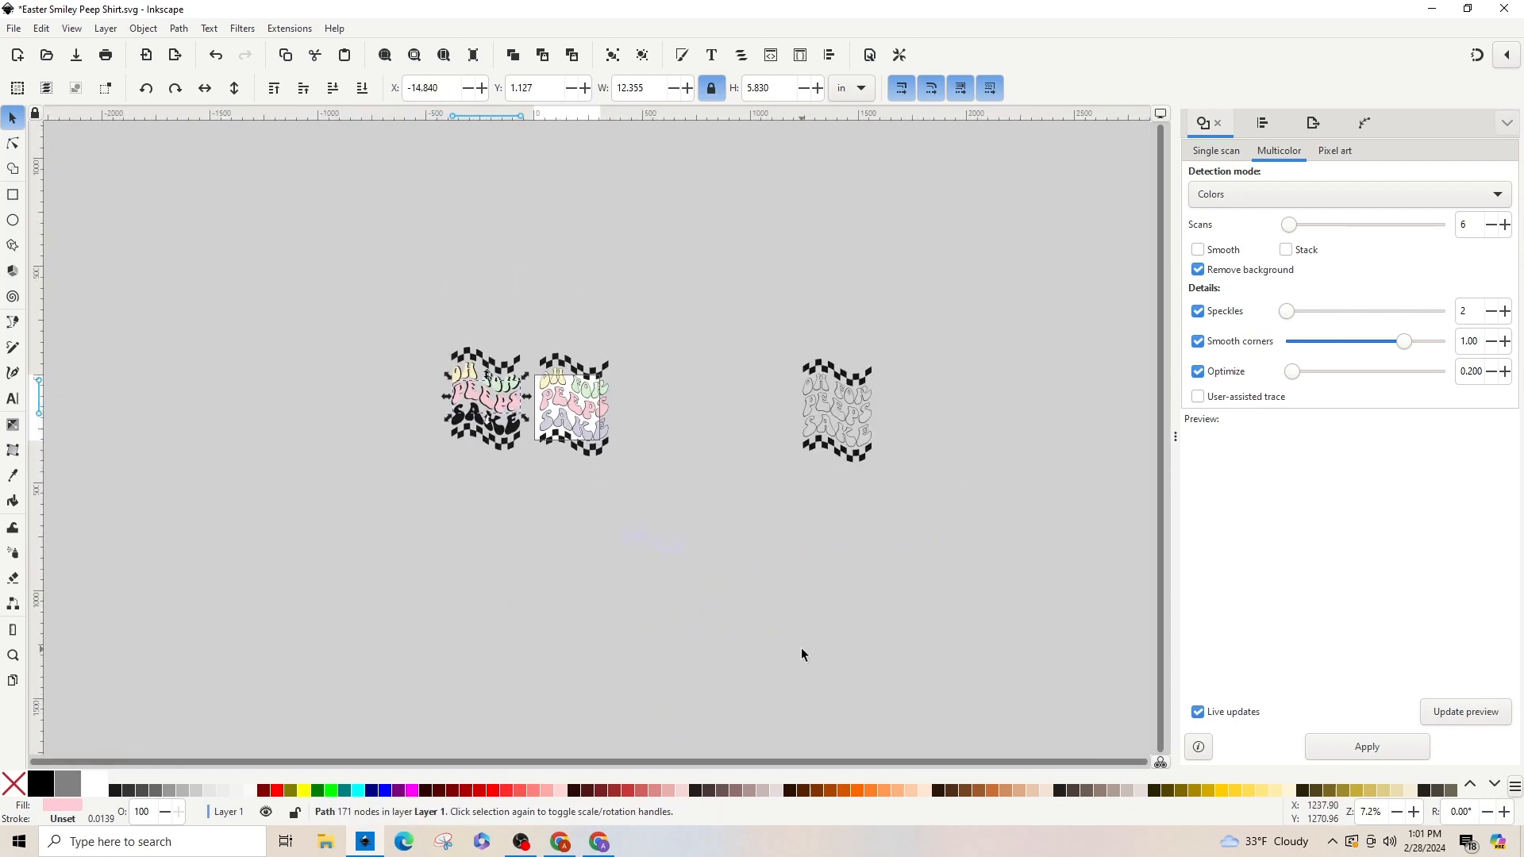
pyautogui.click(568, 429)
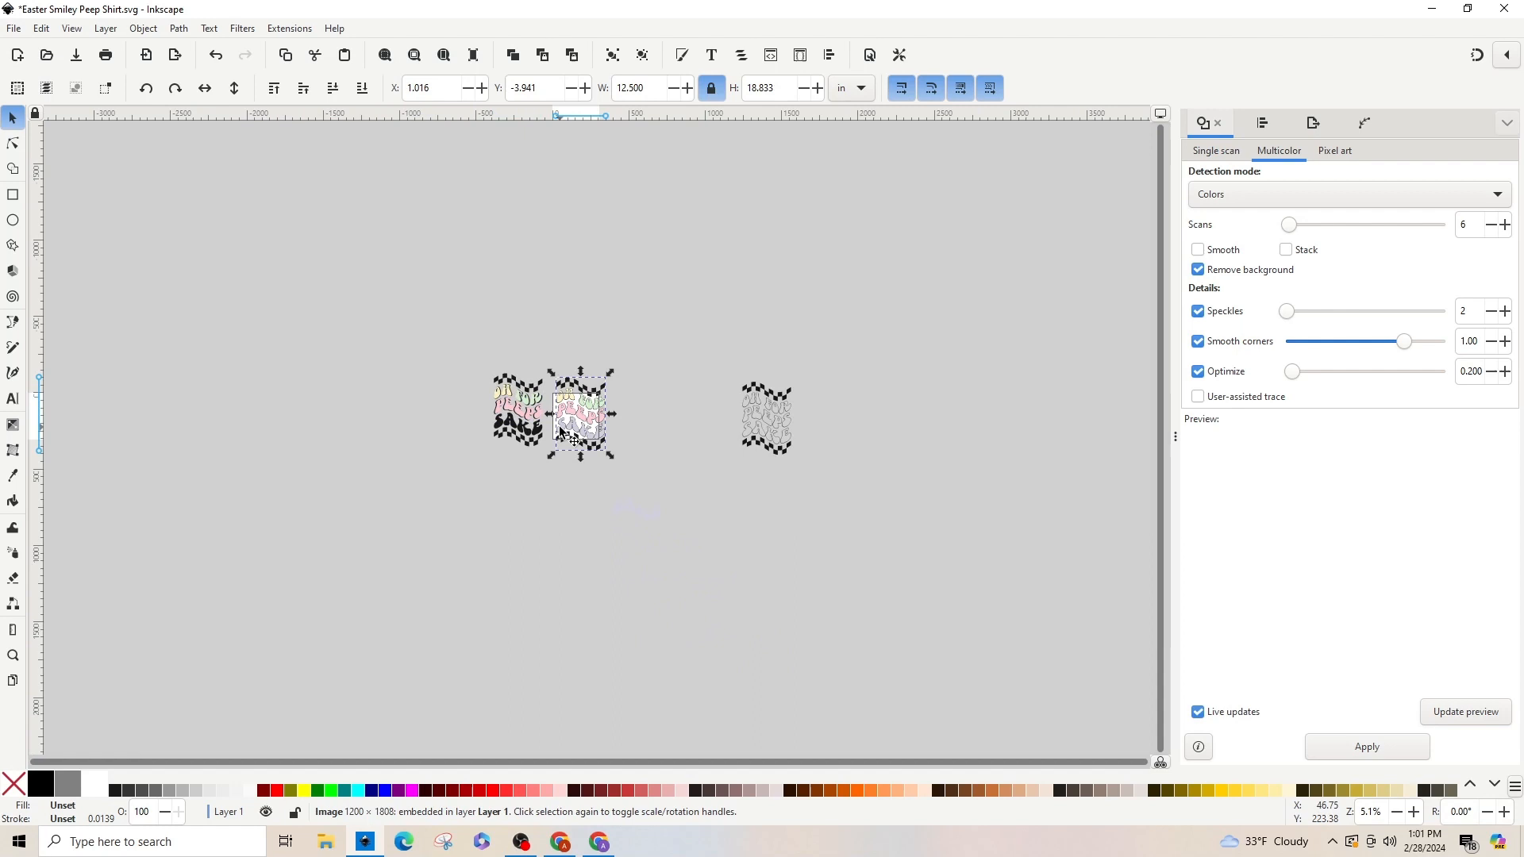
pyautogui.click(657, 426)
pyautogui.moveTo(622, 254)
pyautogui.mouseDown()
pyautogui.moveTo(772, 485)
pyautogui.moveTo(863, 674)
pyautogui.mouseUp()
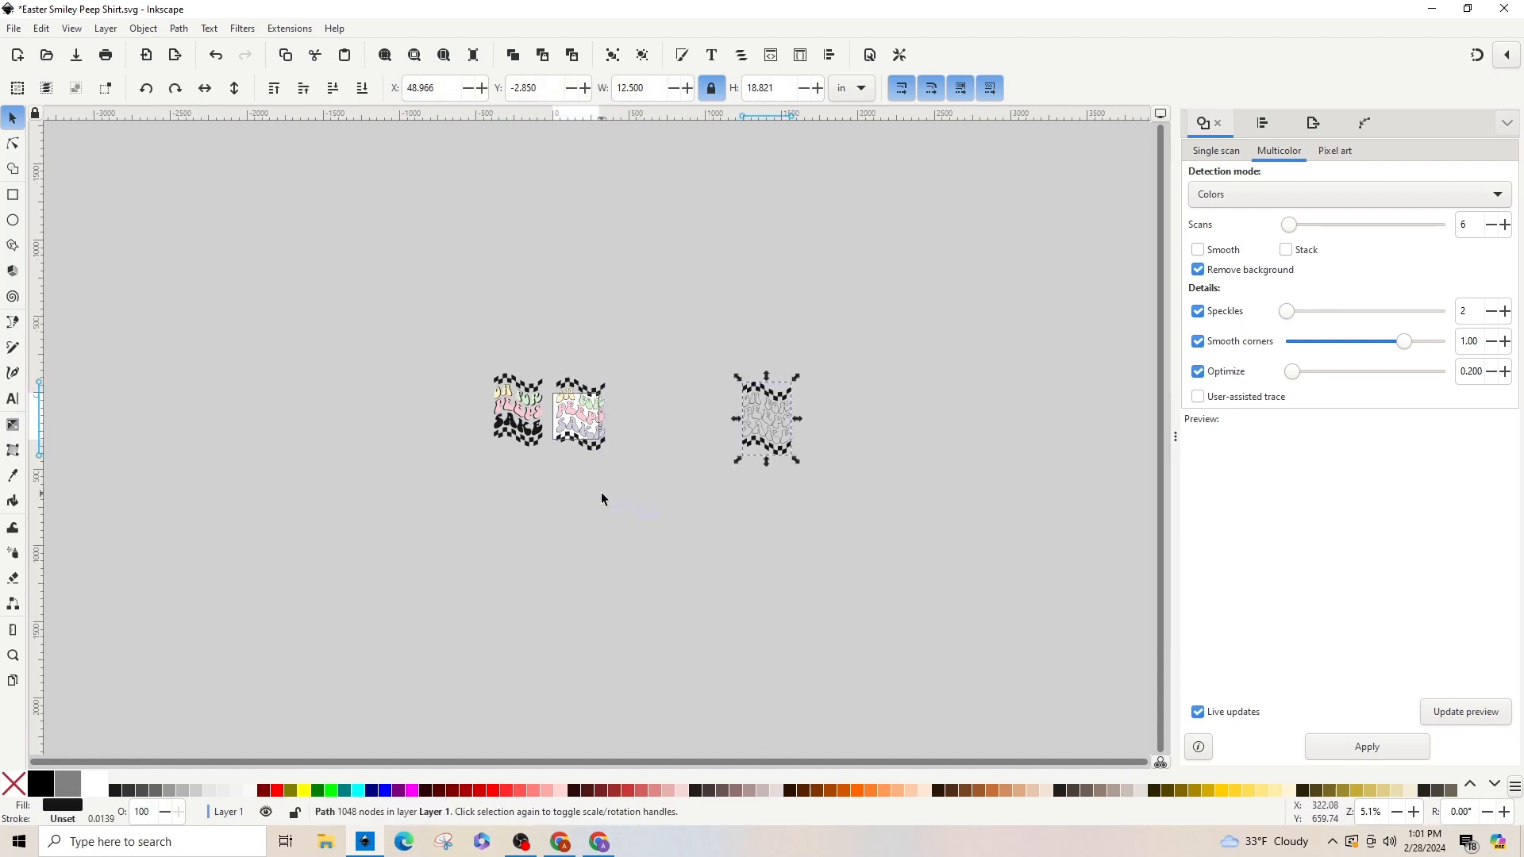
pyautogui.click(636, 516)
pyautogui.moveTo(629, 510); pyautogui.dragTo(656, 404)
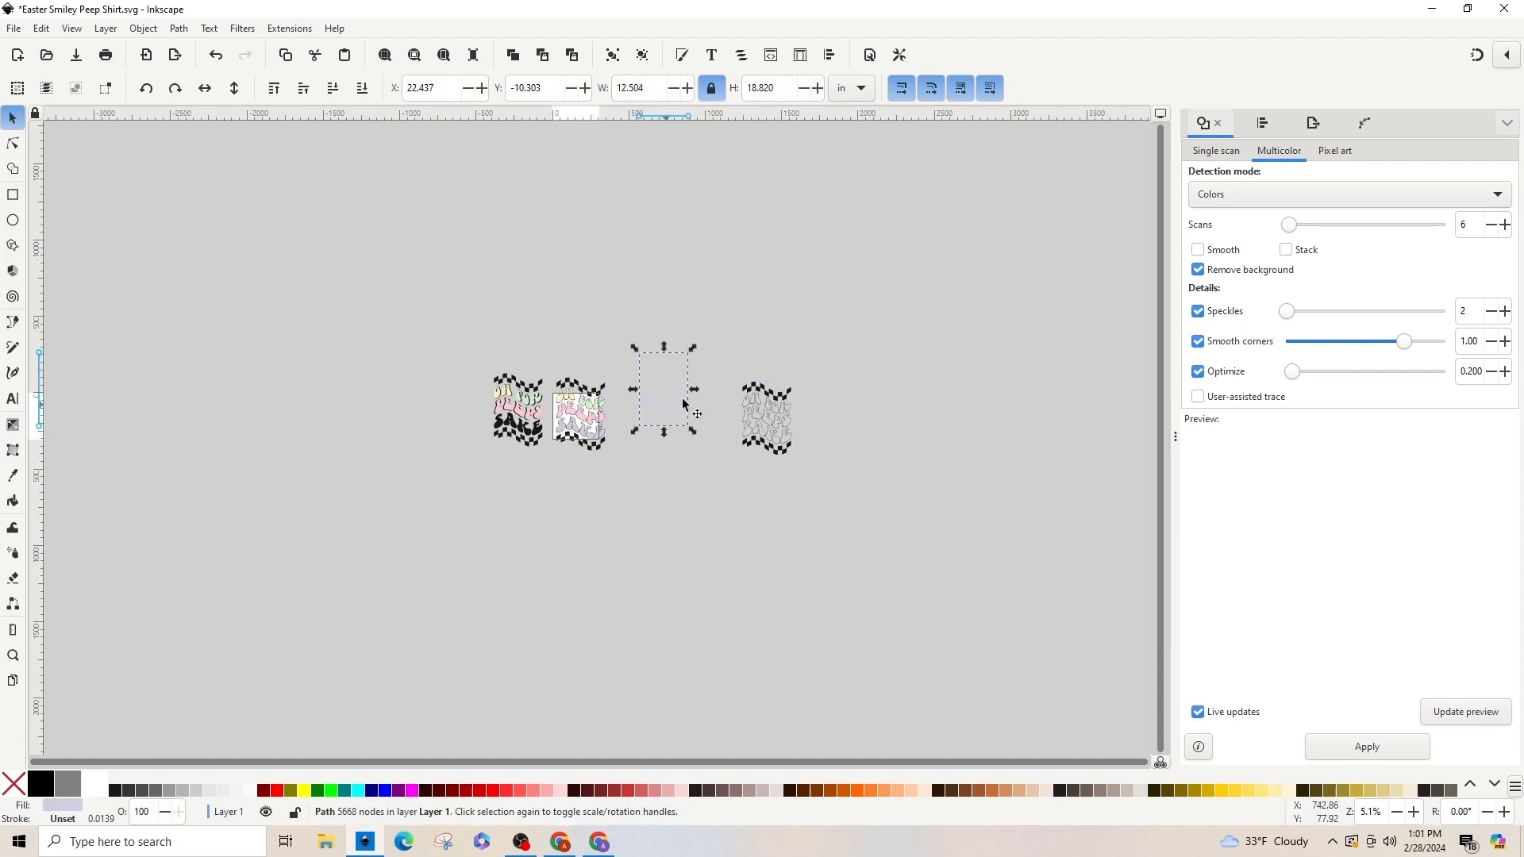
# Step: Shift the lavender SAKE trace down slightly and display its nodes
pyautogui.press('3')
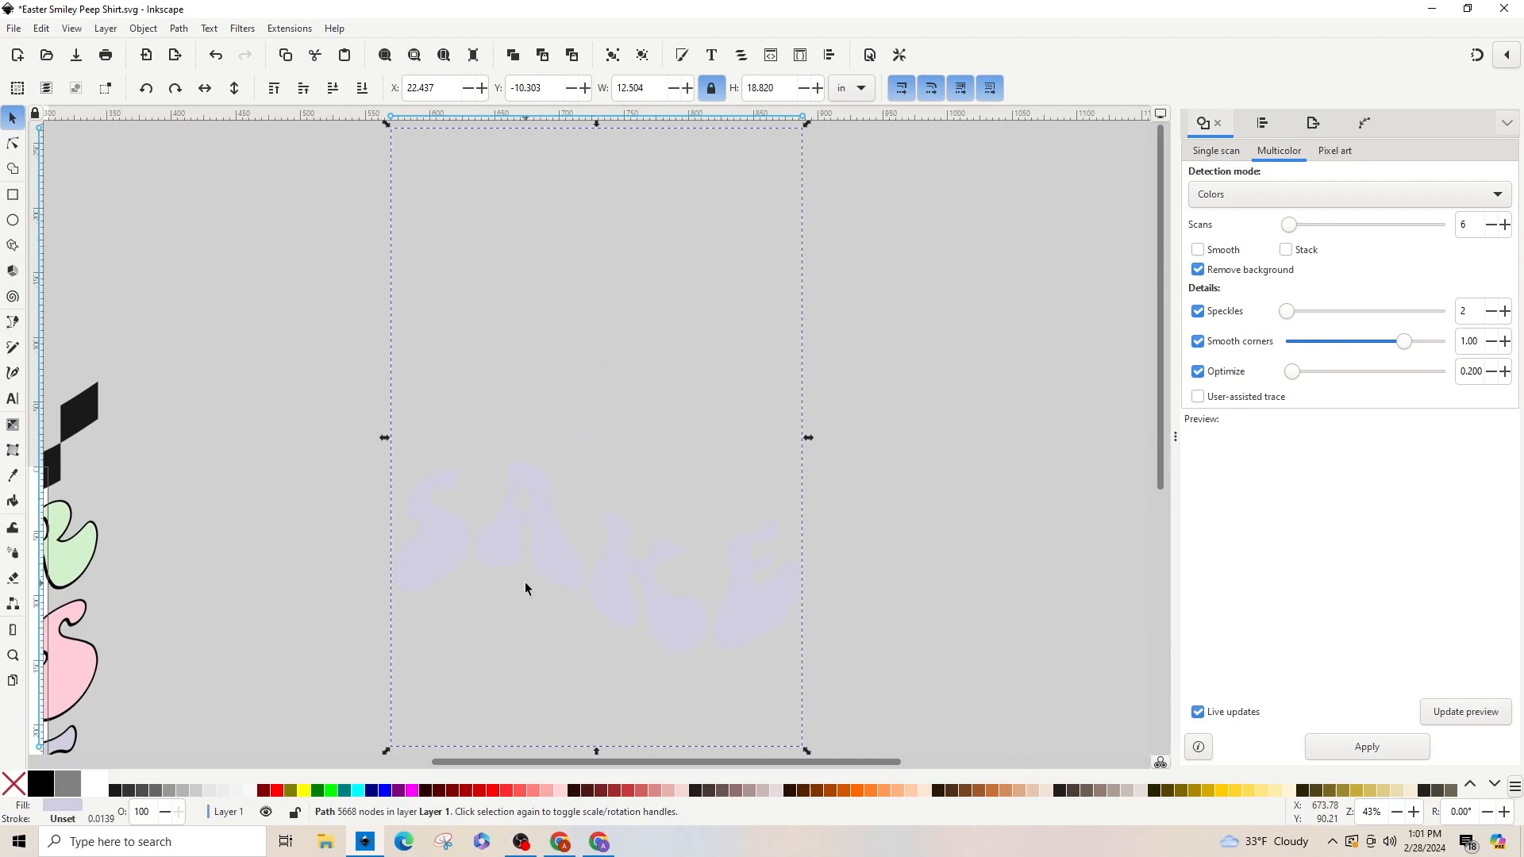
pyautogui.press('-')
pyautogui.moveTo(546, 530); pyautogui.dragTo(544, 588)
pyautogui.click(13, 144)
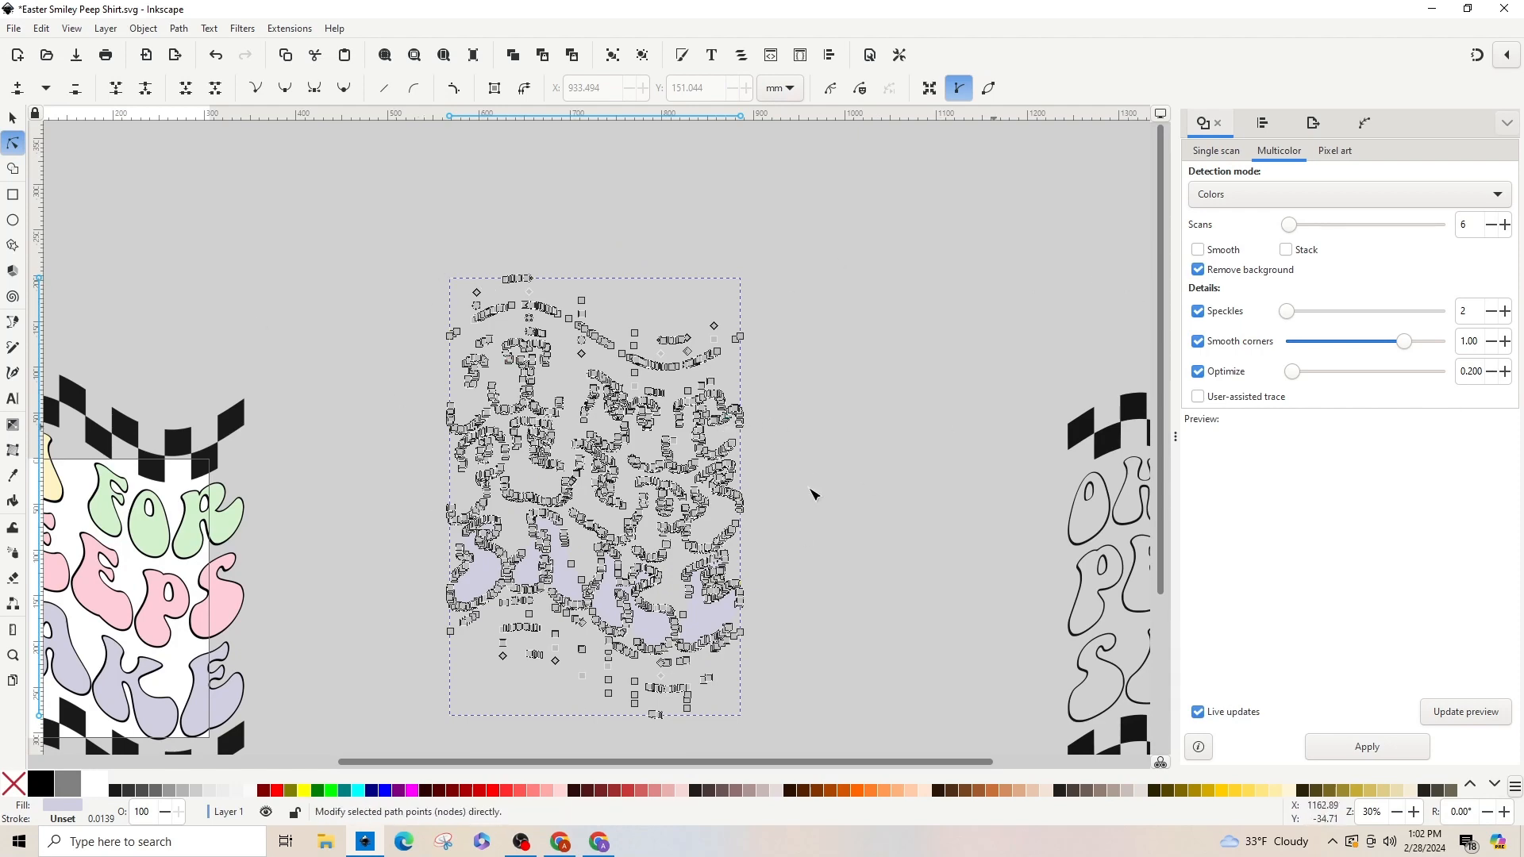
# Step: Delete the stray node clusters along the lower-left edge of the lavender A in SAKE
pyautogui.scroll(5, 518, 506)
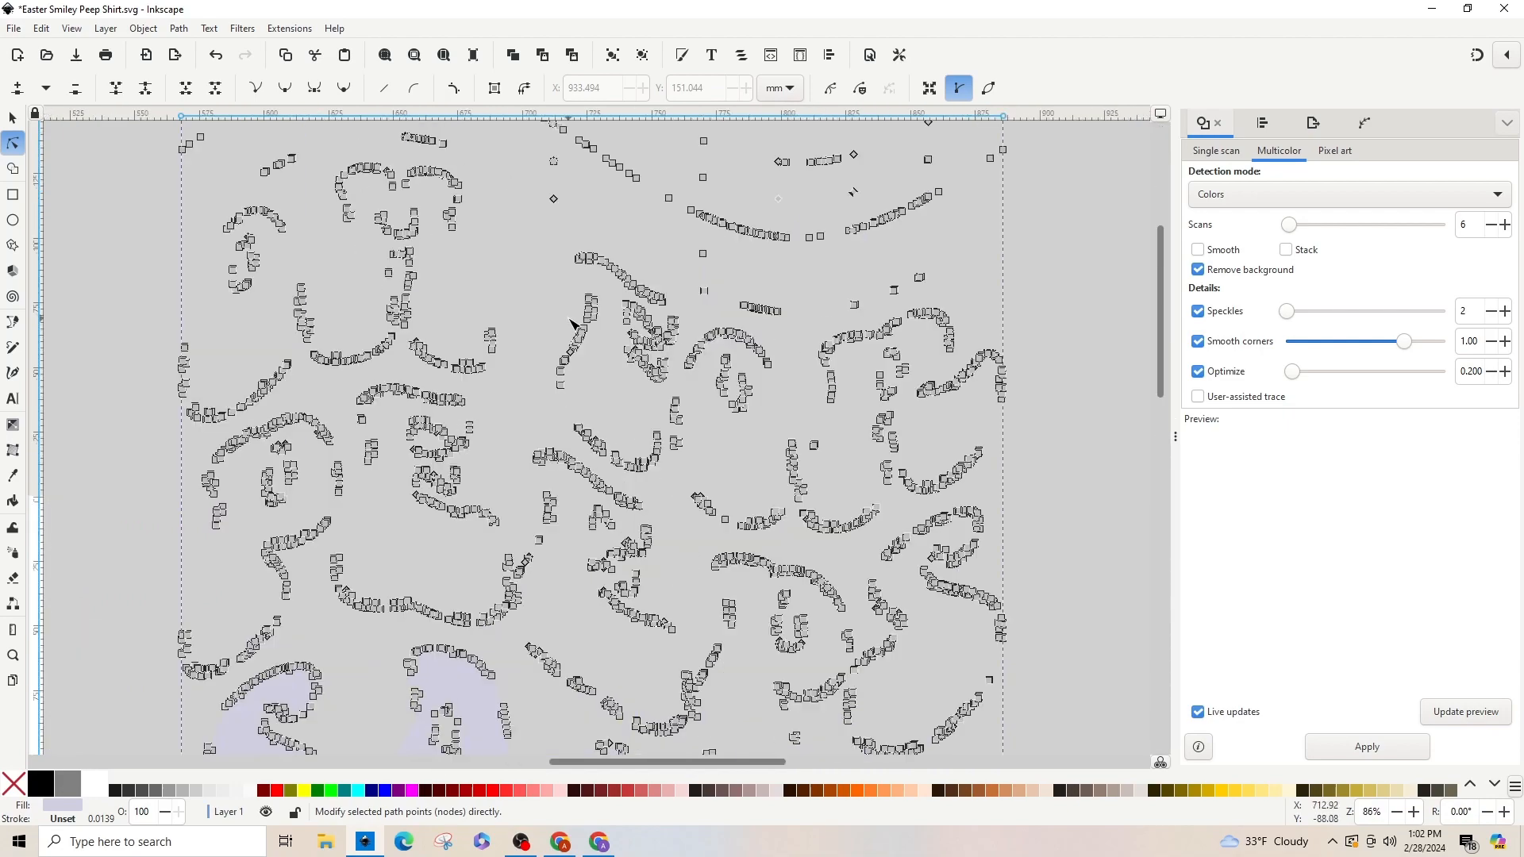
pyautogui.press('+')
pyautogui.press('+')
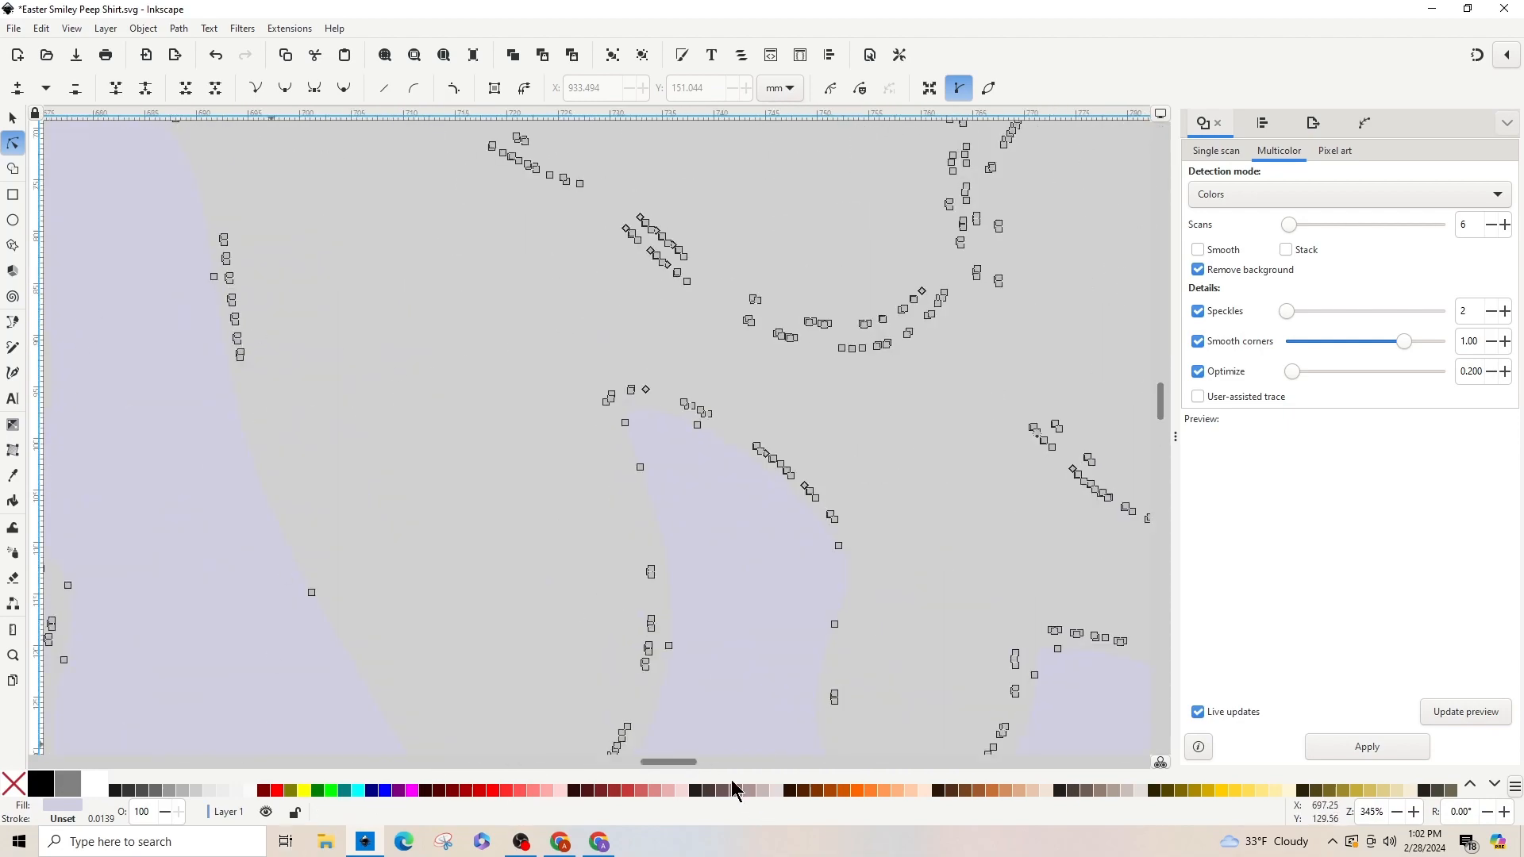
pyautogui.moveTo(688, 762); pyautogui.dragTo(649, 764)
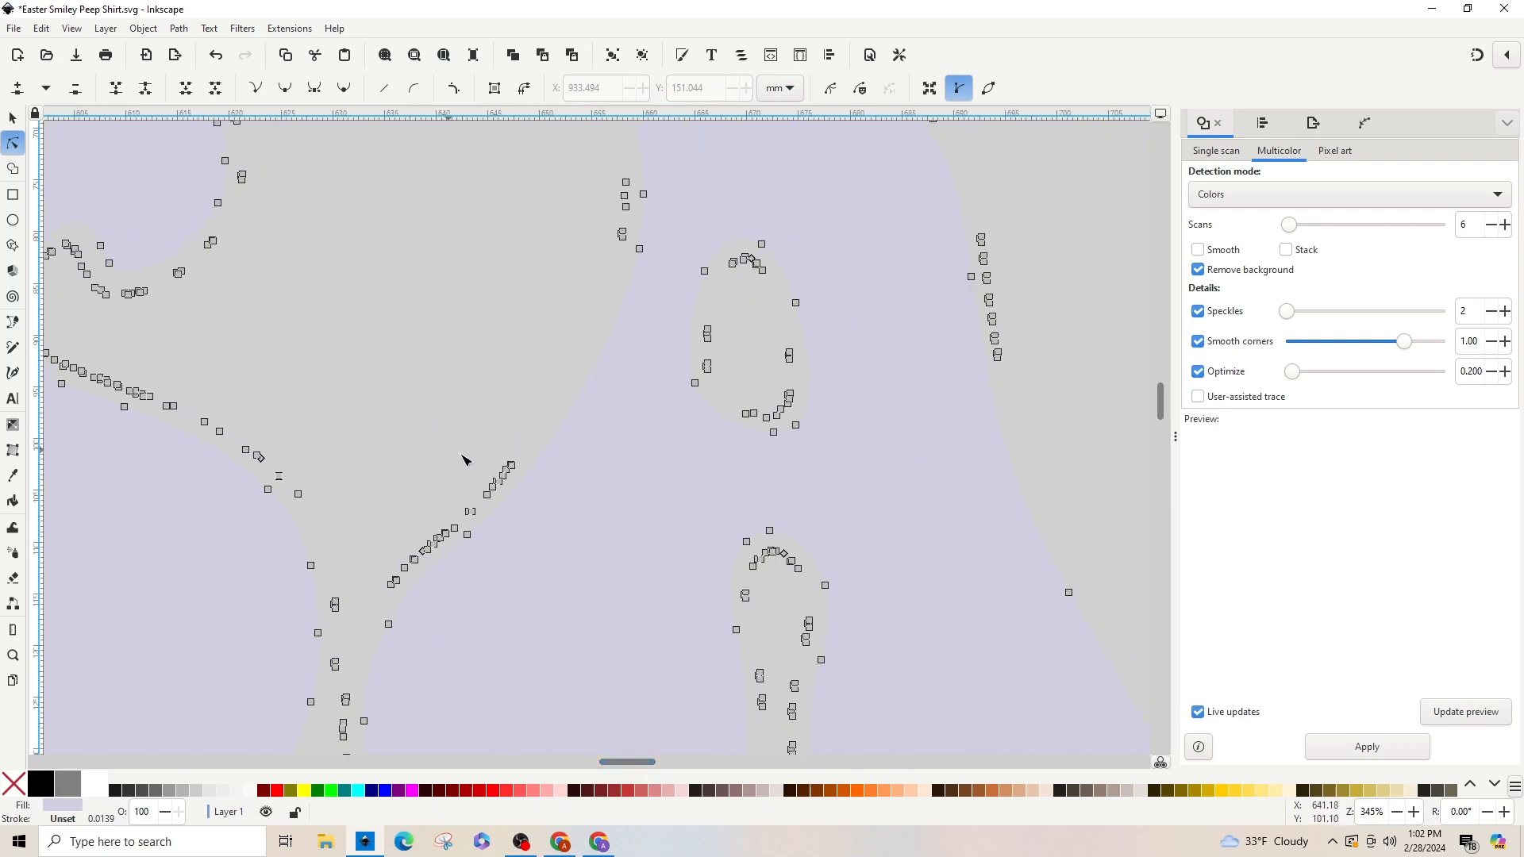
pyautogui.moveTo(462, 454); pyautogui.dragTo(531, 506)
pyautogui.press('Delete')
pyautogui.moveTo(426, 507); pyautogui.dragTo(423, 593)
pyautogui.press('Delete')
pyautogui.press('Delete')
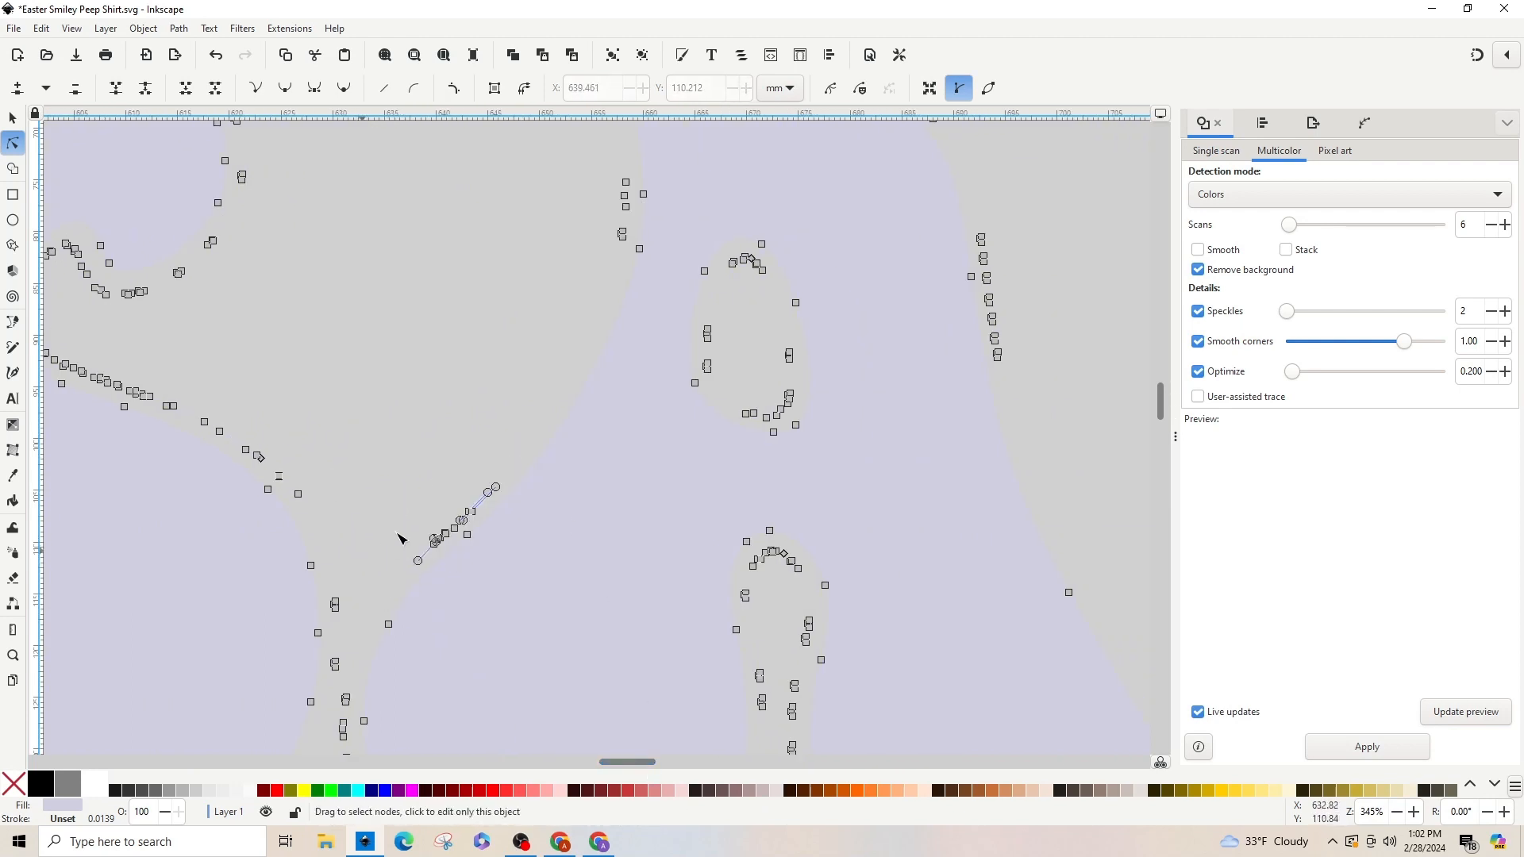
pyautogui.moveTo(415, 487); pyautogui.dragTo(466, 568)
pyautogui.press('Delete')
pyautogui.moveTo(451, 445); pyautogui.dragTo(508, 520)
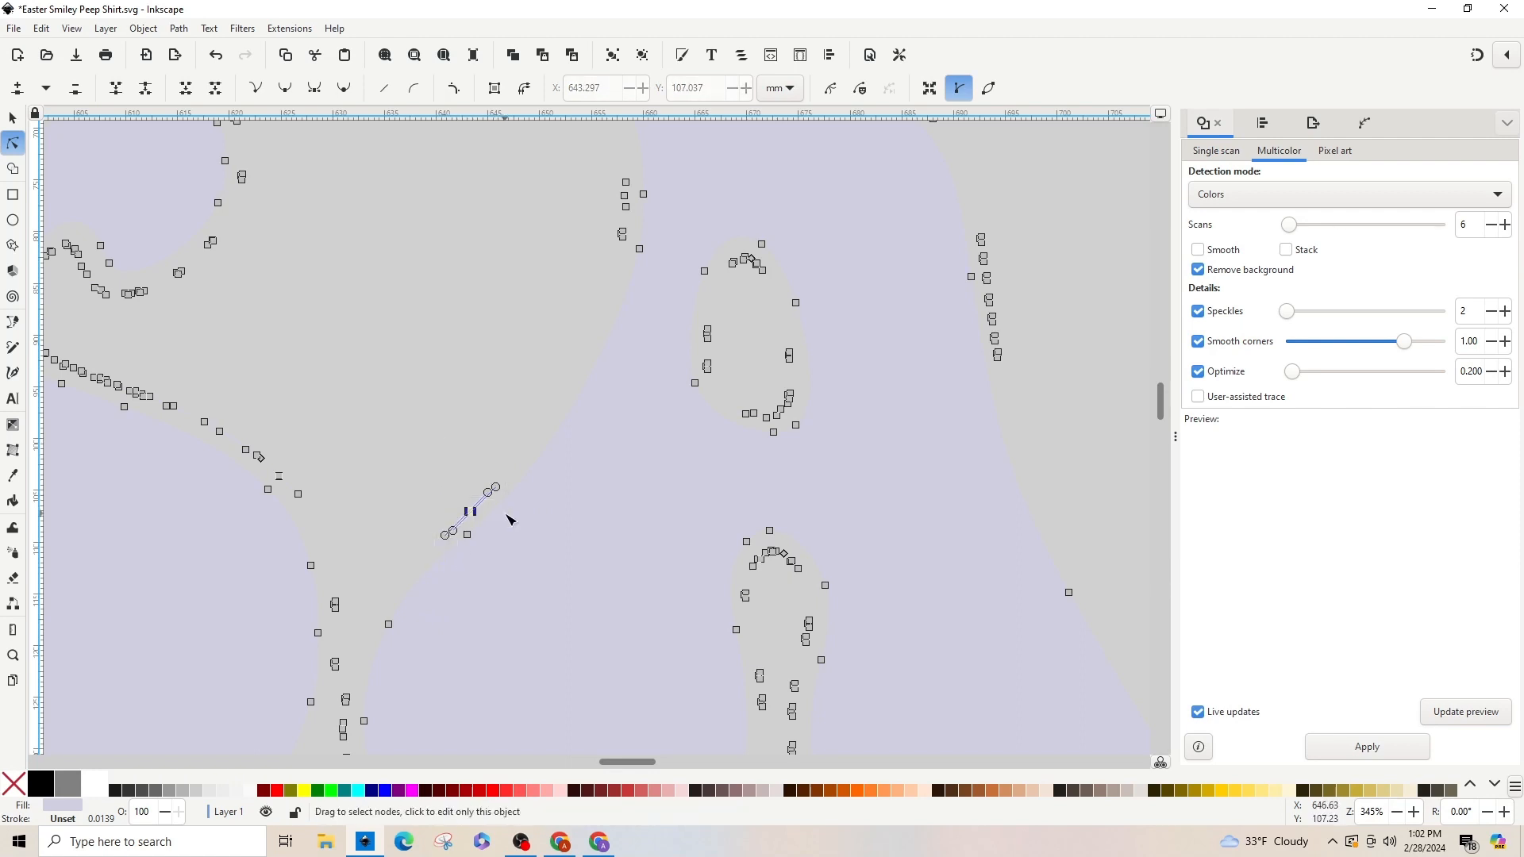
pyautogui.press('Delete')
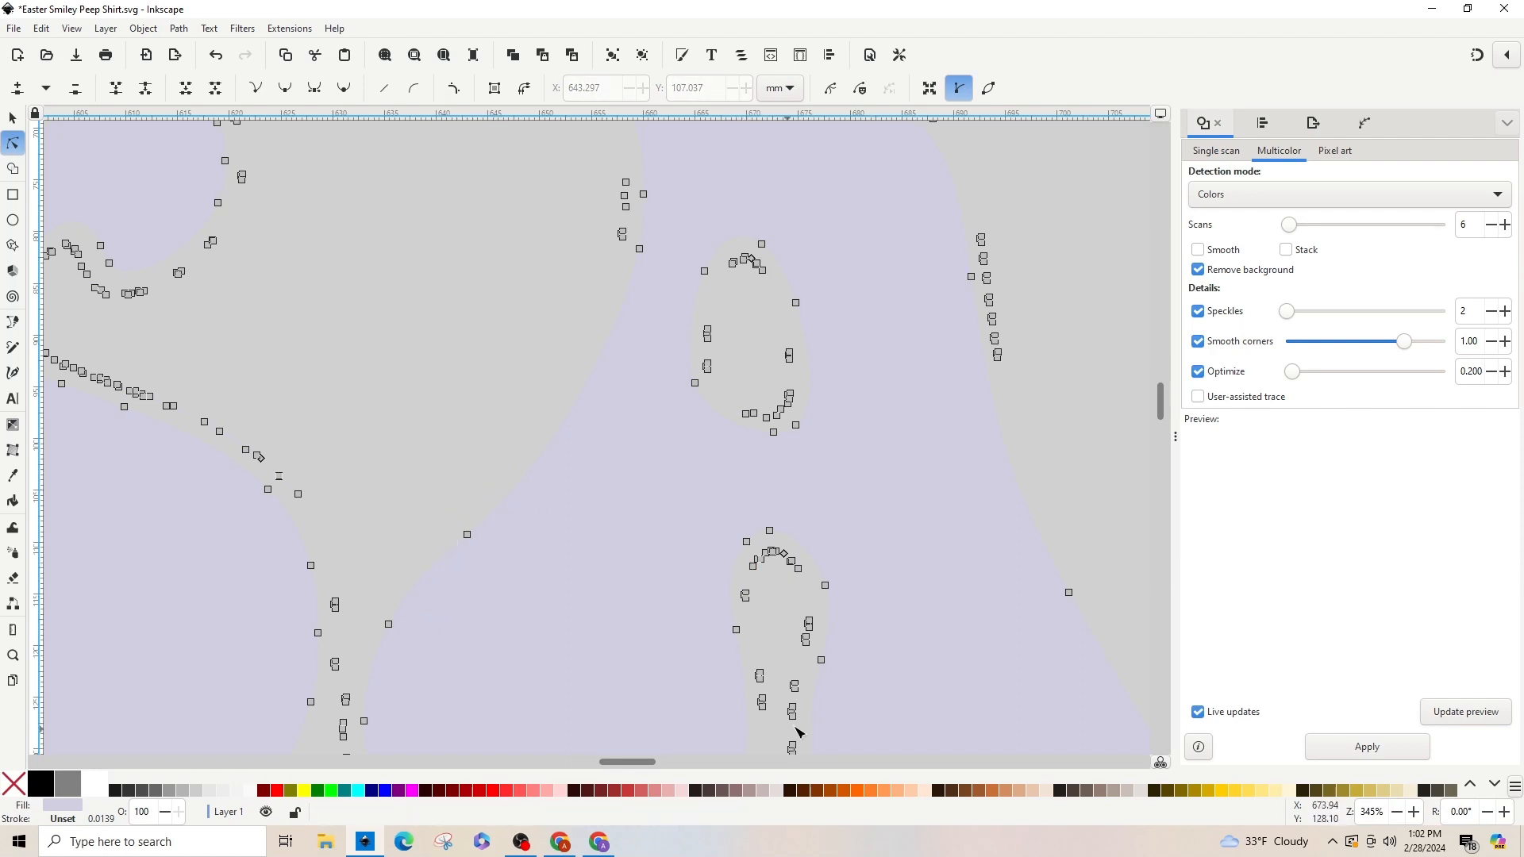
# Step: Delete the lavender SAKE trace and move the black outline design closer to the colored design
pyautogui.press('-')
pyautogui.press('-')
pyautogui.press('-')
pyautogui.press('-')
pyautogui.press('-')
pyautogui.press('-')
pyautogui.press('-')
pyautogui.press('-')
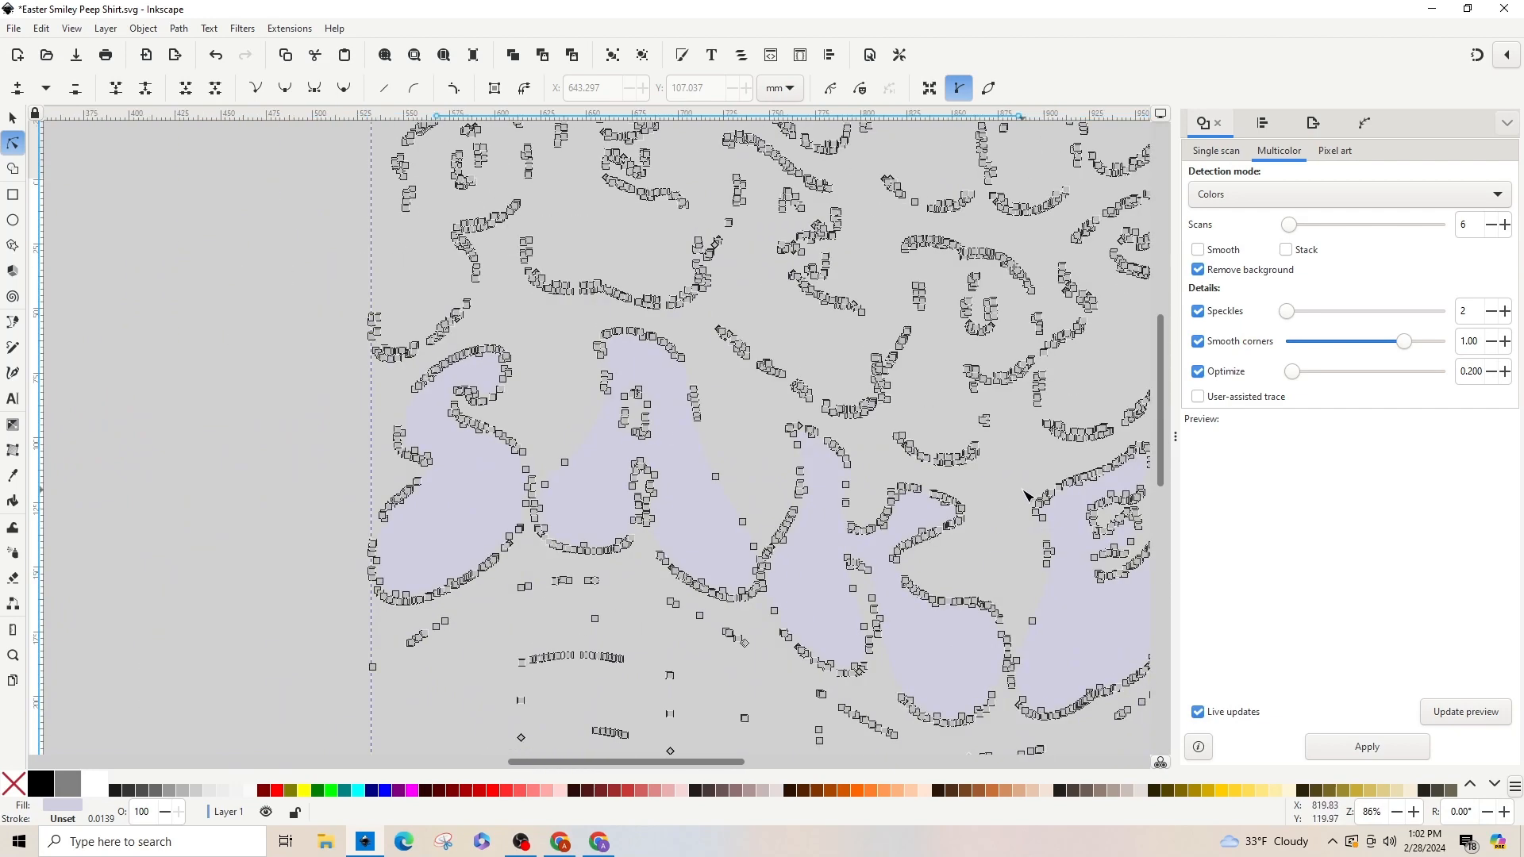
pyautogui.click(12, 119)
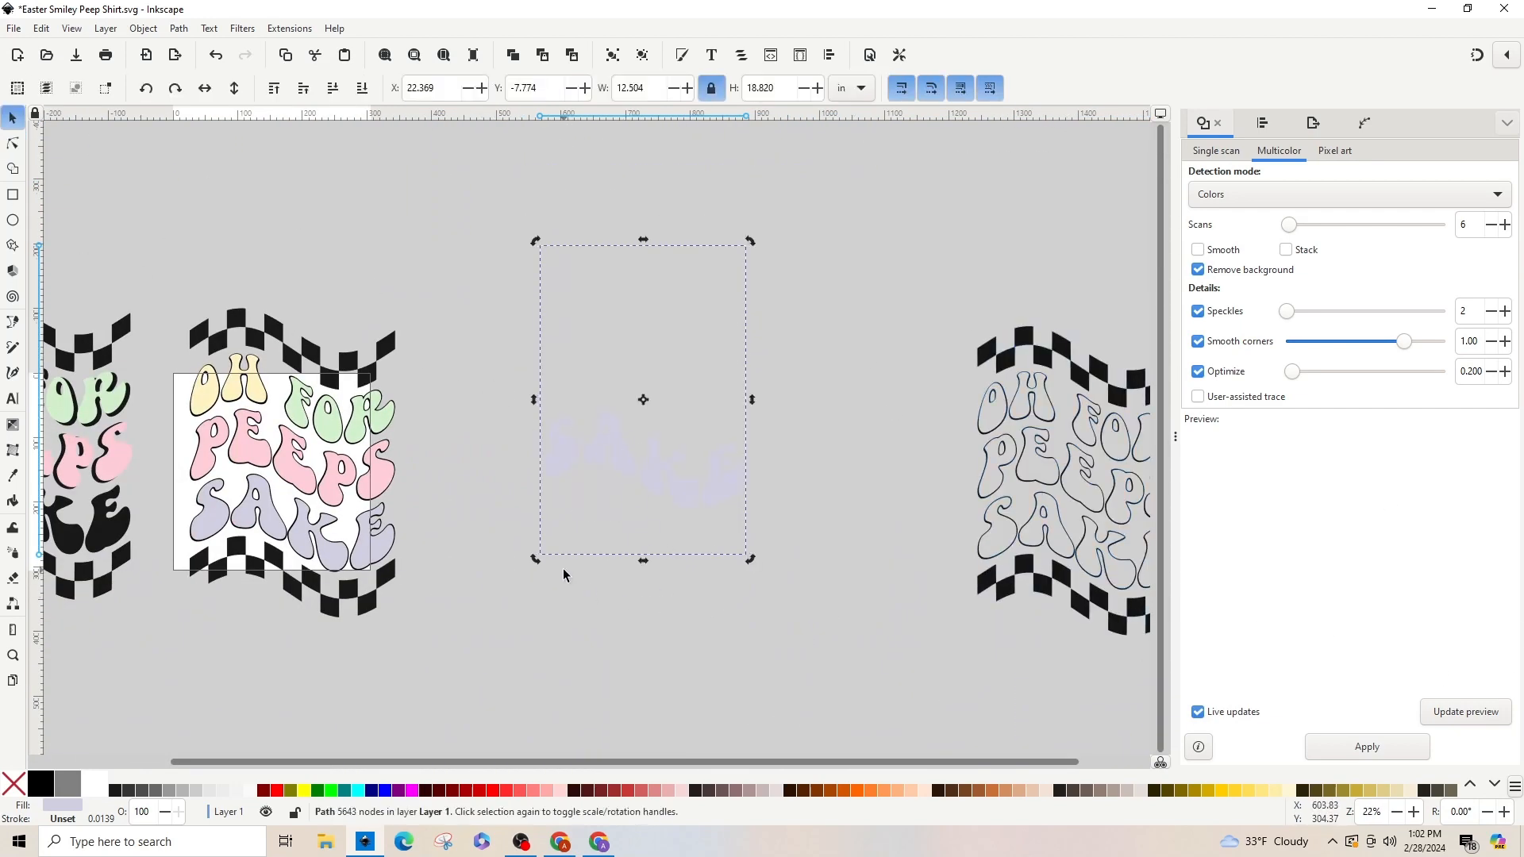
pyautogui.click(564, 574)
pyautogui.click(1043, 554)
pyautogui.moveTo(1044, 554); pyautogui.dragTo(563, 541)
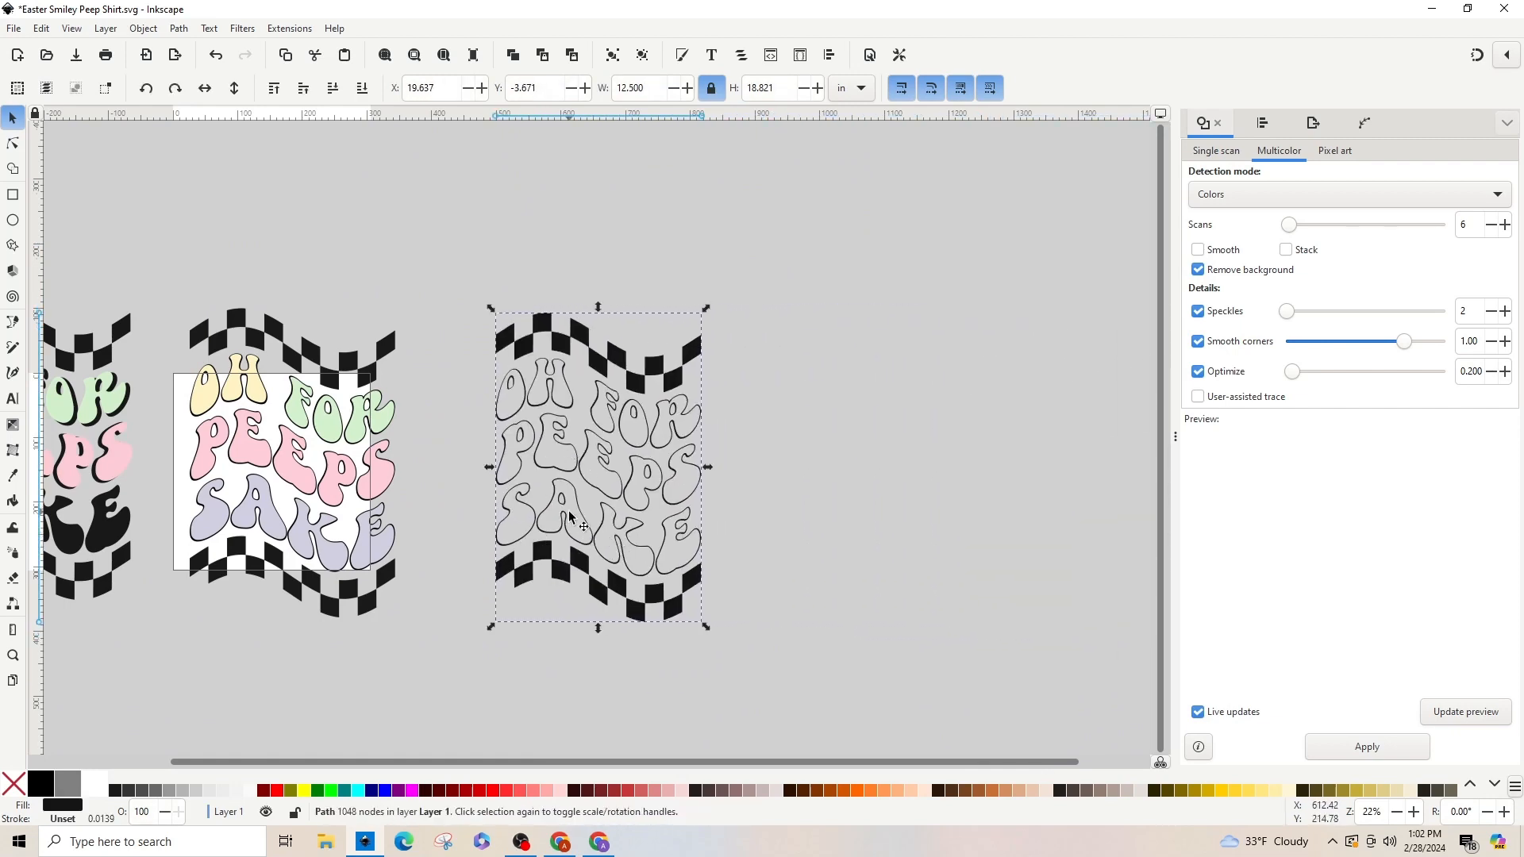
# Step: Fill the inside of the outlined S in SAKE with magenta using the Paint Bucket
pyautogui.scroll(4, 547, 476)
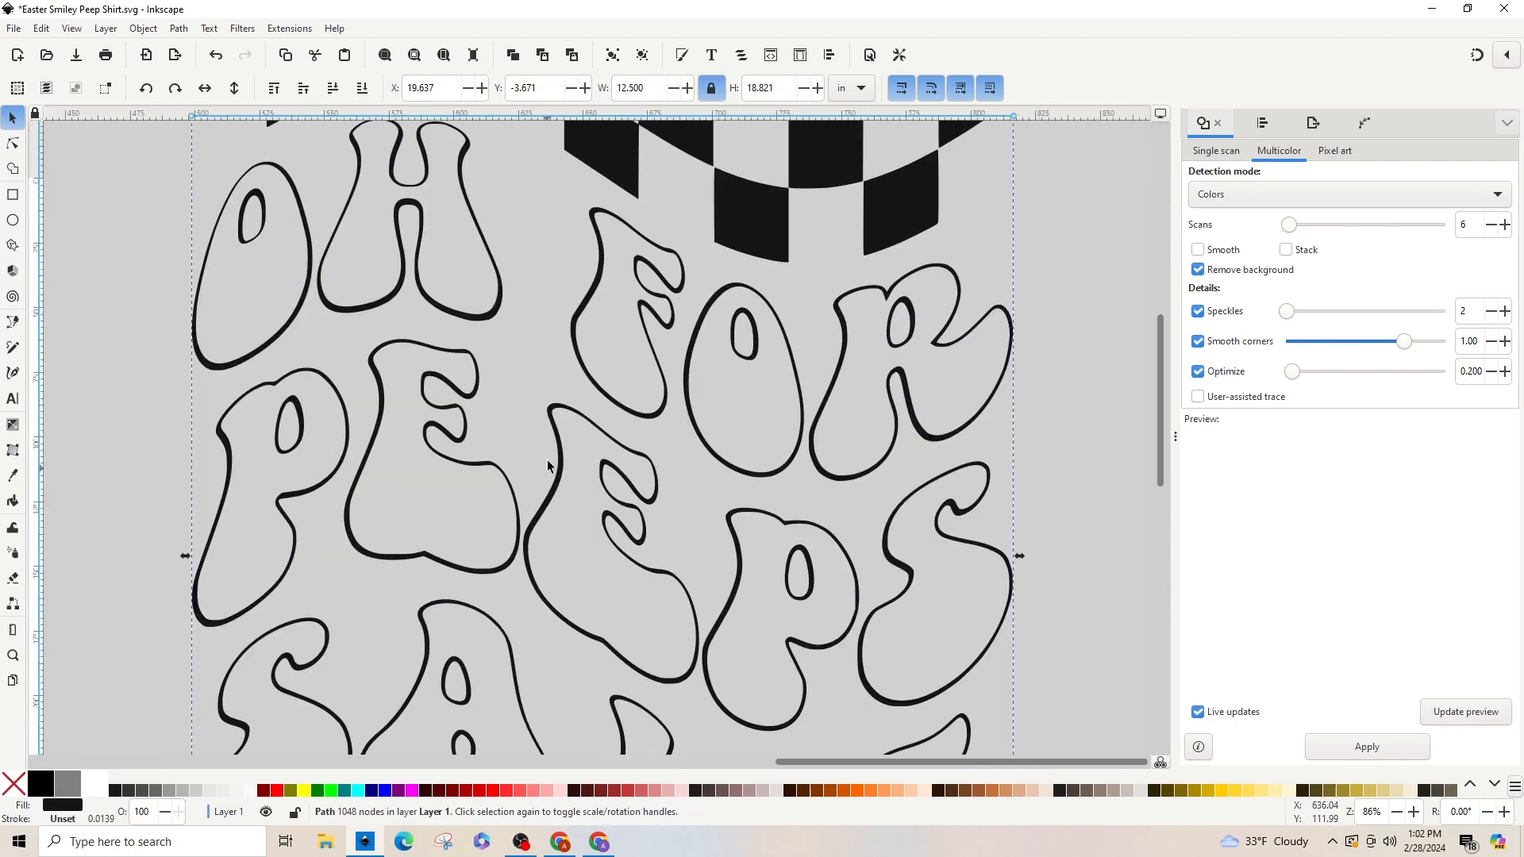
pyautogui.scroll(2, 550, 454)
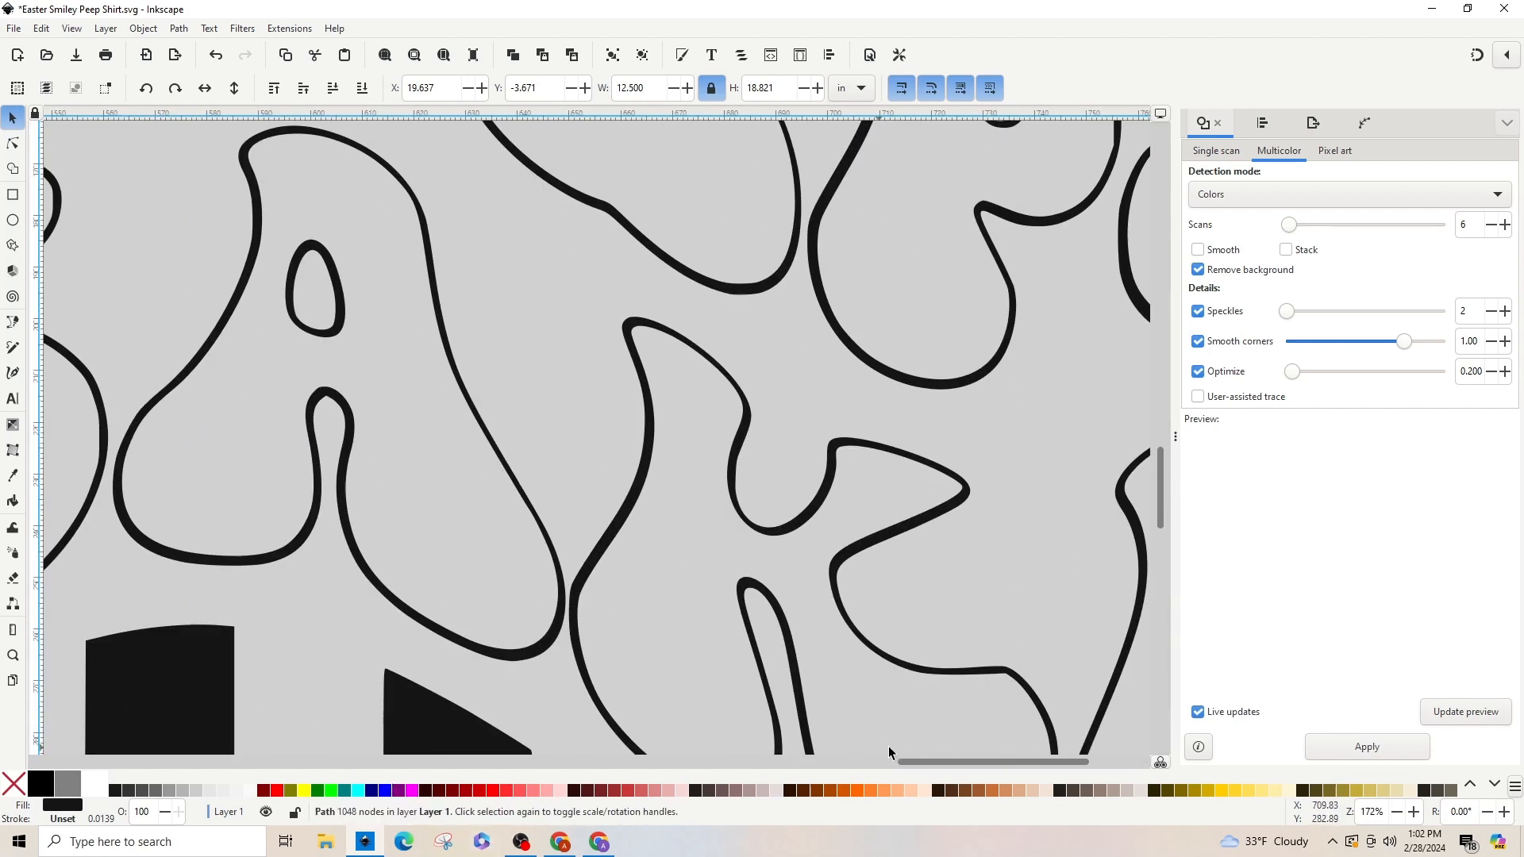
pyautogui.moveTo(912, 760); pyautogui.dragTo(823, 738)
pyautogui.press('+')
pyautogui.scroll(2, 736, 578)
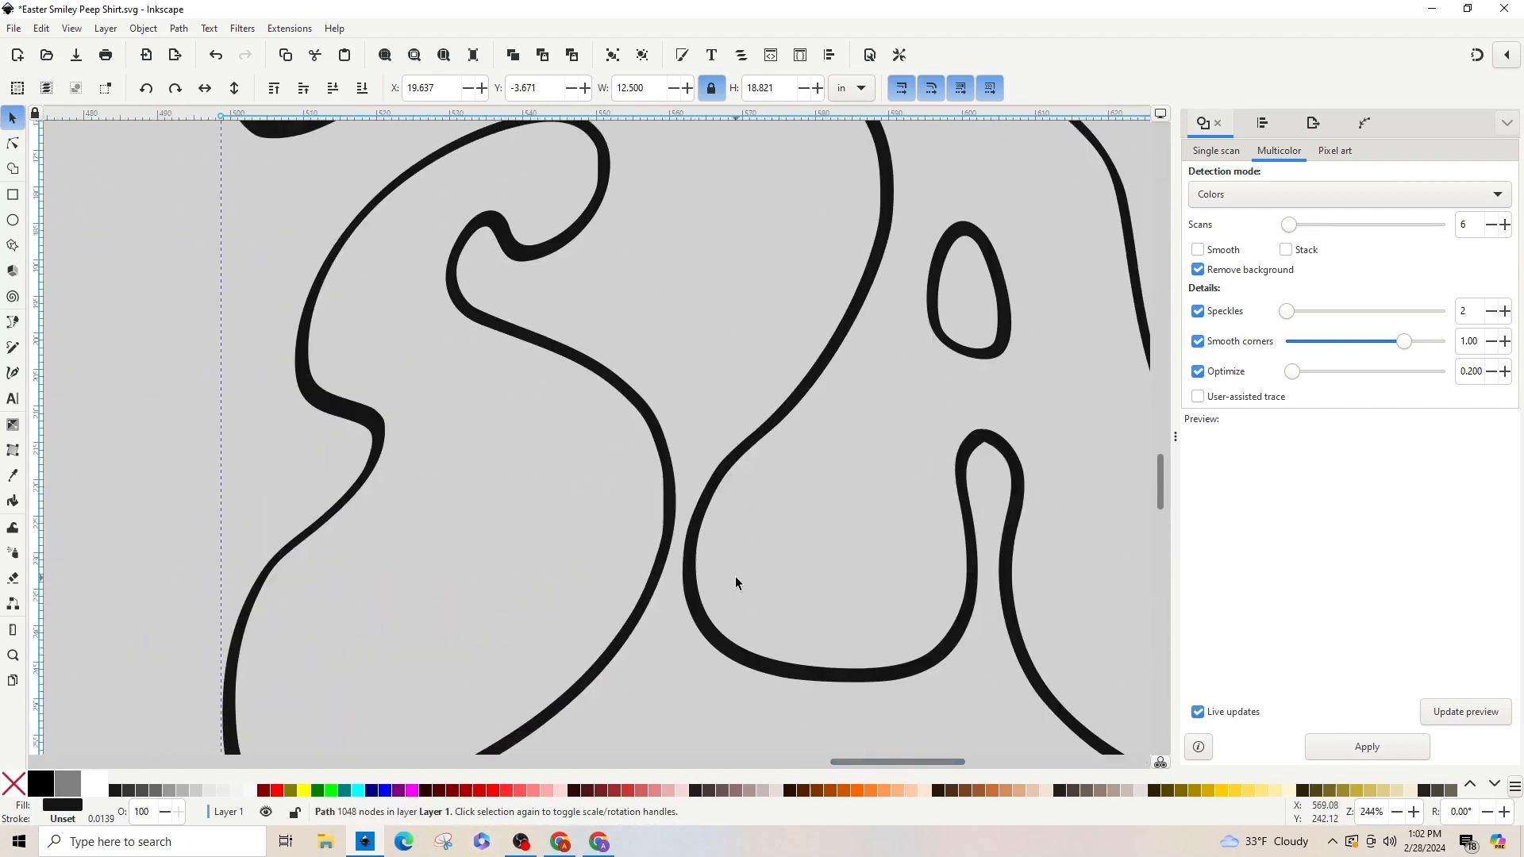
pyautogui.scroll(-1, 735, 570)
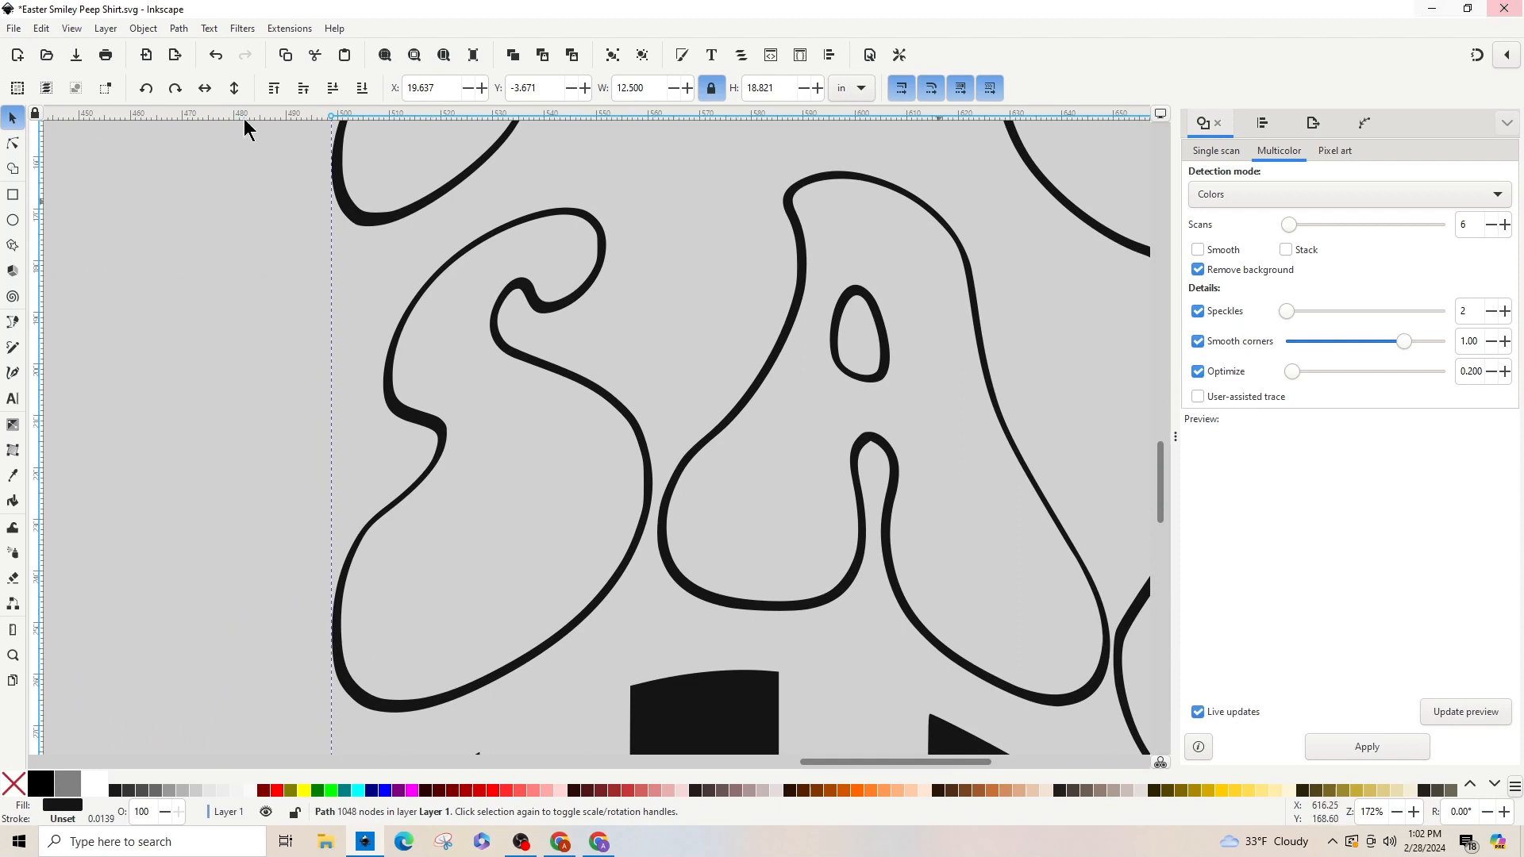
pyautogui.click(232, 343)
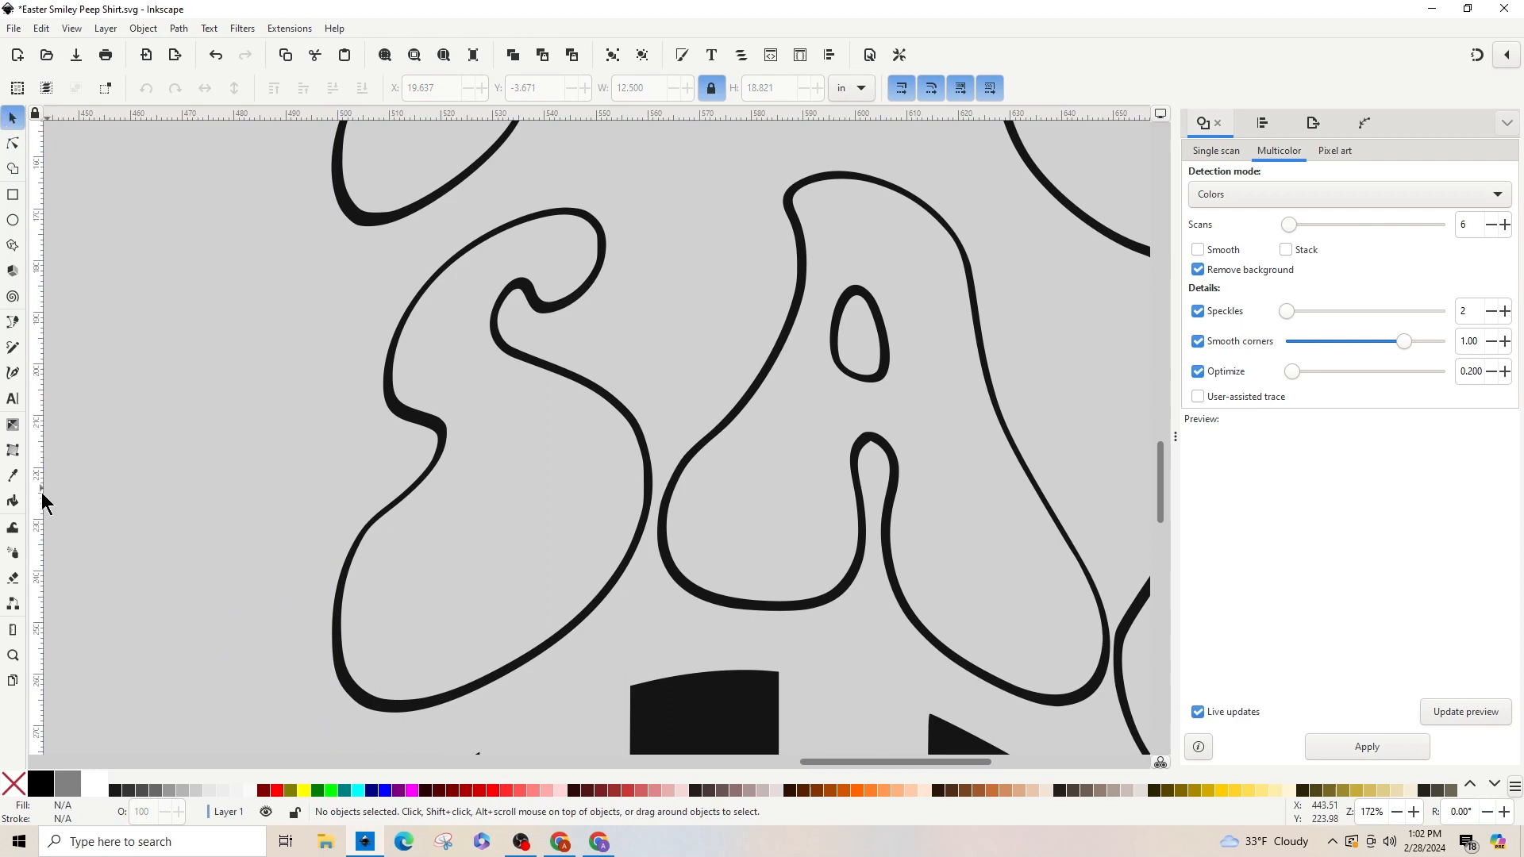
pyautogui.click(13, 501)
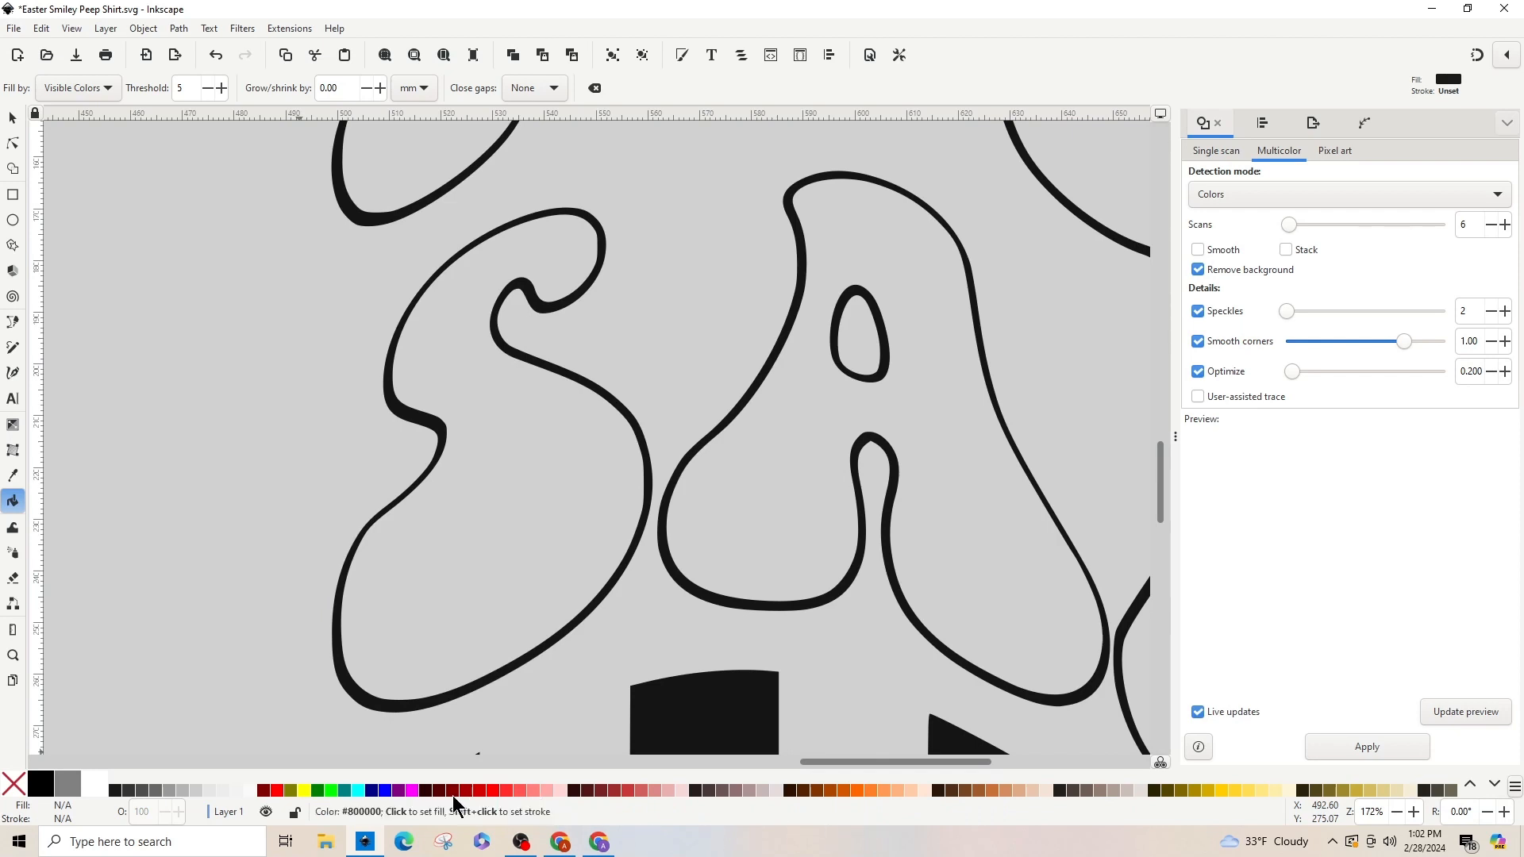
pyautogui.click(413, 790)
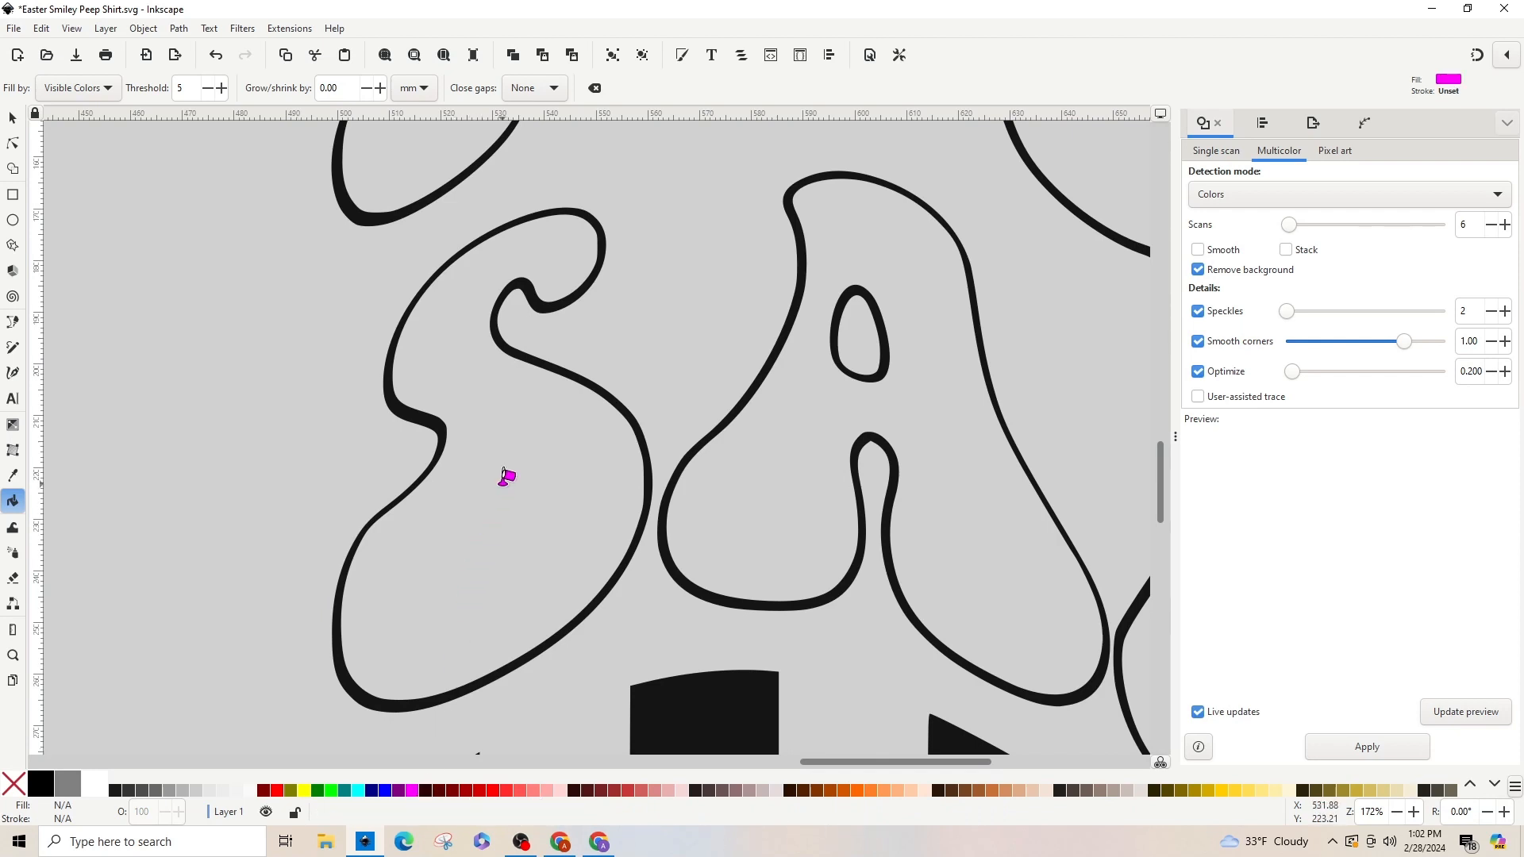
pyautogui.click(501, 483)
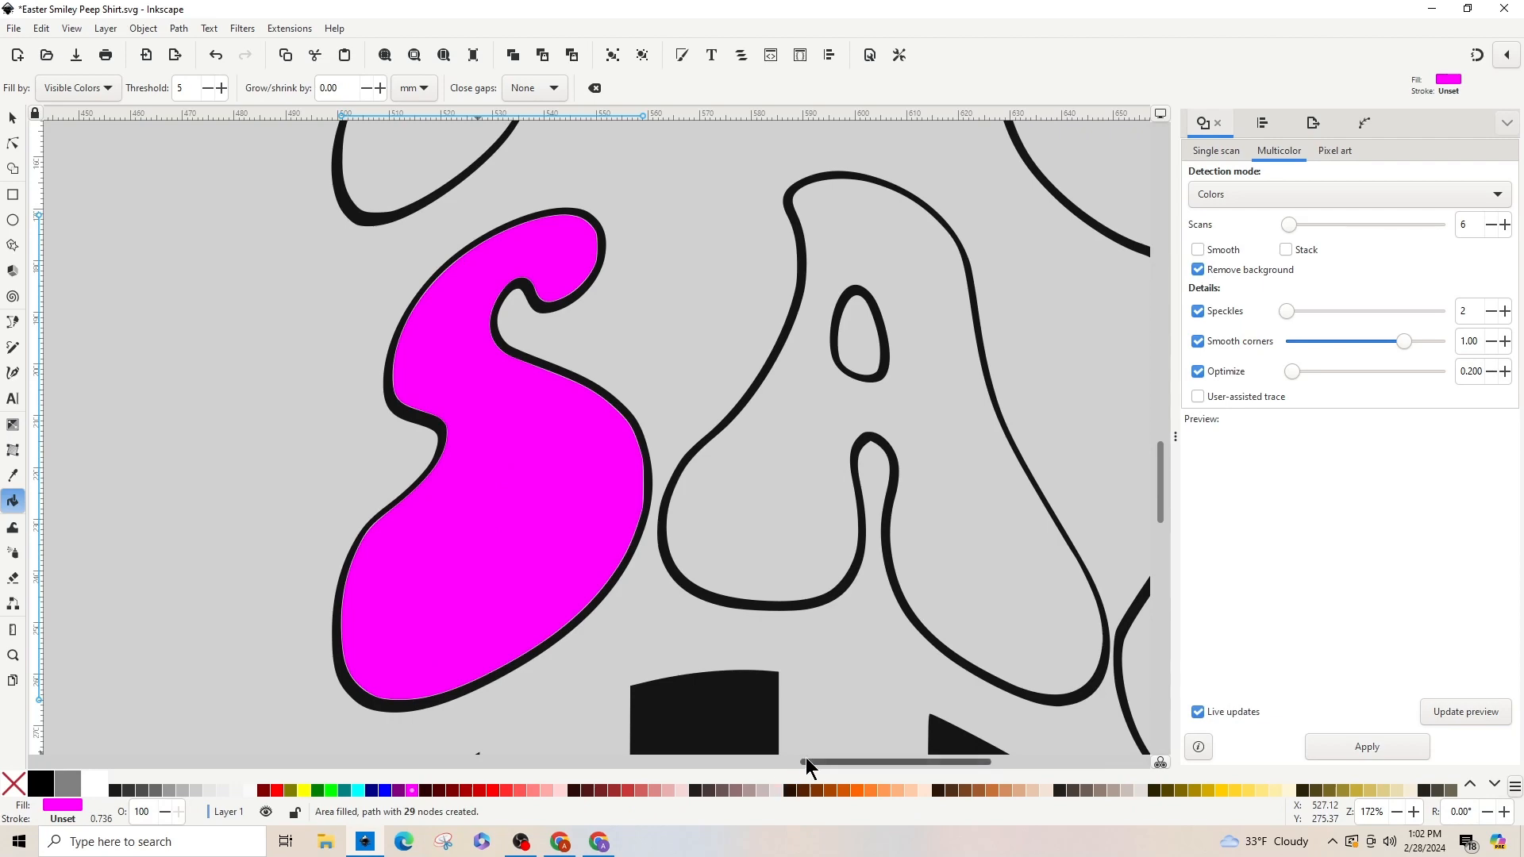
# Step: Fill the insides of the outlined A, K and E in SAKE with magenta using the Paint Bucket
pyautogui.moveTo(806, 757); pyautogui.dragTo(1006, 764)
pyautogui.scroll(-8, 894, 721)
pyautogui.click(780, 557)
pyautogui.click(879, 489)
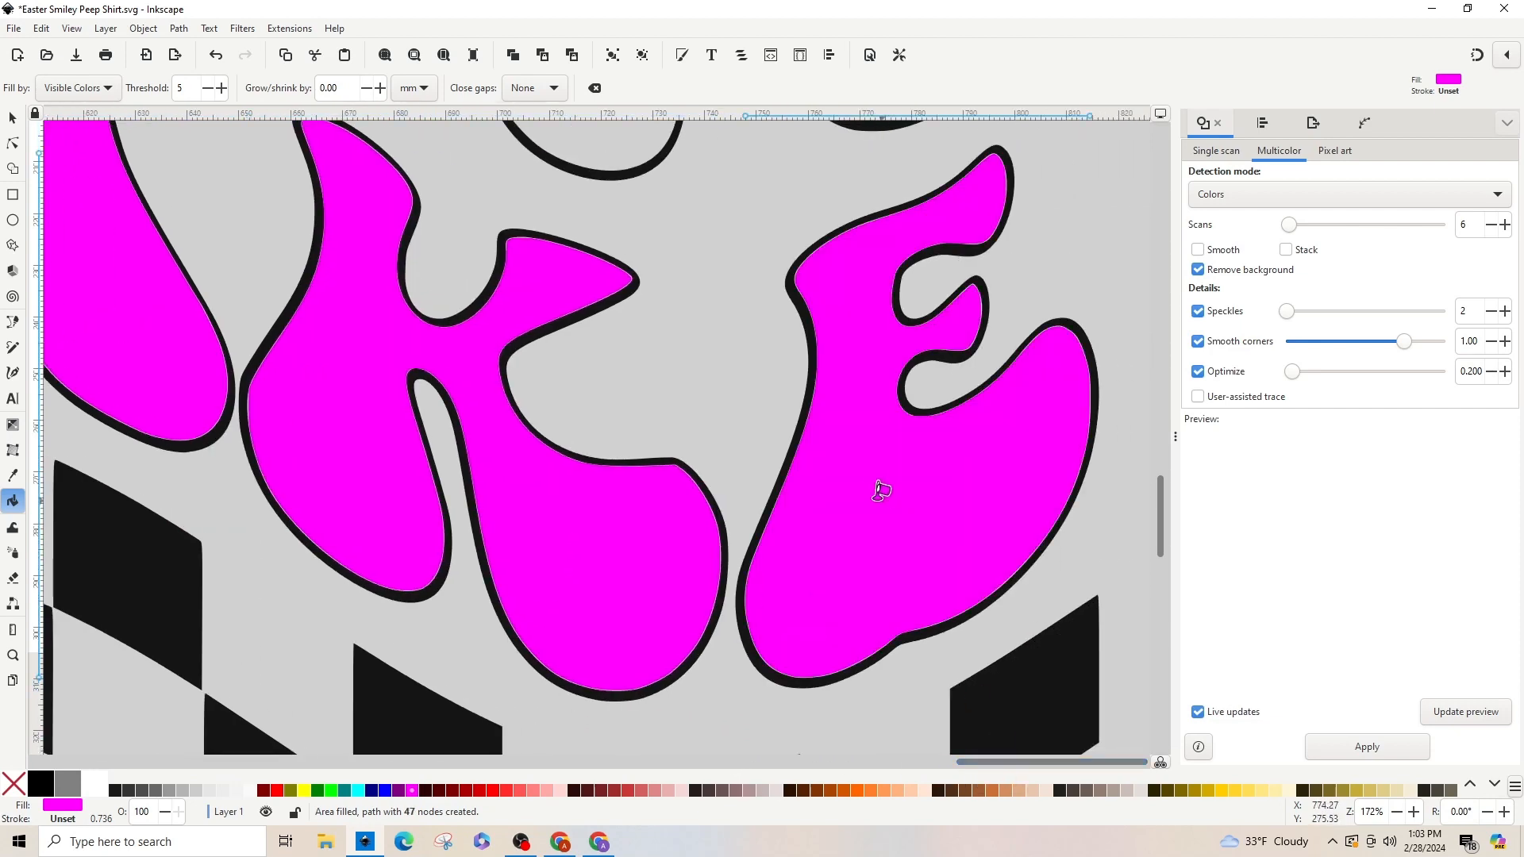
# Step: Unite the four magenta letters of SAKE into one path and move it over SAKE in the thick black shadow design
pyautogui.scroll(-4, 880, 489)
pyautogui.click(13, 117)
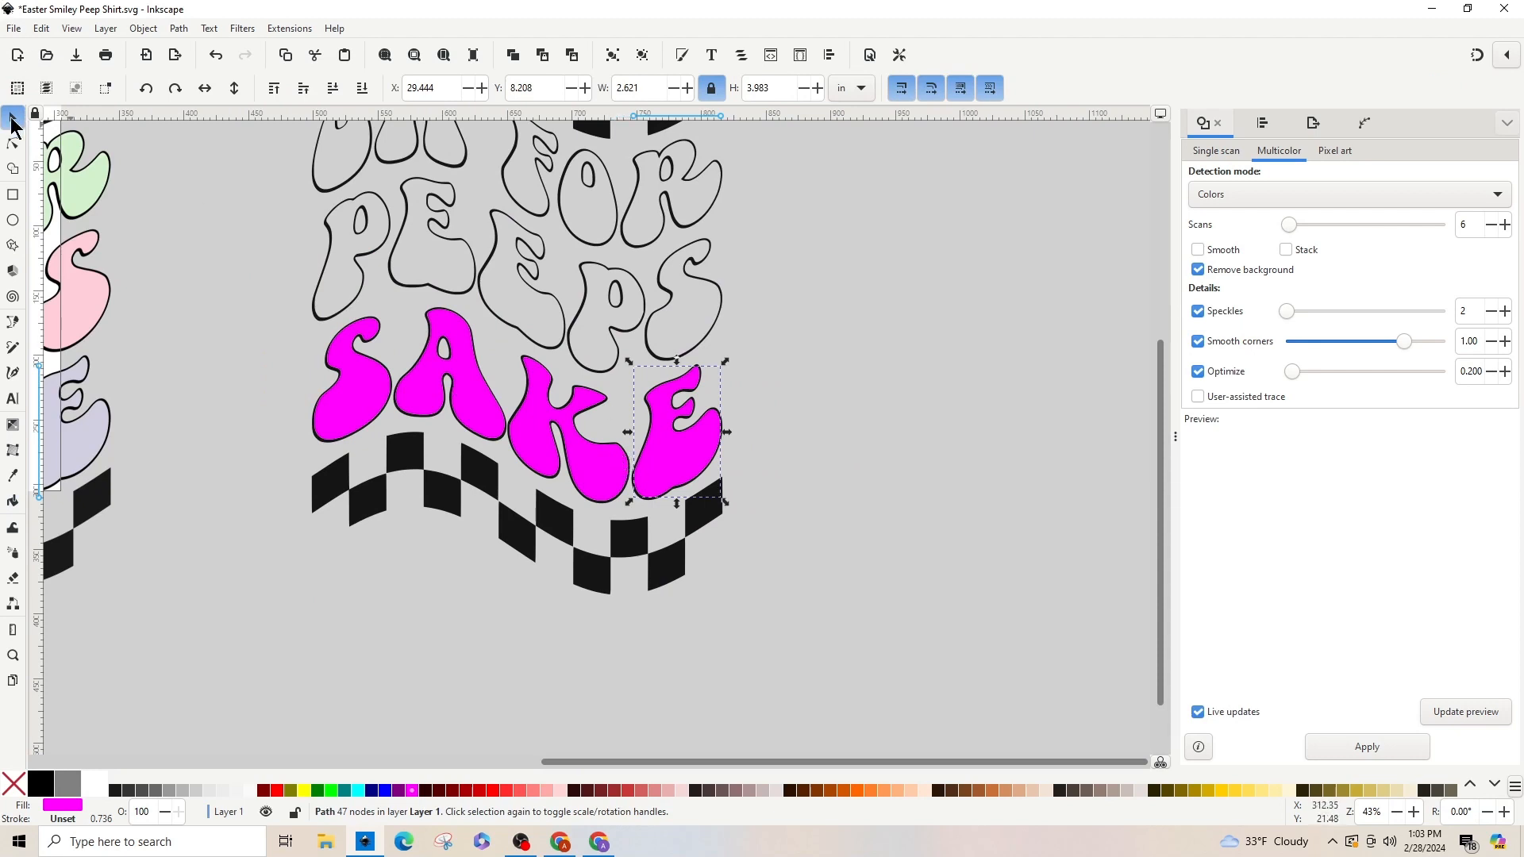
pyautogui.keyDown('shift'); pyautogui.click(596, 471); pyautogui.keyUp('shift')
pyautogui.keyDown('shift'); pyautogui.click(466, 416); pyautogui.keyUp('shift')
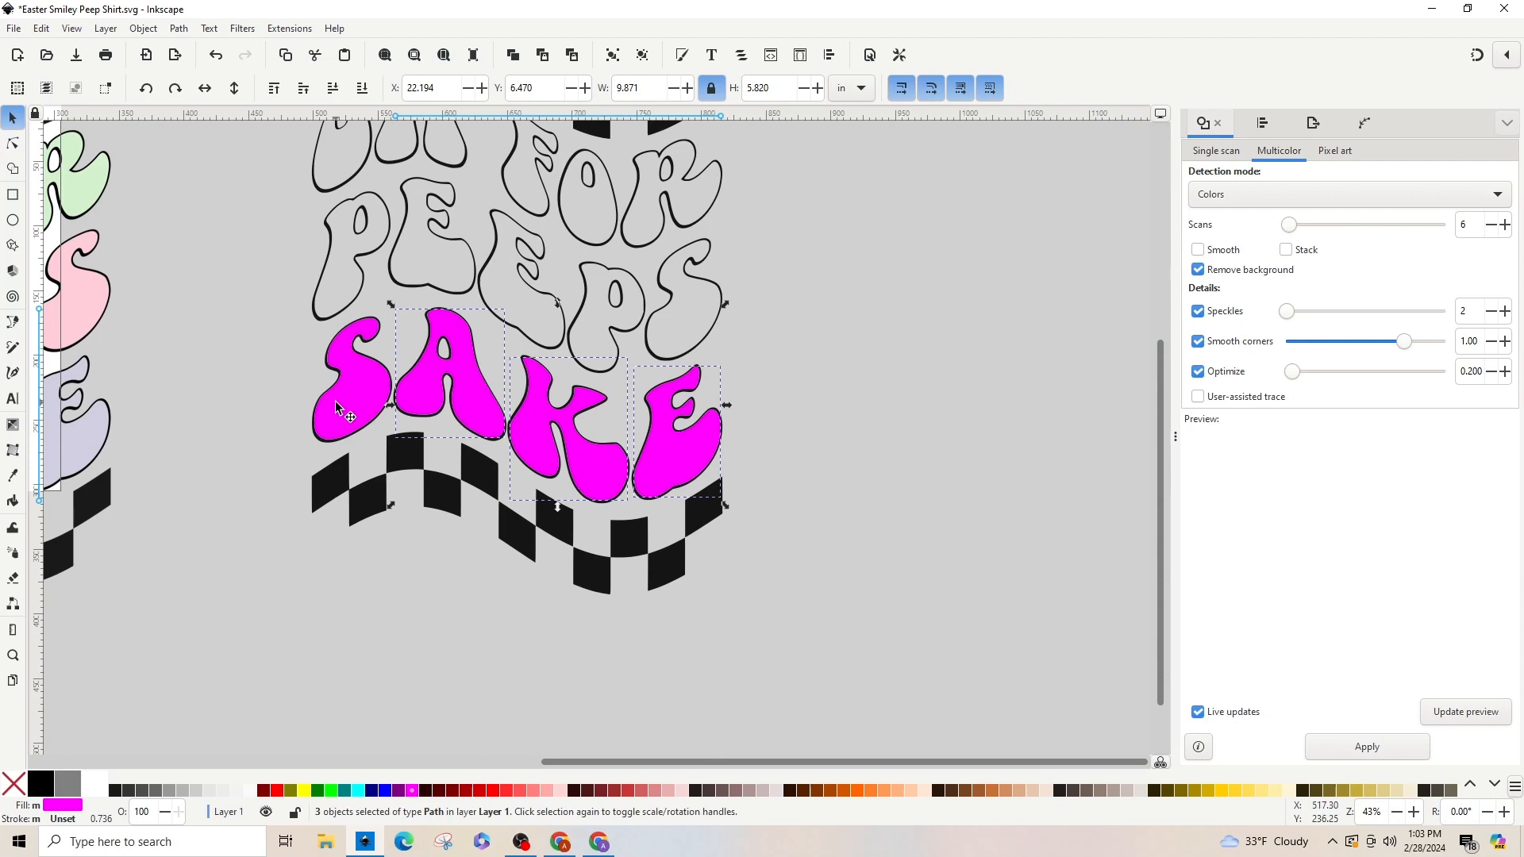
pyautogui.keyDown('shift'); pyautogui.click(340, 410); pyautogui.keyUp('shift')
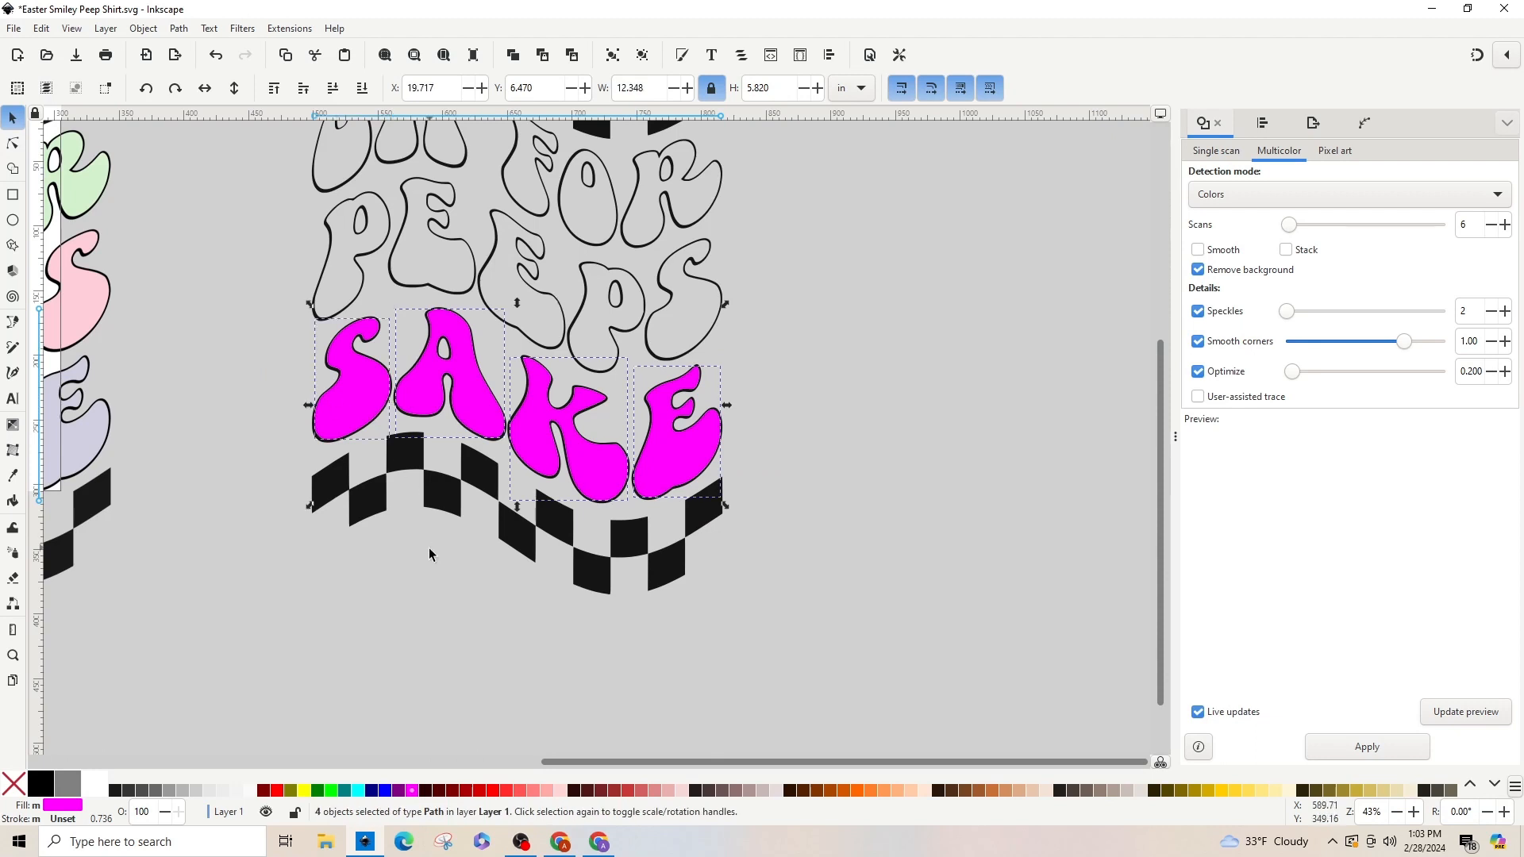
pyautogui.click(179, 29)
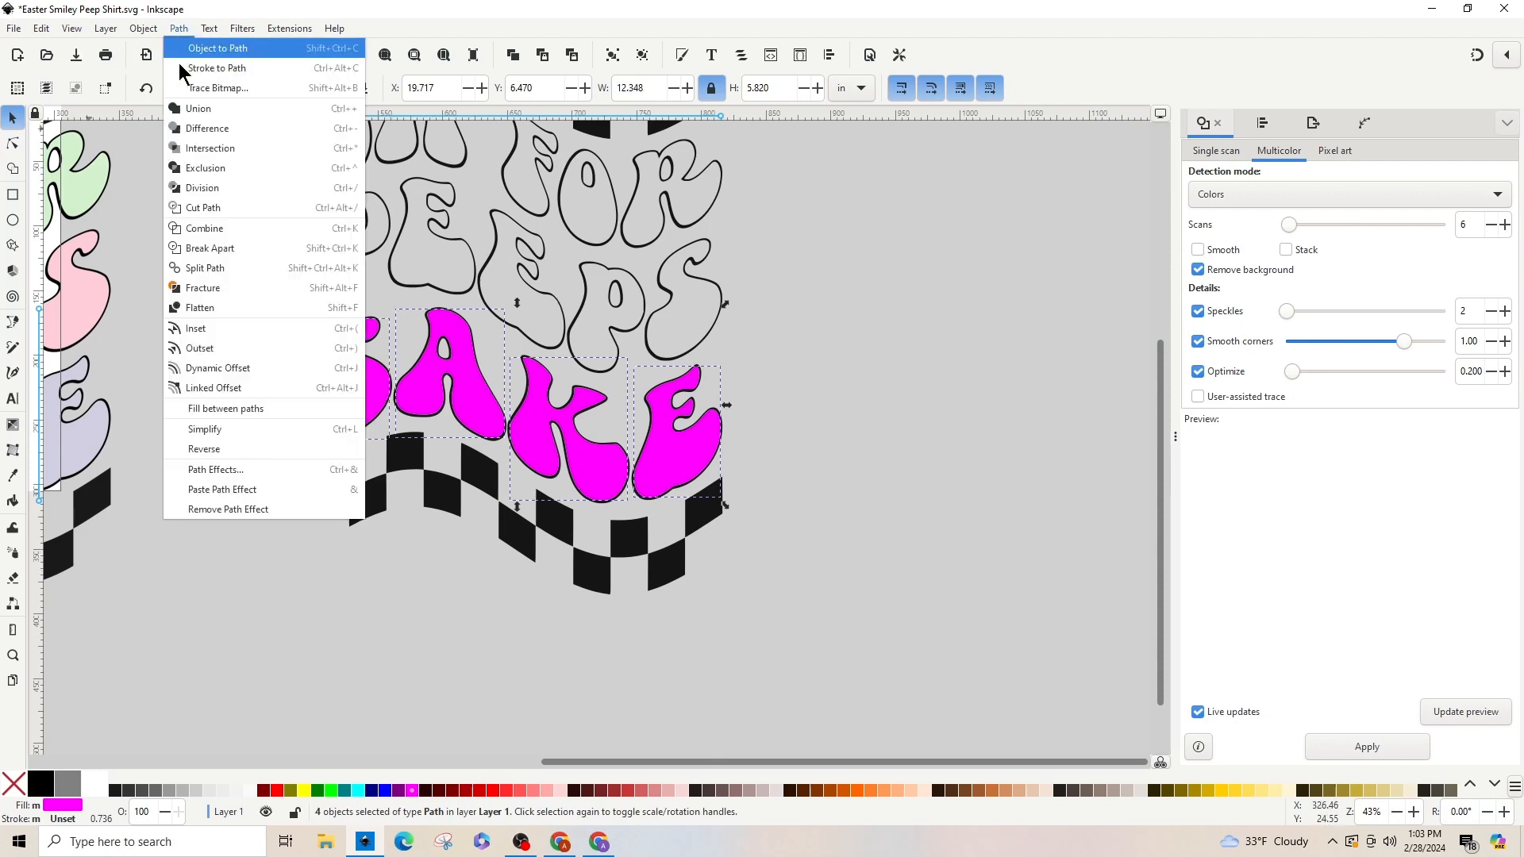
pyautogui.click(194, 113)
pyautogui.press('-')
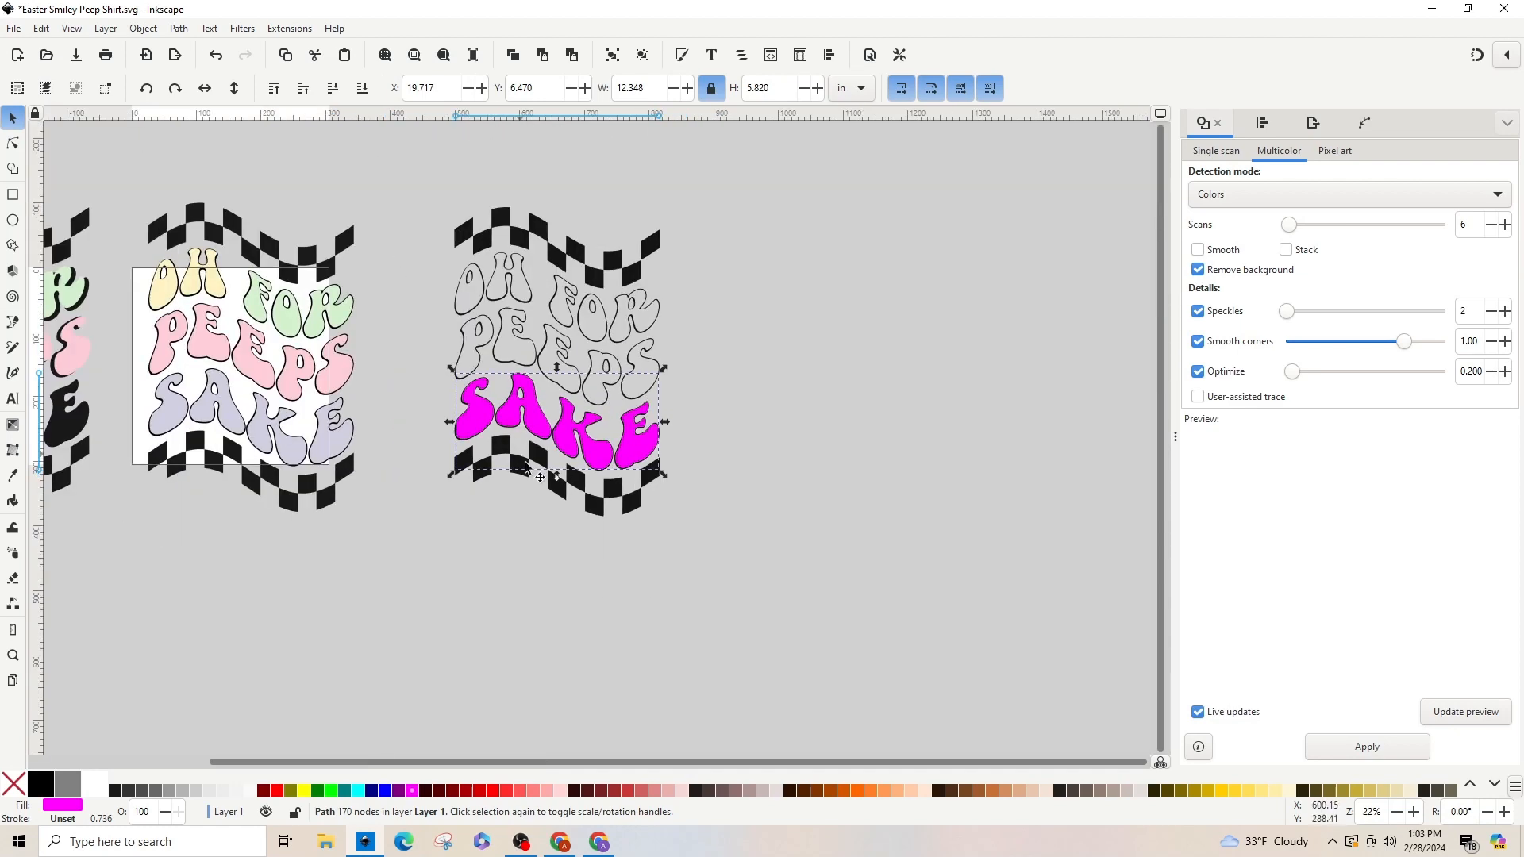
pyautogui.moveTo(532, 421); pyautogui.dragTo(445, 394)
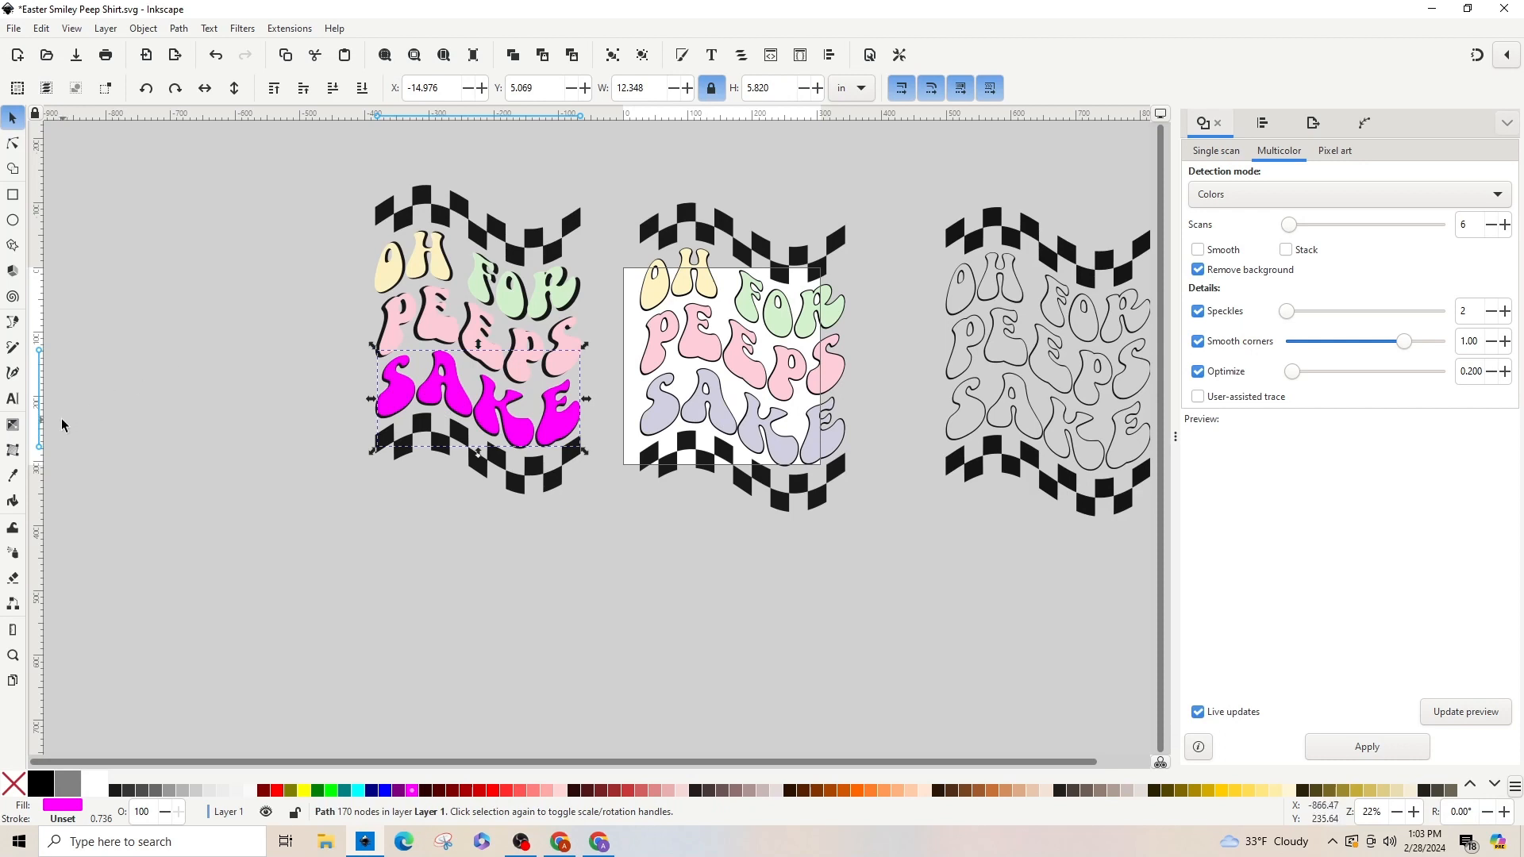
# Step: Recolor the magenta SAKE path with lavender sampled from the original colored design's SAKE
pyautogui.click(13, 476)
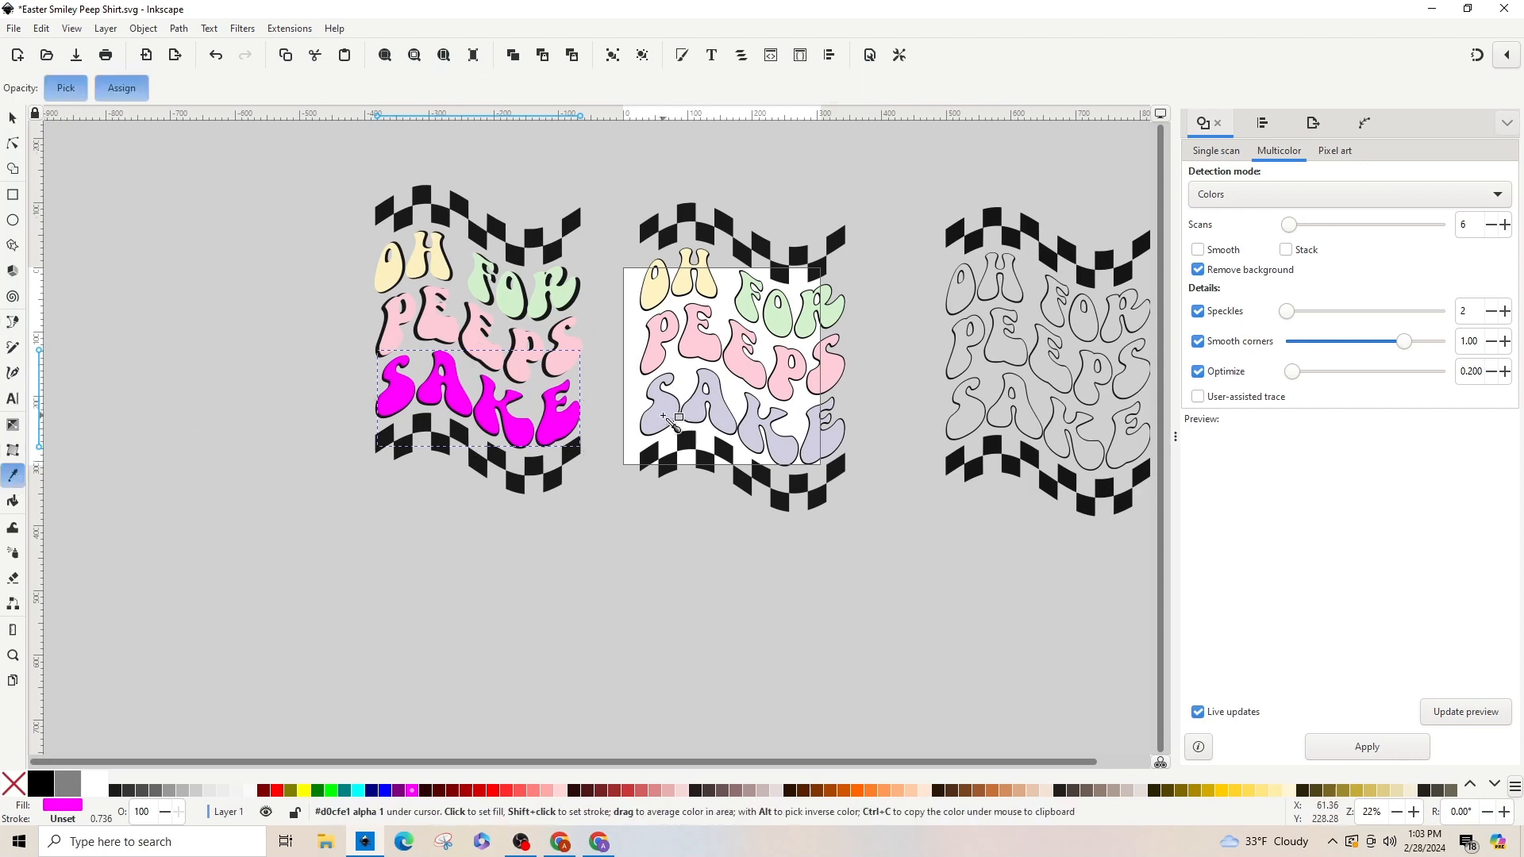
pyautogui.click(664, 417)
pyautogui.click(13, 118)
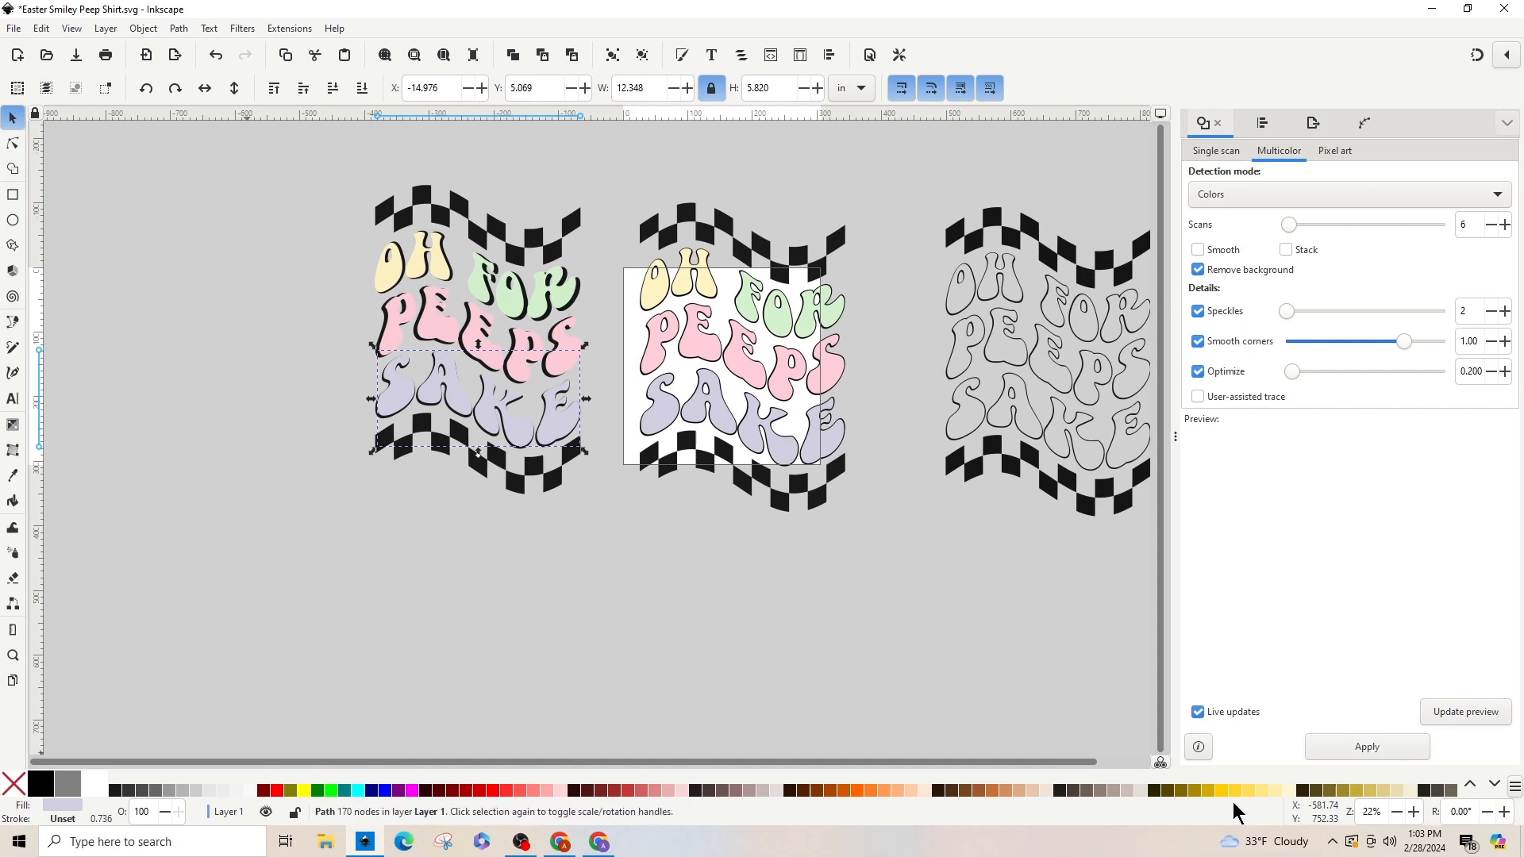
# Step: Set the fill of the SAKE path in the shadow design to the palette's light purple #DDAFE9
pyautogui.click(1492, 785)
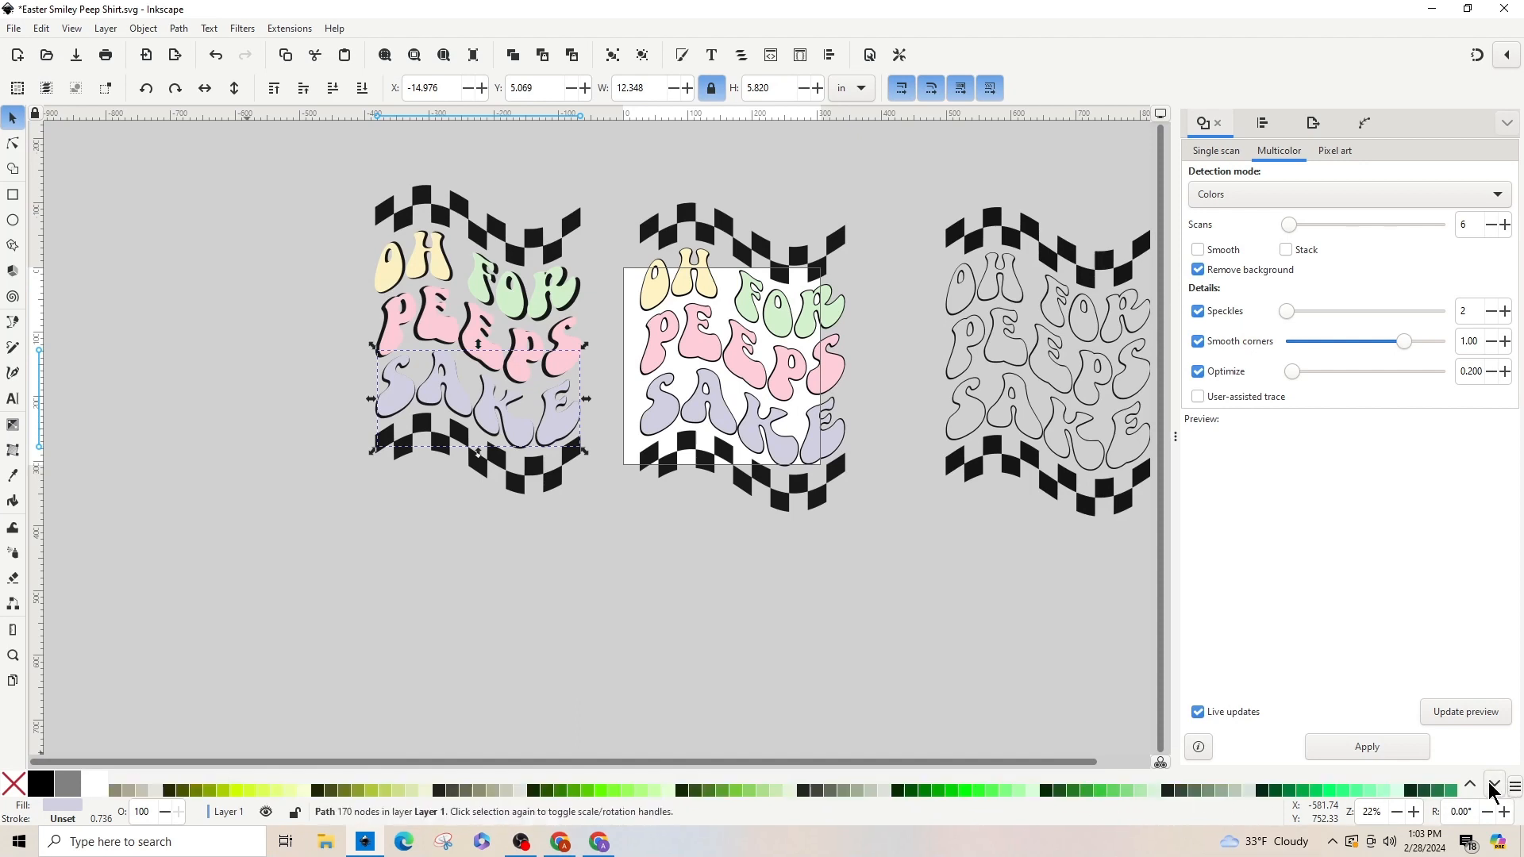
pyautogui.click(1492, 785)
pyautogui.click(1492, 785)
pyautogui.click(1492, 786)
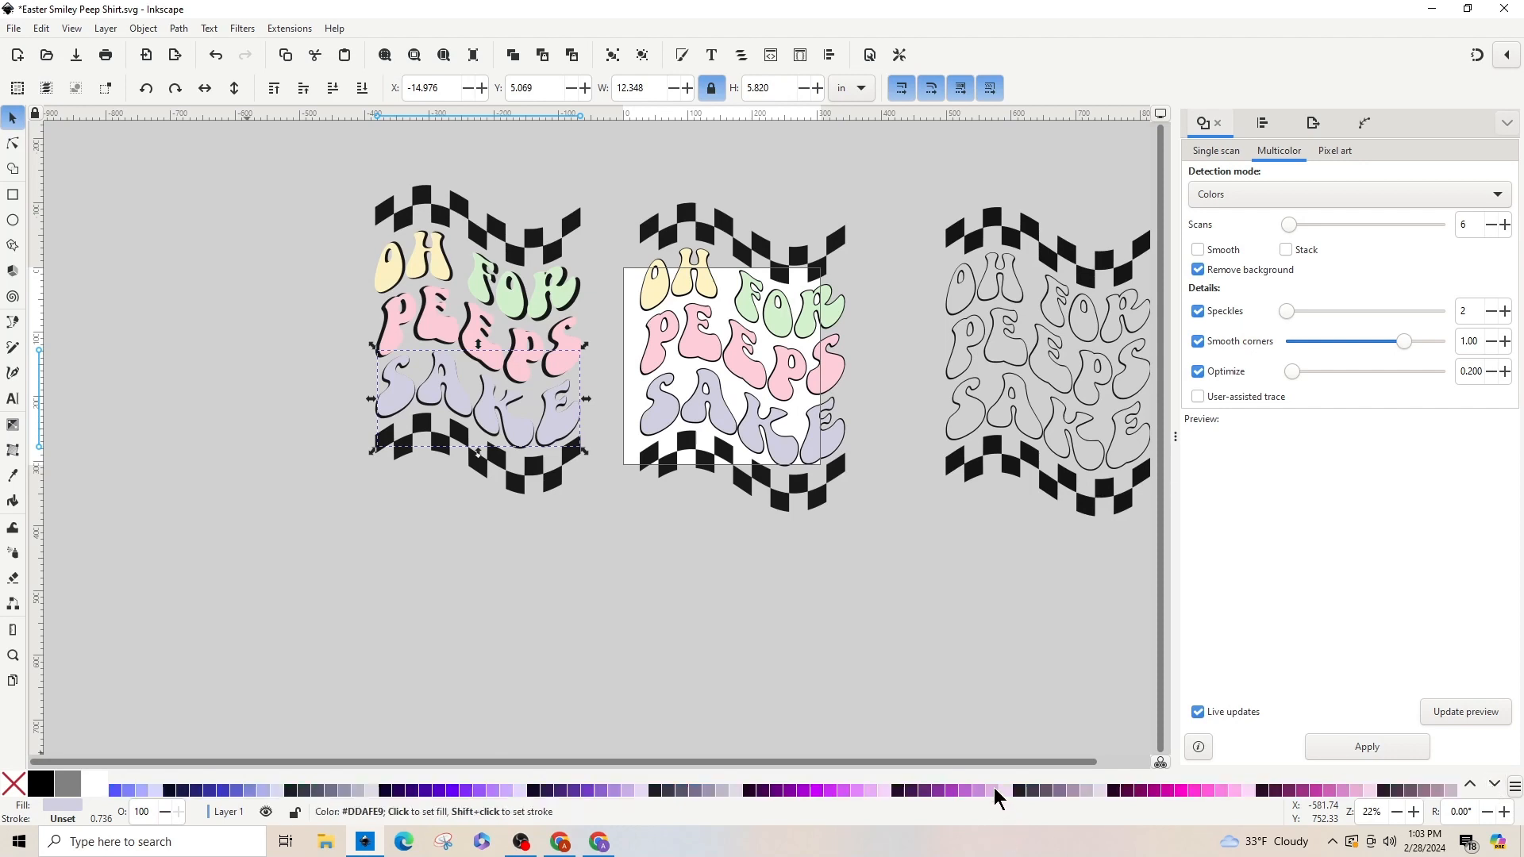
pyautogui.click(995, 790)
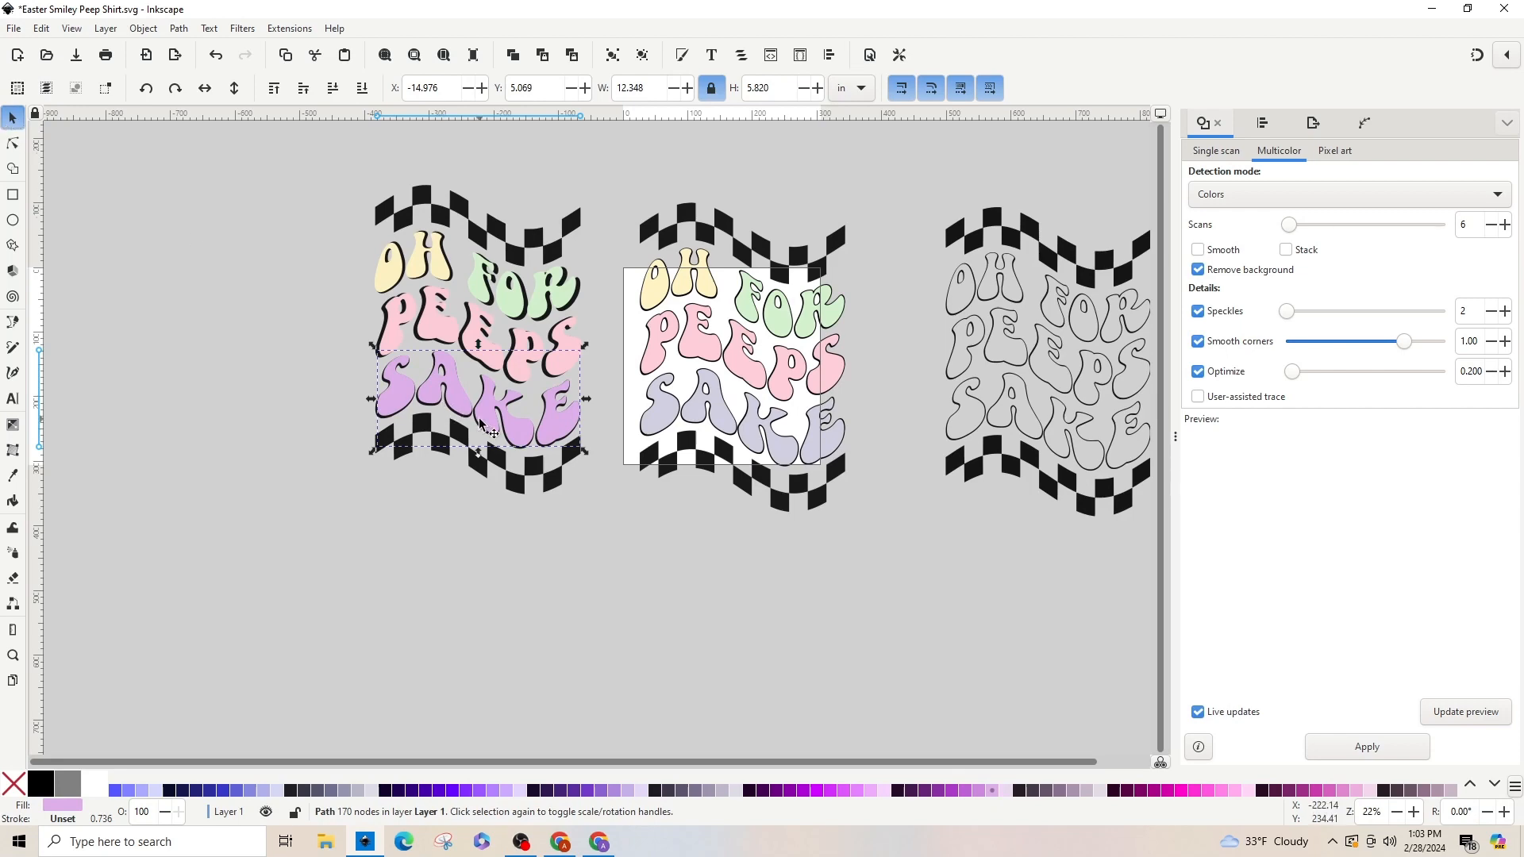
# Step: Nudge the light purple SAKE path into alignment over its black letters
pyautogui.press('3')
pyautogui.moveTo(460, 395); pyautogui.dragTo(459, 404)
pyautogui.scroll(3, 862, 401)
pyautogui.scroll(-1, 852, 401)
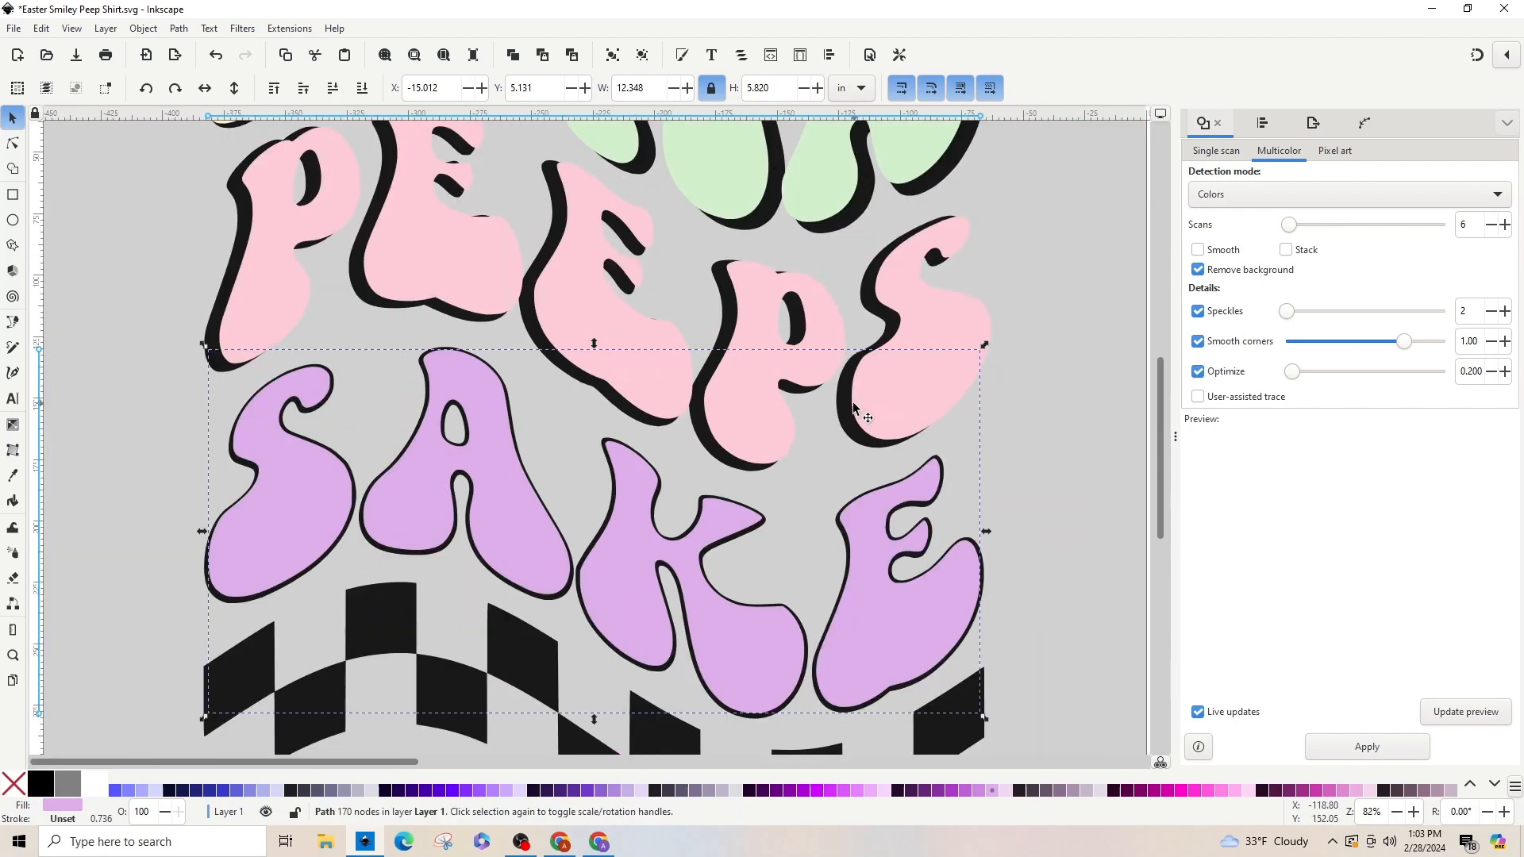
# Step: Nudge the pink PEEPS, green FOR and yellow OH paths into alignment over their black letters
pyautogui.scroll(-1, 852, 401)
pyautogui.moveTo(507, 310); pyautogui.dragTo(500, 314)
pyautogui.scroll(3, 512, 310)
pyautogui.moveTo(609, 311); pyautogui.dragTo(619, 311)
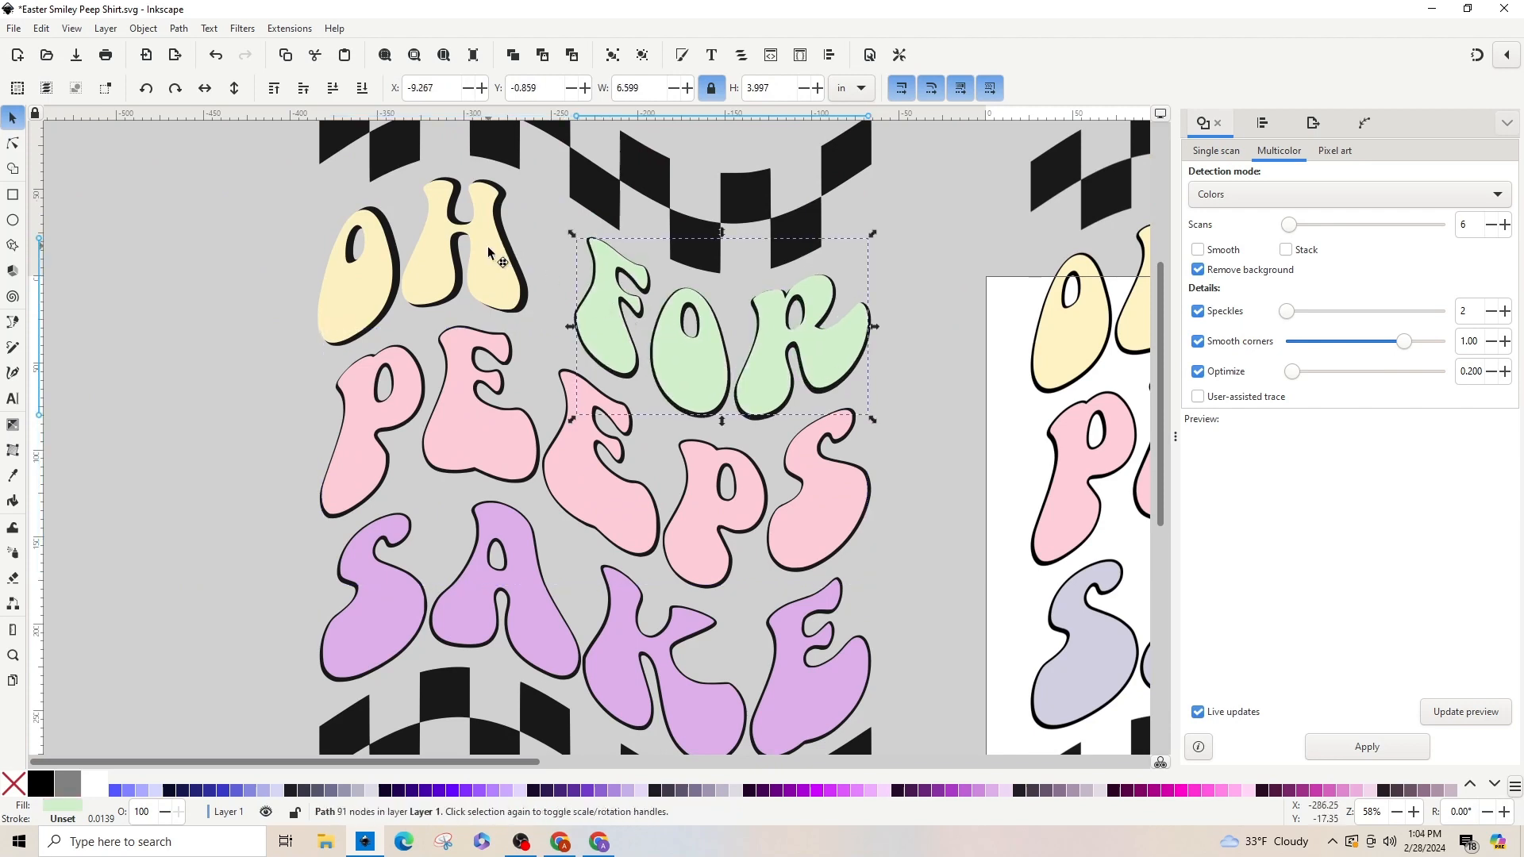
pyautogui.moveTo(488, 247); pyautogui.dragTo(494, 246)
# Step: Delete the original colored design on the page and the separate black outline design
pyautogui.press('-')
pyautogui.press('-')
pyautogui.click(847, 537)
pyautogui.press('Delete')
pyautogui.press('-')
pyautogui.hscroll(3, 847, 538)
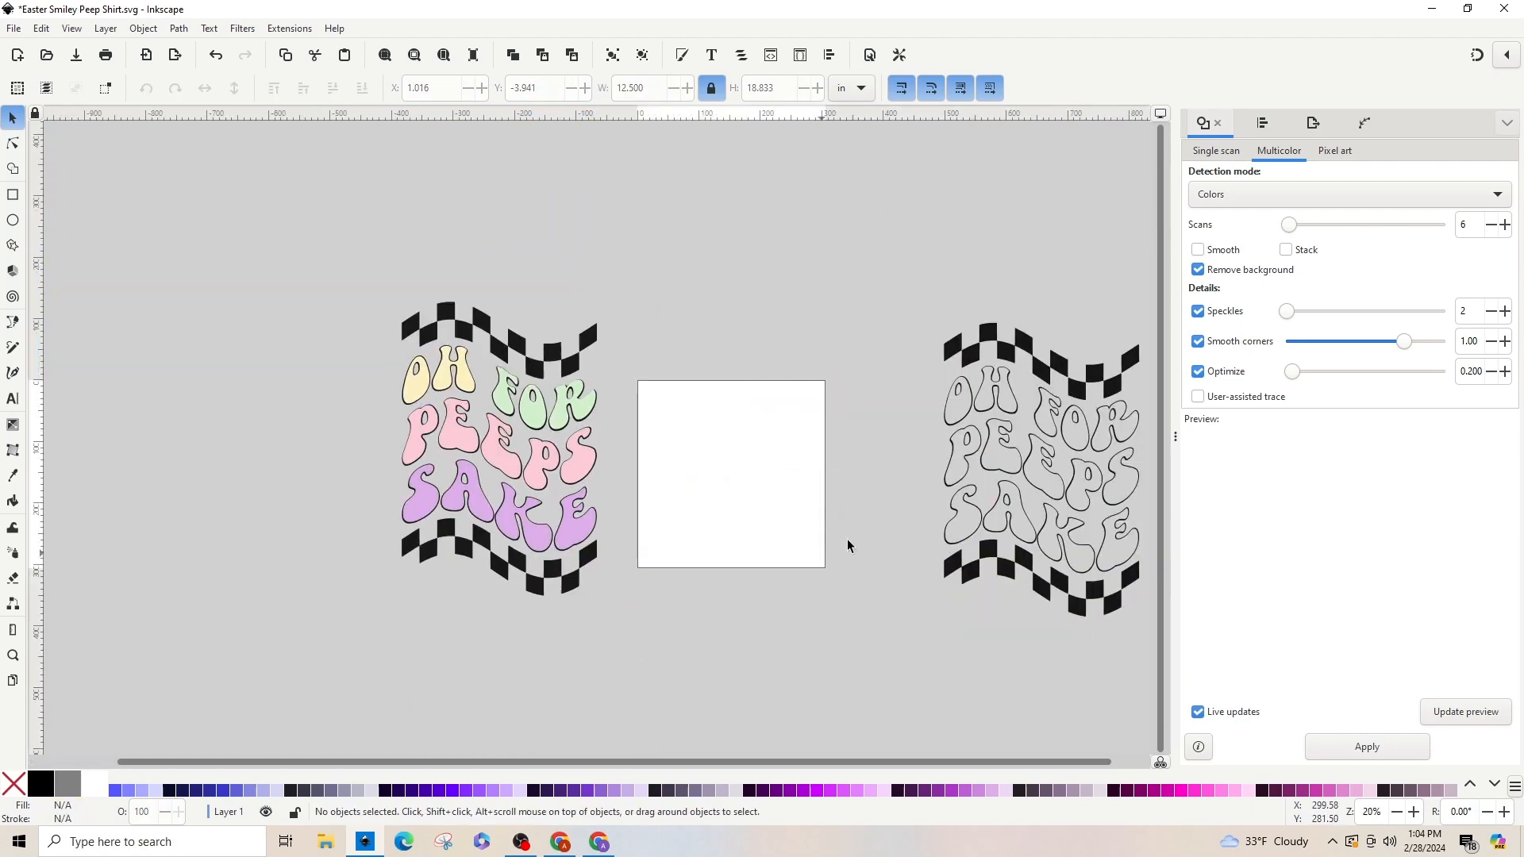
pyautogui.click(981, 426)
pyautogui.press('Delete')
# Step: Group all parts of the remaining OH FOR PEEPS SAKE design, move it onto the page and scale it down to fit
pyautogui.moveTo(342, 267); pyautogui.dragTo(693, 688)
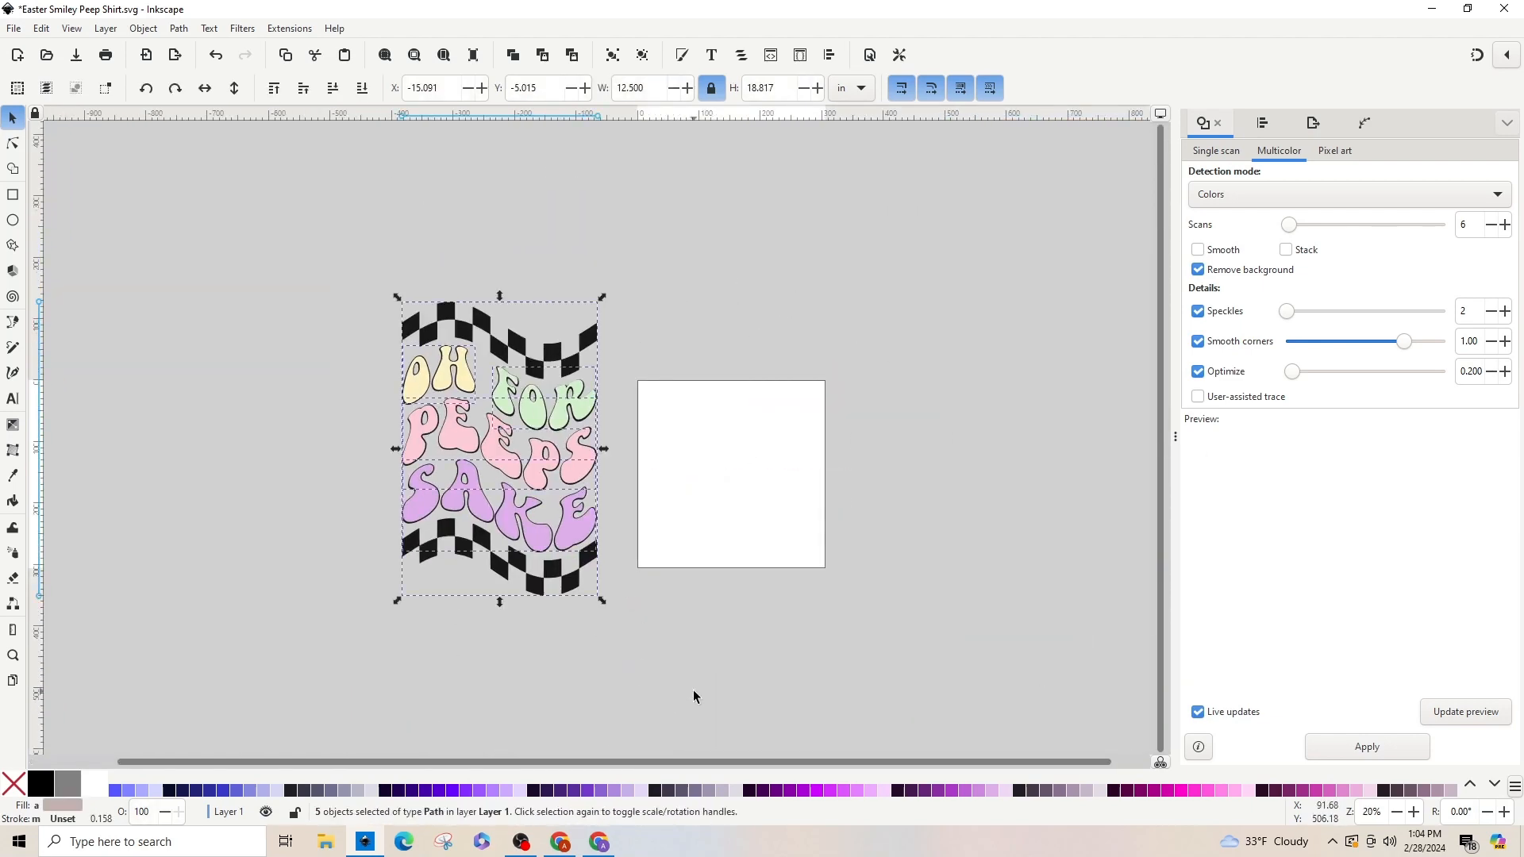
pyautogui.moveTo(534, 401); pyautogui.dragTo(721, 430)
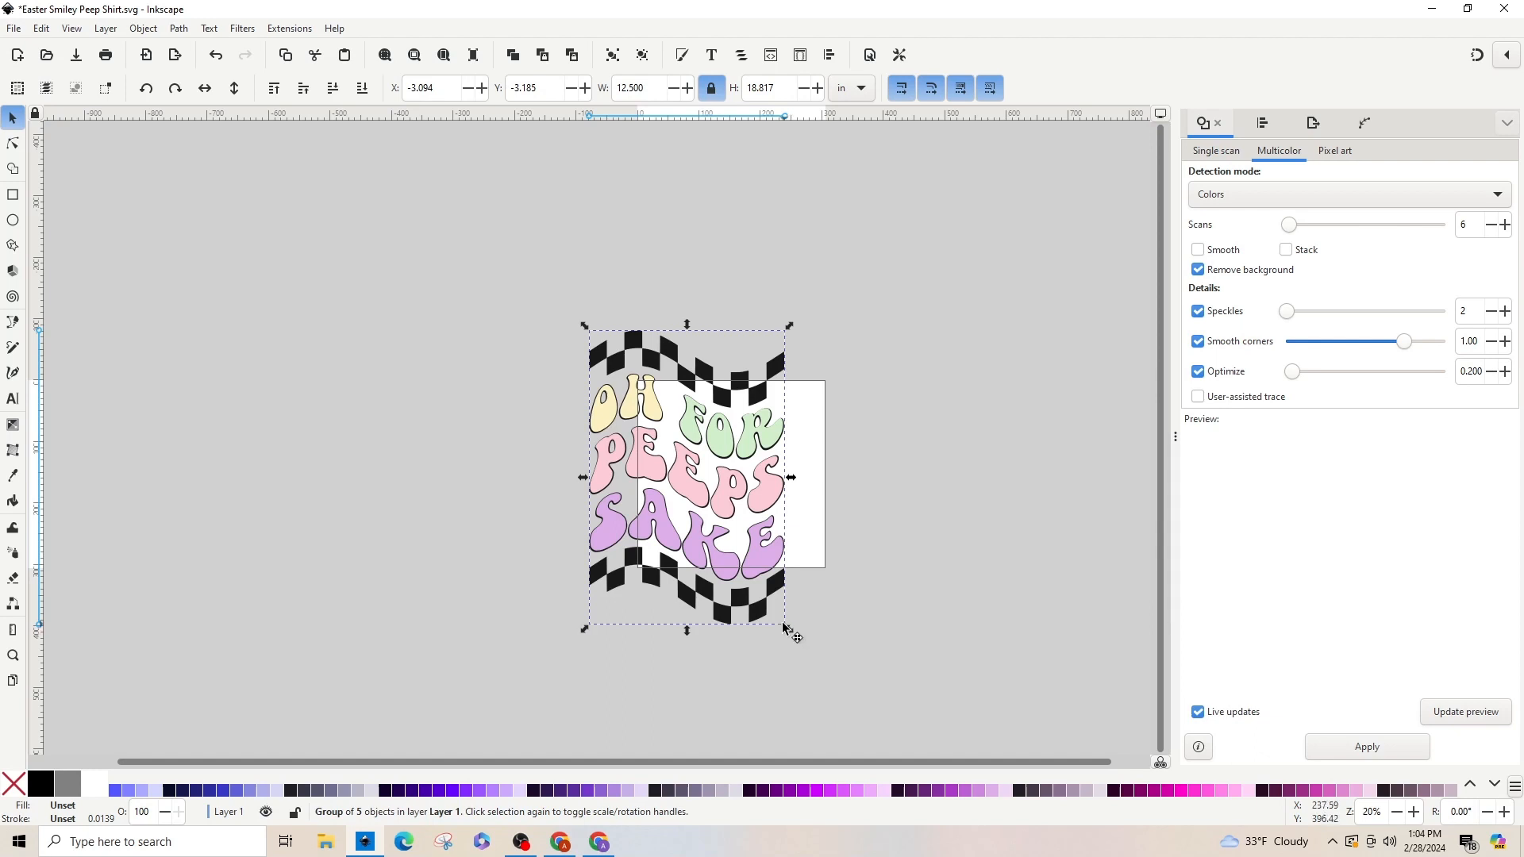
pyautogui.moveTo(788, 630); pyautogui.dragTo(743, 588)
pyautogui.moveTo(725, 523); pyautogui.dragTo(771, 532)
pyautogui.moveTo(797, 587); pyautogui.dragTo(785, 573)
pyautogui.click(804, 549)
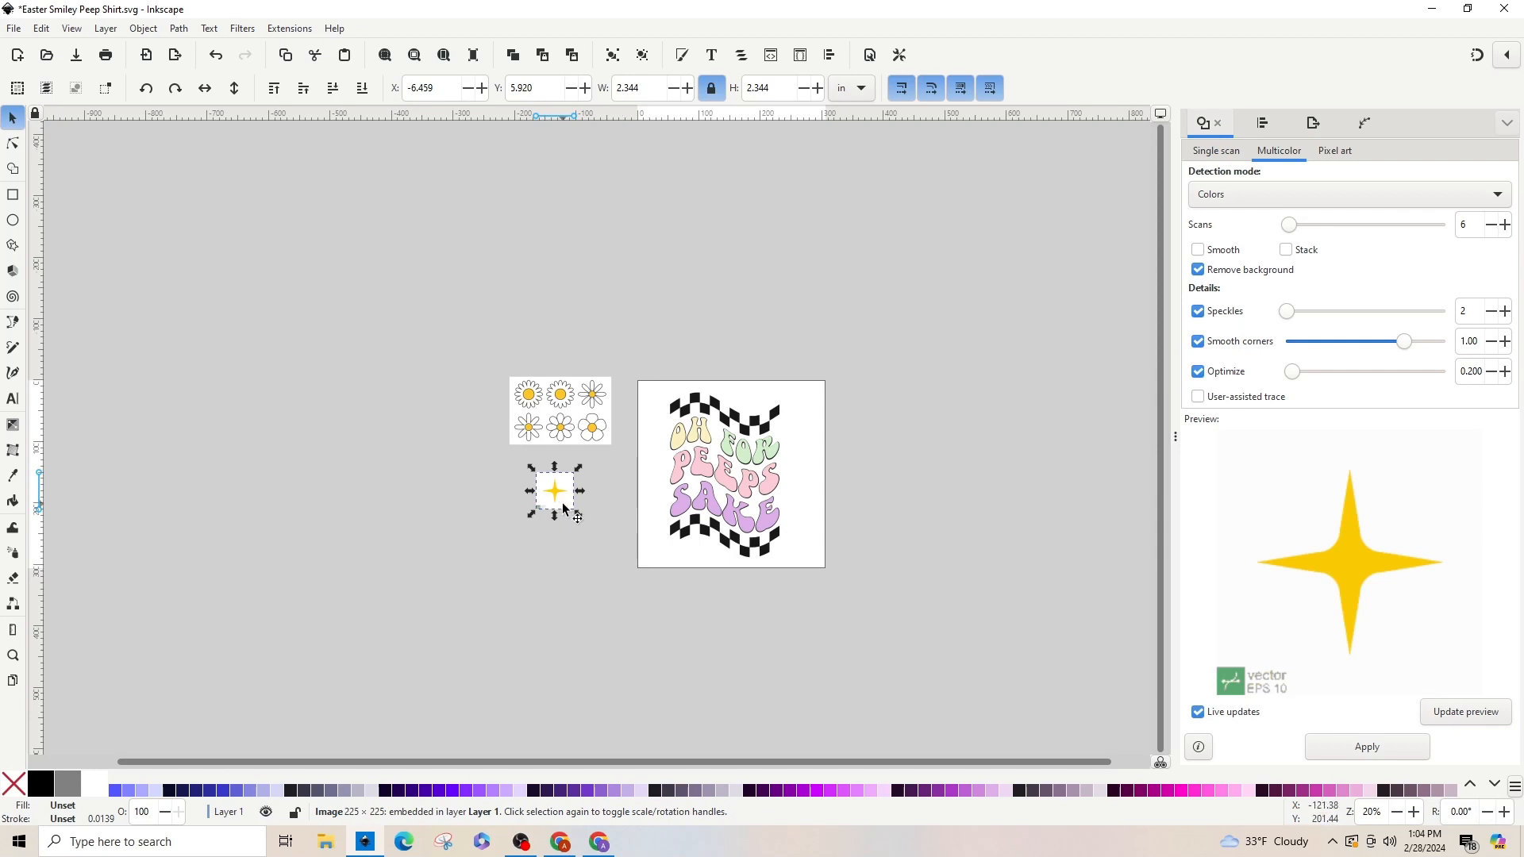
# Step: Select the imported sheet of six daisies and shift it slightly away from the page
pyautogui.click(591, 419)
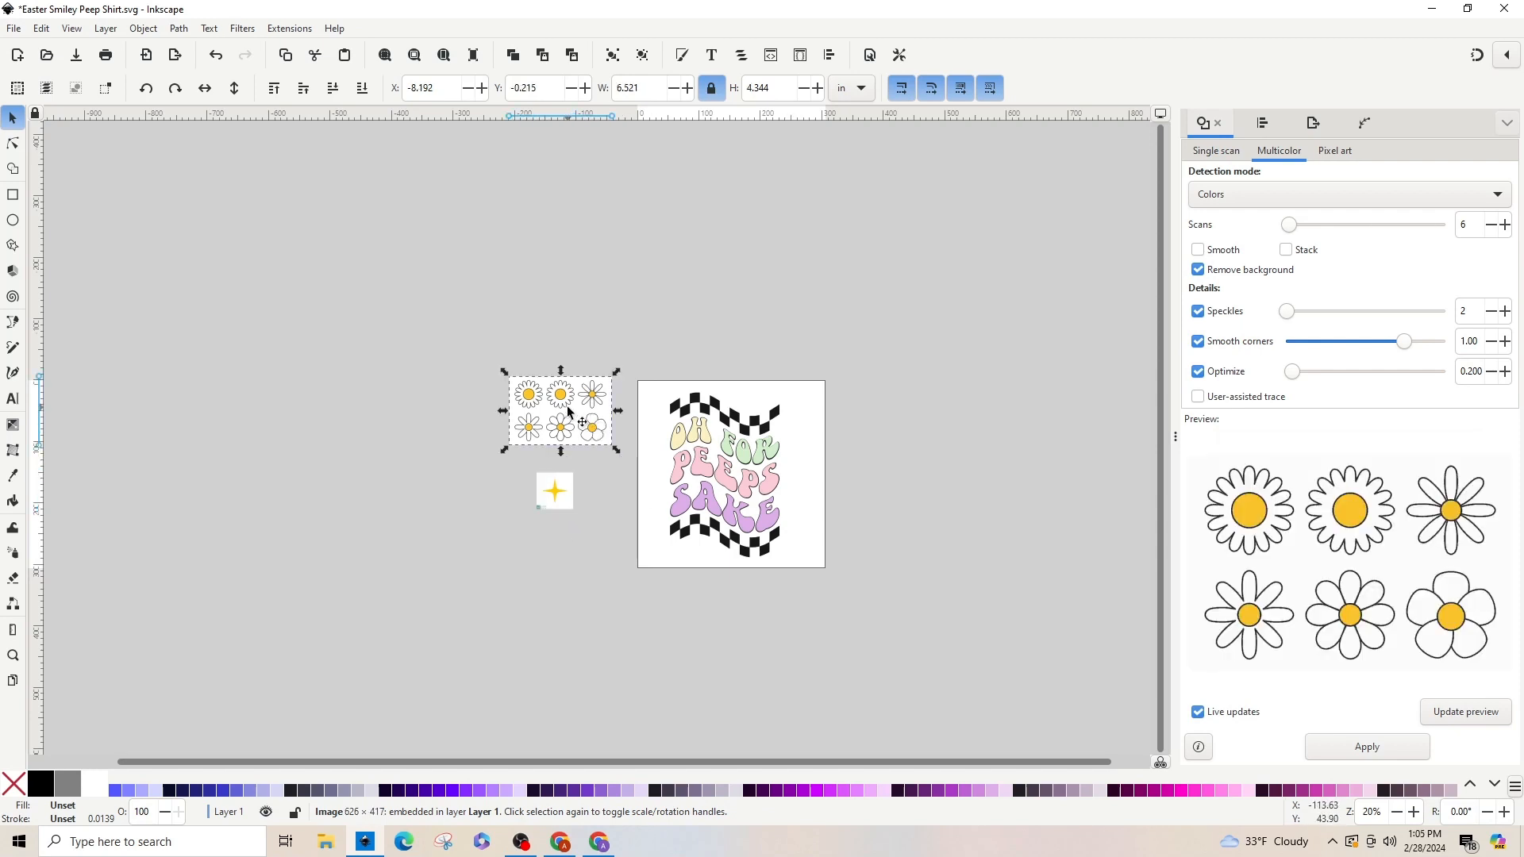
pyautogui.moveTo(569, 416); pyautogui.dragTo(570, 418)
pyautogui.press('3')
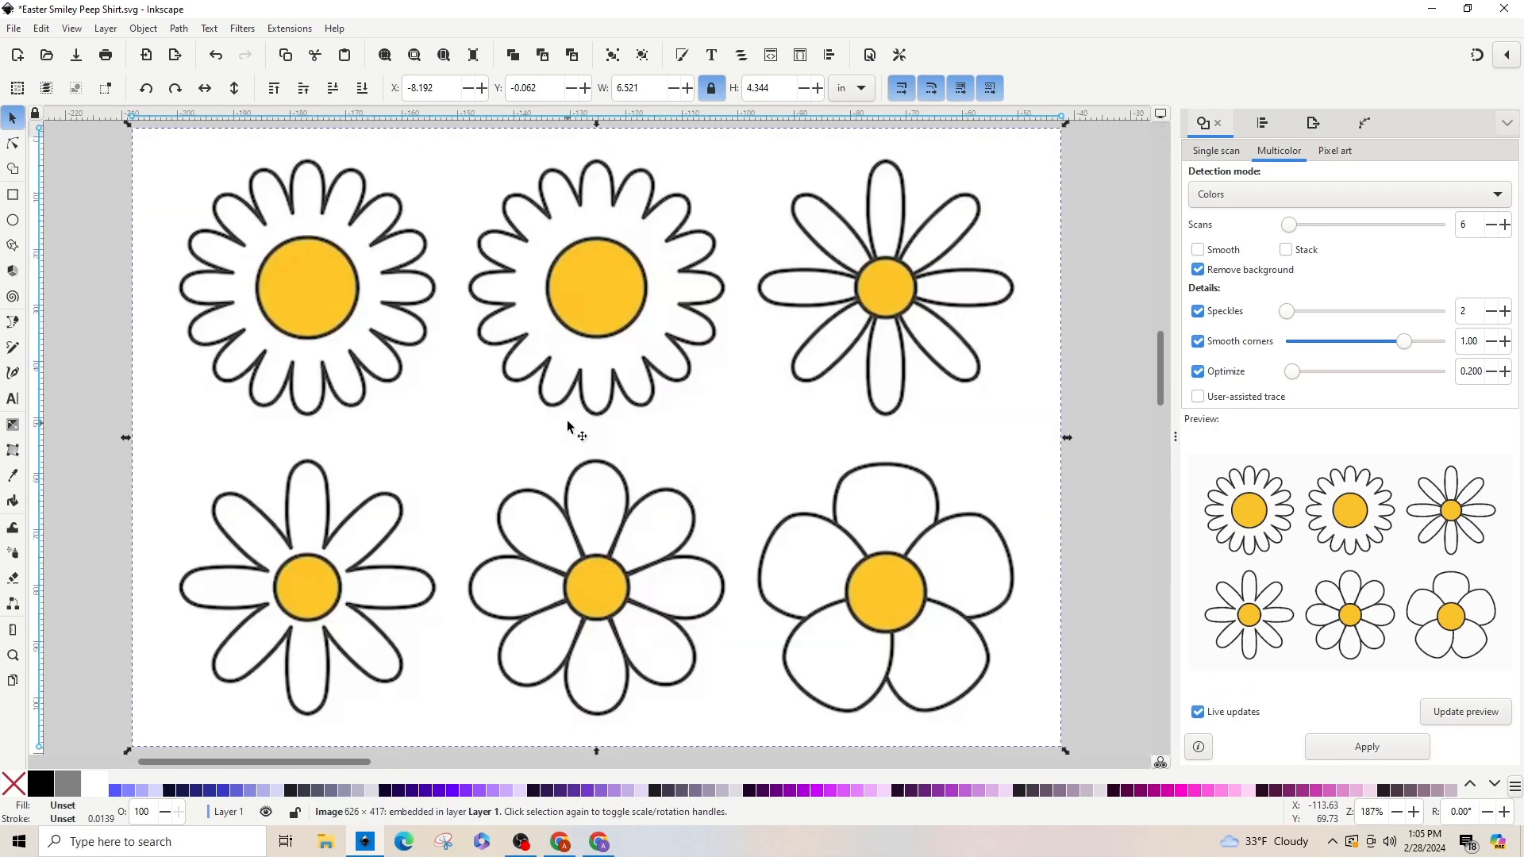
pyautogui.press('-')
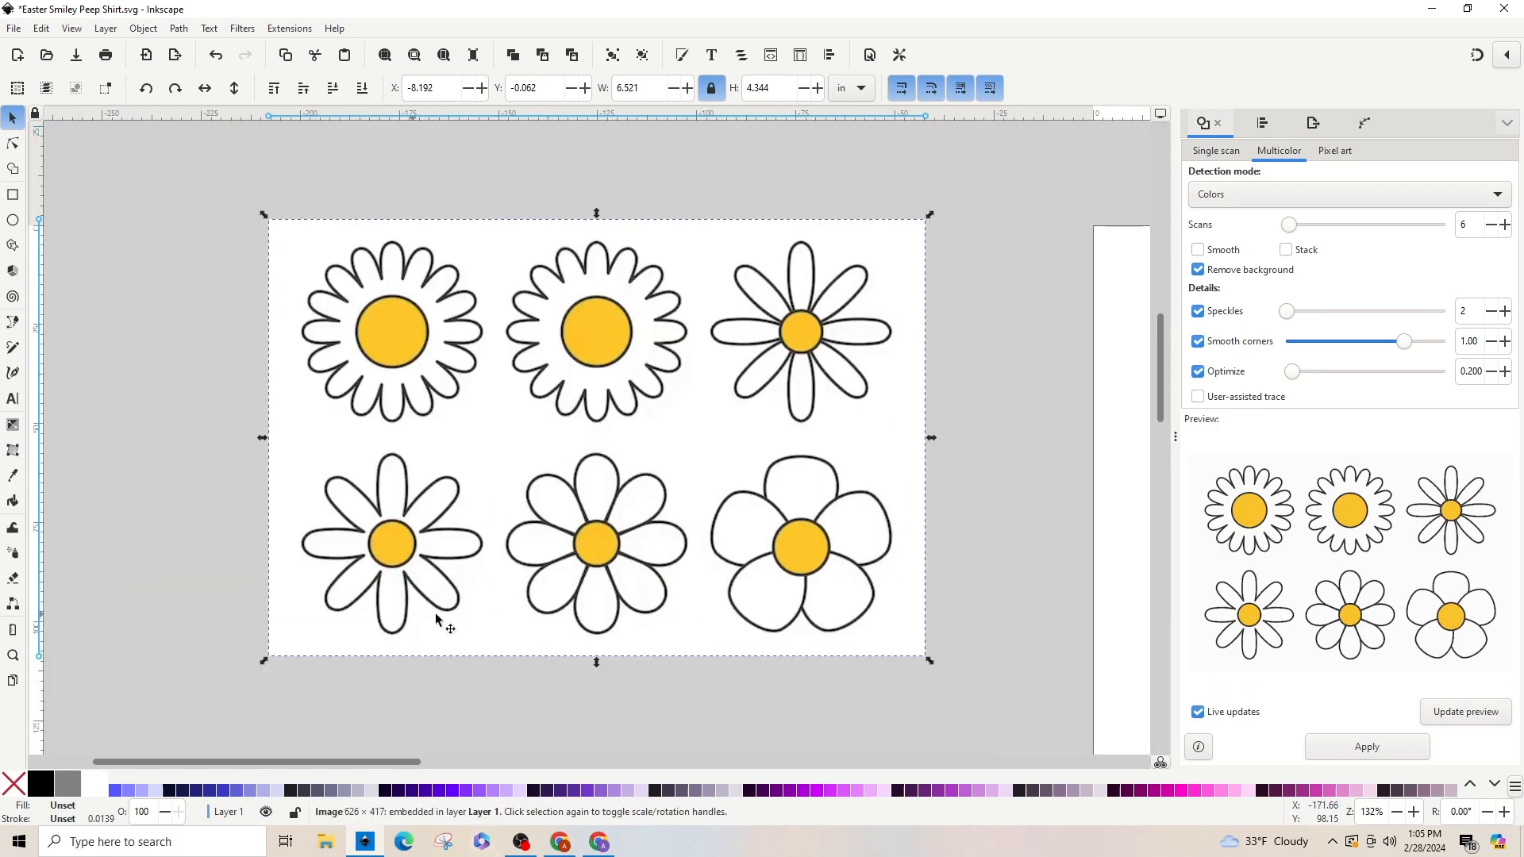
pyautogui.moveTo(412, 639); pyautogui.dragTo(393, 647)
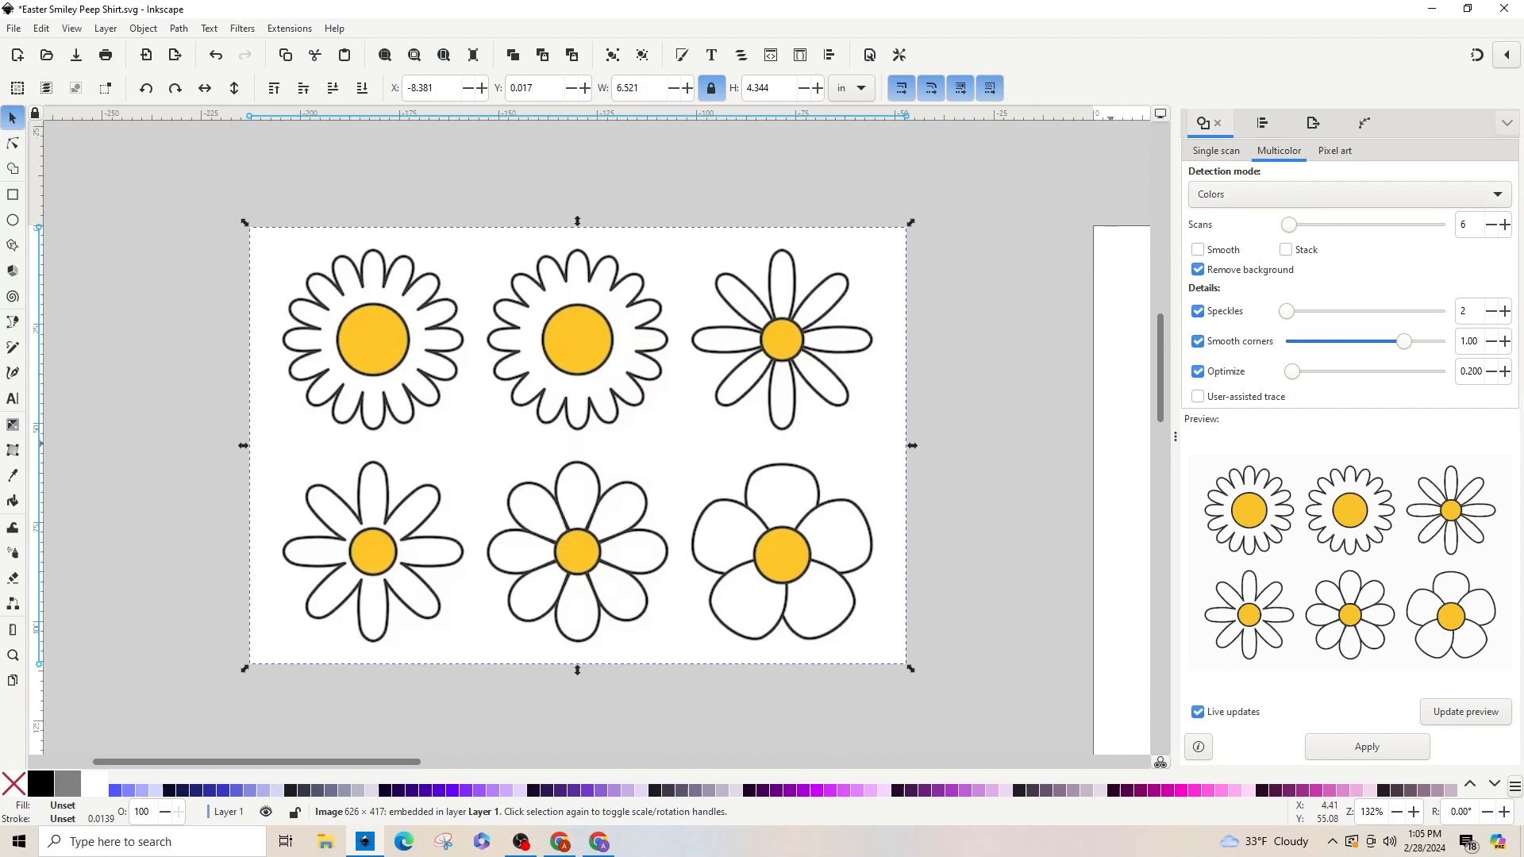
# Step: Trace the daisy sheet as a multicolor bitmap in Colors mode with 3 scans and the background removed
pyautogui.click(185, 31)
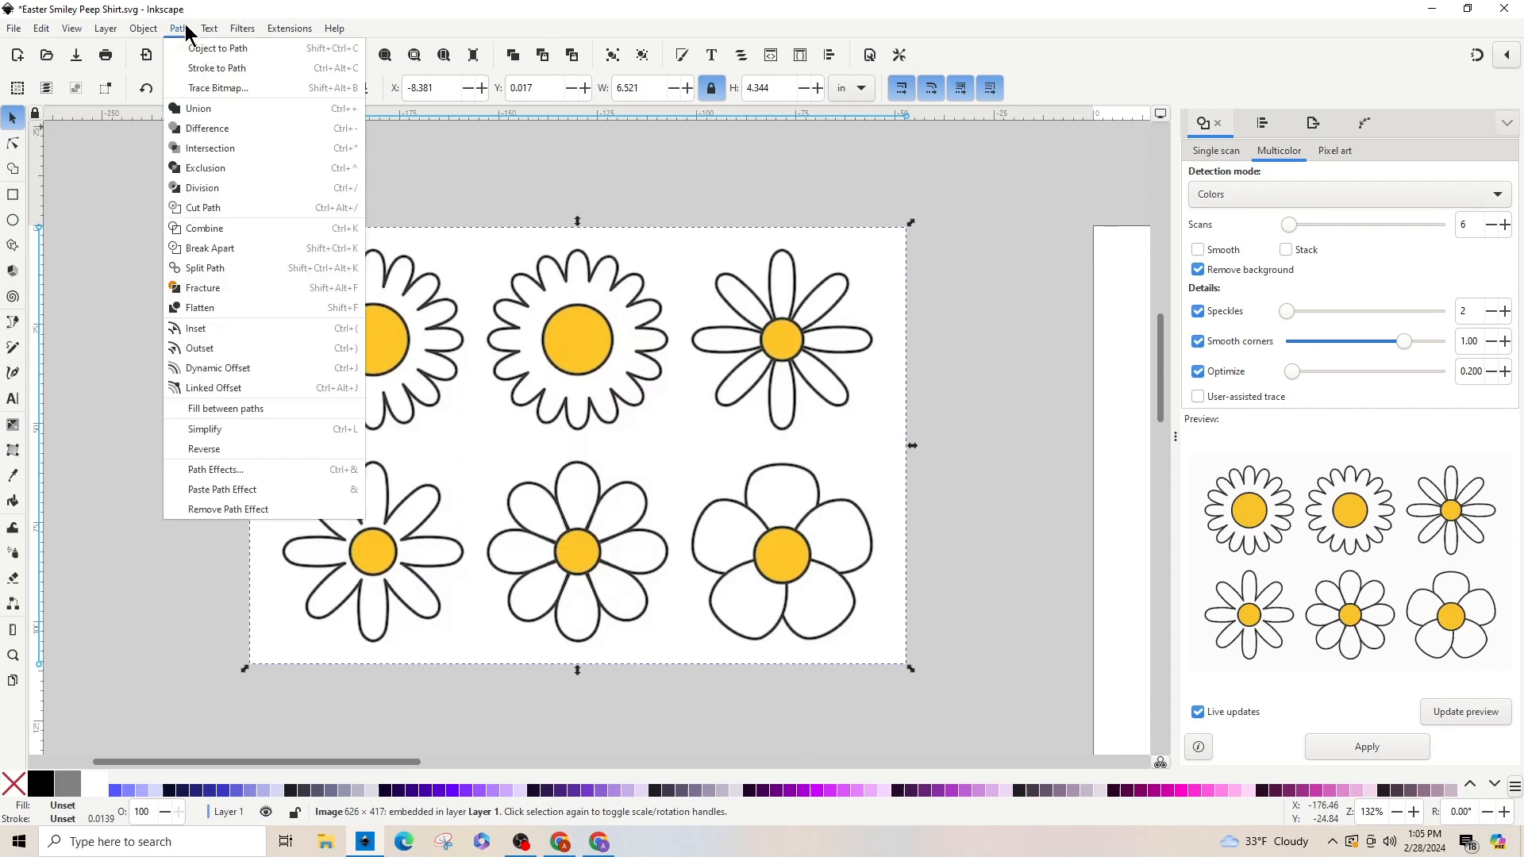
pyautogui.click(208, 86)
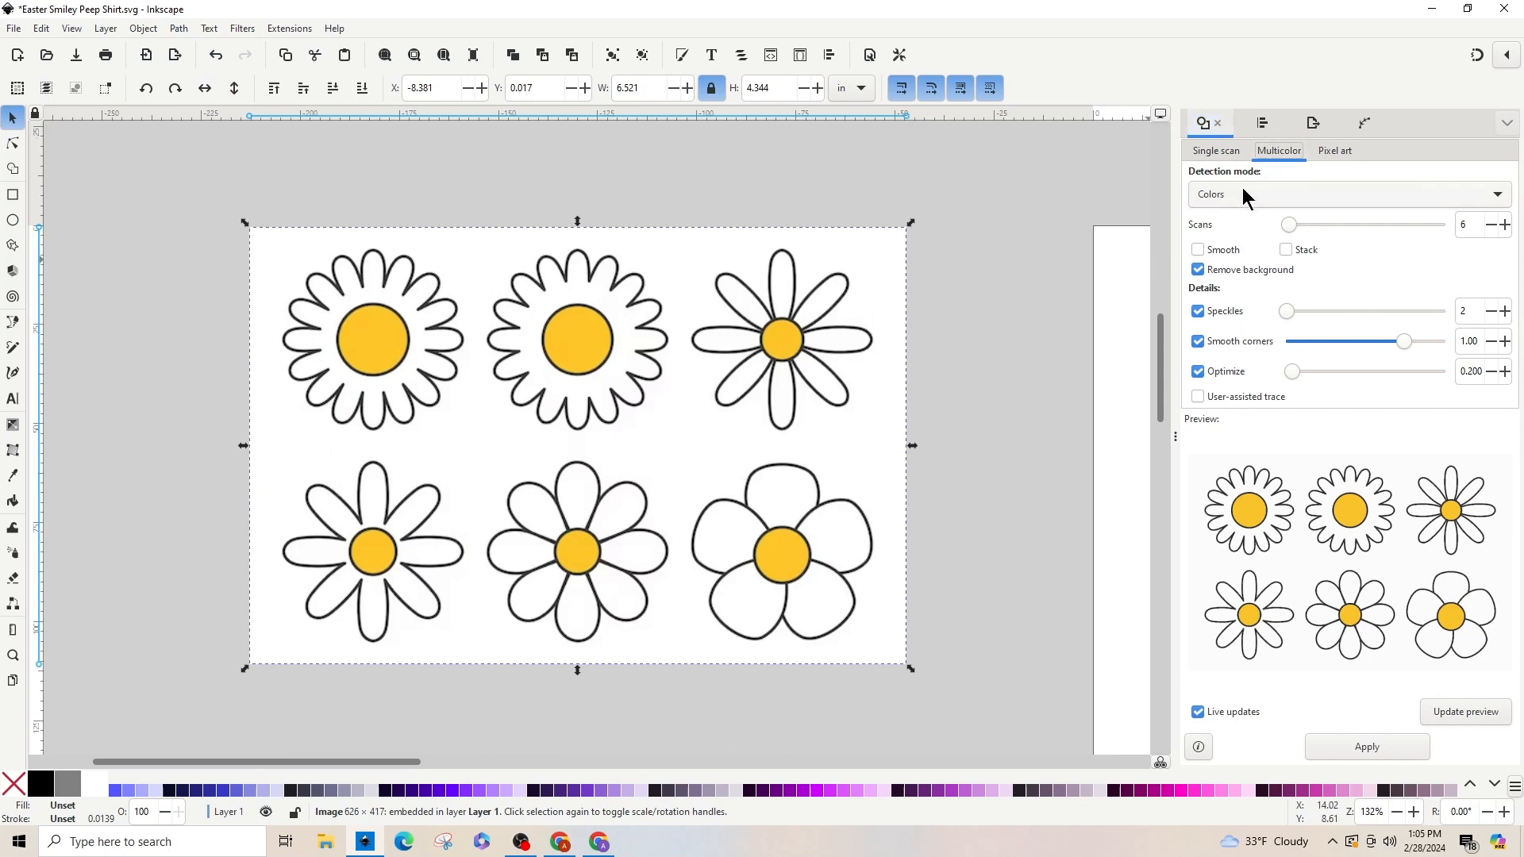
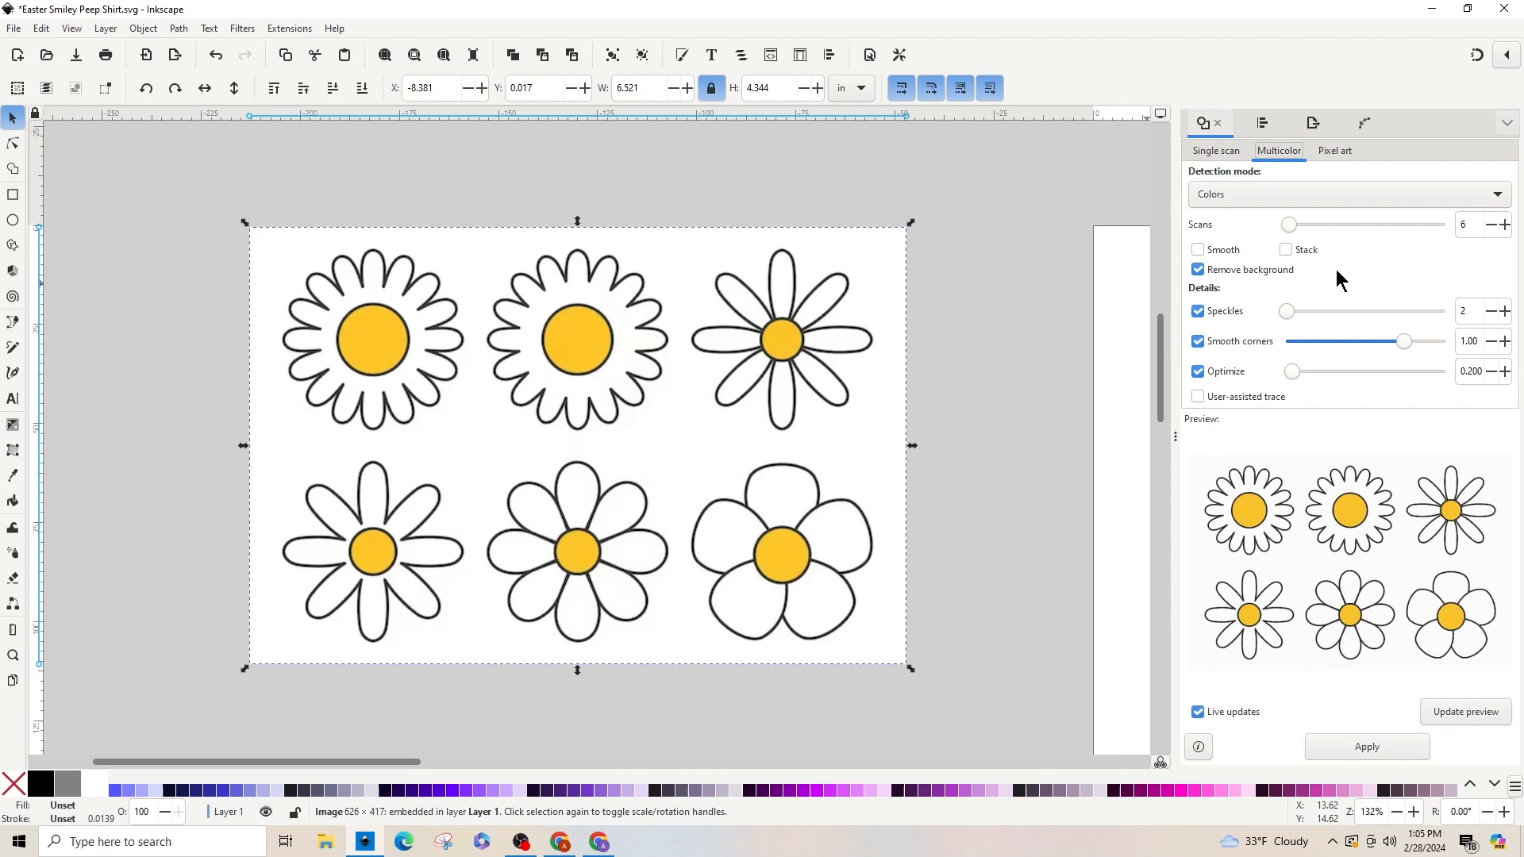
pyautogui.click(1495, 224)
pyautogui.click(1495, 225)
pyautogui.click(1495, 224)
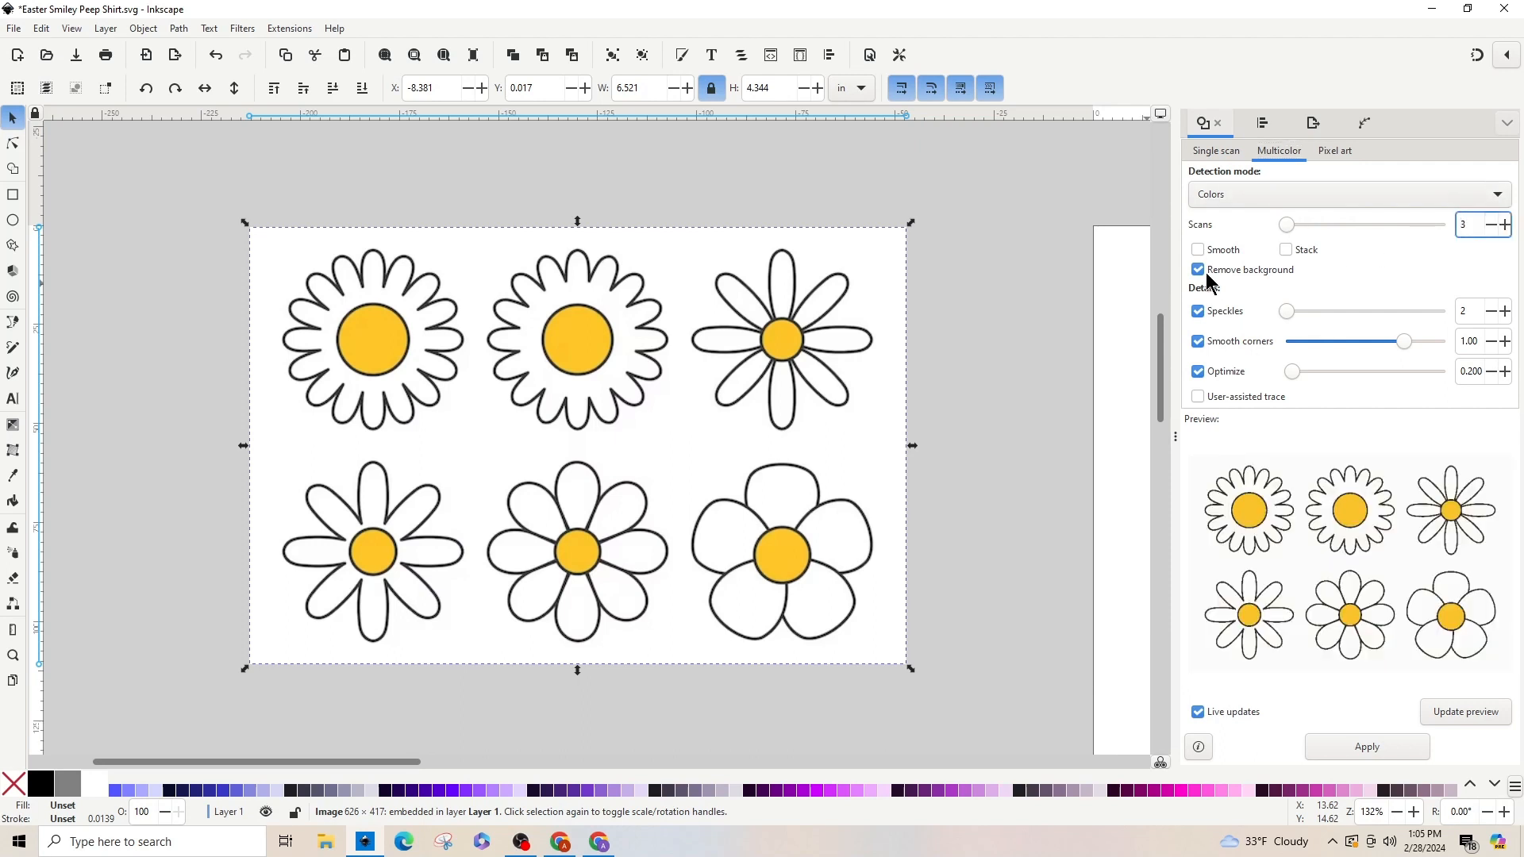
pyautogui.click(1362, 747)
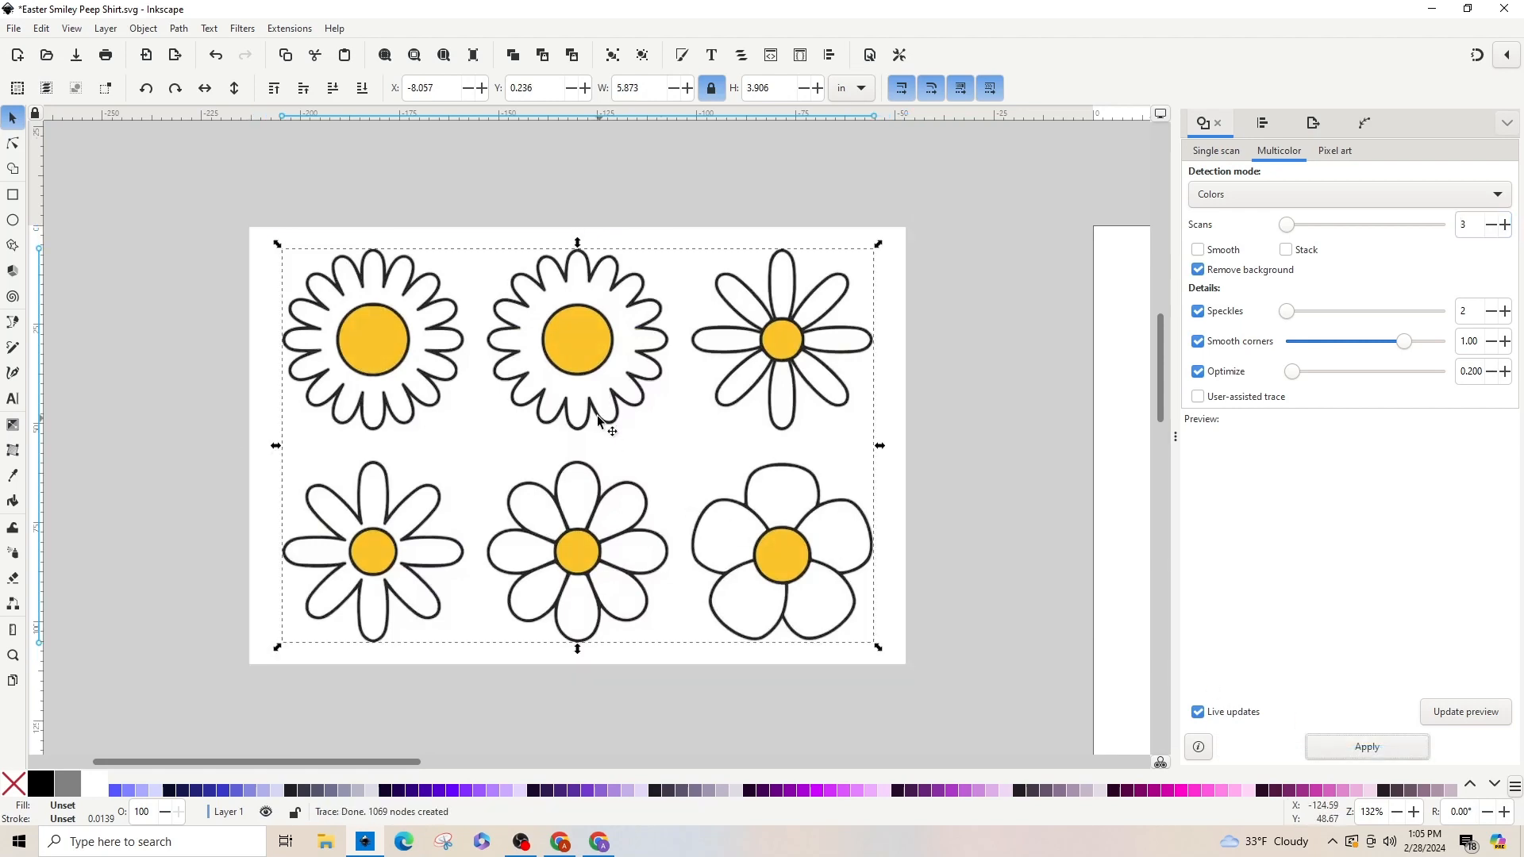
# Step: Move the traced flowers clear of the source image and delete the original daisy sheet
pyautogui.moveTo(578, 438)
pyautogui.mouseDown()
pyautogui.moveTo(505, 489)
pyautogui.moveTo(330, 369)
pyautogui.moveTo(32, 373)
pyautogui.moveTo(332, 427)
pyautogui.moveTo(518, 429)
pyautogui.mouseUp()
pyautogui.click(984, 362)
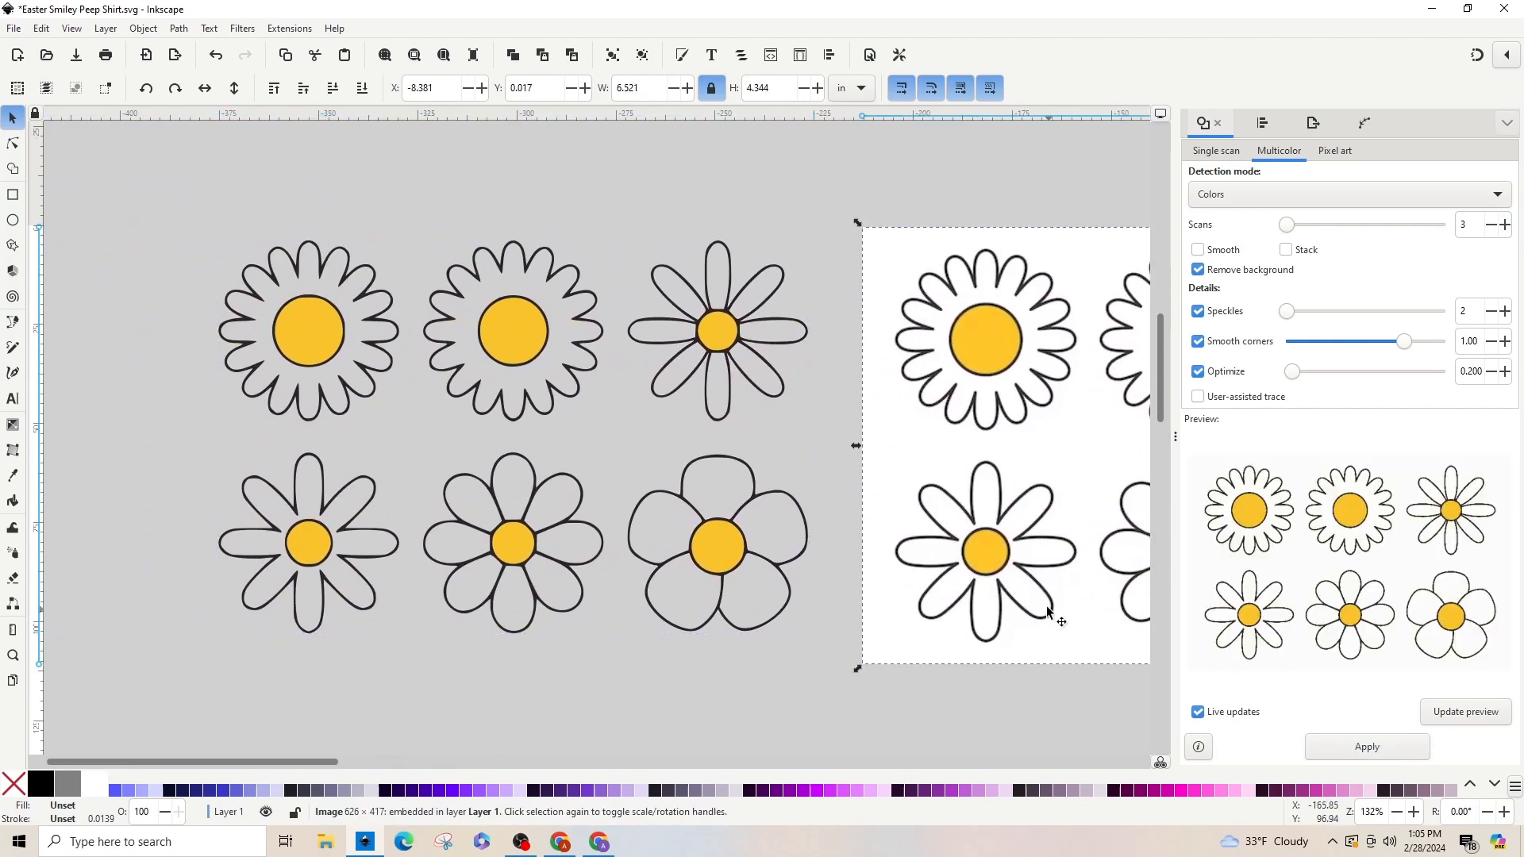
pyautogui.press('Delete')
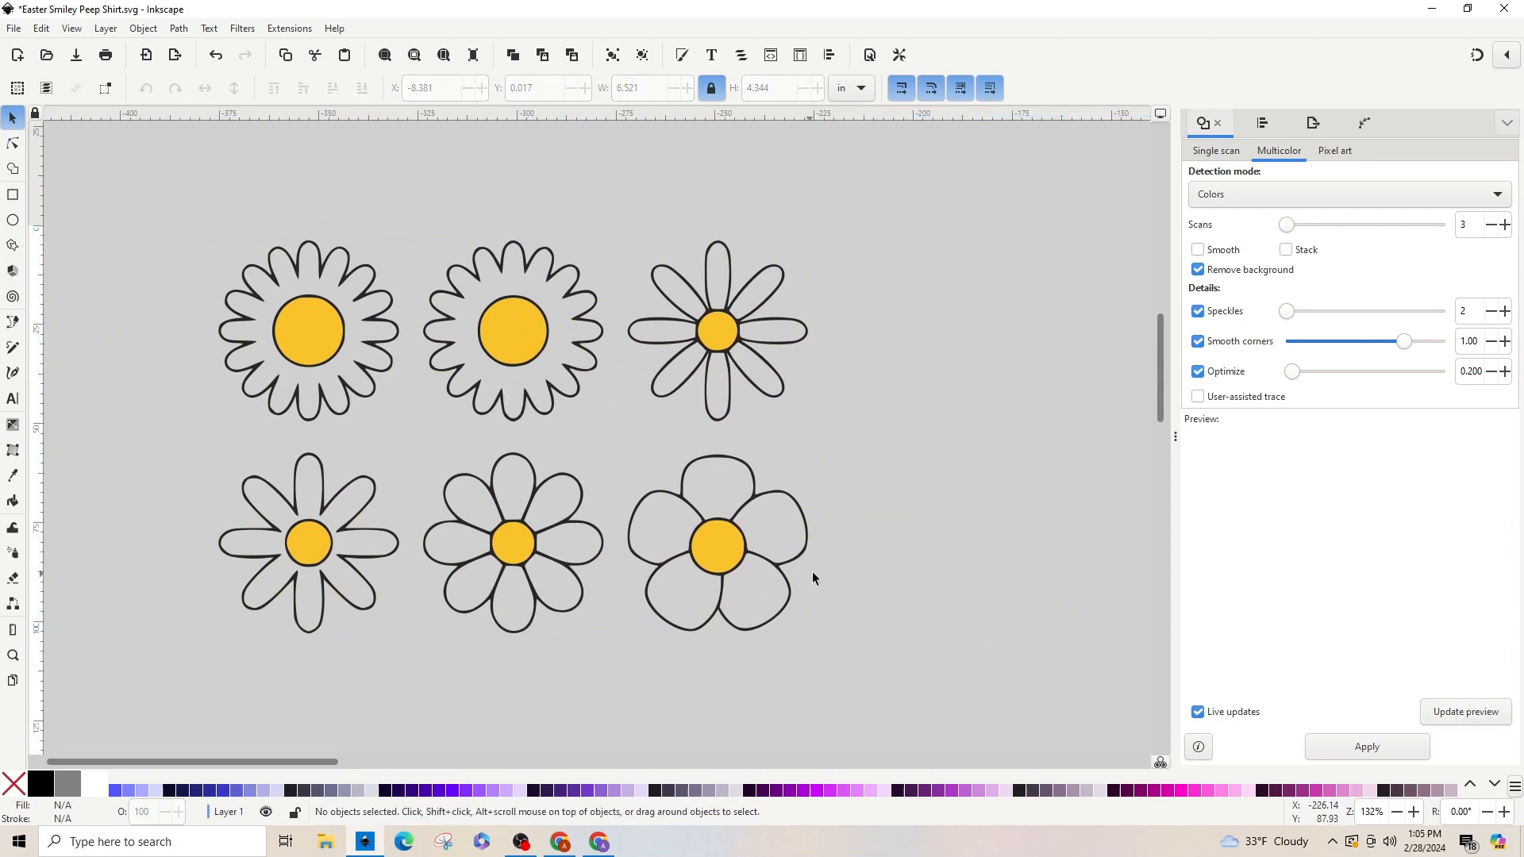
# Step: Delete the yellow centers and all outline nodes except those of the first daisy in the traced sheet's lower row
pyautogui.click(13, 143)
pyautogui.hotkey('ctrl', 'a')
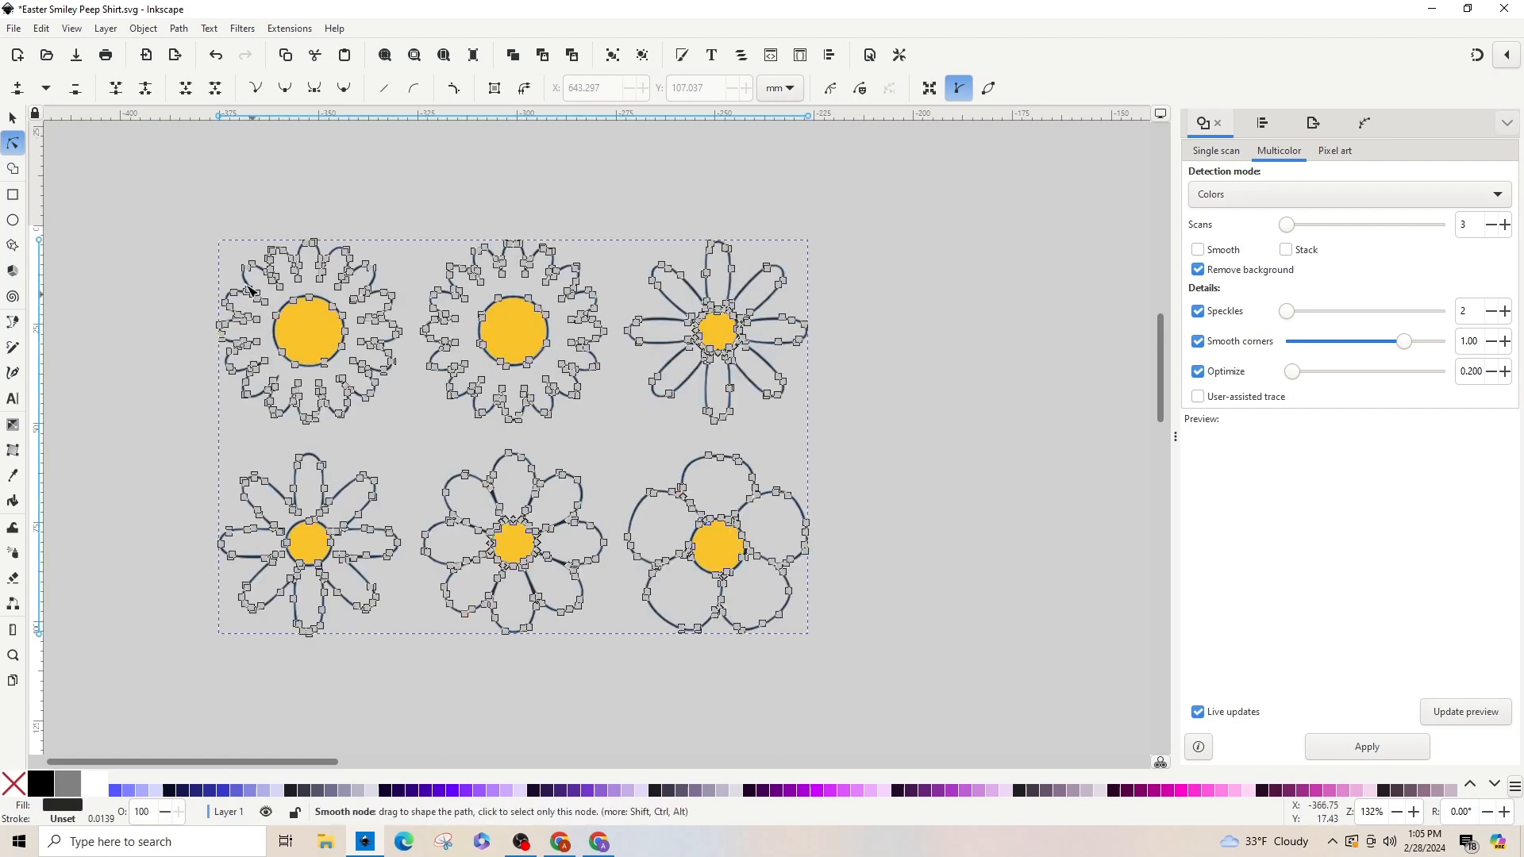
pyautogui.moveTo(164, 191)
pyautogui.mouseDown()
pyautogui.moveTo(209, 247)
pyautogui.moveTo(727, 436)
pyautogui.moveTo(845, 445)
pyautogui.mouseUp()
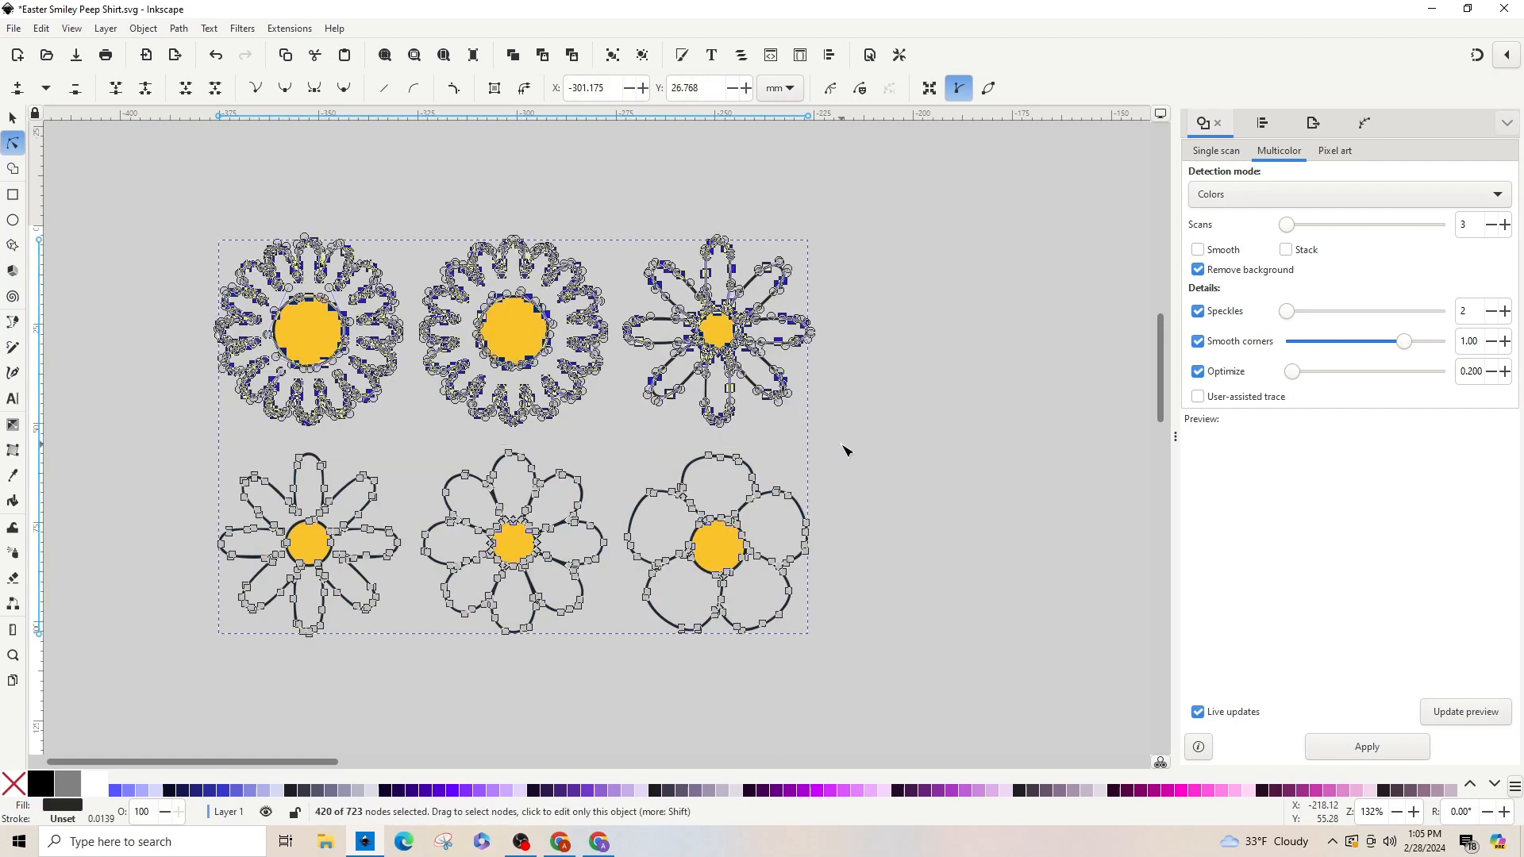
pyautogui.press('Delete')
pyautogui.moveTo(419, 352); pyautogui.dragTo(879, 699)
pyautogui.press('Delete')
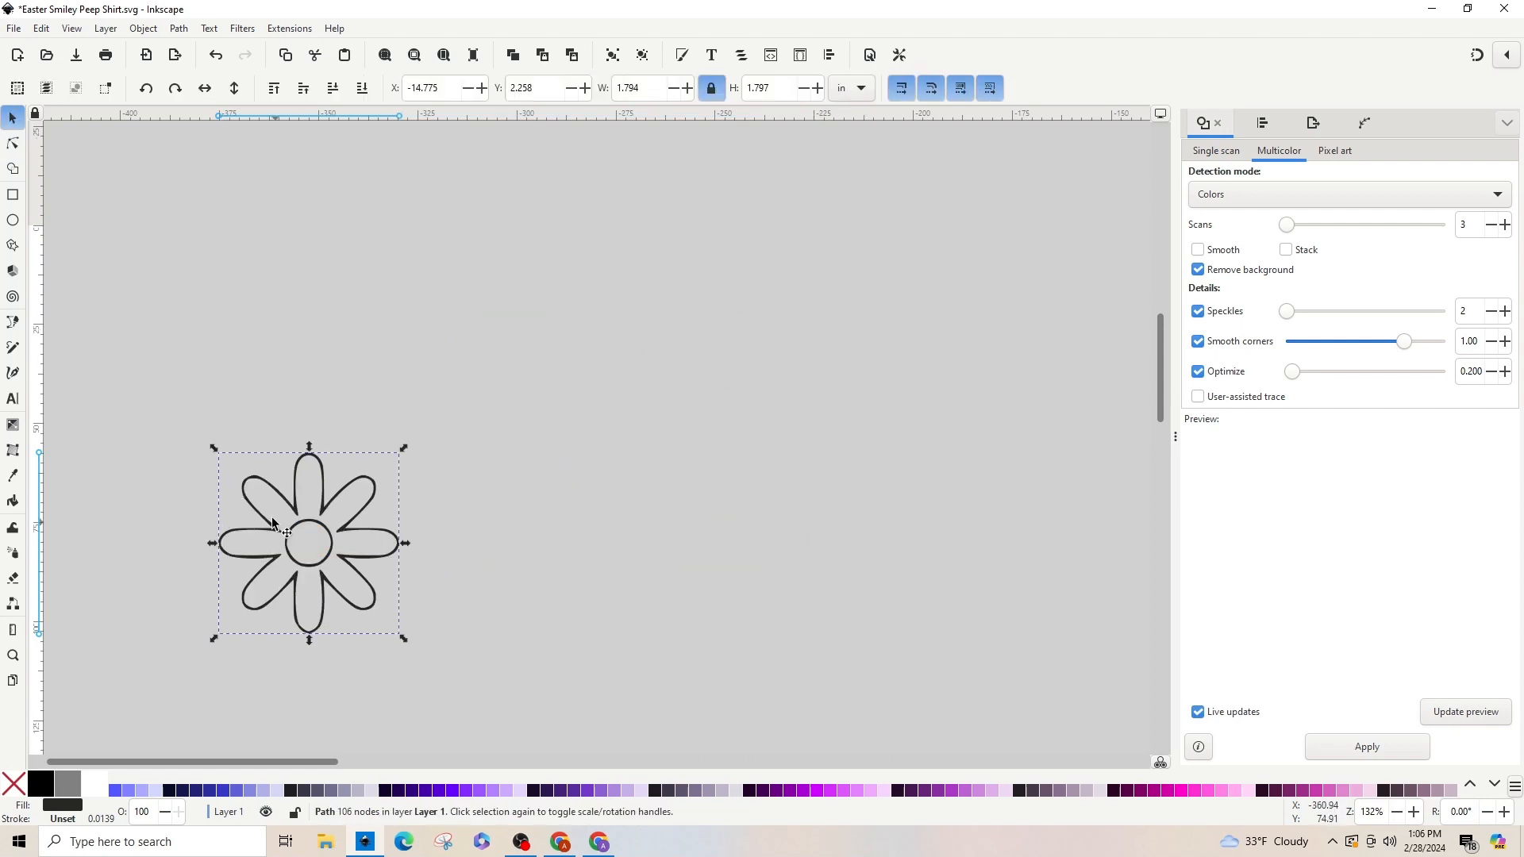
# Step: Move the isolated eight-petal daisy outline to open canvas and deselect it
pyautogui.moveTo(279, 527); pyautogui.dragTo(473, 487)
pyautogui.press('3')
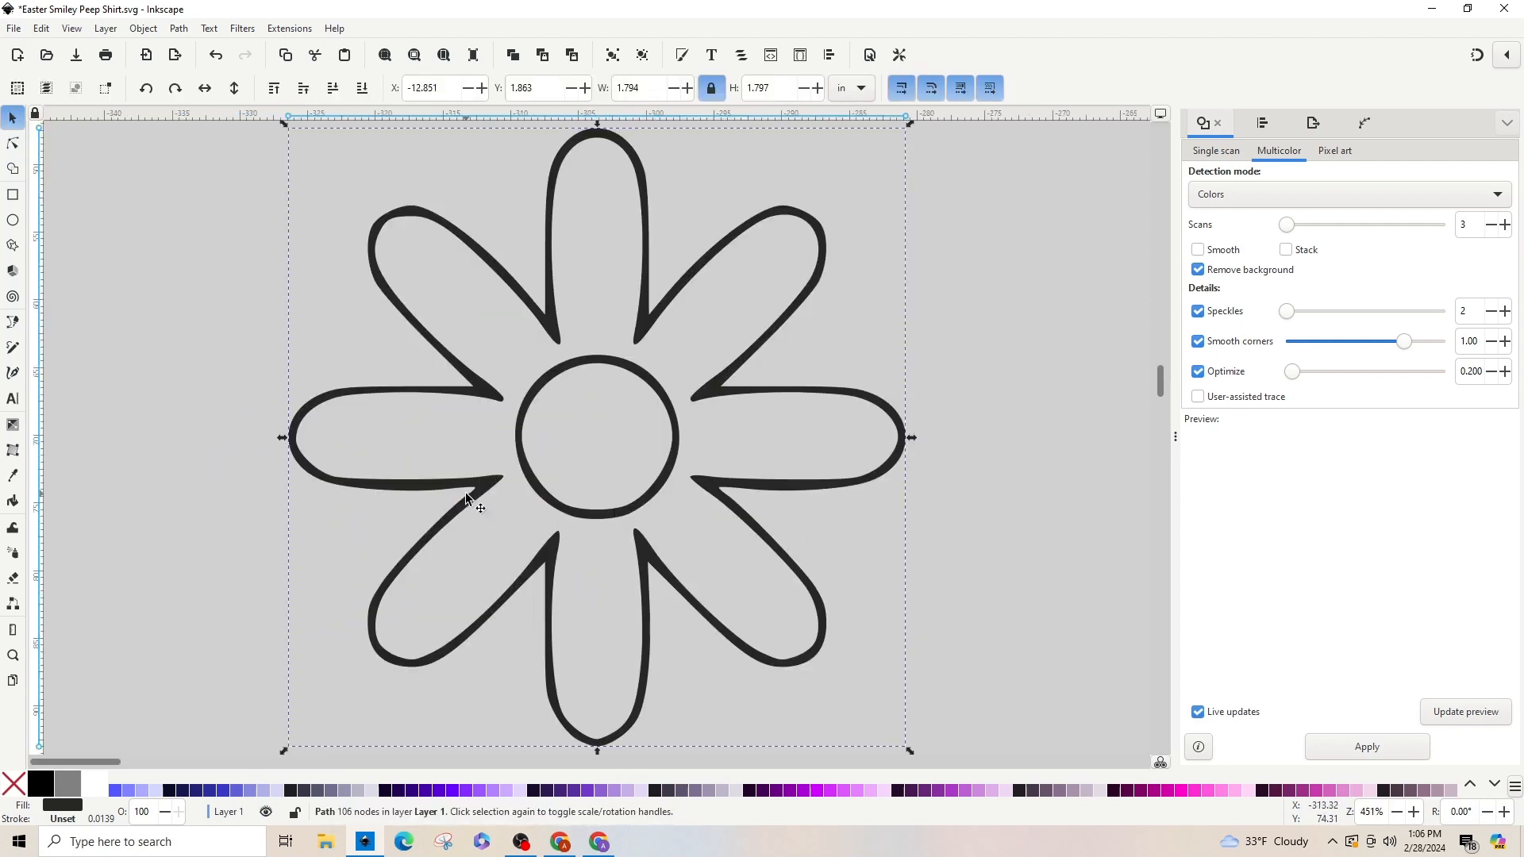
pyautogui.press('-')
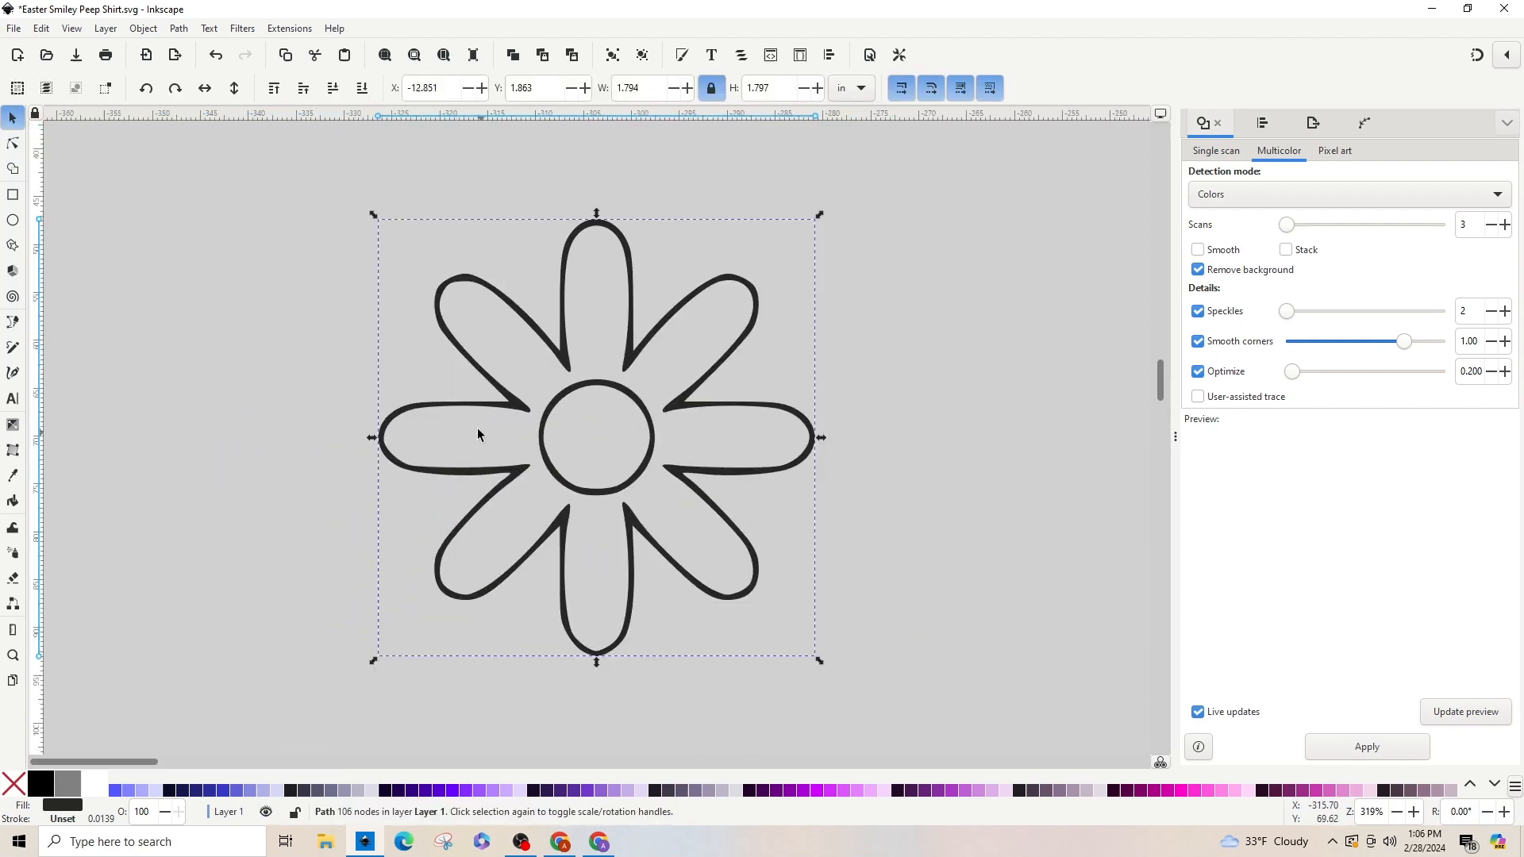
pyautogui.click(275, 339)
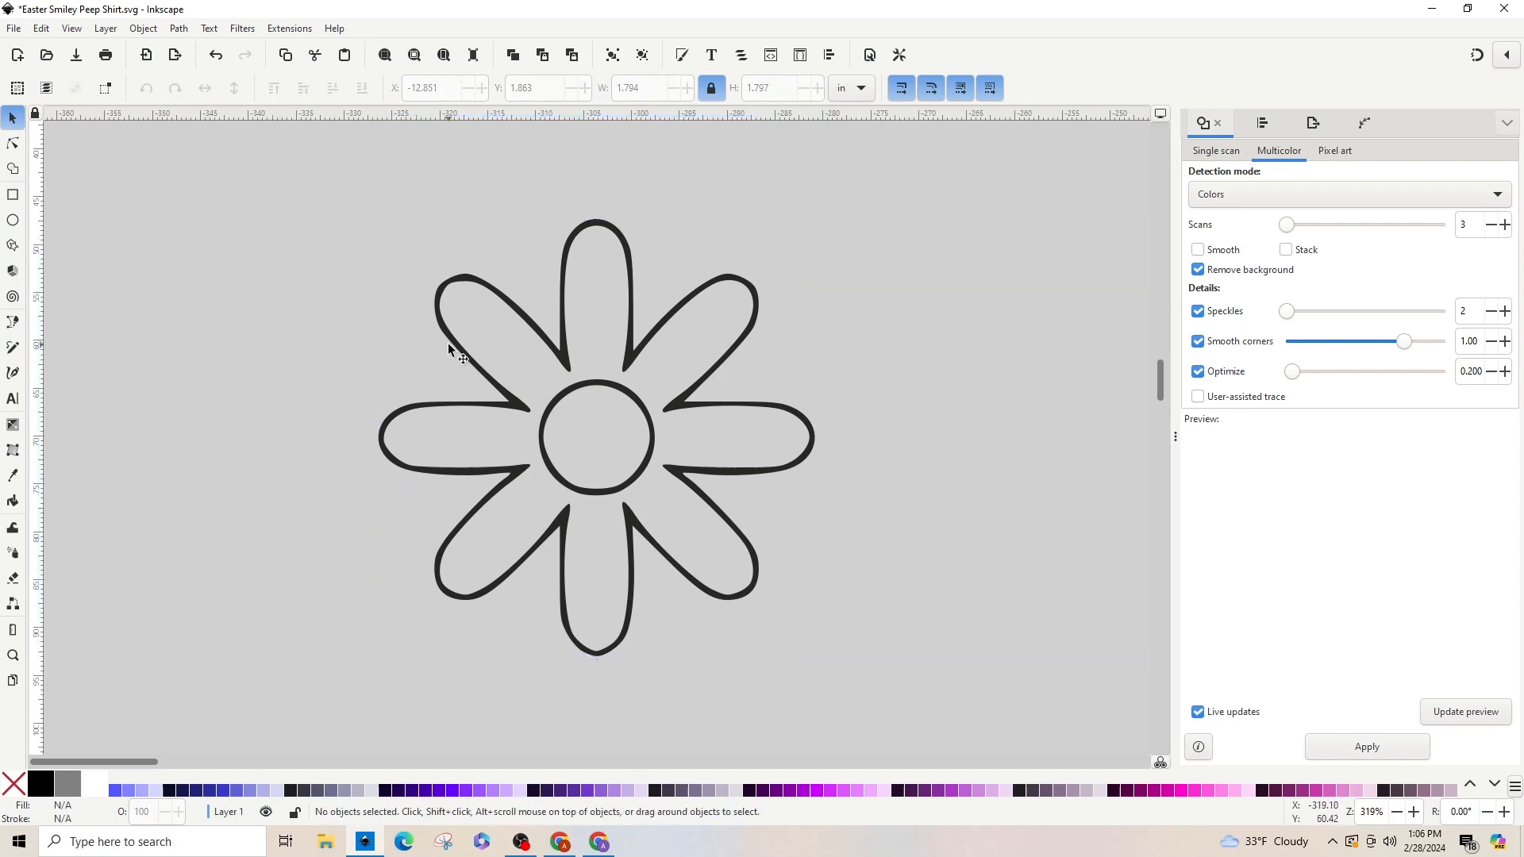
# Step: Bucket-fill the daisy's petals with the pale violet #AAAAFF and its round center with white
pyautogui.press('+')
pyautogui.press('+')
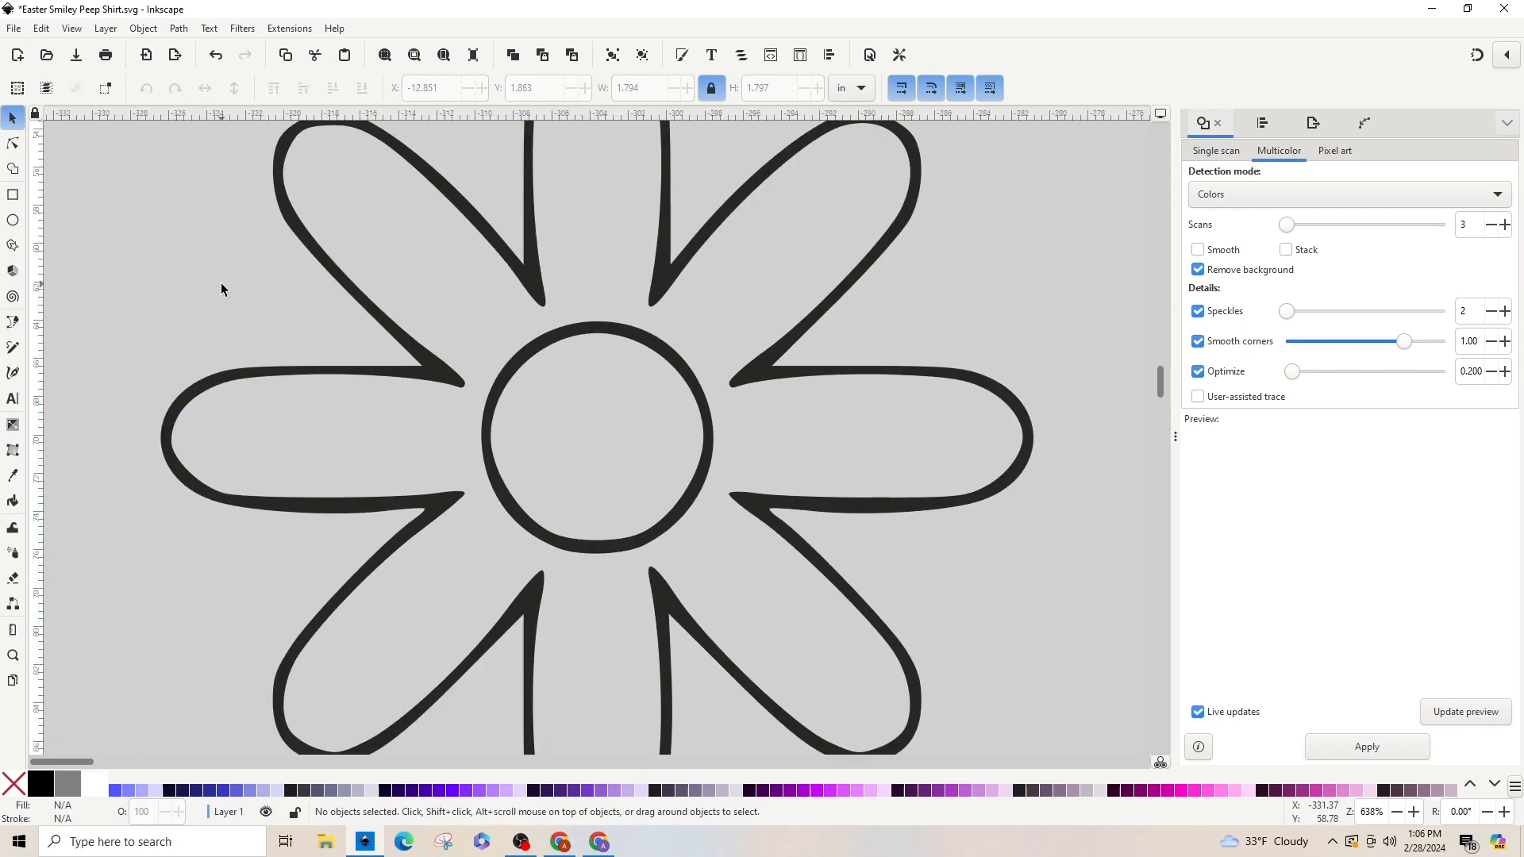
pyautogui.press('-')
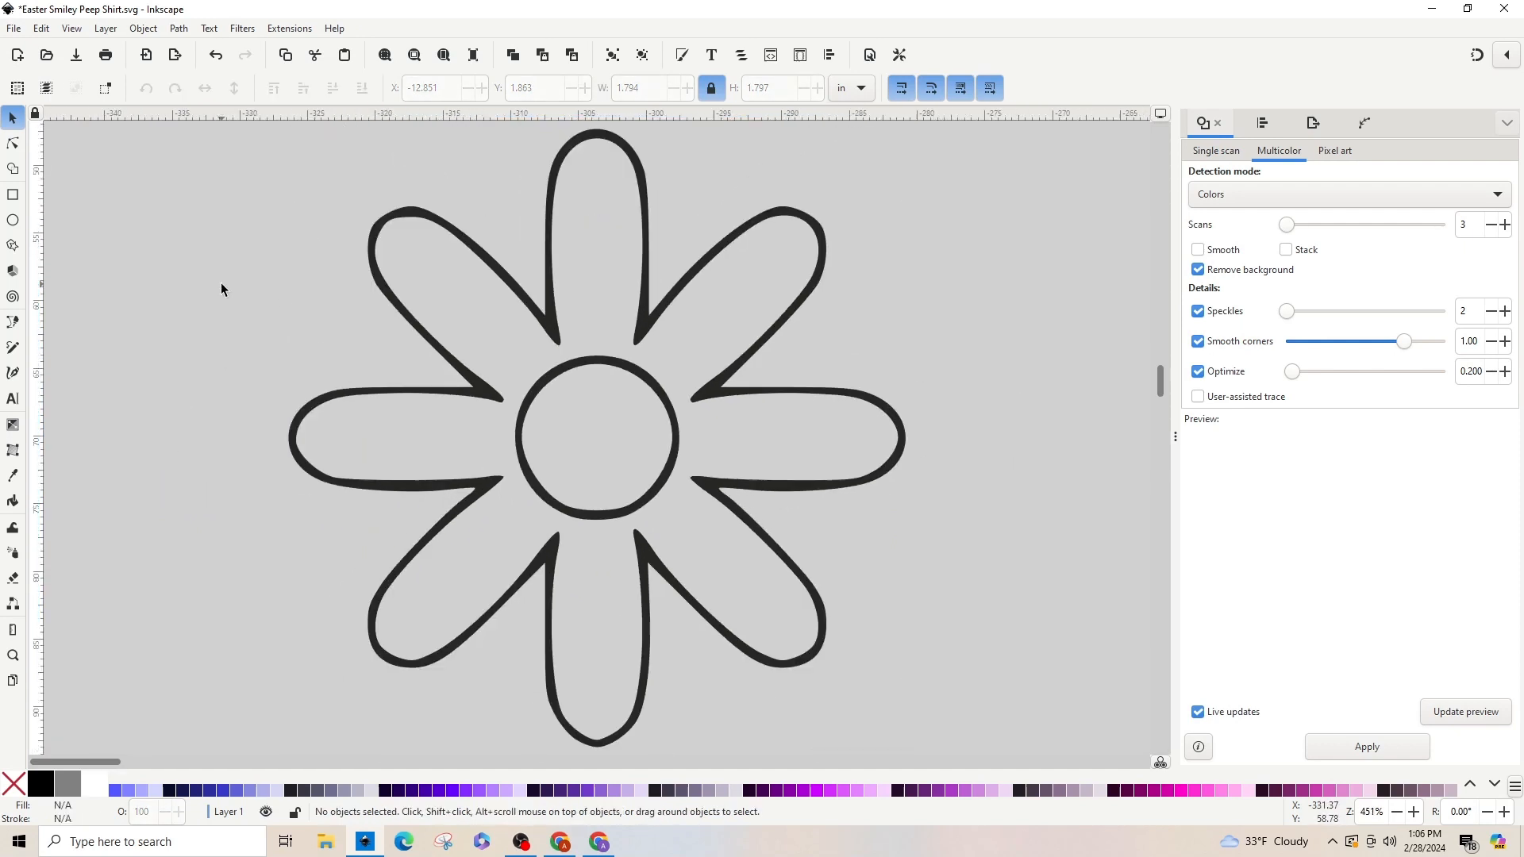
pyautogui.click(14, 508)
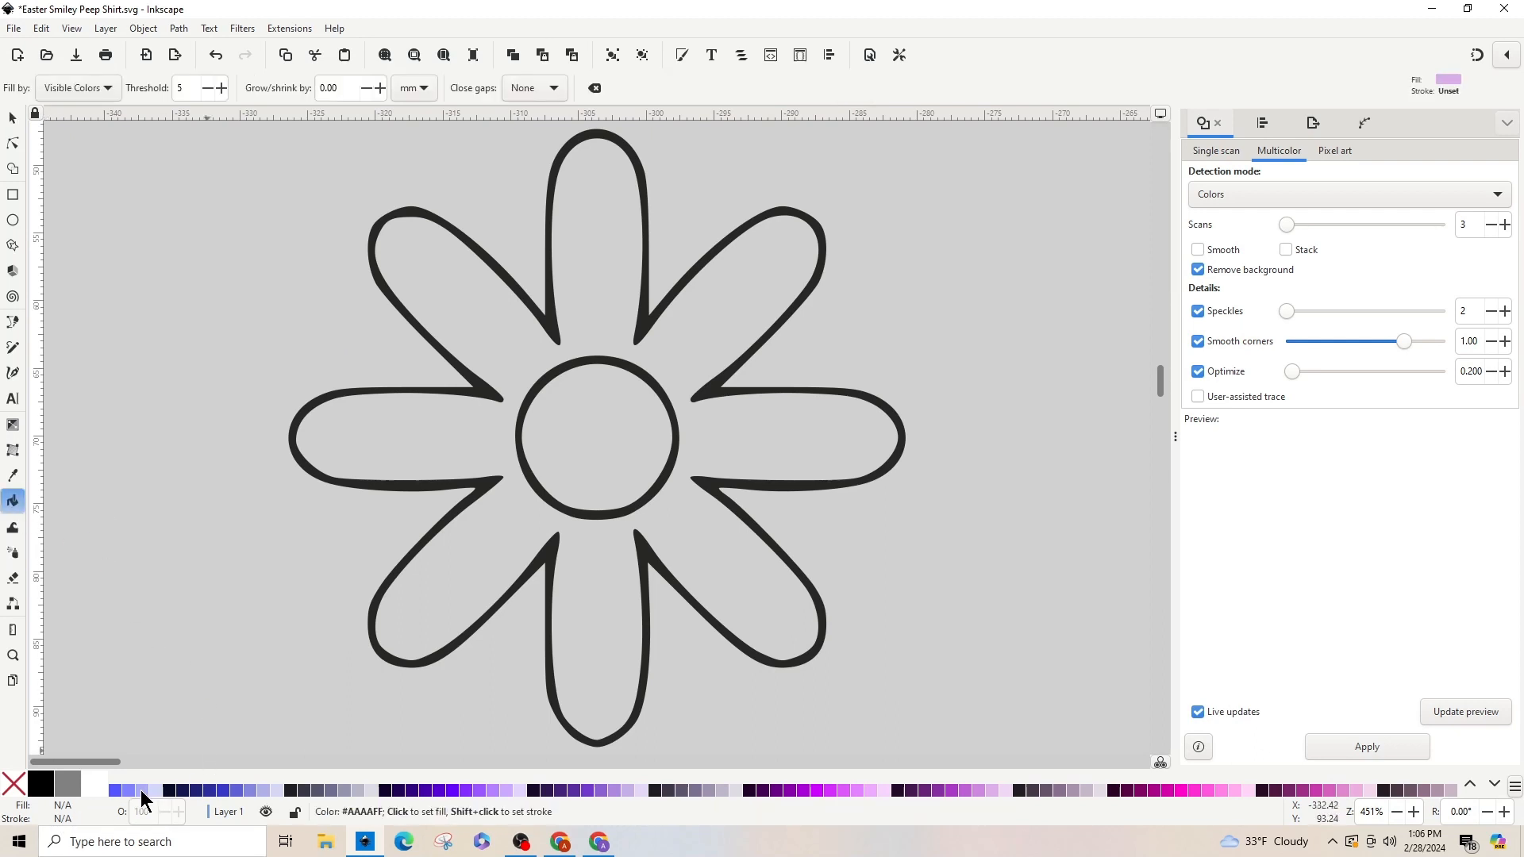
pyautogui.click(142, 792)
pyautogui.click(442, 421)
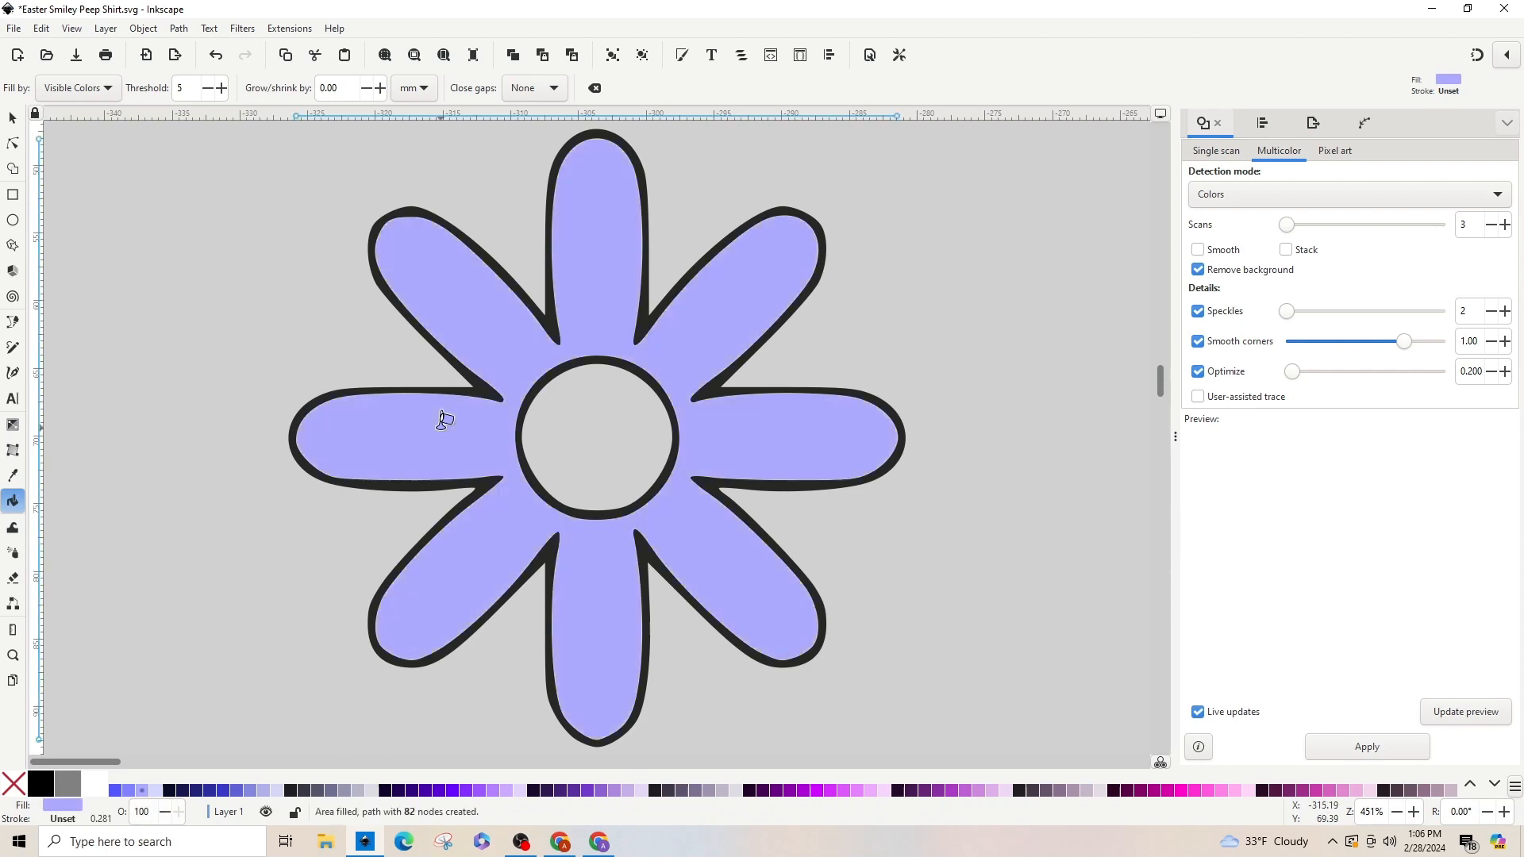
pyautogui.click(92, 786)
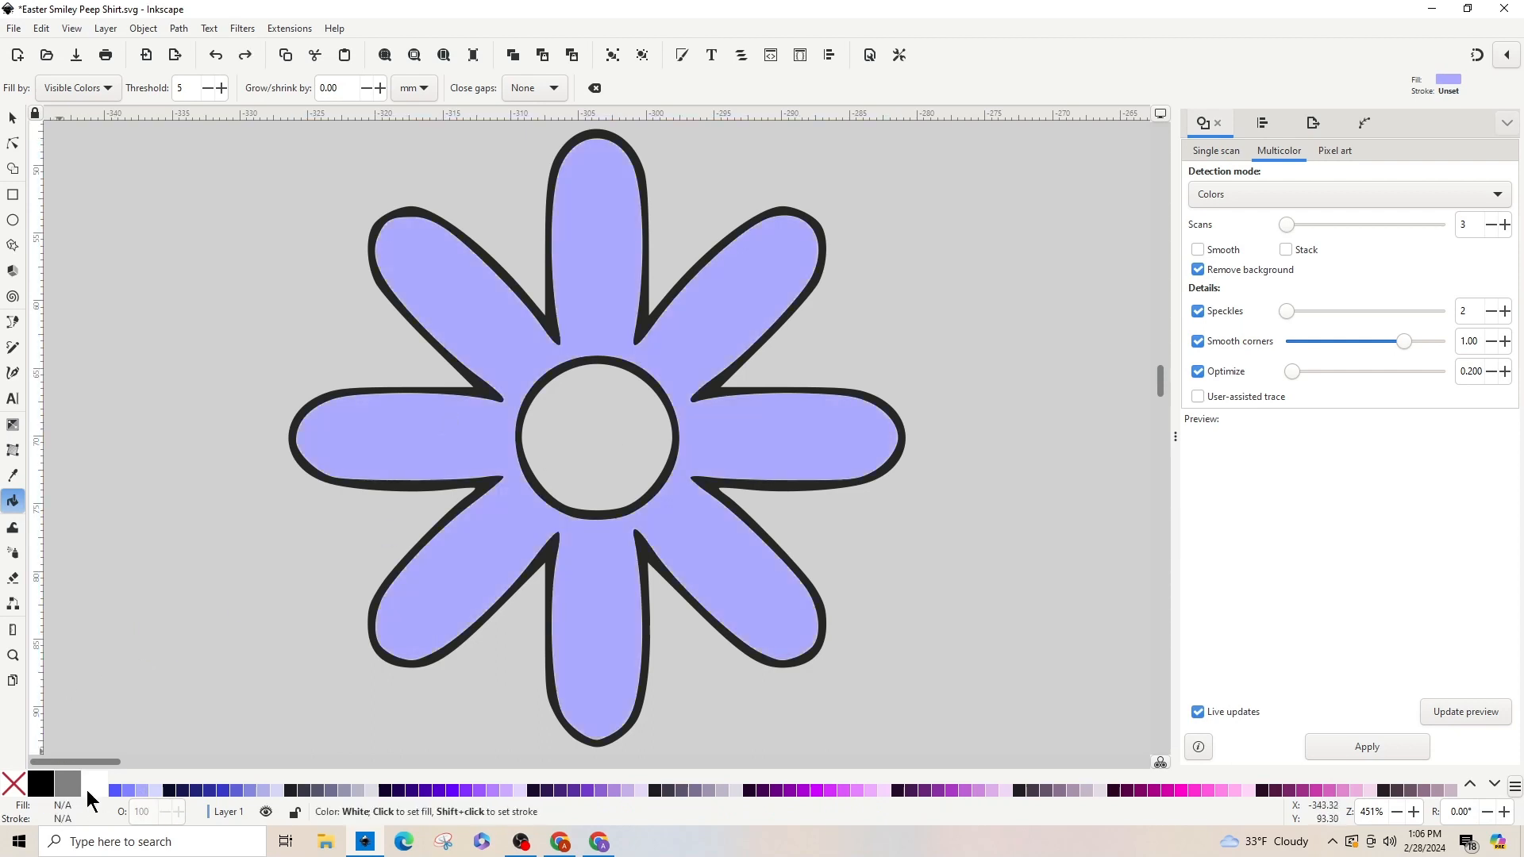
pyautogui.click(595, 414)
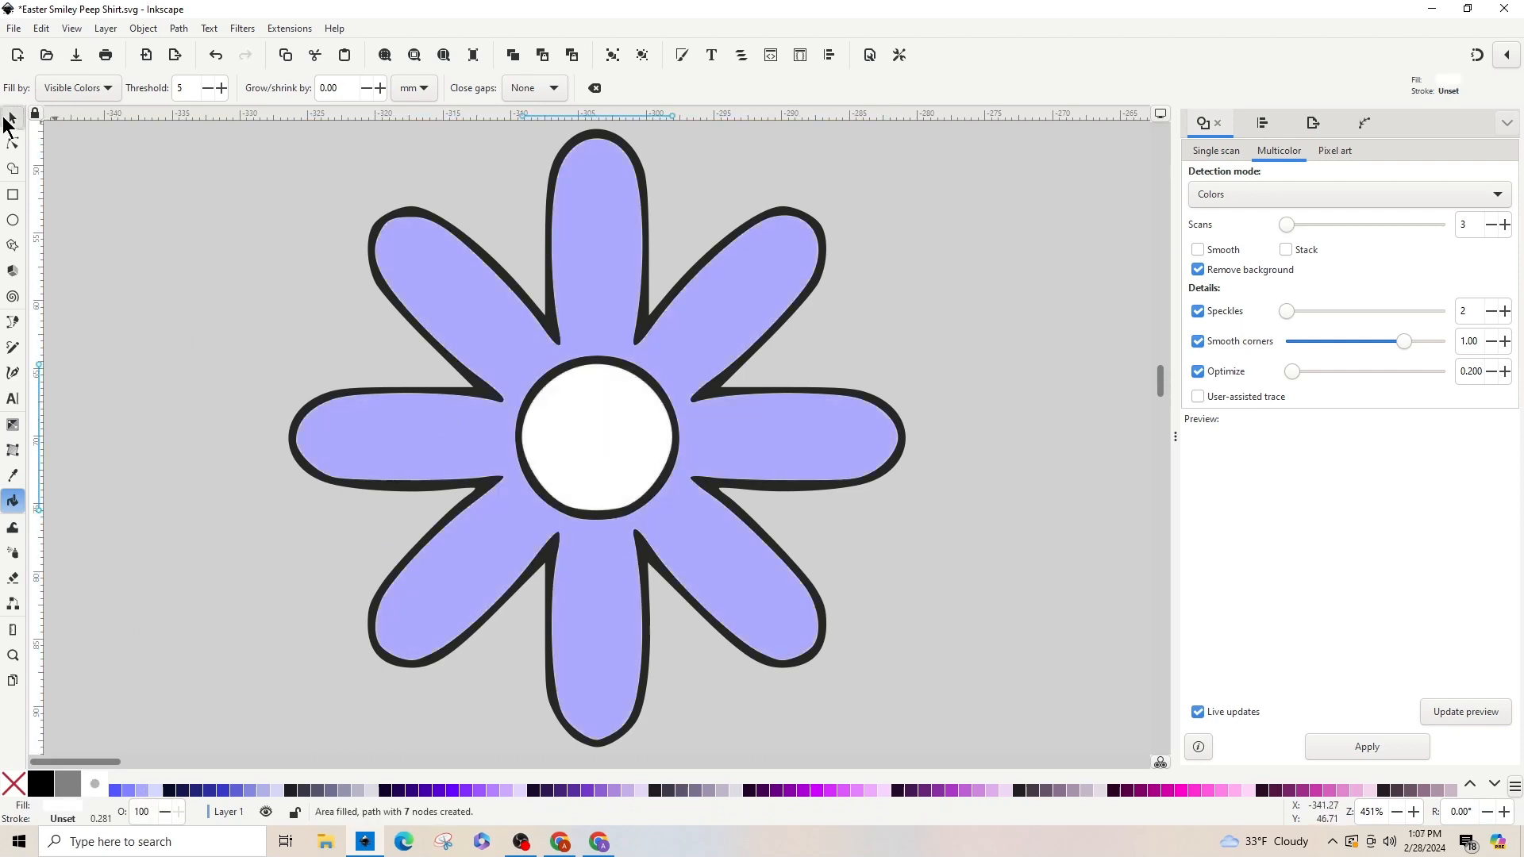
# Step: Shift the daisy outline off its fills, break it apart, and union the pieces into a solid dark silhouette
pyautogui.click(12, 117)
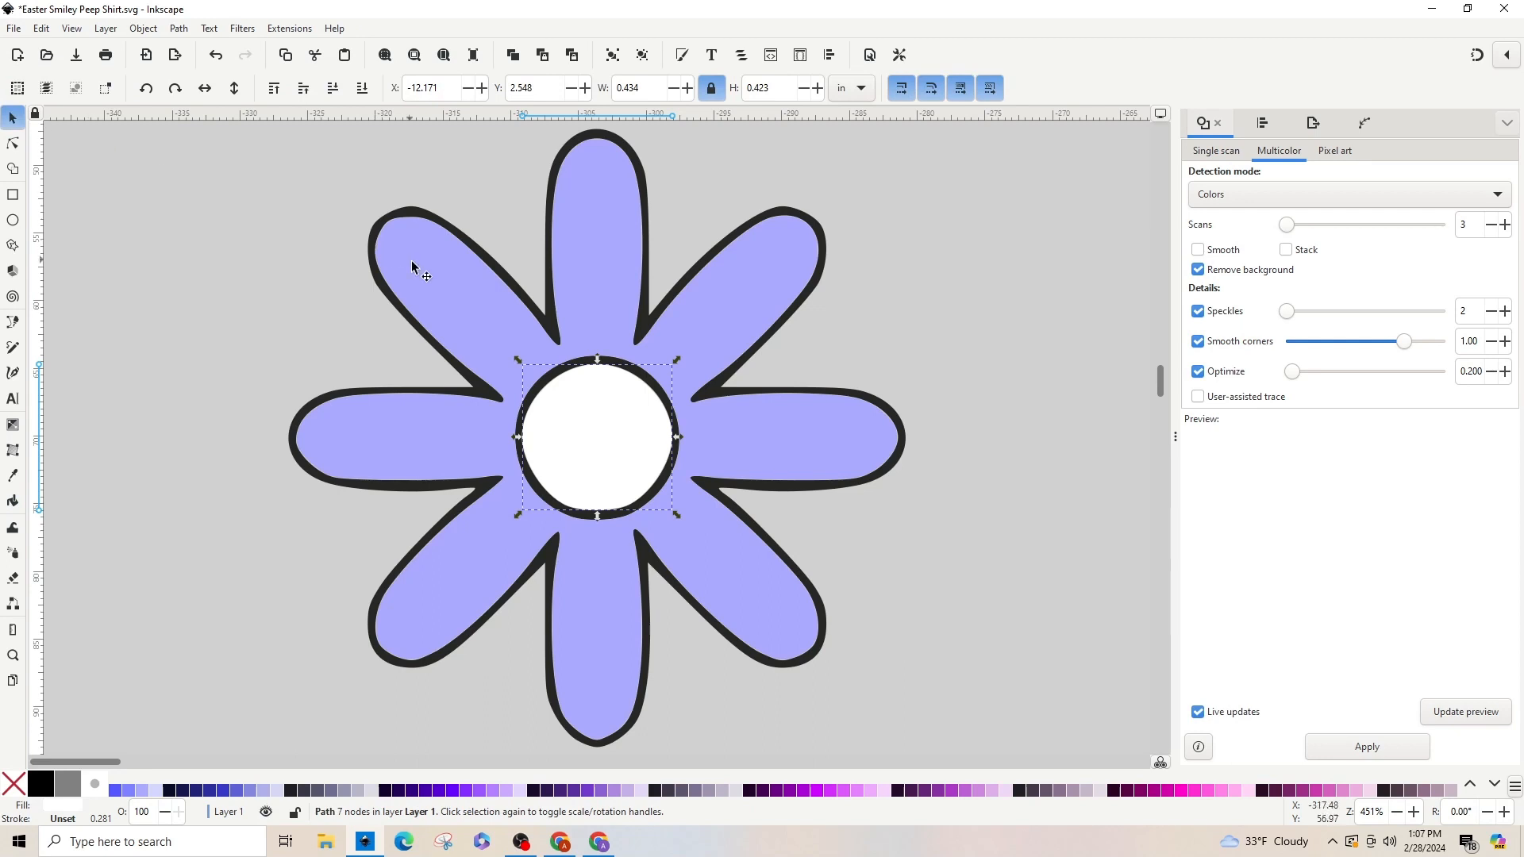
pyautogui.click(576, 135)
pyautogui.moveTo(576, 135); pyautogui.dragTo(528, 146)
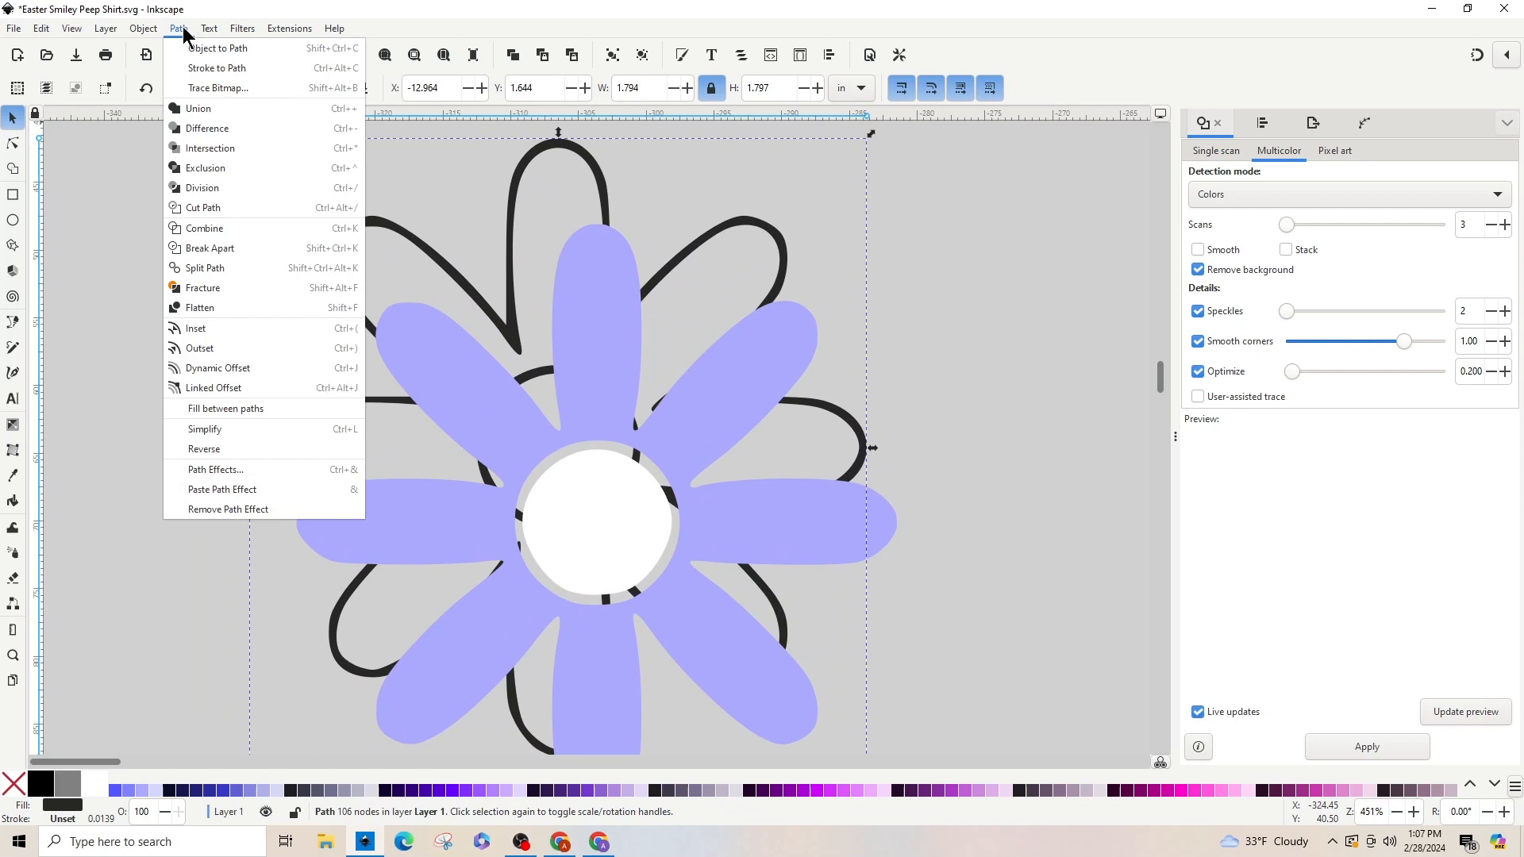
pyautogui.click(211, 247)
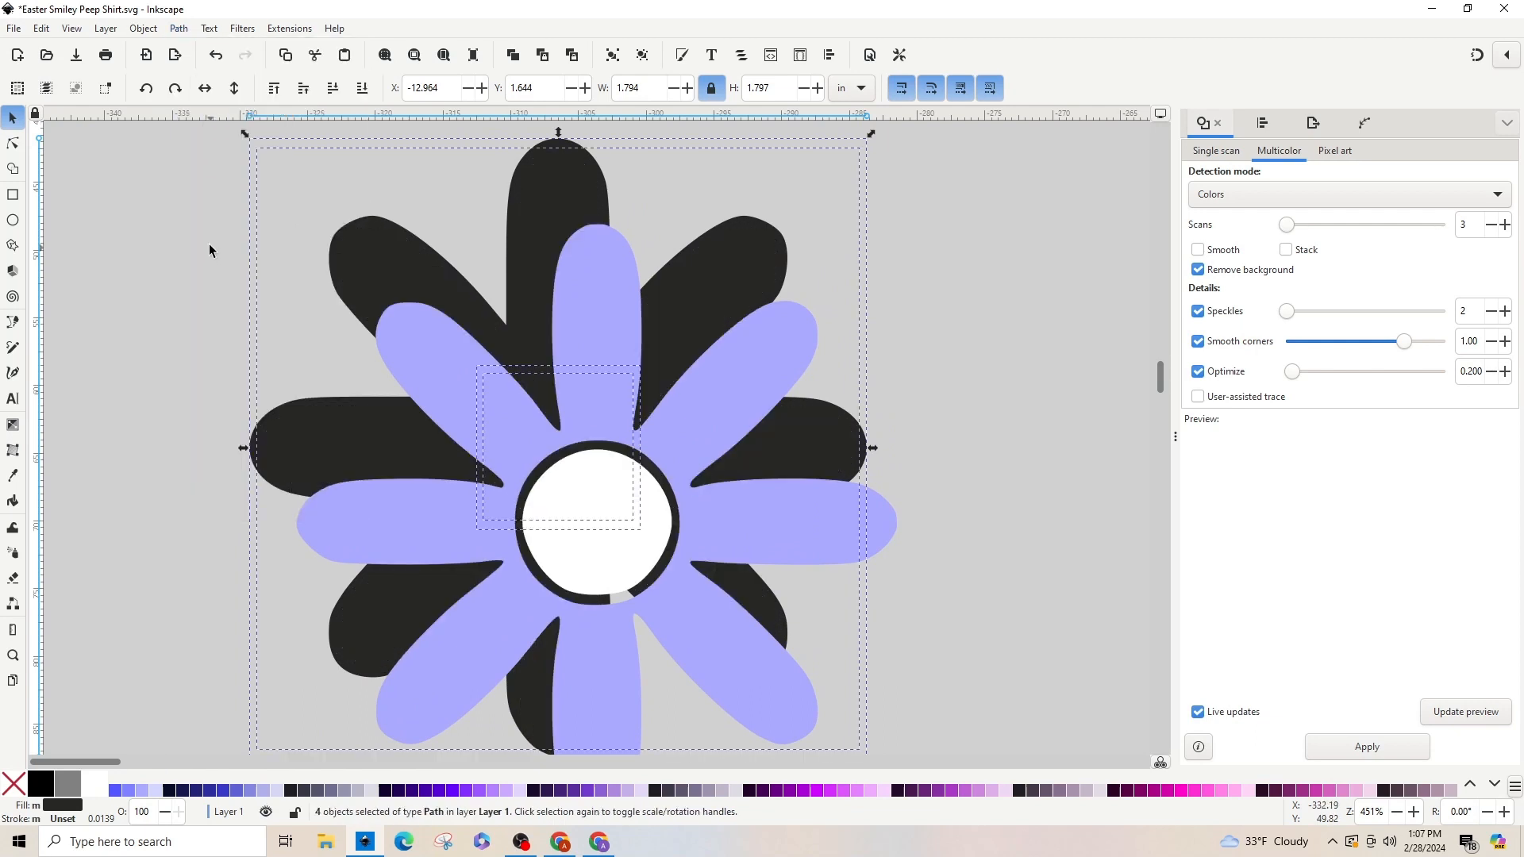
pyautogui.click(169, 28)
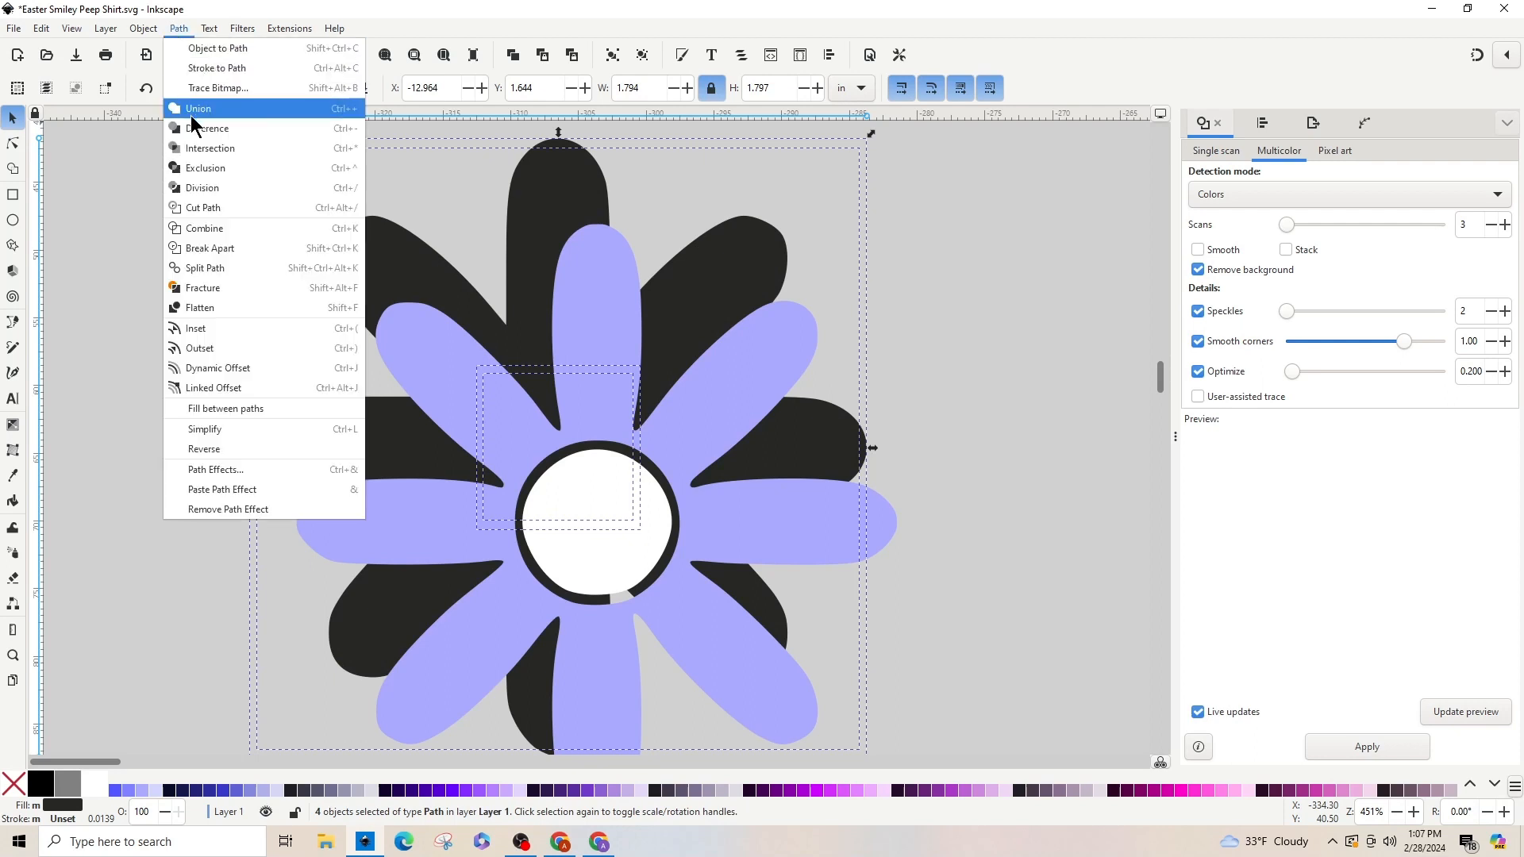
pyautogui.click(188, 107)
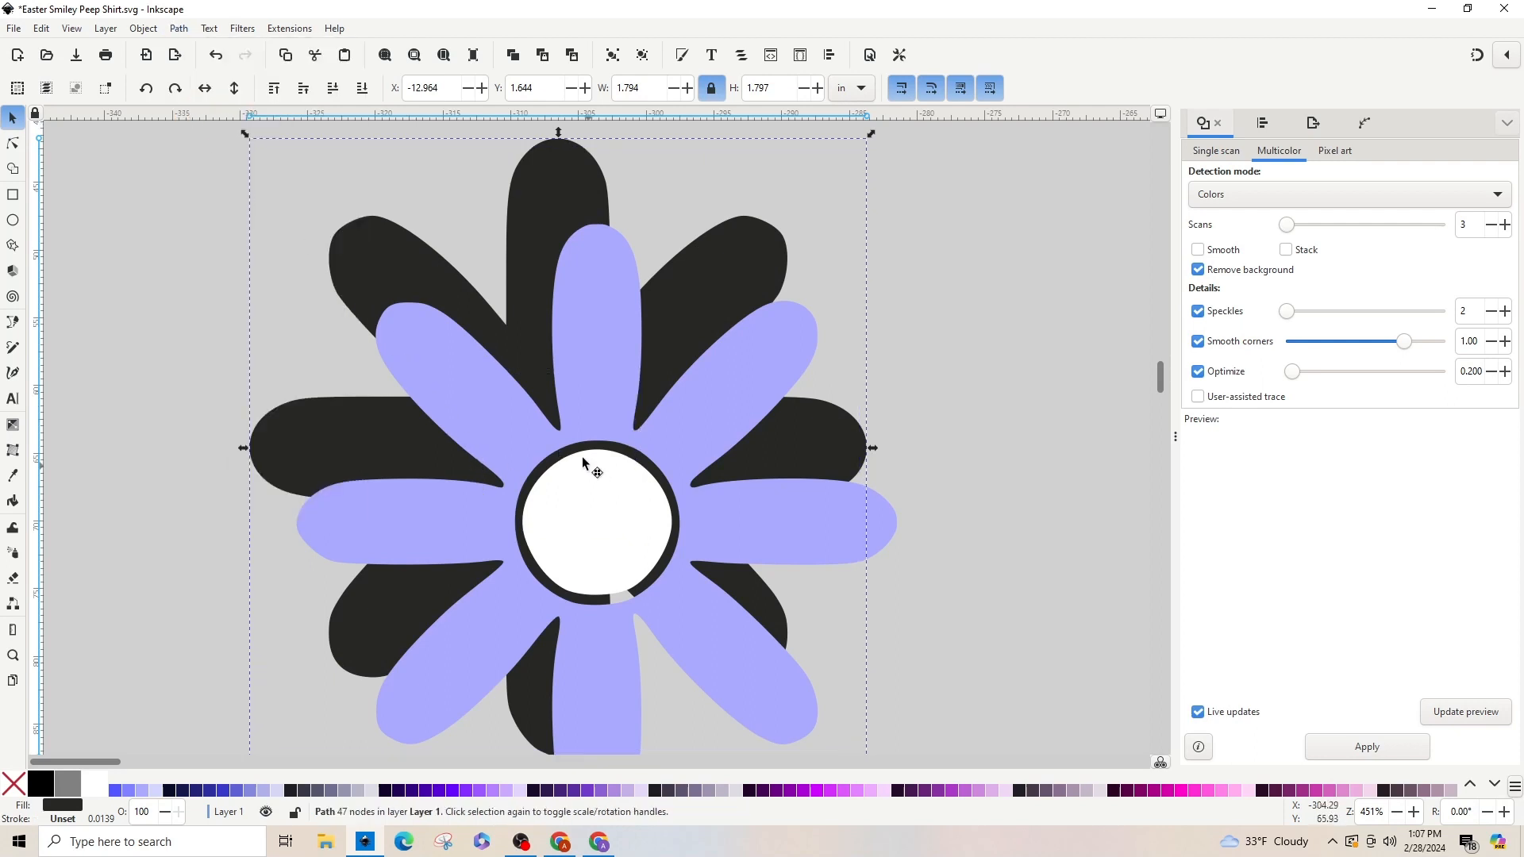
# Step: Move the violet petals and then the white center onto the dark silhouette, leaving a slight shadow edge
pyautogui.moveTo(588, 469); pyautogui.dragTo(777, 539)
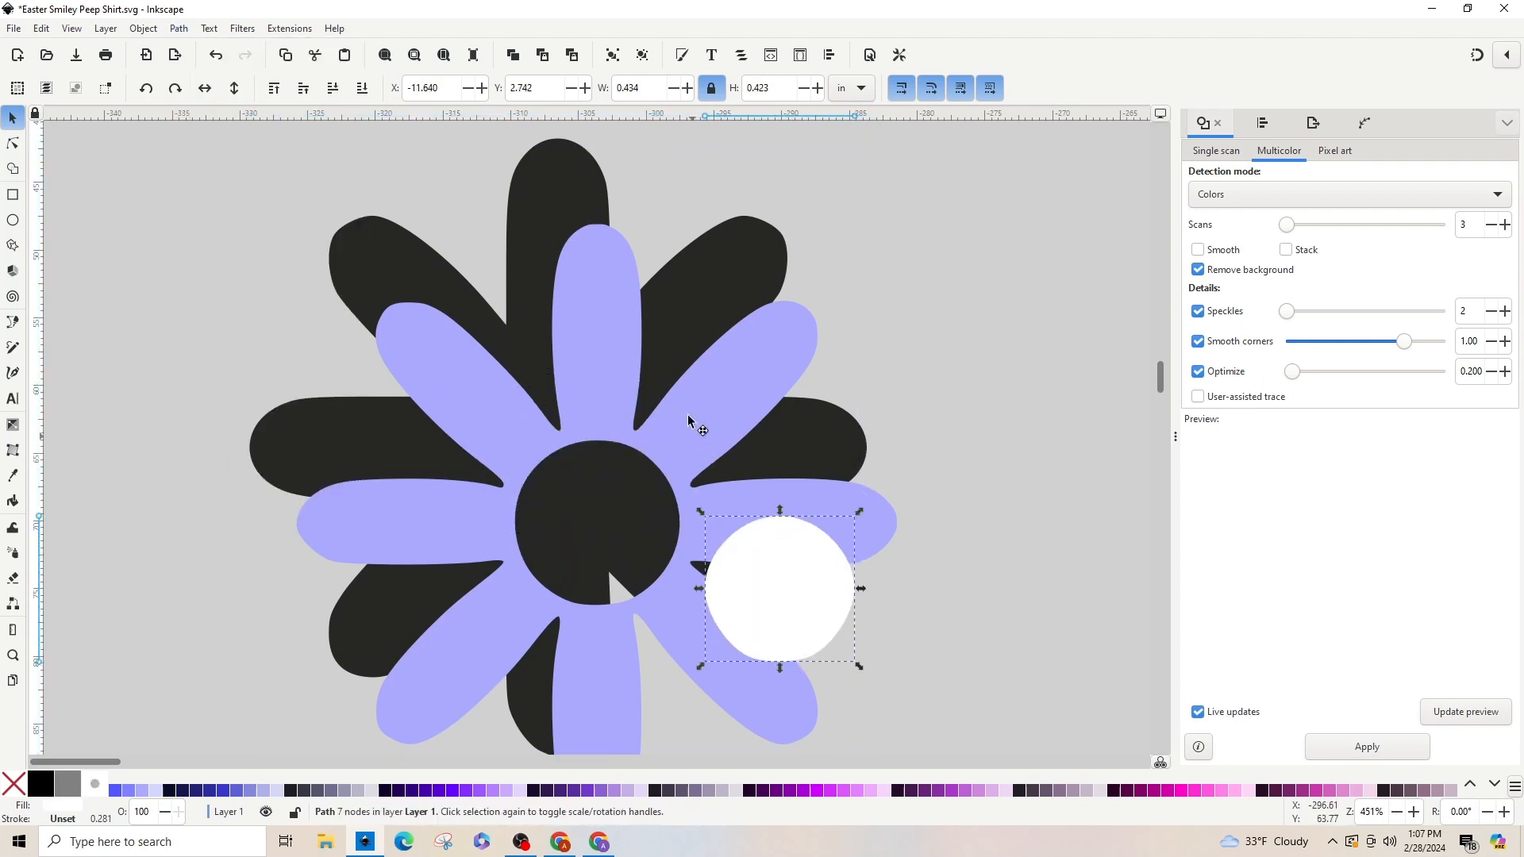
pyautogui.moveTo(694, 422); pyautogui.dragTo(646, 351)
pyautogui.moveTo(792, 623); pyautogui.dragTo(558, 488)
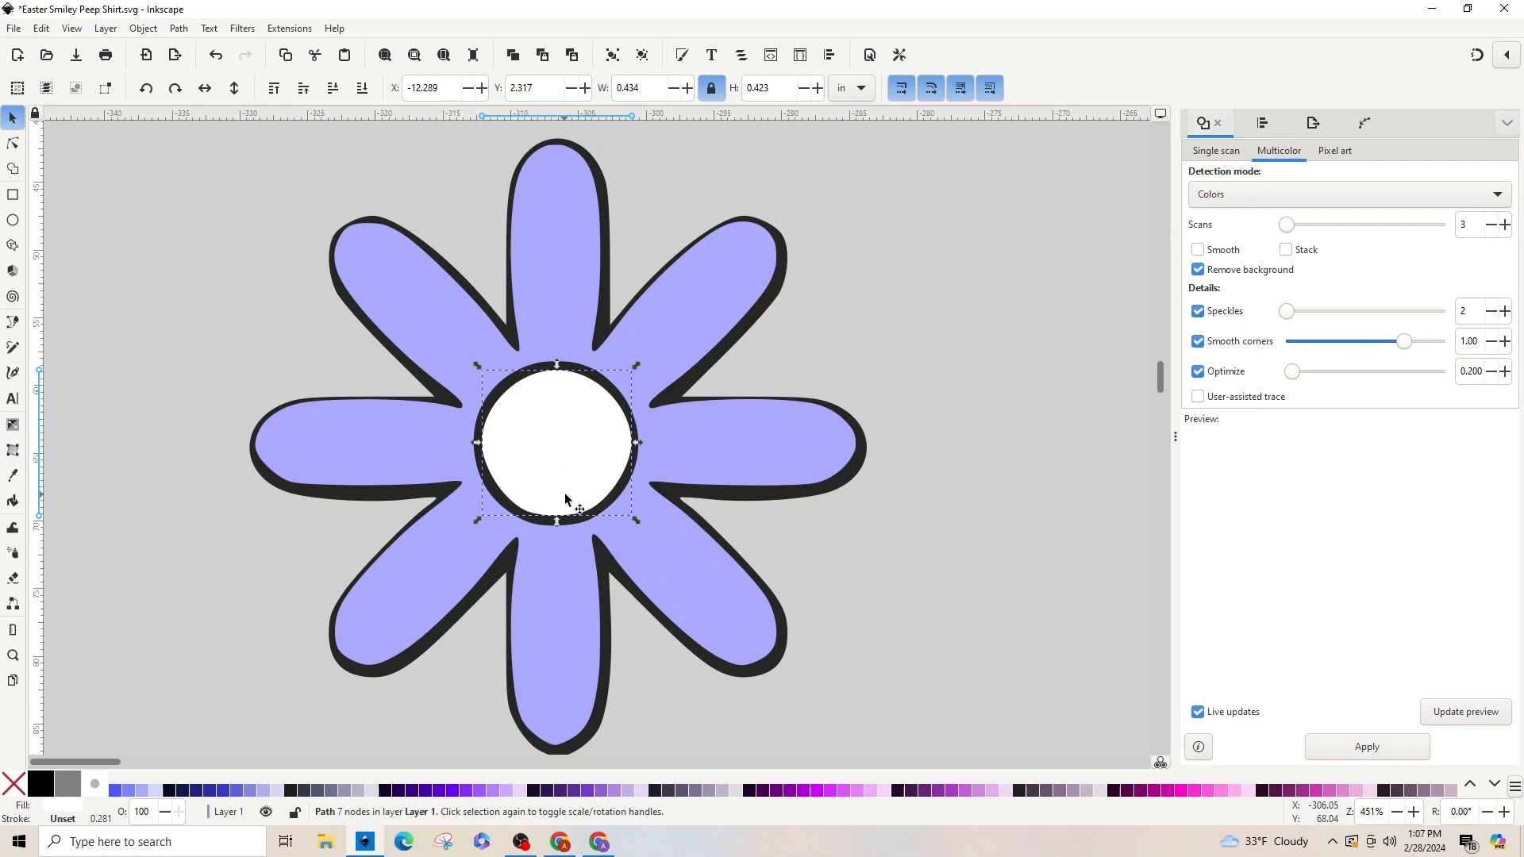
# Step: Group the three daisy parts and place the daisy between OH and FOR, scaled down to about 0.61 in wide
pyautogui.press('-')
pyautogui.press('-')
pyautogui.press('-')
pyautogui.press('-')
pyautogui.moveTo(471, 328); pyautogui.dragTo(752, 554)
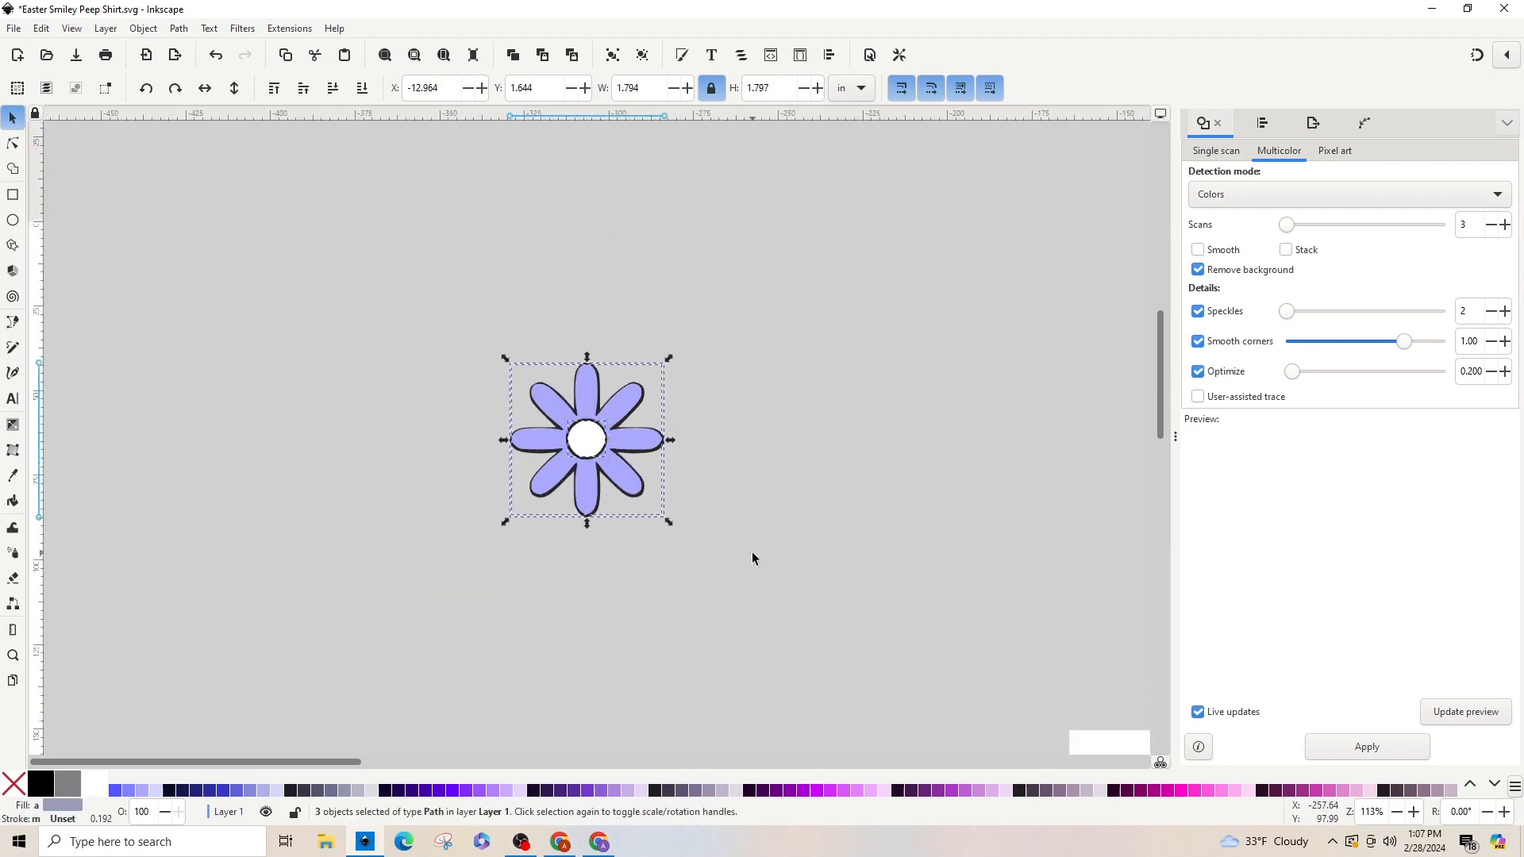
pyautogui.hotkey('ctrl', 'g')
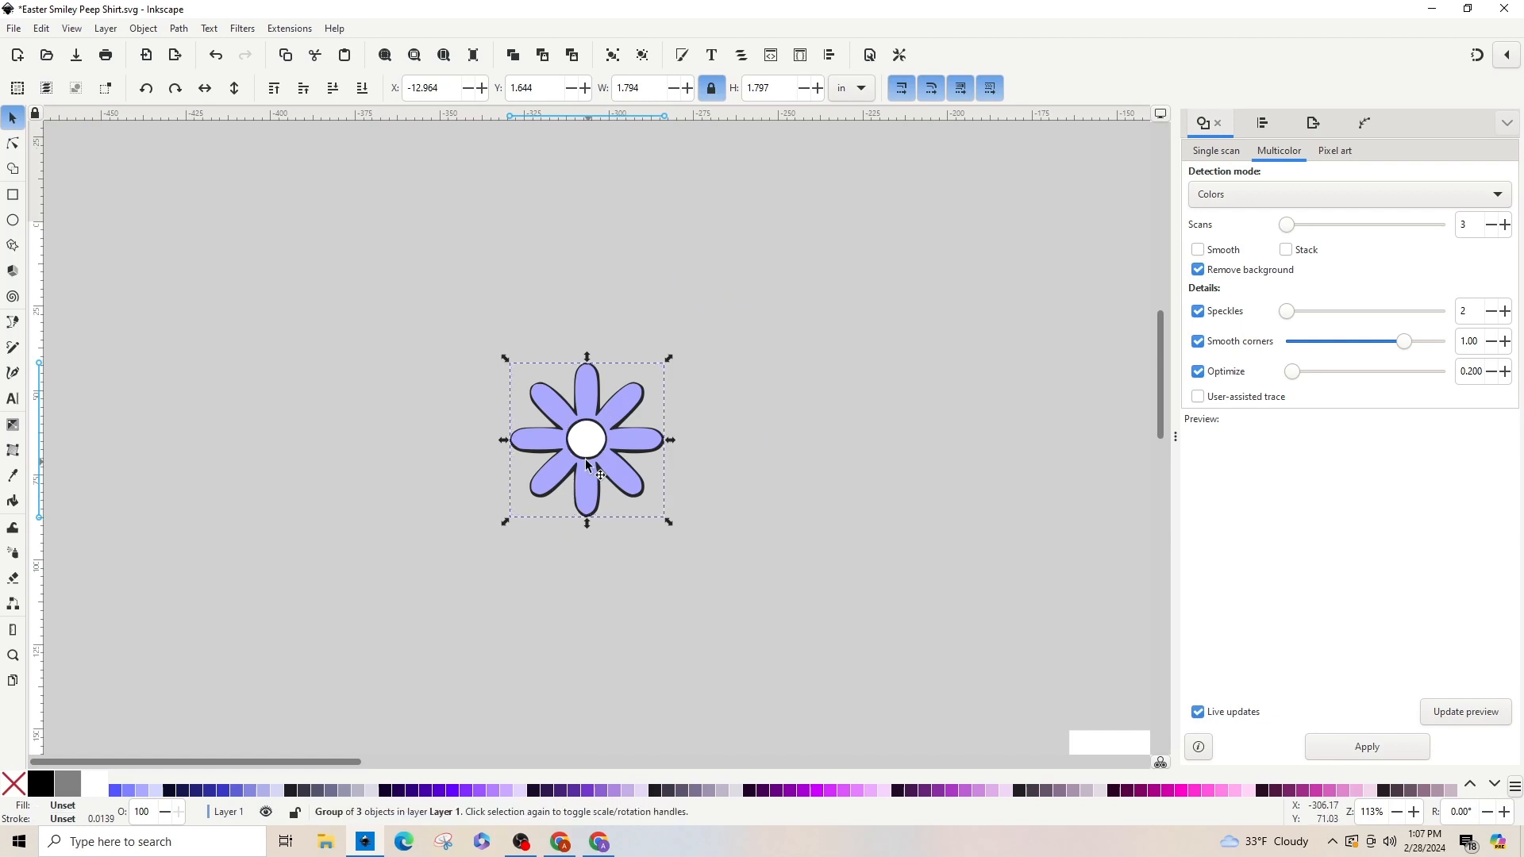
pyautogui.moveTo(585, 459)
pyautogui.mouseDown()
pyautogui.moveTo(840, 591)
pyautogui.moveTo(797, 599)
pyautogui.moveTo(755, 581)
pyautogui.moveTo(692, 487)
pyautogui.moveTo(1050, 560)
pyautogui.moveTo(997, 498)
pyautogui.moveTo(971, 498)
pyautogui.moveTo(968, 458)
pyautogui.mouseUp()
pyautogui.scroll(-4, 796, 599)
# Step: Trace the yellow star image in multicolor Colors mode with 2 scans and move the traced star clear of it
pyautogui.click(740, 536)
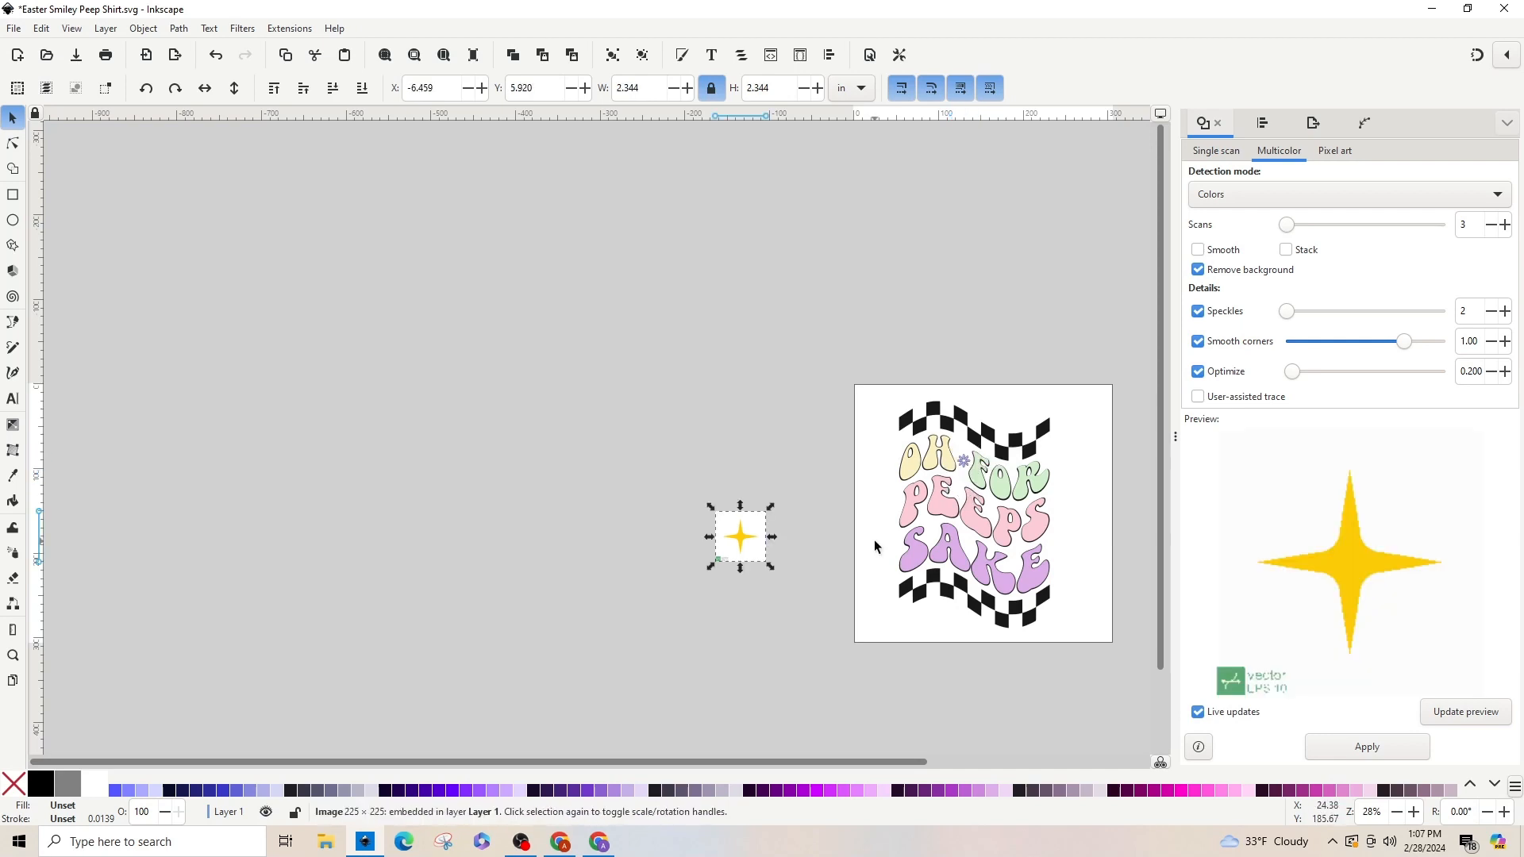
pyautogui.click(1490, 224)
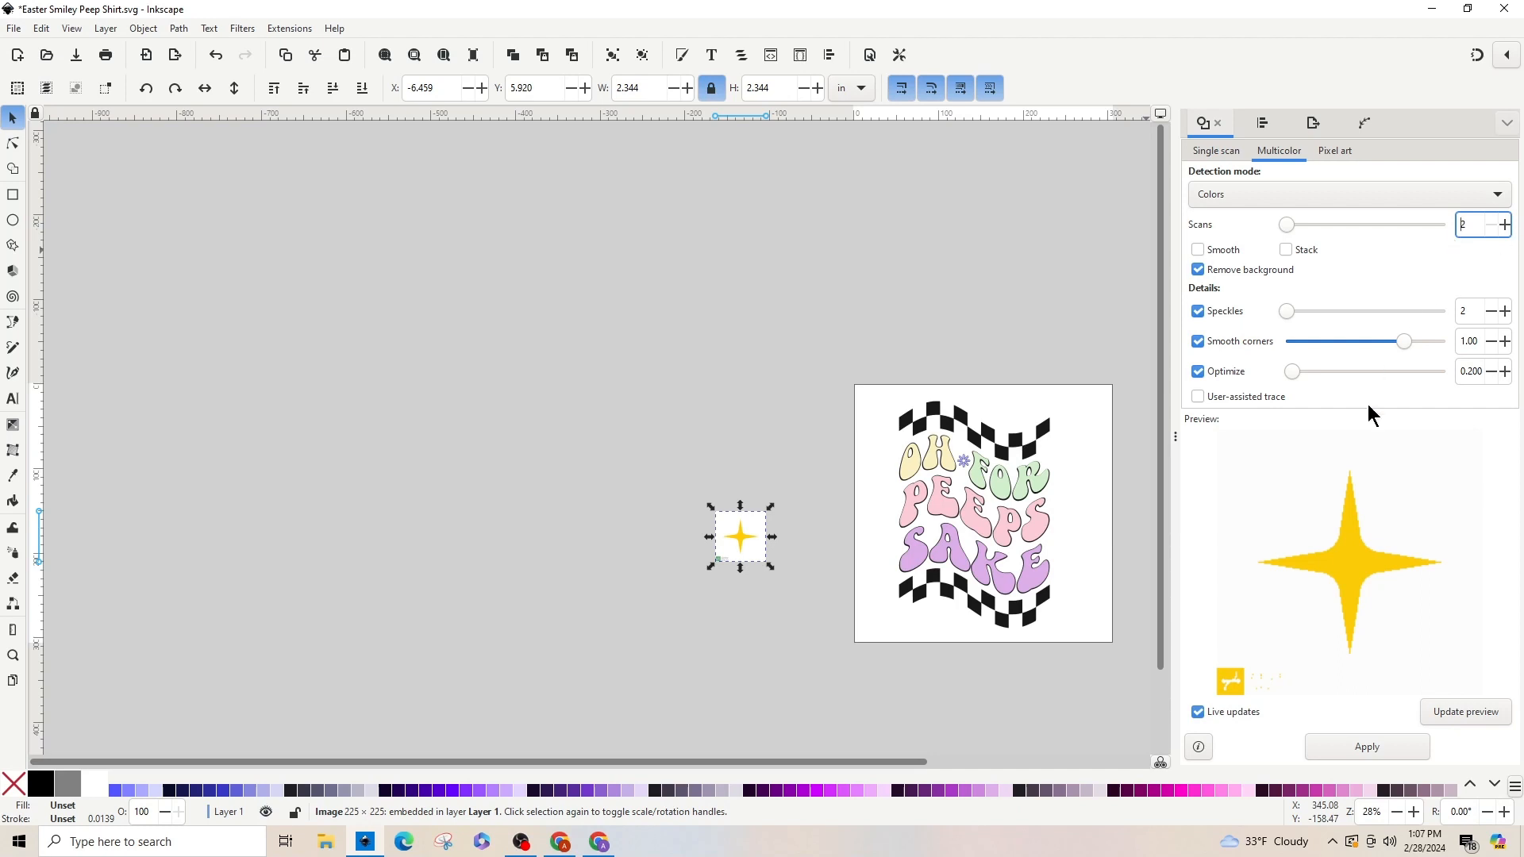
pyautogui.click(1371, 750)
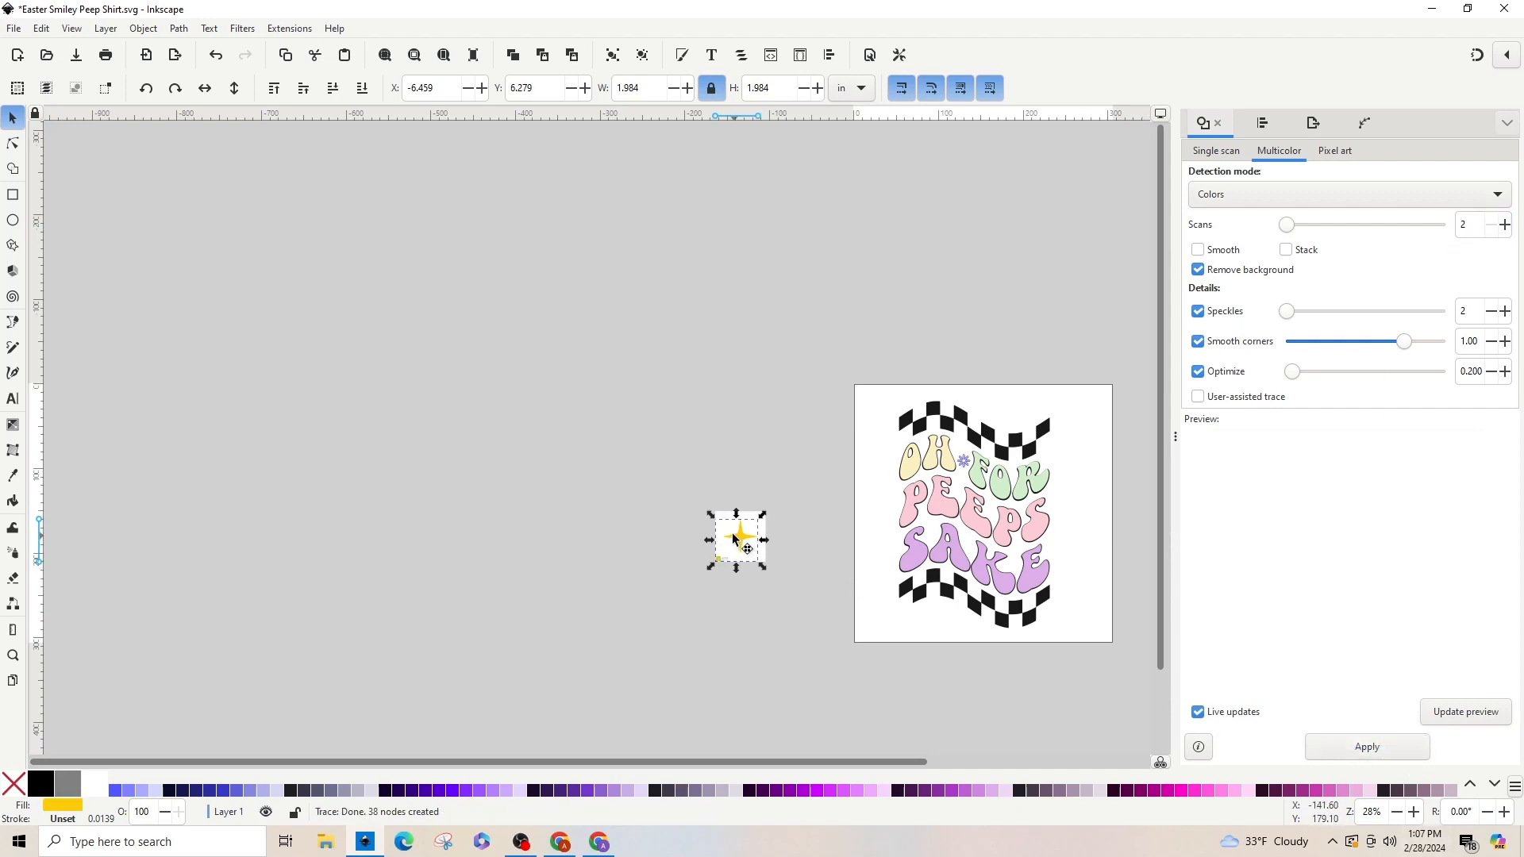
pyautogui.moveTo(737, 540); pyautogui.dragTo(621, 459)
# Step: Delete the leftover logo square's nodes from the traced star path and deselect the star
pyautogui.press('3')
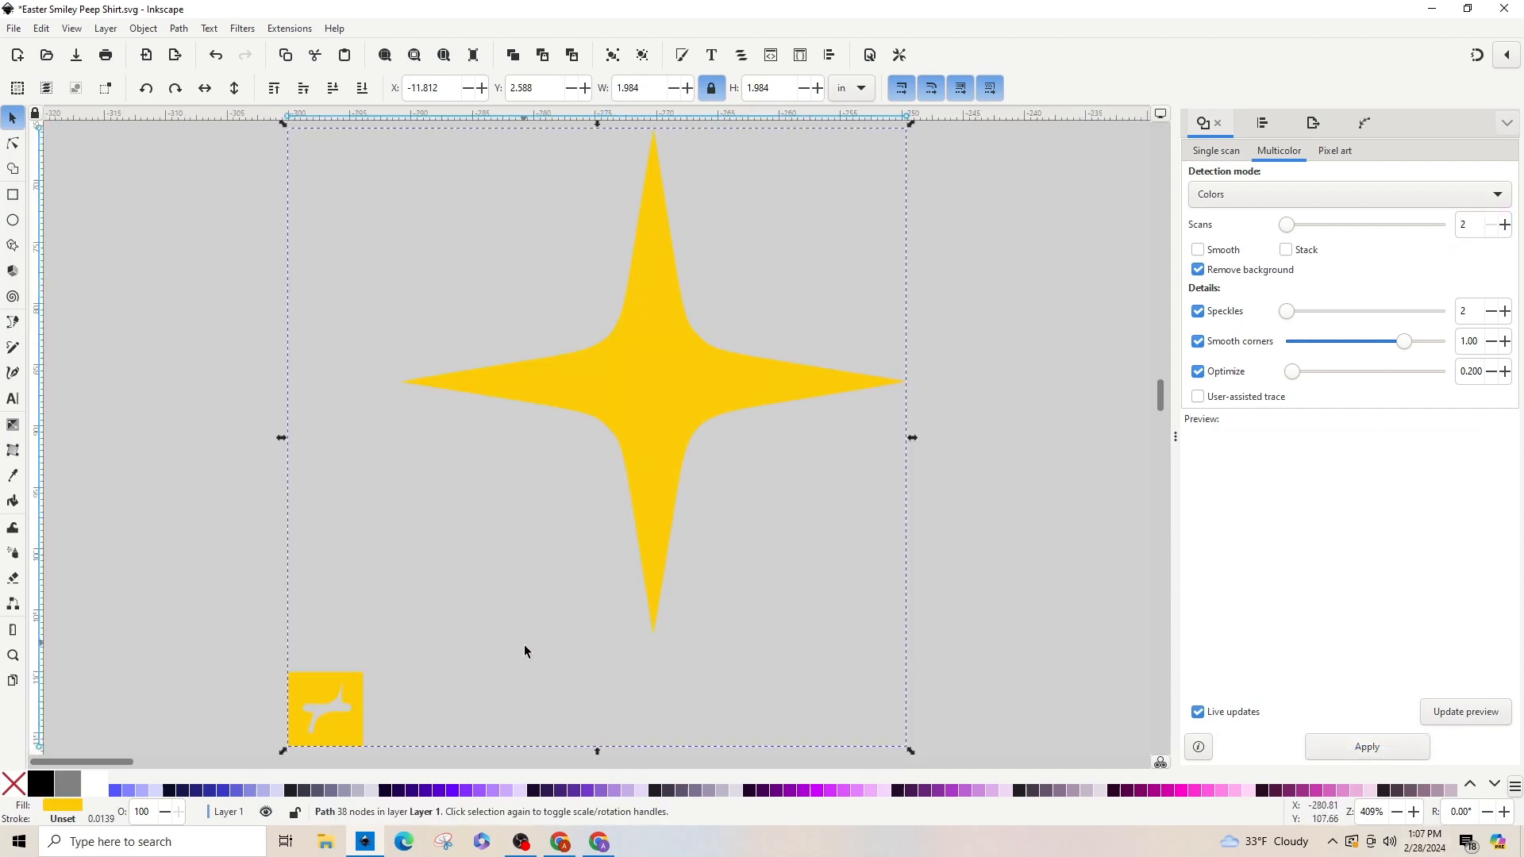
pyautogui.click(13, 144)
pyautogui.moveTo(262, 640); pyautogui.dragTo(511, 719)
pyautogui.press('Delete')
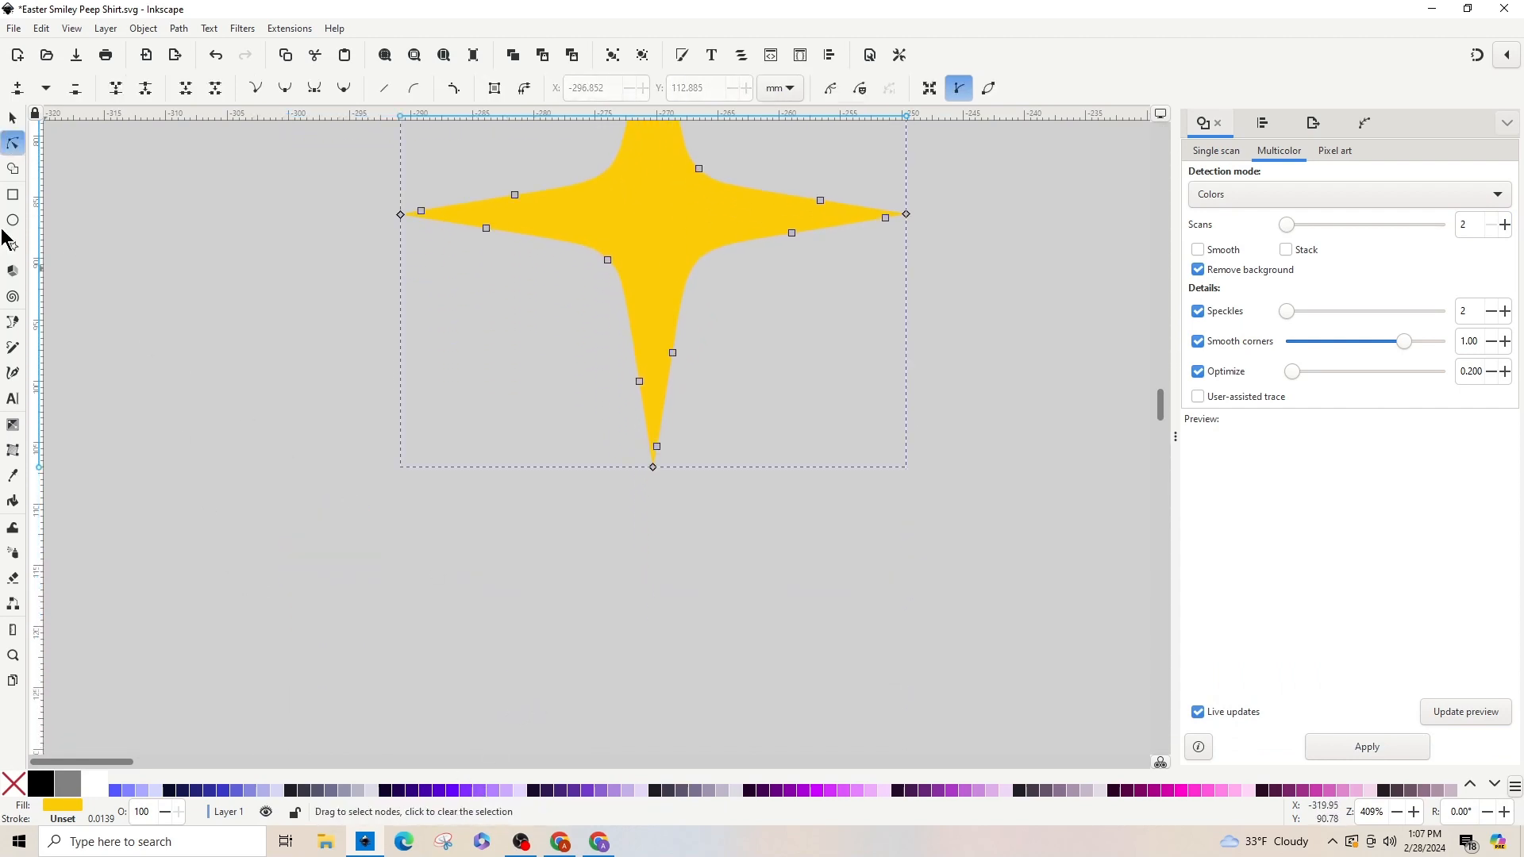
pyautogui.click(13, 118)
pyautogui.click(745, 260)
# Step: Delete the original star source image
pyautogui.scroll(-4, 737, 355)
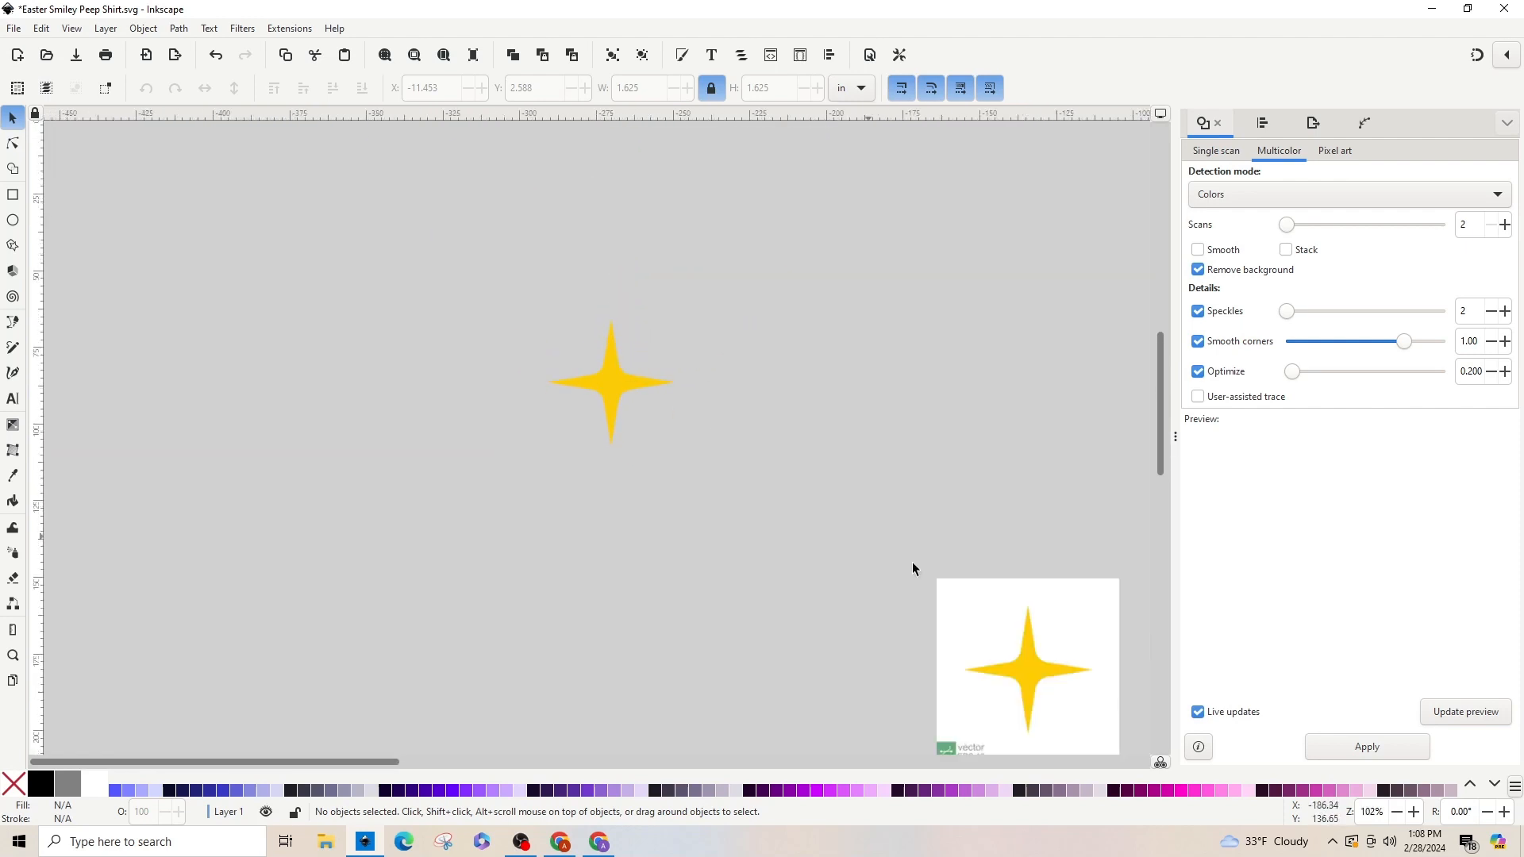
pyautogui.click(1070, 677)
pyautogui.press('Delete')
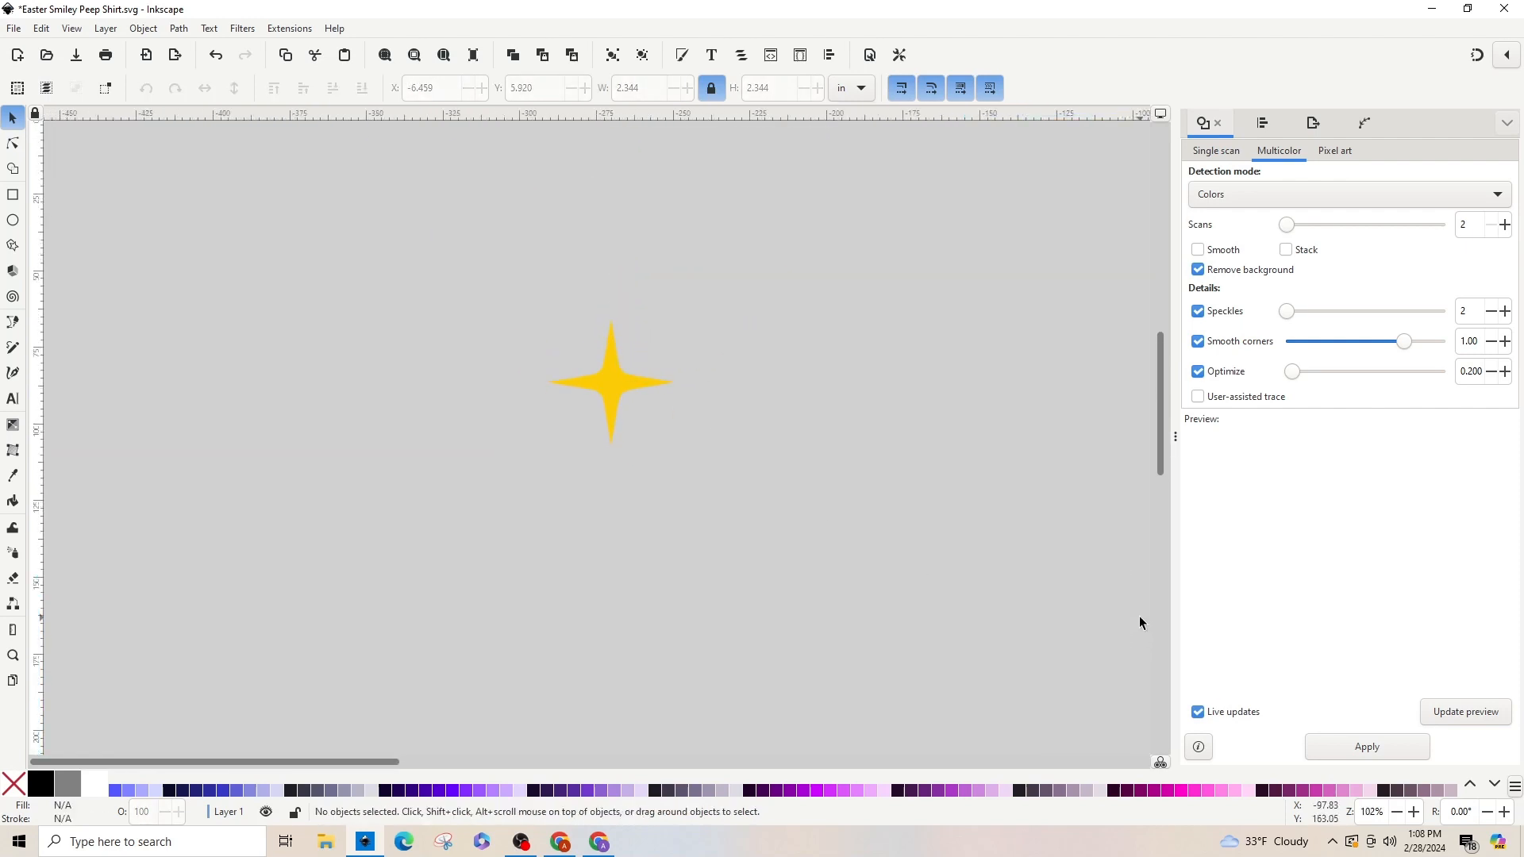
# Step: Fill the traced star with black and move it onto the design beside the daisy between OH and FOR
pyautogui.moveTo(620, 388); pyautogui.dragTo(862, 486)
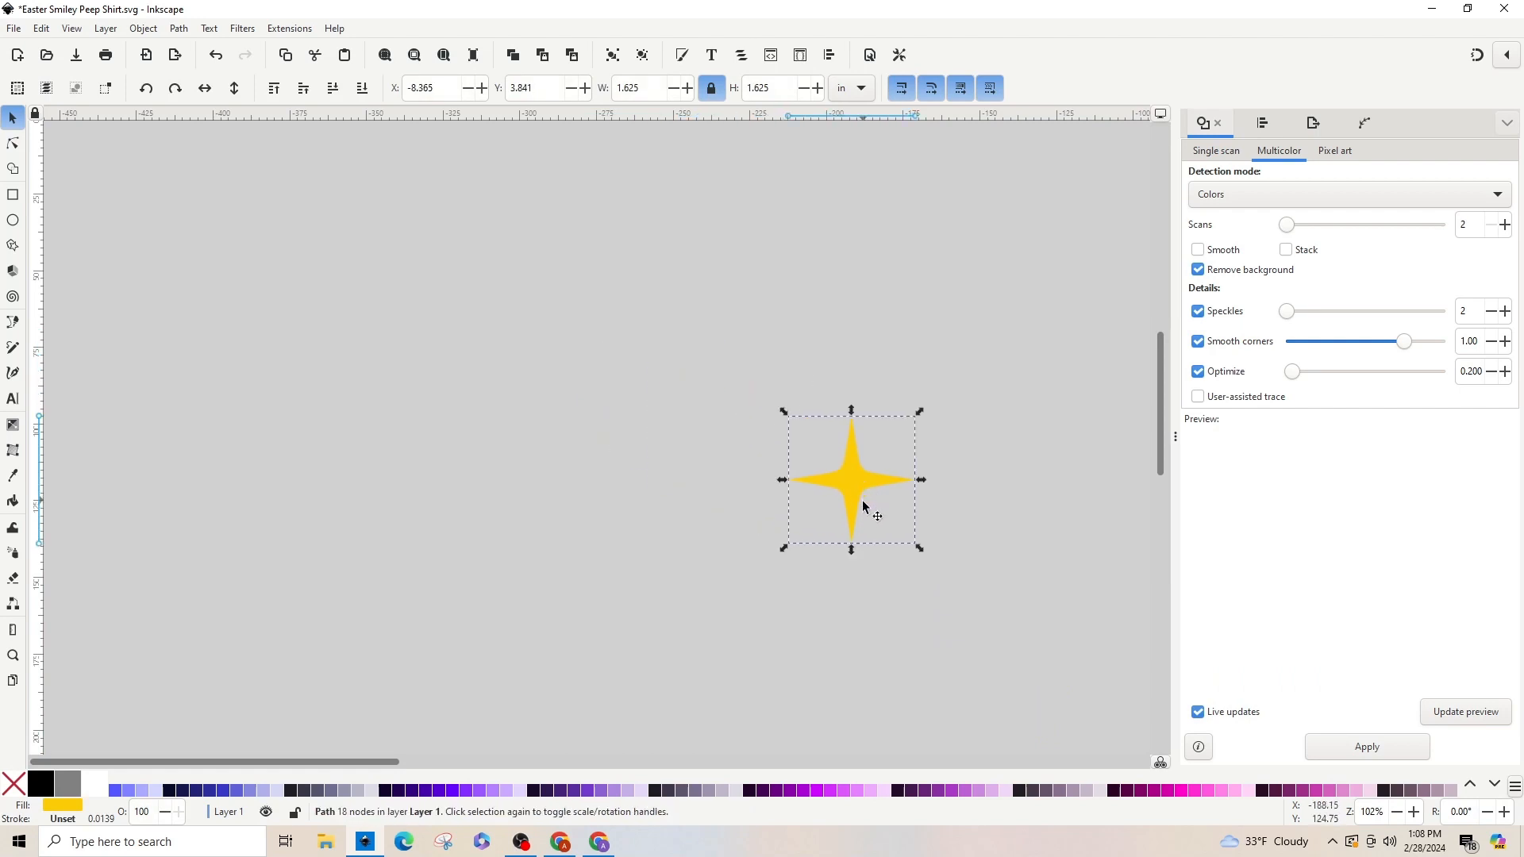
pyautogui.press('-')
pyautogui.press('-')
pyautogui.press('-')
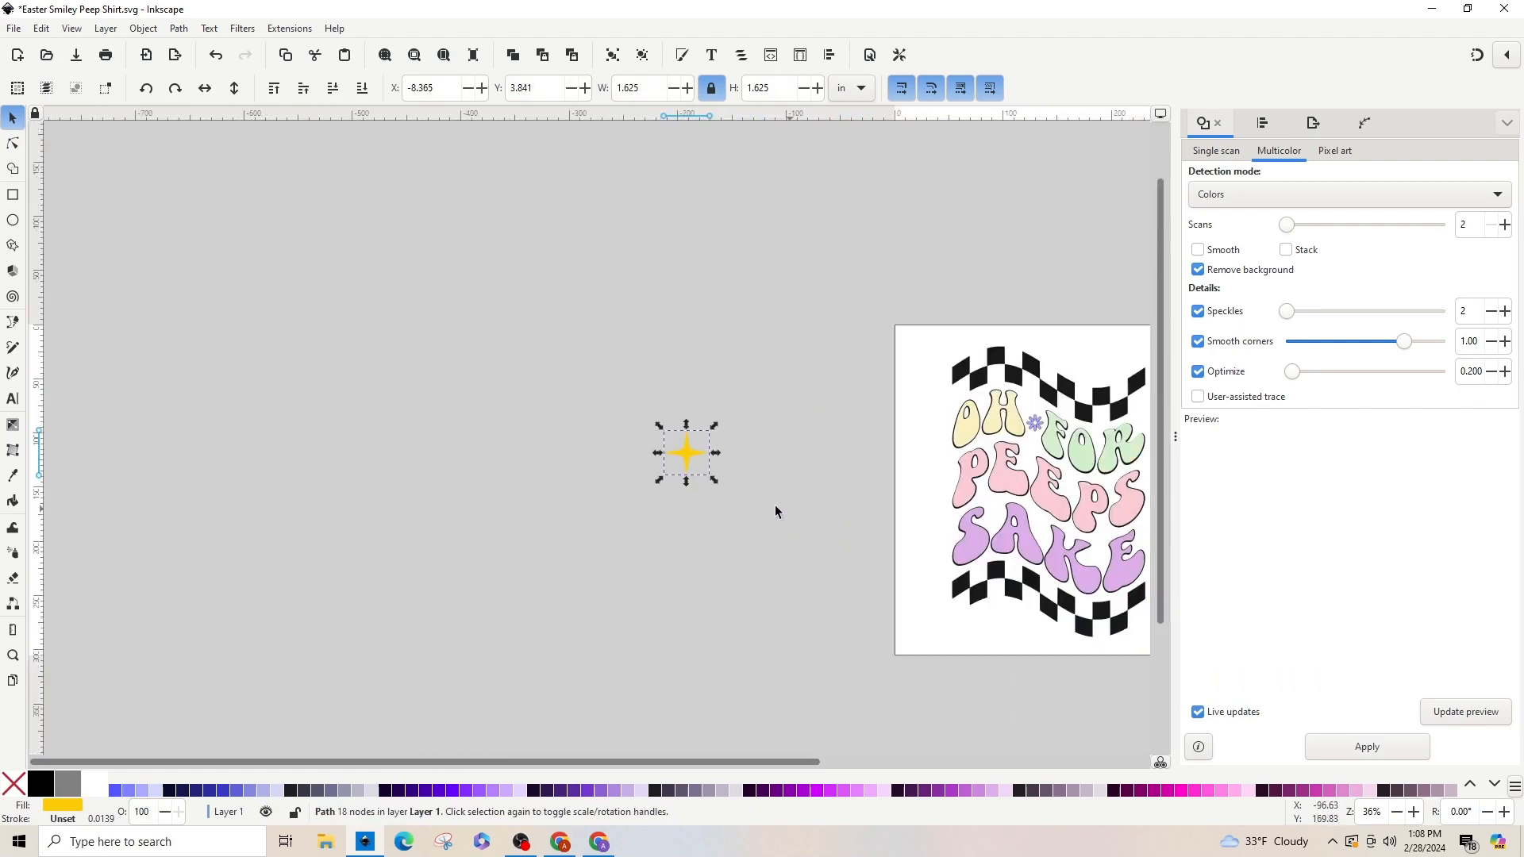
pyautogui.moveTo(685, 456); pyautogui.dragTo(829, 488)
pyautogui.click(42, 786)
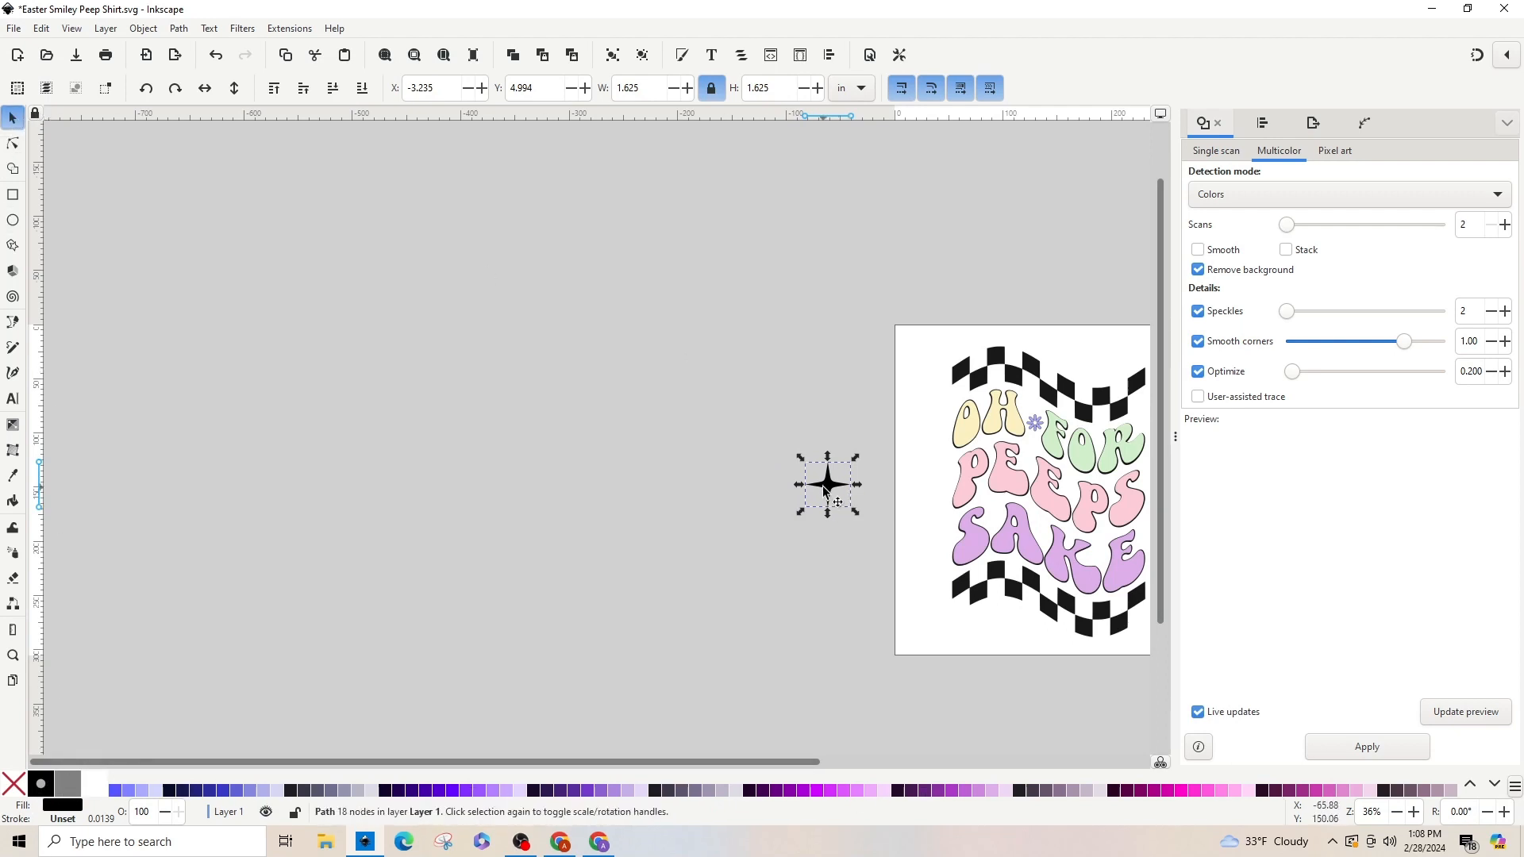
pyautogui.moveTo(828, 485); pyautogui.dragTo(1033, 417)
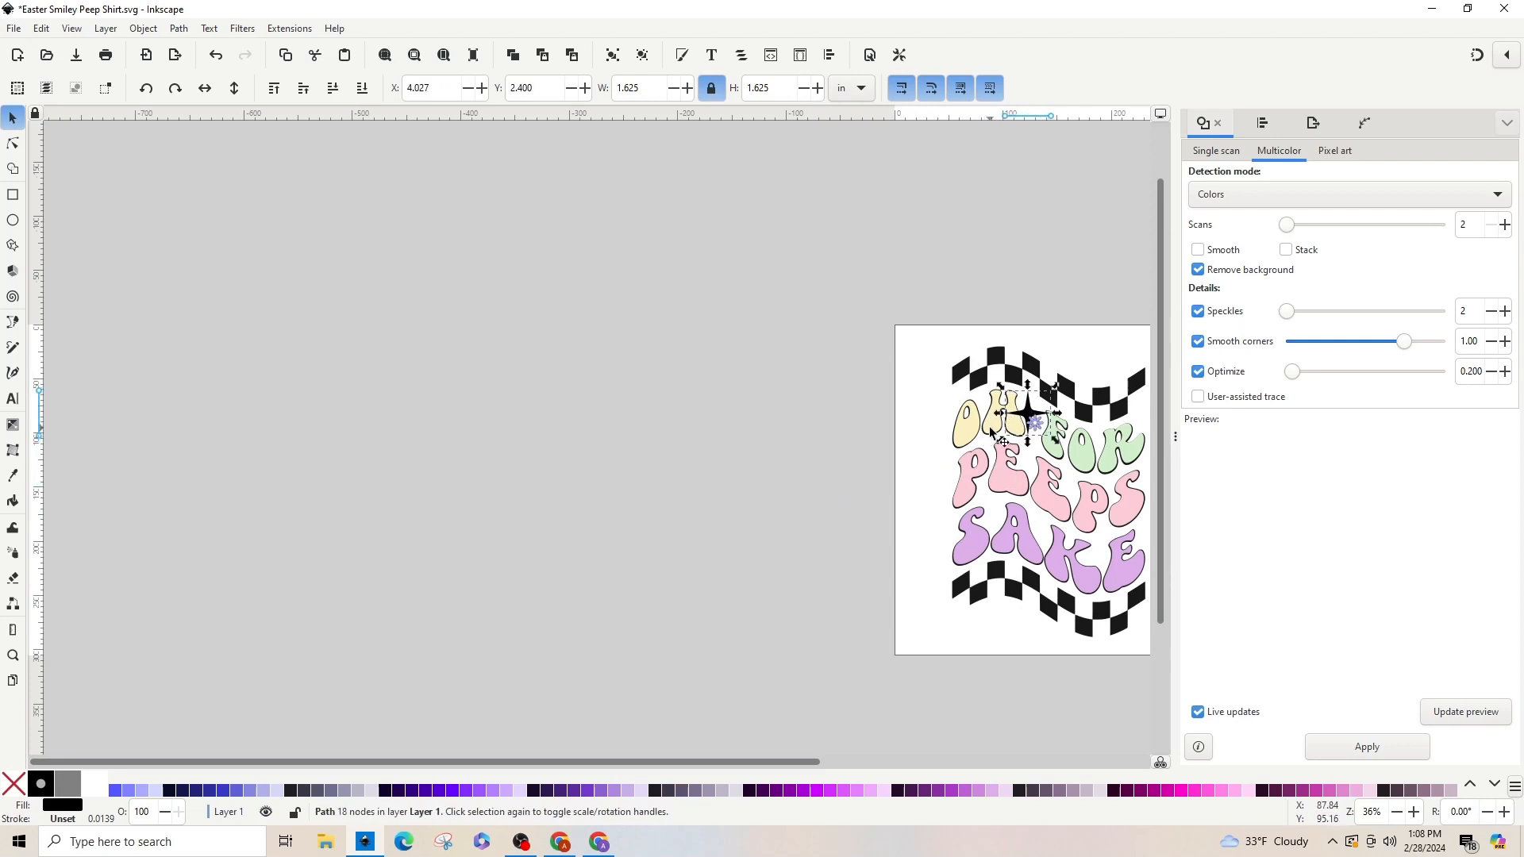
# Step: Scale the star to about 0.33 in wide above the daisy, and shrink the daisy to about 0.42 in wide
pyautogui.press('3')
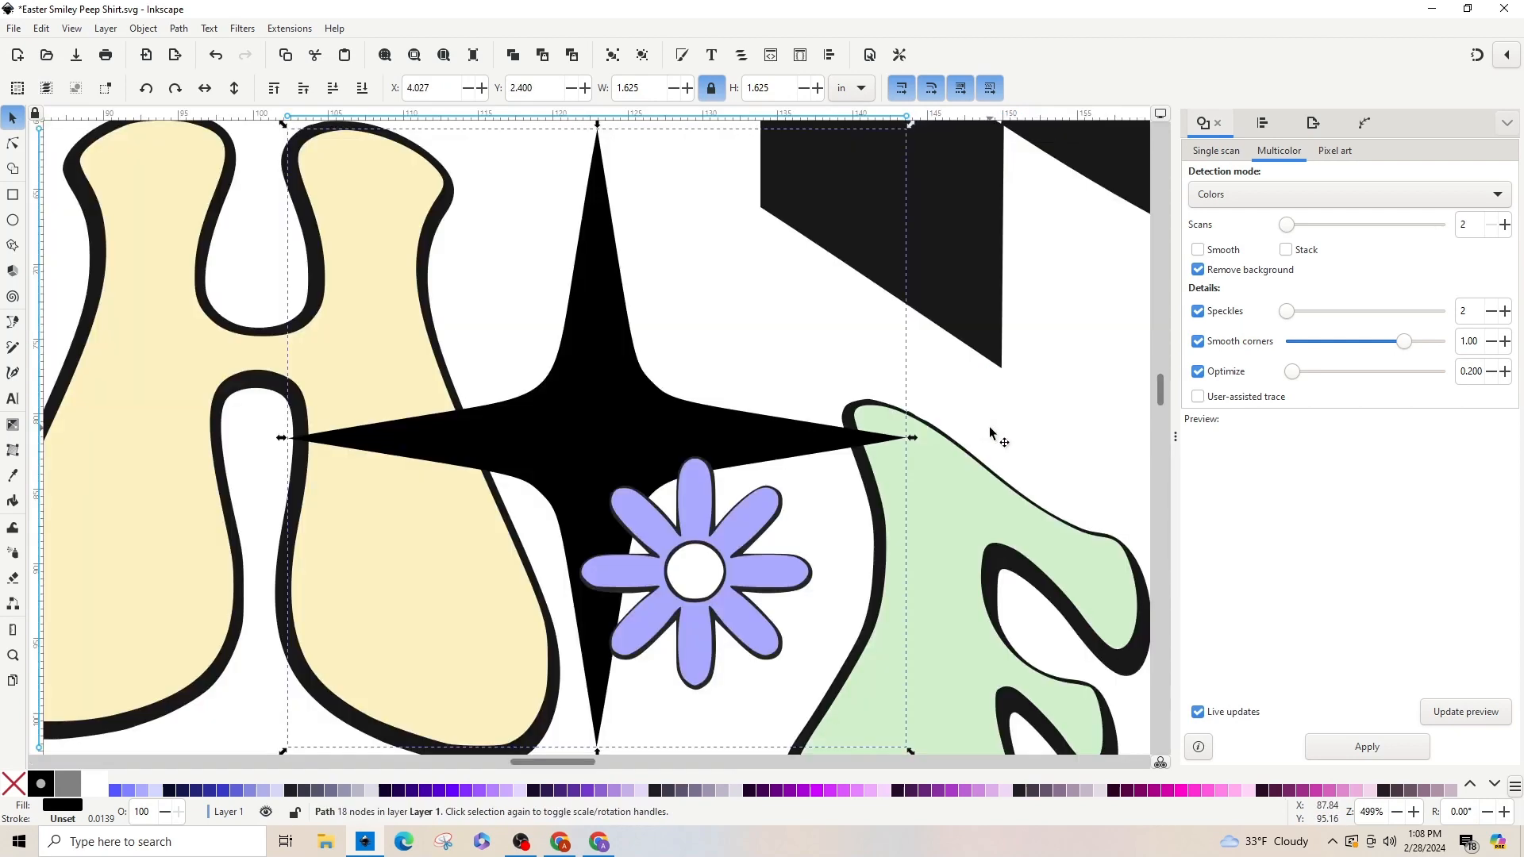
pyautogui.press('-')
pyautogui.press('-')
pyautogui.press('-')
pyautogui.press('-')
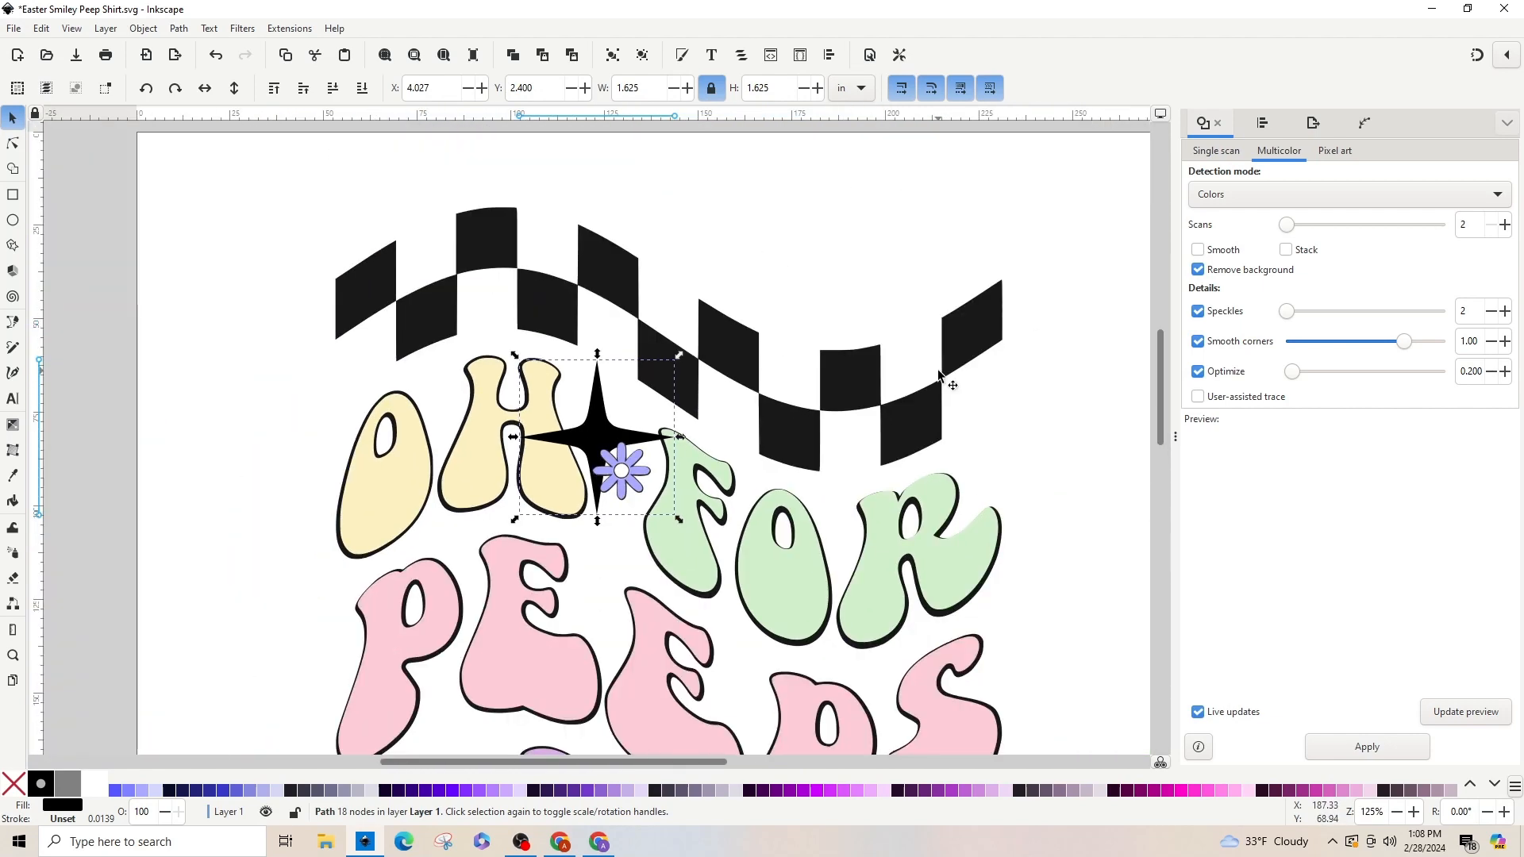
pyautogui.press('-')
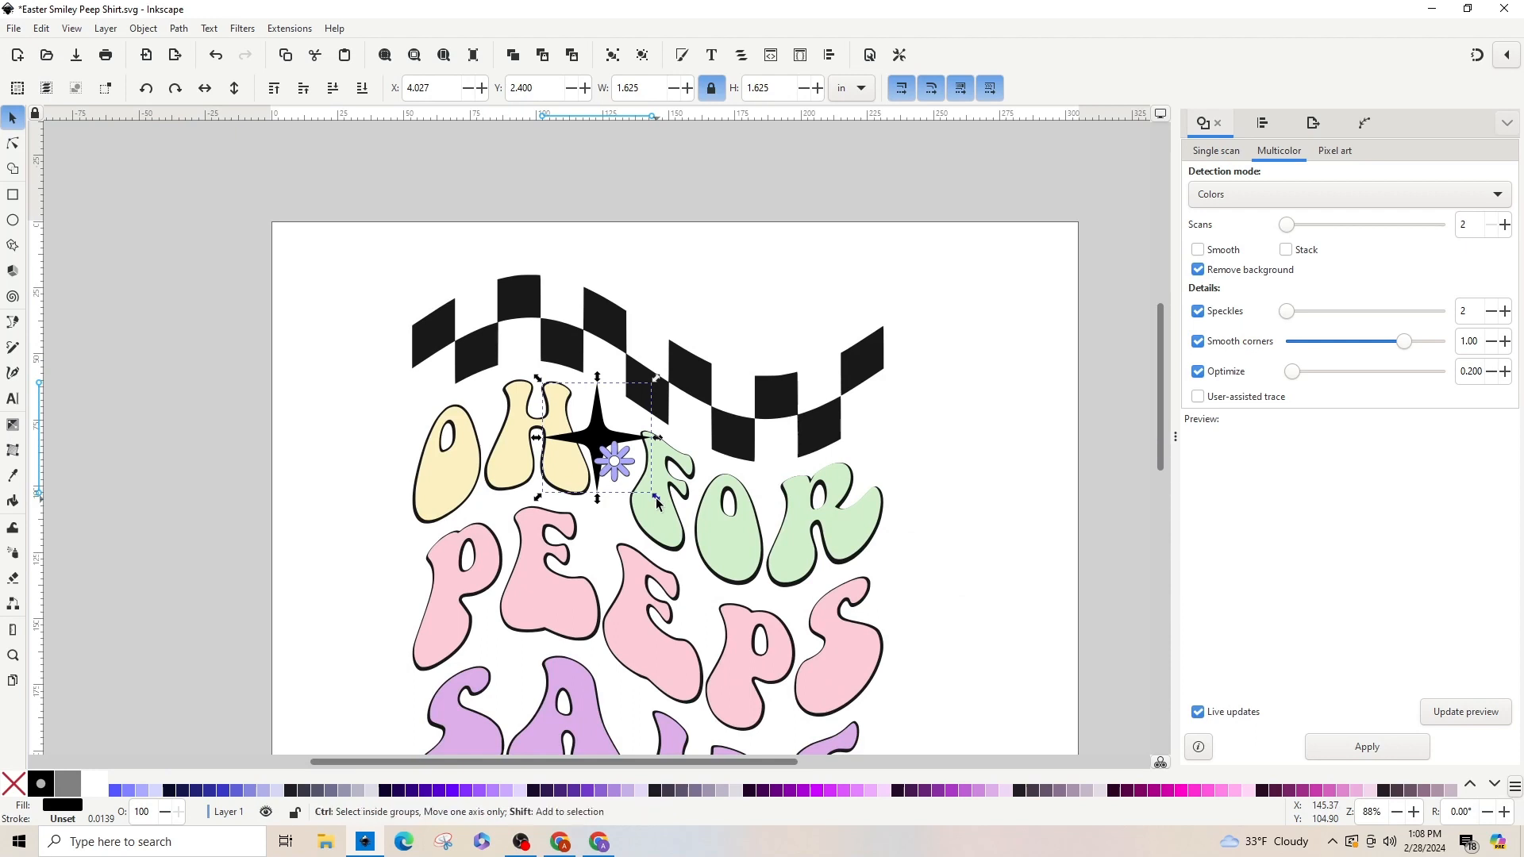
pyautogui.moveTo(657, 500); pyautogui.dragTo(627, 423)
pyautogui.click(620, 464)
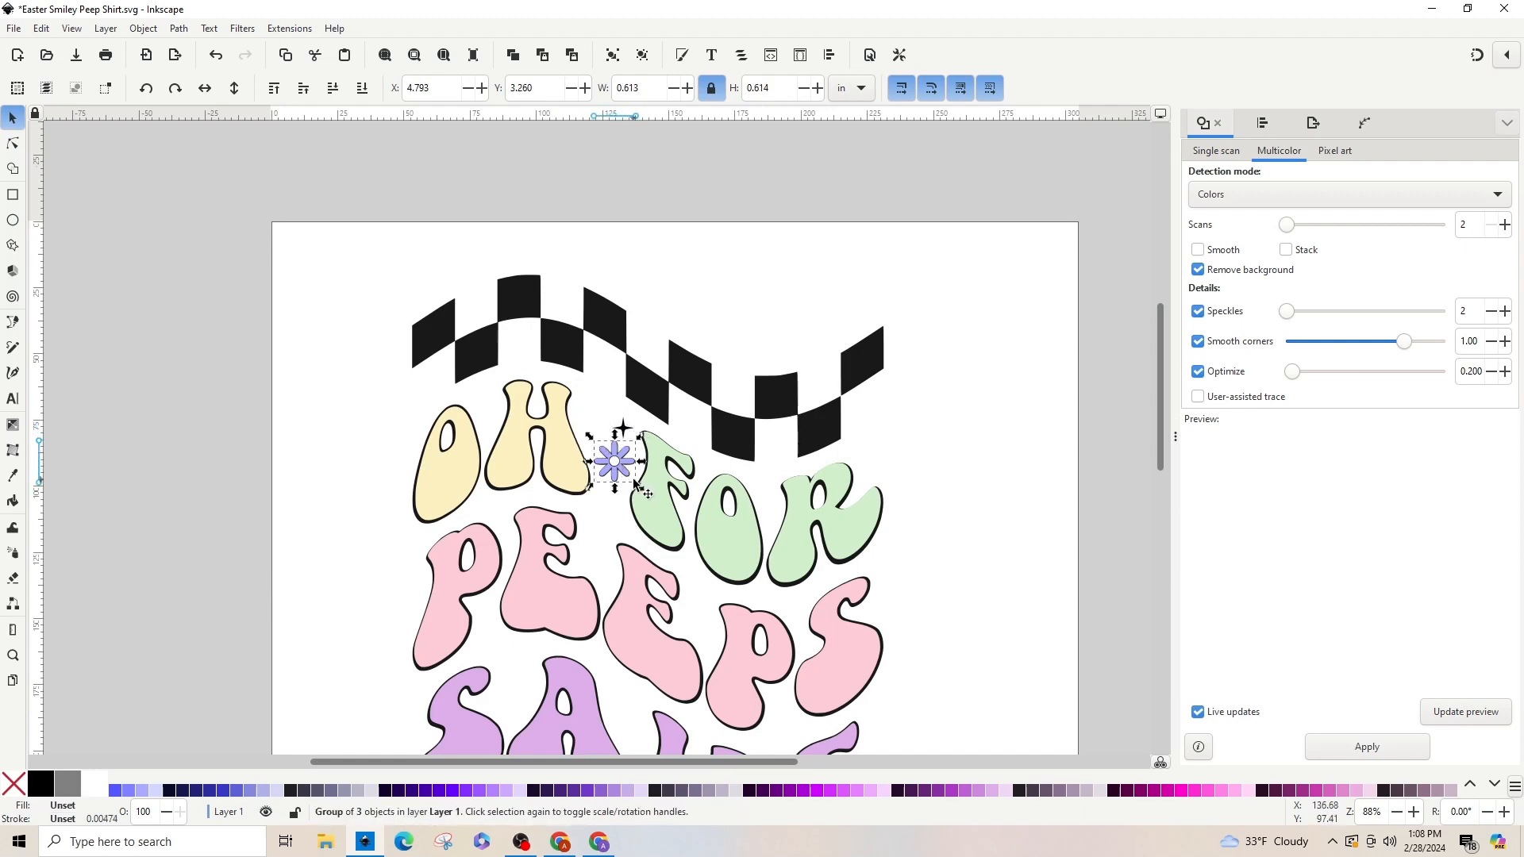
pyautogui.moveTo(639, 487); pyautogui.dragTo(607, 458)
# Step: Place daisy copies below the gap between the last P and S of PEEPS and between the S and A of SAKE
pyautogui.scroll(-5, 734, 512)
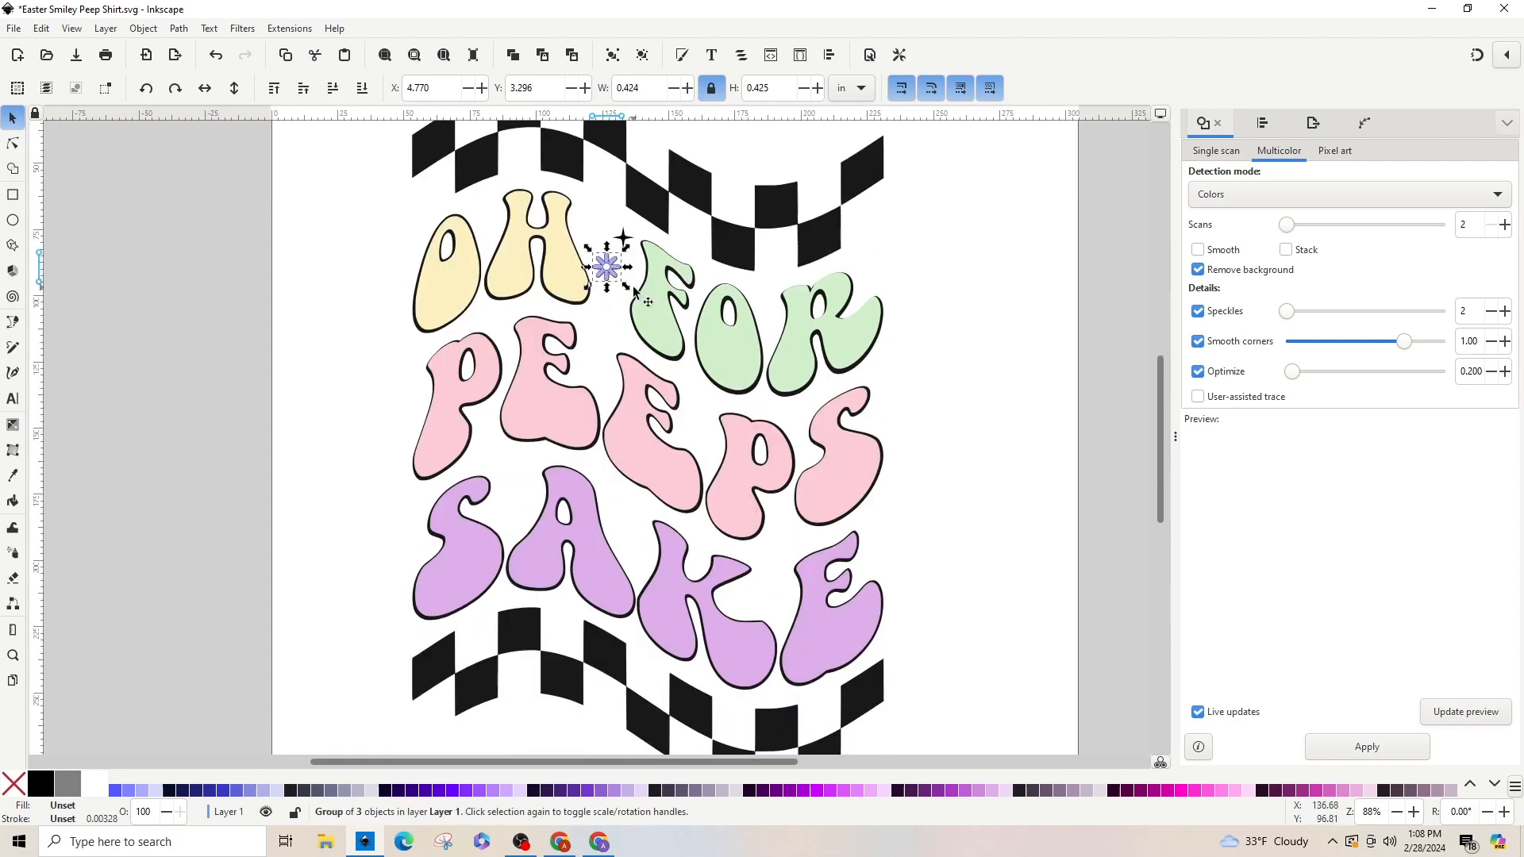
pyautogui.moveTo(616, 278); pyautogui.dragTo(784, 530)
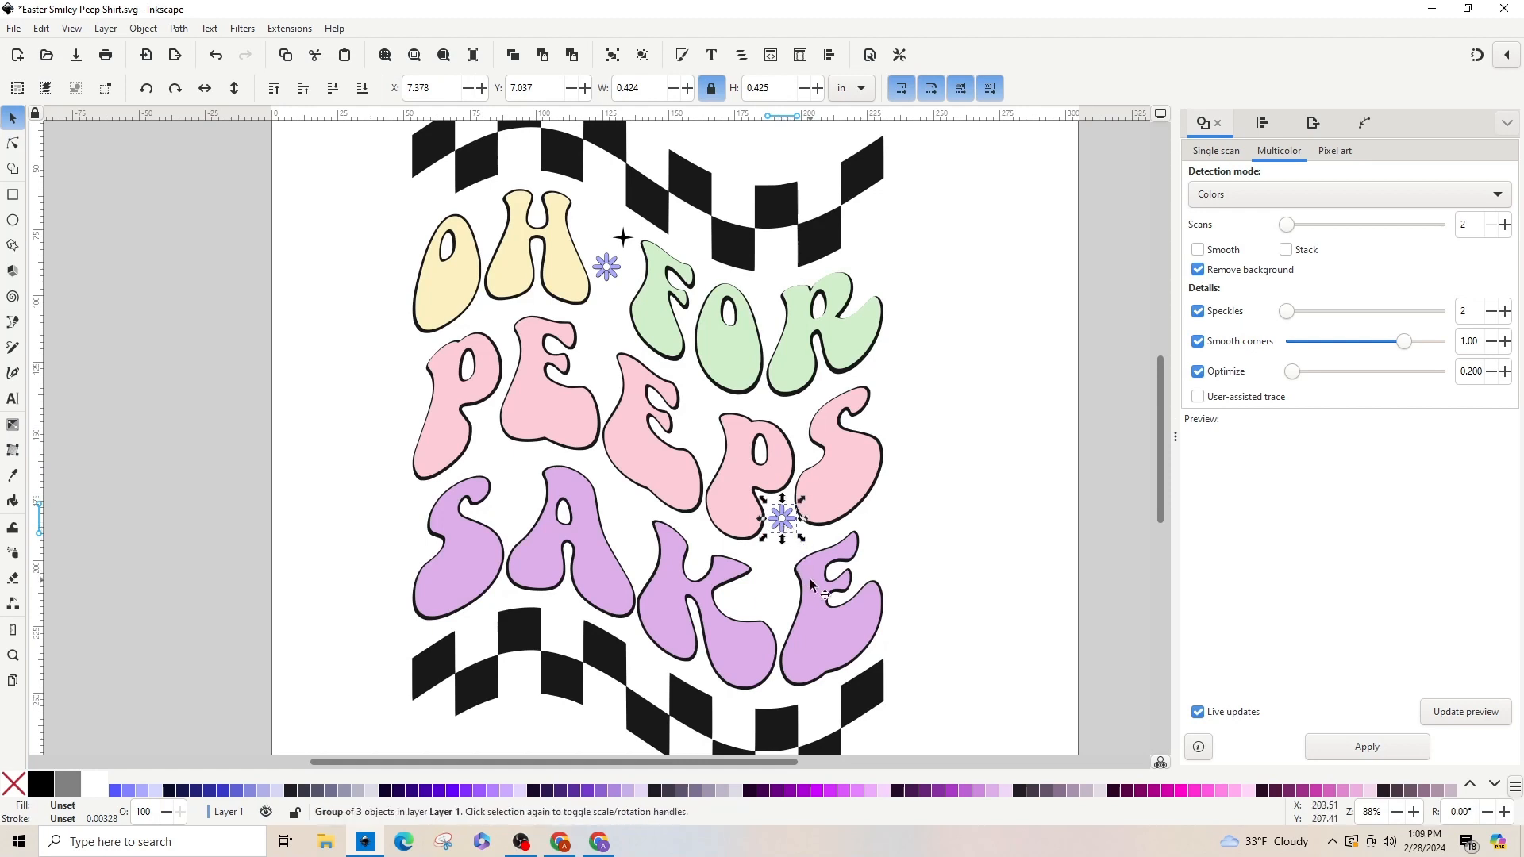
pyautogui.hotkey('ctrl', 'd')
pyautogui.moveTo(773, 523); pyautogui.dragTo(508, 502)
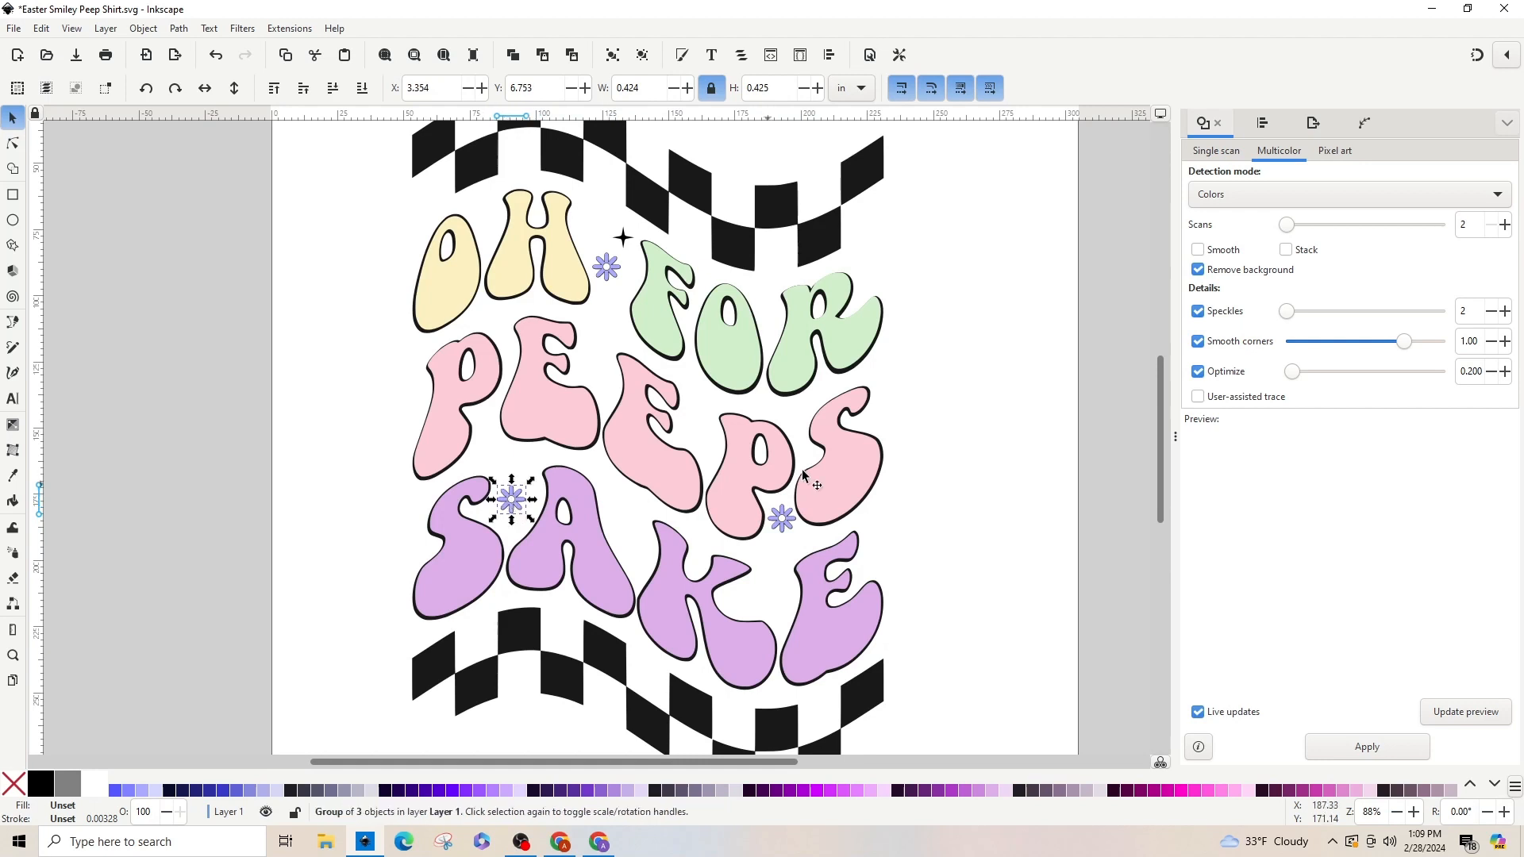
# Step: Duplicate the black star and place the copy between the first P and E of PEEPS
pyautogui.click(621, 243)
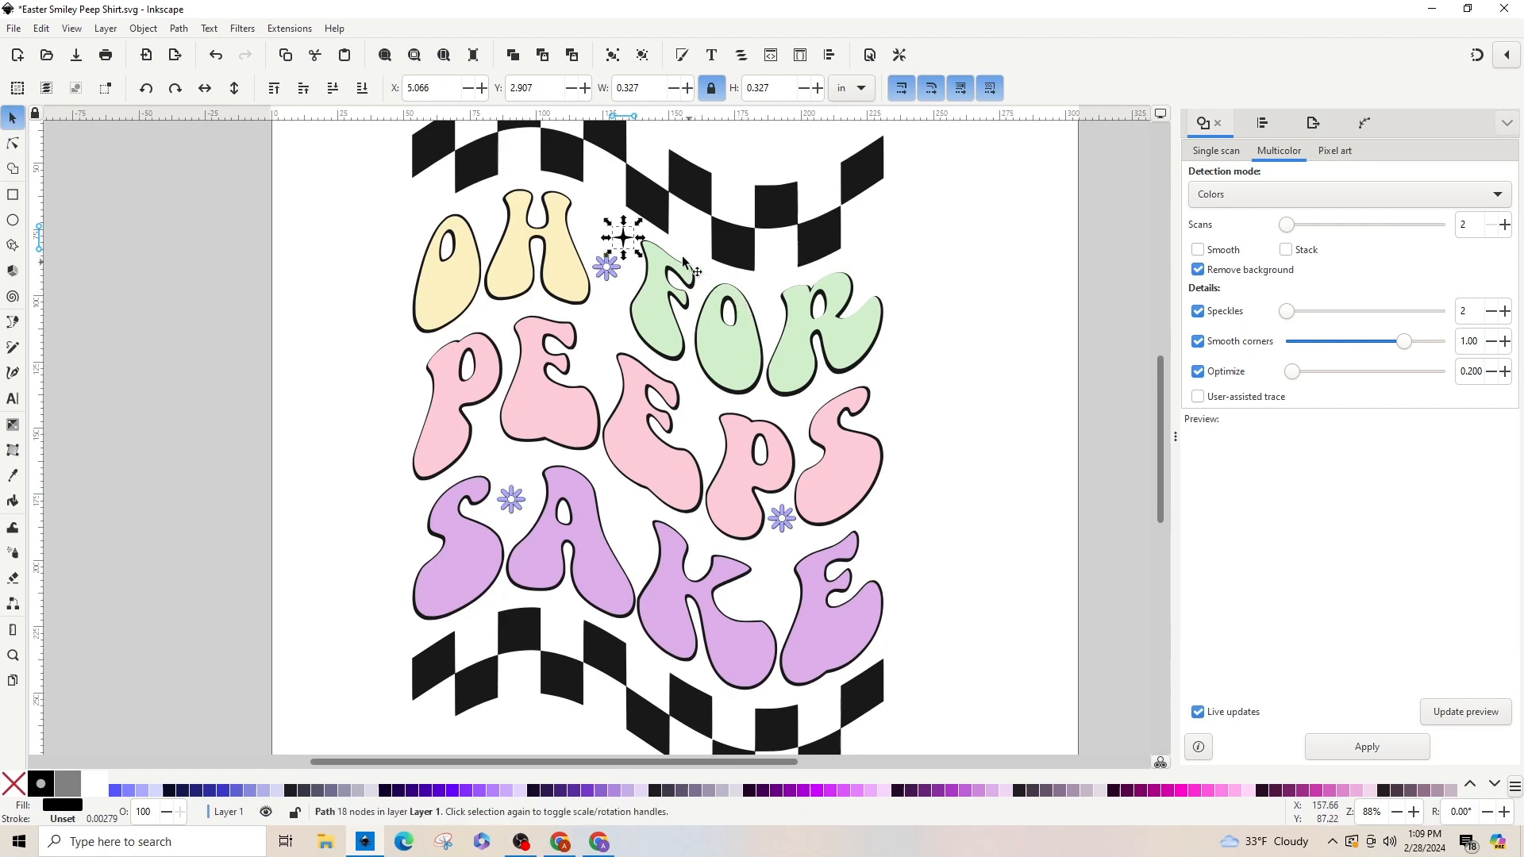
pyautogui.hotkey('ctrl', 'd')
pyautogui.moveTo(625, 236); pyautogui.dragTo(489, 422)
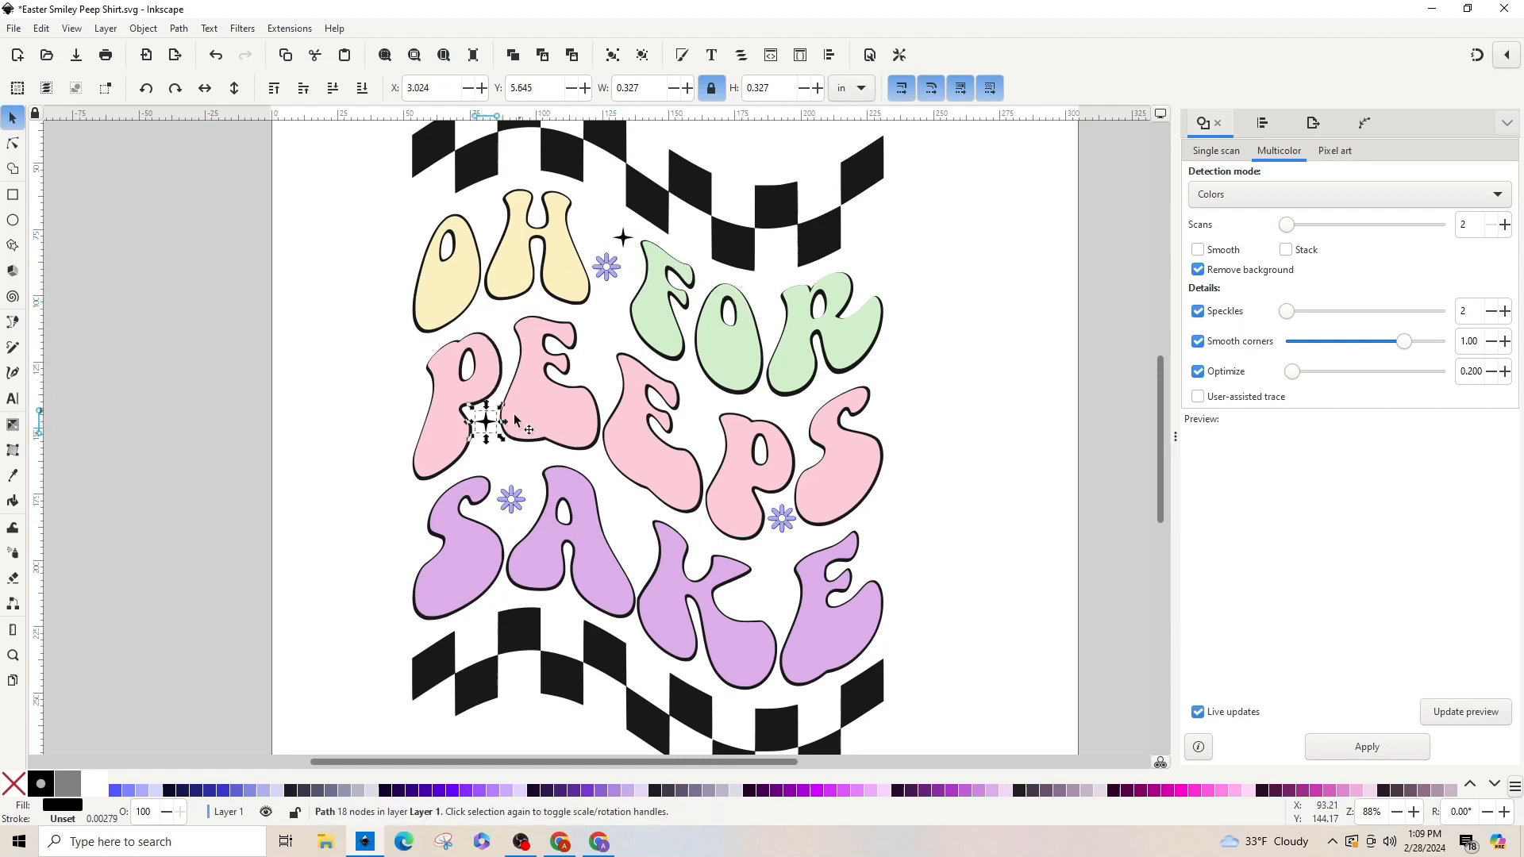
# Step: Duplicate the black star and place copies between the A and K and between the K and E of SAKE
pyautogui.hotkey('ctrl', 'd')
pyautogui.moveTo(484, 421); pyautogui.dragTo(765, 597)
pyautogui.hotkey('ctrl', 'd')
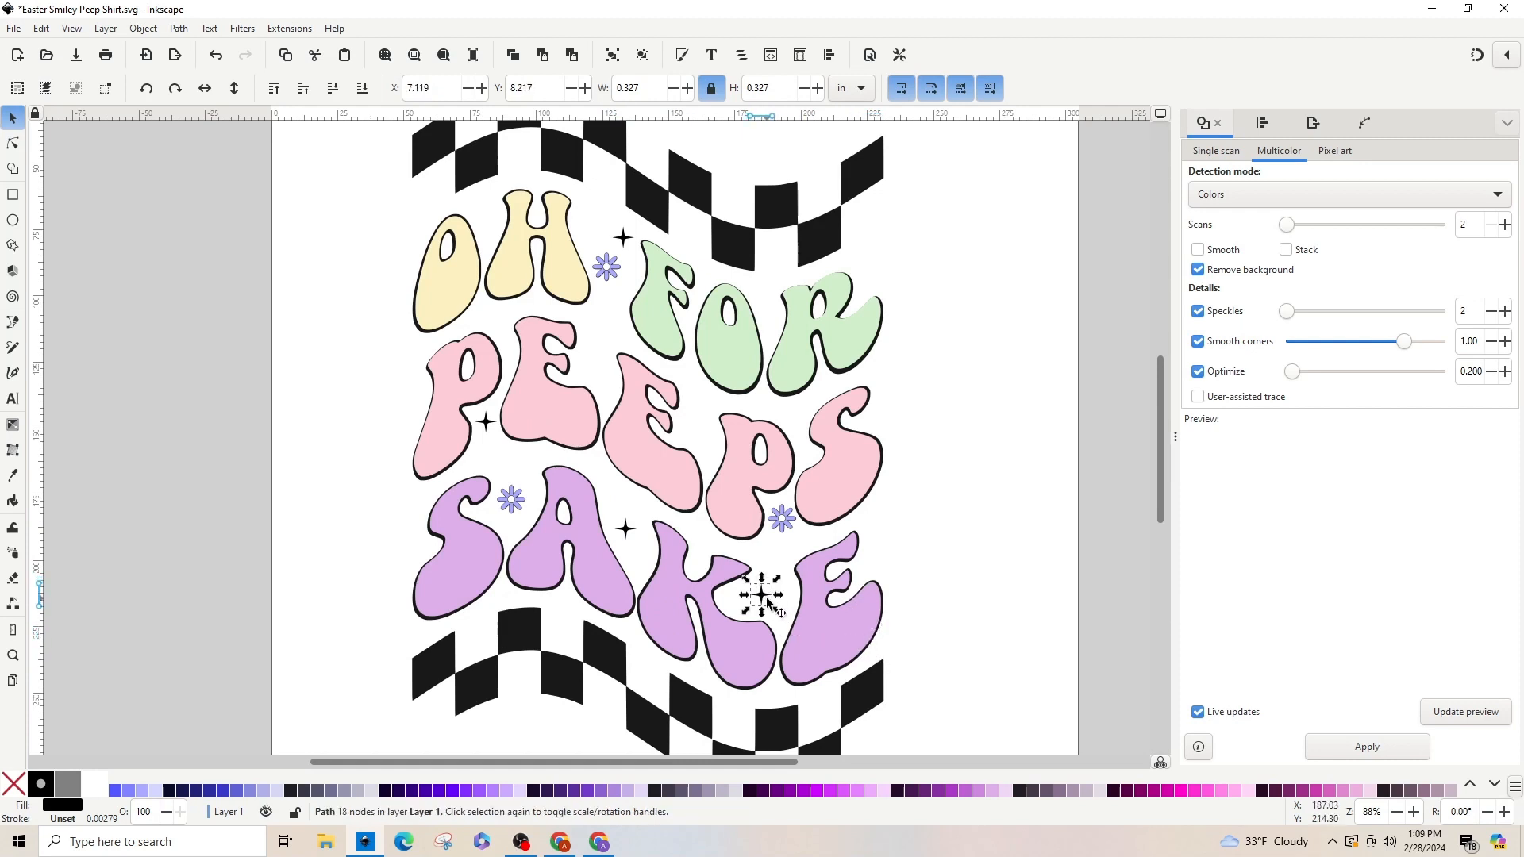
# Step: Ungroup the daisy between the last P and S of PEEPS and fill its petals with light yellow
pyautogui.click(782, 519)
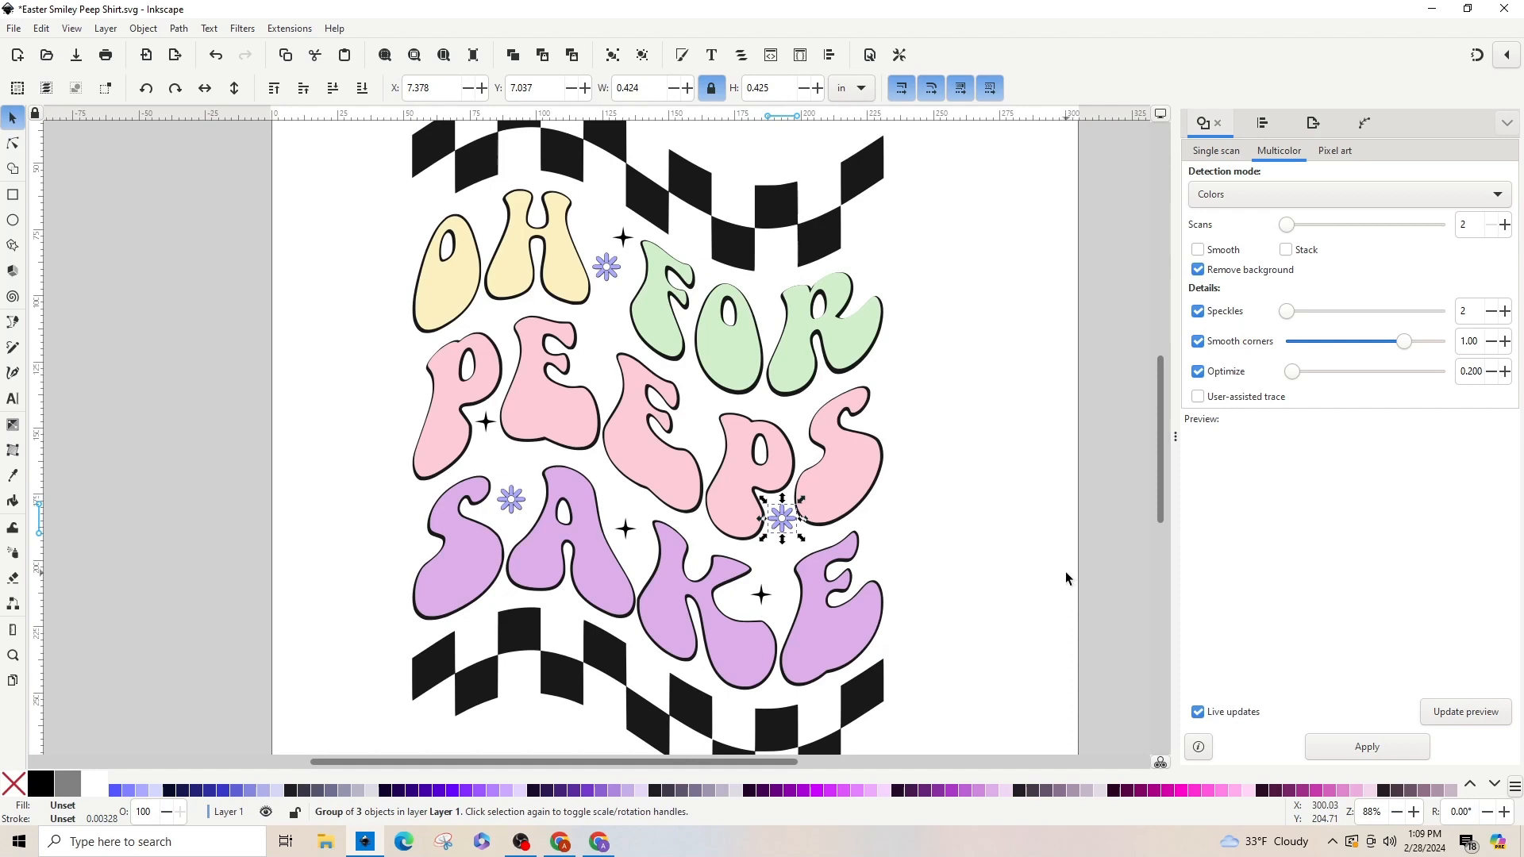
pyautogui.hotkey('ctrl', 'shift', 'g')
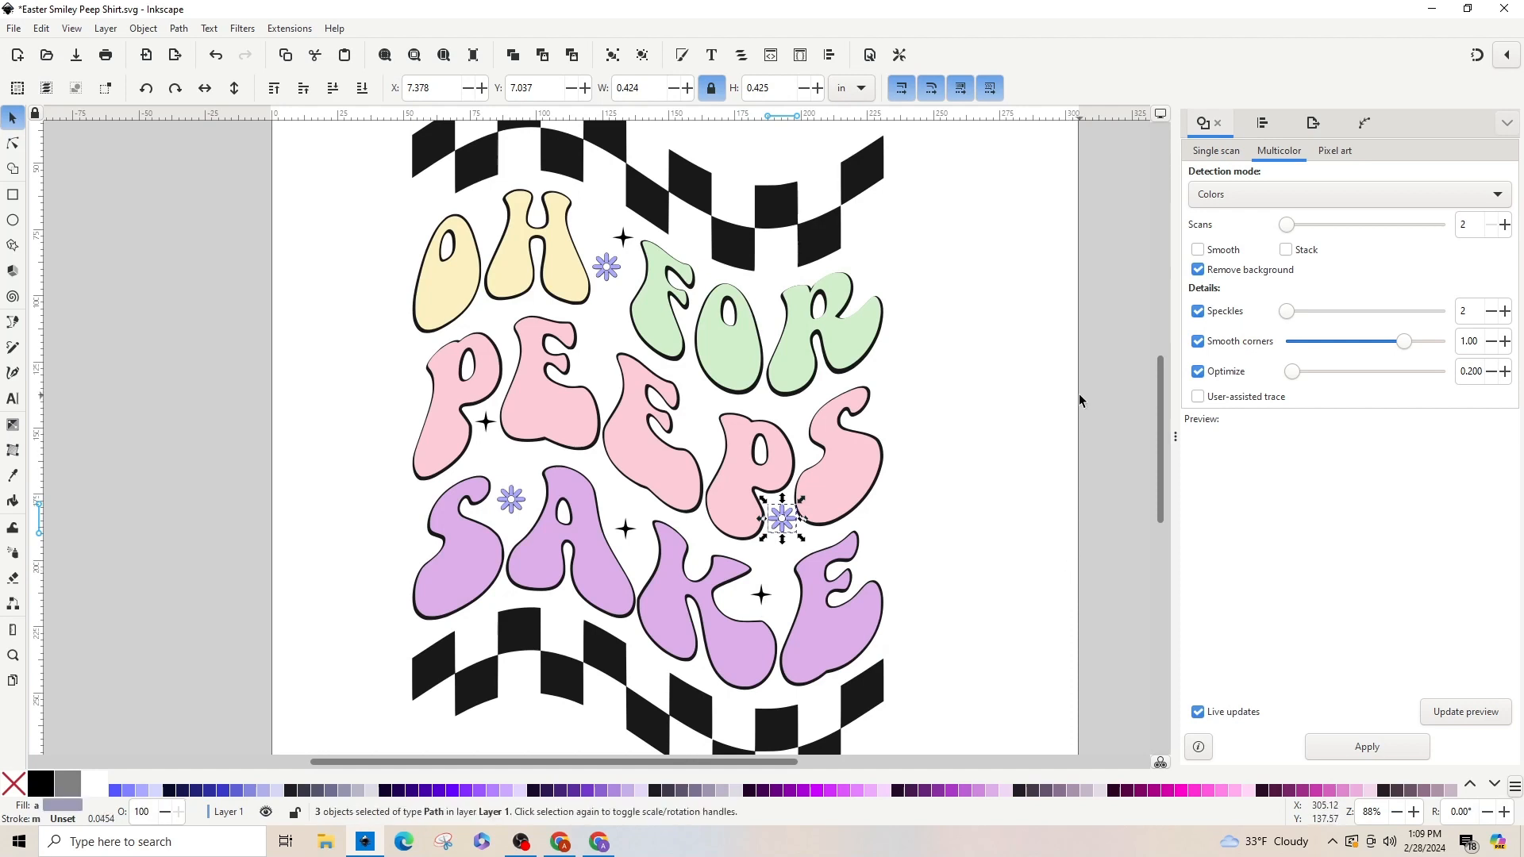
pyautogui.press('3')
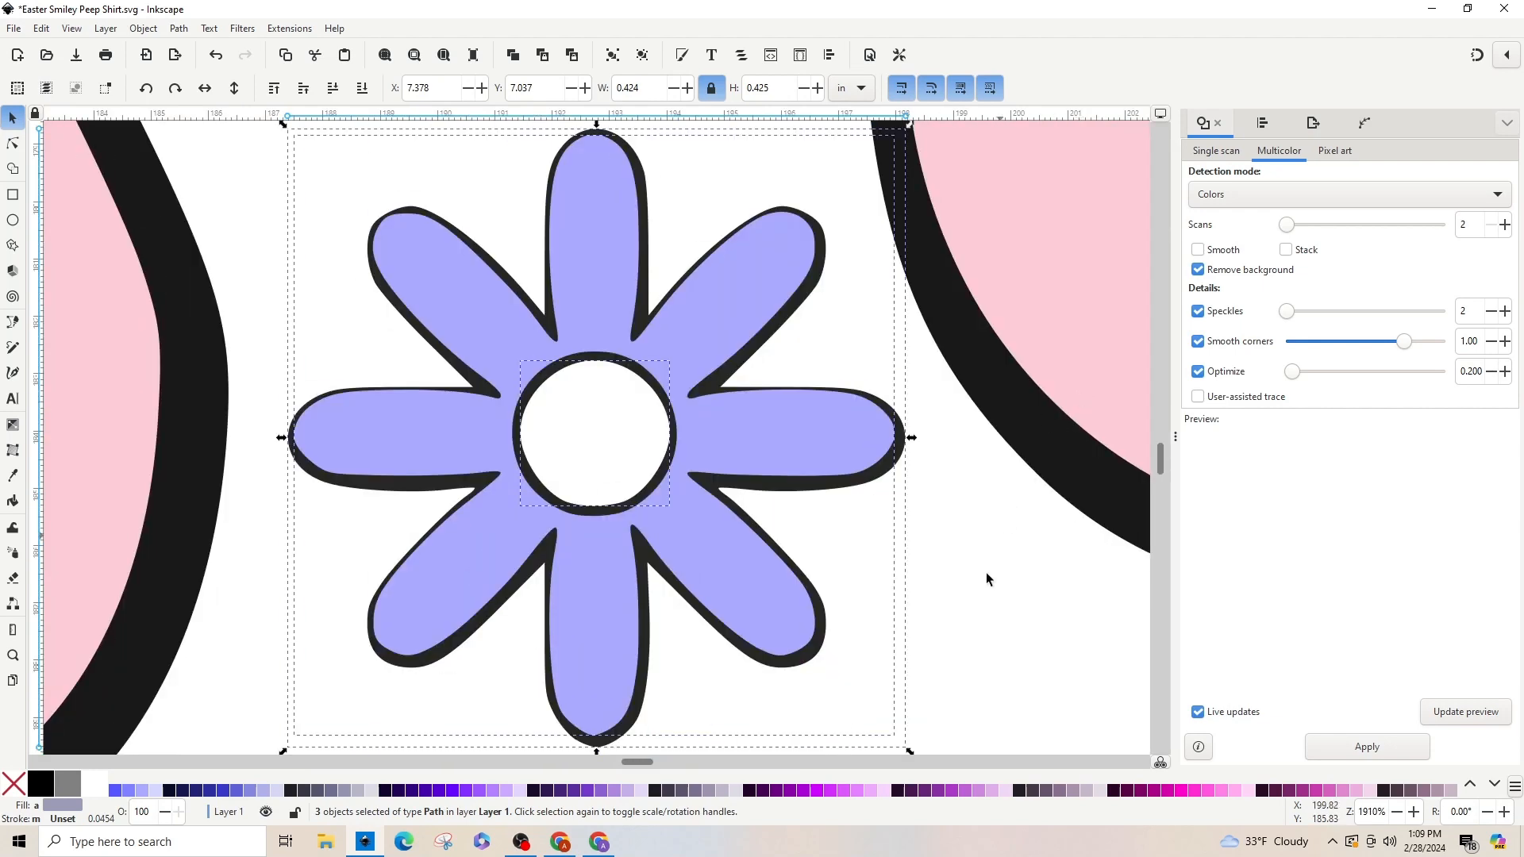
pyautogui.click(830, 452)
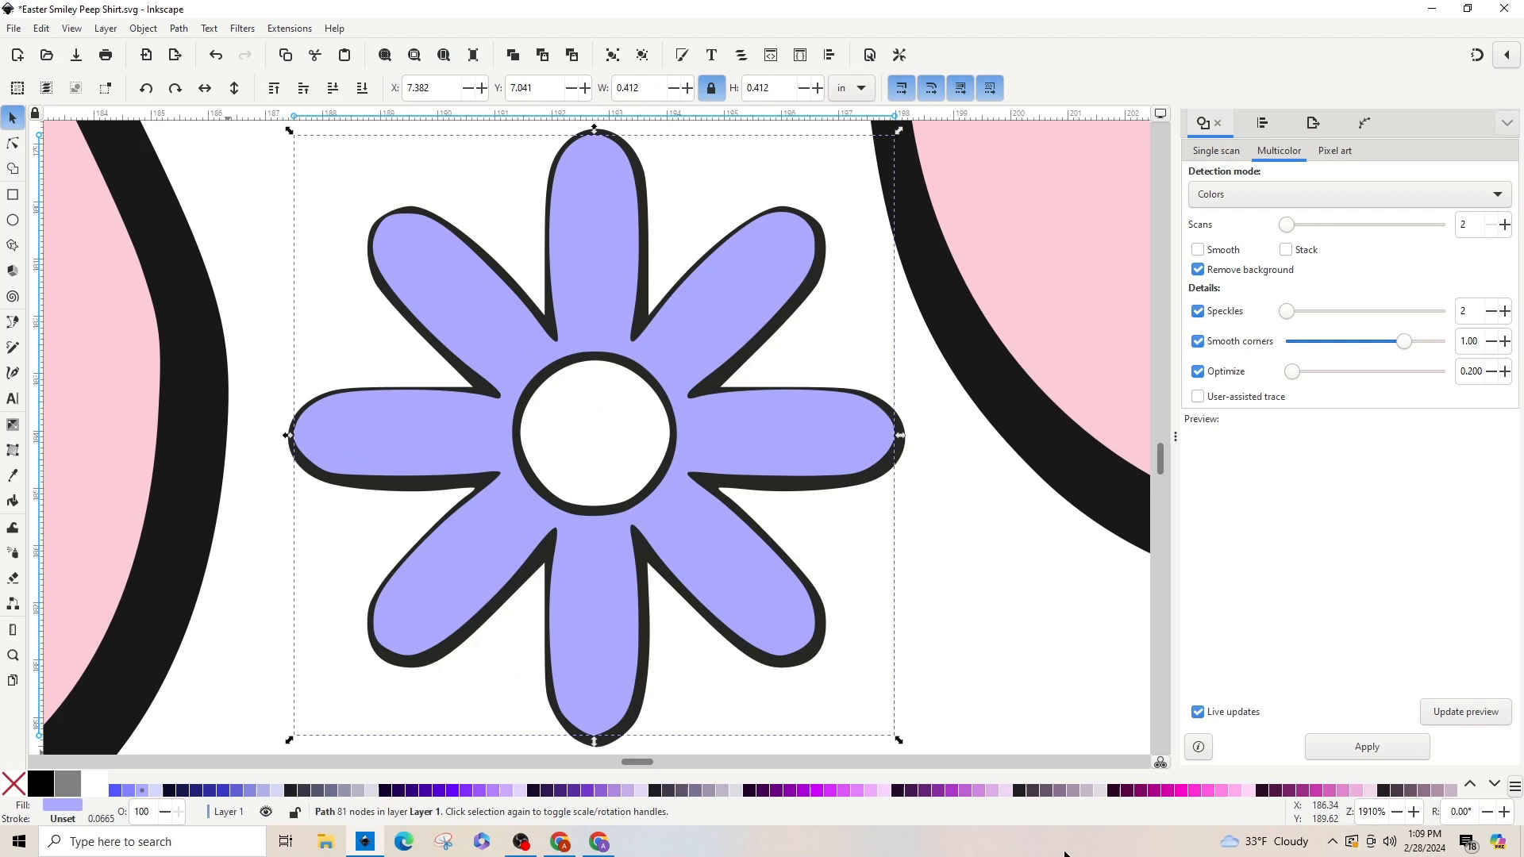
pyautogui.click(1471, 786)
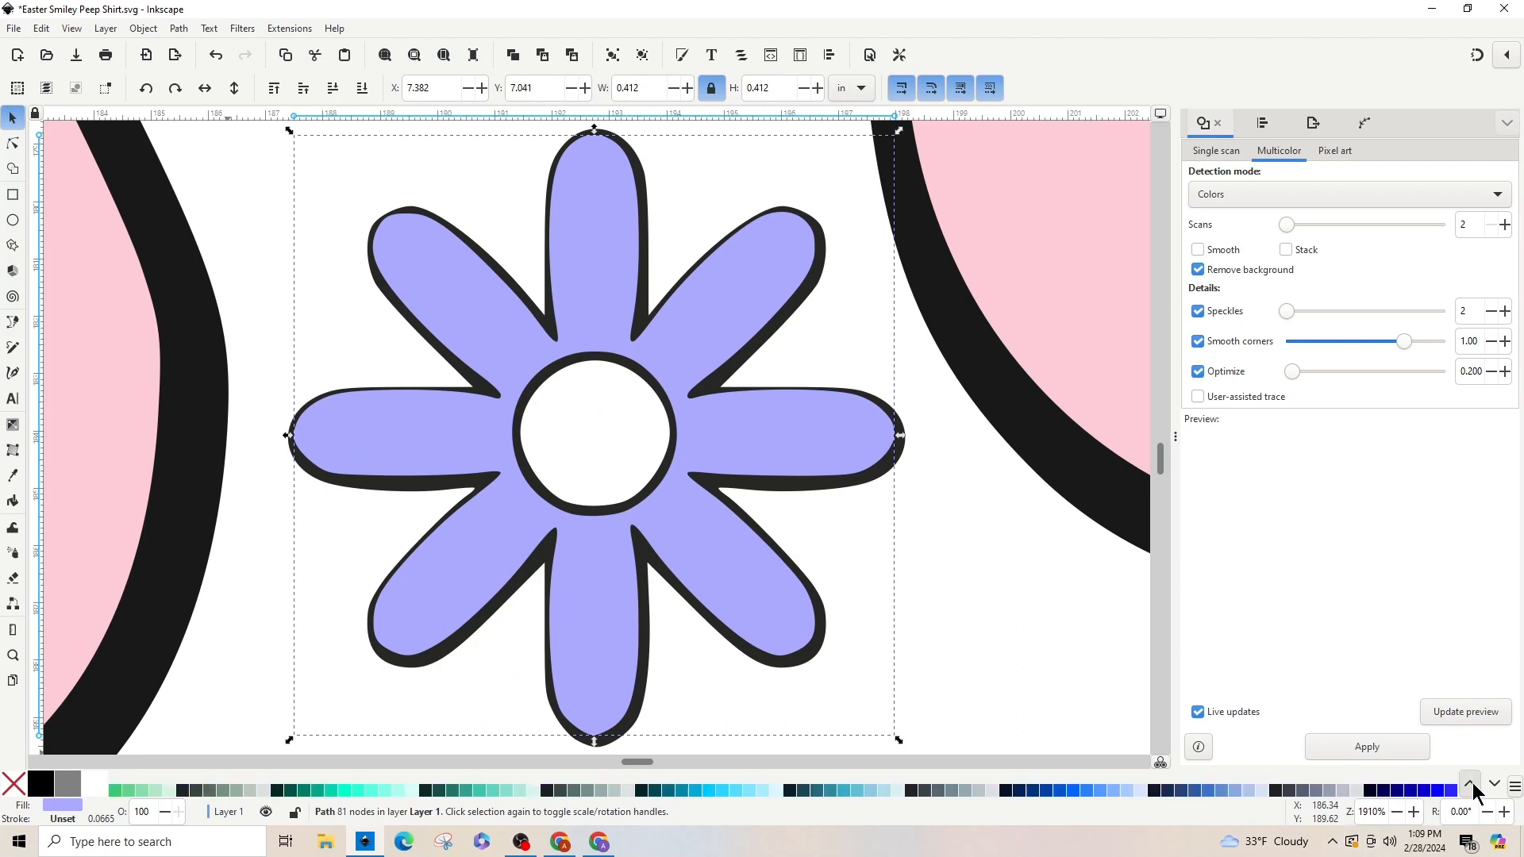
pyautogui.click(1471, 786)
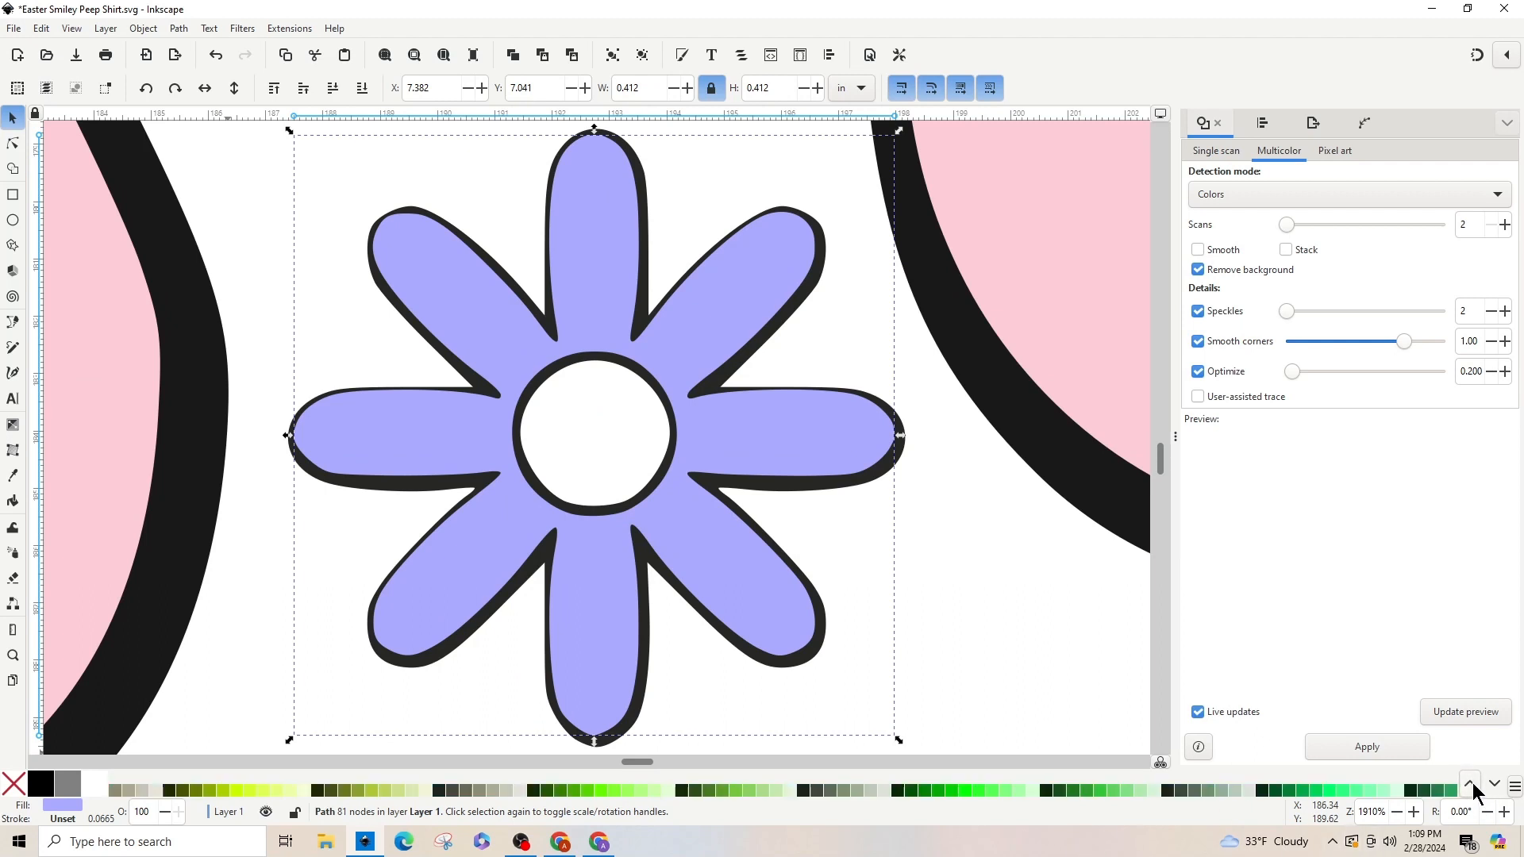
pyautogui.click(1470, 785)
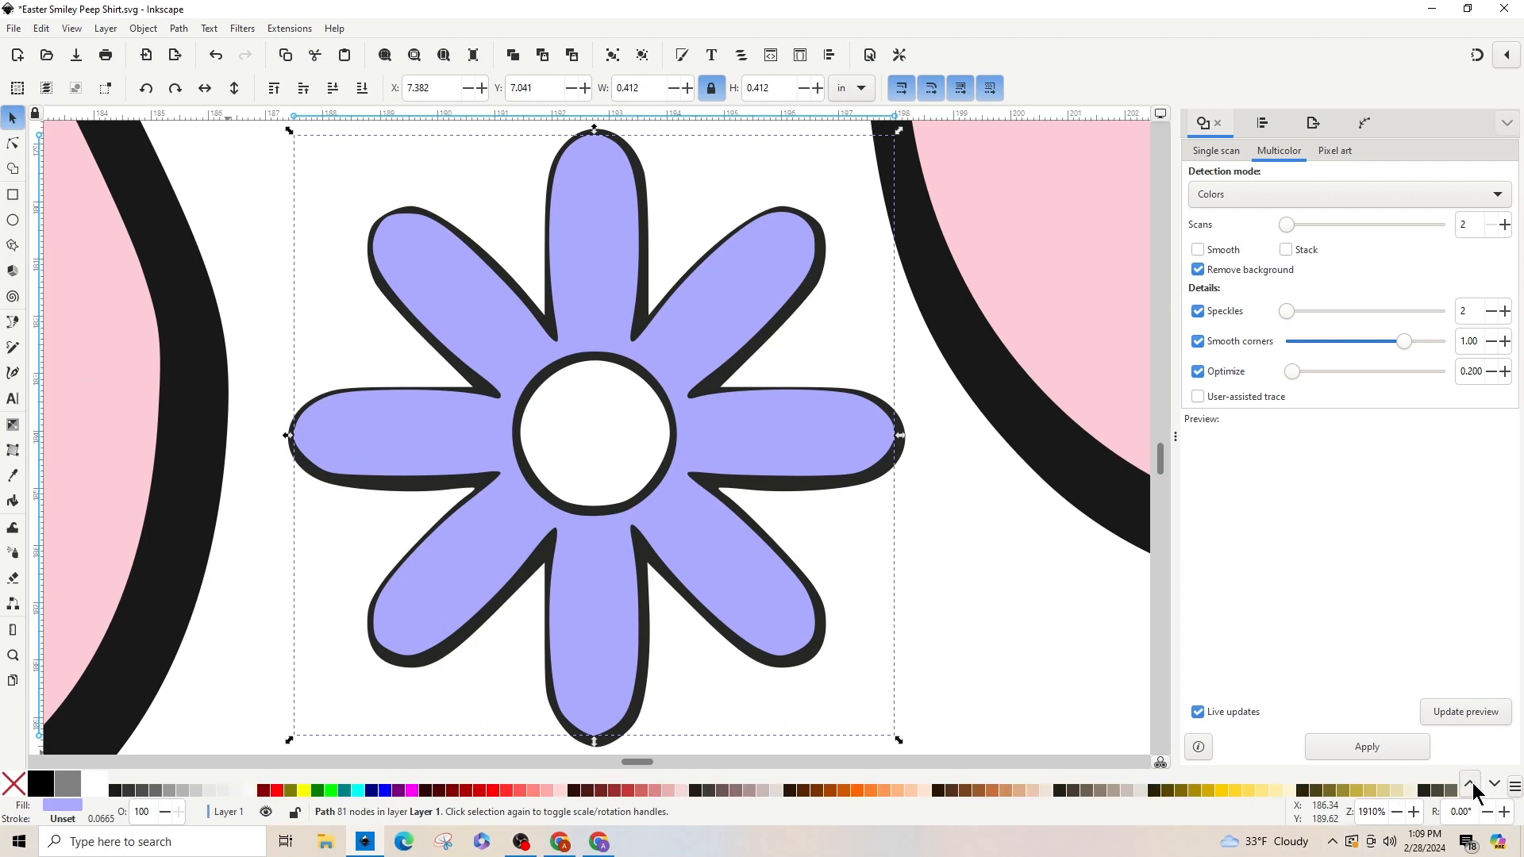
pyautogui.click(1259, 791)
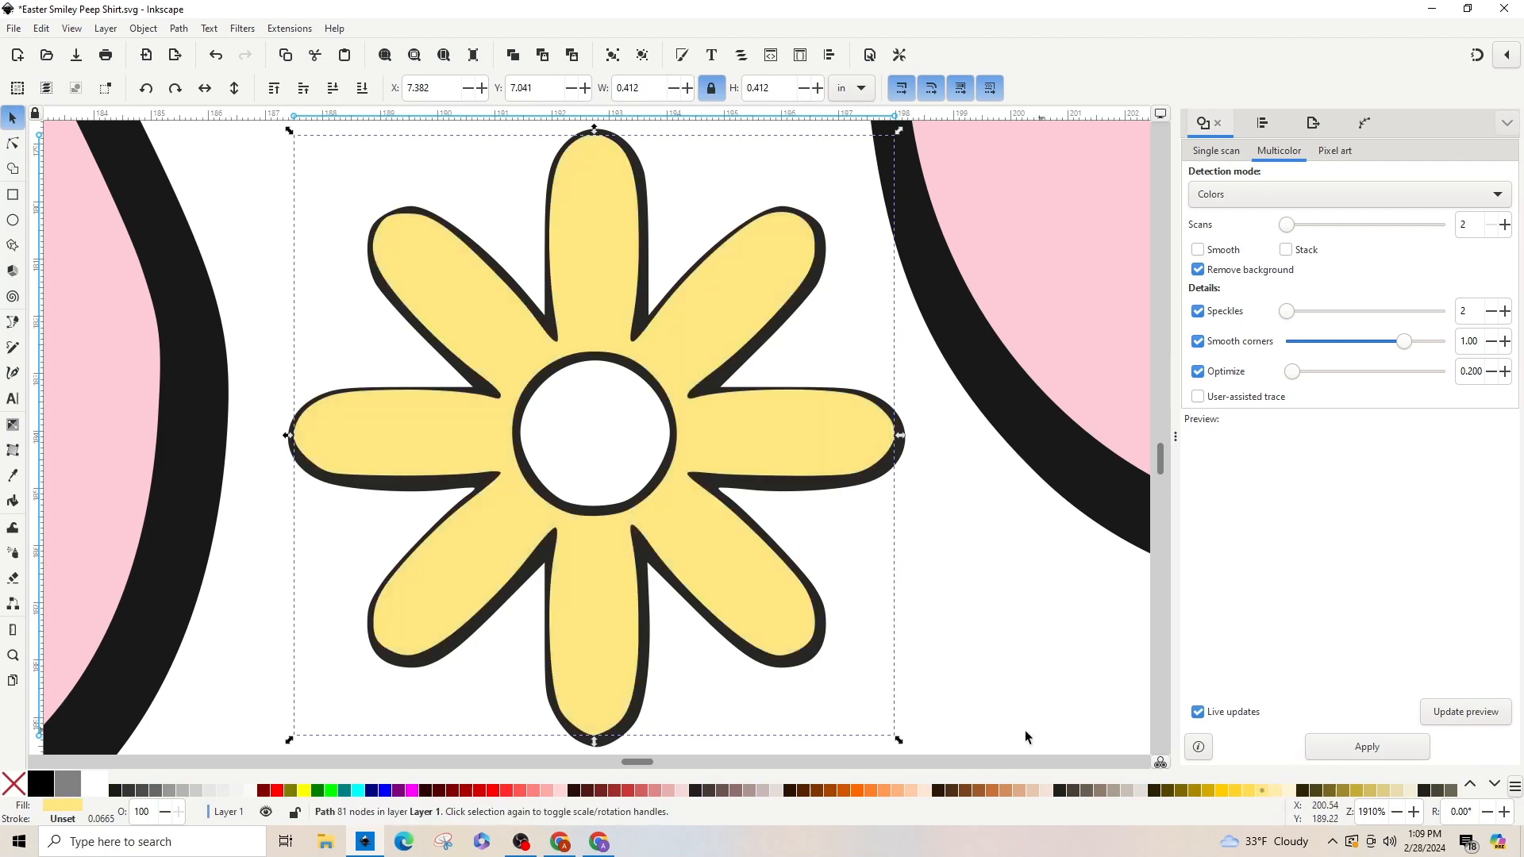
pyautogui.click(1006, 675)
# Step: Ungroup the daisy between the S and A of SAKE and recolor its petals with the light green sampled from FOR
pyautogui.press('-')
pyautogui.press('-')
pyautogui.press('-')
pyautogui.press('-')
pyautogui.press('-')
pyautogui.press('-')
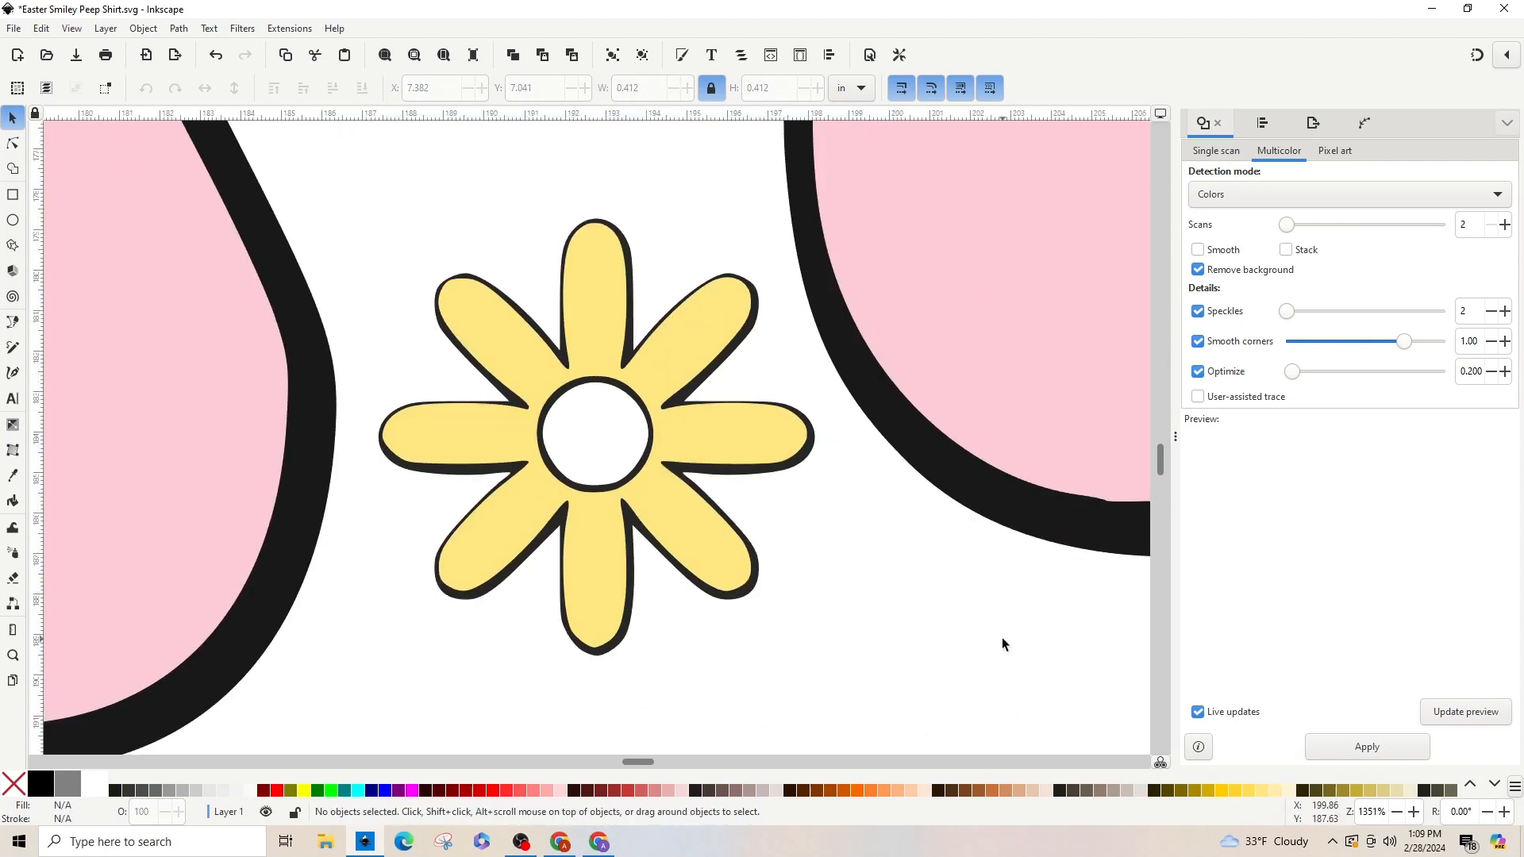
pyautogui.press('-')
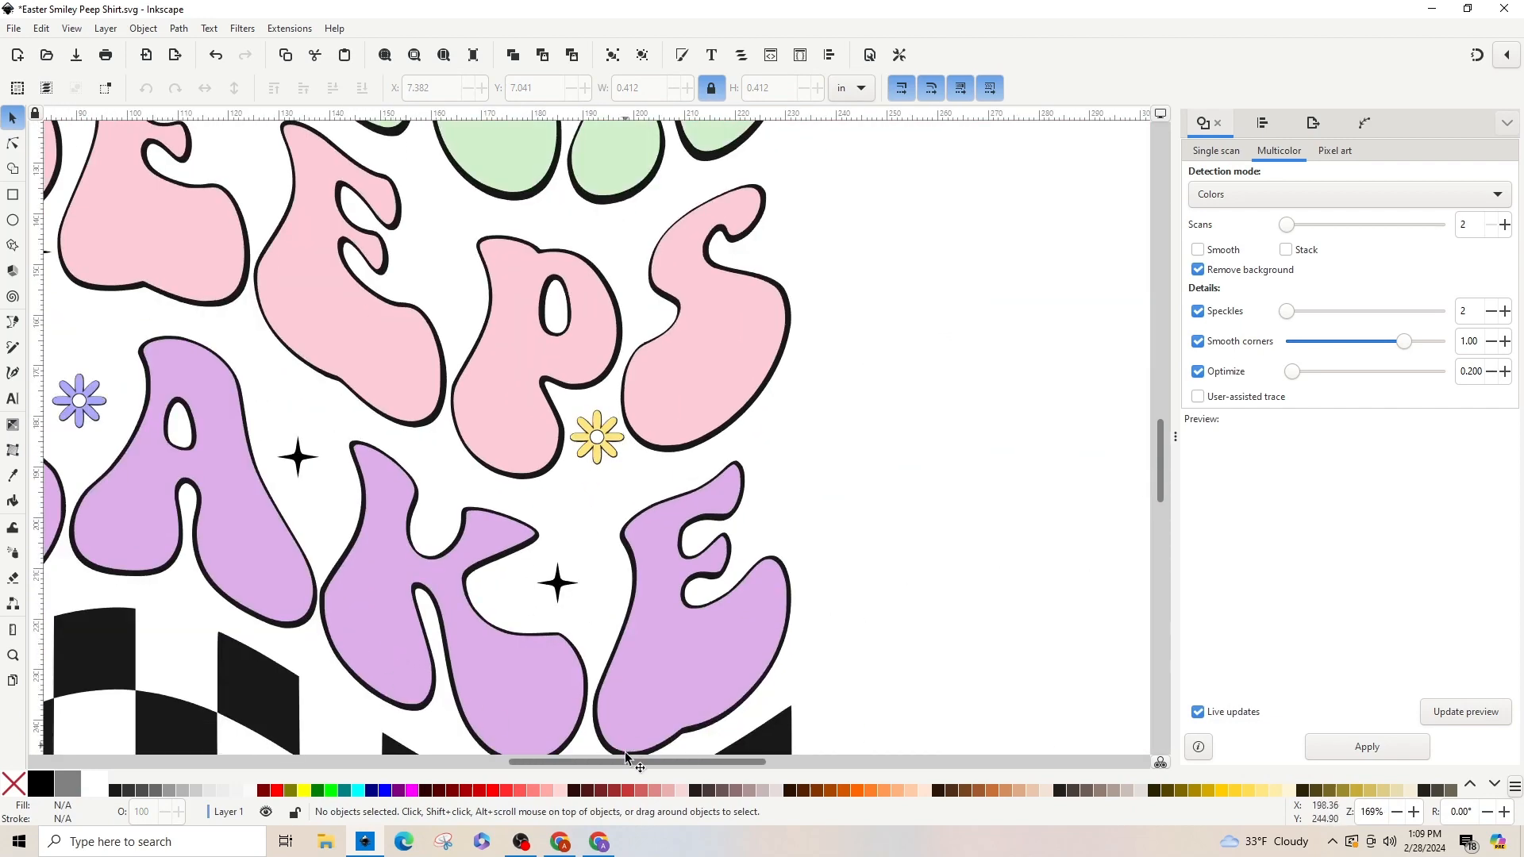
pyautogui.moveTo(611, 762); pyautogui.dragTo(503, 761)
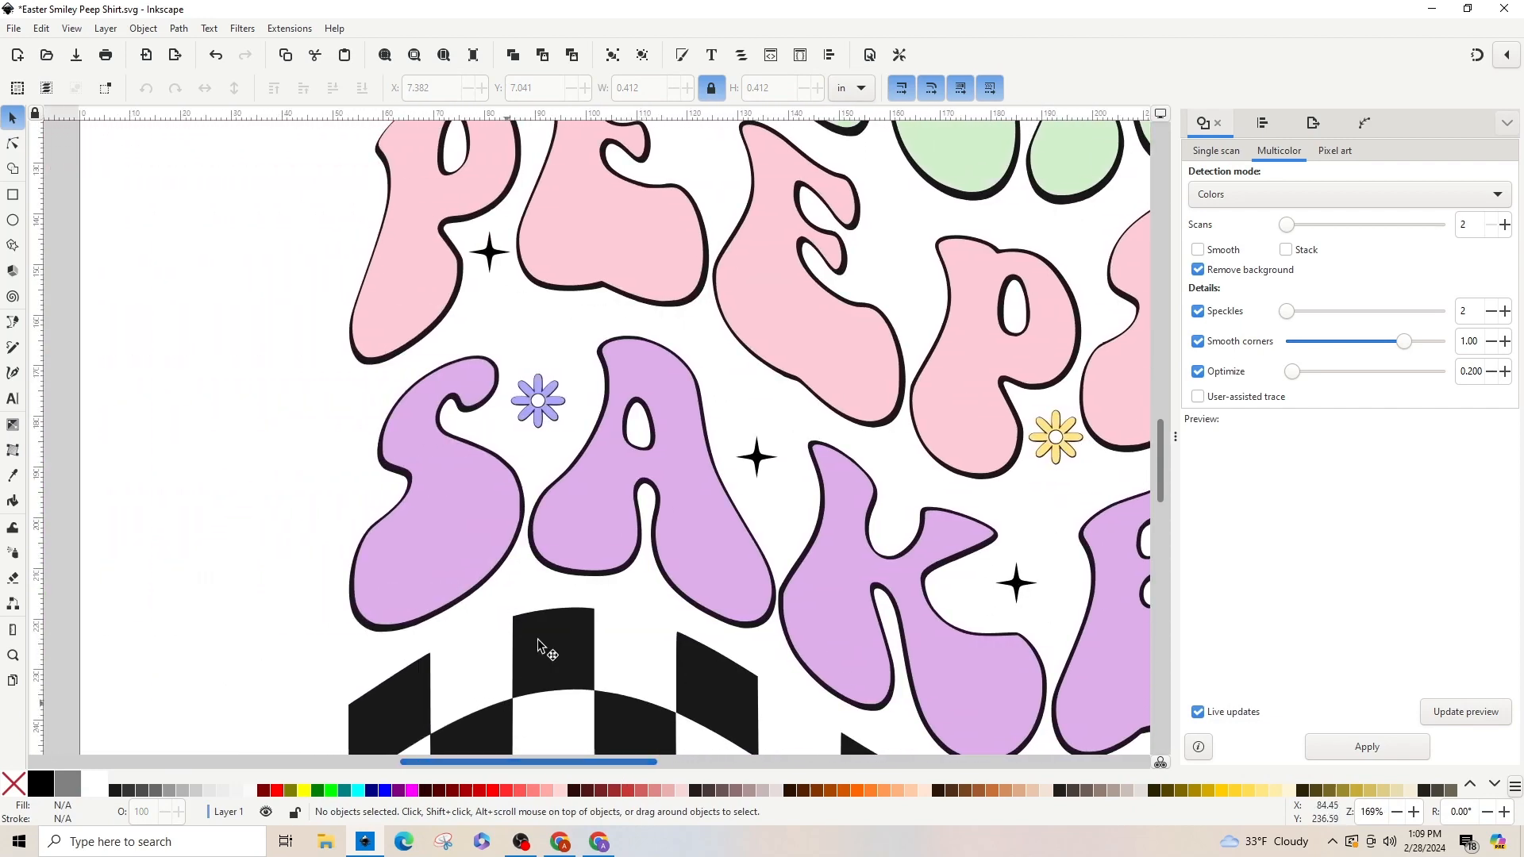
pyautogui.click(546, 410)
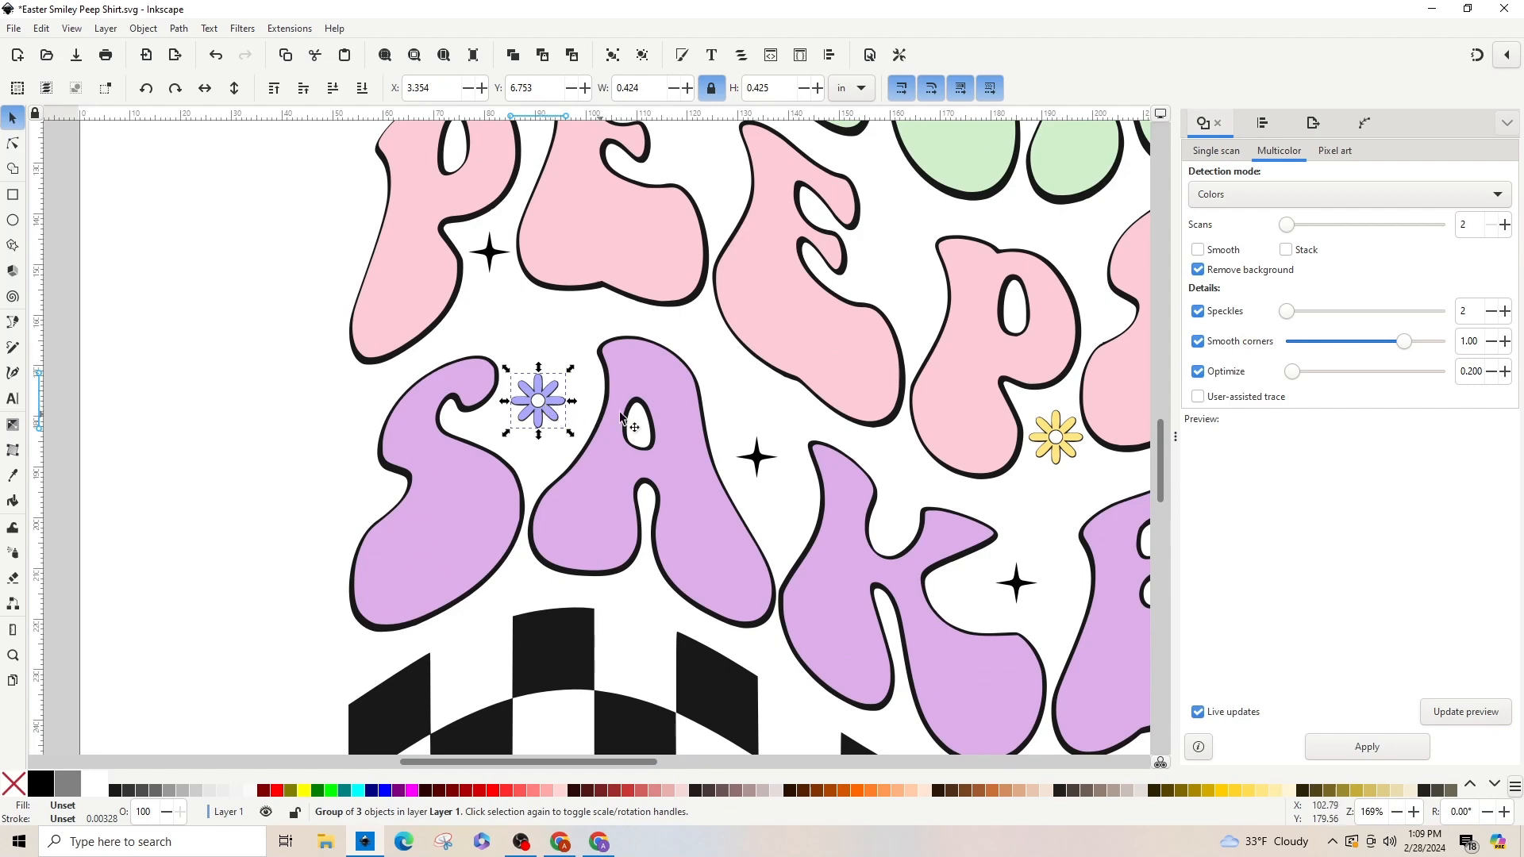
pyautogui.scroll(4, 706, 375)
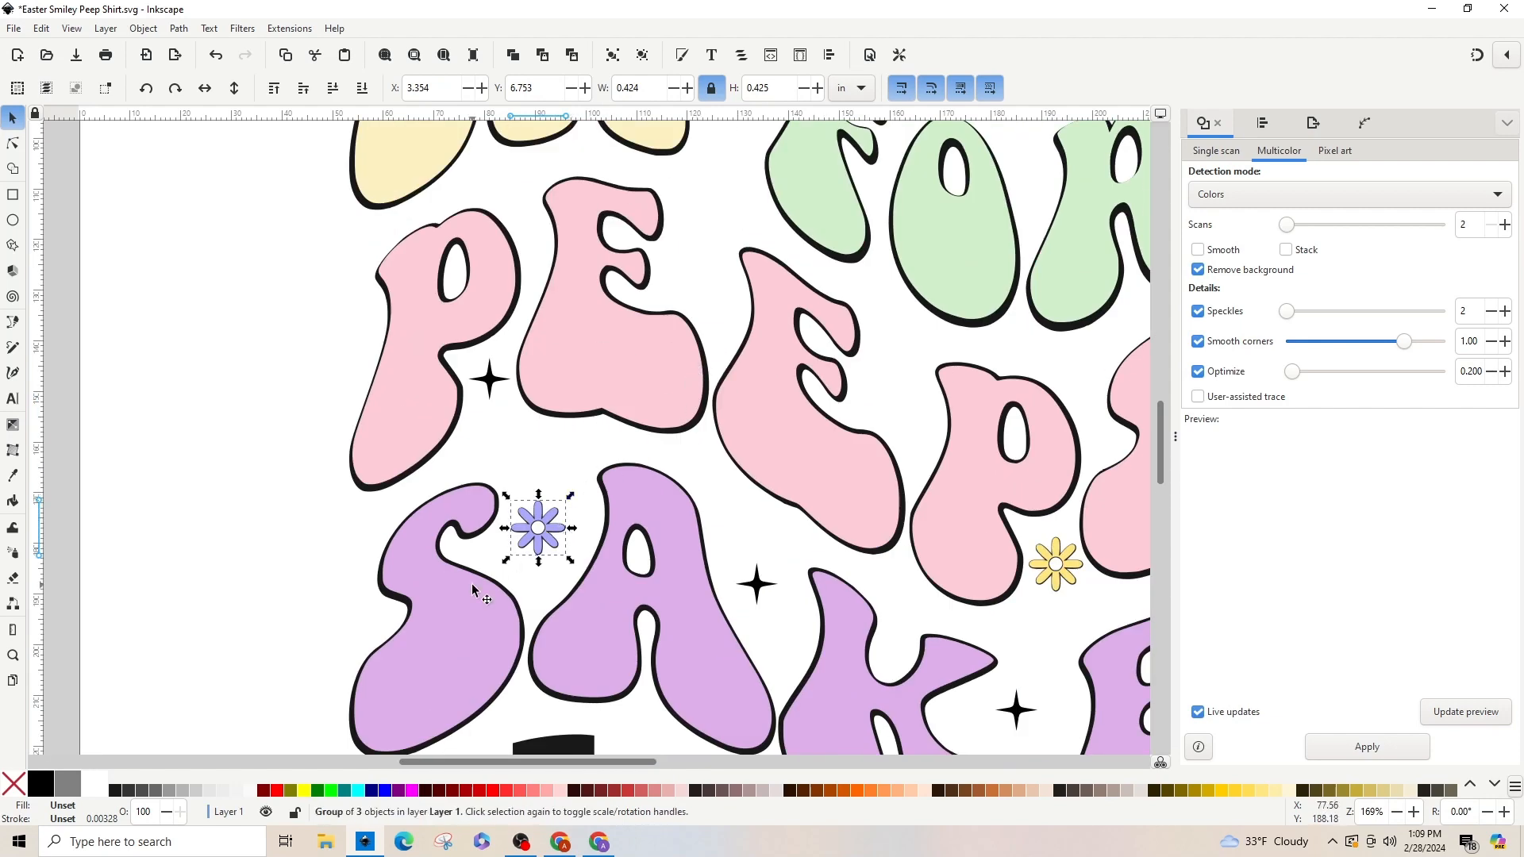
pyautogui.hotkey('ctrl', 'shift', 'g')
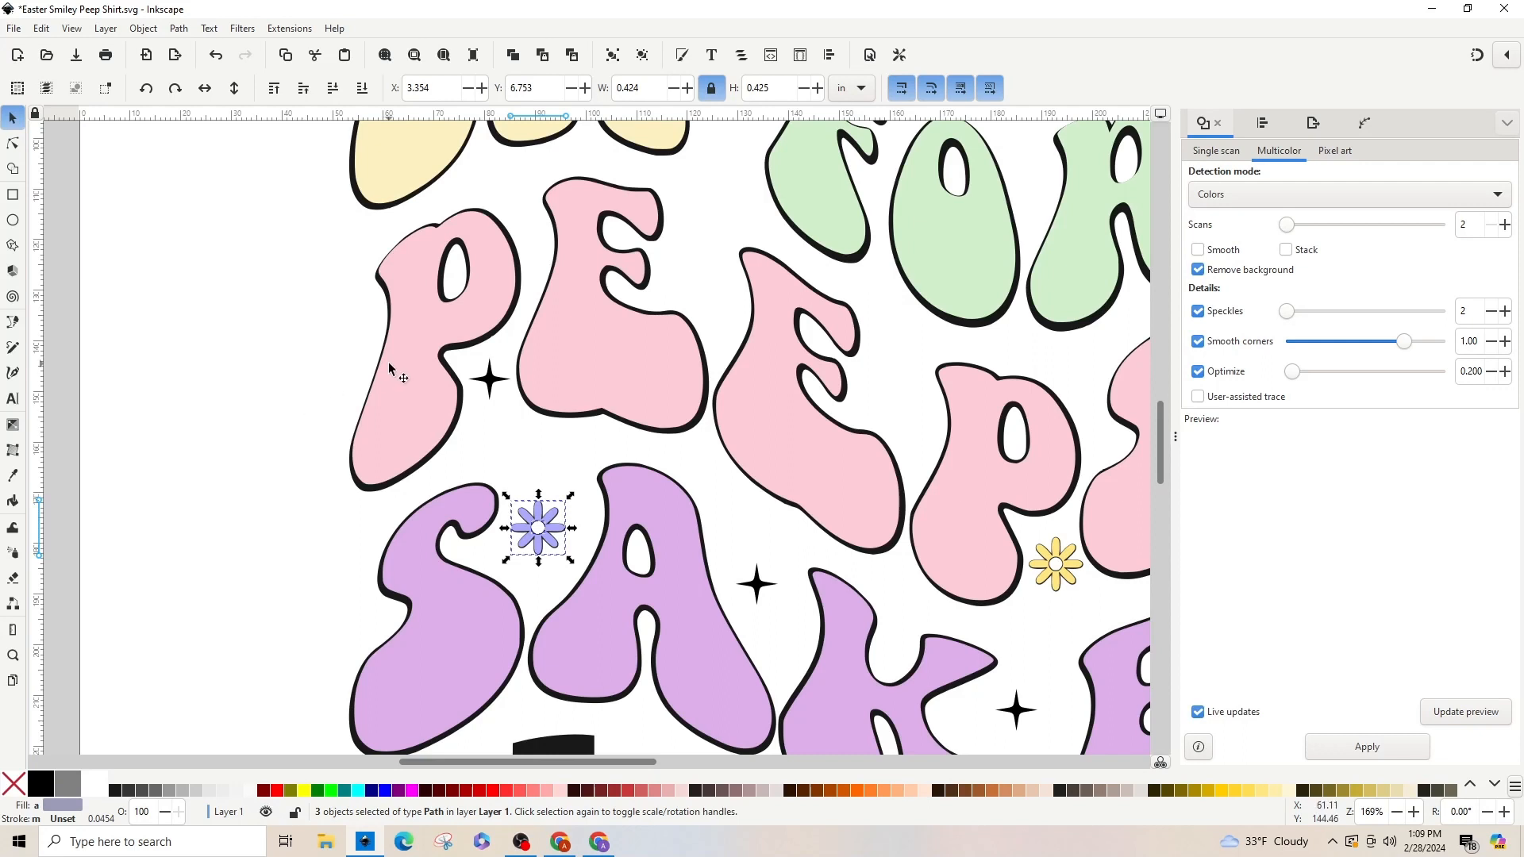
pyautogui.click(550, 478)
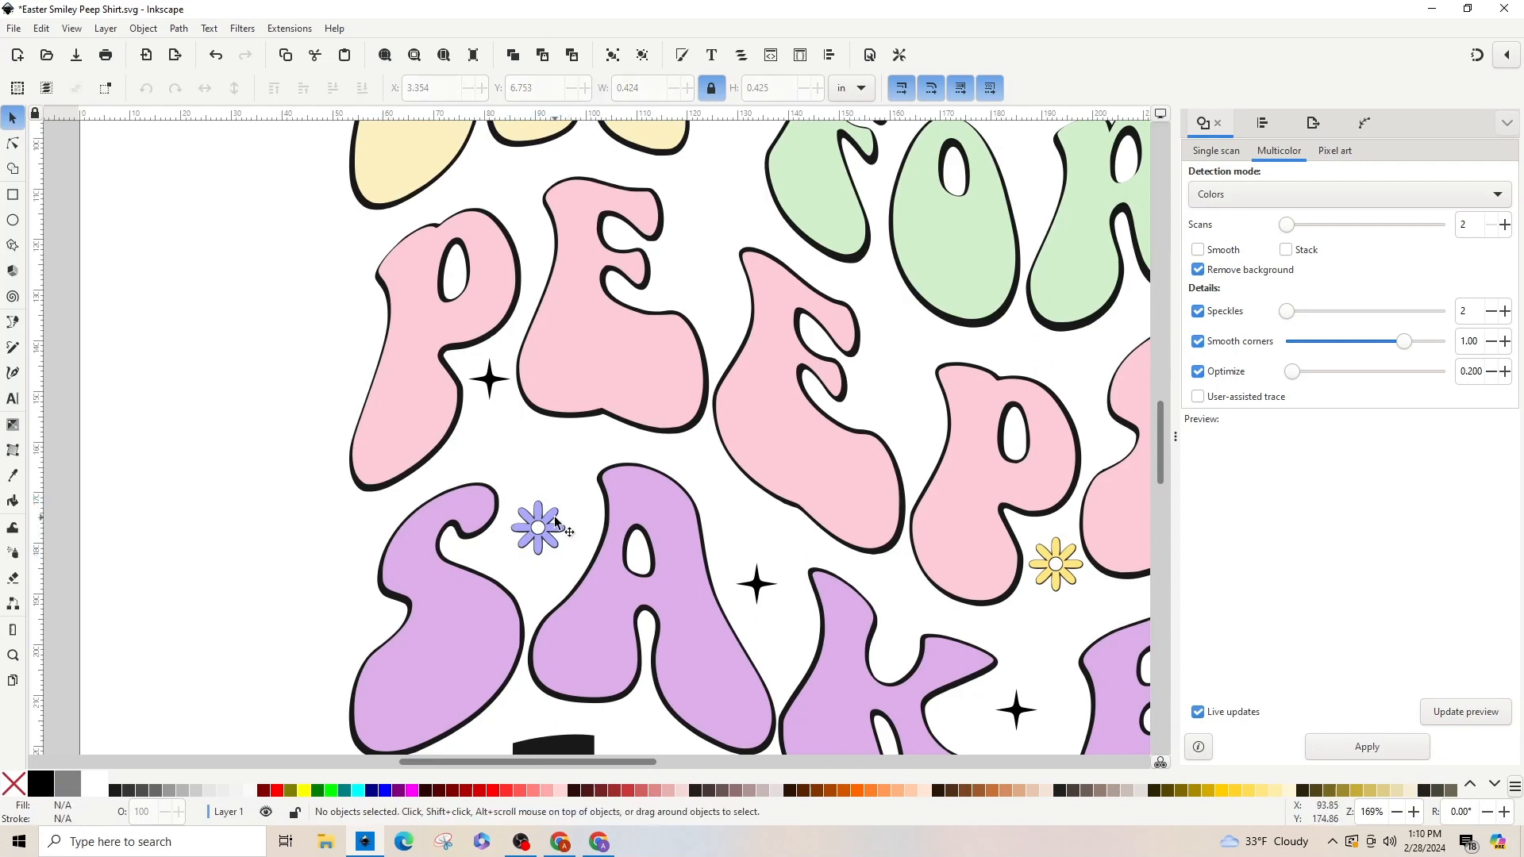
pyautogui.click(556, 522)
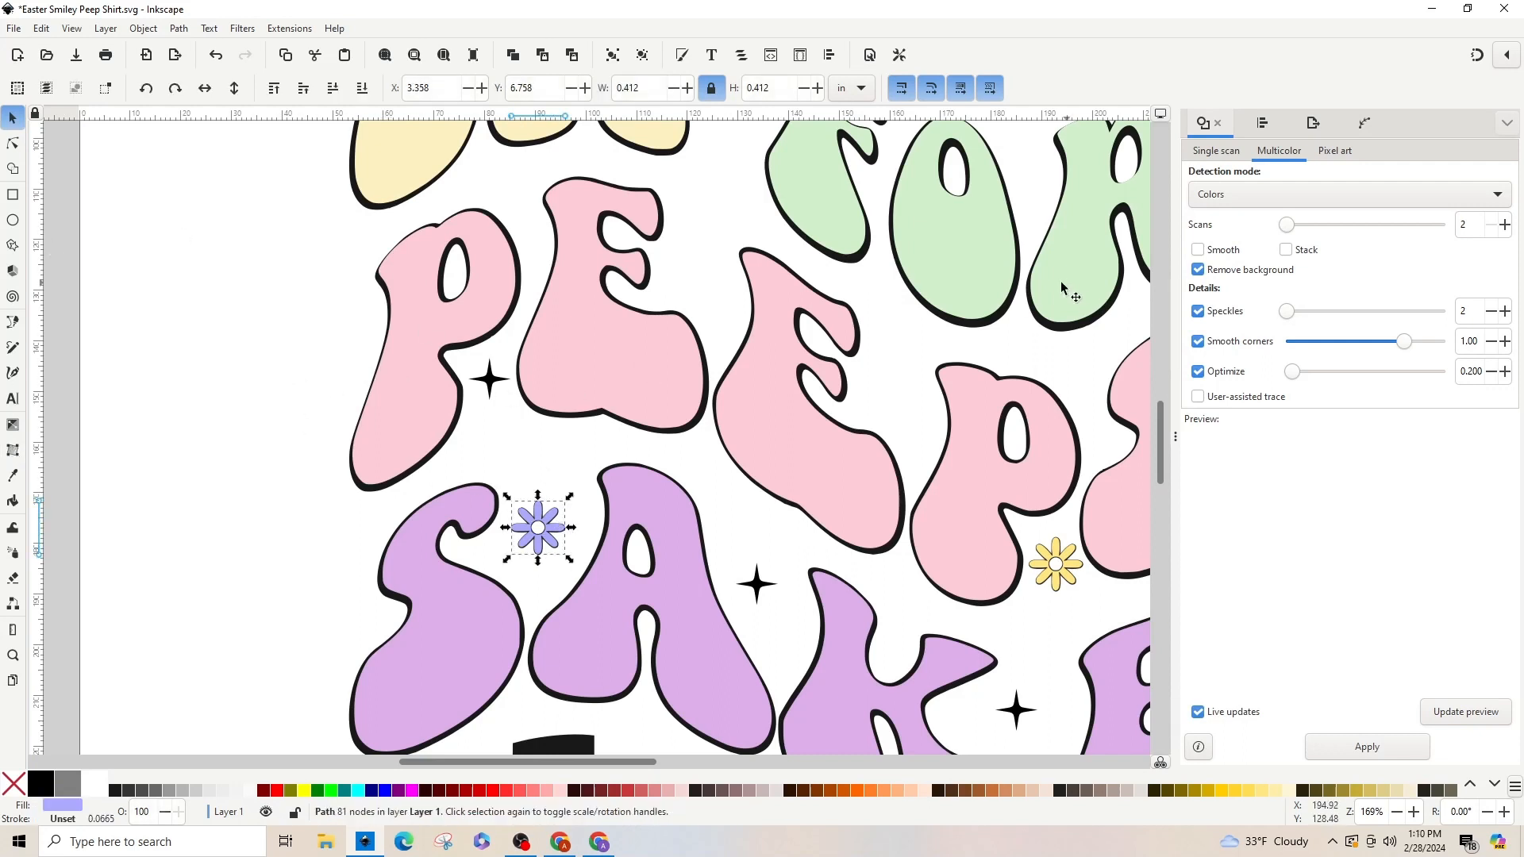
pyautogui.click(12, 481)
pyautogui.click(972, 282)
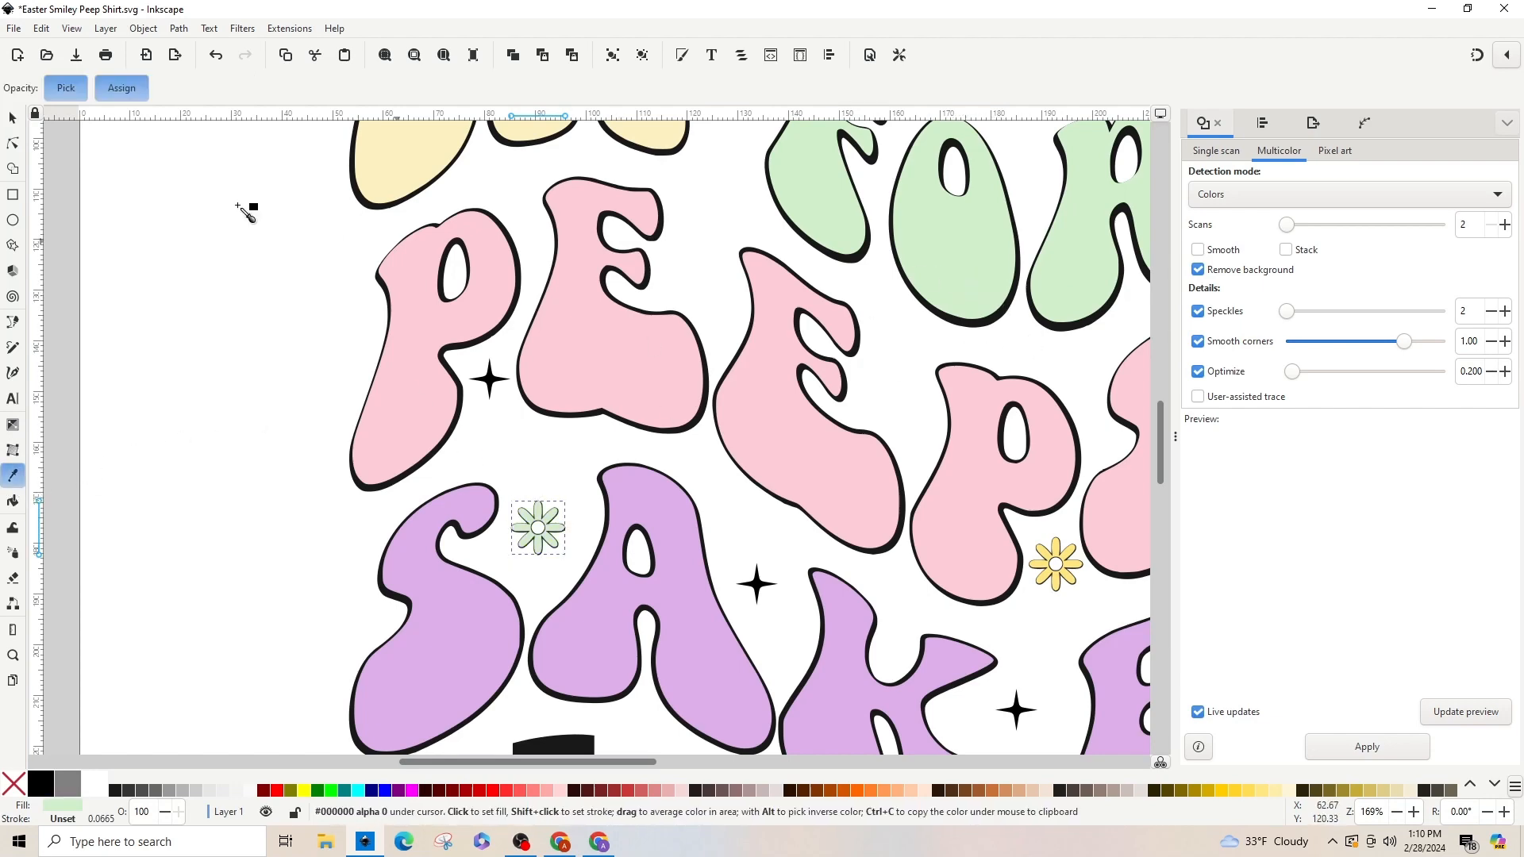
pyautogui.click(13, 118)
# Step: Select the whole shirt design and ungroup everything into separate paths
pyautogui.press('-')
pyautogui.press('-')
pyautogui.press('-')
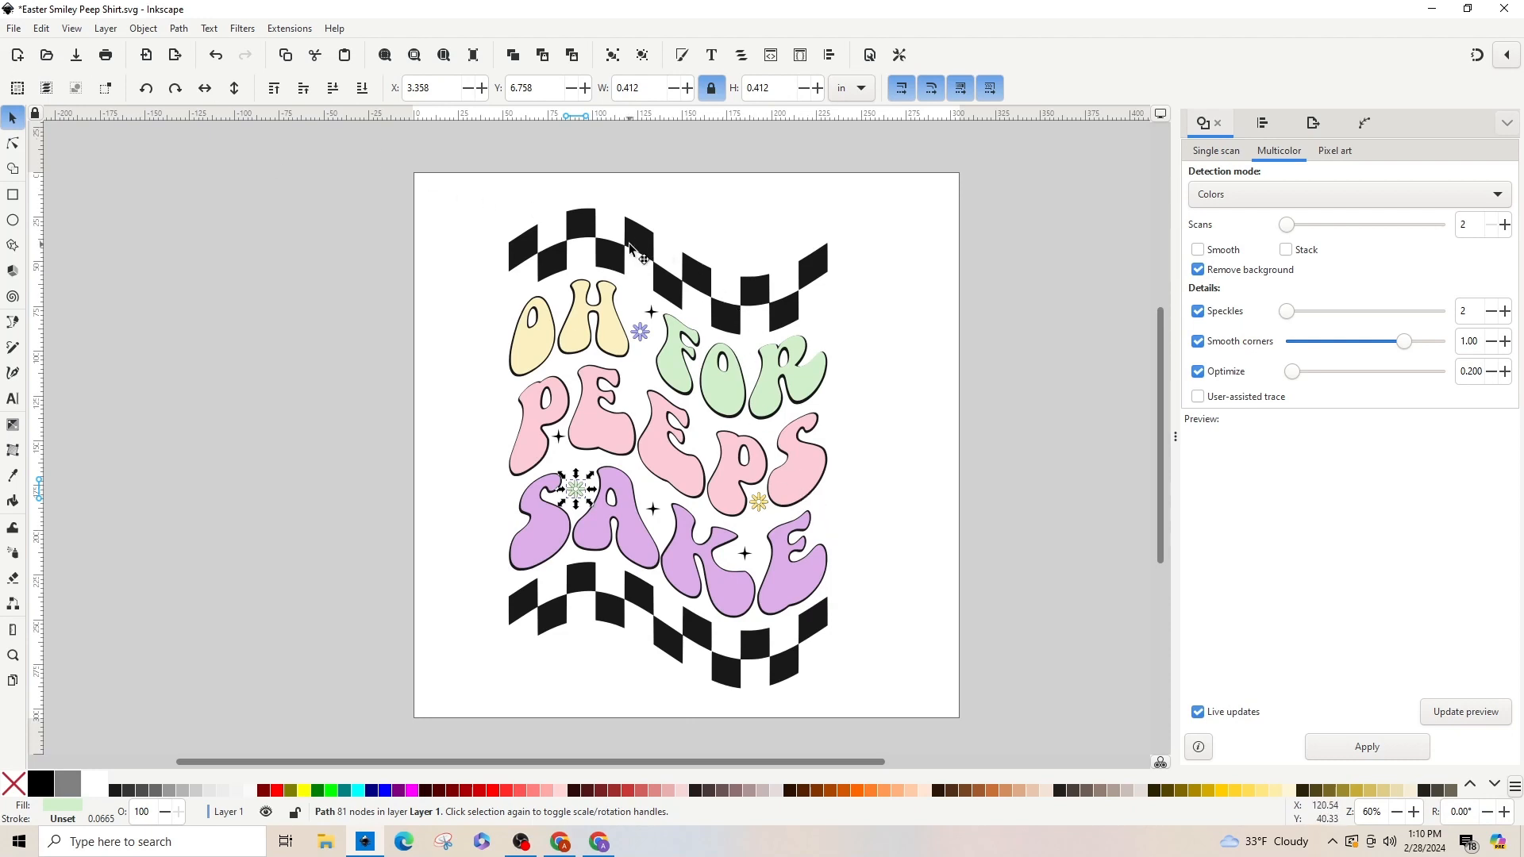
pyautogui.moveTo(626, 249); pyautogui.dragTo(514, 255)
pyautogui.hotkey('ctrl', 'z')
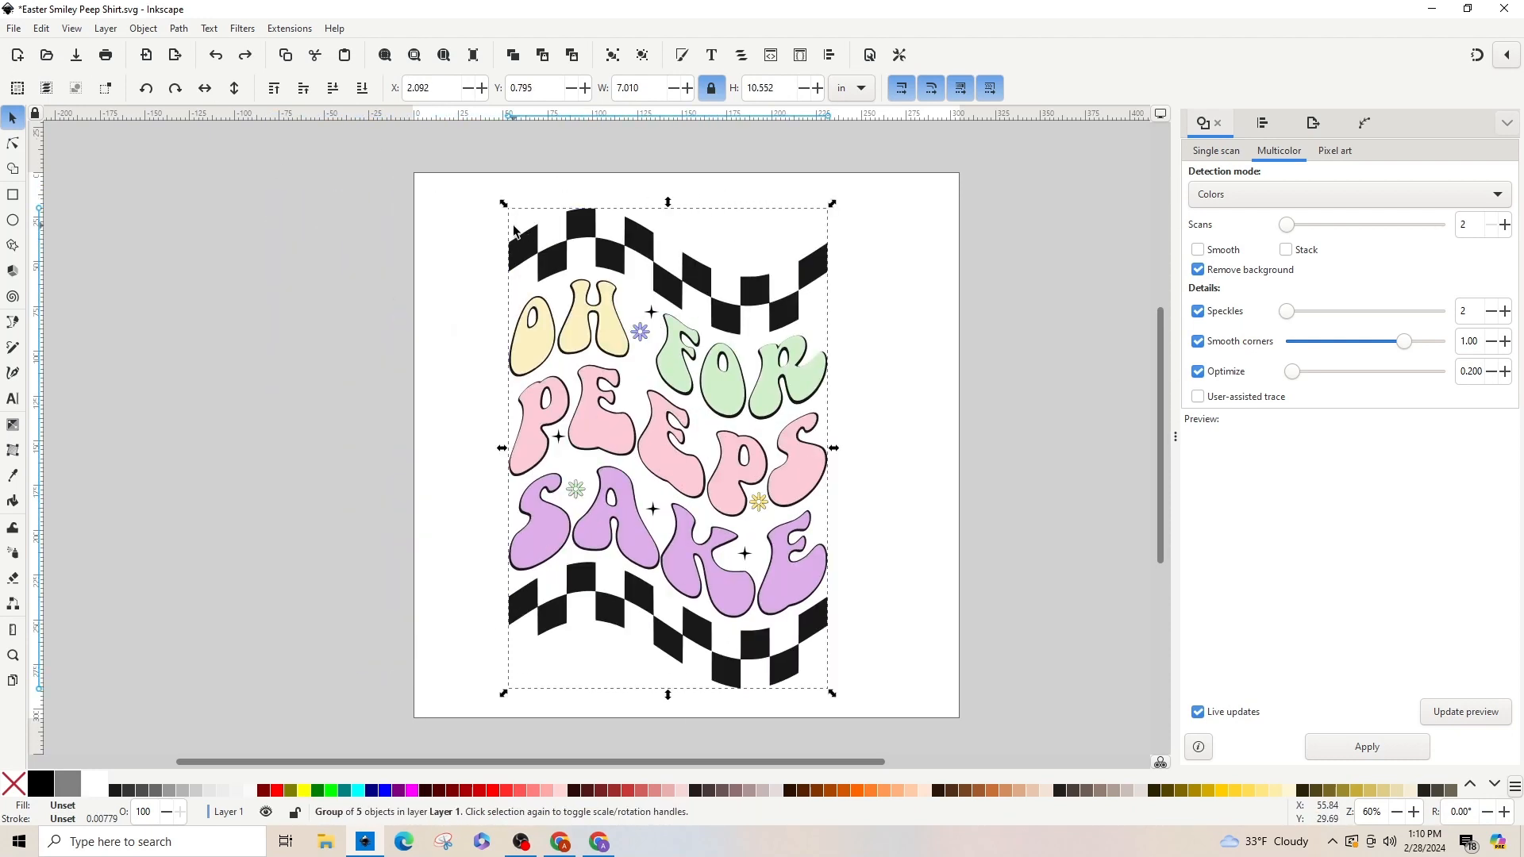
pyautogui.moveTo(442, 152); pyautogui.dragTo(933, 746)
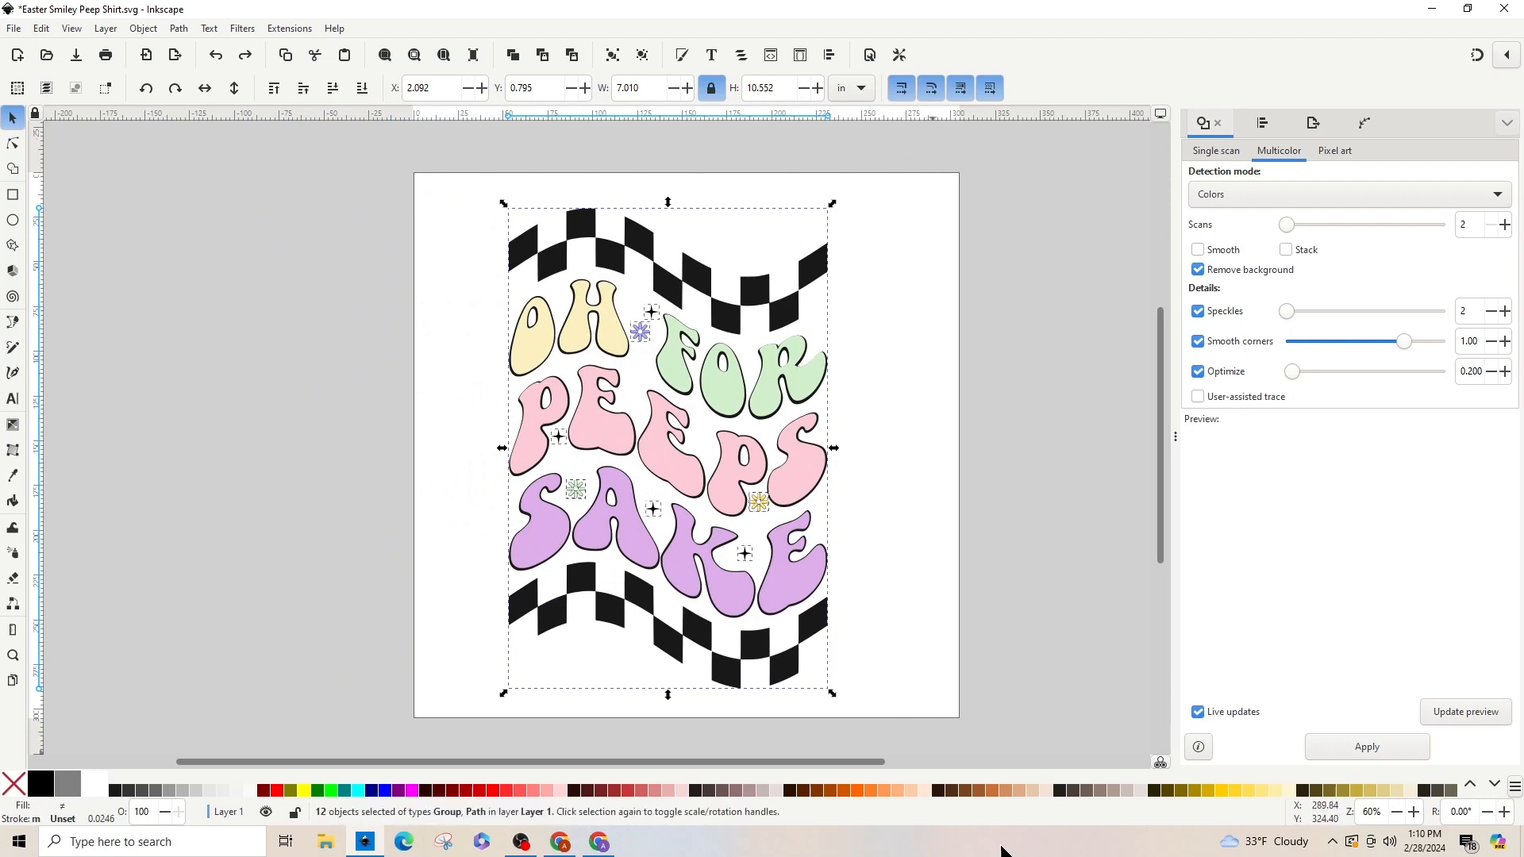
pyautogui.hotkey('ctrl', 'shift', 'g')
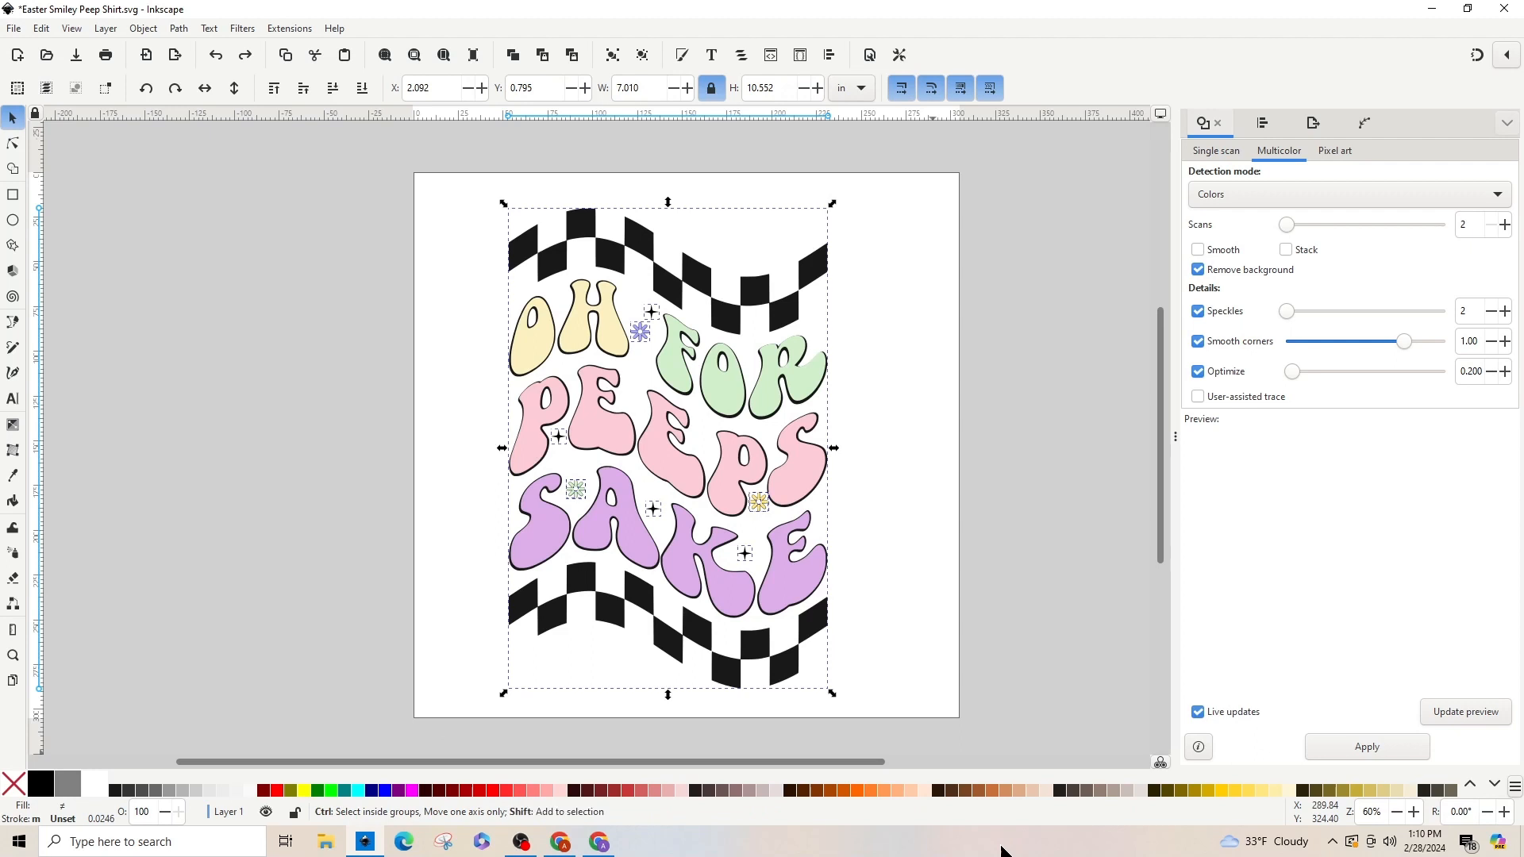
pyautogui.hotkey('ctrl', 'shift', 'g')
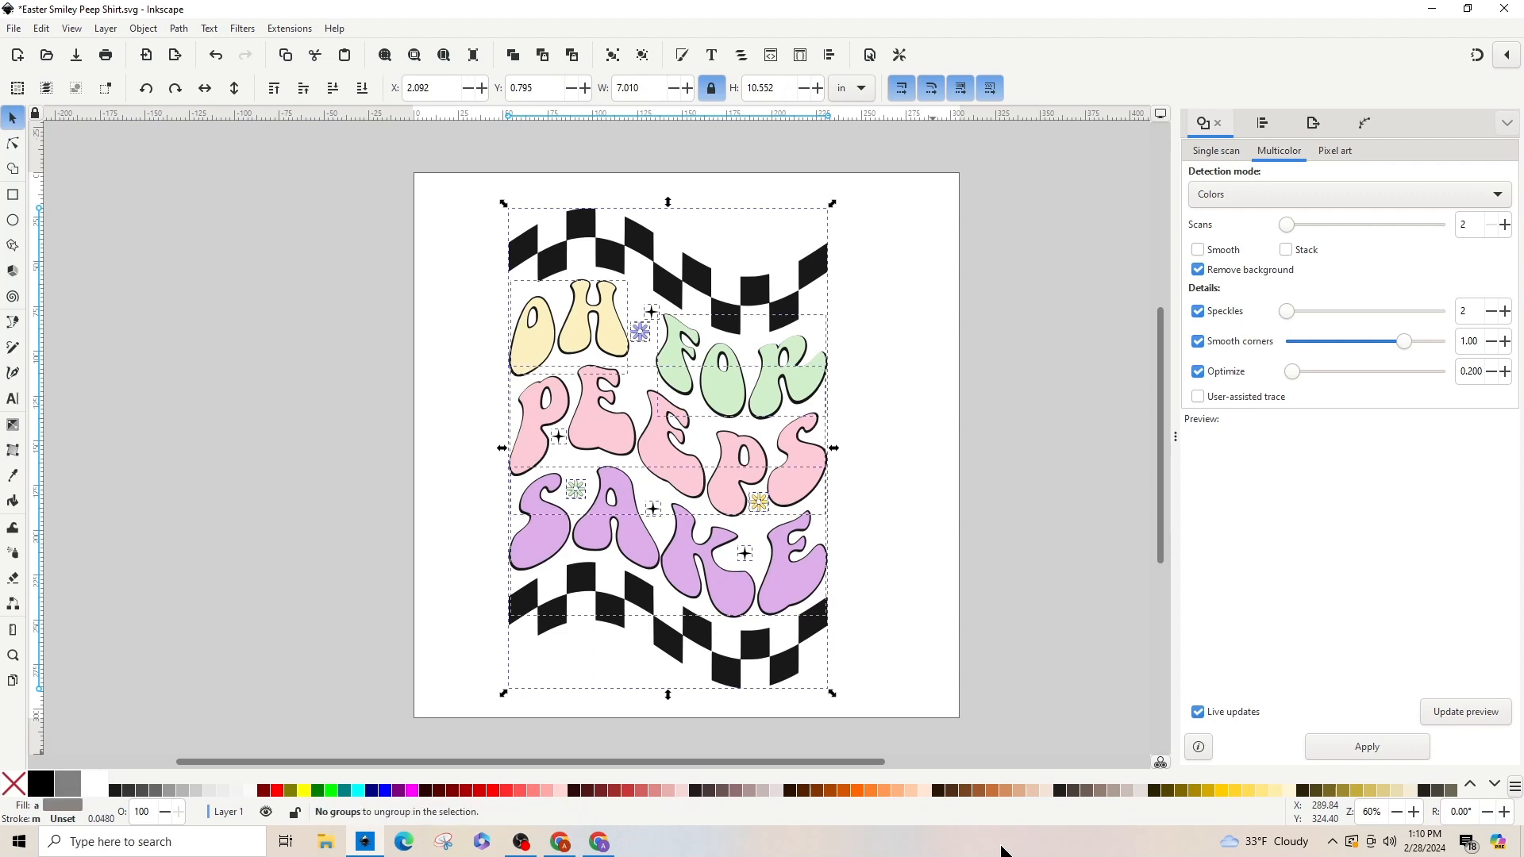
pyautogui.click(390, 249)
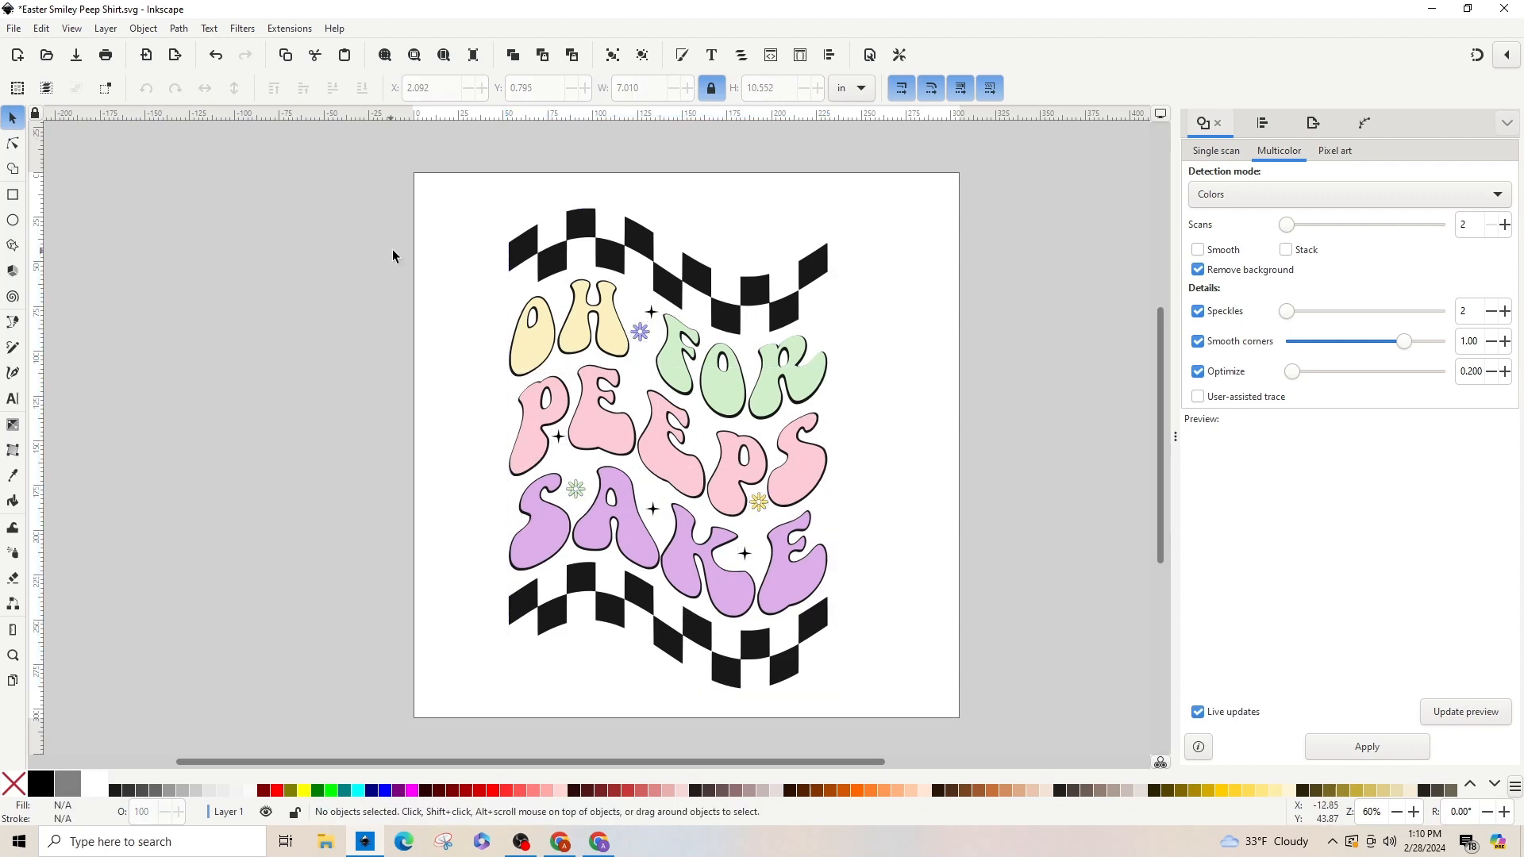
# Step: Merge the black checkerboard-and-lettering outline path with the four black stars into one path using Union
pyautogui.click(587, 226)
pyautogui.moveTo(587, 227); pyautogui.dragTo(229, 218)
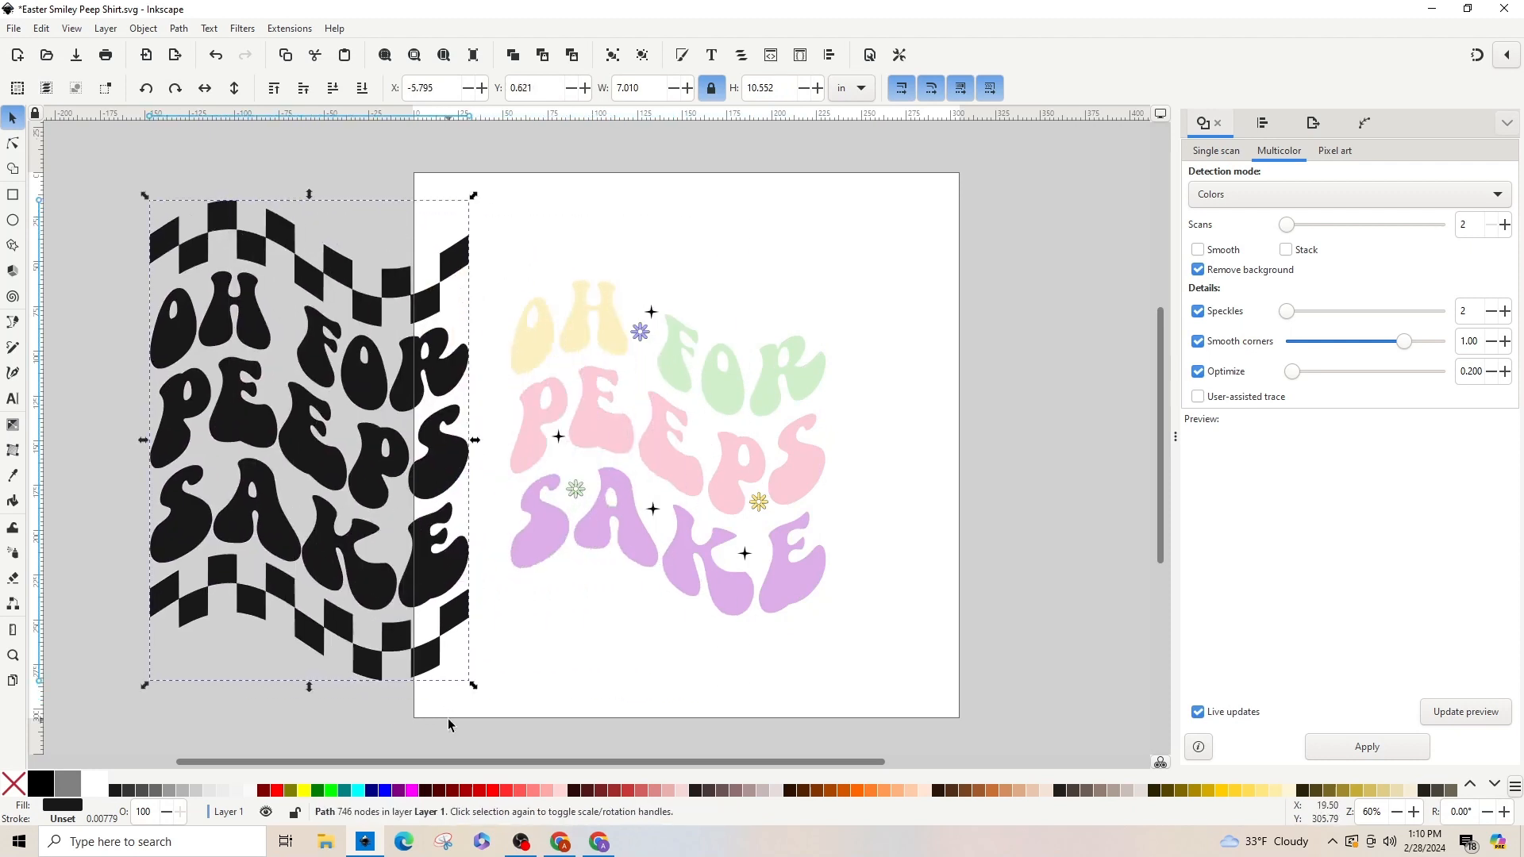
pyautogui.hotkey('ctrl', 'z')
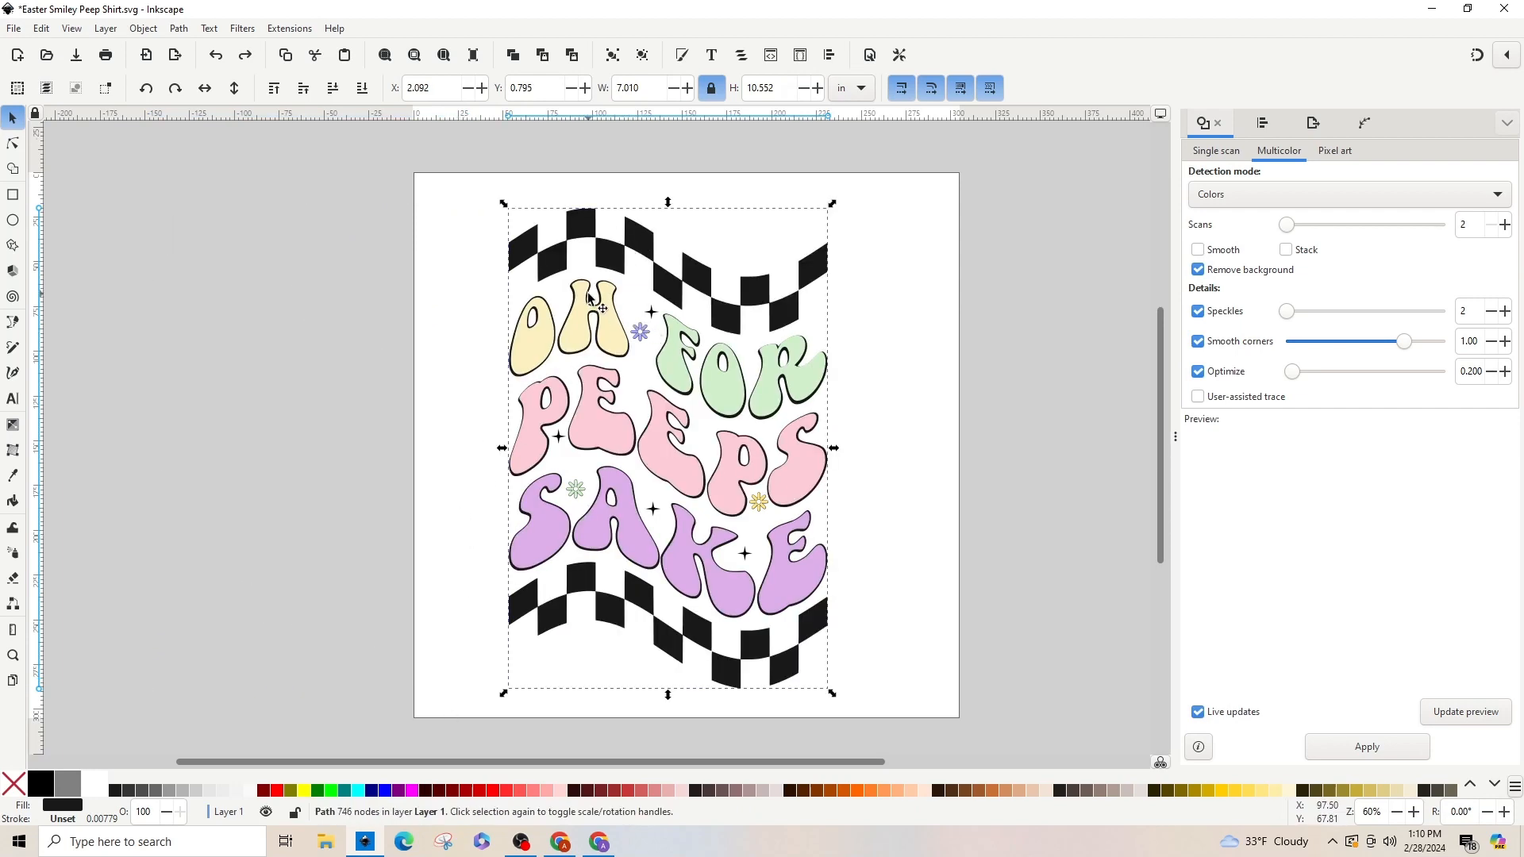
pyautogui.keyDown('ctrl'); pyautogui.scroll(3, 645, 330); pyautogui.keyUp('ctrl')
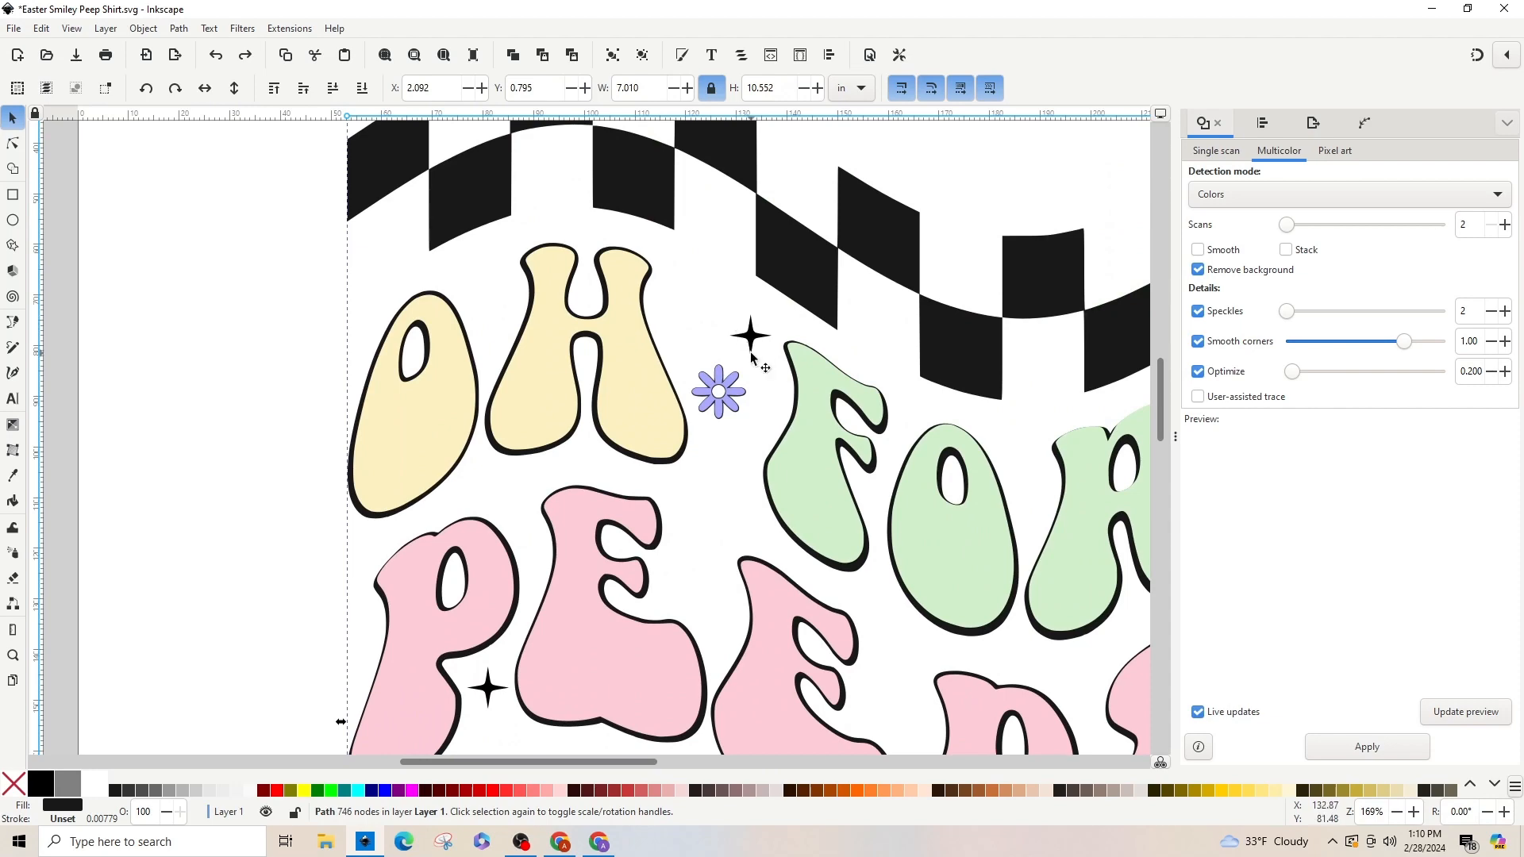
pyautogui.scroll(2, 786, 349)
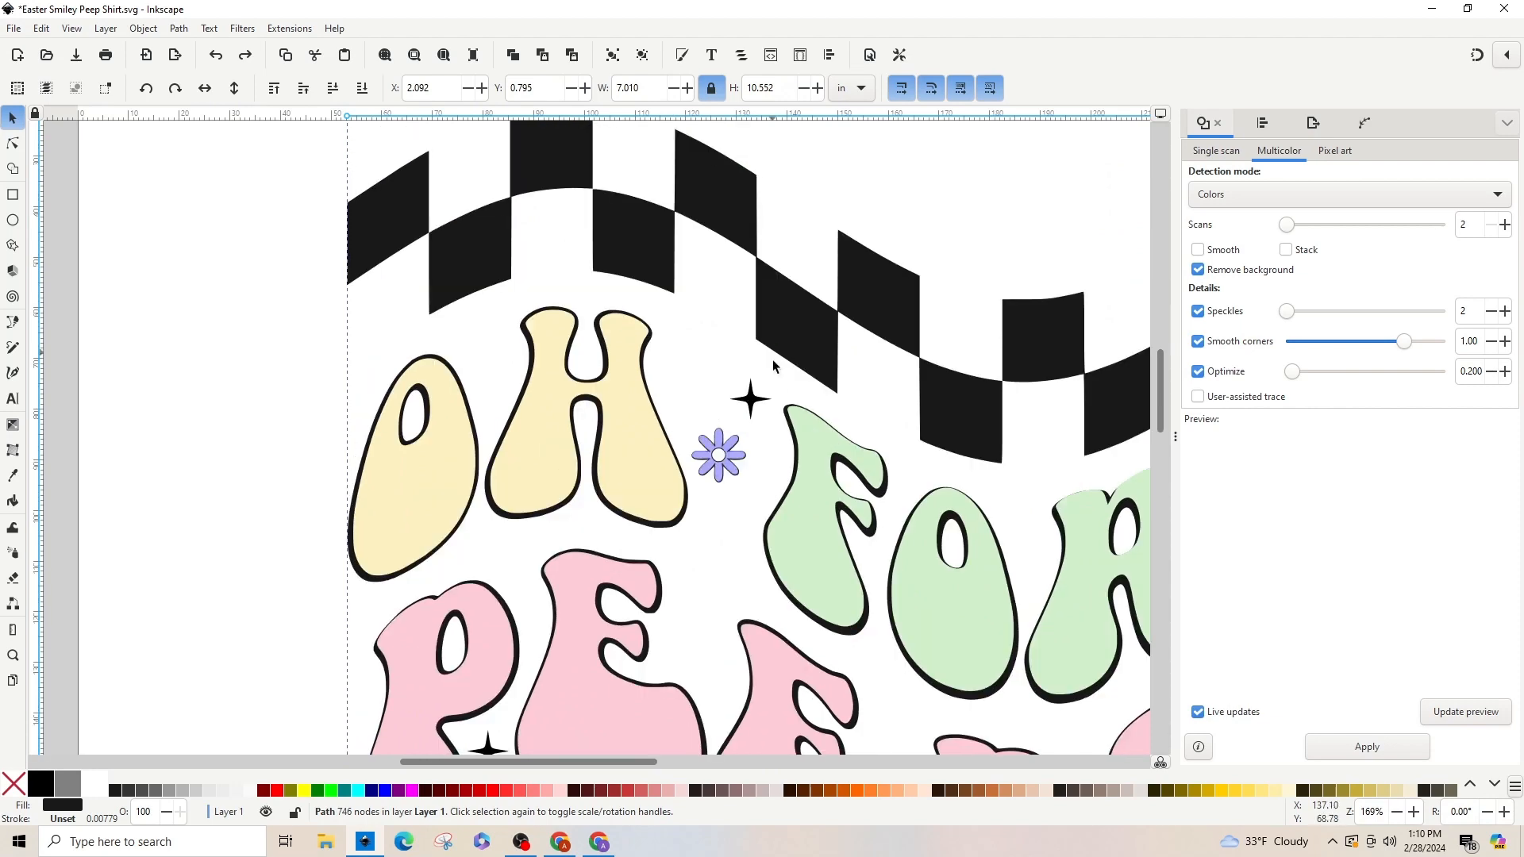
pyautogui.keyDown('shift'); pyautogui.click(748, 406); pyautogui.keyUp('shift')
pyautogui.scroll(-4, 763, 452)
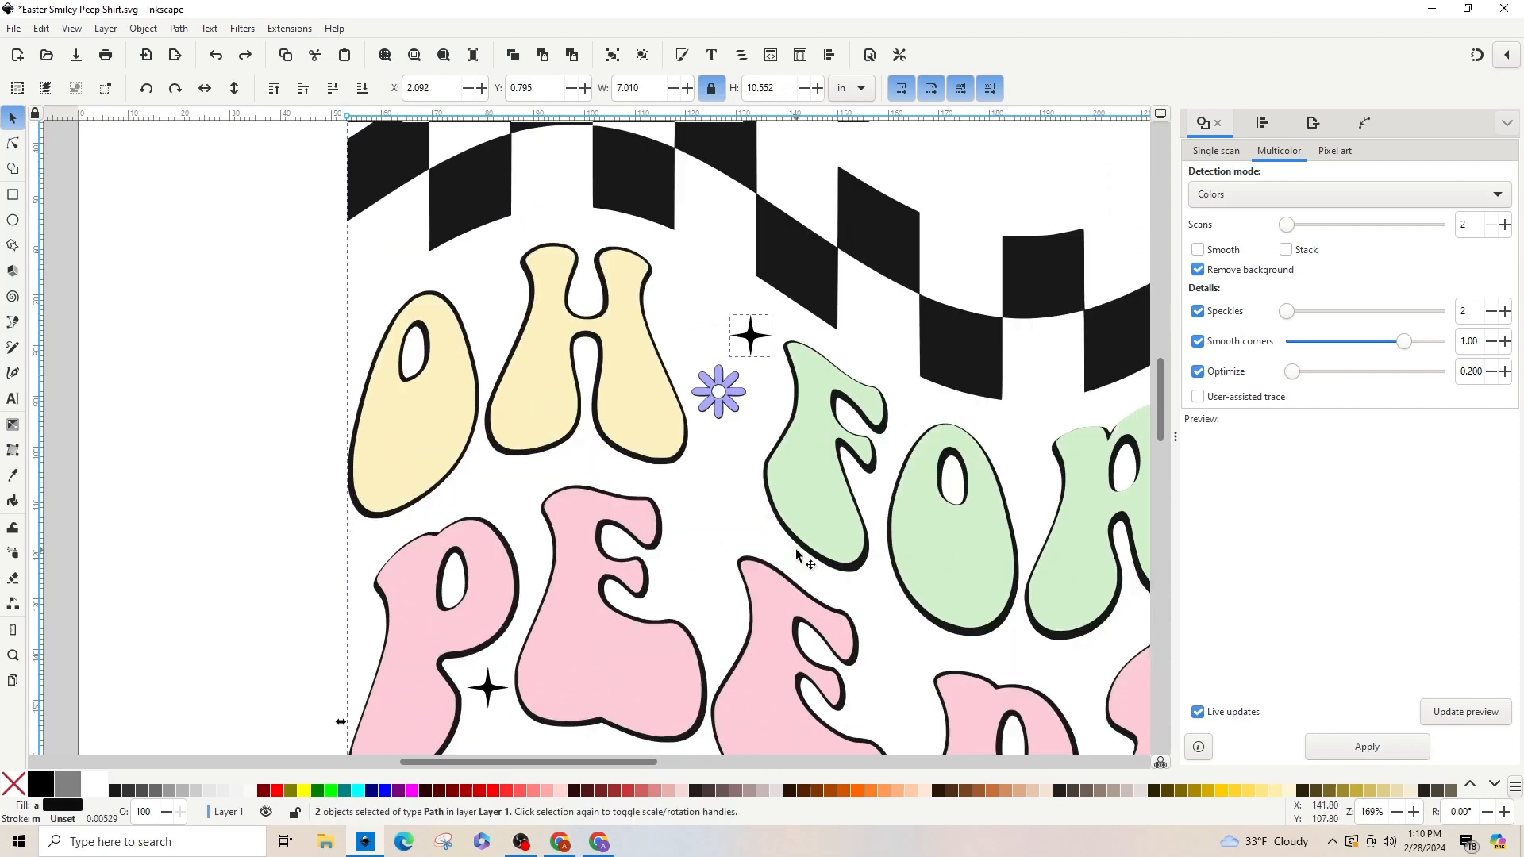
pyautogui.scroll(-6, 737, 382)
pyautogui.keyDown('shift'); pyautogui.click(493, 449); pyautogui.keyUp('shift')
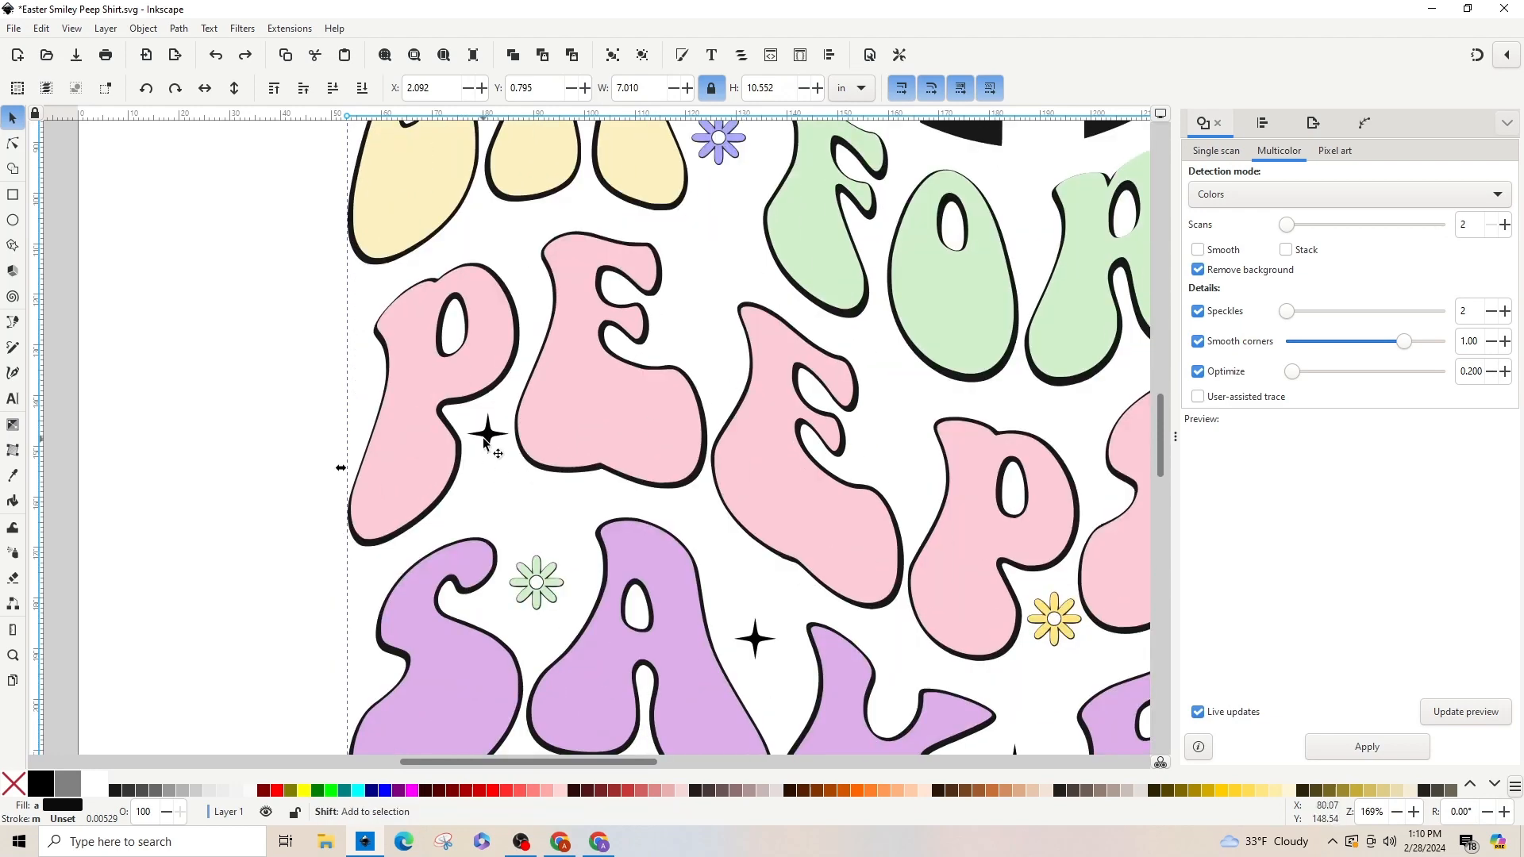
pyautogui.keyDown('shift'); pyautogui.click(752, 641); pyautogui.keyUp('shift')
pyautogui.scroll(-6, 797, 653)
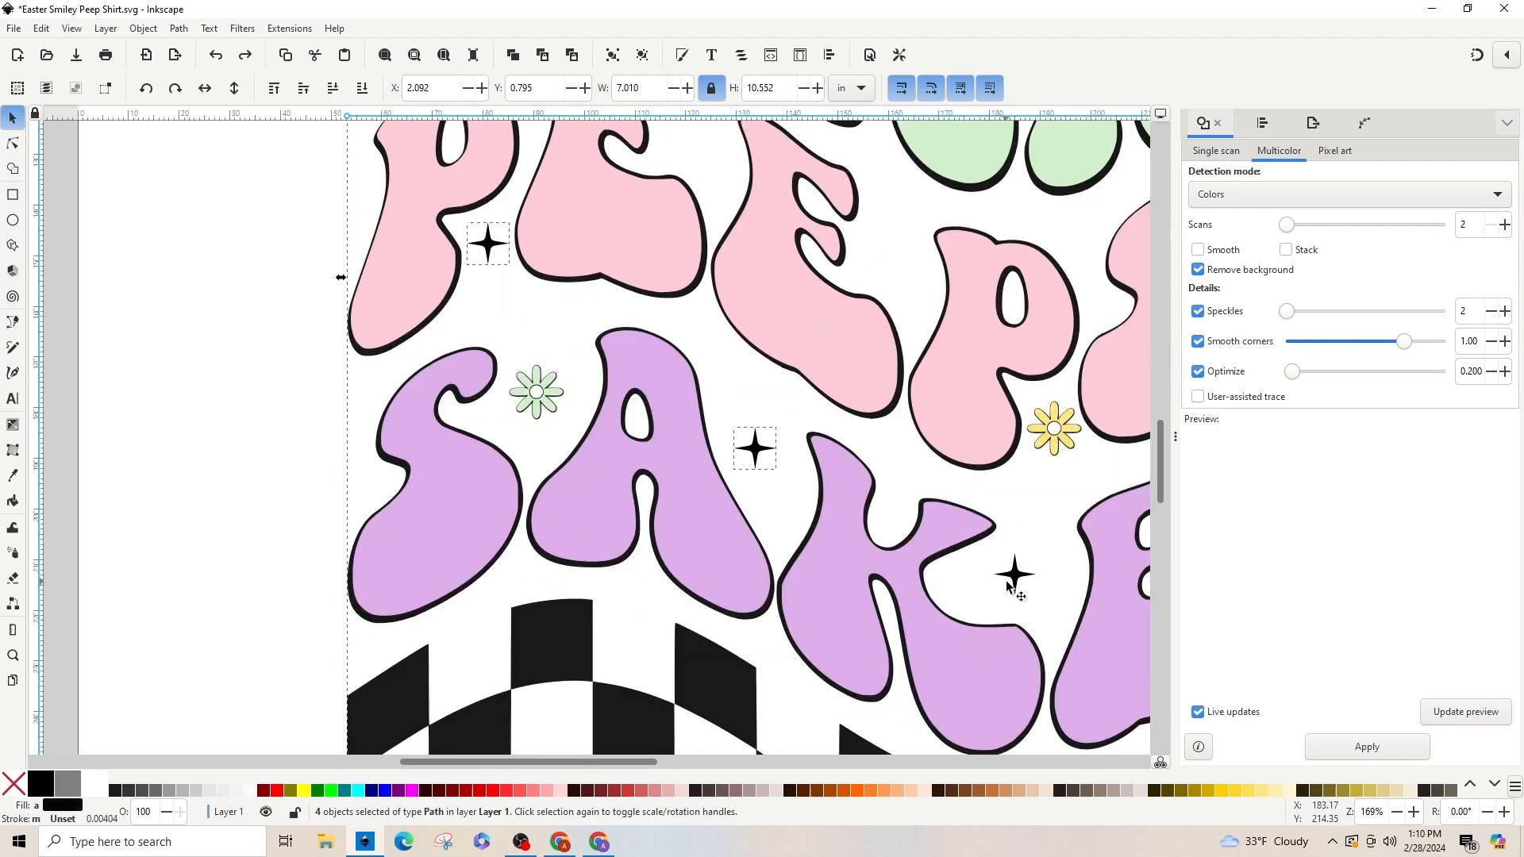
pyautogui.keyDown('shift'); pyautogui.click(1015, 583); pyautogui.keyUp('shift')
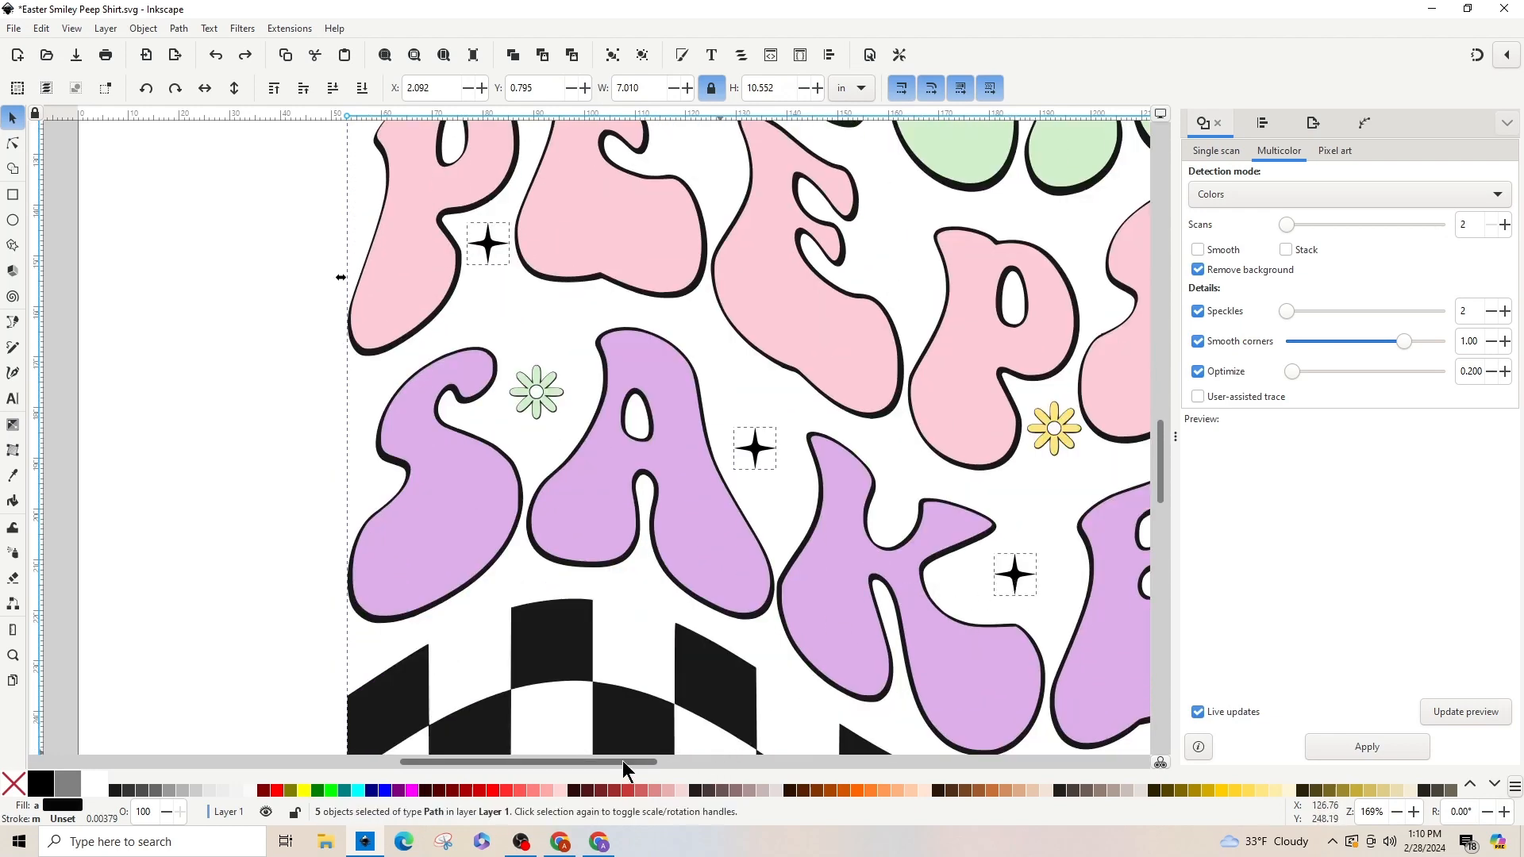
pyautogui.moveTo(624, 763); pyautogui.dragTo(690, 770)
pyautogui.scroll(14, 715, 737)
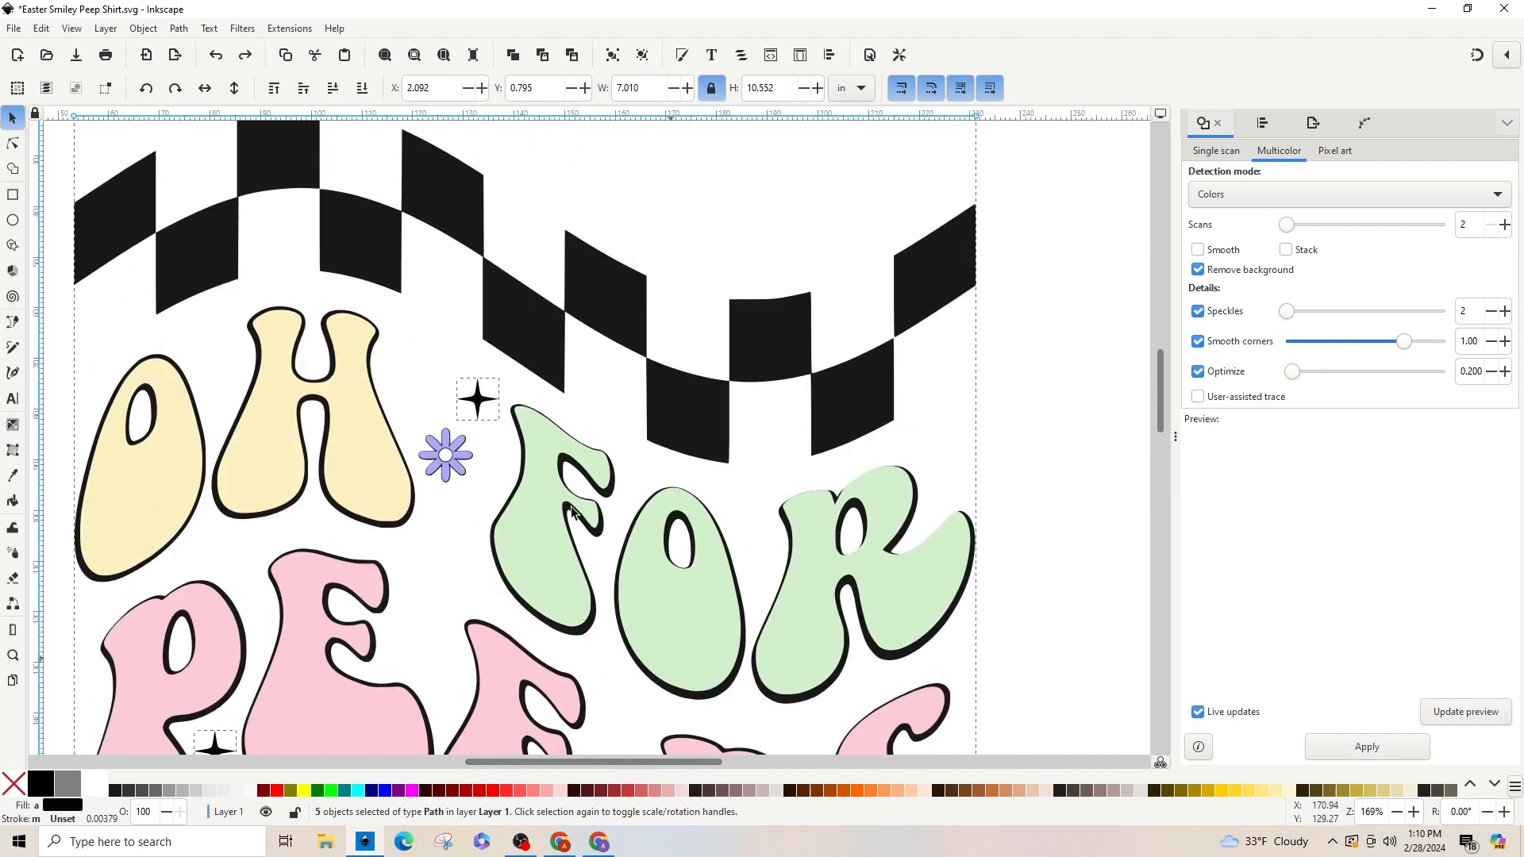
pyautogui.click(179, 28)
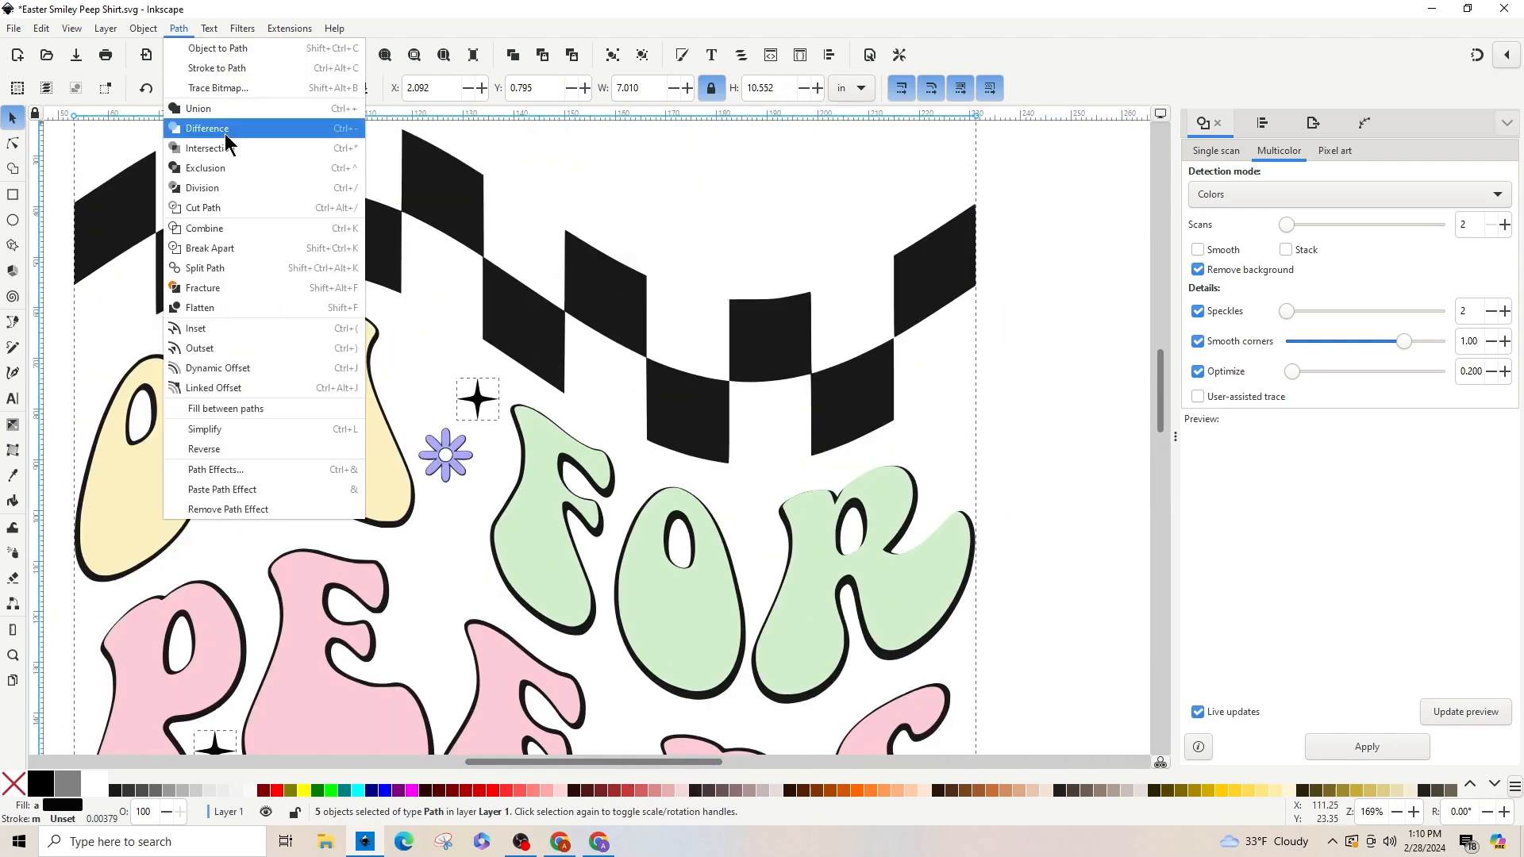
pyautogui.click(227, 121)
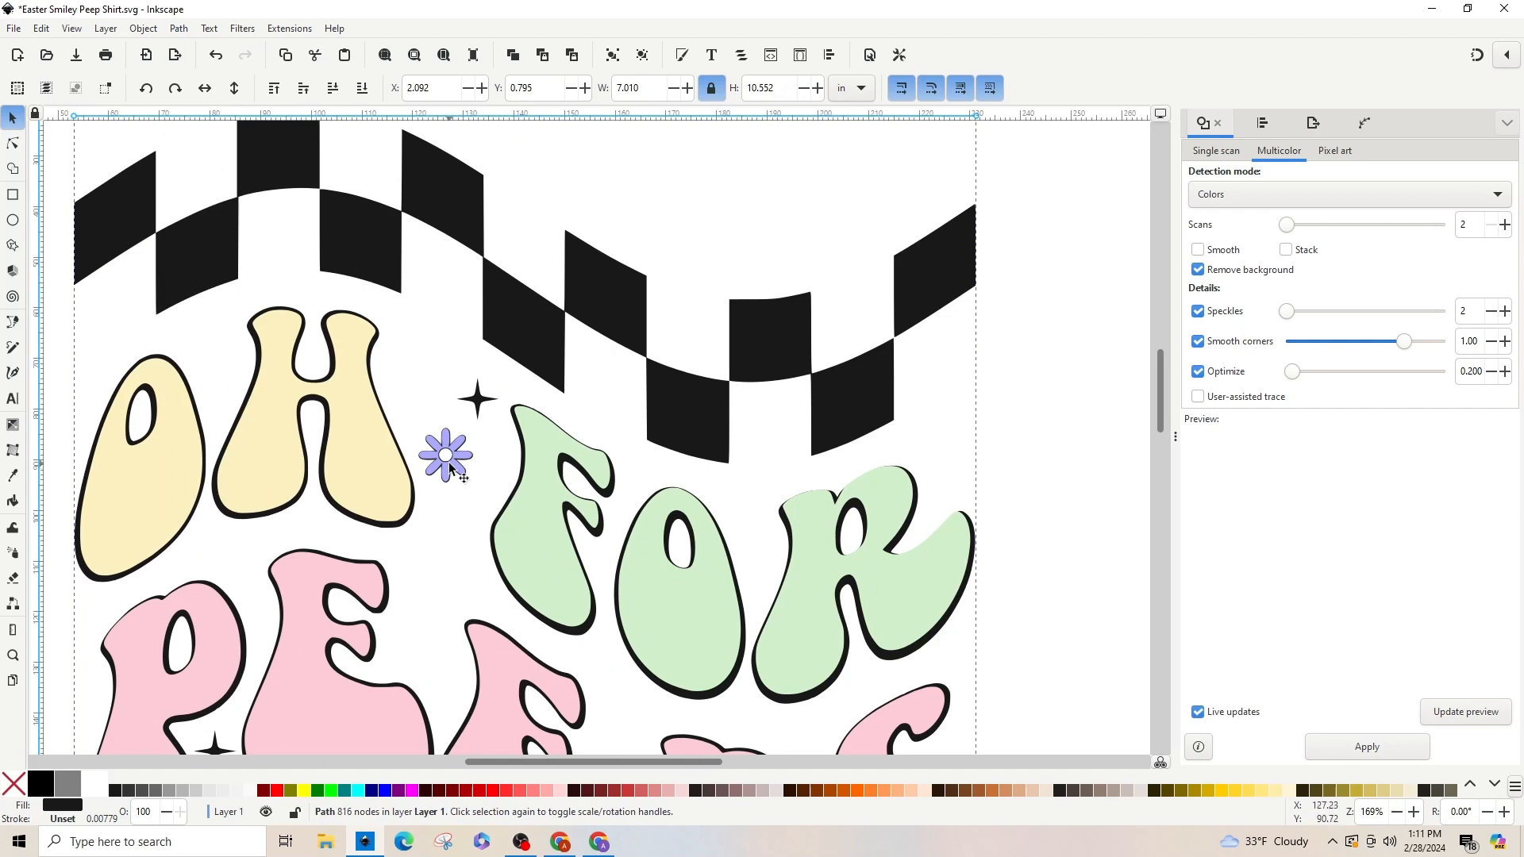
# Step: Group the petals and white center of the purple daisy between OH and FOR
pyautogui.click(446, 441)
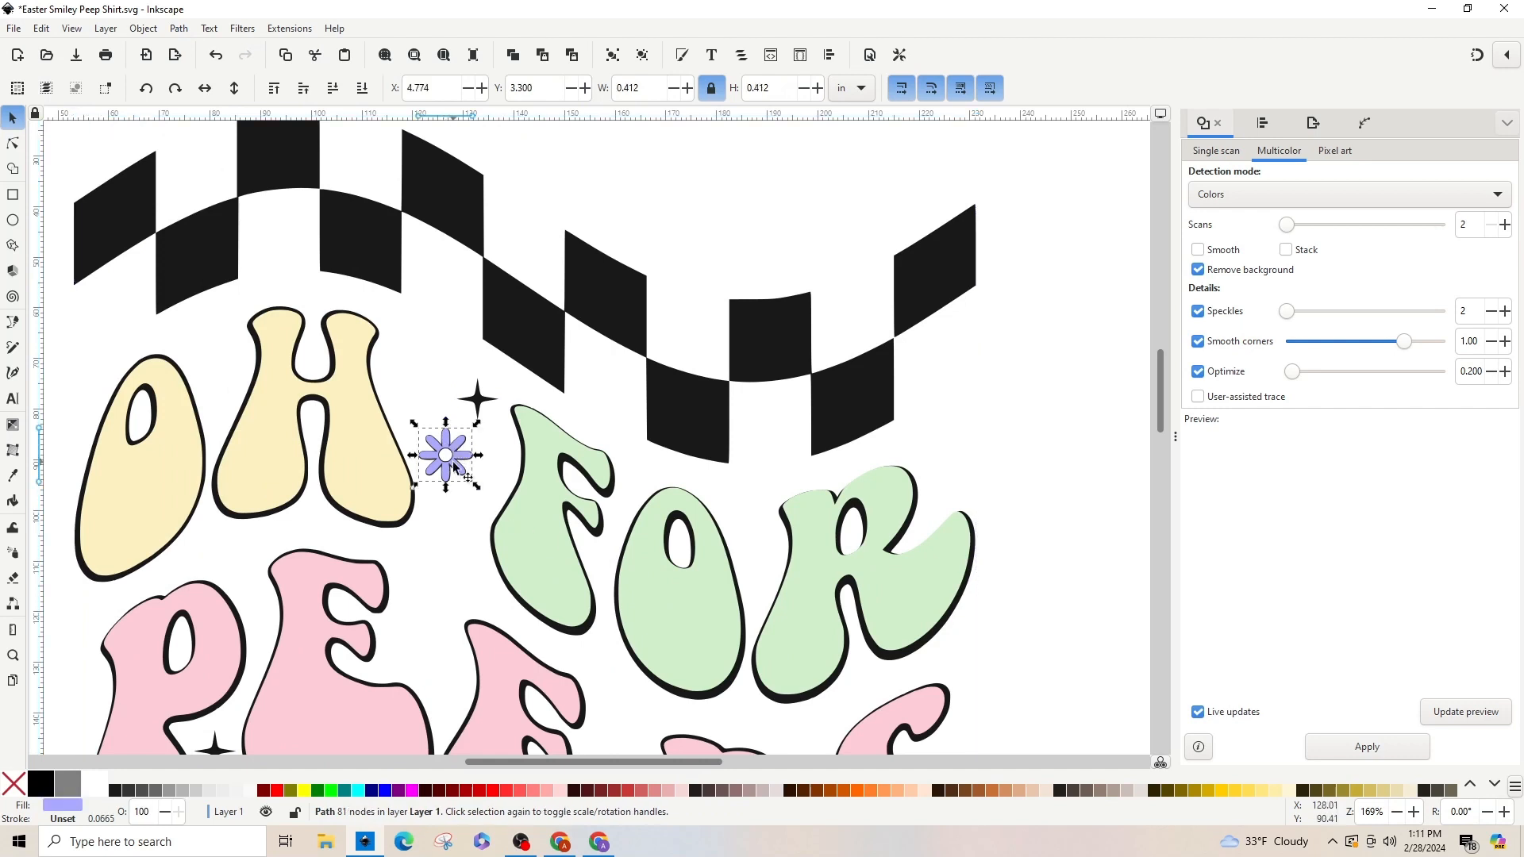
pyautogui.keyDown('shift'); pyautogui.click(446, 457); pyautogui.keyUp('shift')
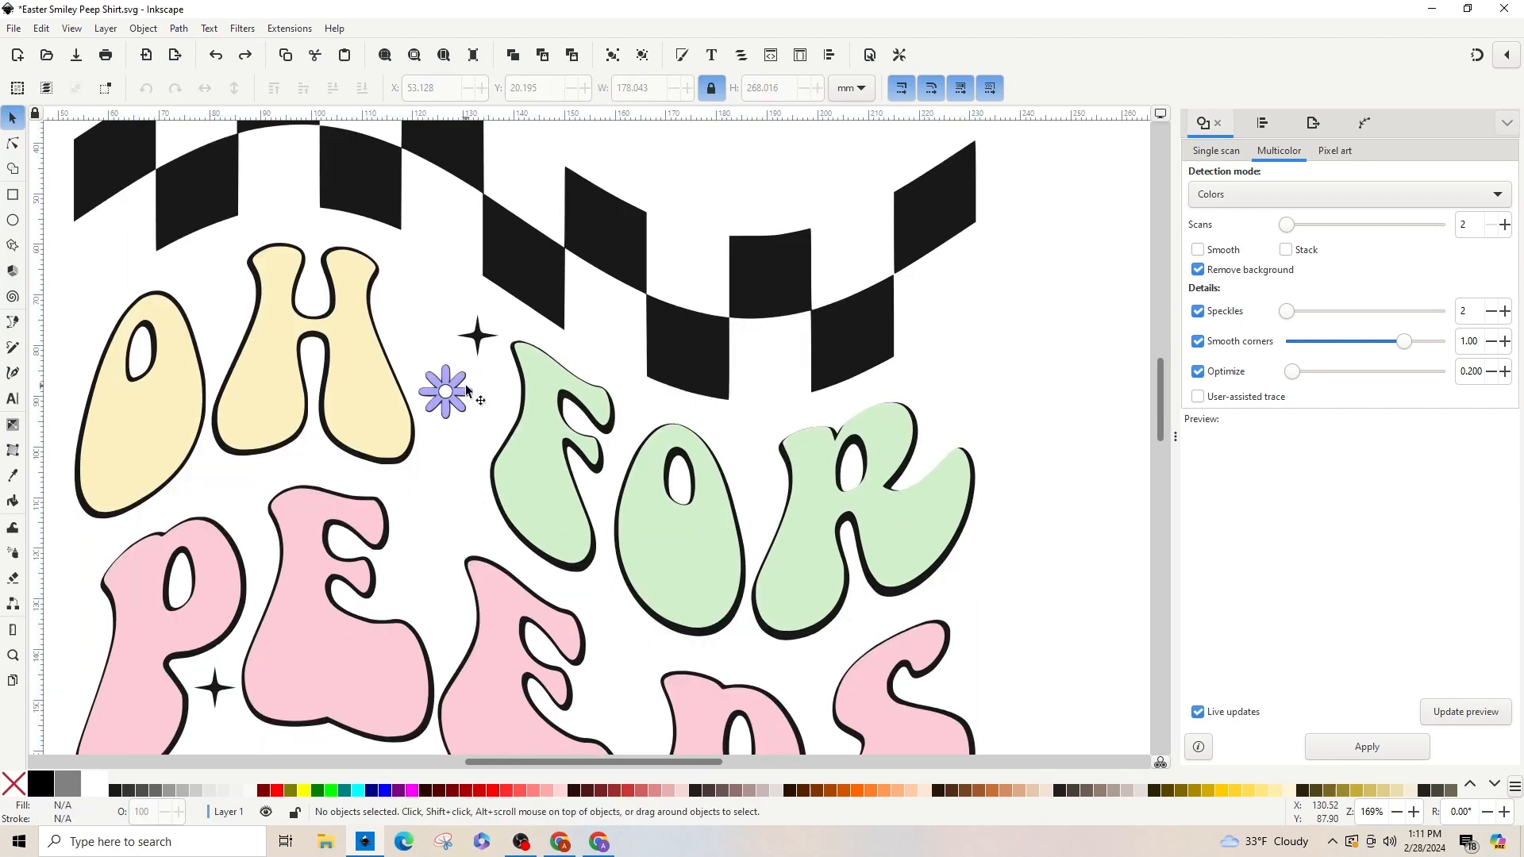
pyautogui.click(450, 401)
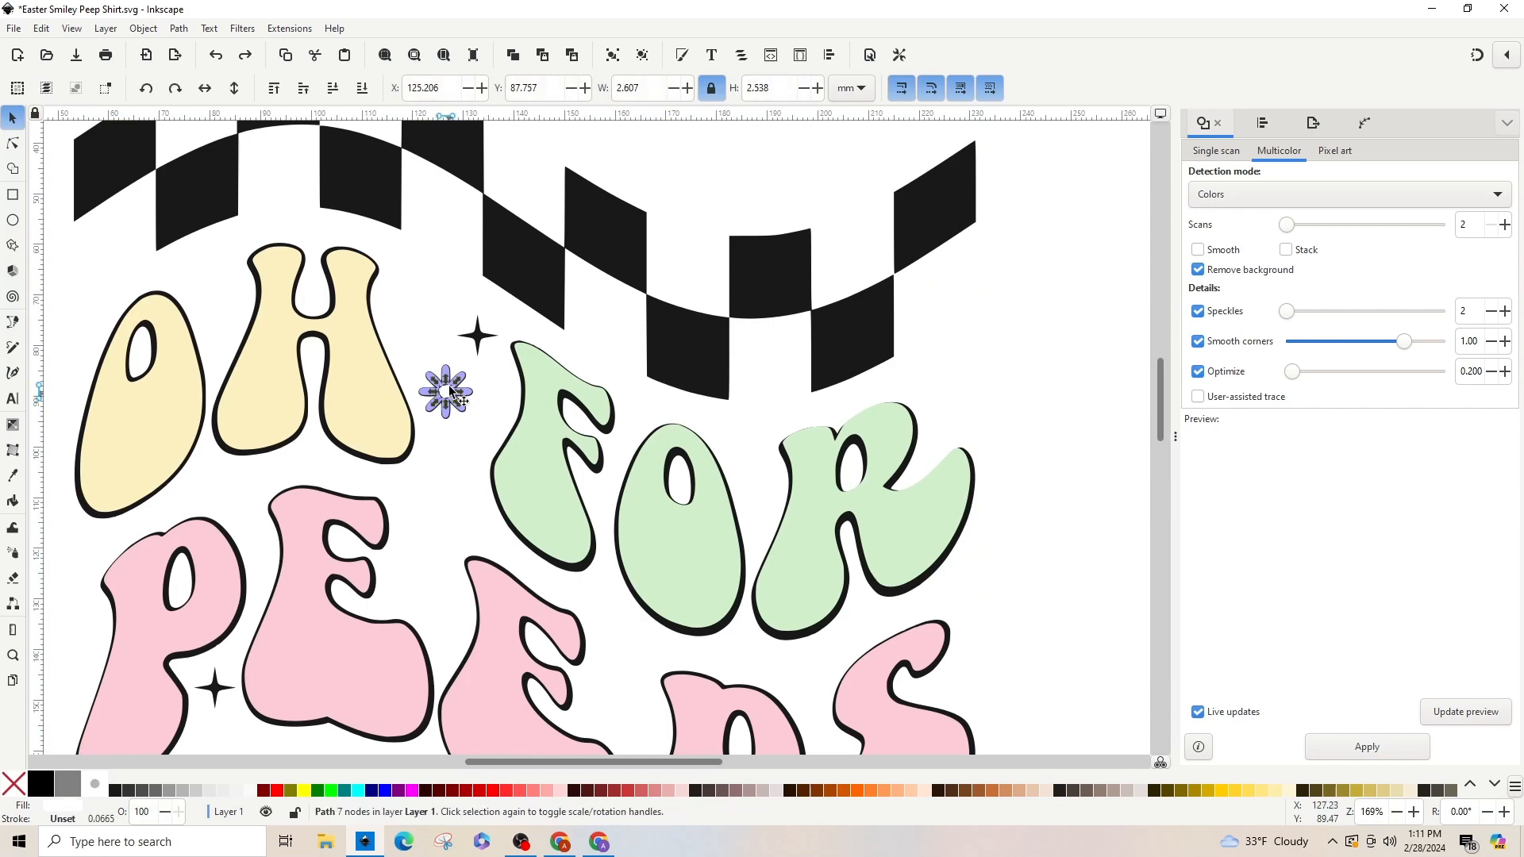
pyautogui.keyDown('shift'); pyautogui.click(448, 380); pyautogui.keyUp('shift')
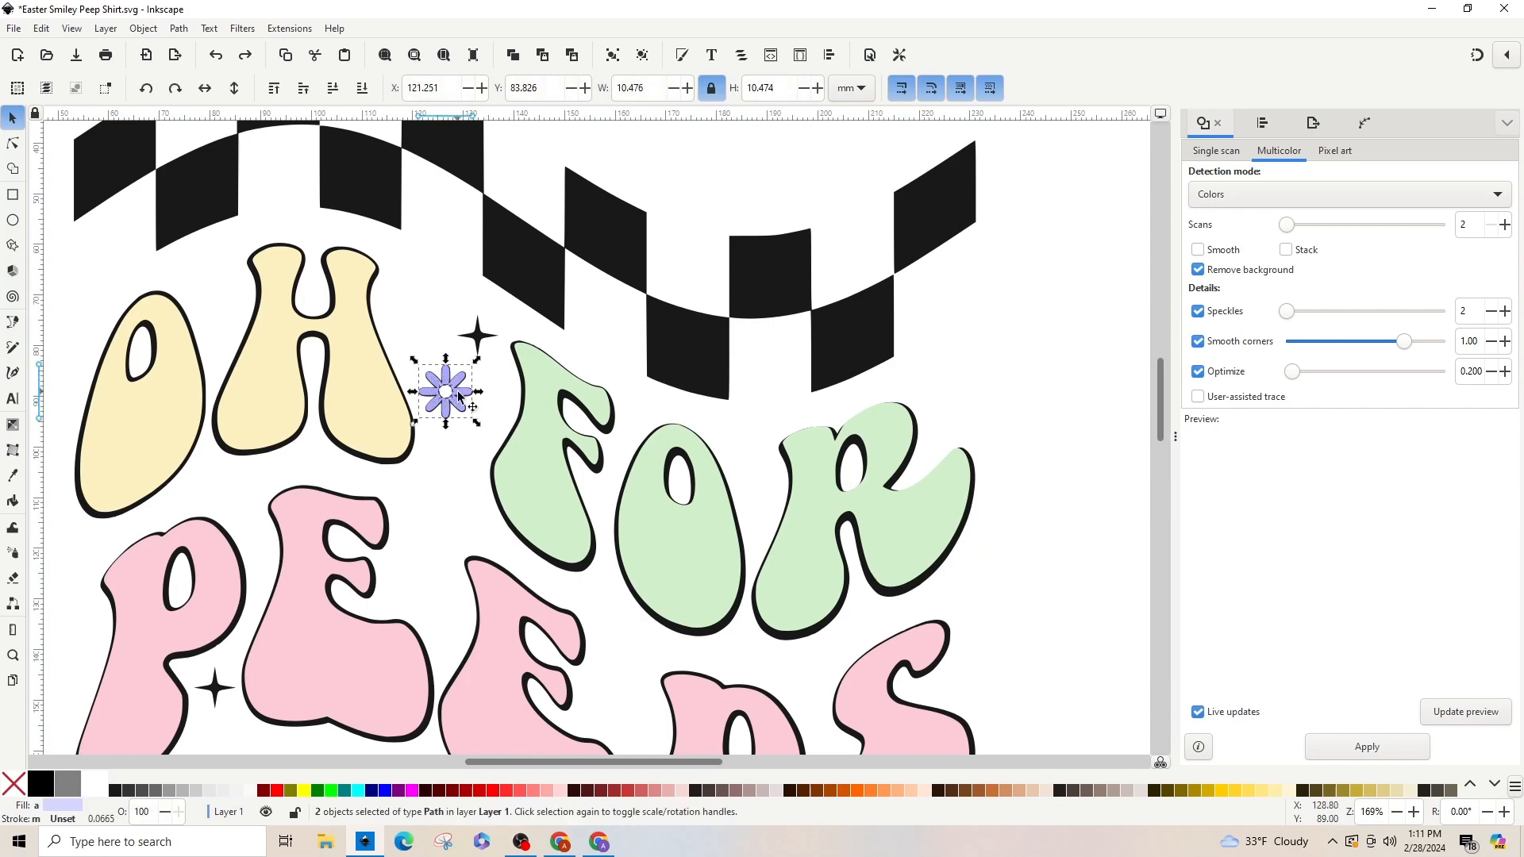
pyautogui.hotkey('ctrl', 'g')
# Step: Group the petals and center of the green daisy in SAKE, and likewise those of the yellow daisy in PEEPS
pyautogui.scroll(-5, 474, 408)
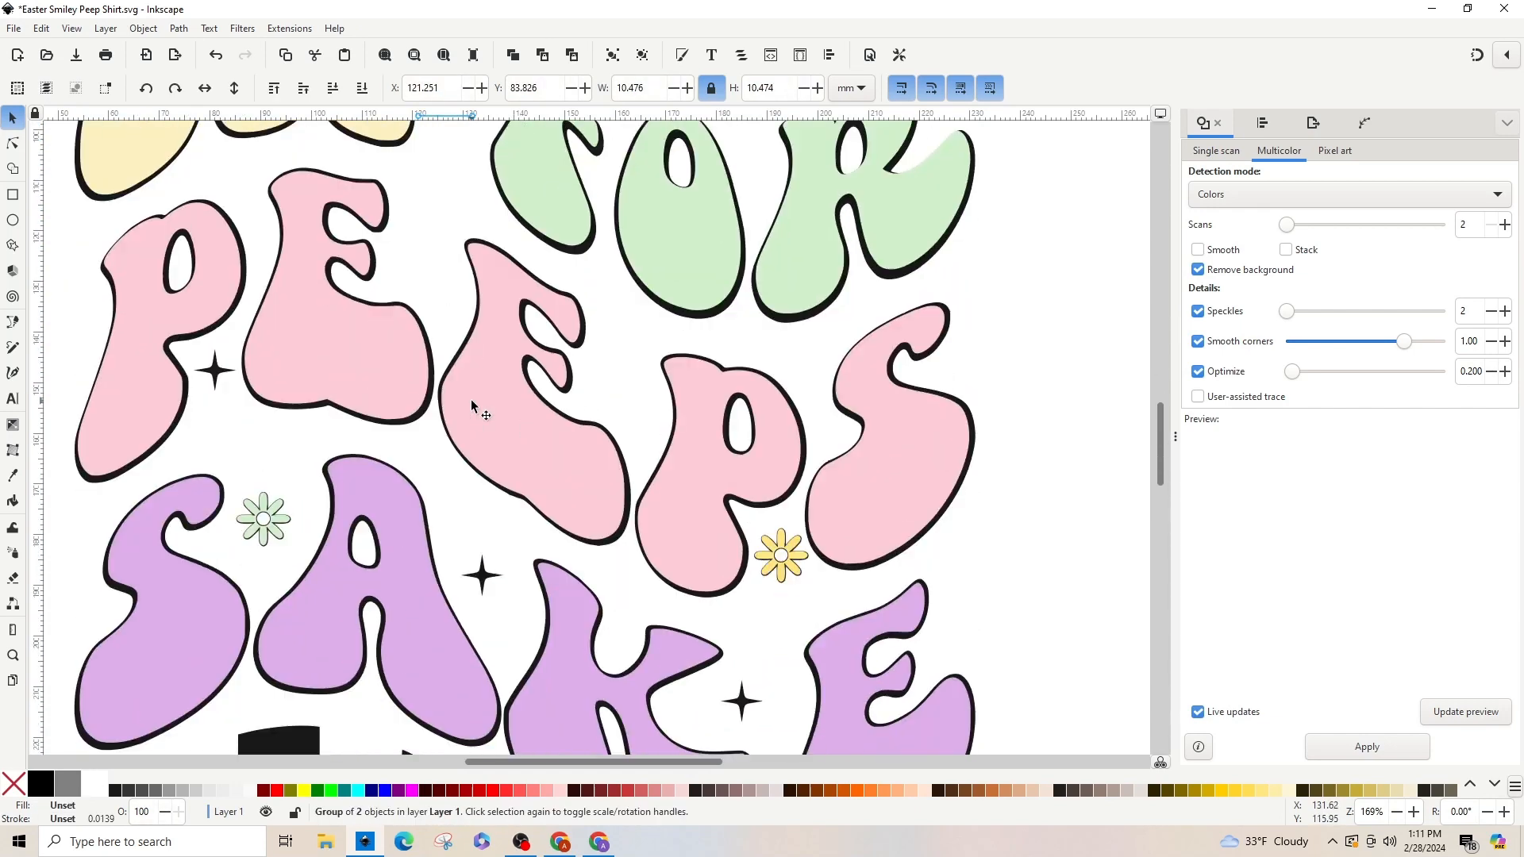
pyautogui.click(264, 519)
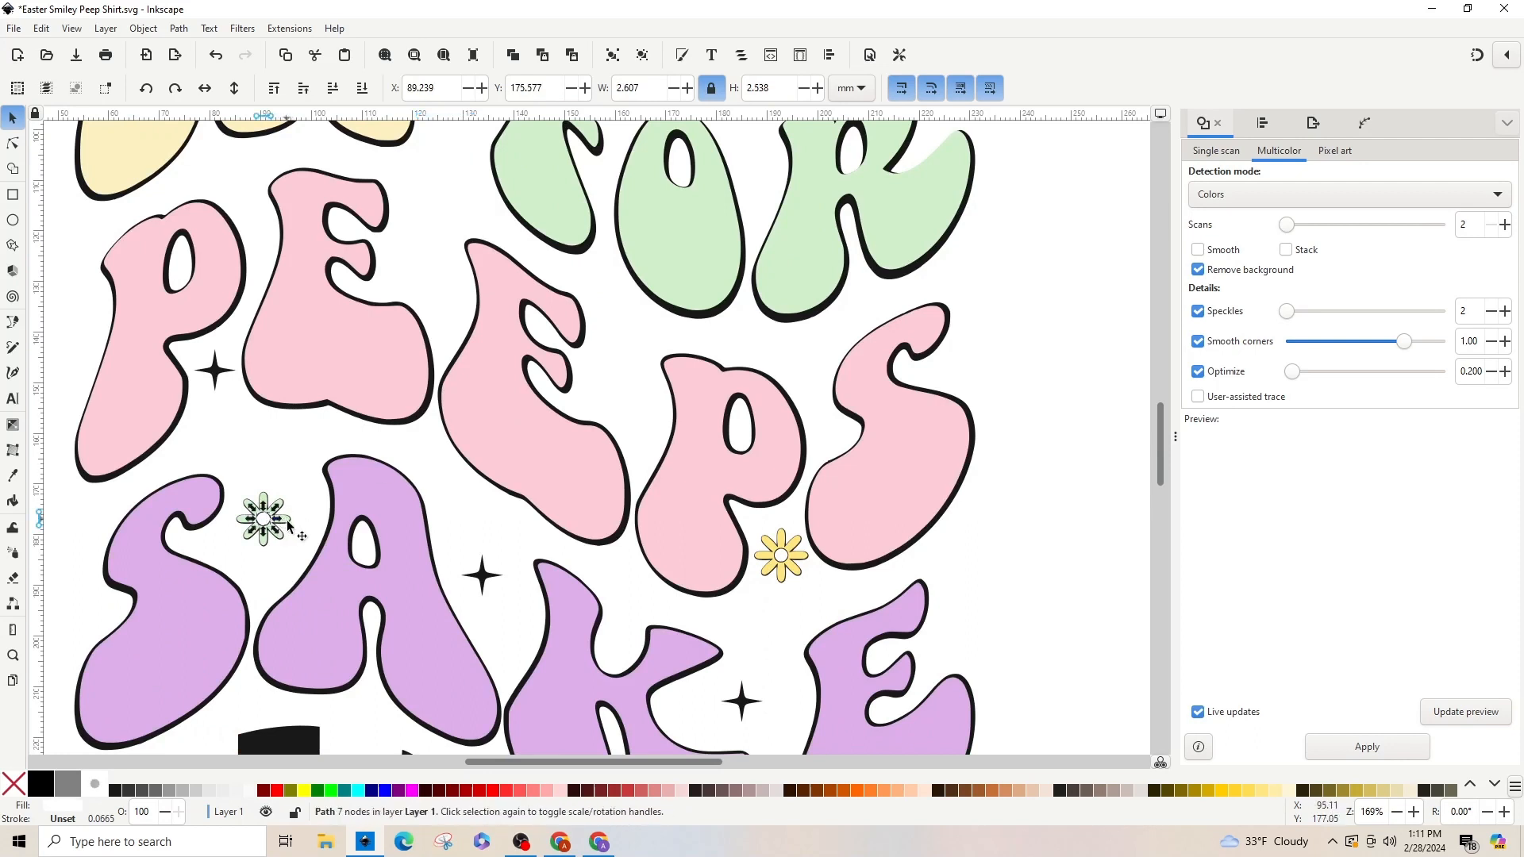
pyautogui.keyDown('shift'); pyautogui.click(290, 526); pyautogui.keyUp('shift')
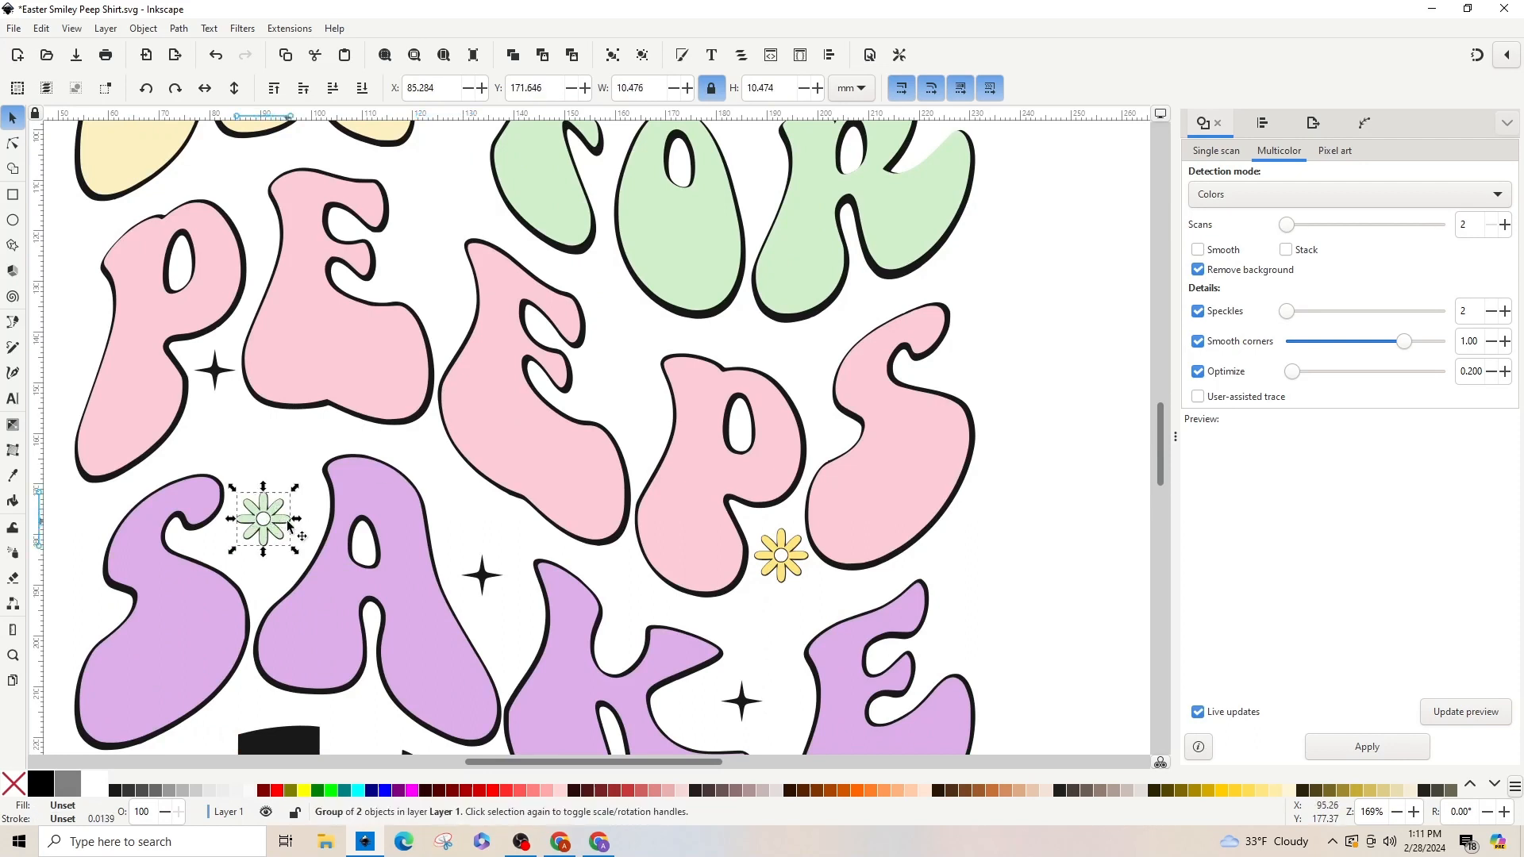
pyautogui.click(778, 538)
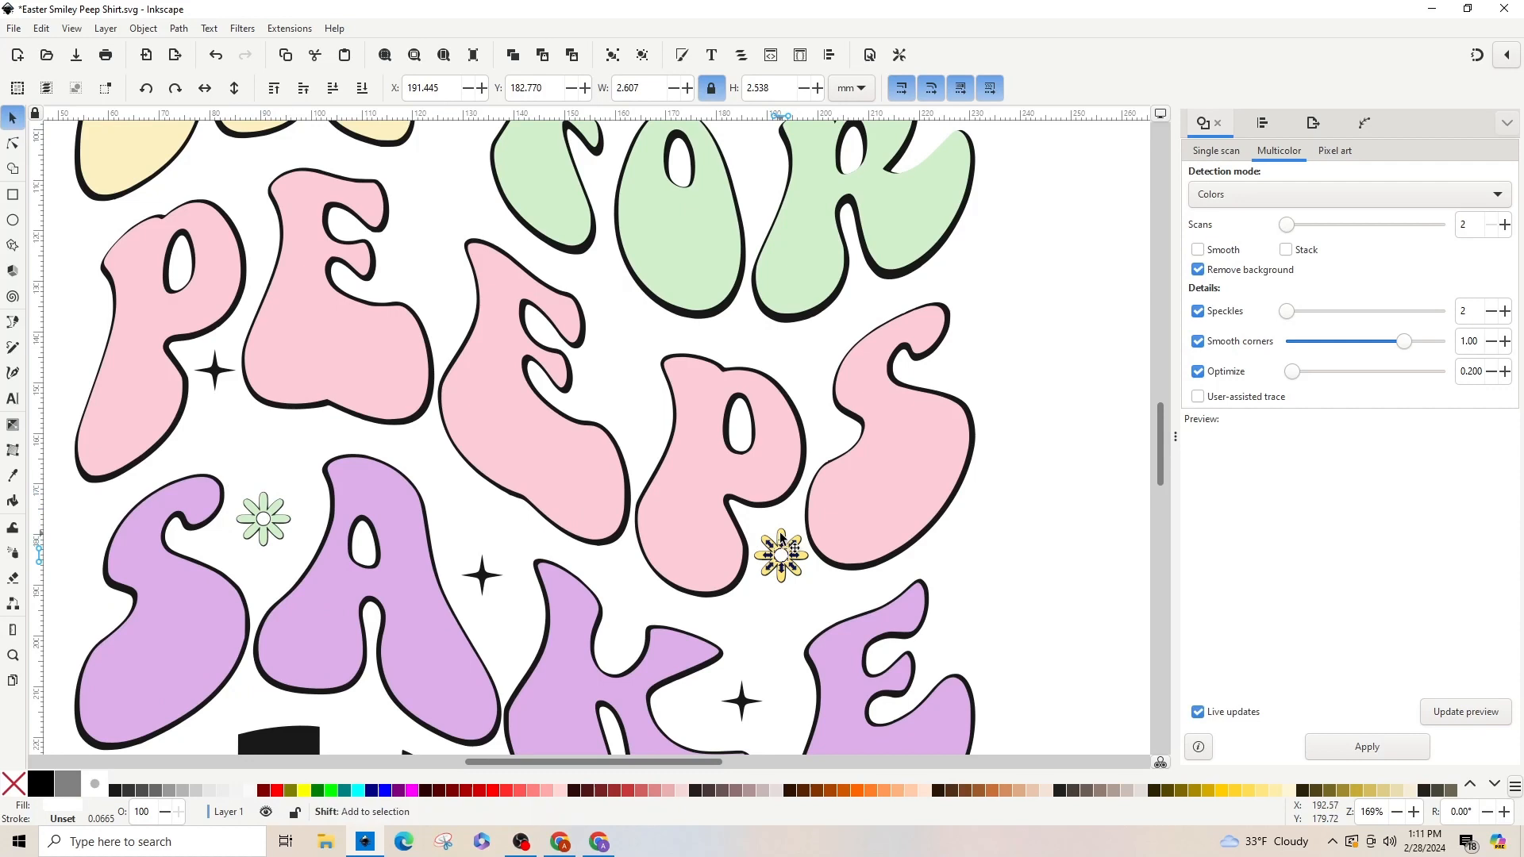
pyautogui.keyDown('shift'); pyautogui.click(789, 579); pyautogui.keyUp('shift')
pyautogui.hotkey('ctrl', 'g')
pyautogui.hotkey('ctrl', 'f')
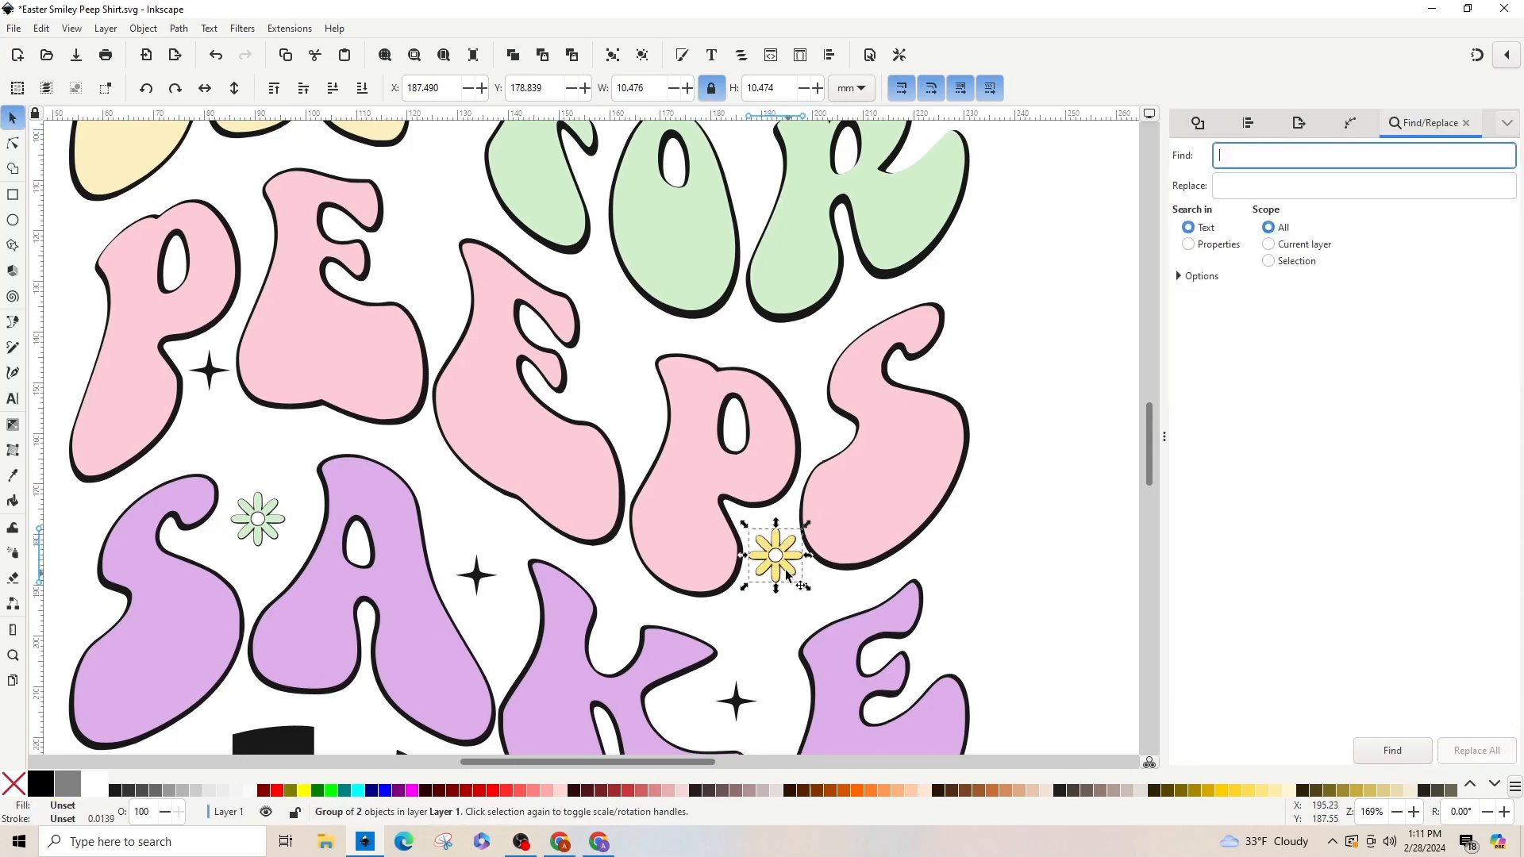
# Step: Move the yellow, green and purple daisies slightly down to expose the black daisy shapes behind them
pyautogui.moveTo(781, 575); pyautogui.dragTo(781, 593)
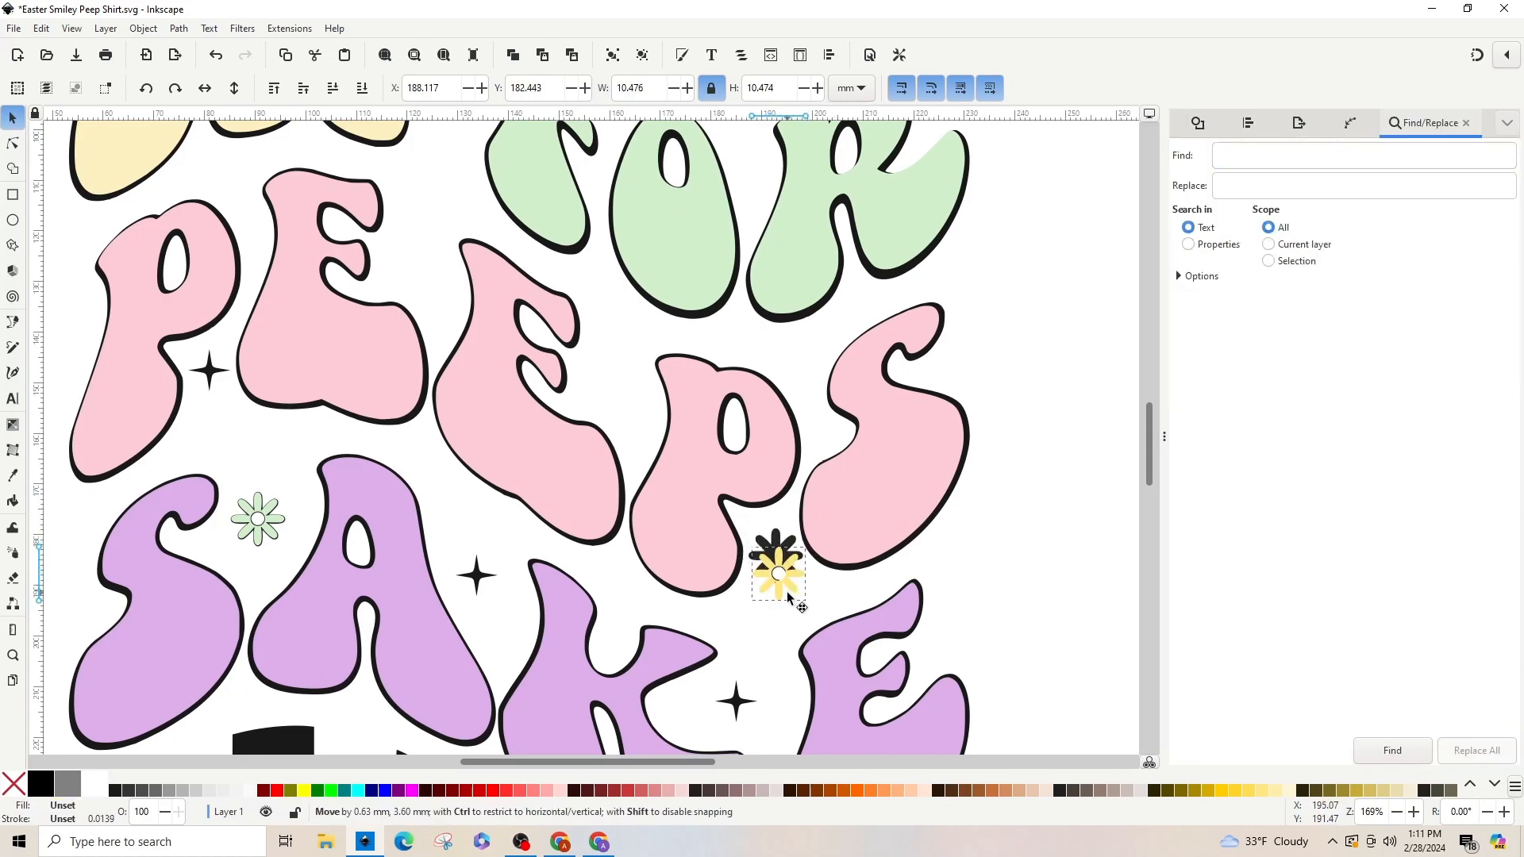
pyautogui.moveTo(267, 527); pyautogui.dragTo(268, 544)
pyautogui.scroll(4, 407, 540)
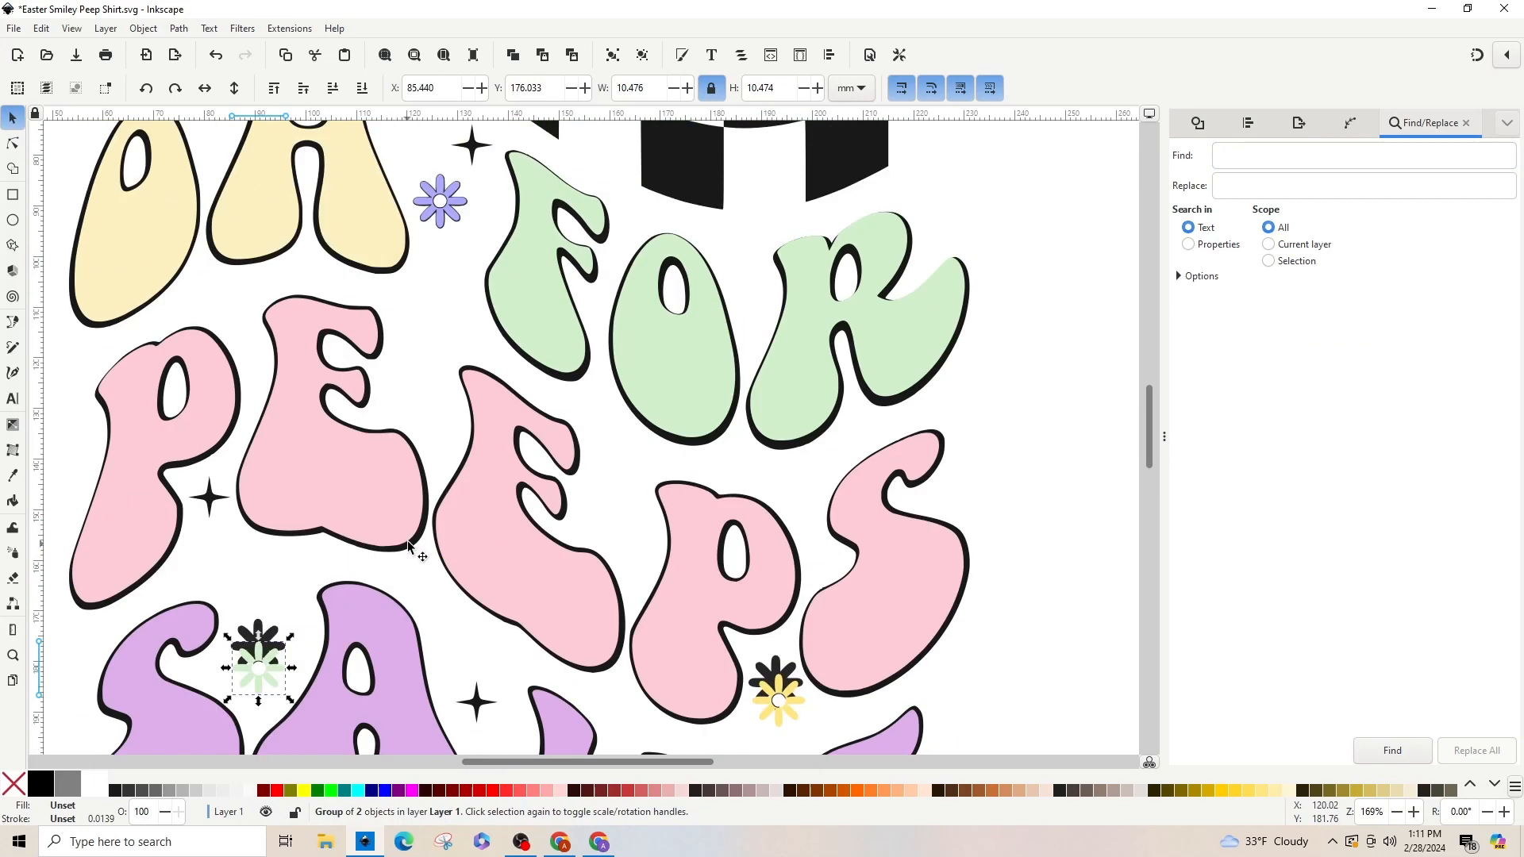
pyautogui.moveTo(438, 170); pyautogui.dragTo(439, 198)
# Step: Merge the three black daisy shapes with the black checkerboard-and-lettering path using Union
pyautogui.click(438, 199)
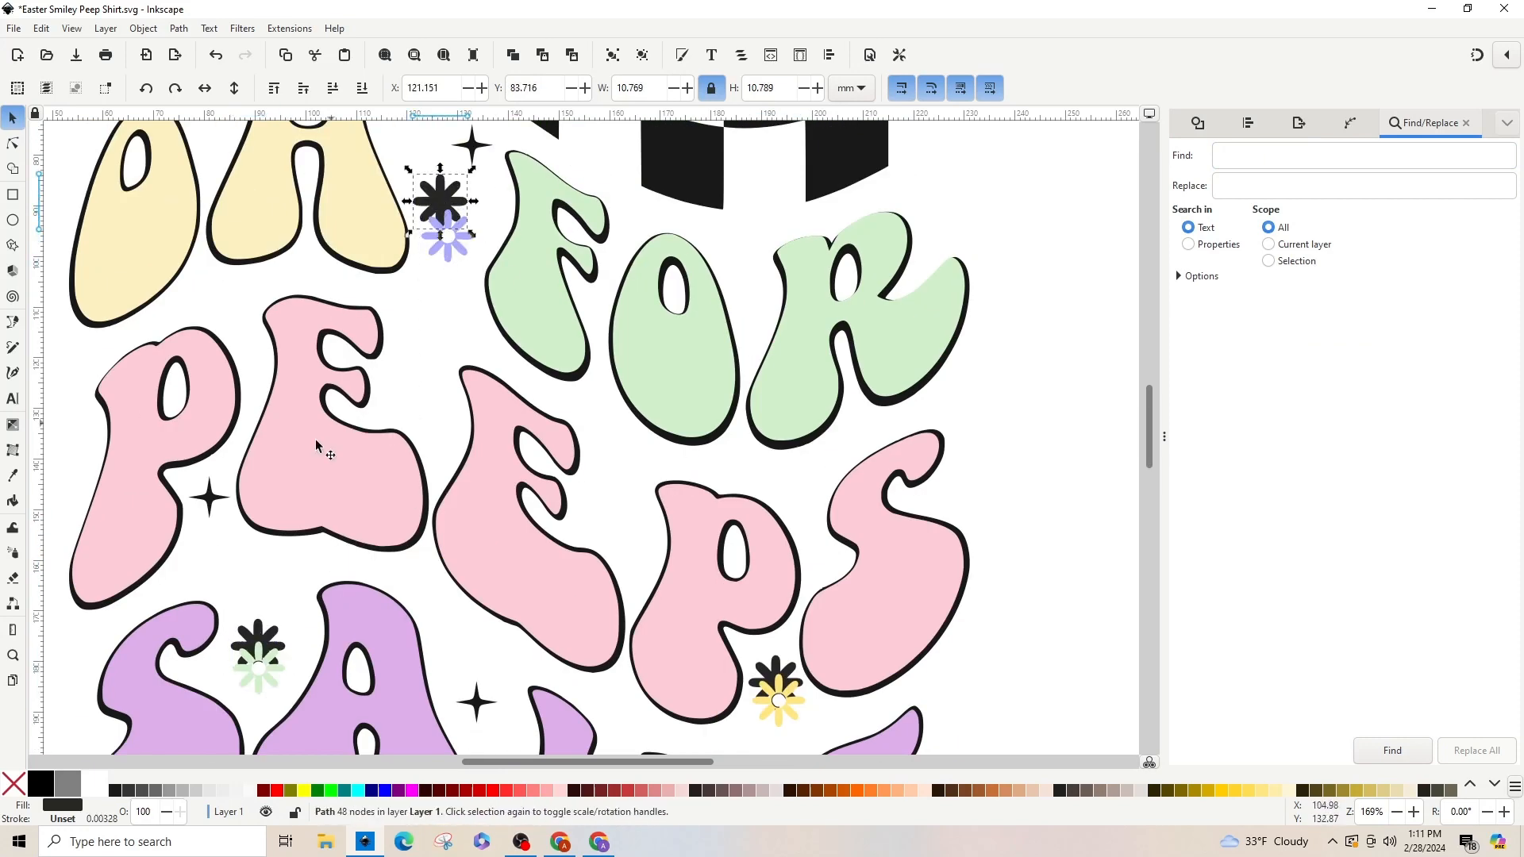
pyautogui.keyDown('shift'); pyautogui.click(242, 629); pyautogui.keyUp('shift')
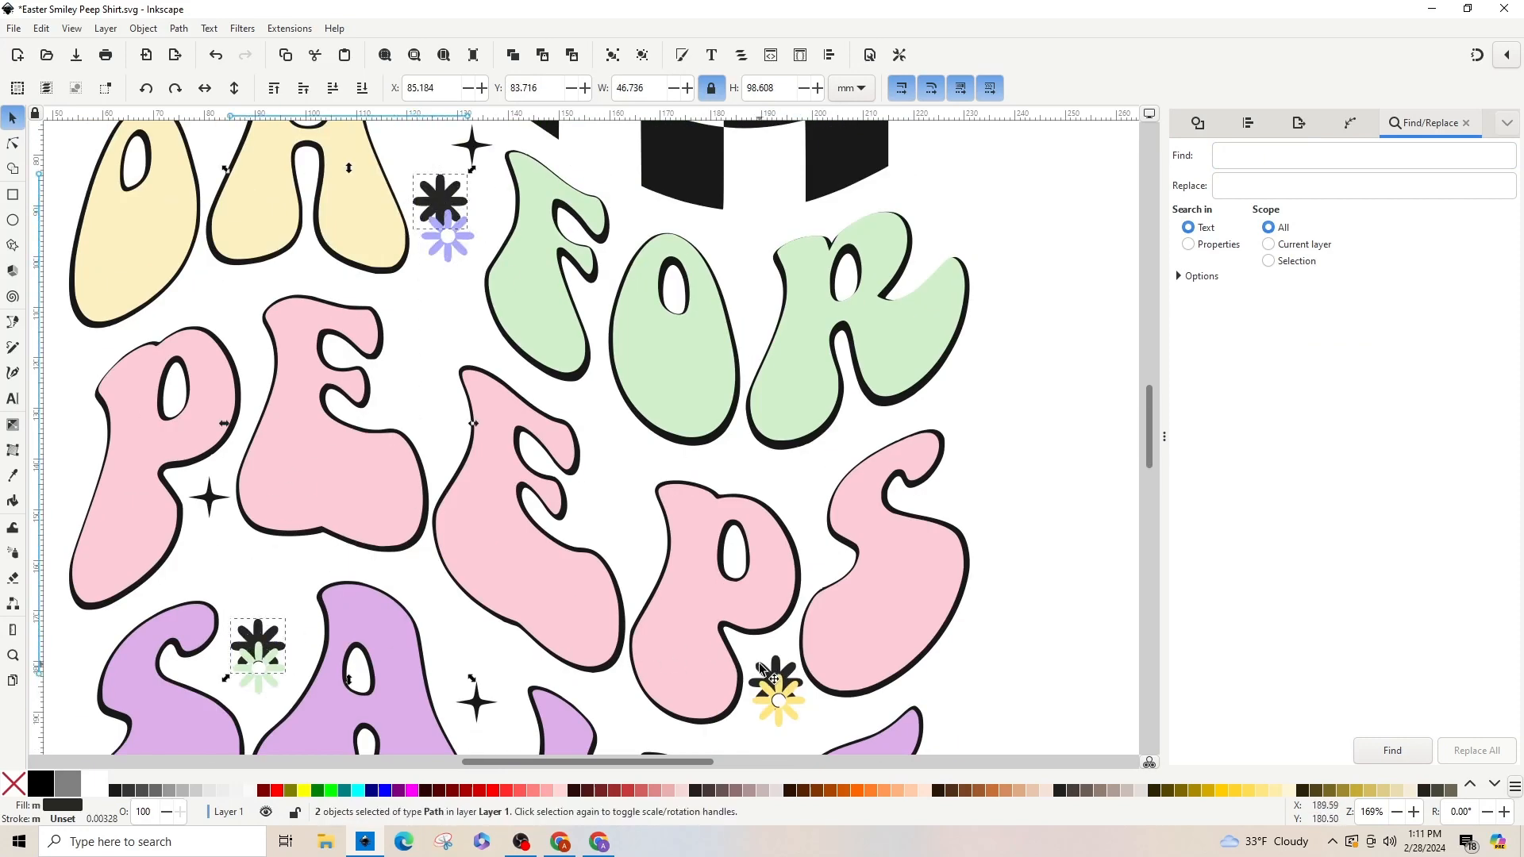
pyautogui.keyDown('shift'); pyautogui.click(762, 671); pyautogui.keyUp('shift')
pyautogui.scroll(8, 718, 445)
pyautogui.keyDown('shift'); pyautogui.click(612, 310); pyautogui.keyUp('shift')
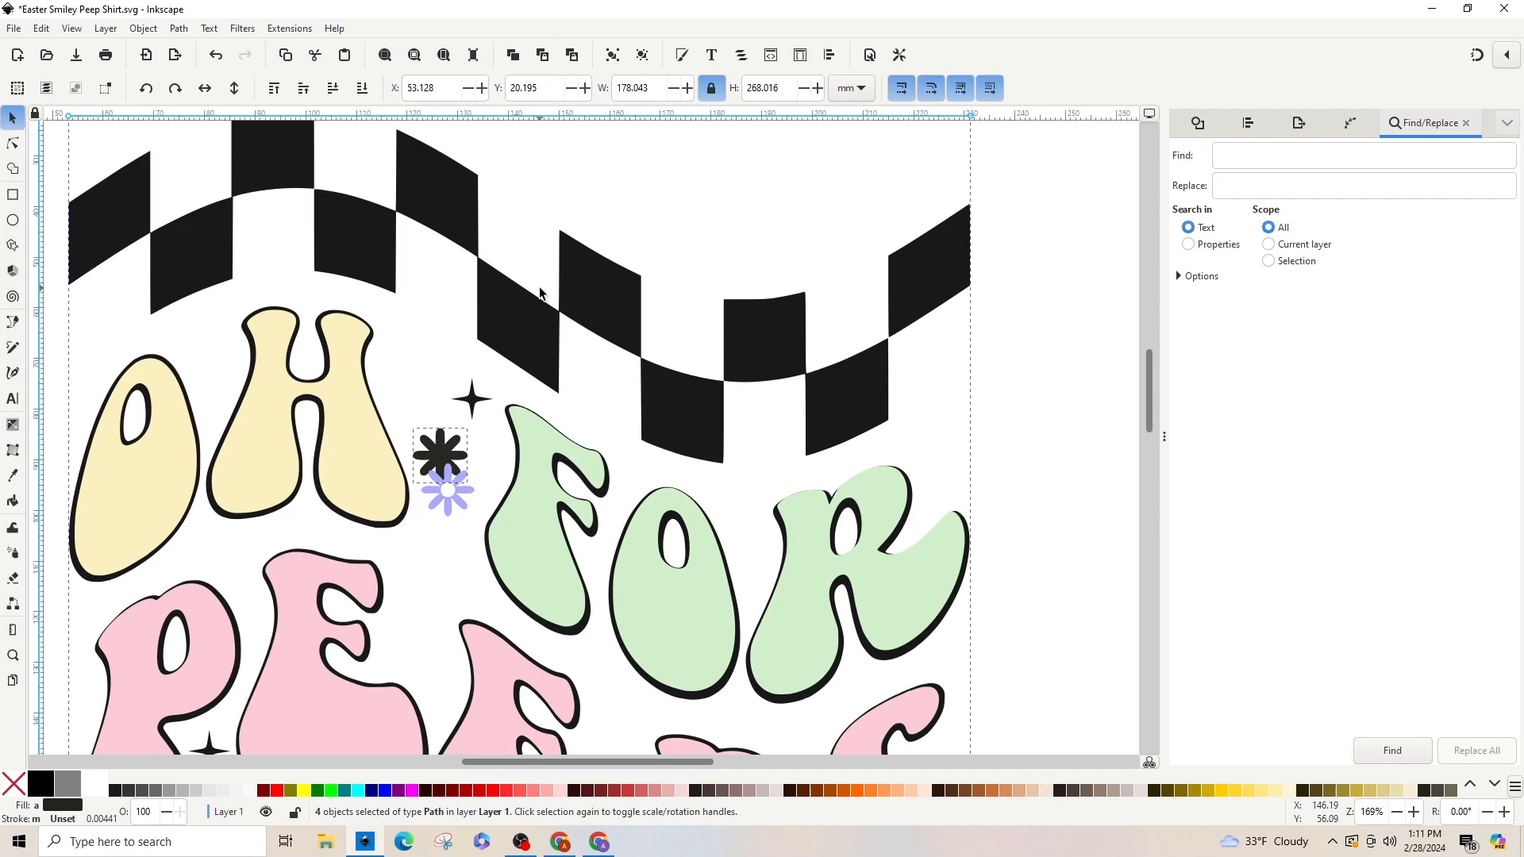
pyautogui.click(178, 30)
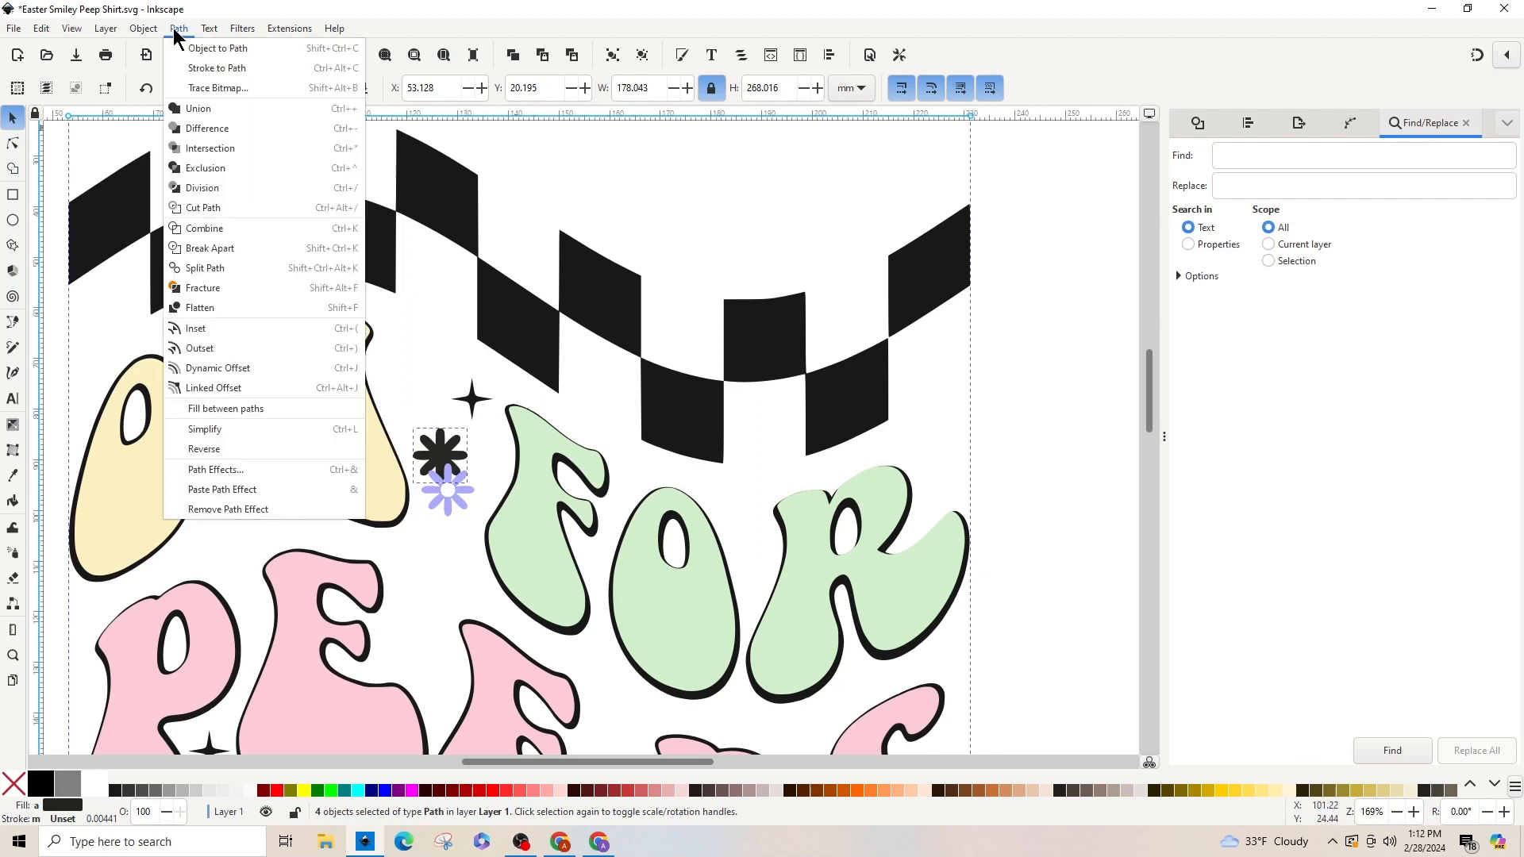
pyautogui.click(203, 109)
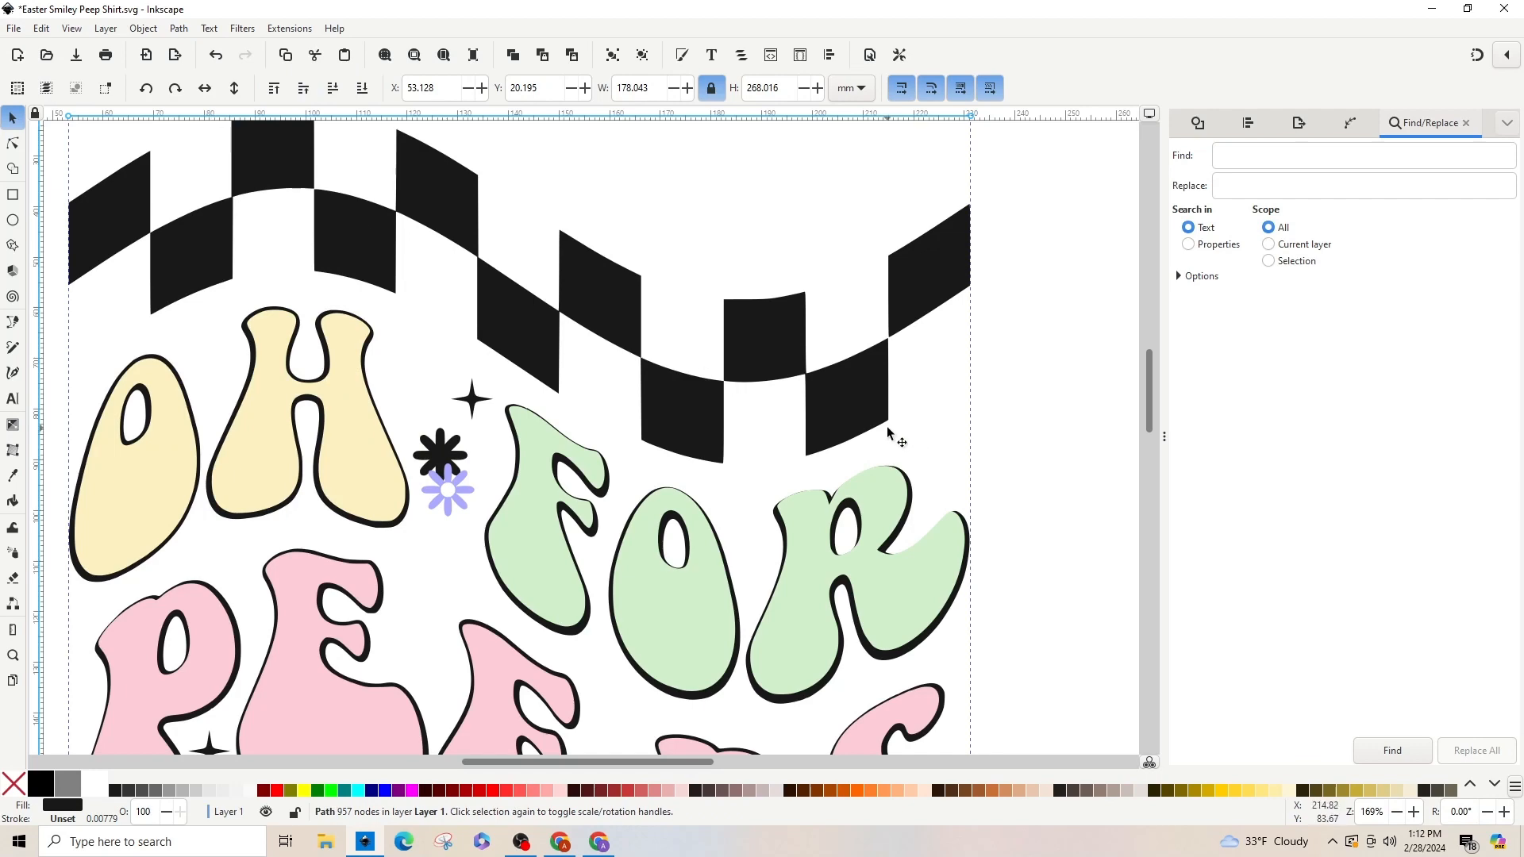
# Step: Move the merged black path away from the colored pieces to check it, and undo the move
pyautogui.press('-')
pyautogui.press('-')
pyautogui.press('-')
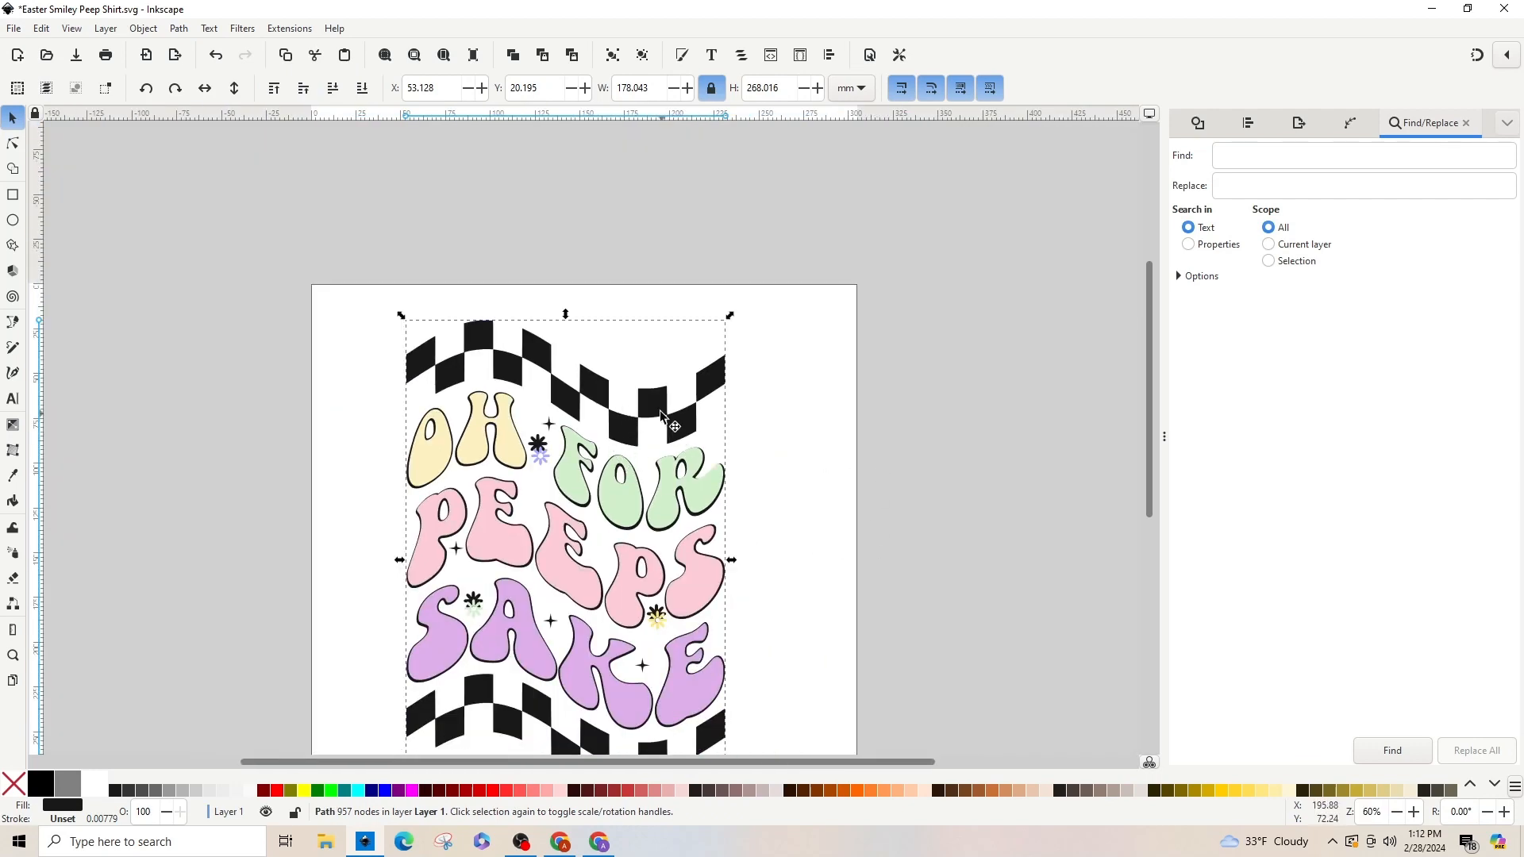
pyautogui.moveTo(593, 403); pyautogui.dragTo(302, 346)
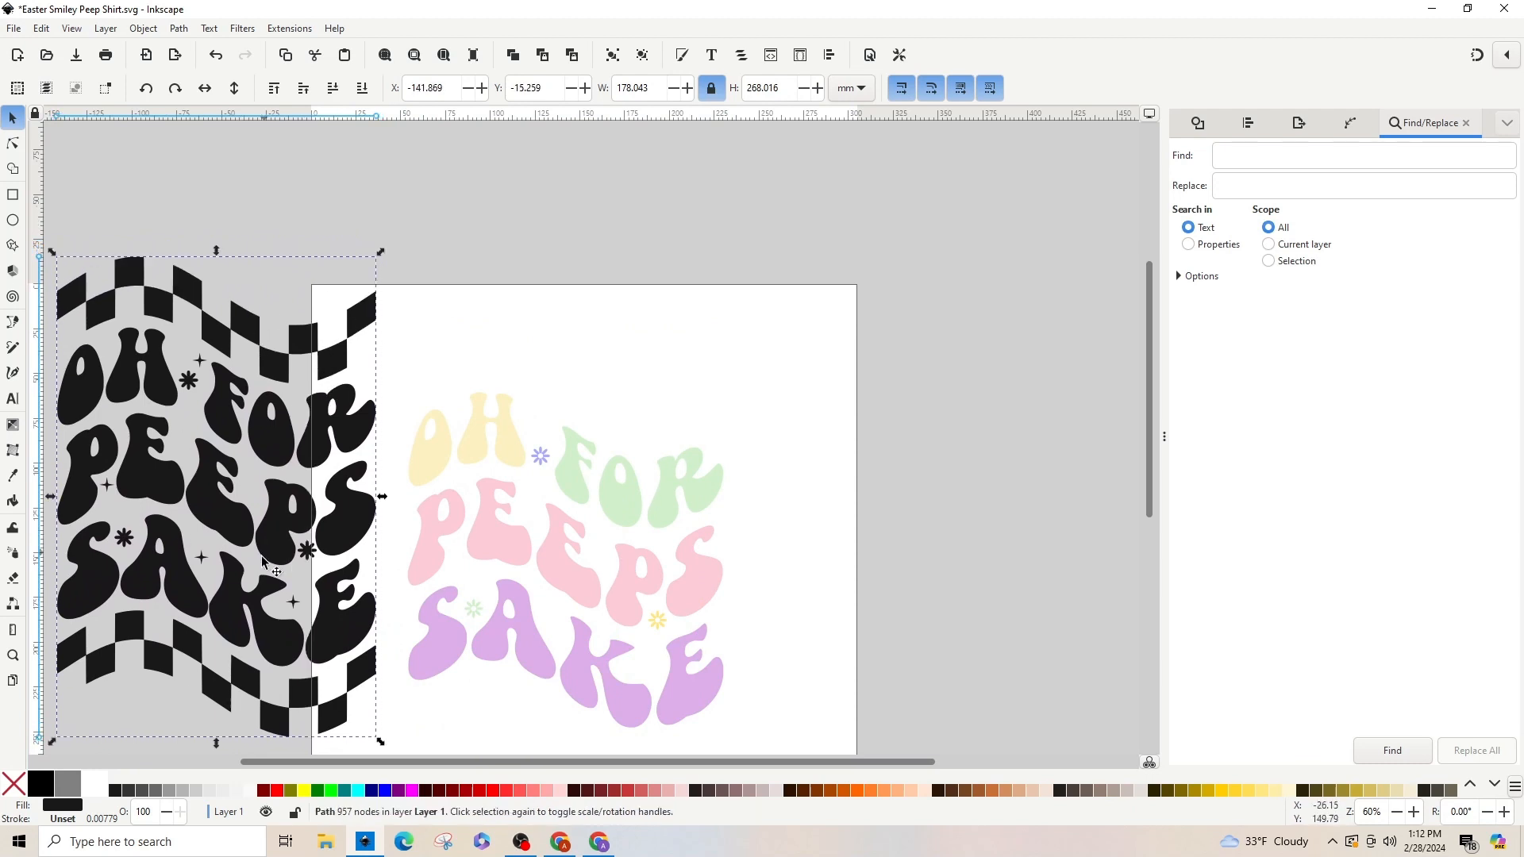
pyautogui.hotkey('ctrl', 'z')
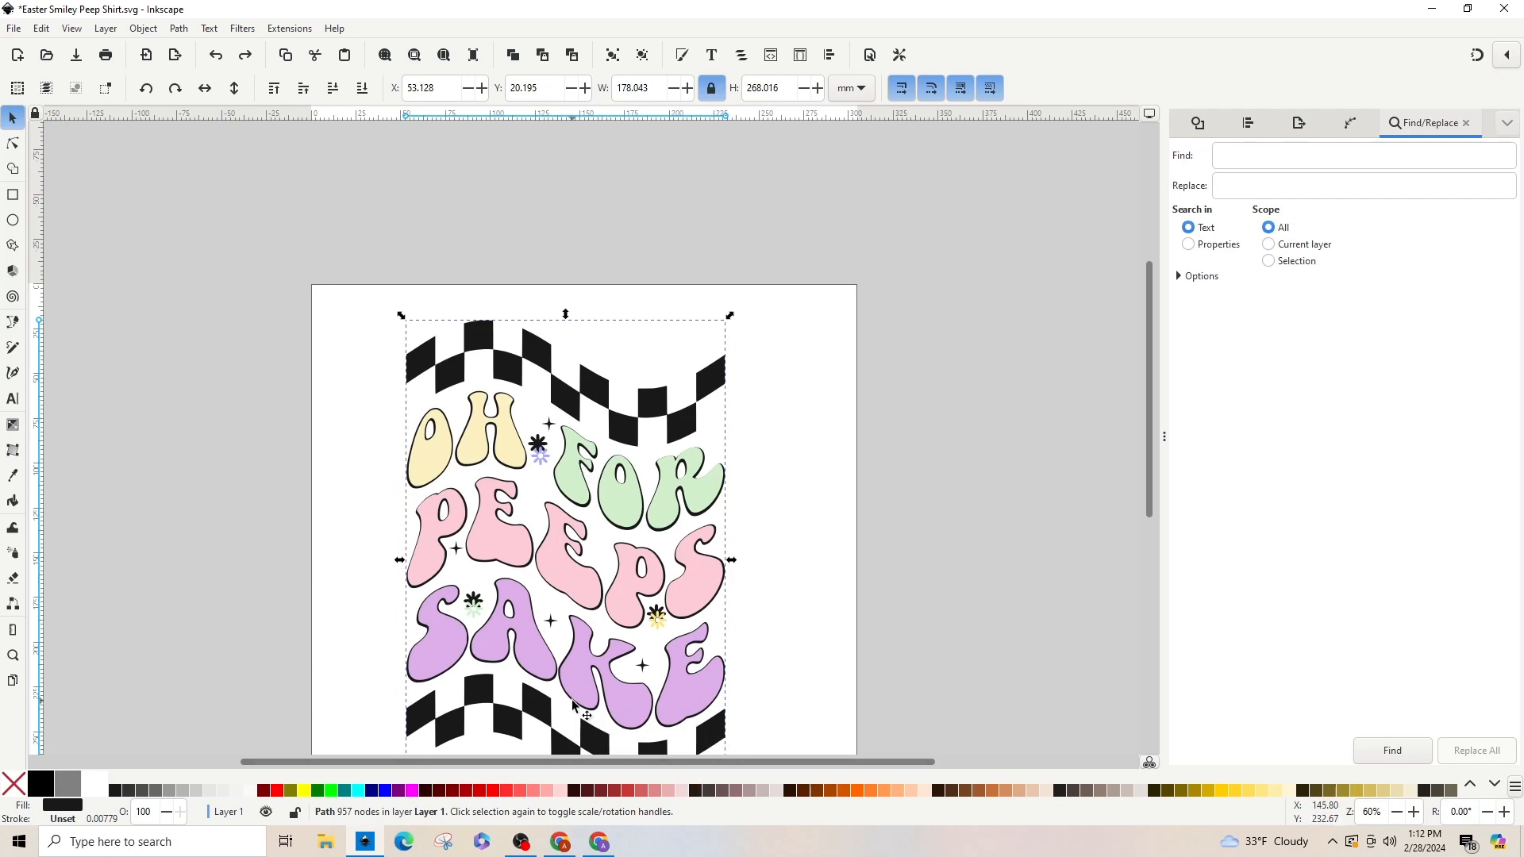
# Step: Move the purple, green and yellow daisies back up into place over their black daisy shapes
pyautogui.press('+')
pyautogui.press('+')
pyautogui.press('+')
pyautogui.press('+')
pyautogui.moveTo(389, 518); pyautogui.dragTo(374, 466)
pyautogui.scroll(-10, 321, 491)
pyautogui.hscroll(-10, 448, 742)
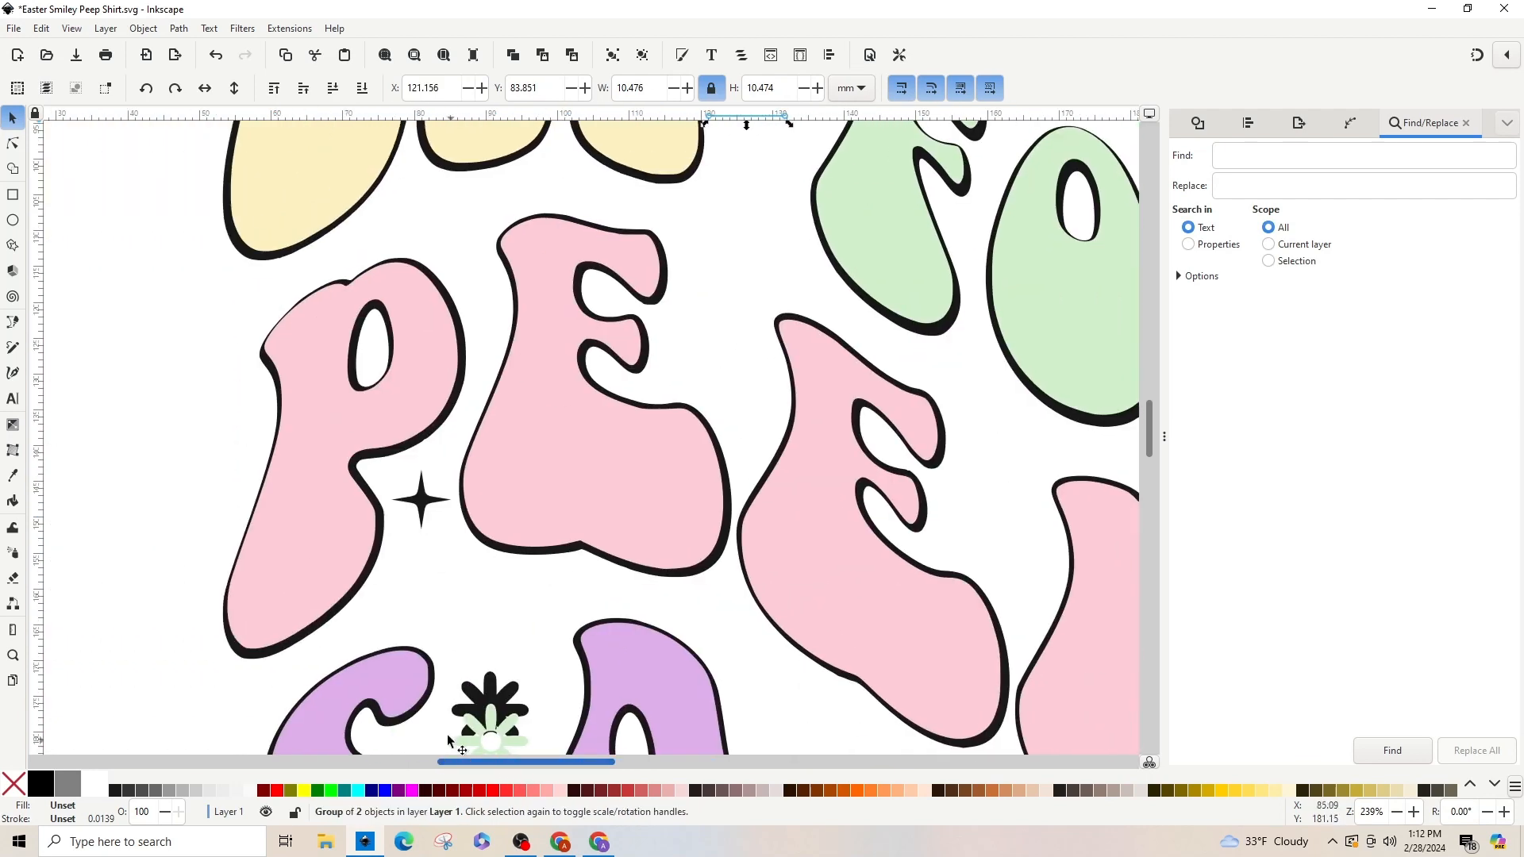
pyautogui.scroll(-8, 449, 742)
pyautogui.hscroll(8, 496, 461)
pyautogui.moveTo(572, 543); pyautogui.dragTo(569, 520)
# Step: Select the entire shirt design with its checkerboards, lettering and daisies, and group it into one object
pyautogui.press('5')
pyautogui.moveTo(350, 204); pyautogui.dragTo(699, 695)
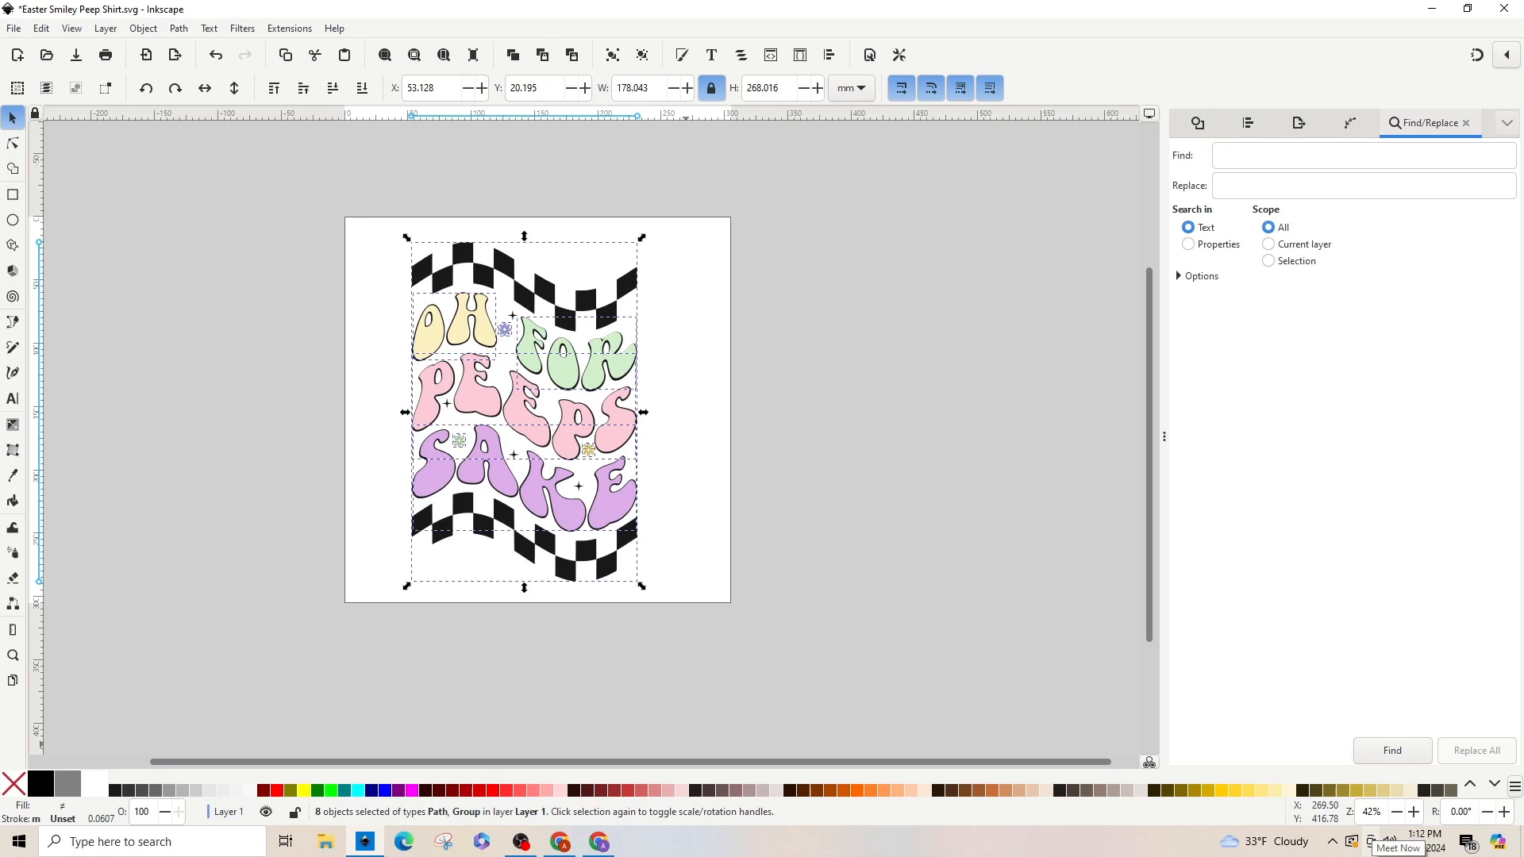
pyautogui.hotkey('ctrl', 'g')
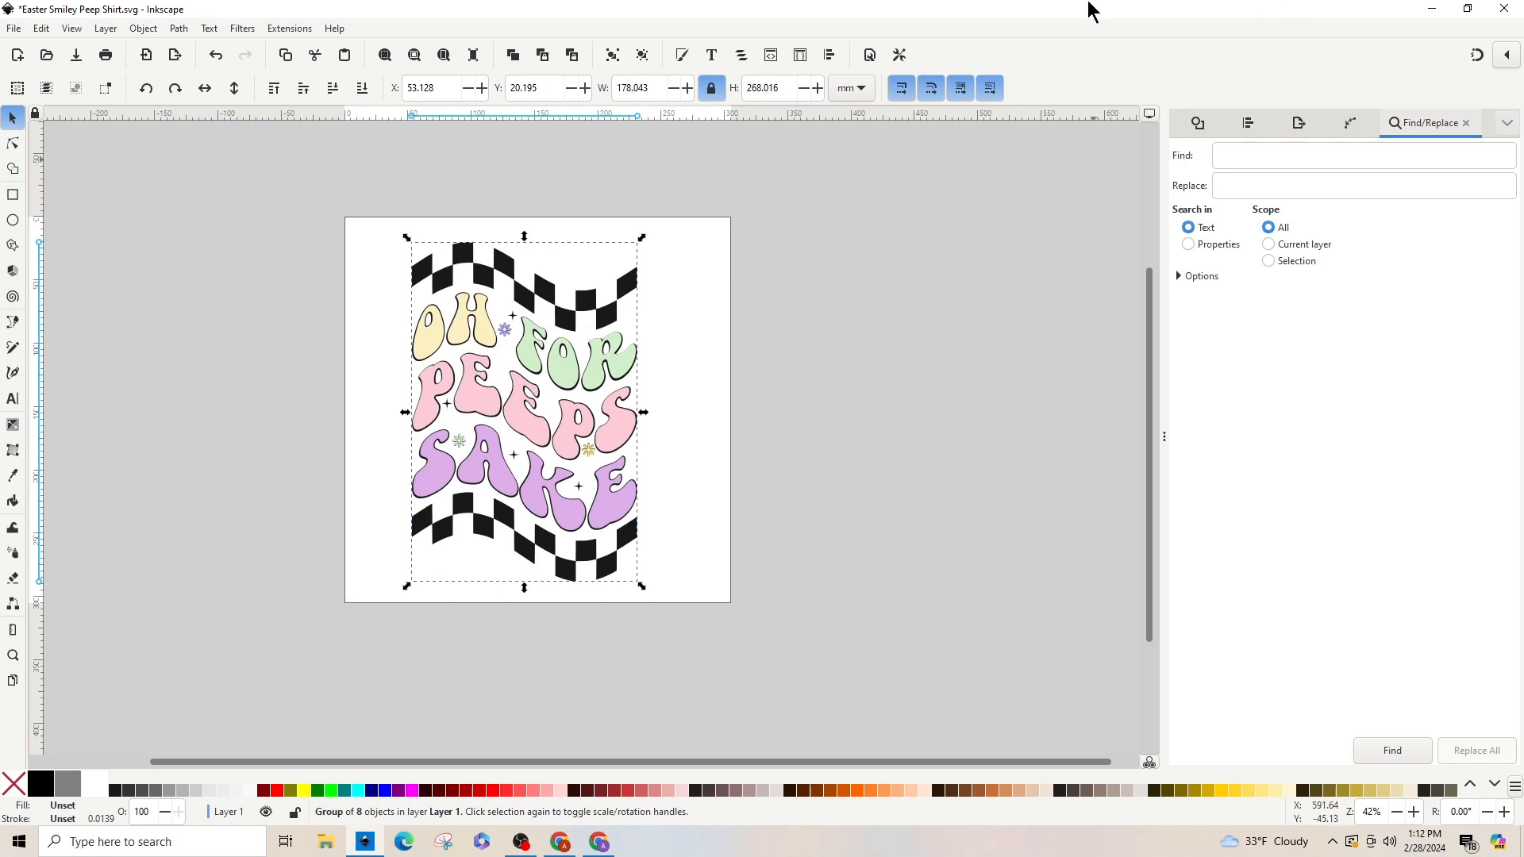
# Step: Save the design in the Documents folder as an SVG file named "OH FOR PEEPS SAKE SVG"
pyautogui.click(15, 28)
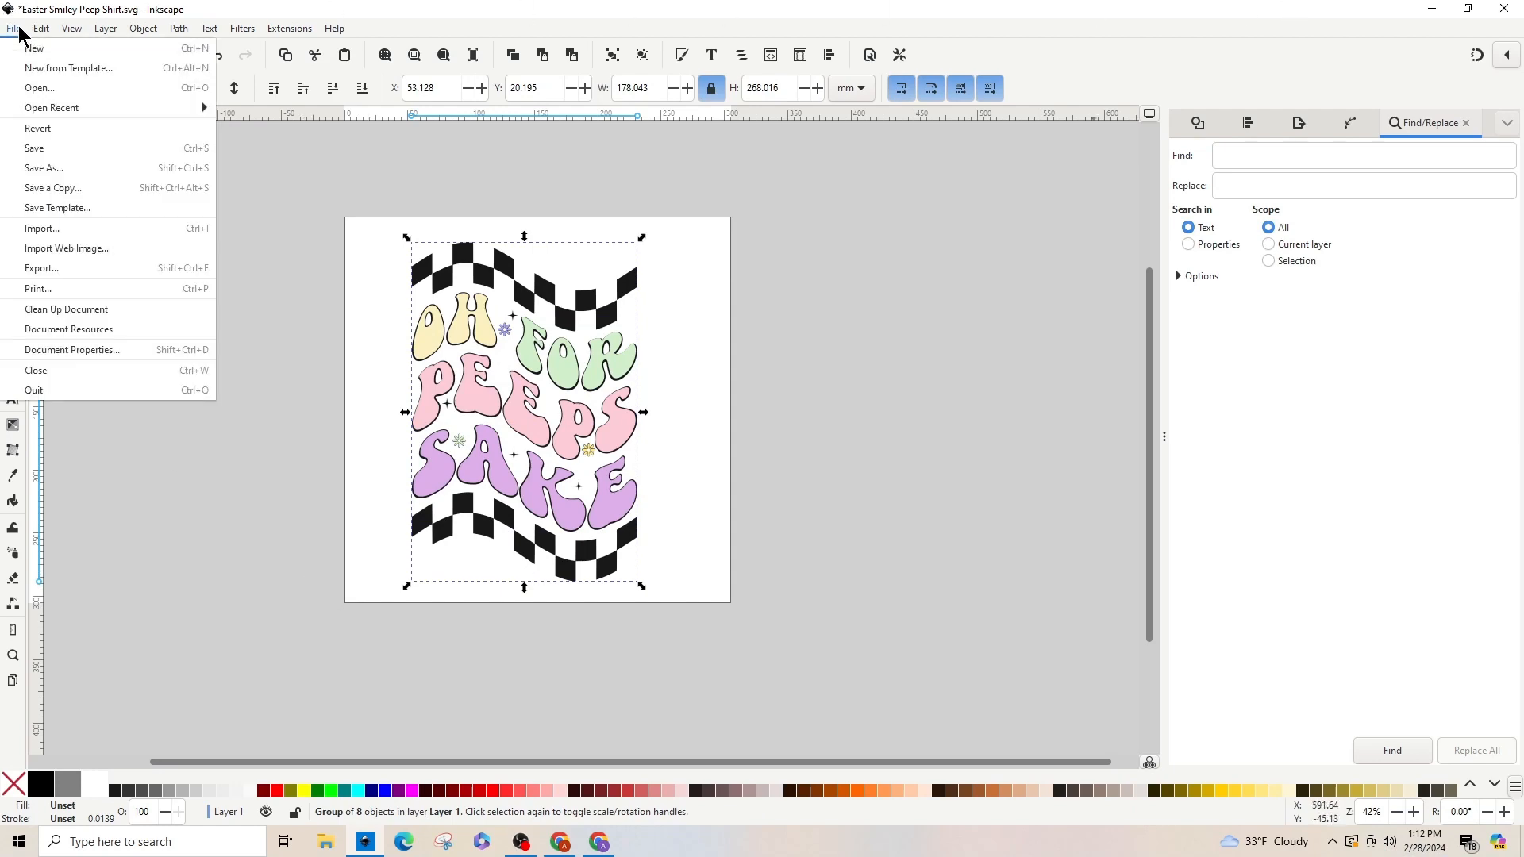
pyautogui.click(67, 176)
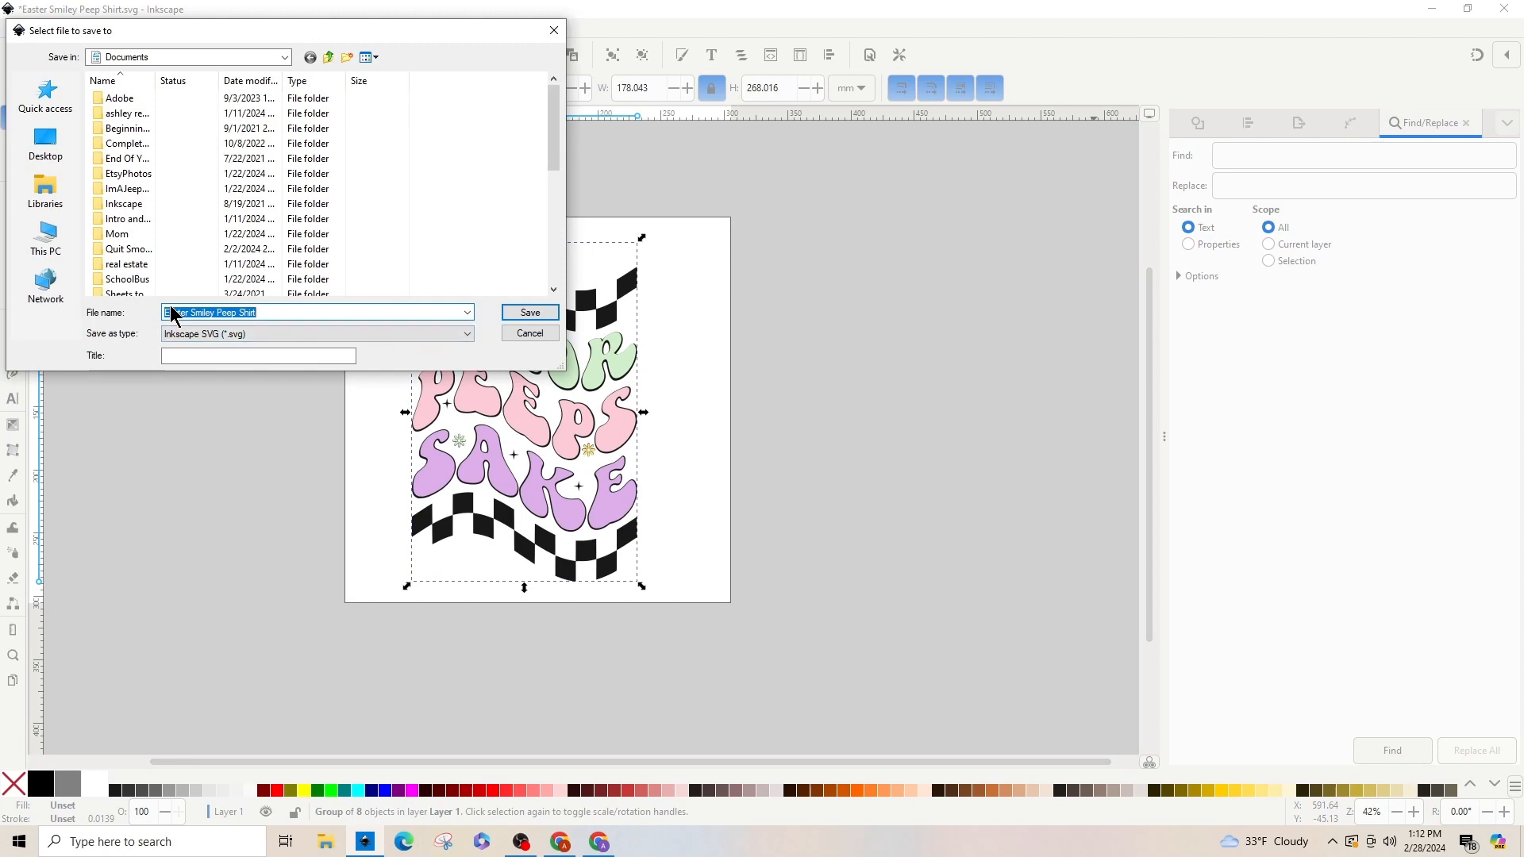
pyautogui.write('OH FO')
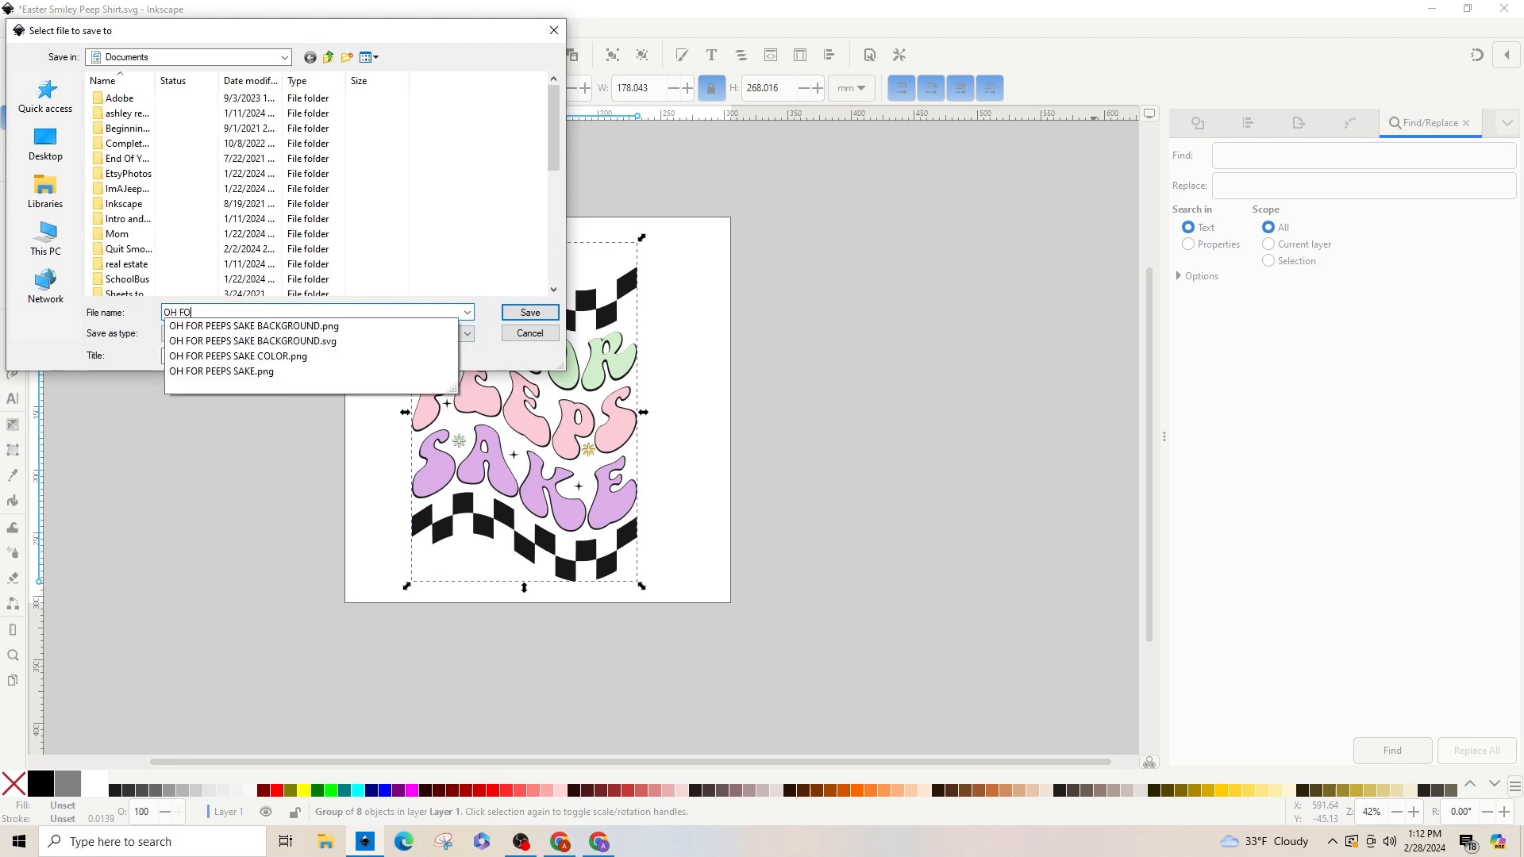
pyautogui.write('R PEEPS SAKE ')
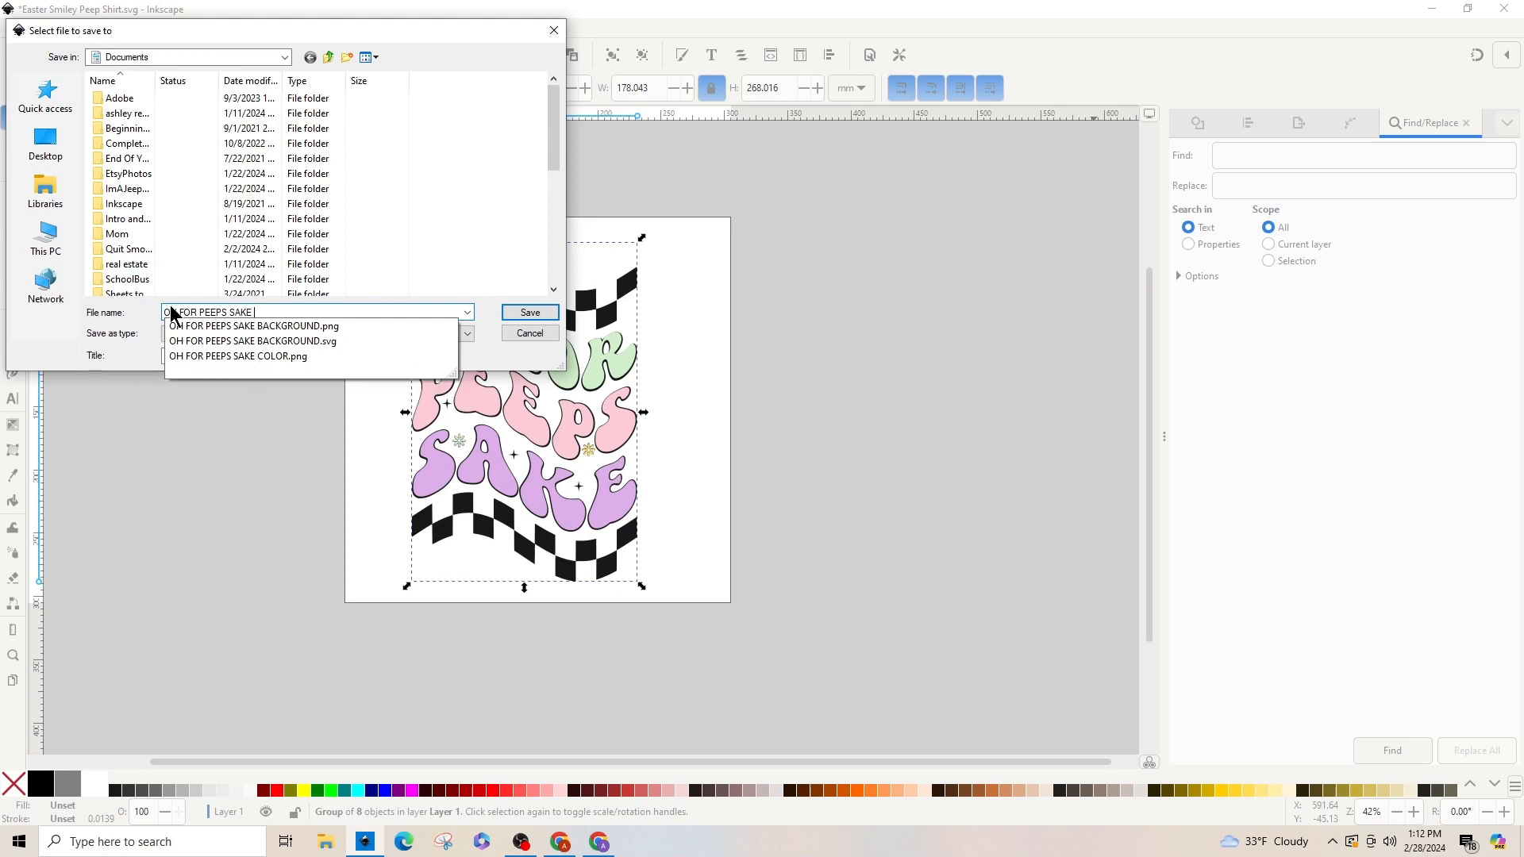
pyautogui.write('SVG')
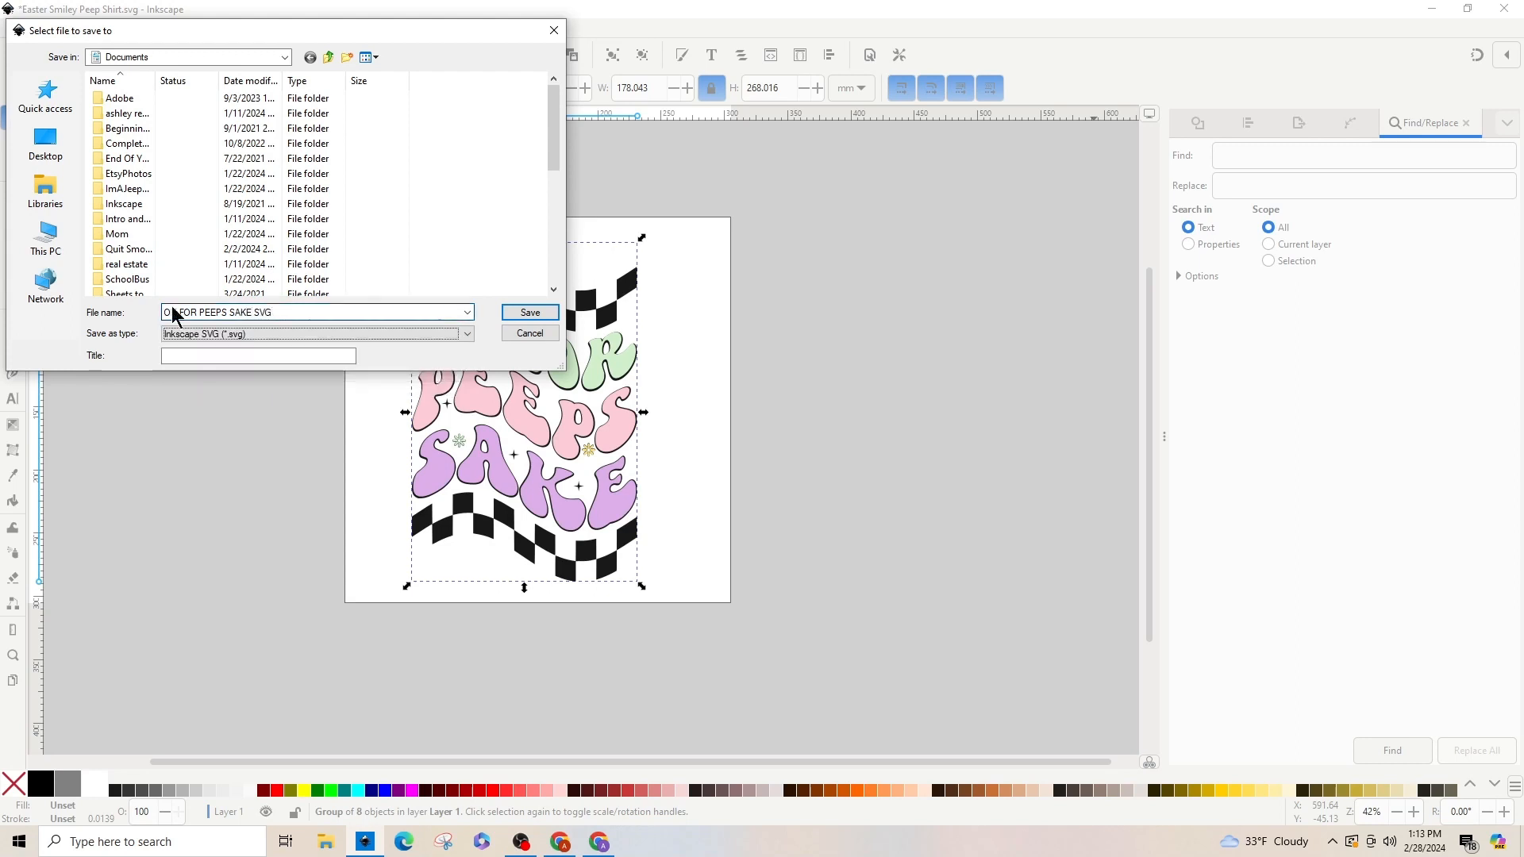
pyautogui.click(196, 336)
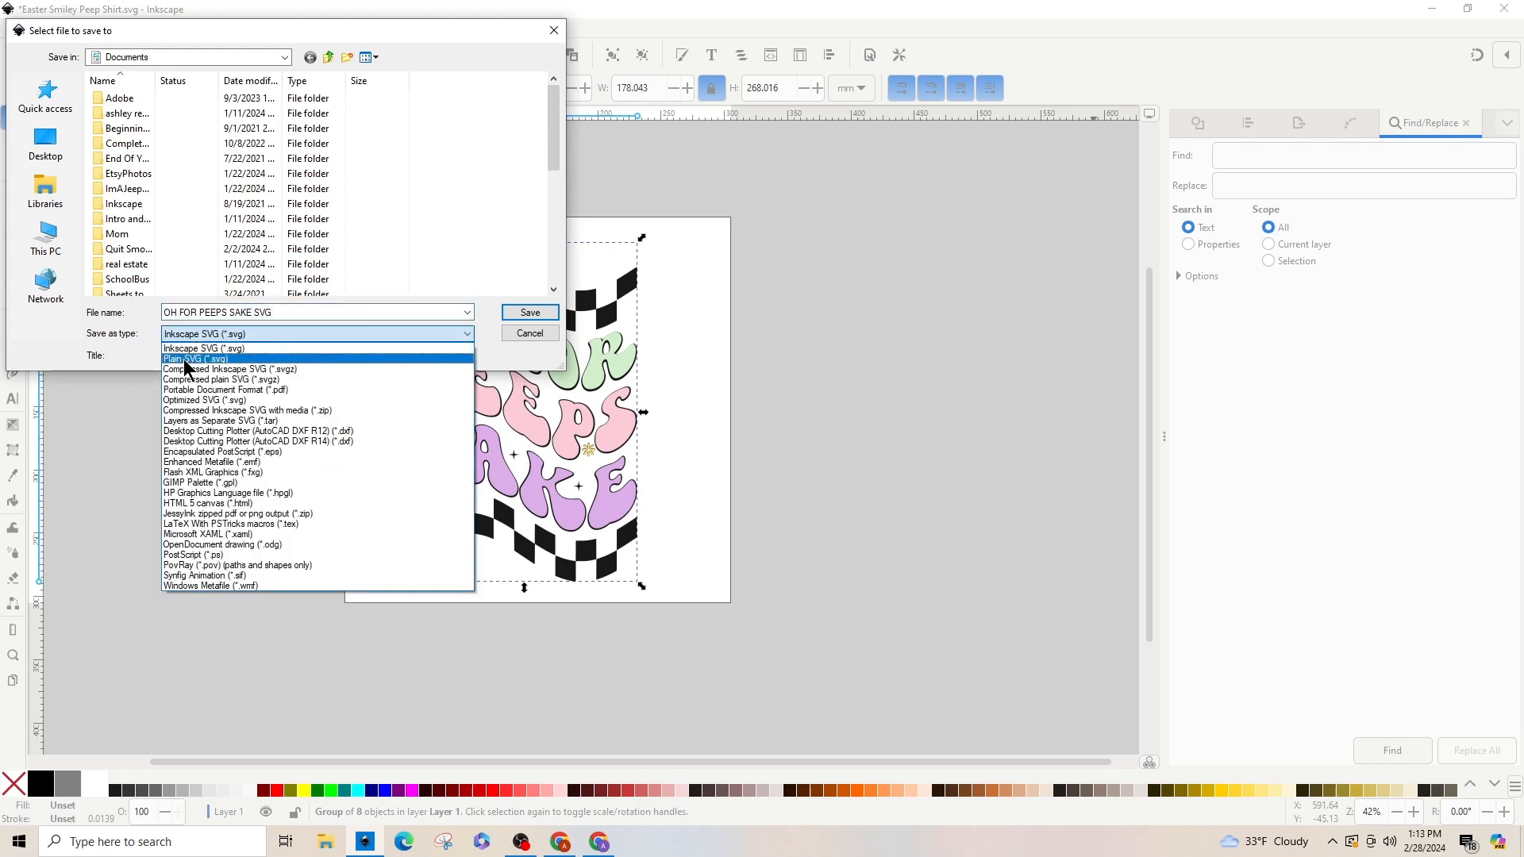
pyautogui.click(196, 347)
pyautogui.click(529, 312)
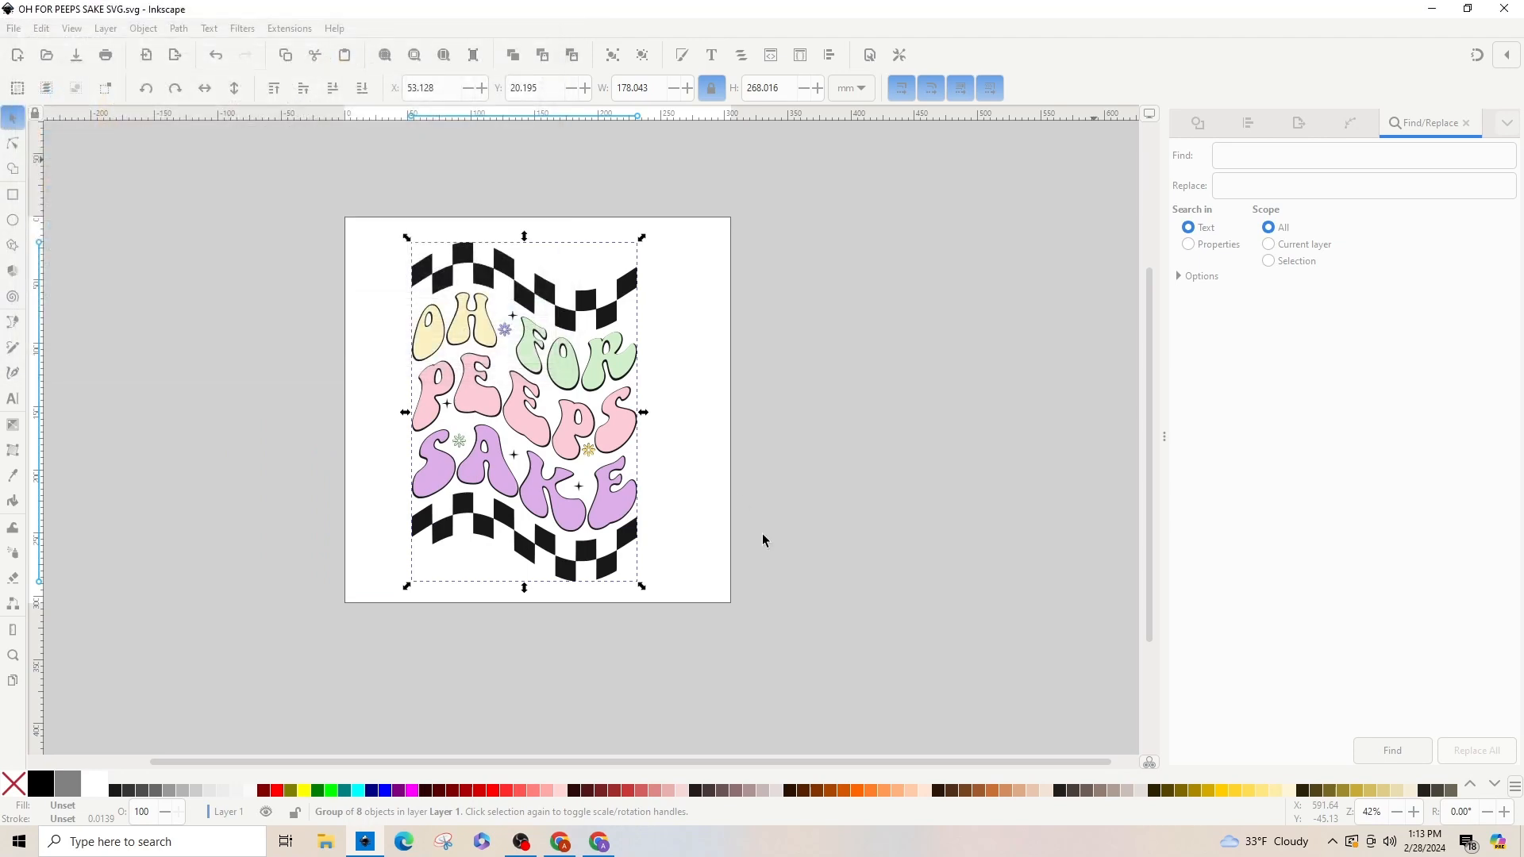